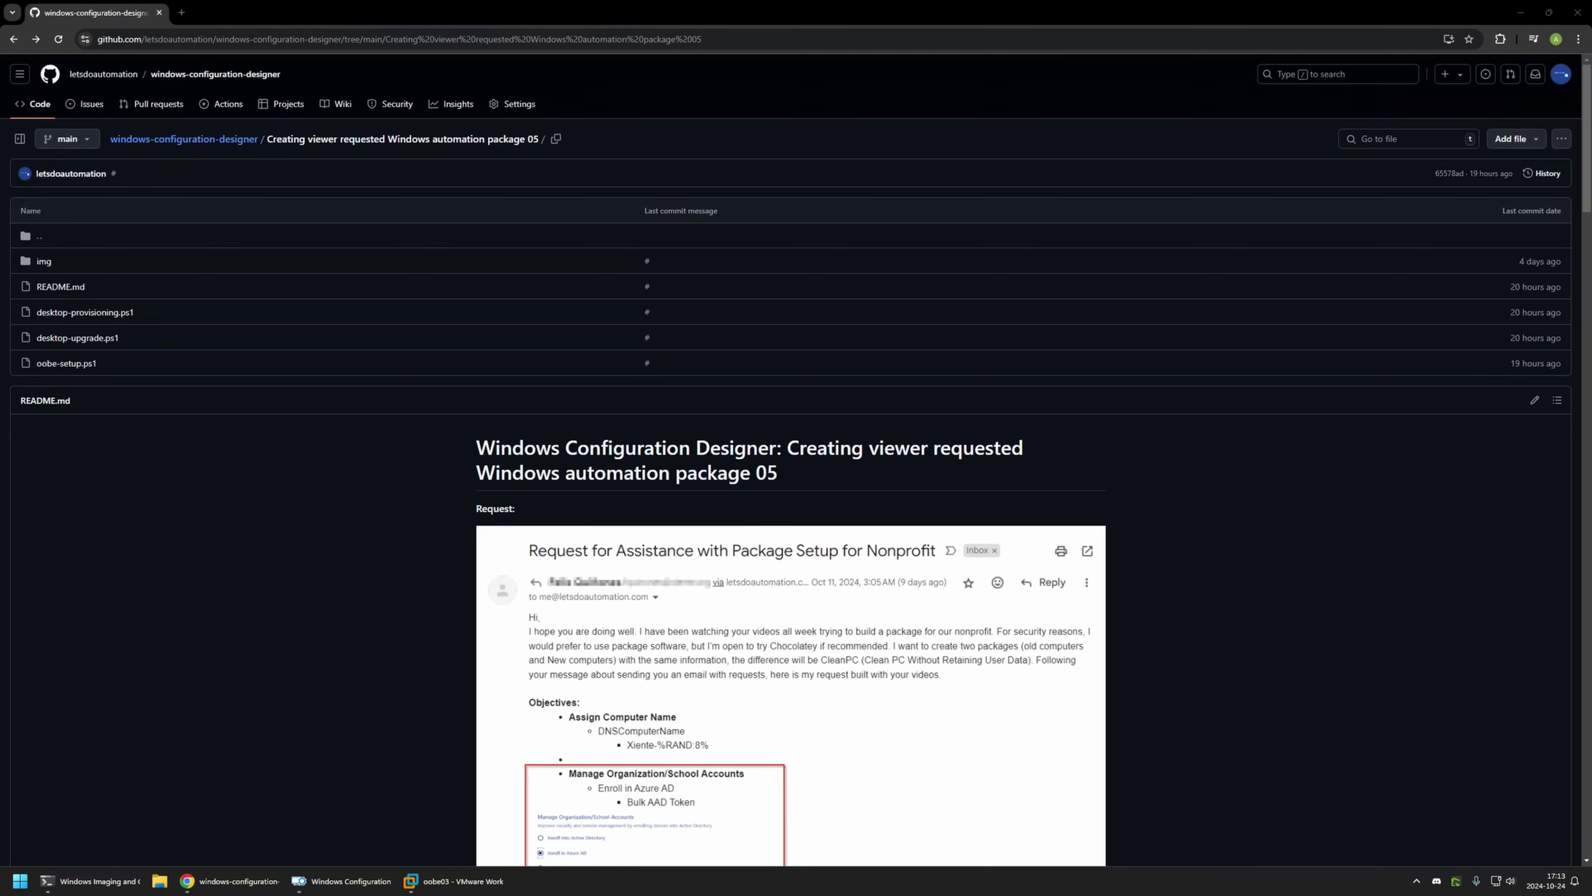
Open img/request.png from the README and scroll through its Azure AD, Wi-Fi and update objectives
{"action": "scroll", "coordinate": [1235, 353], "scroll_direction": "down", "scroll_amount": 8}
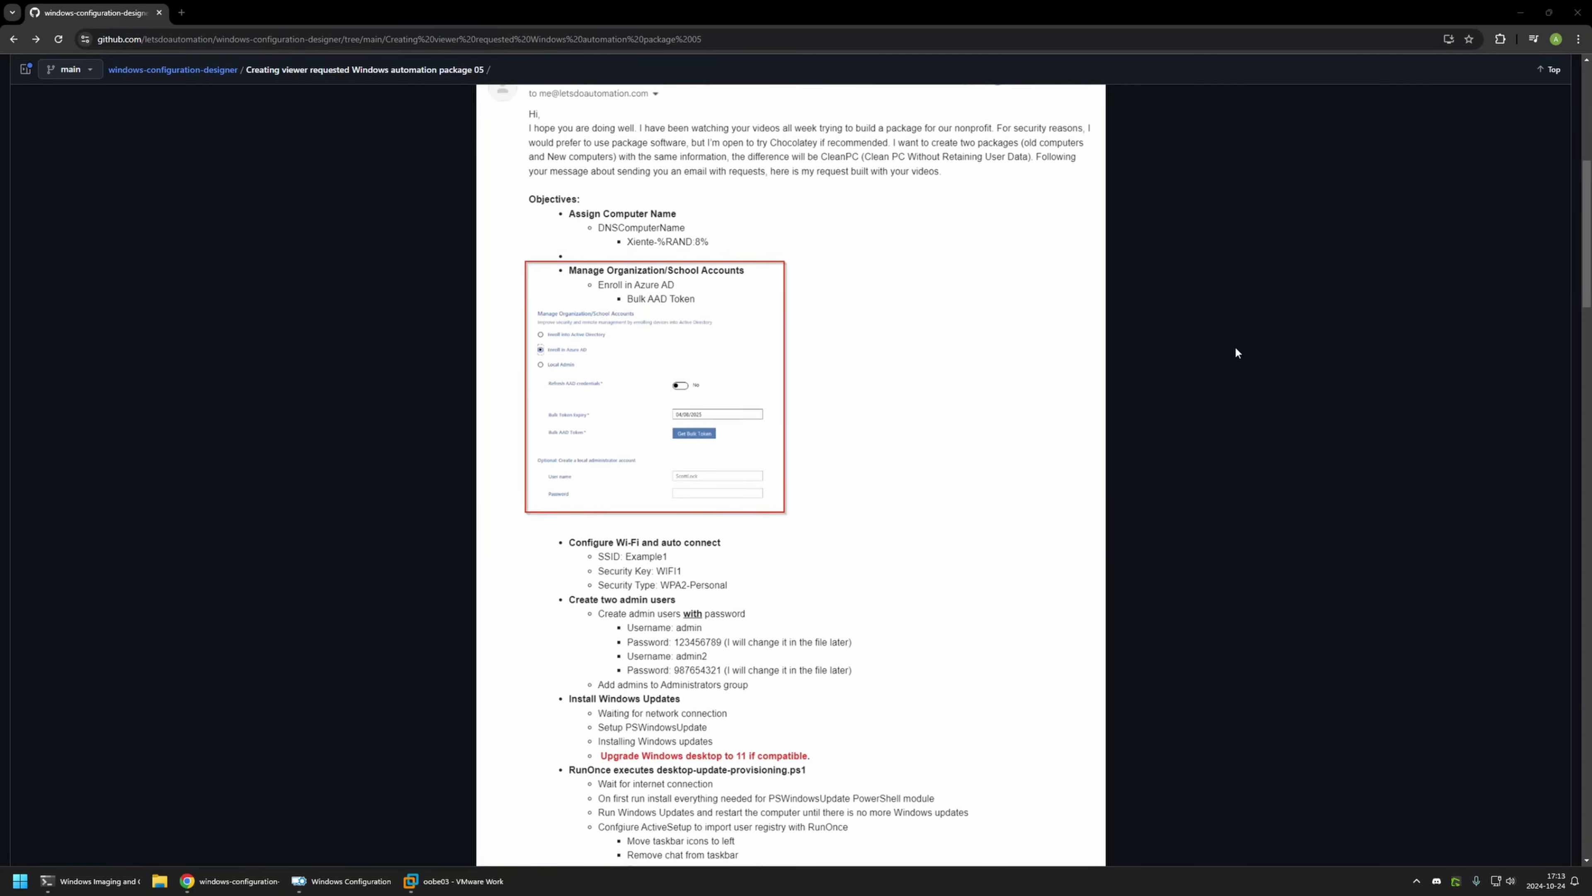
{"action": "scroll", "coordinate": [1235, 353], "scroll_direction": "down", "scroll_amount": 13}
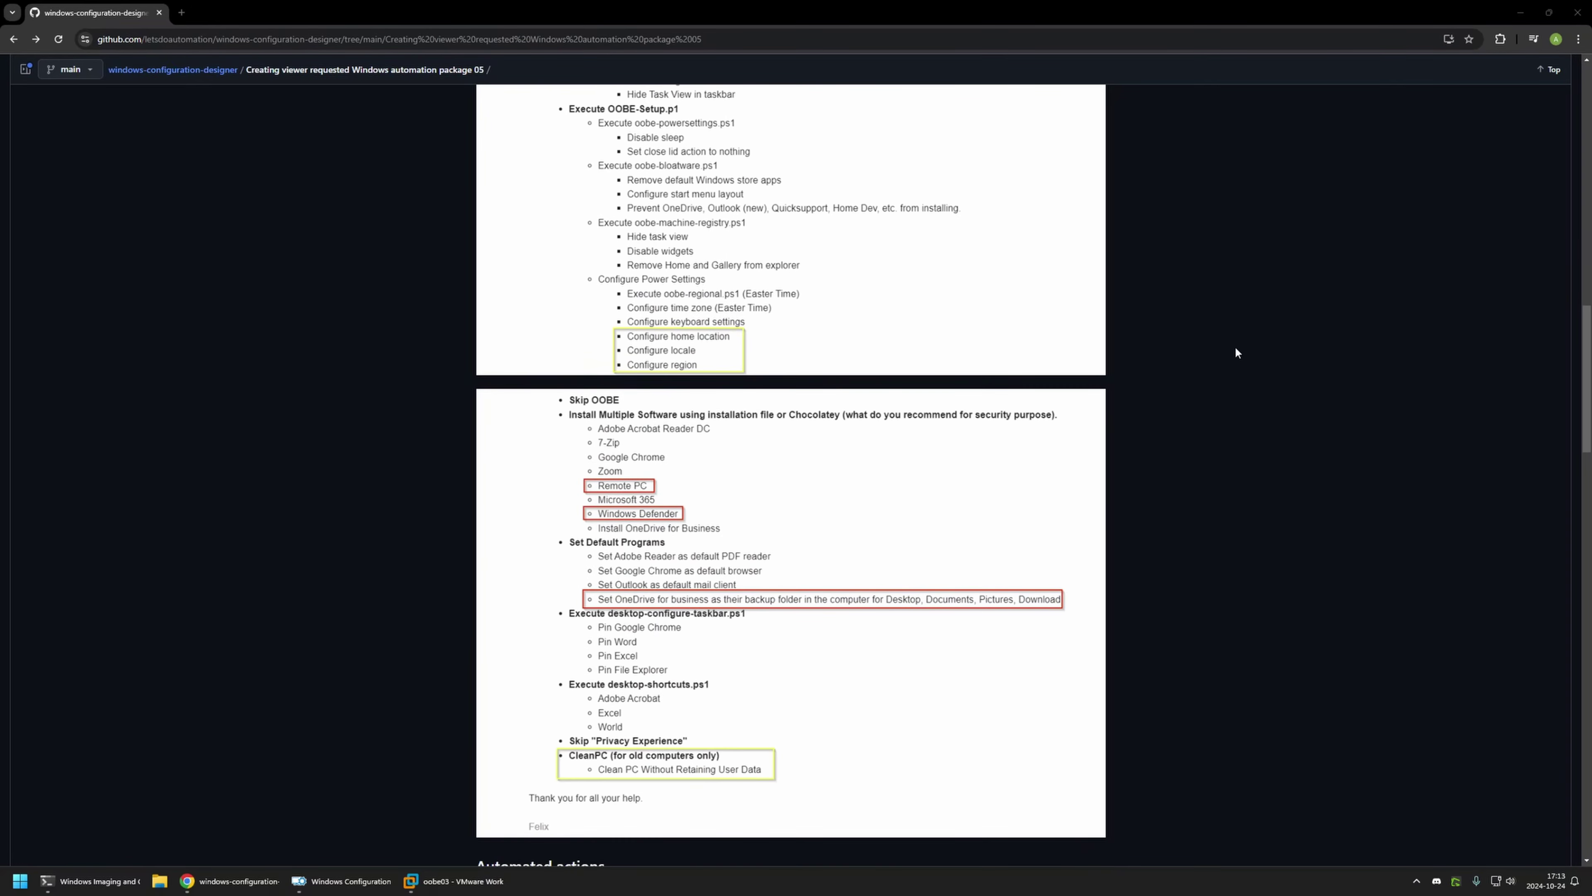
{"action": "scroll", "coordinate": [1186, 349], "scroll_direction": "down", "scroll_amount": 1}
{"action": "scroll", "coordinate": [1198, 342], "scroll_direction": "up", "scroll_amount": 7}
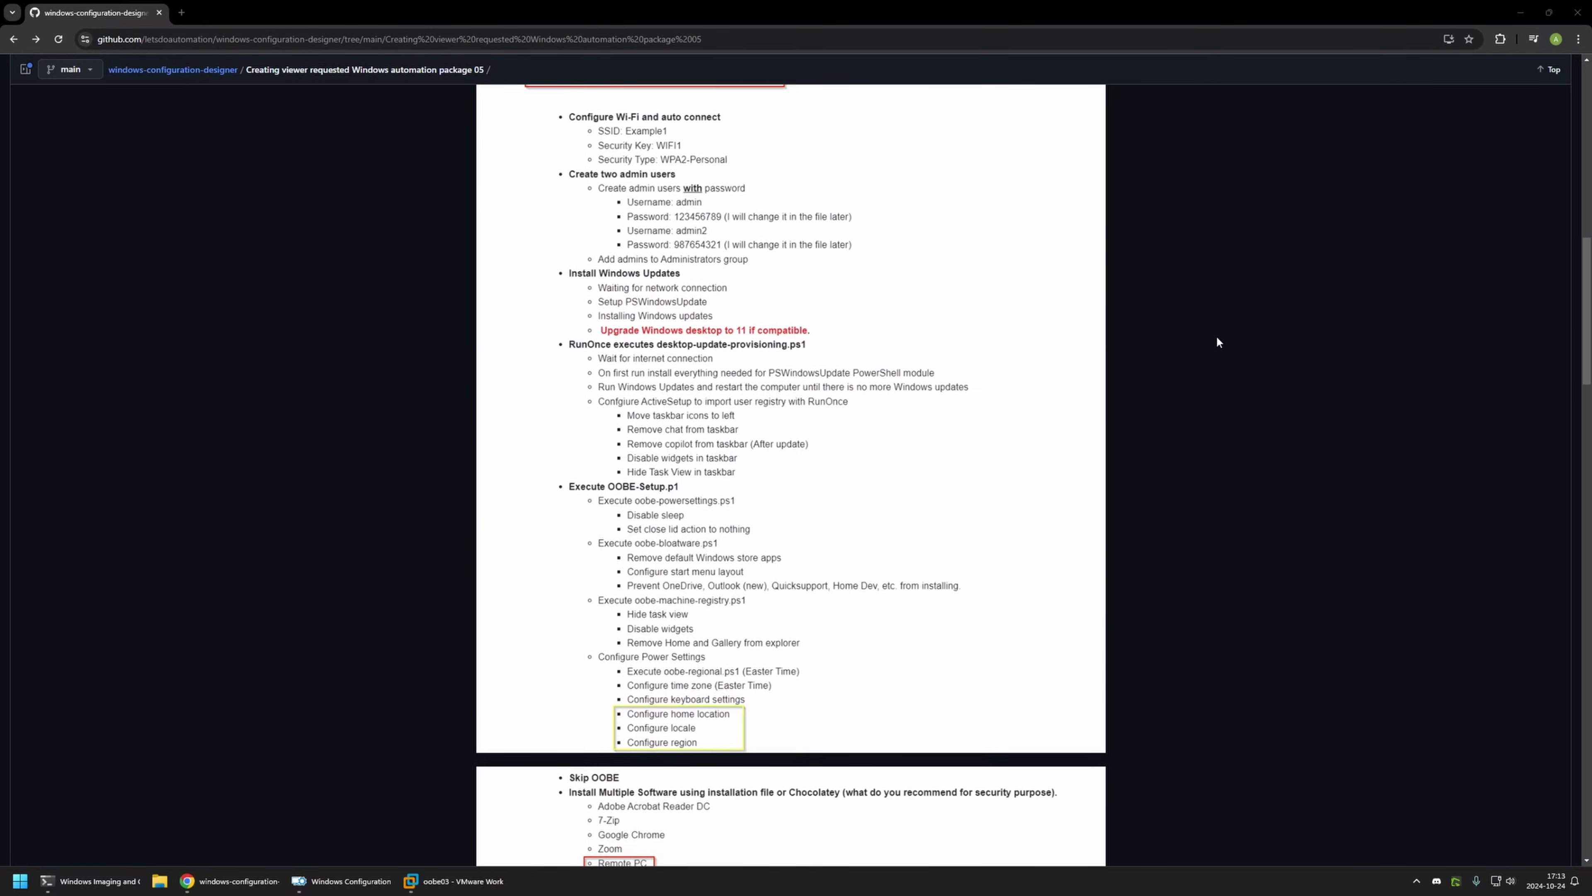
{"action": "scroll", "coordinate": [1217, 341], "scroll_direction": "up", "scroll_amount": 4}
{"action": "left_click", "coordinate": [1027, 216]}
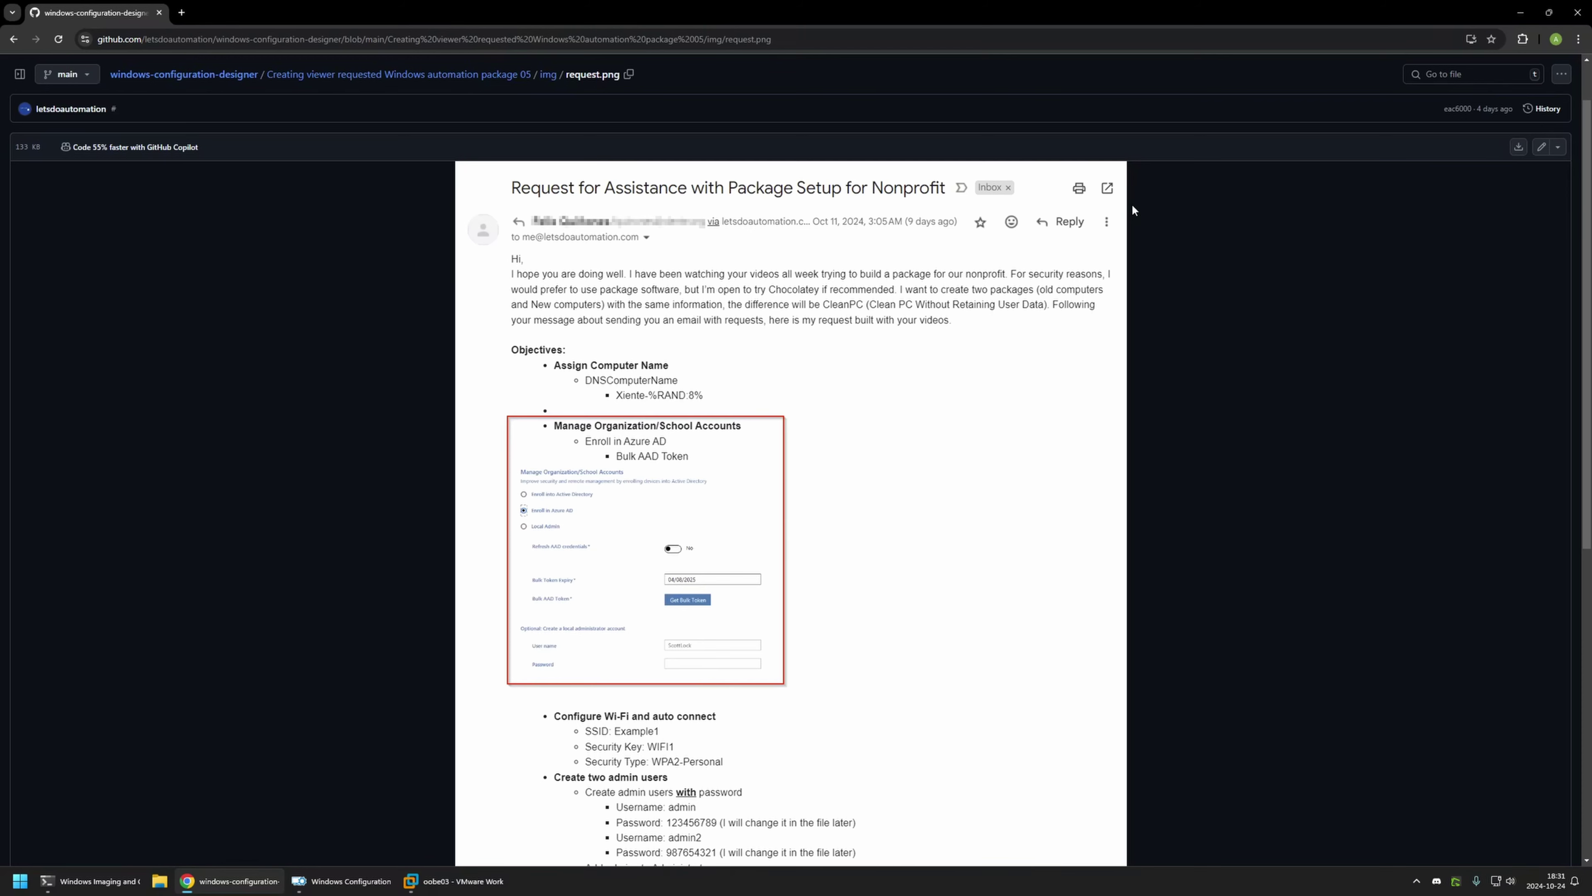
{"action": "scroll", "coordinate": [1132, 206], "scroll_direction": "down", "scroll_amount": 1}
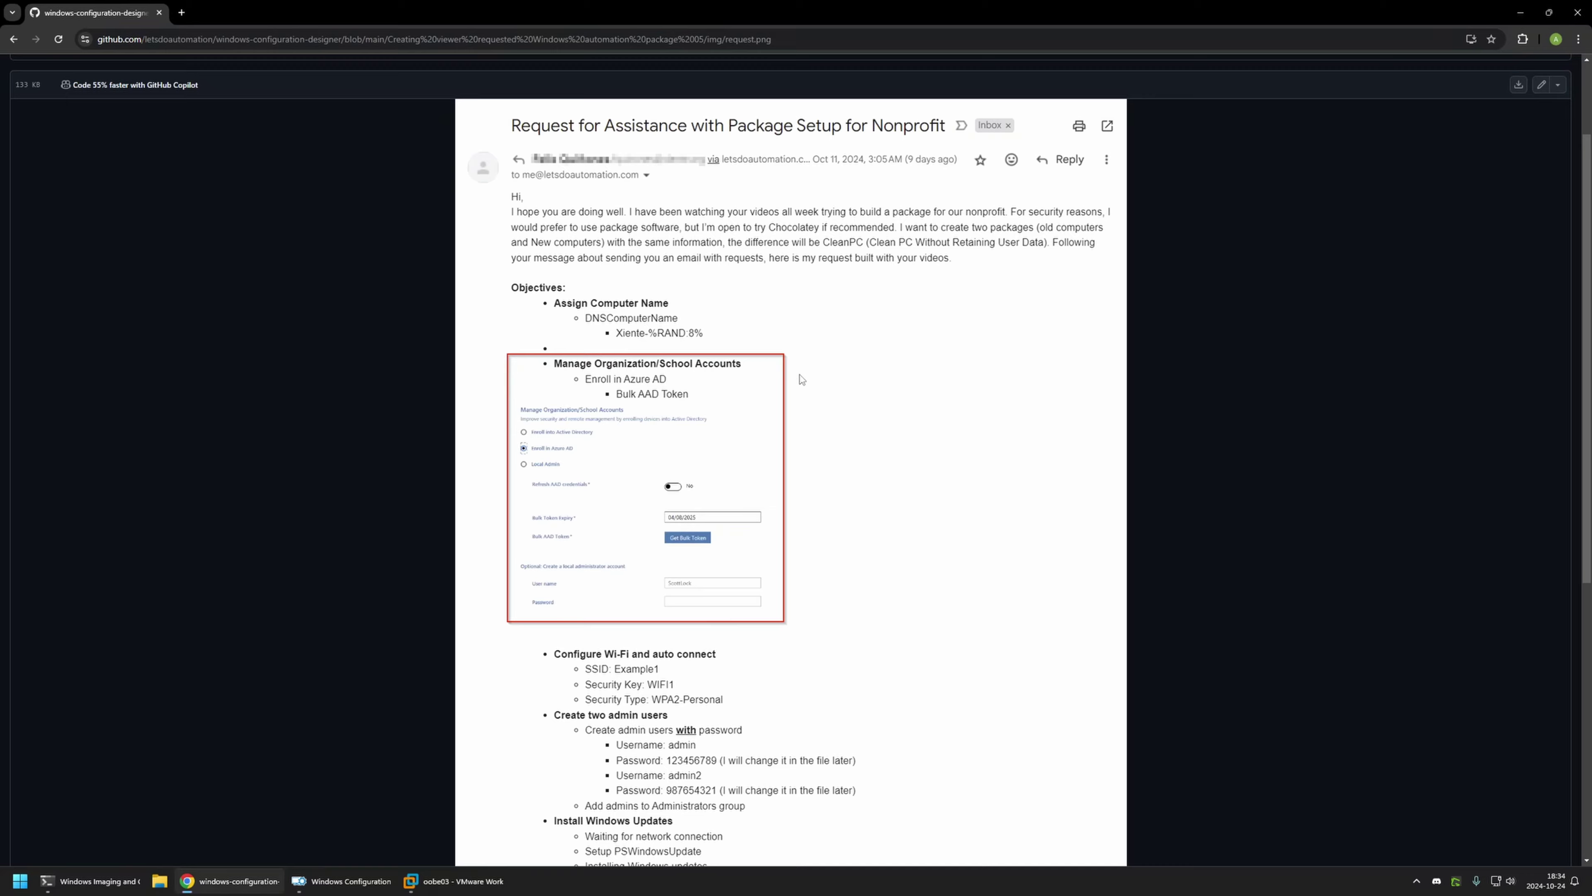
{"action": "scroll", "coordinate": [800, 379], "scroll_direction": "down", "scroll_amount": 5}
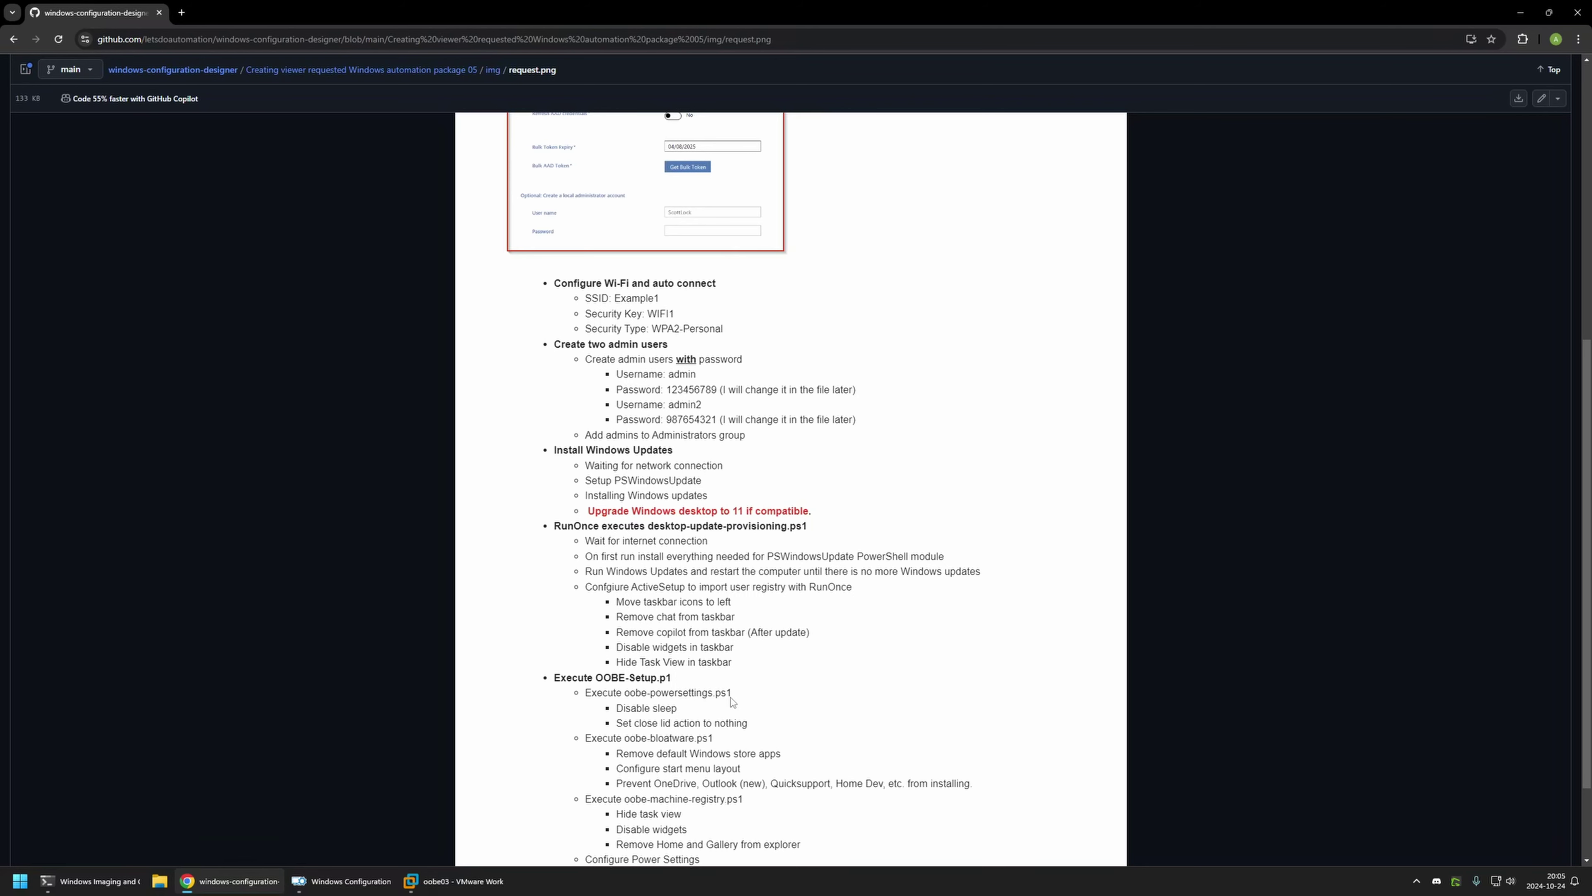
{"action": "scroll", "coordinate": [732, 701], "scroll_direction": "down", "scroll_amount": 2}
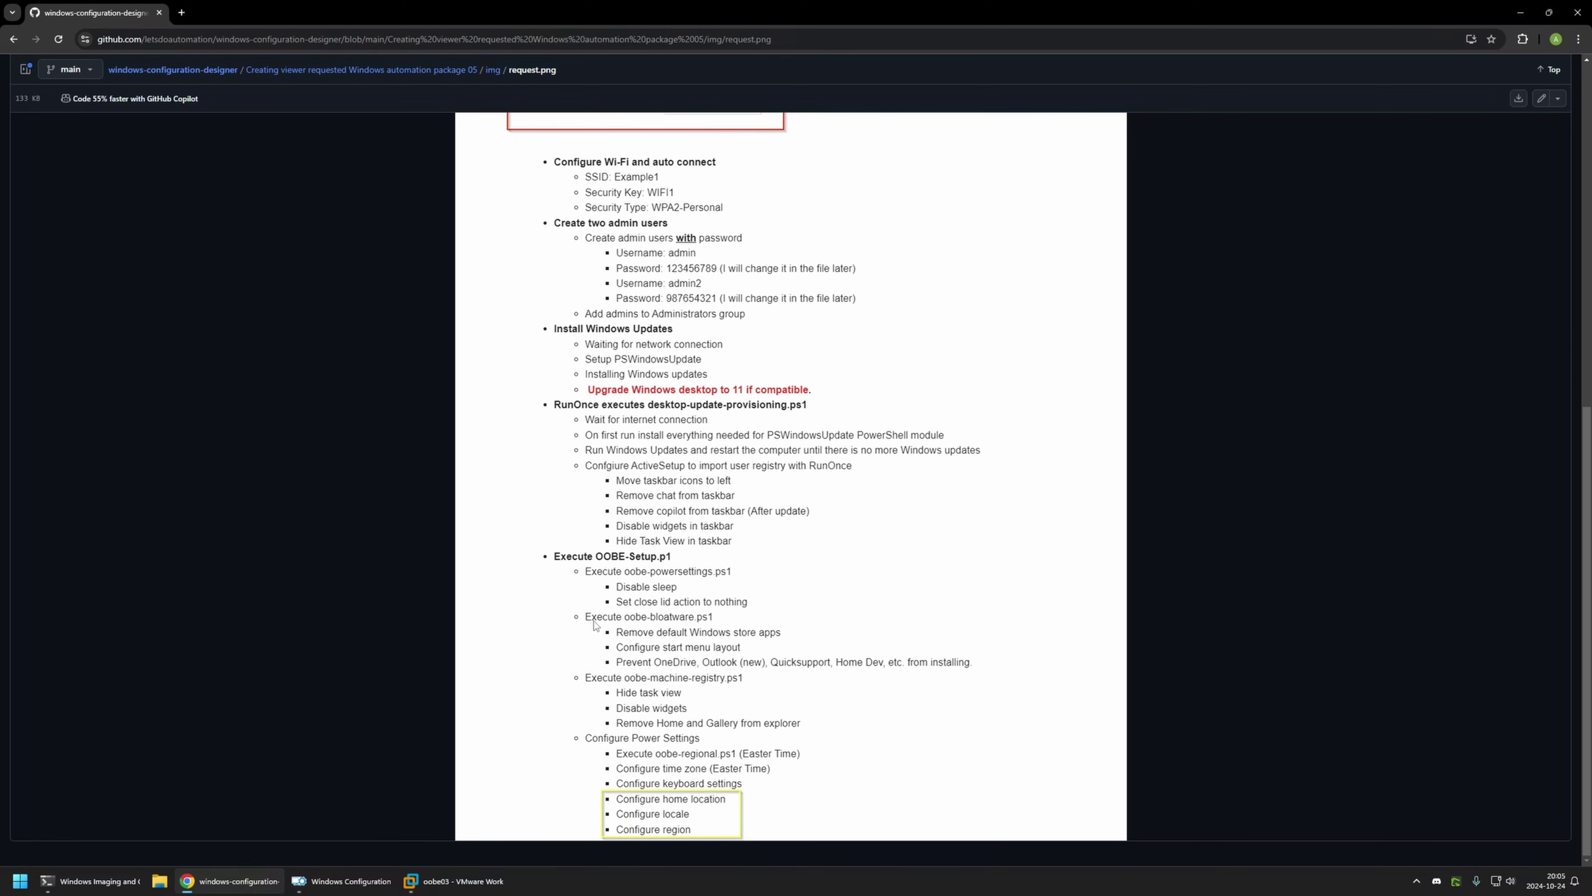
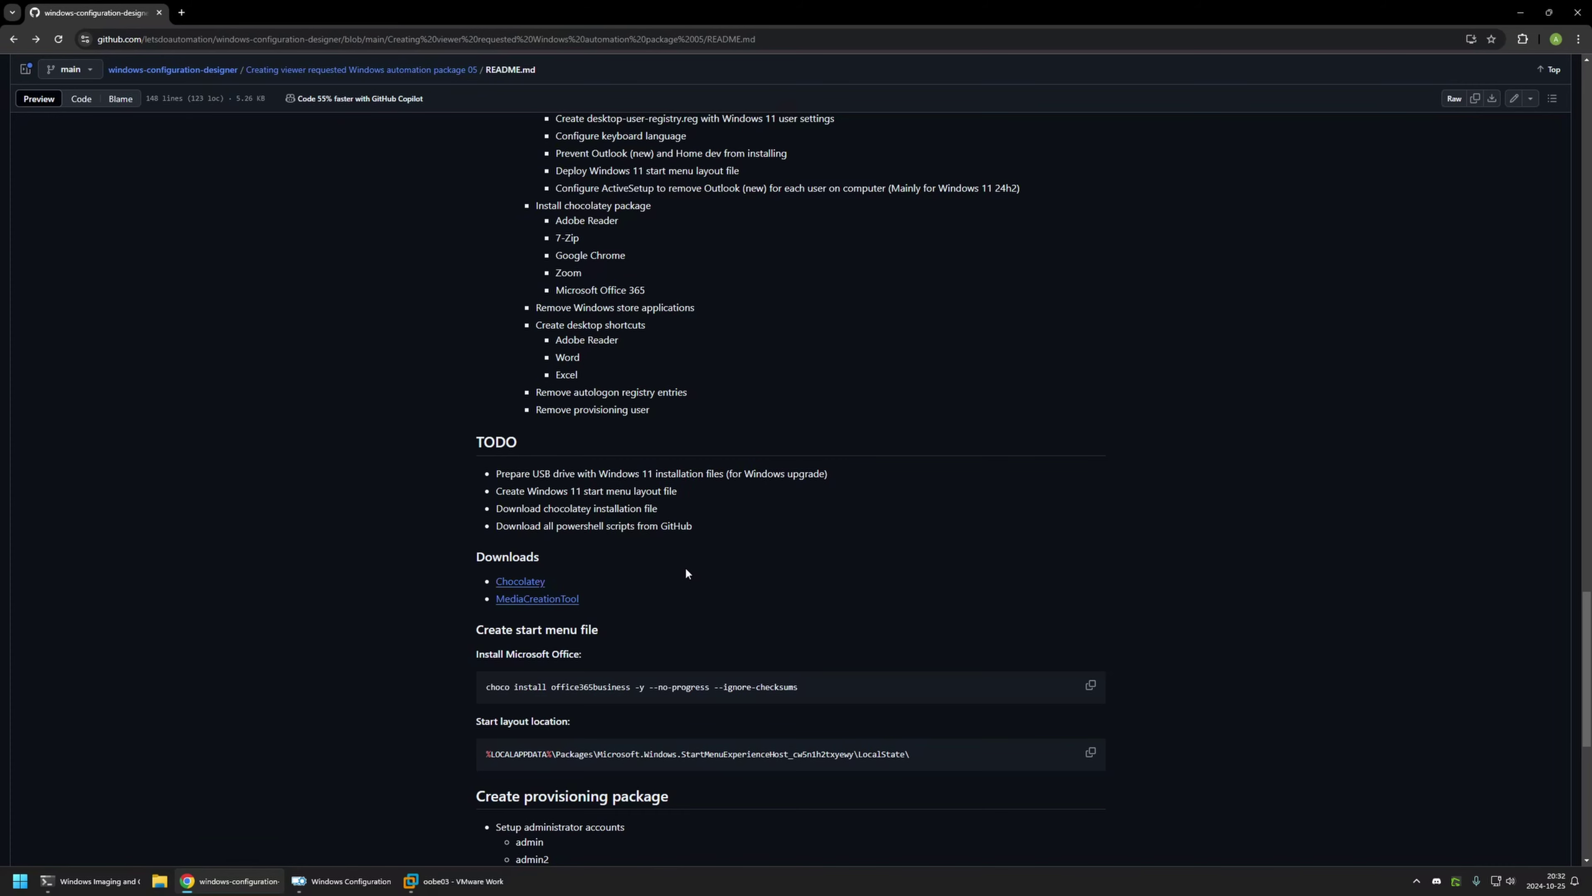
Download the Windows 11 media creation tool from Microsoft's installation media section and close that tab
{"action": "left_click", "coordinate": [555, 600]}
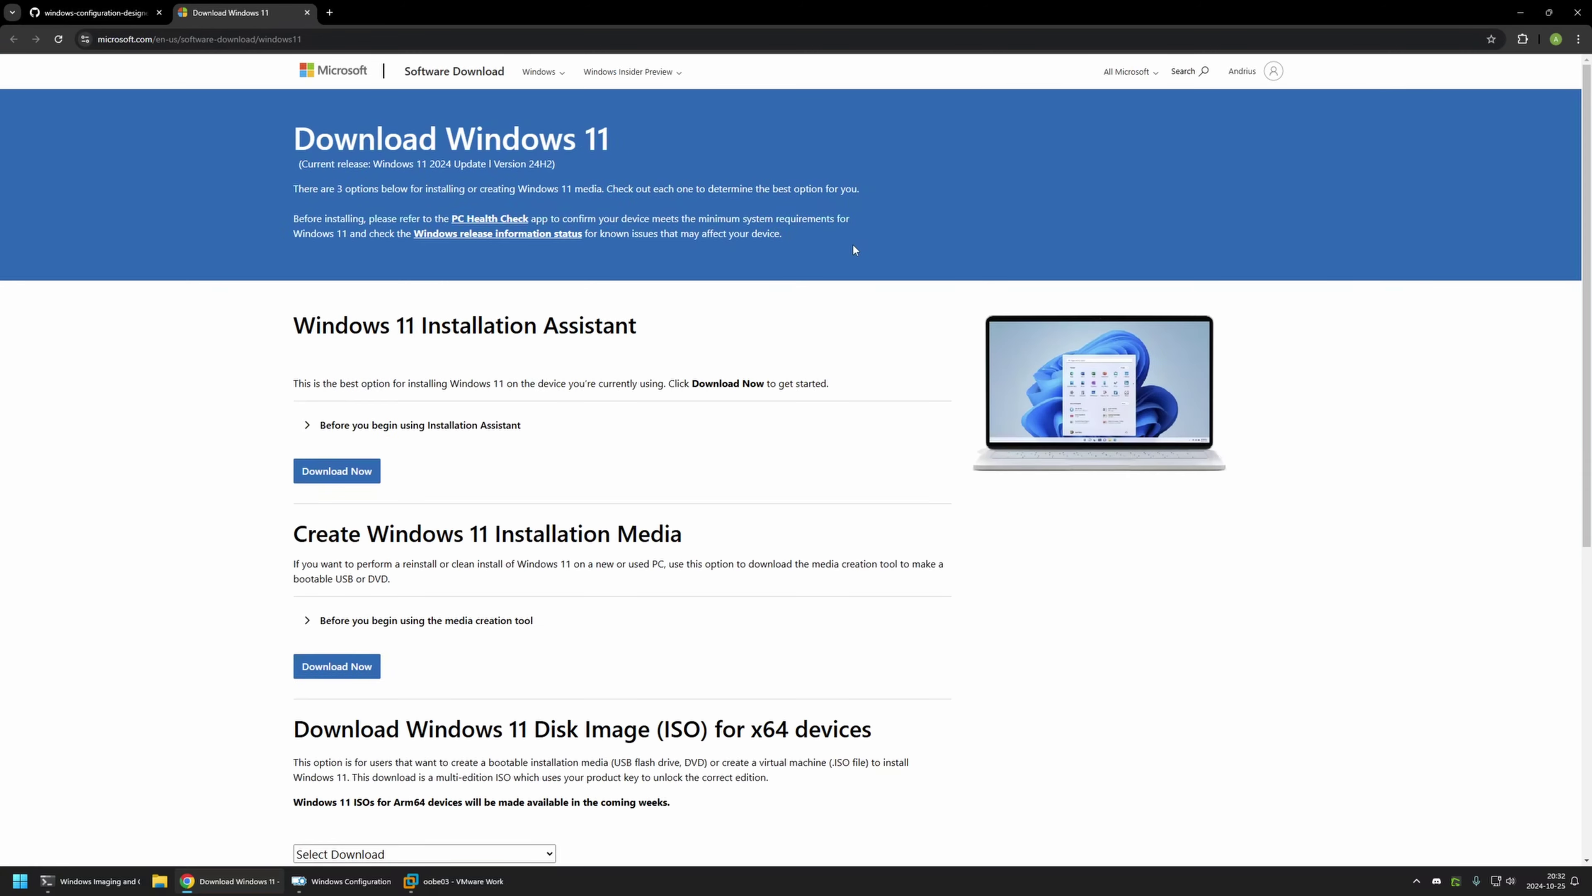
{"action": "scroll", "coordinate": [504, 302], "scroll_direction": "down", "scroll_amount": 4}
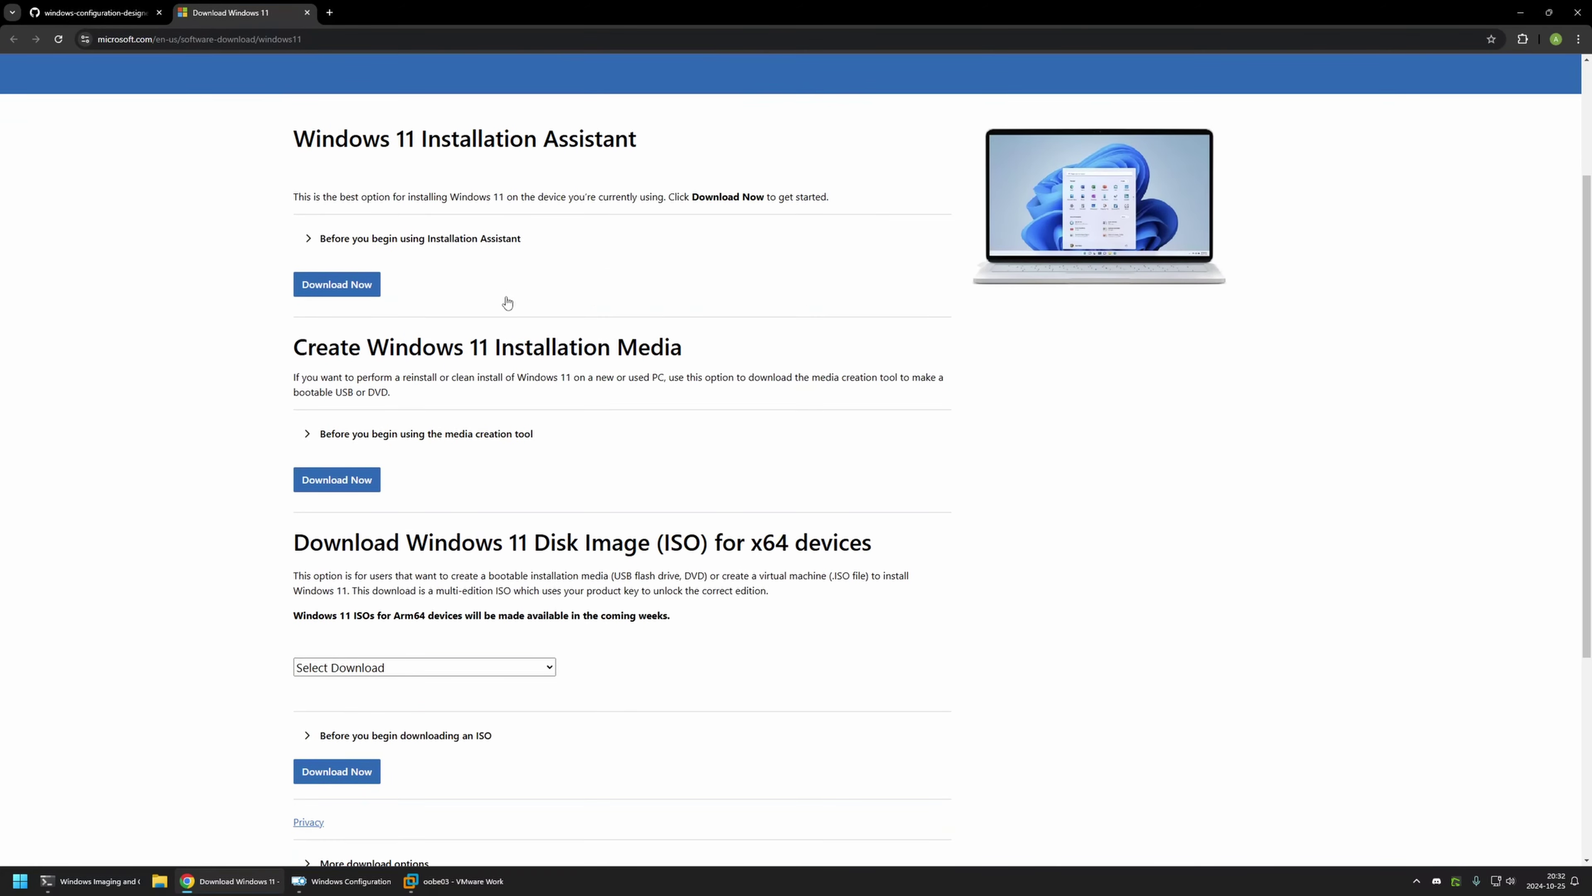
{"action": "left_click_drag", "start_coordinate": [289, 288], "coordinate": [687, 289]}
{"action": "left_click", "coordinate": [639, 359]}
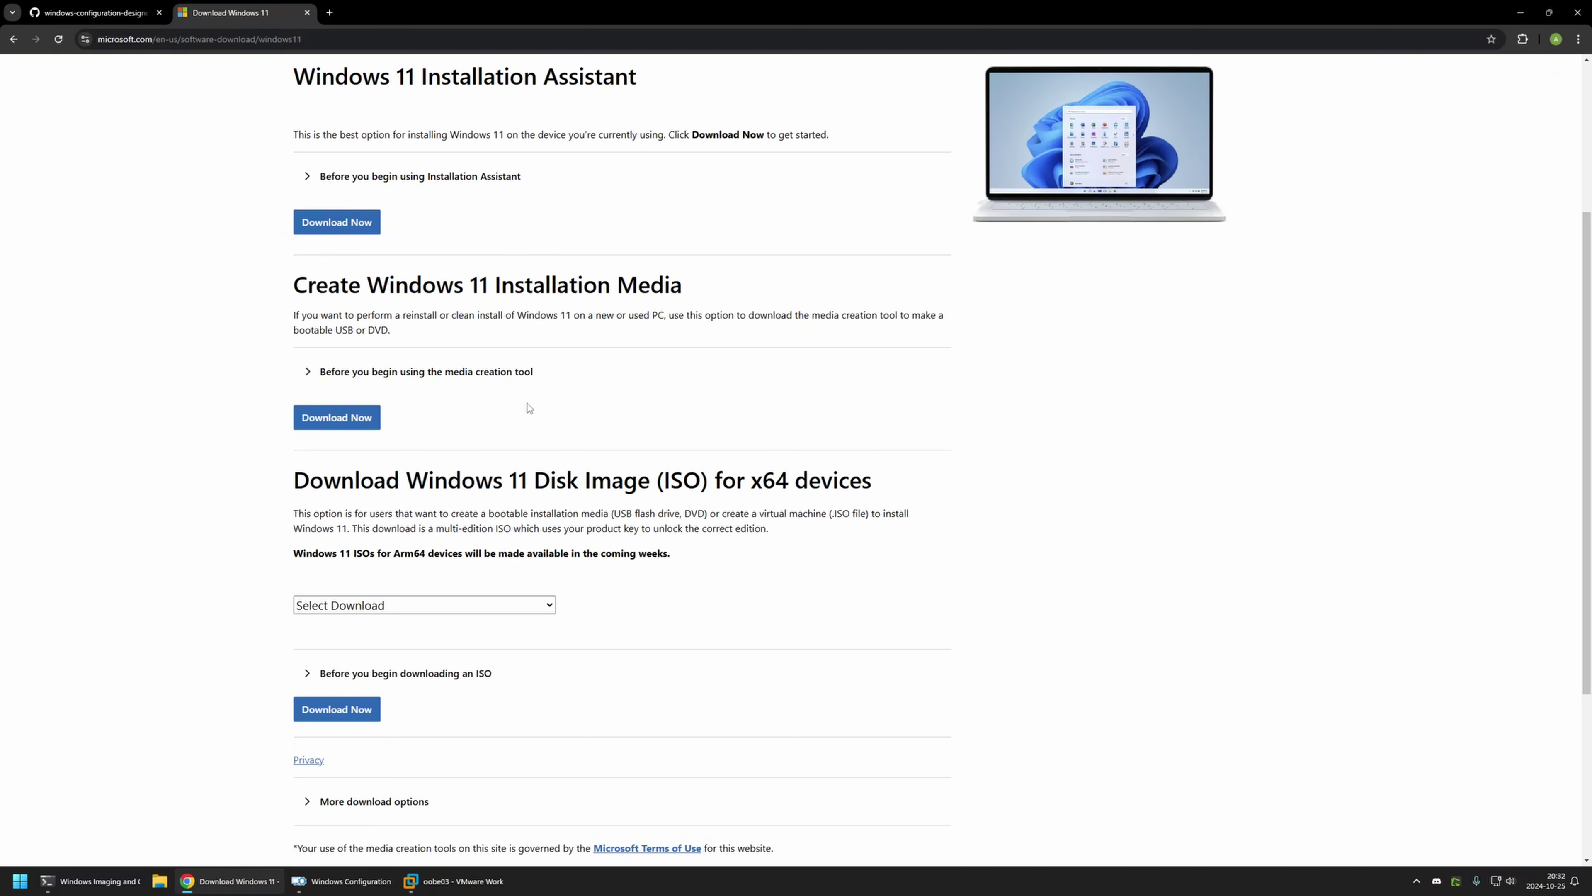
{"action": "left_click", "coordinate": [331, 419]}
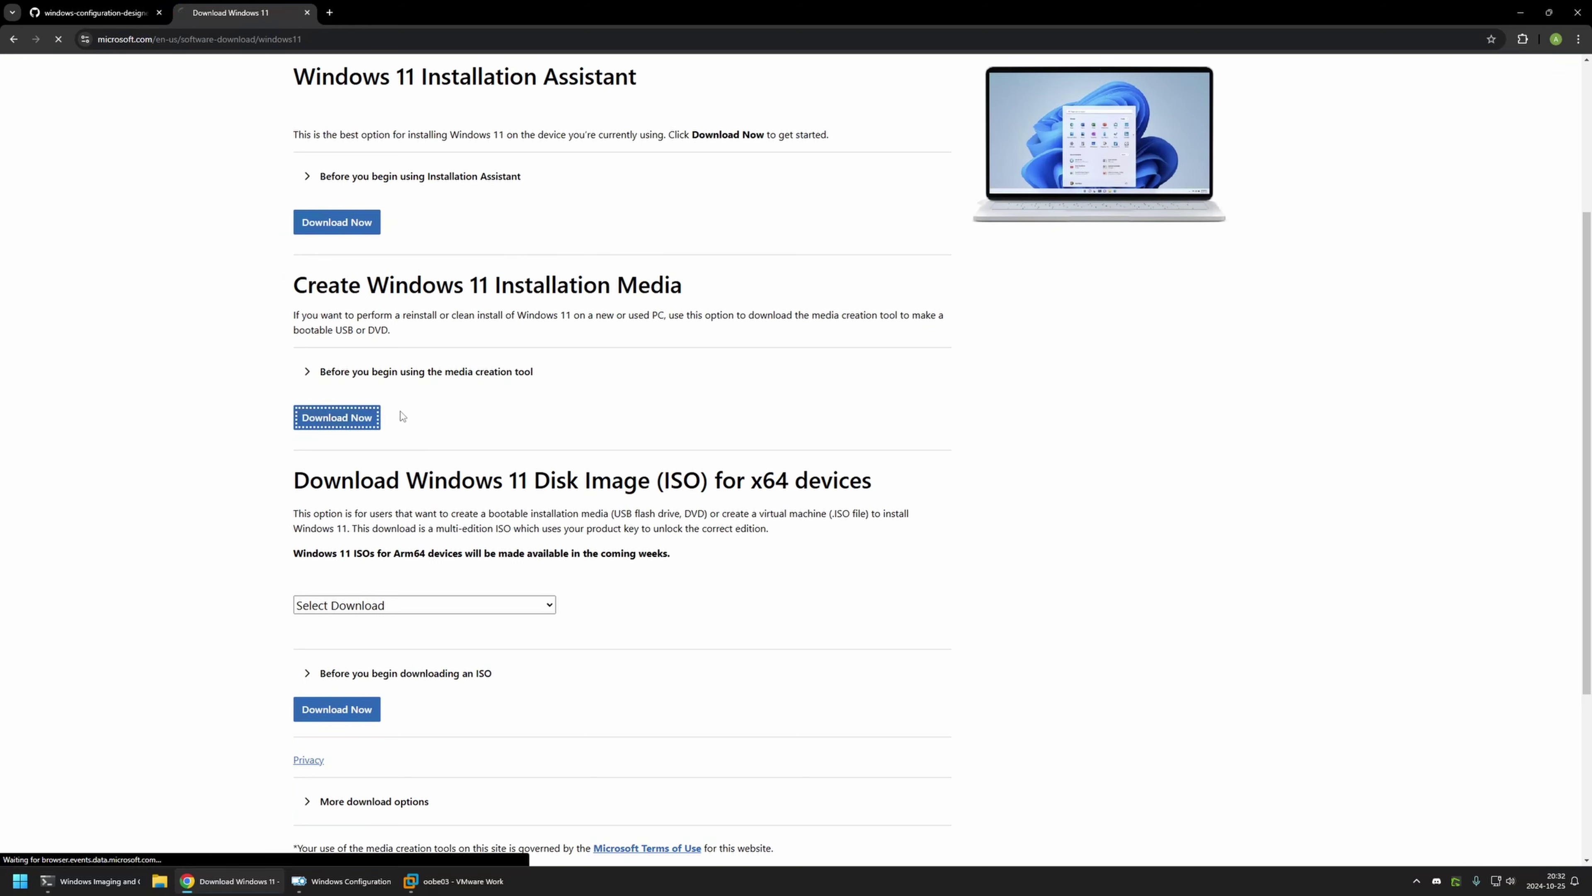
{"action": "left_click", "coordinate": [306, 12]}
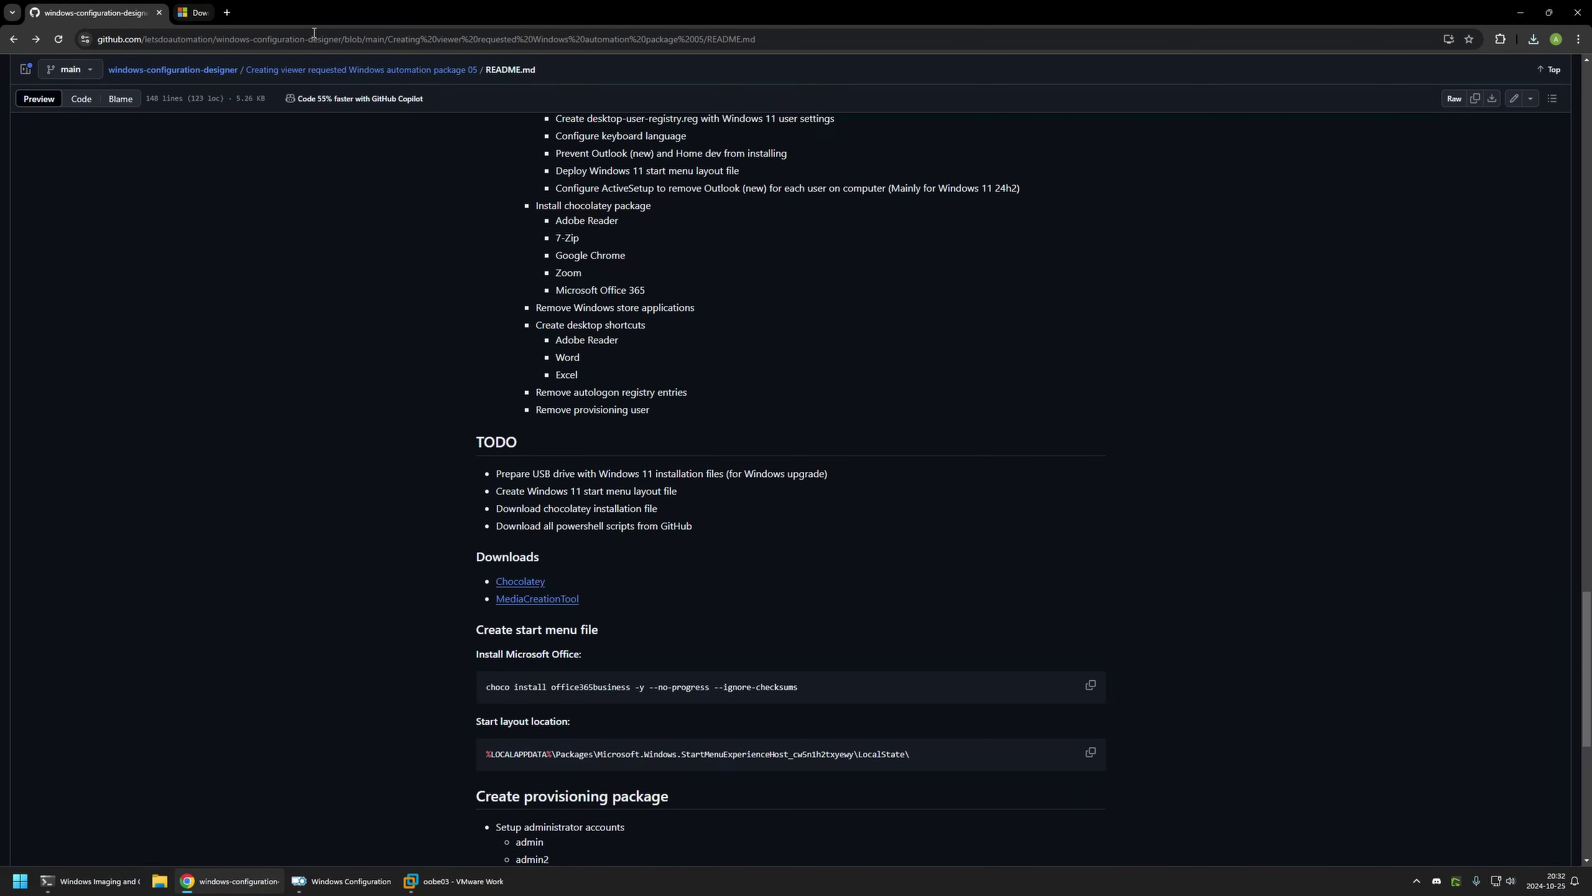
{"action": "right_click", "coordinate": [159, 881]}
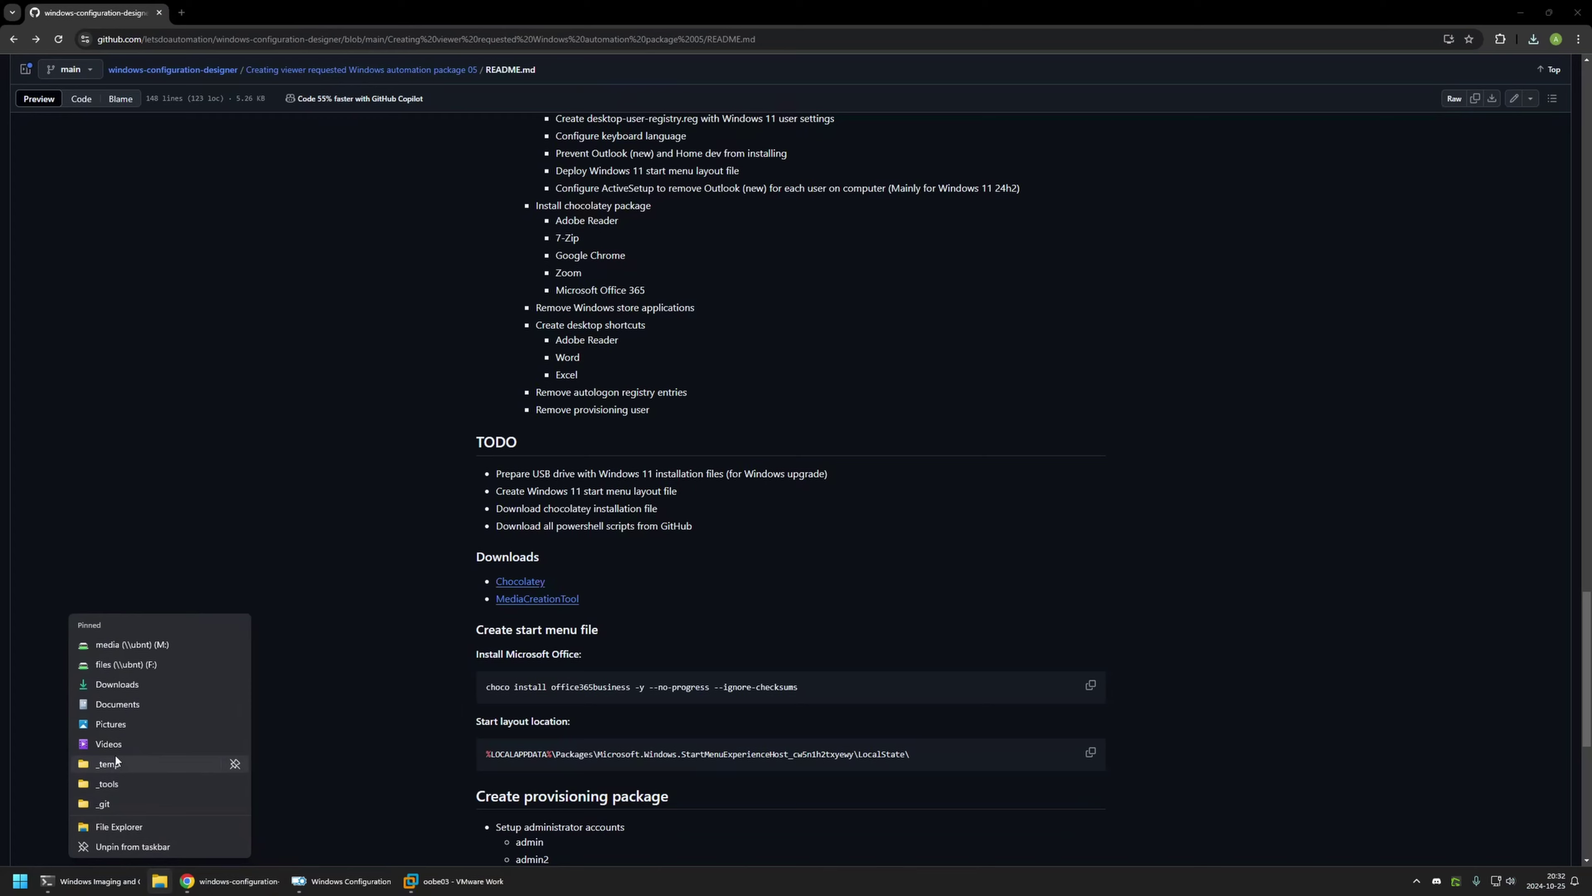
Launch mediacreationtool.exe from the Downloads folder
{"action": "left_click", "coordinate": [114, 684]}
{"action": "left_click", "coordinate": [377, 406]}
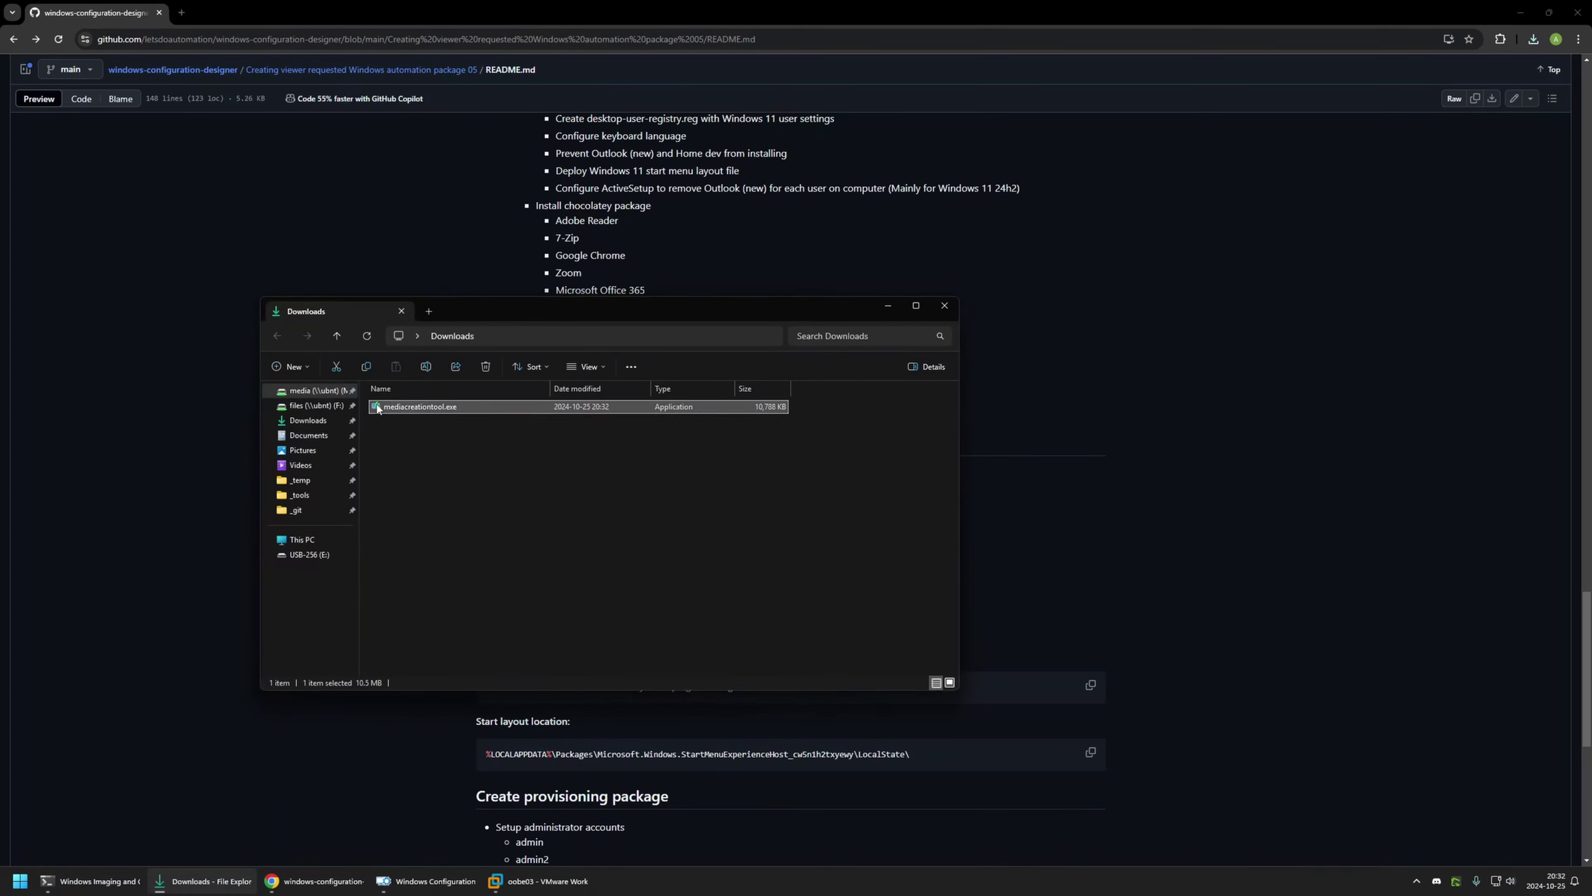
{"action": "double_click", "coordinate": [411, 408]}
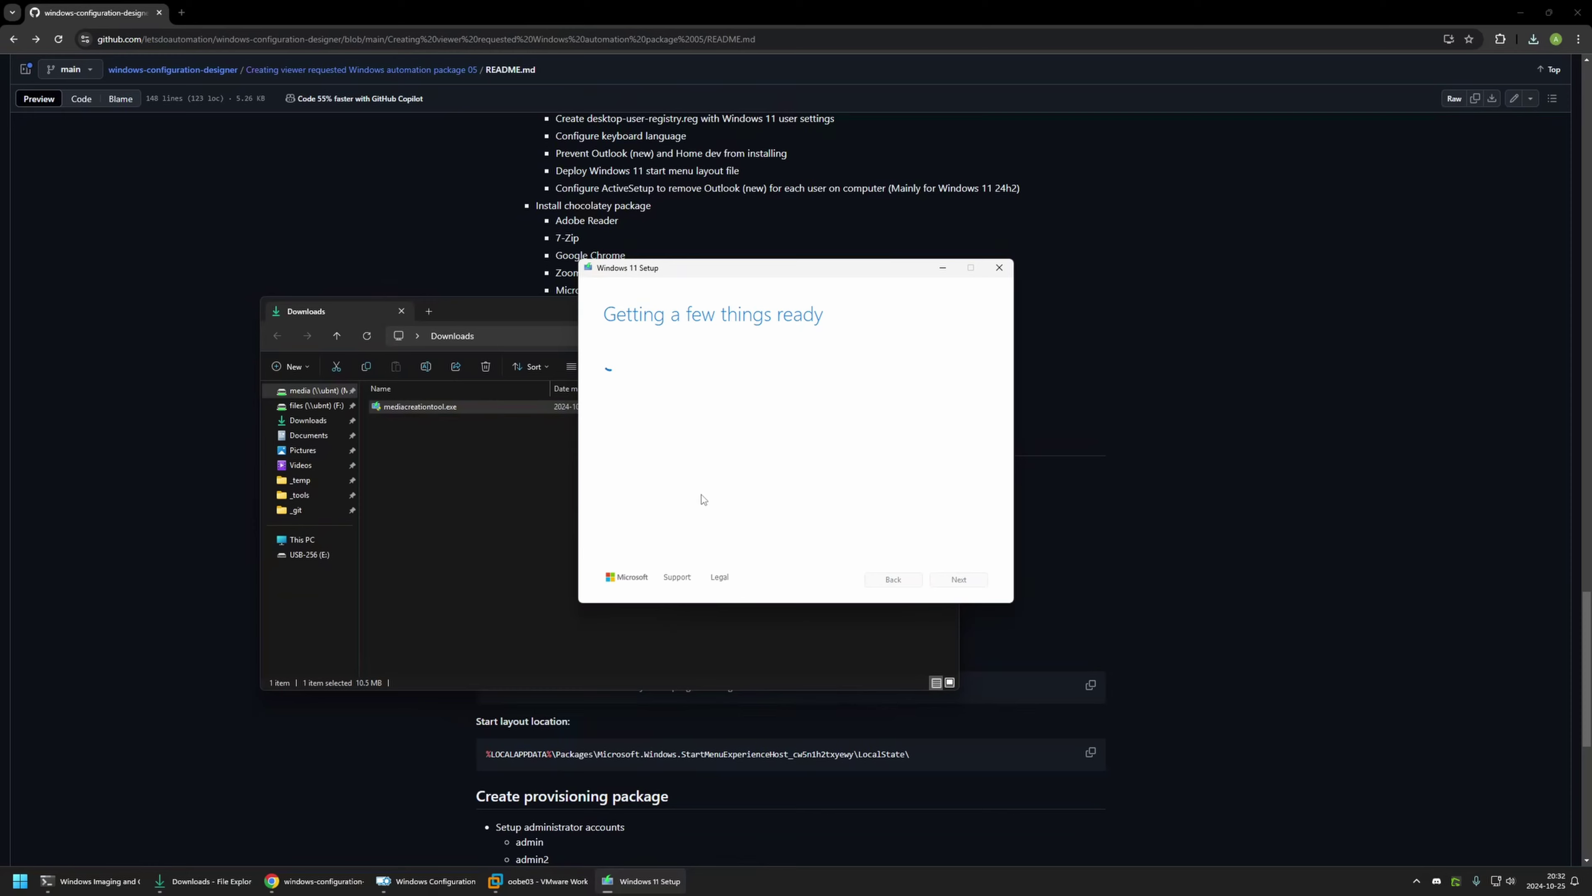
Accept the license and start writing English Windows 11 to the E: (USB-256) flash drive
{"action": "left_click", "coordinate": [954, 578]}
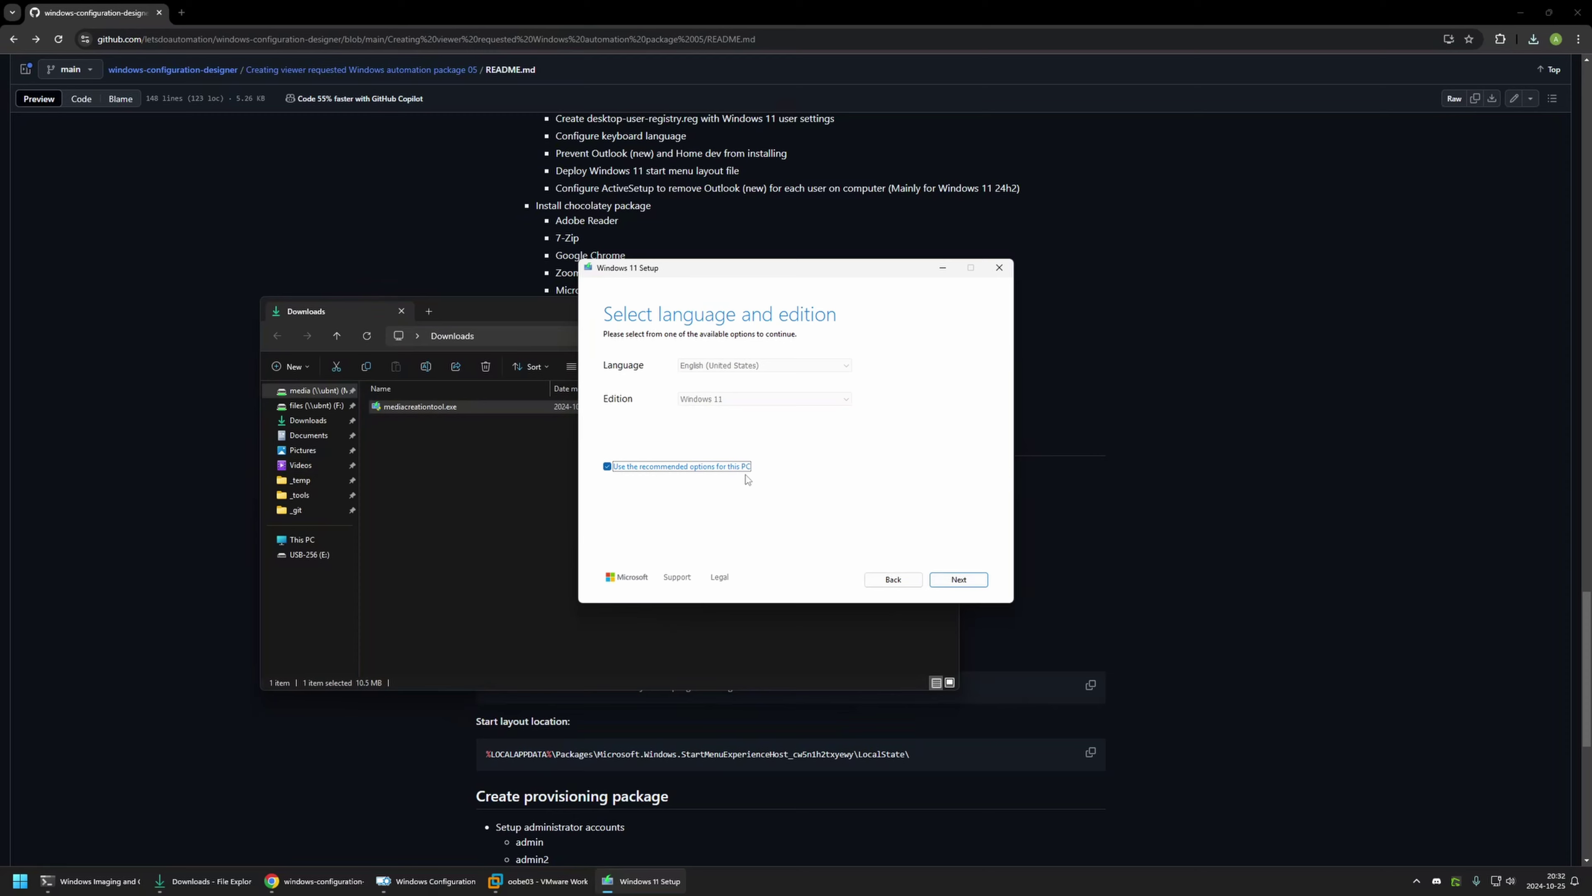
{"action": "left_click", "coordinate": [663, 471]}
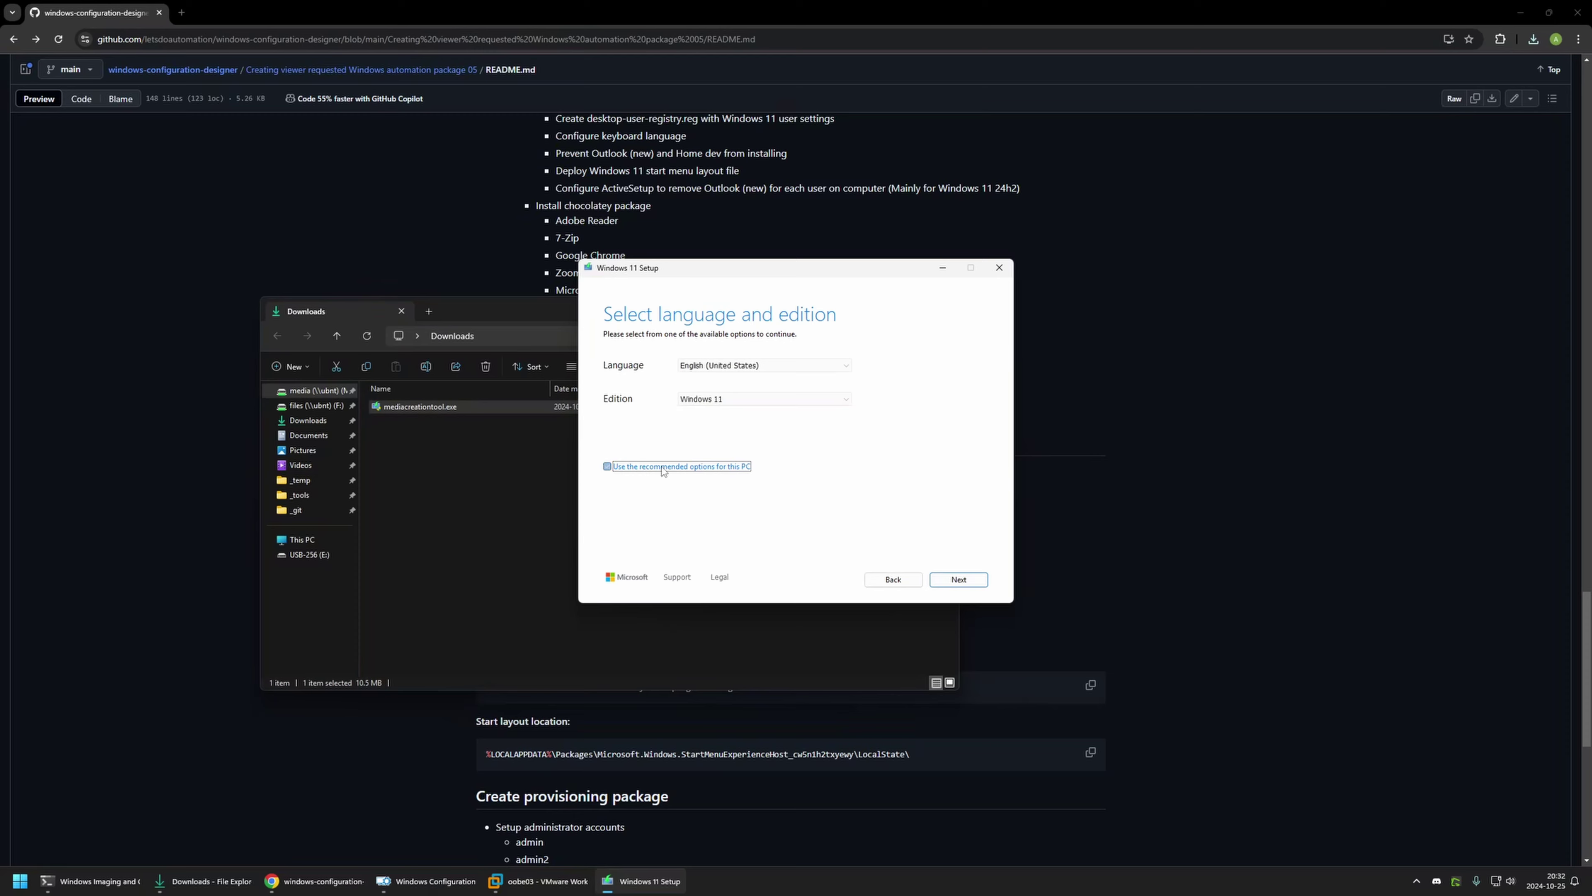
{"action": "left_click", "coordinate": [956, 580]}
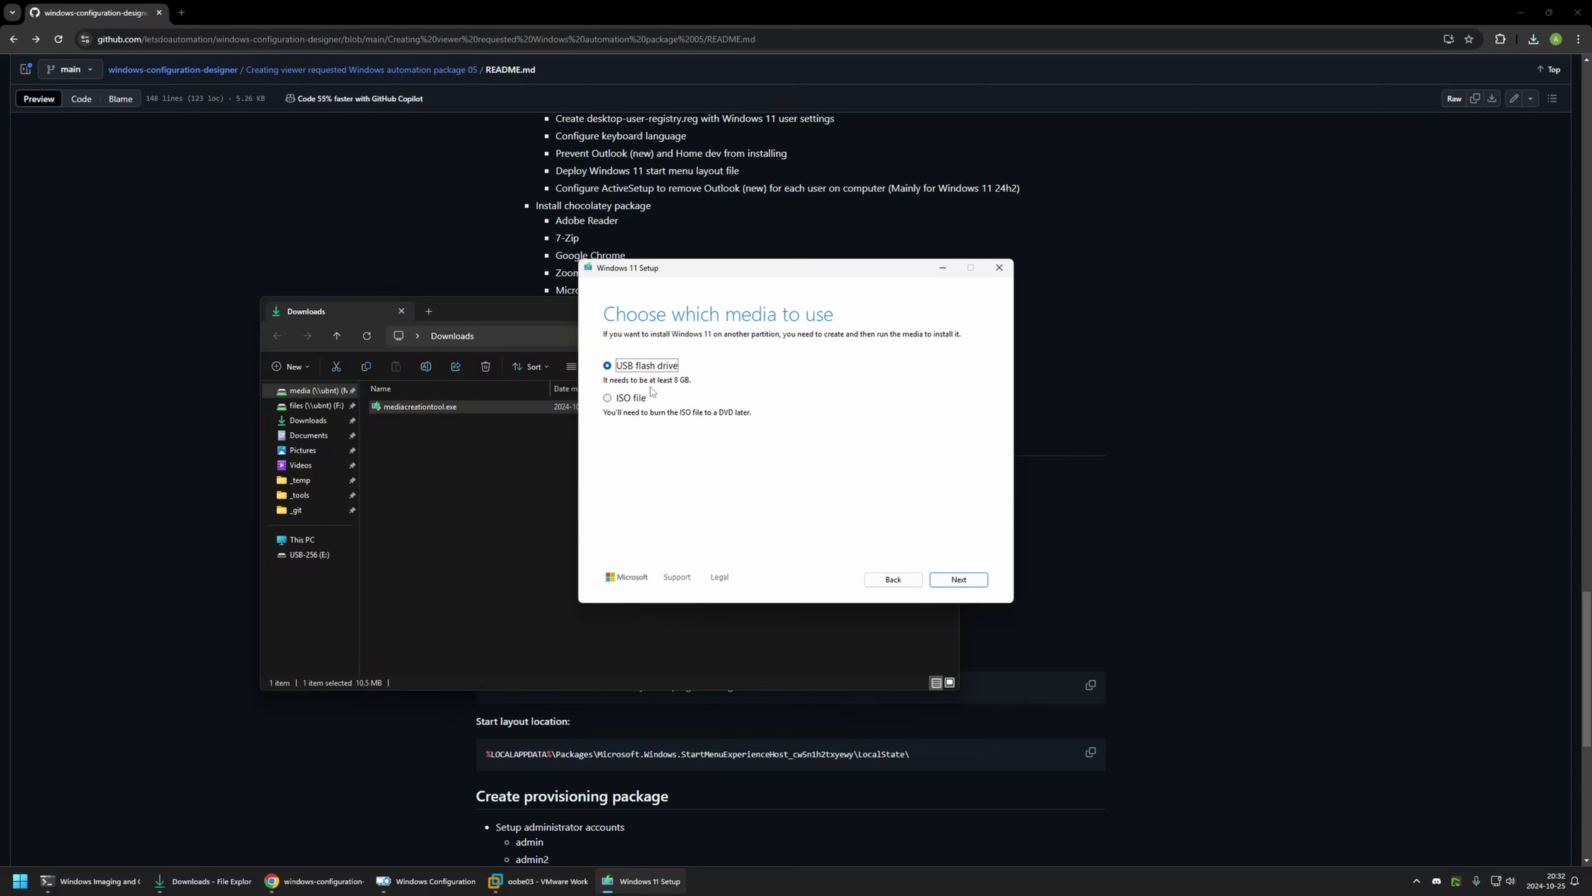
{"action": "left_click", "coordinate": [956, 577]}
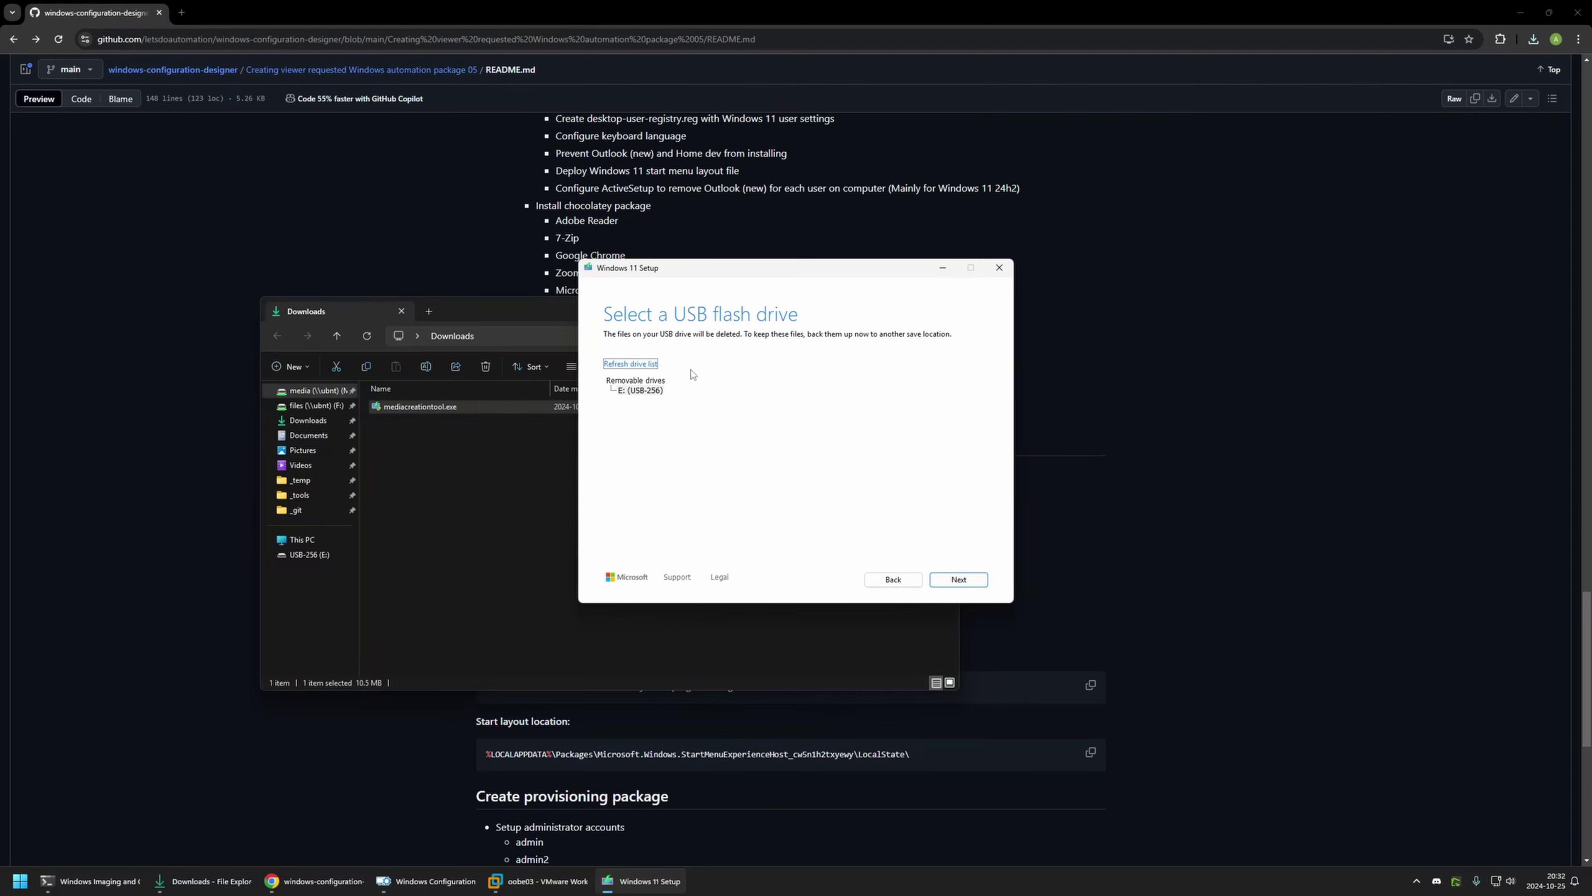
{"action": "left_click", "coordinate": [652, 392]}
{"action": "left_click", "coordinate": [958, 579]}
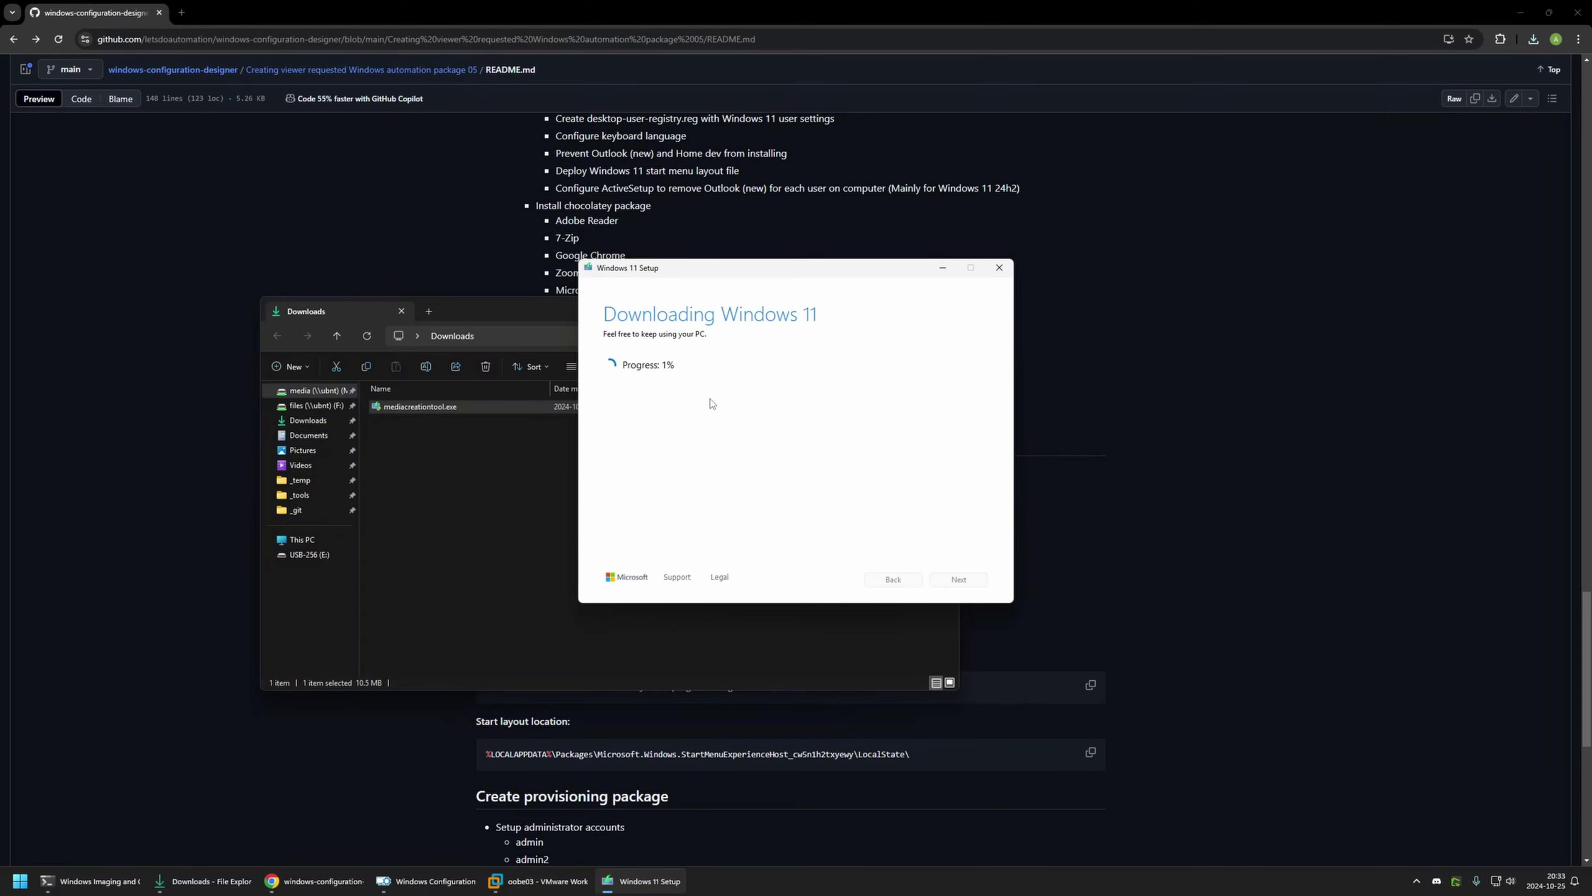
{"action": "left_click", "coordinate": [473, 265]}
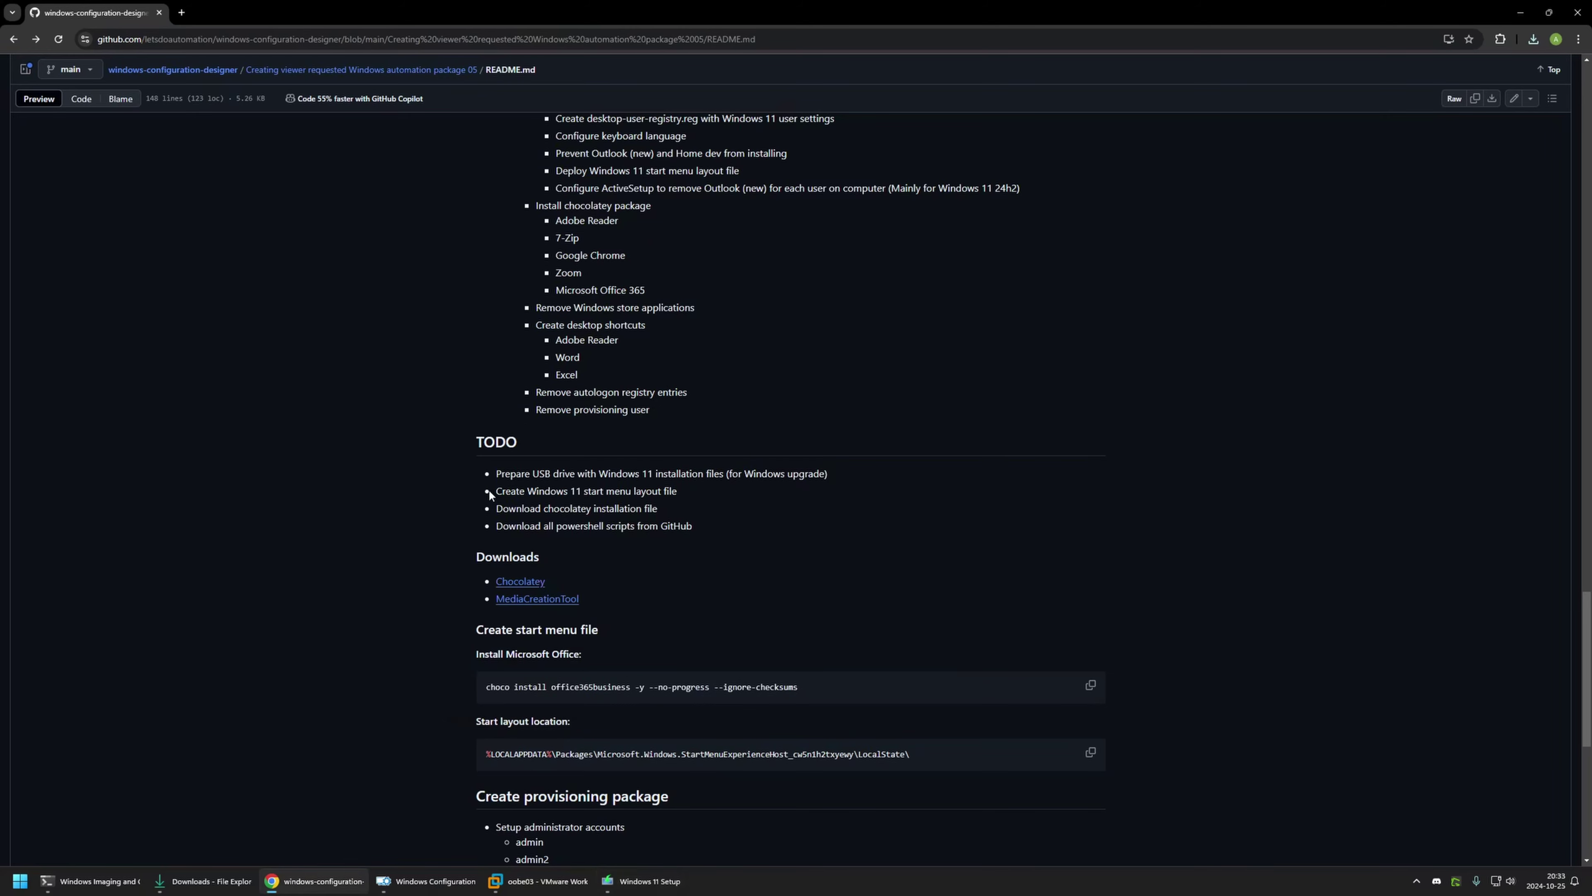
{"action": "left_click_drag", "start_coordinate": [493, 491], "coordinate": [681, 492]}
Switch to VMware Workstation, select desktop01 and open its Windows 11 Start menu
{"action": "left_click", "coordinate": [532, 491]}
{"action": "left_click_drag", "start_coordinate": [532, 491], "coordinate": [637, 491]}
{"action": "left_click", "coordinate": [683, 491]}
{"action": "left_click", "coordinate": [501, 880]}
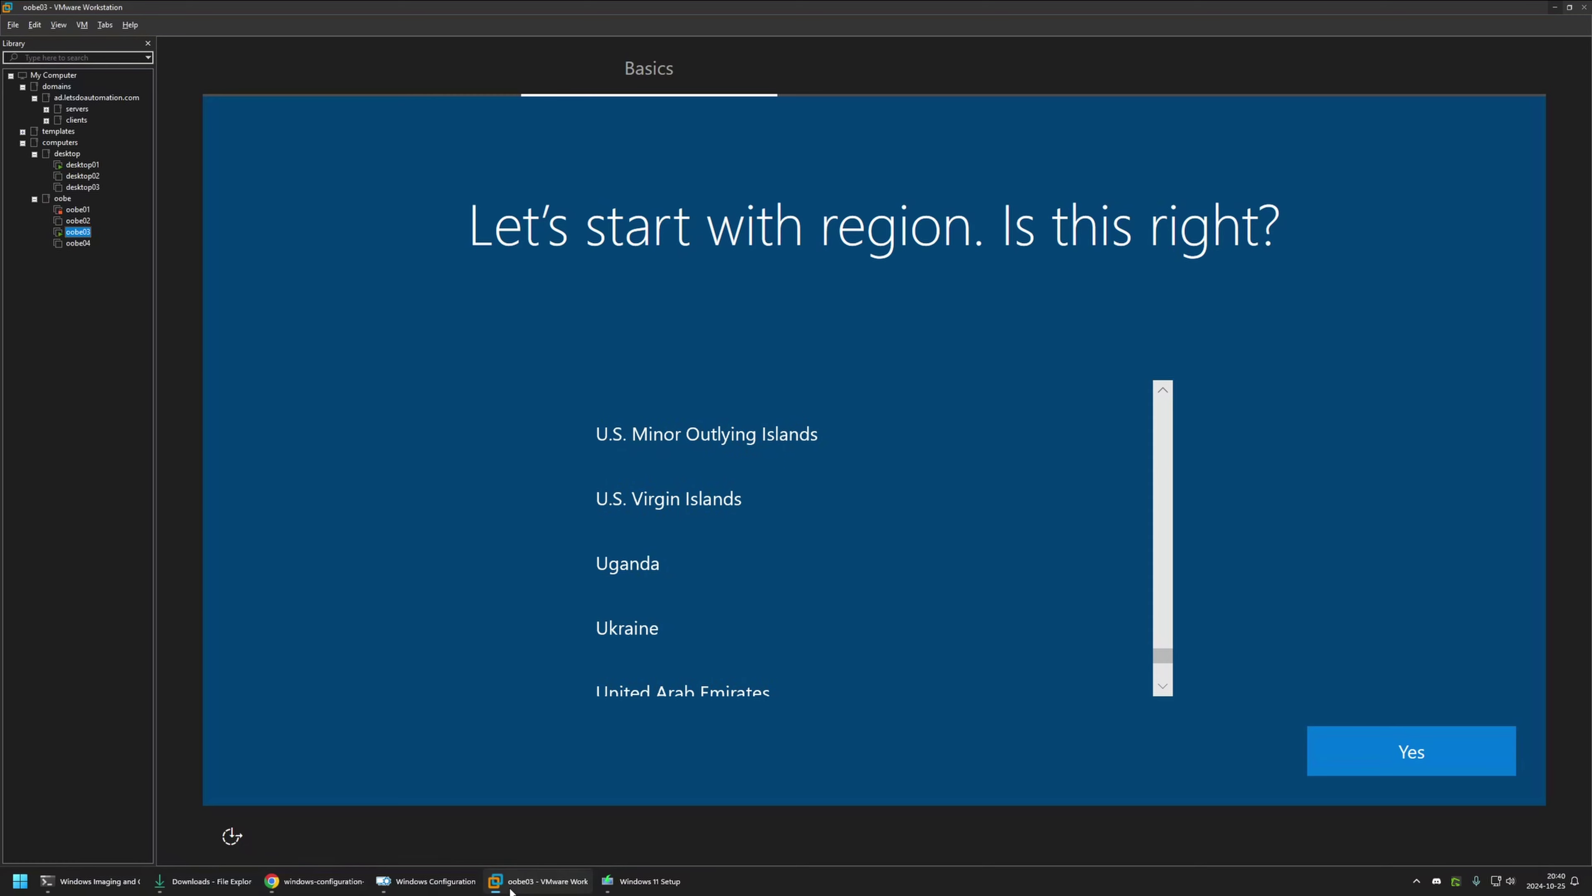
{"action": "left_click", "coordinate": [75, 165]}
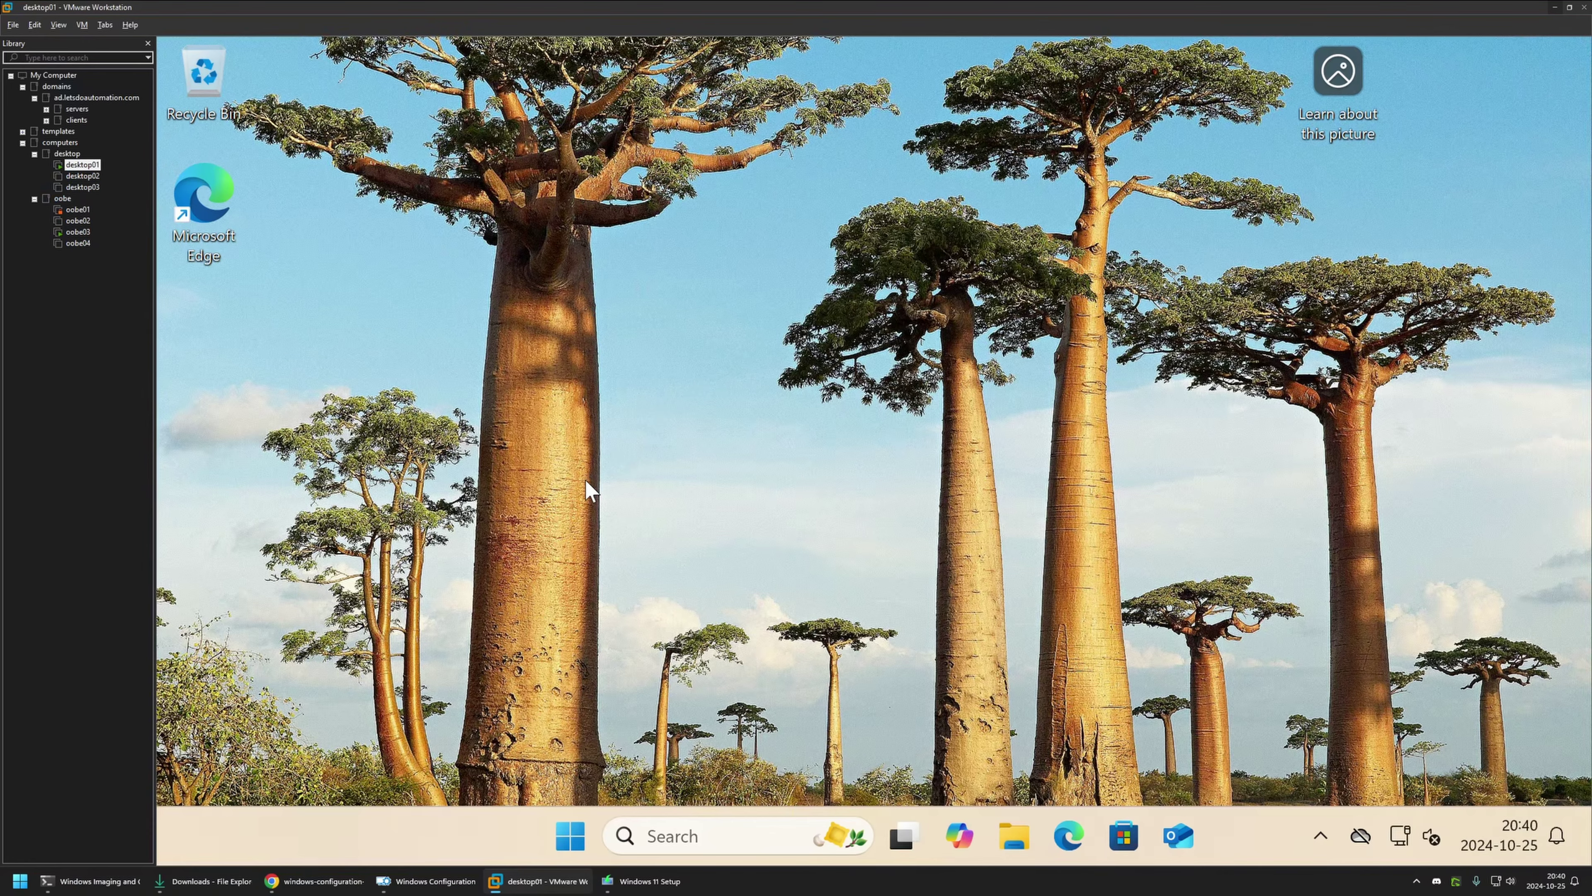
{"action": "left_click", "coordinate": [571, 835]}
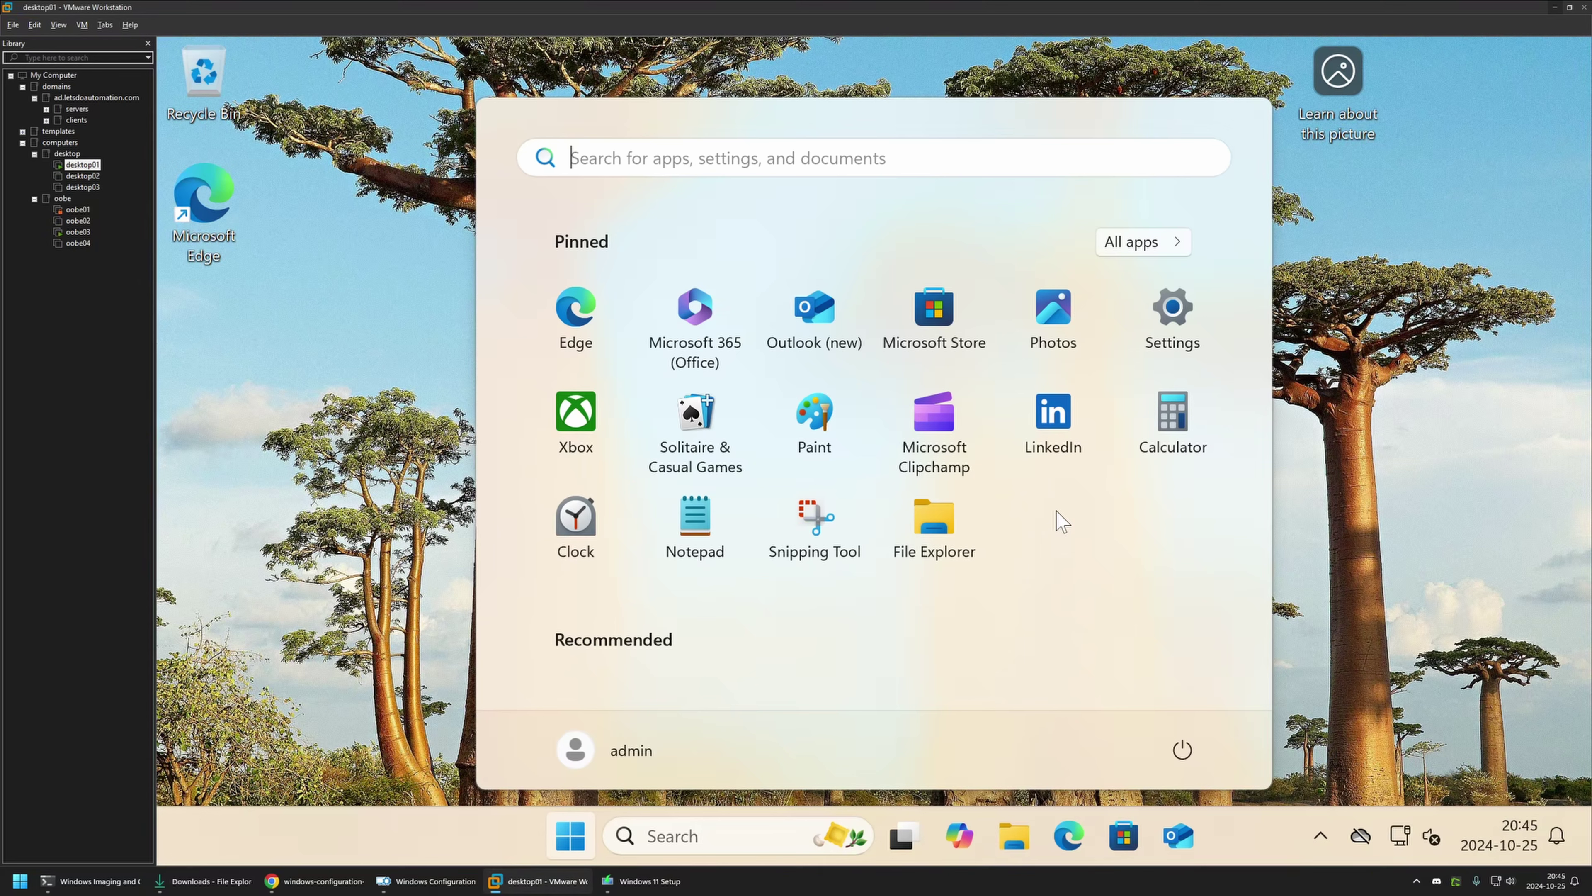
Run the copied Chocolatey office365business install command in an elevated Command Prompt on desktop01
{"action": "left_click", "coordinate": [304, 881]}
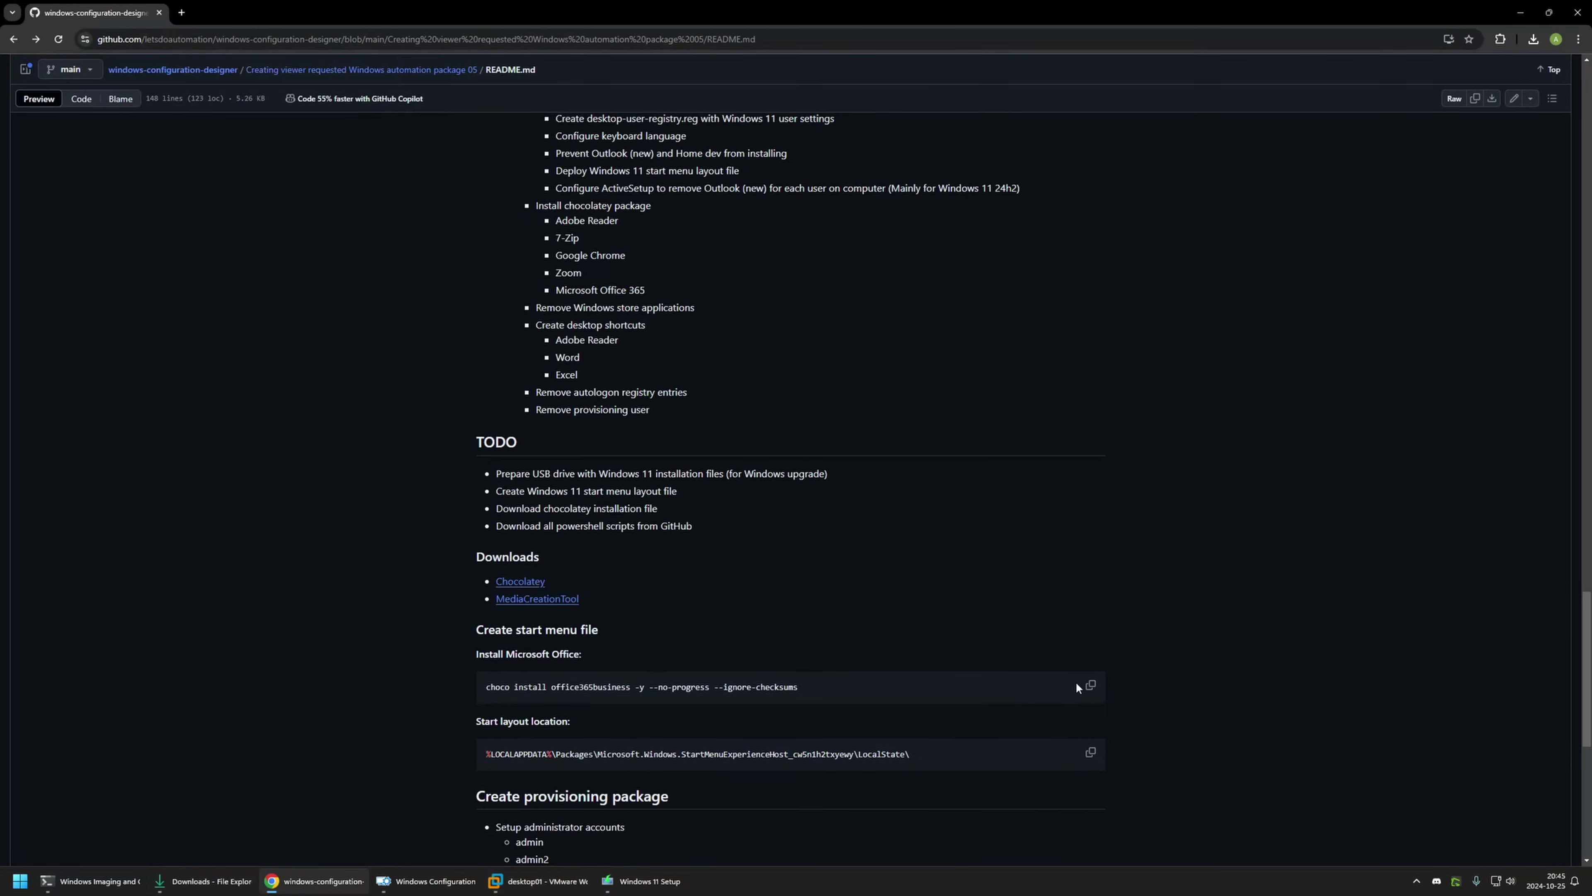
{"action": "left_click", "coordinate": [540, 881]}
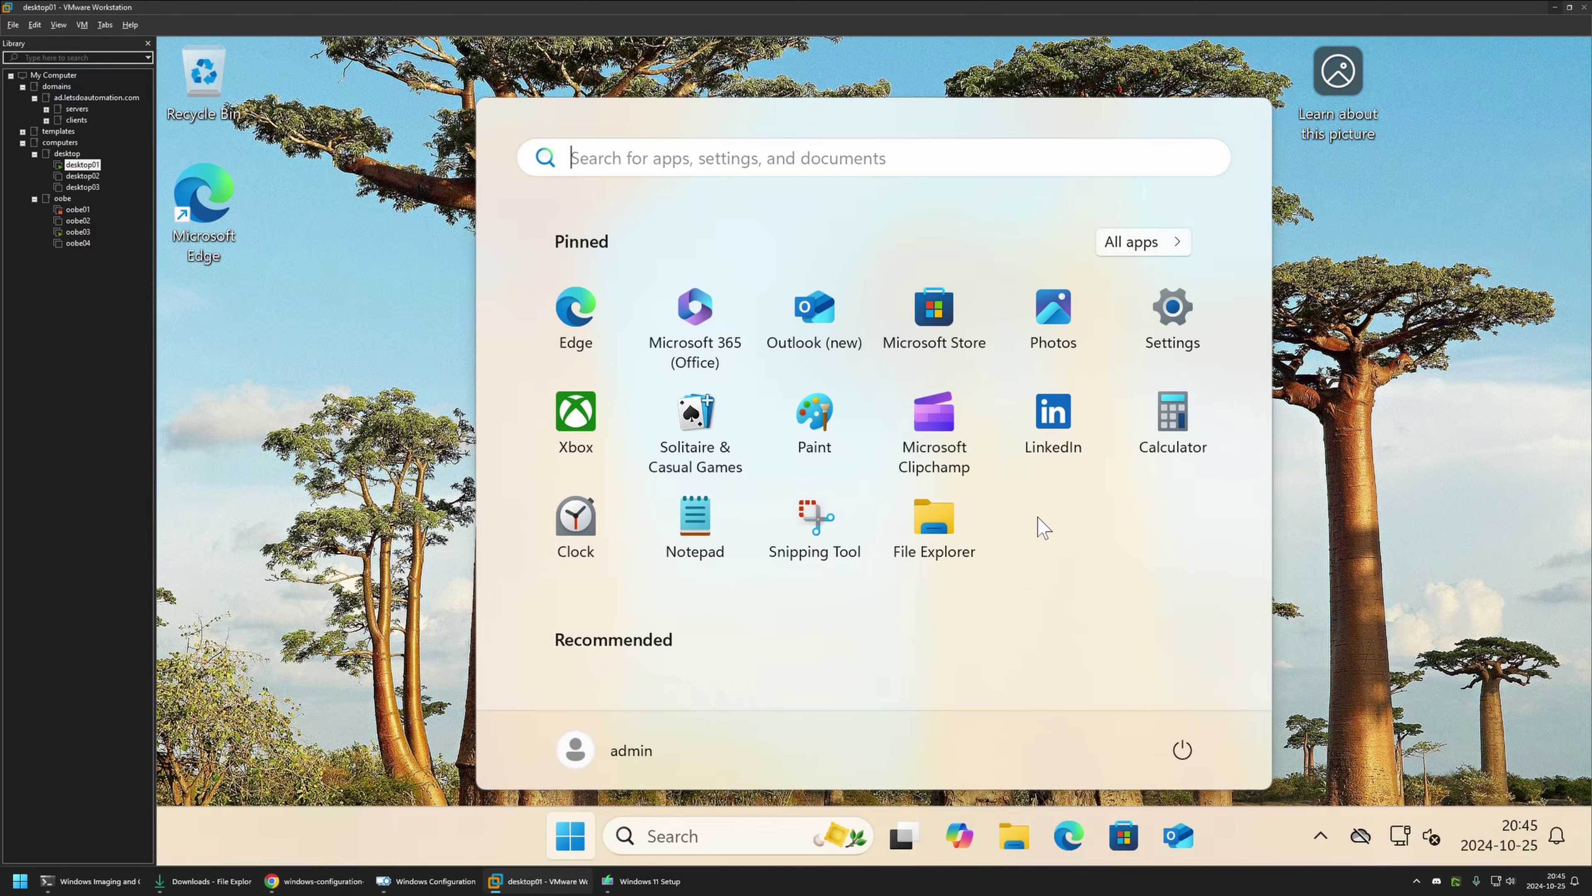
{"action": "type", "text": "cmd"}
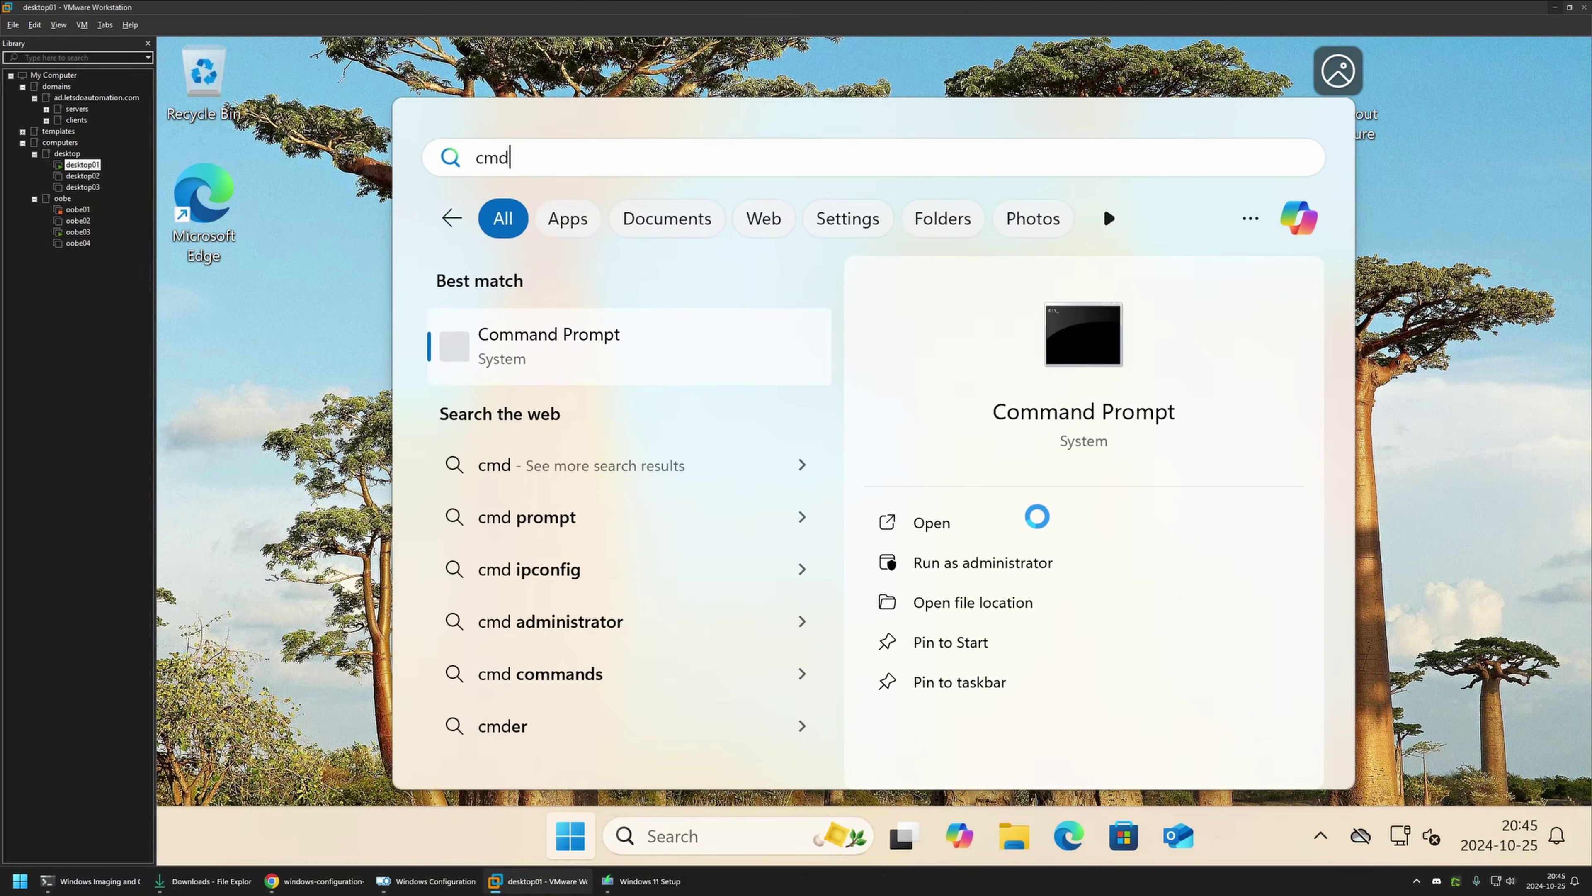
{"action": "left_click", "coordinate": [999, 563]}
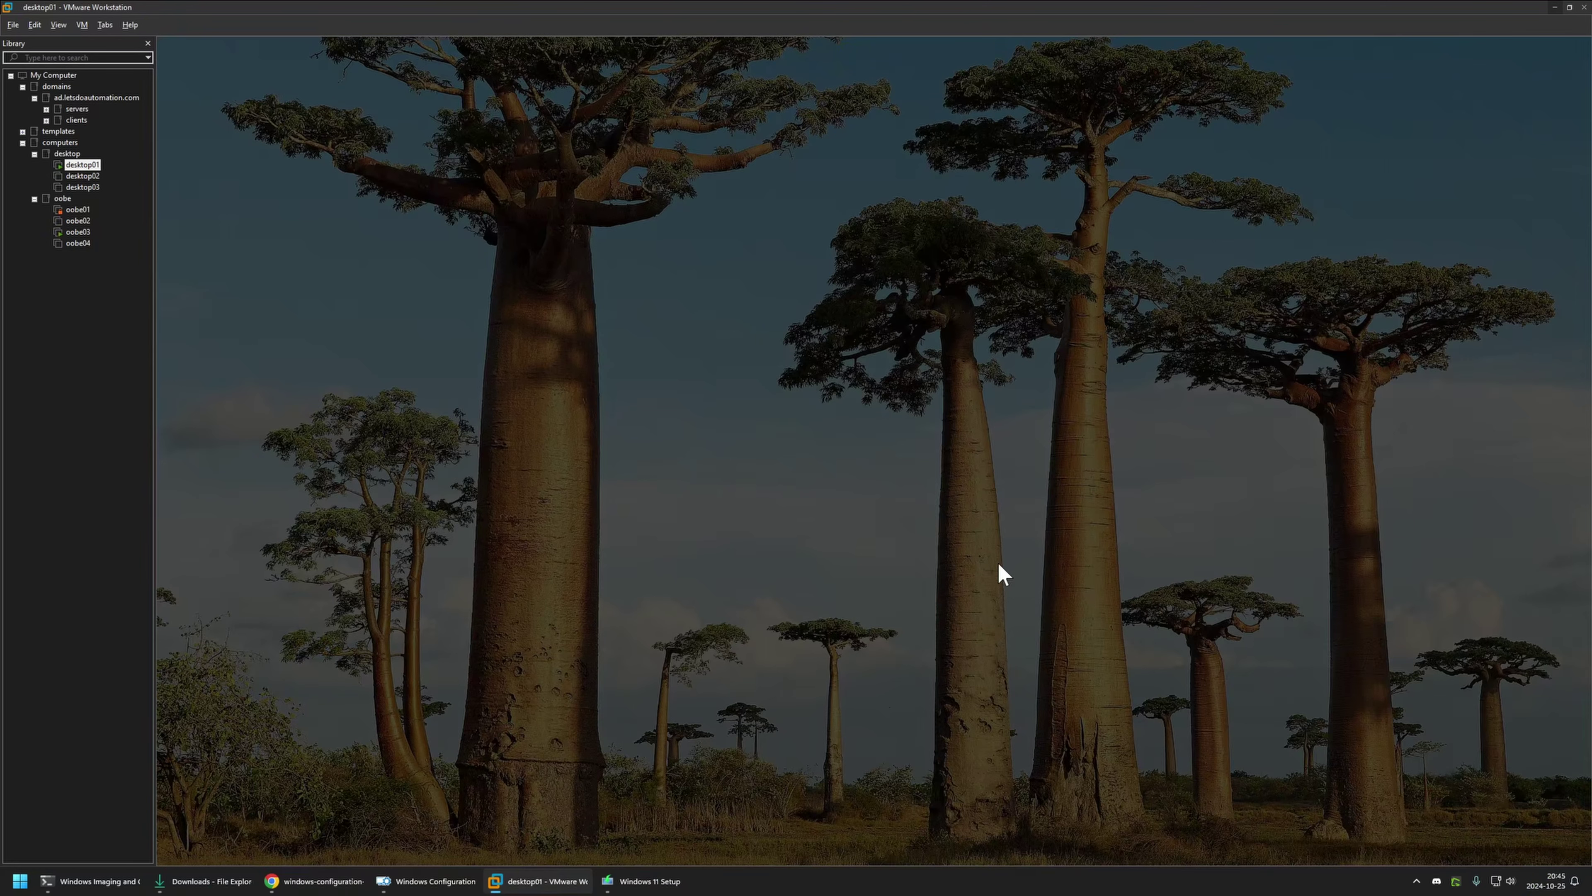
{"action": "left_click", "coordinate": [805, 635]}
{"action": "type", "text": "choco install office365business -y --no-progress --ignore-checksums"}
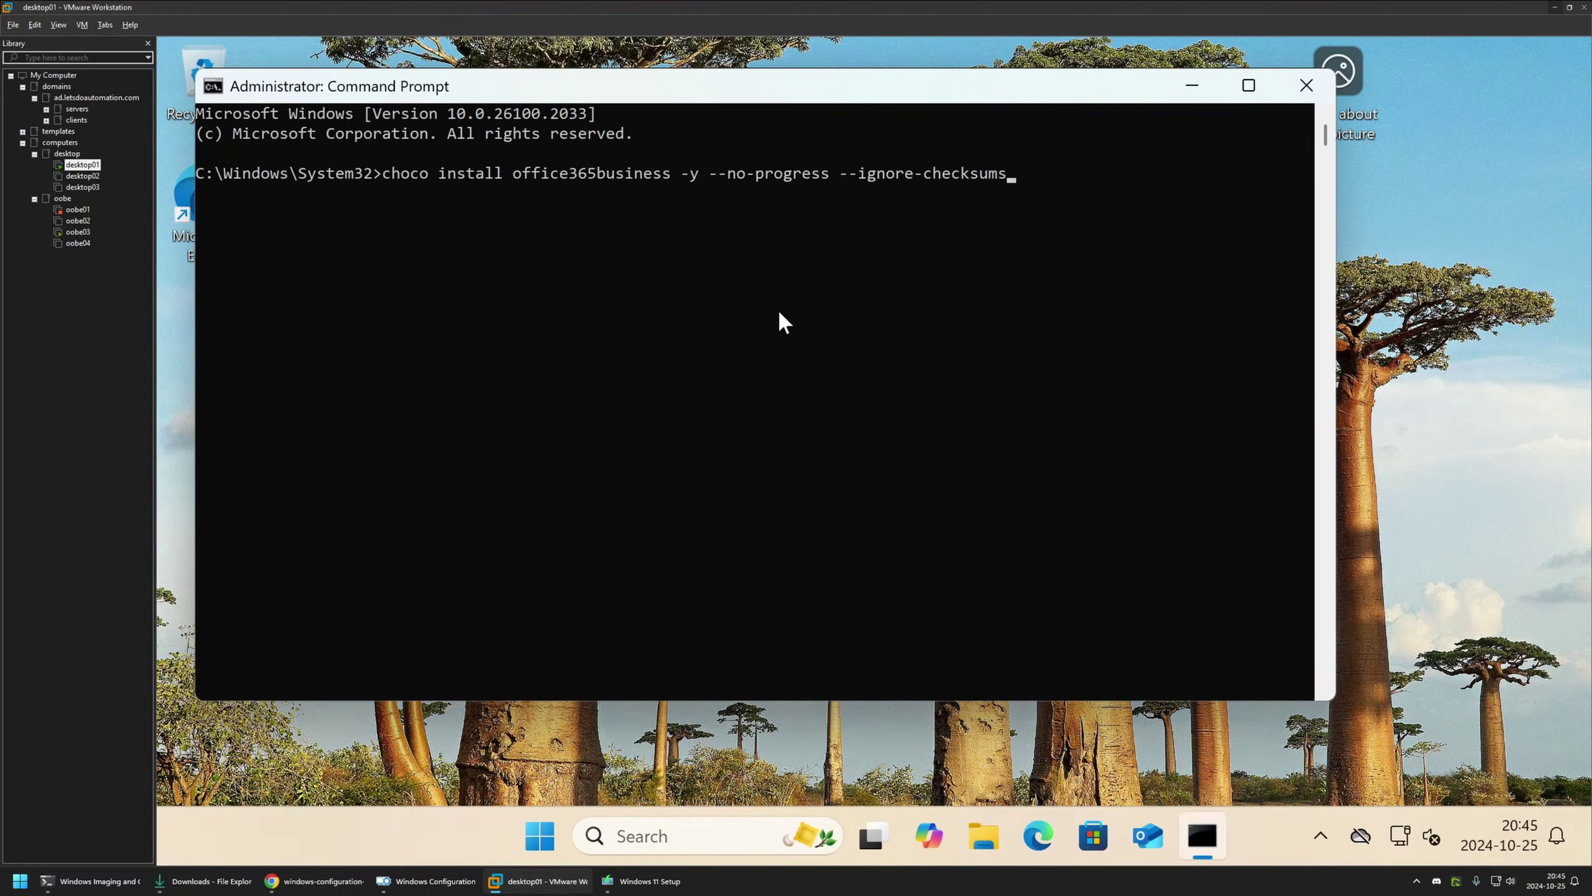
{"action": "key", "text": "Return"}
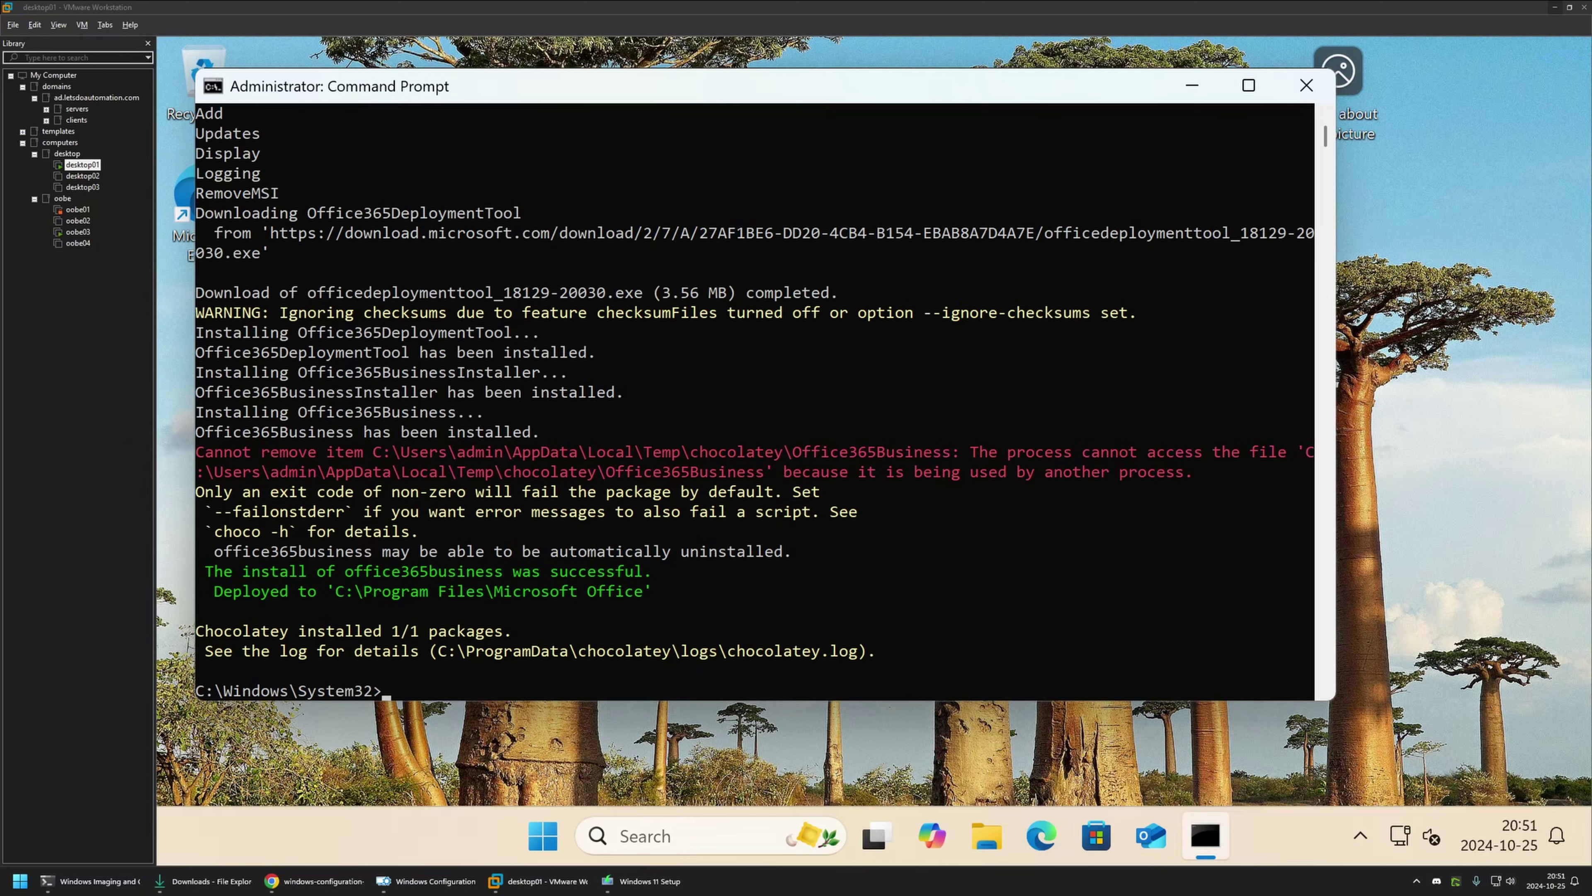
Create a local user named temp with net user temp /add
{"action": "left_click", "coordinate": [543, 835]}
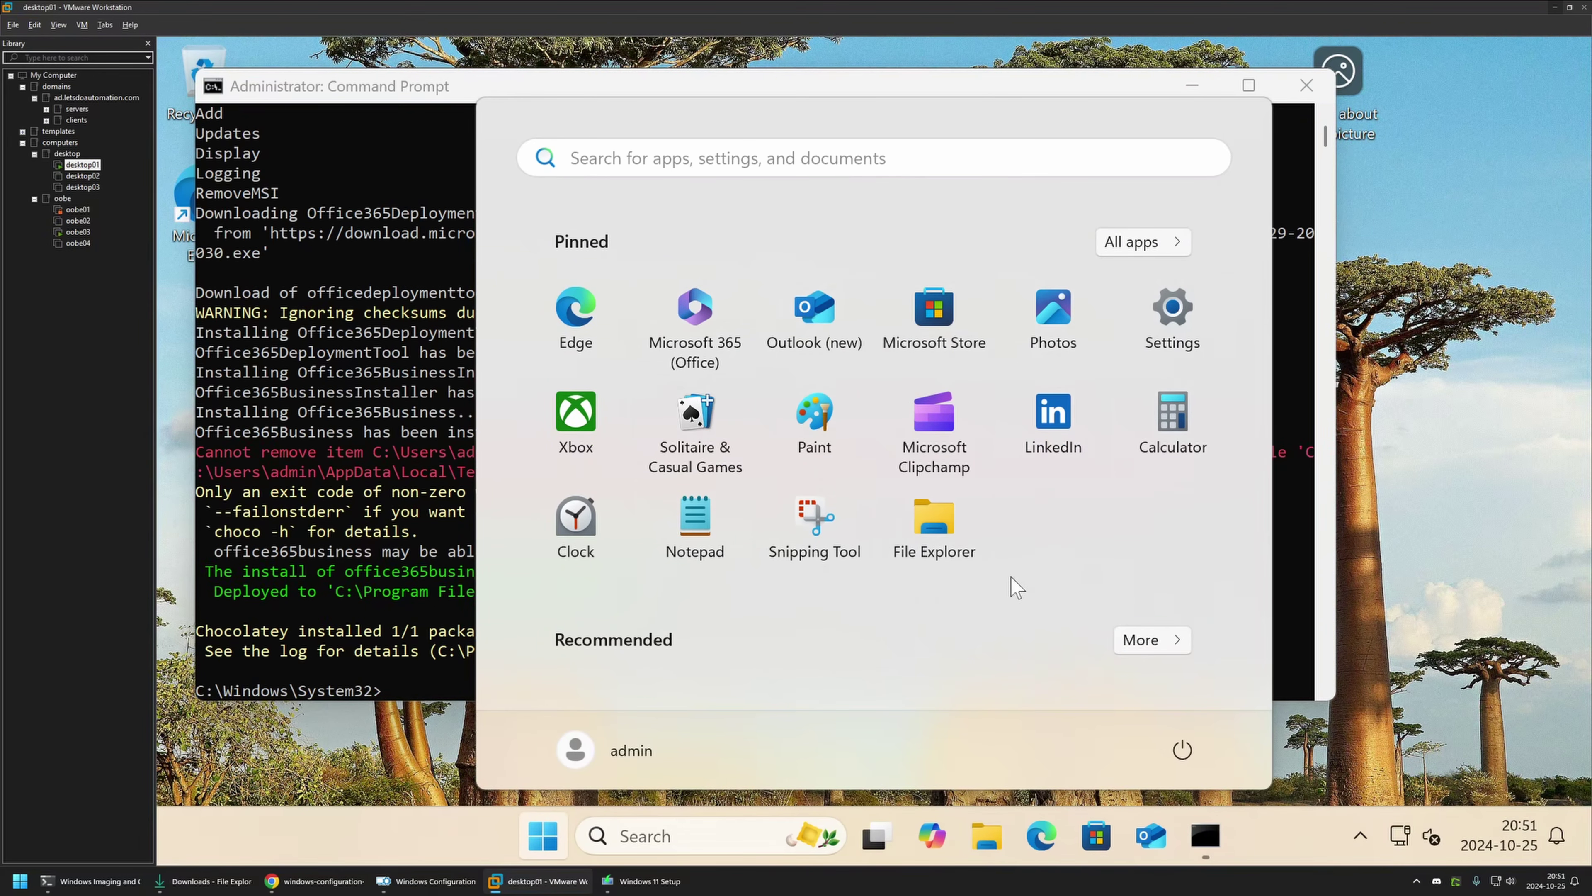
{"action": "left_click", "coordinate": [362, 353]}
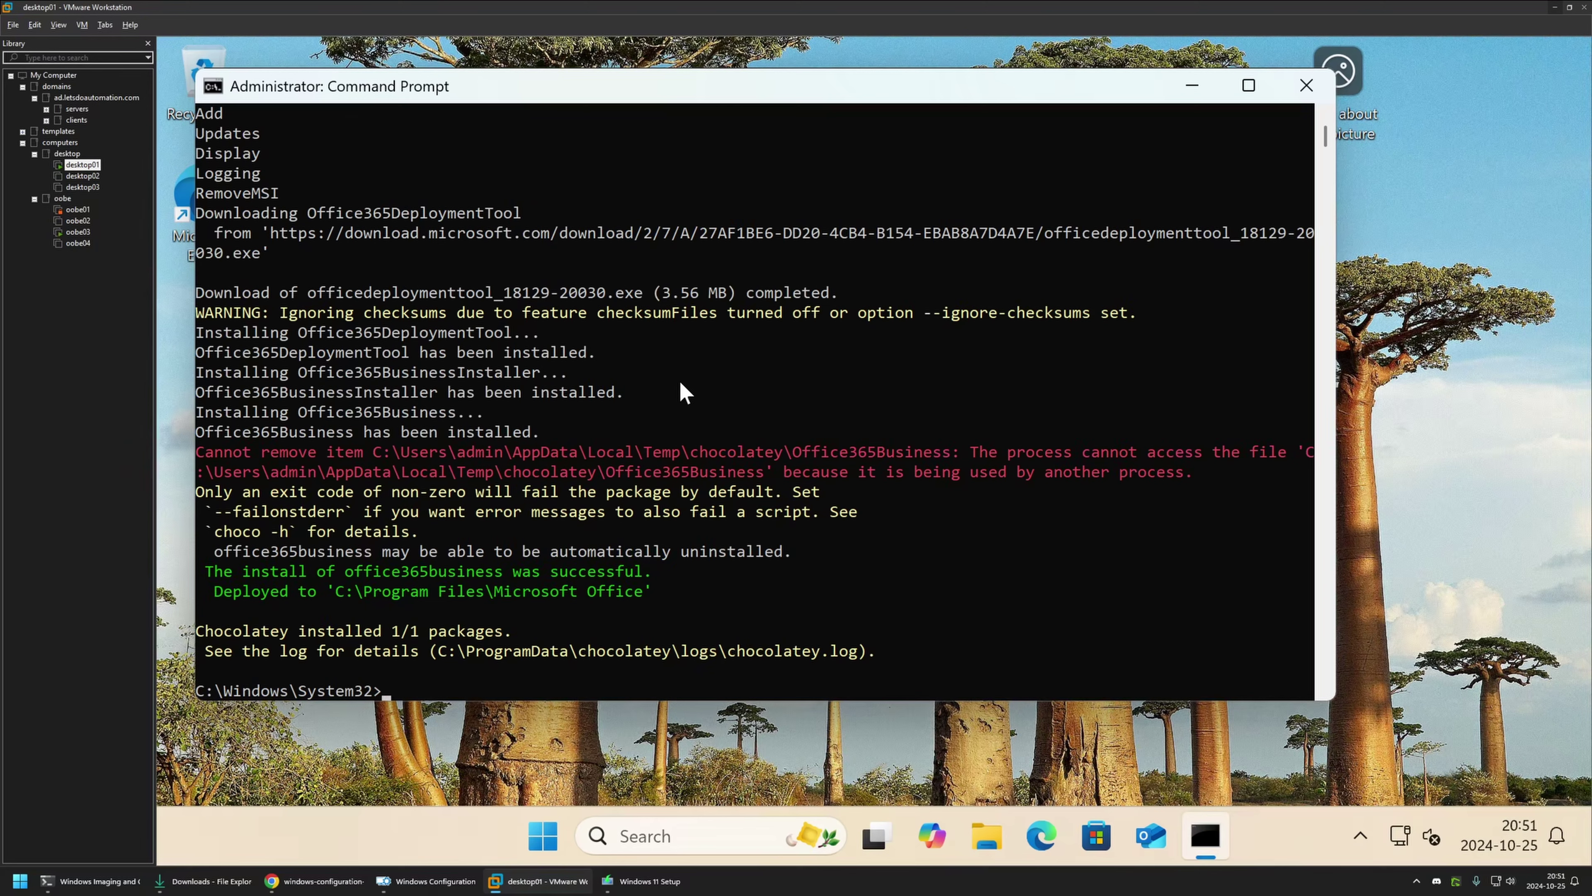
{"action": "type", "text": "net user temp /add"}
{"action": "key", "text": "Return"}
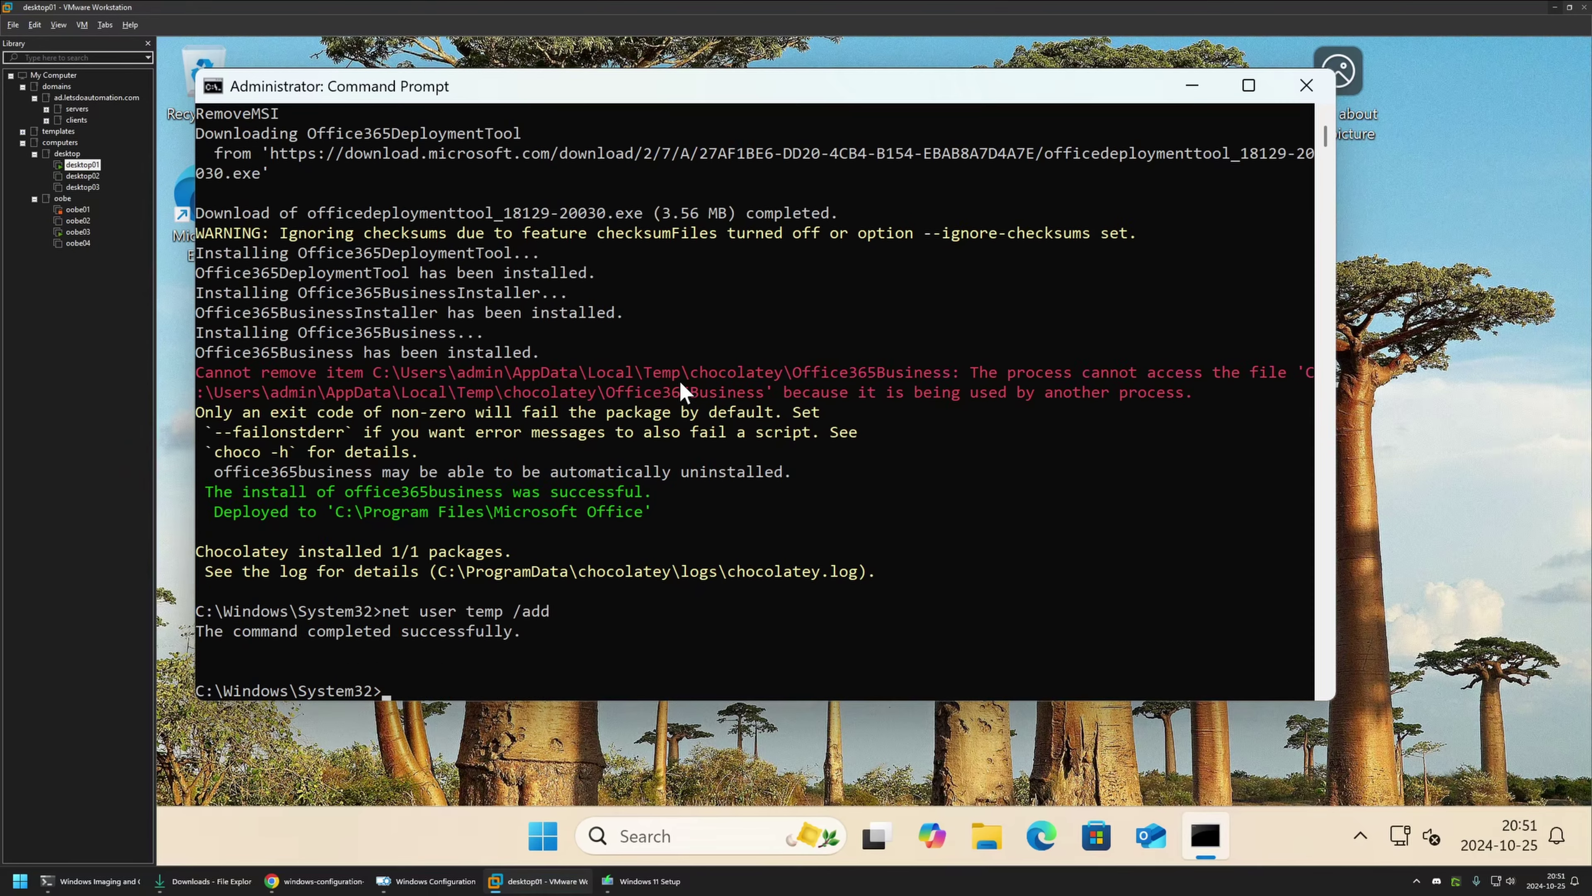
Unpin Photos, Word and one other app from desktop01's Start menu
{"action": "left_click", "coordinate": [543, 836]}
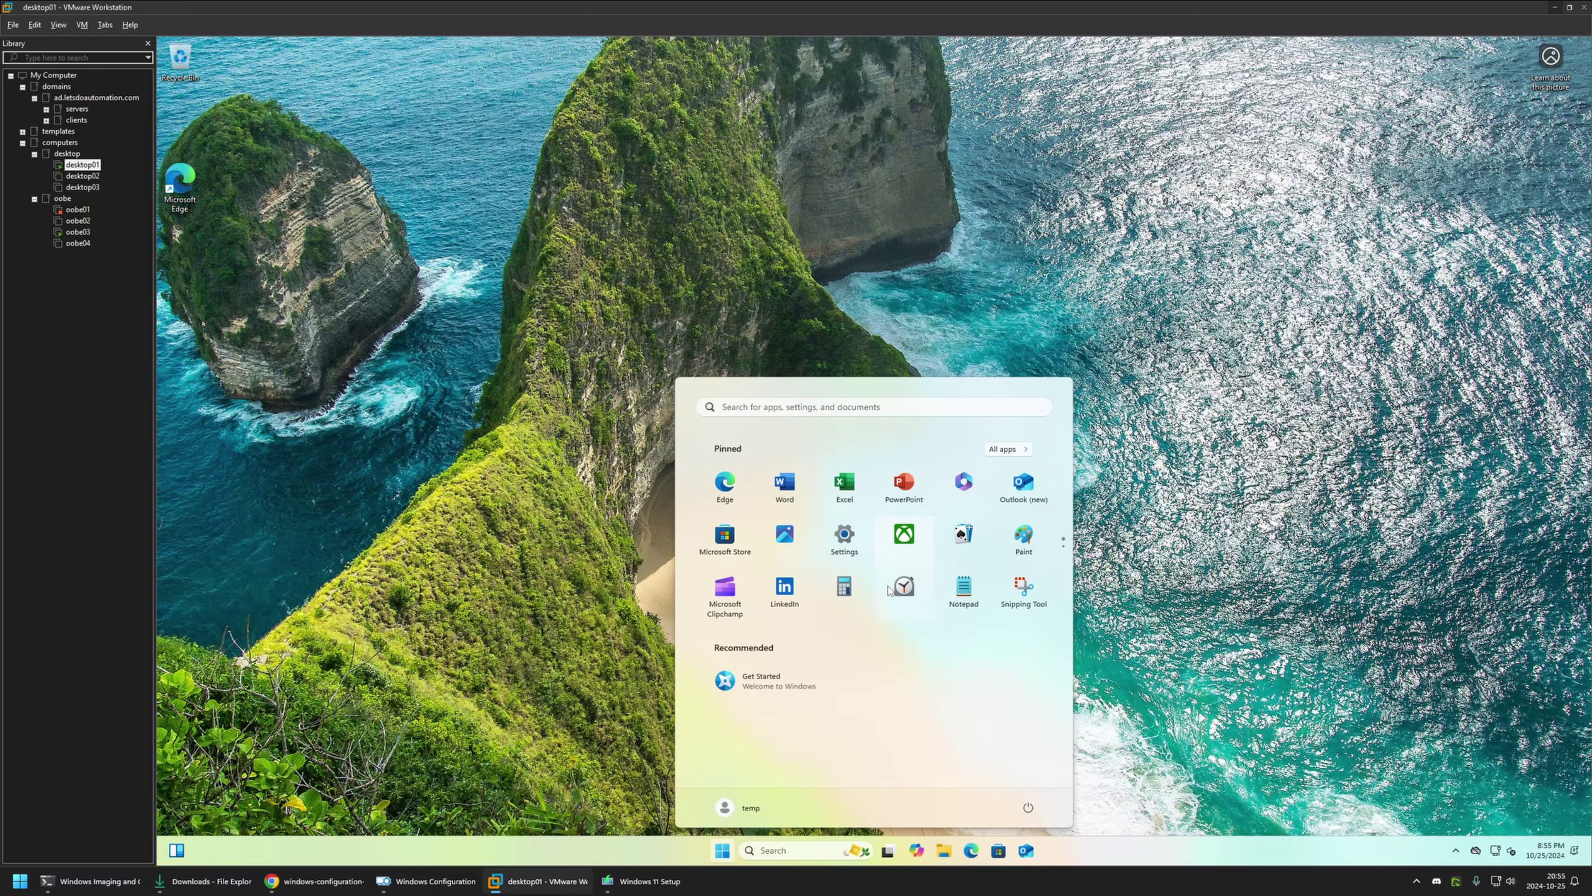
{"action": "right_click", "coordinate": [790, 535]}
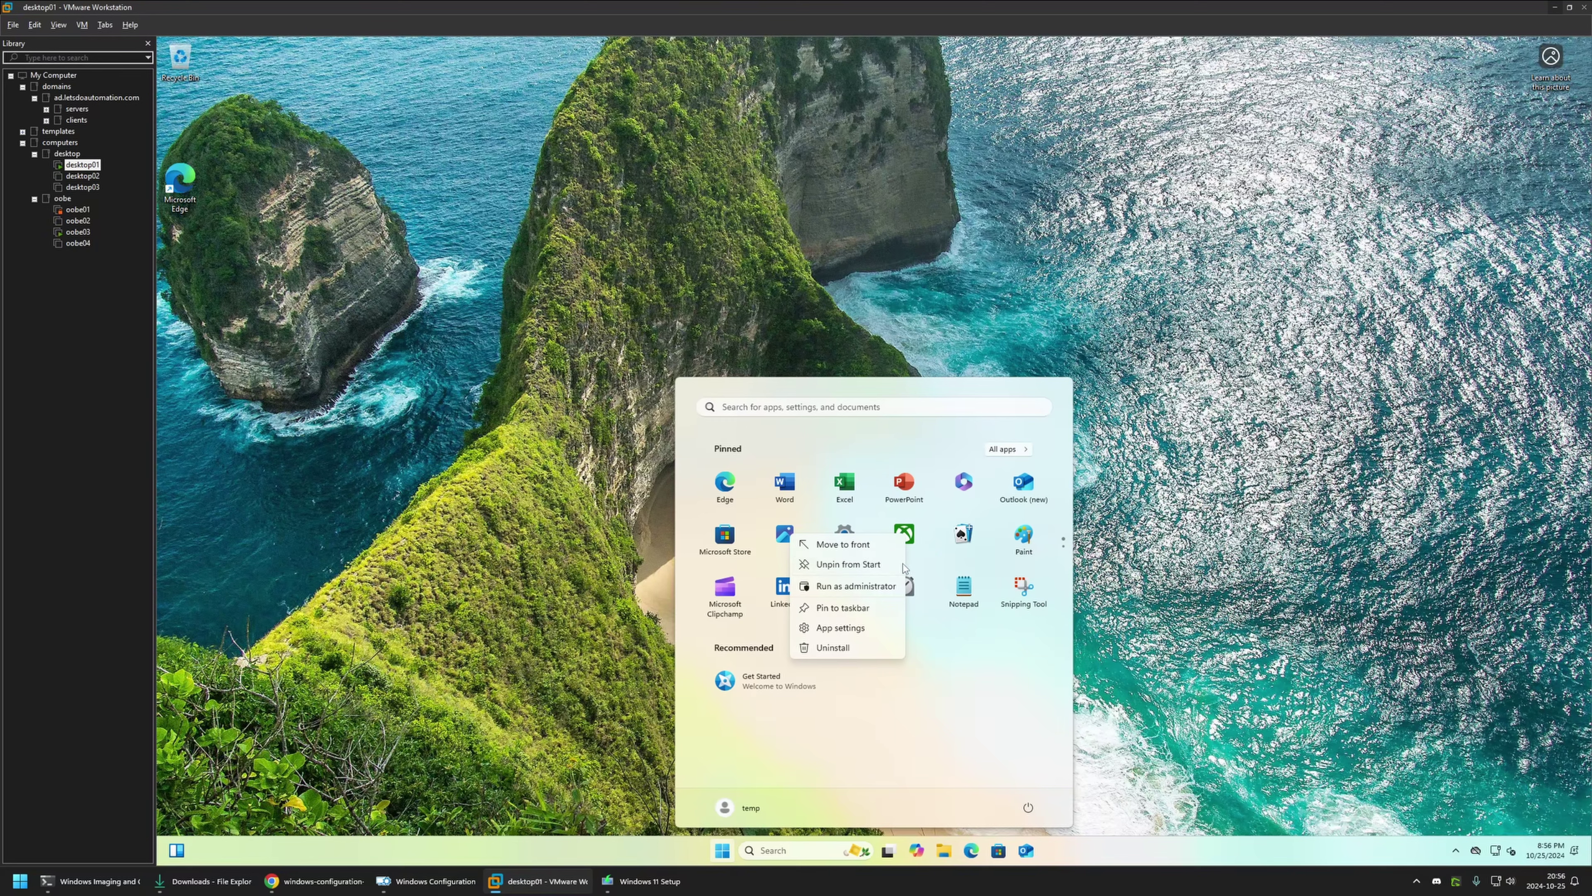
{"action": "left_click", "coordinate": [884, 564]}
{"action": "right_click", "coordinate": [789, 538]}
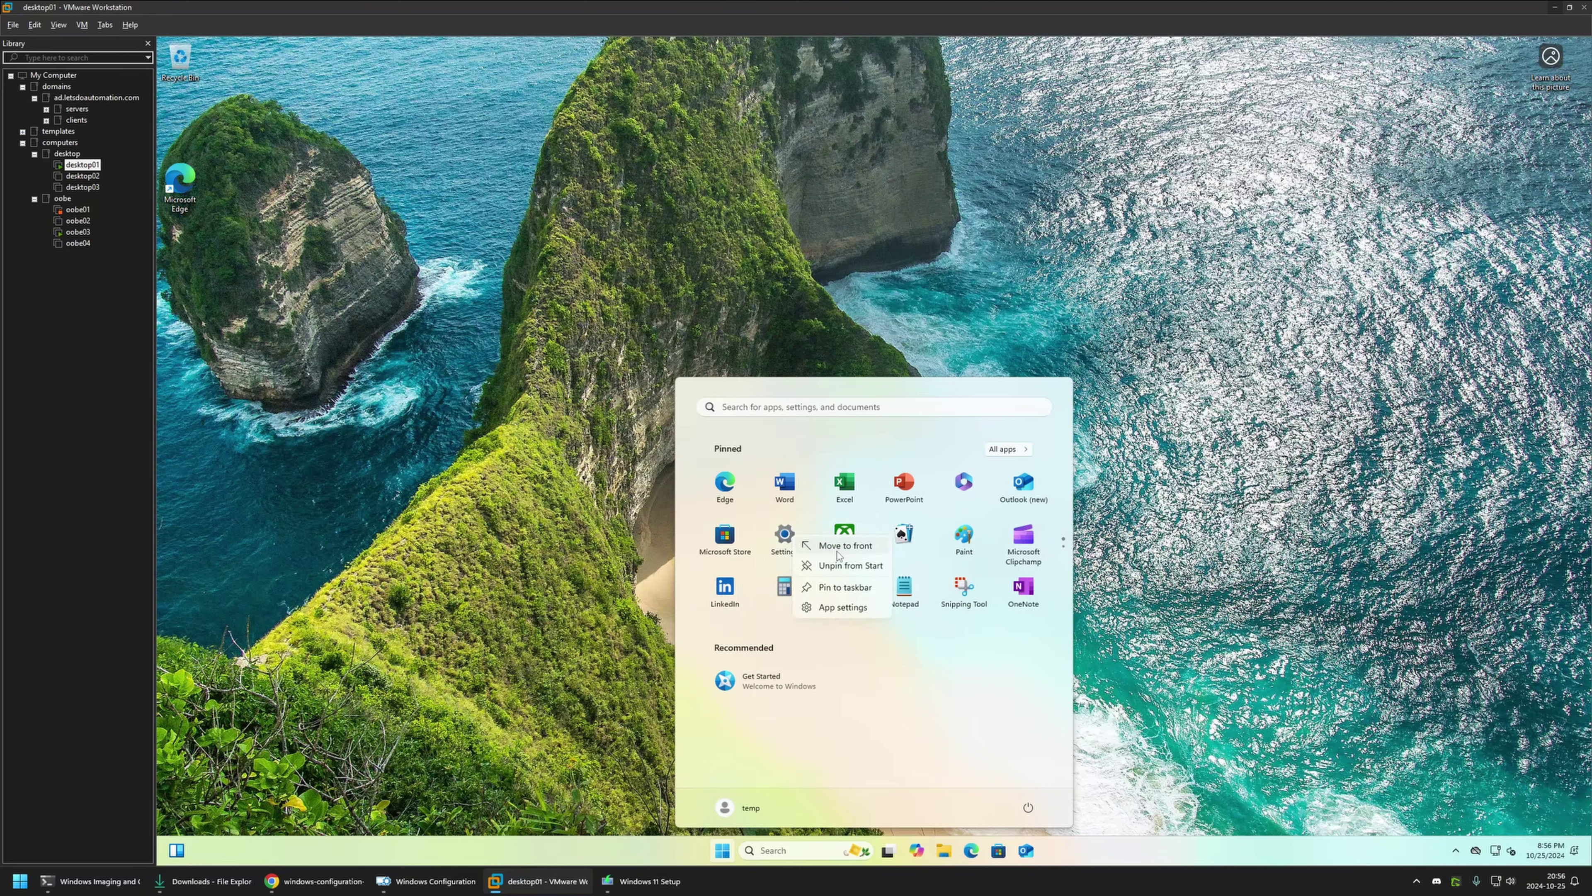
{"action": "left_click", "coordinate": [779, 472]}
{"action": "right_click", "coordinate": [778, 472]}
{"action": "left_click", "coordinate": [815, 517]}
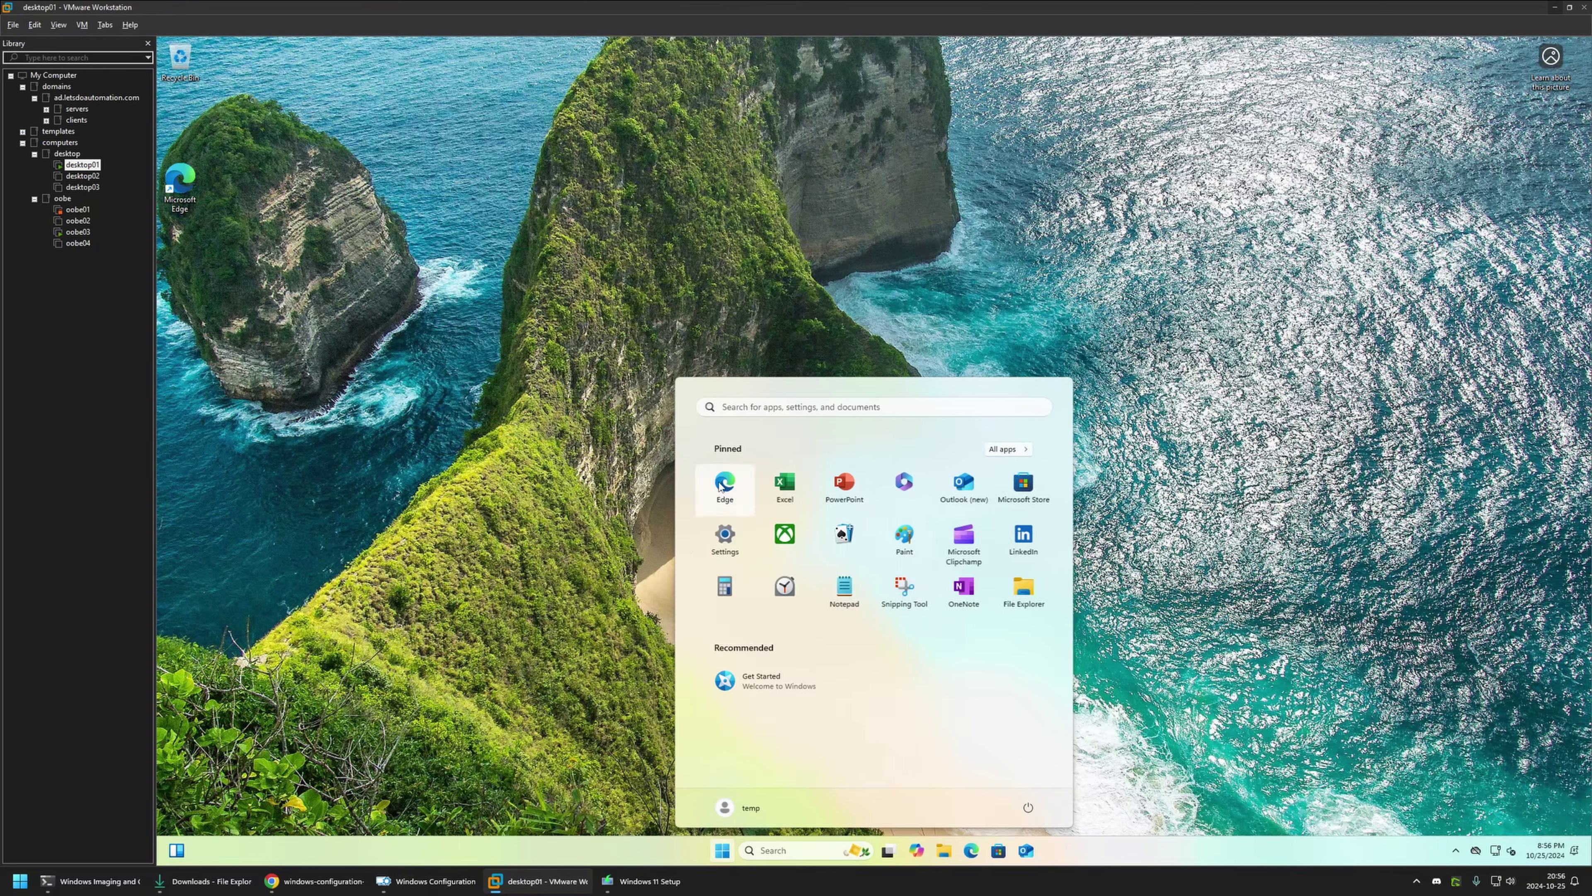
Unpin Edge, PowerPoint, Paint and two more apps, leaving six pinned apps
{"action": "right_click", "coordinate": [726, 482]}
{"action": "left_click", "coordinate": [762, 501]}
{"action": "right_click", "coordinate": [776, 496]}
{"action": "left_click", "coordinate": [815, 516]}
{"action": "right_click", "coordinate": [806, 483]}
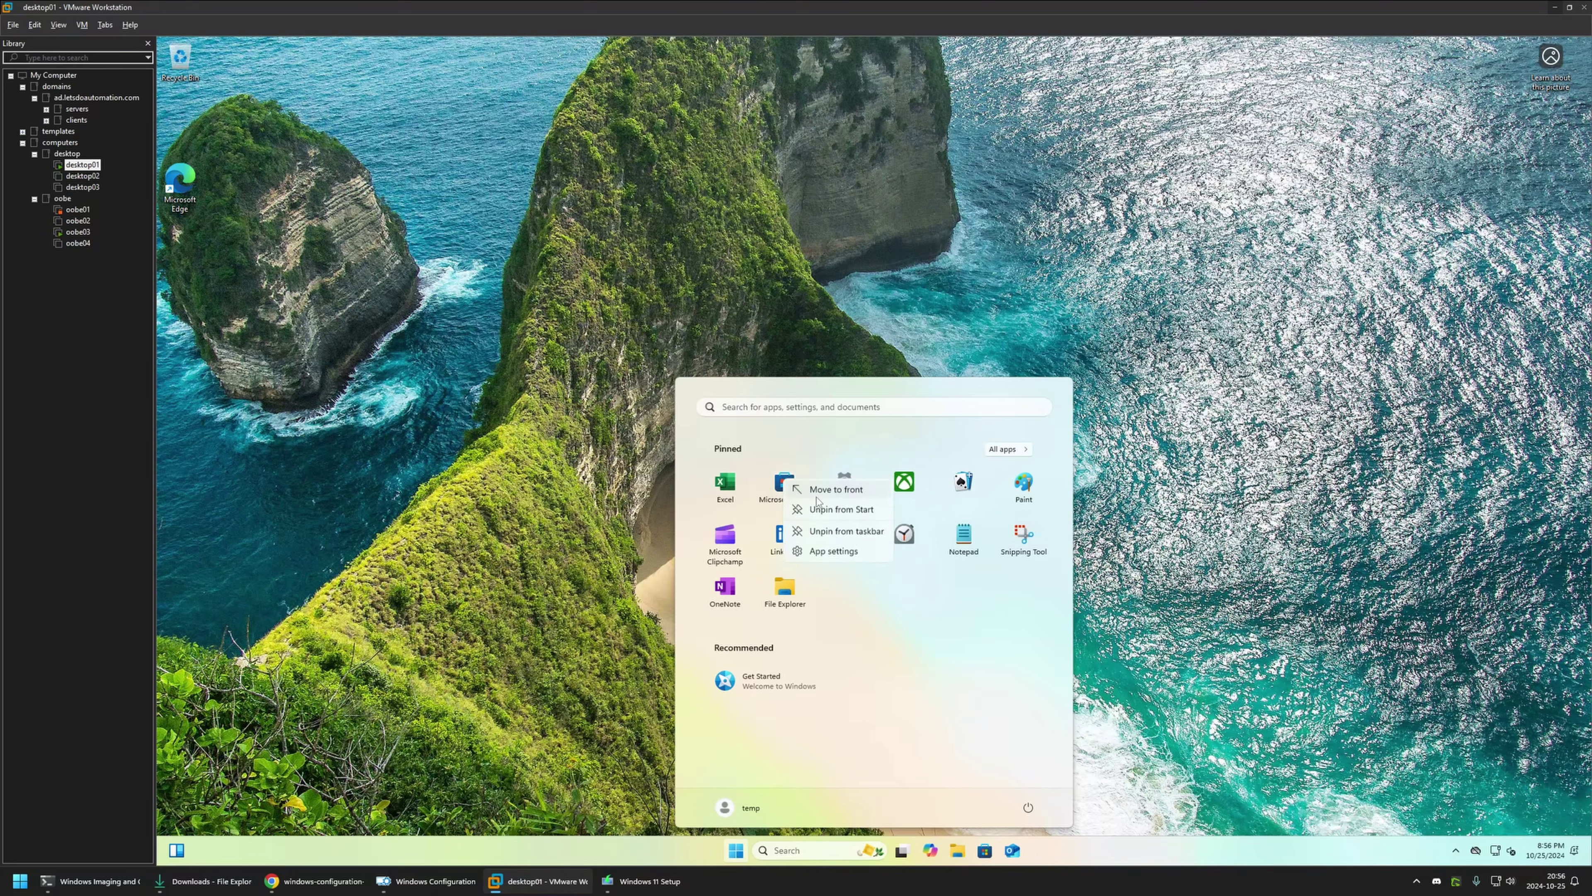
{"action": "left_click", "coordinate": [828, 504]}
{"action": "right_click", "coordinate": [873, 491]}
{"action": "left_click", "coordinate": [885, 512]}
{"action": "right_click", "coordinate": [841, 492]}
{"action": "left_click", "coordinate": [859, 512]}
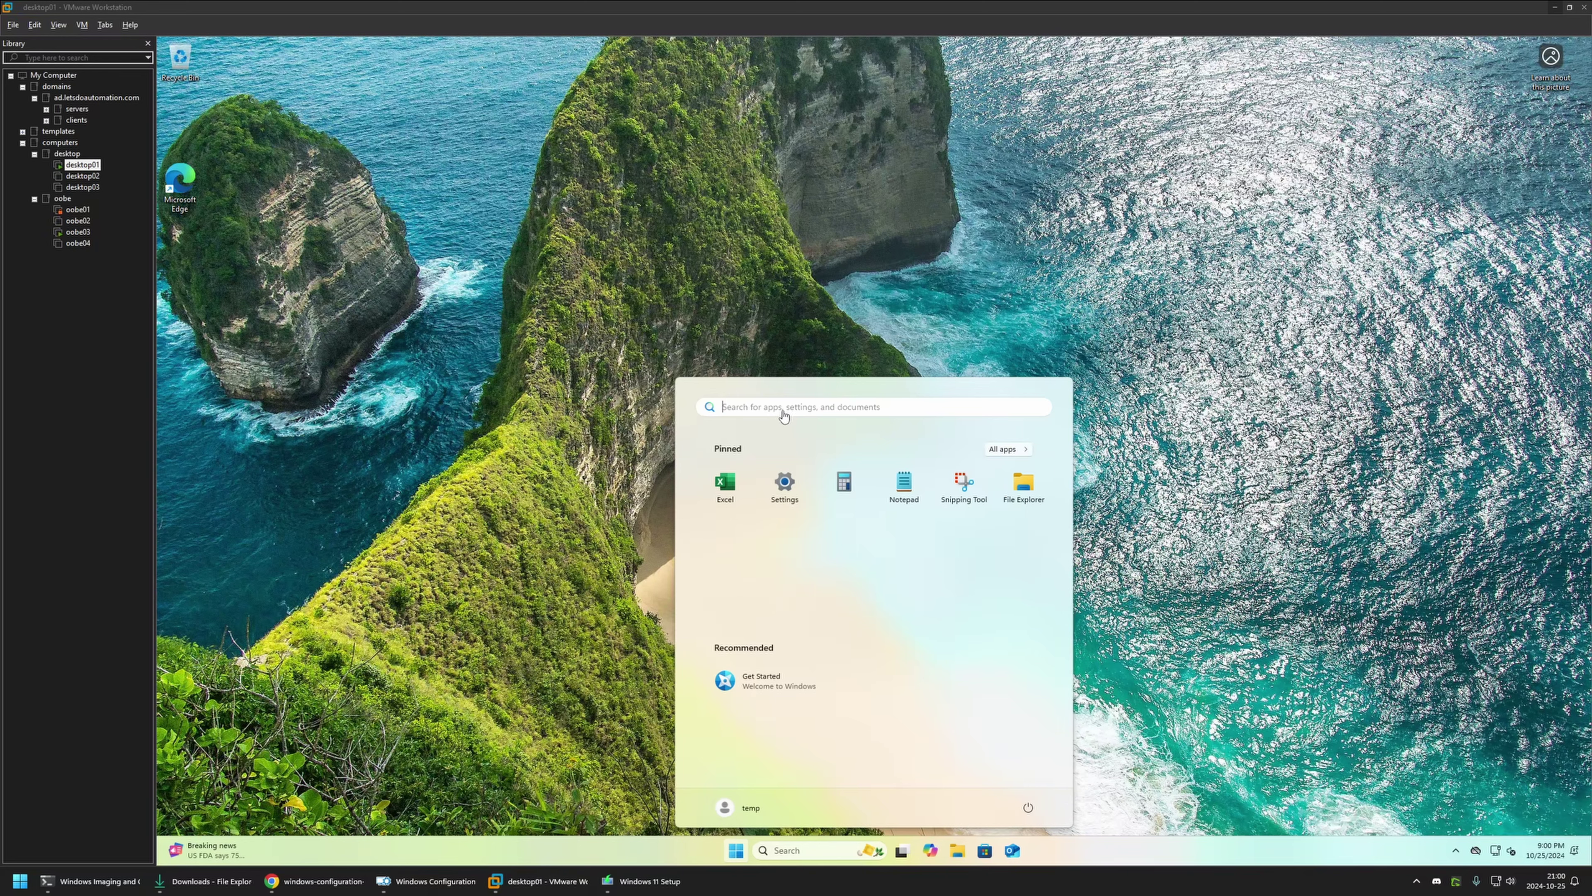
Open the VM's LocalState folder using the start layout path copied from GitHub
{"action": "left_click", "coordinate": [959, 576]}
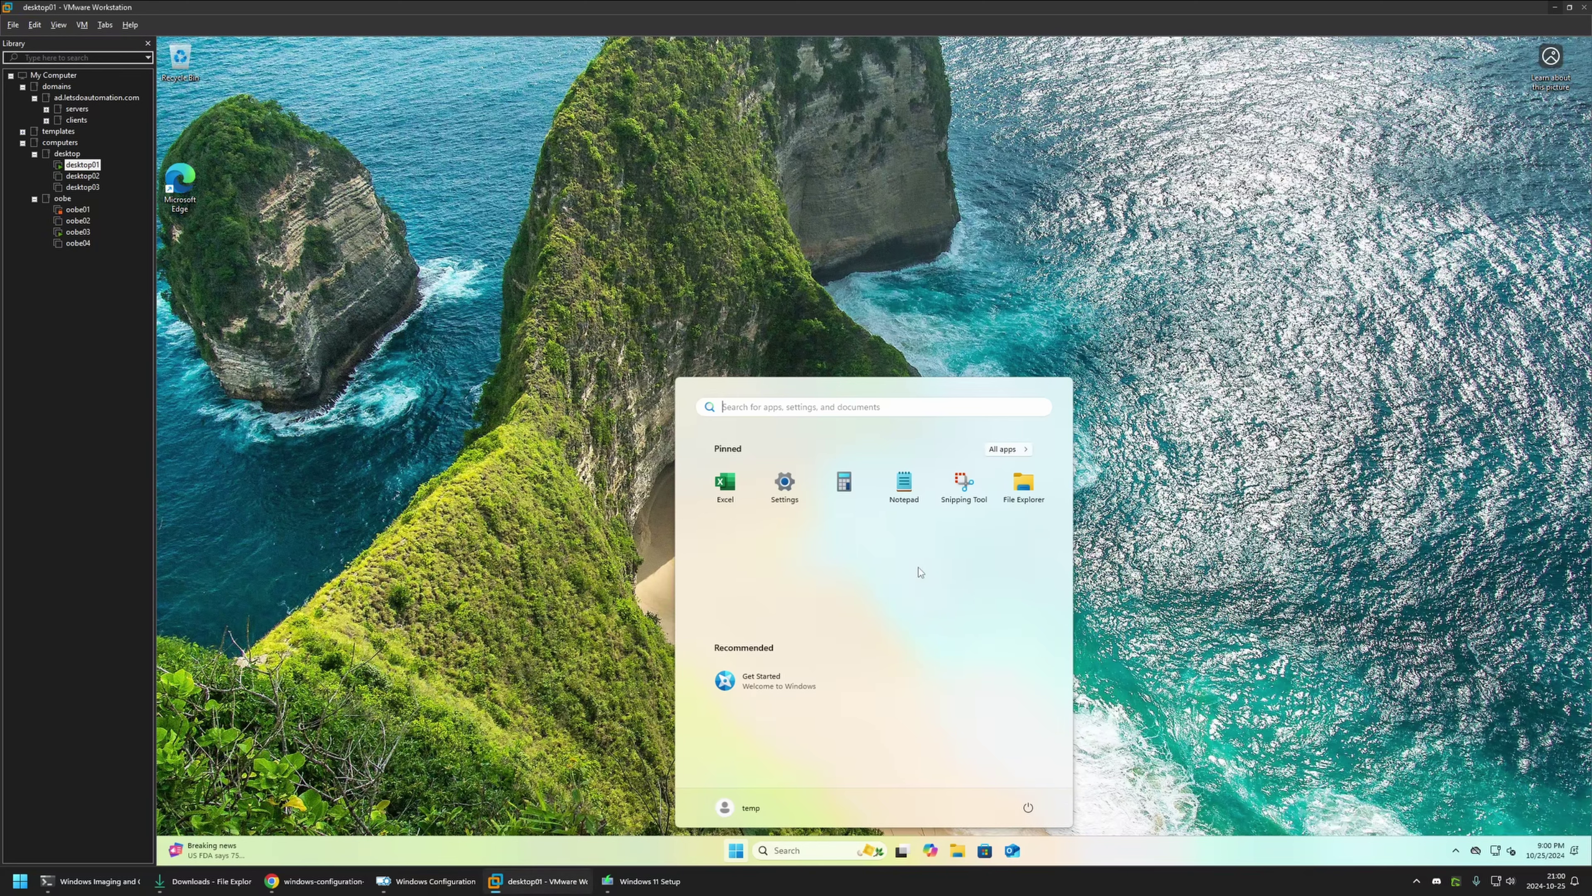
{"action": "left_click", "coordinate": [315, 881]}
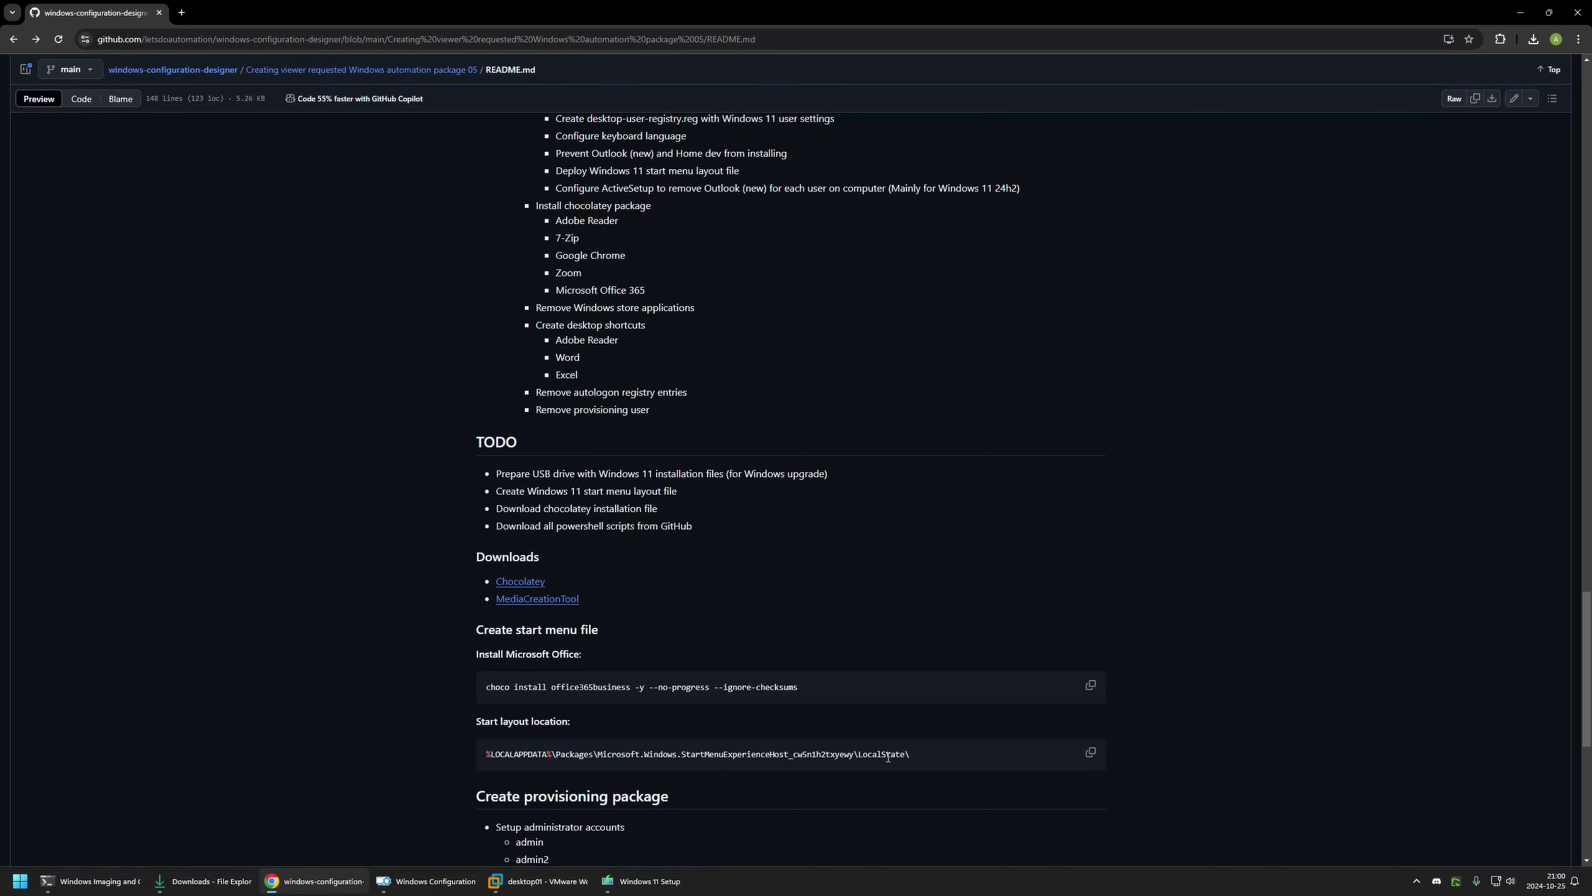
{"action": "left_click_drag", "start_coordinate": [910, 756], "coordinate": [481, 763]}
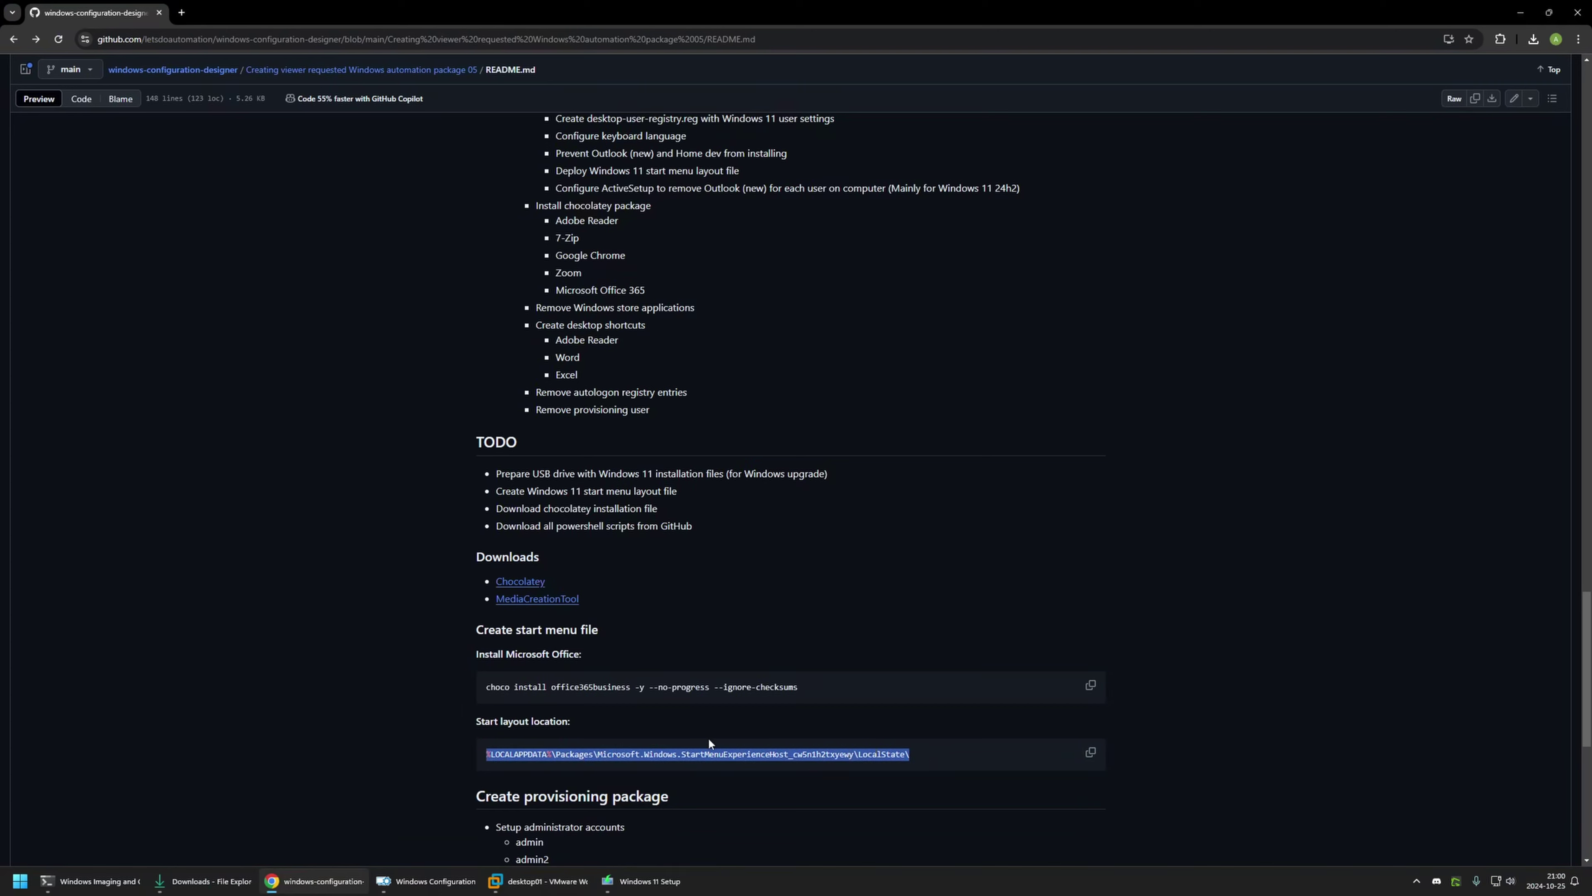
{"action": "left_click", "coordinate": [685, 725]}
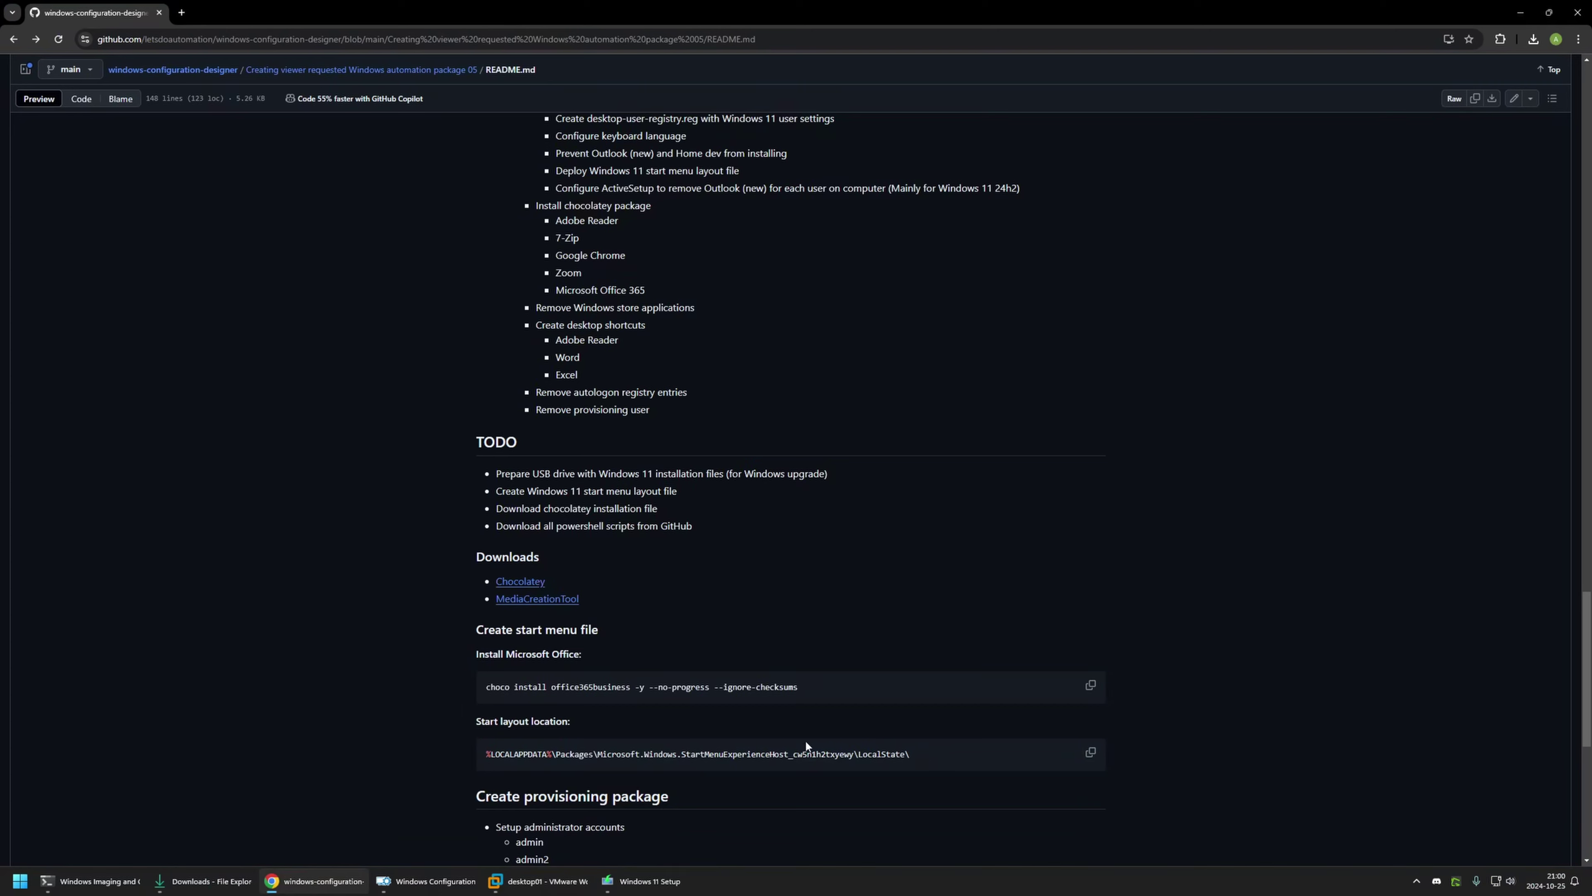
{"action": "left_click", "coordinate": [1091, 753]}
{"action": "left_click", "coordinate": [542, 881]}
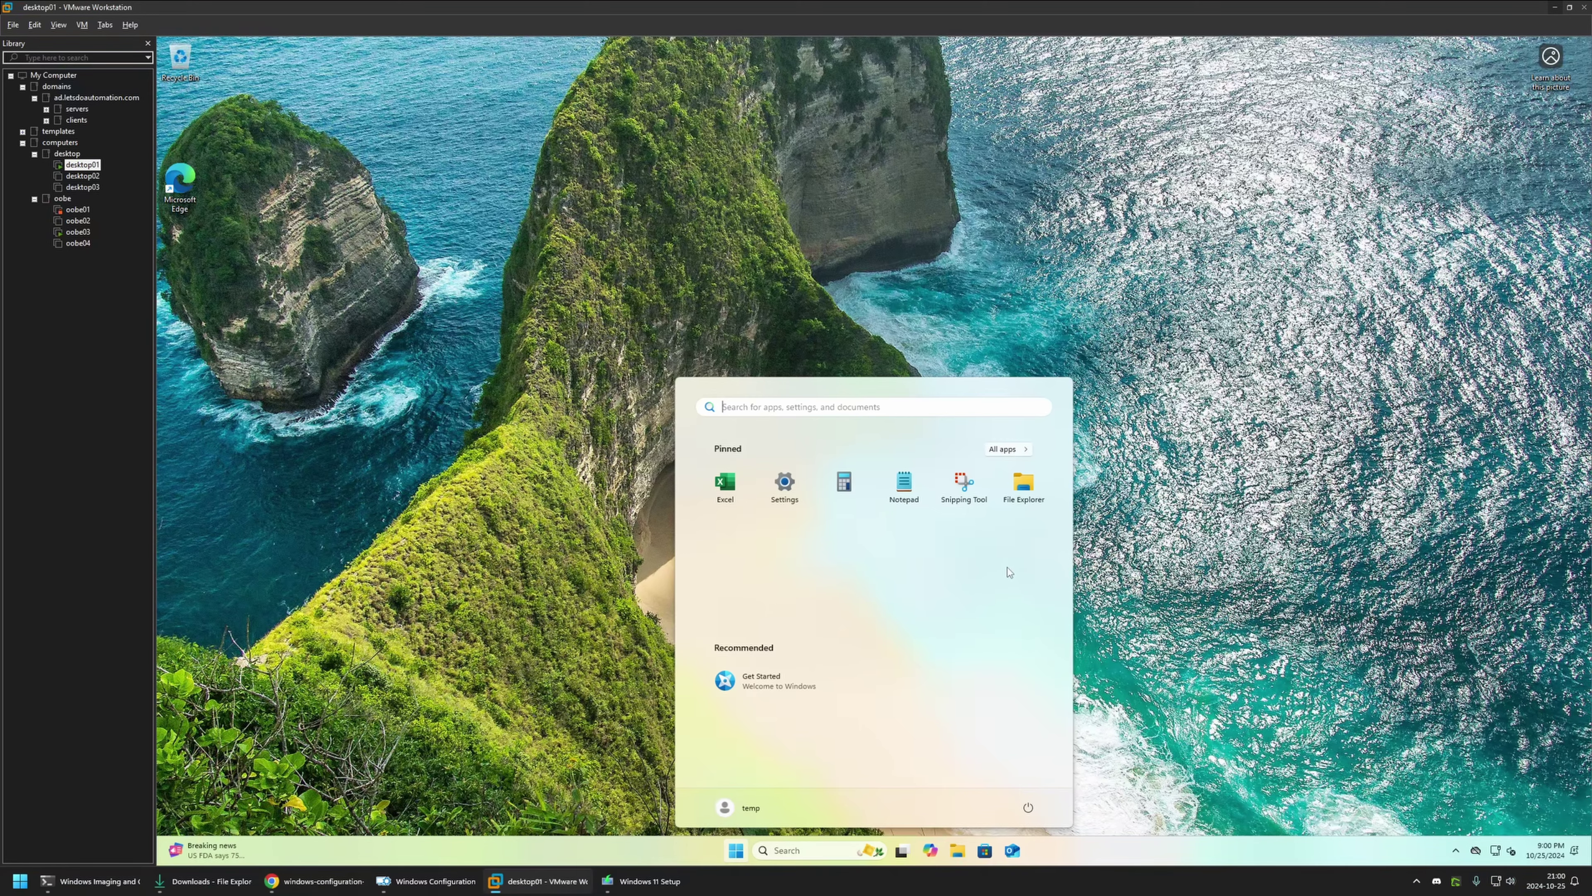
{"action": "left_click", "coordinate": [1023, 484]}
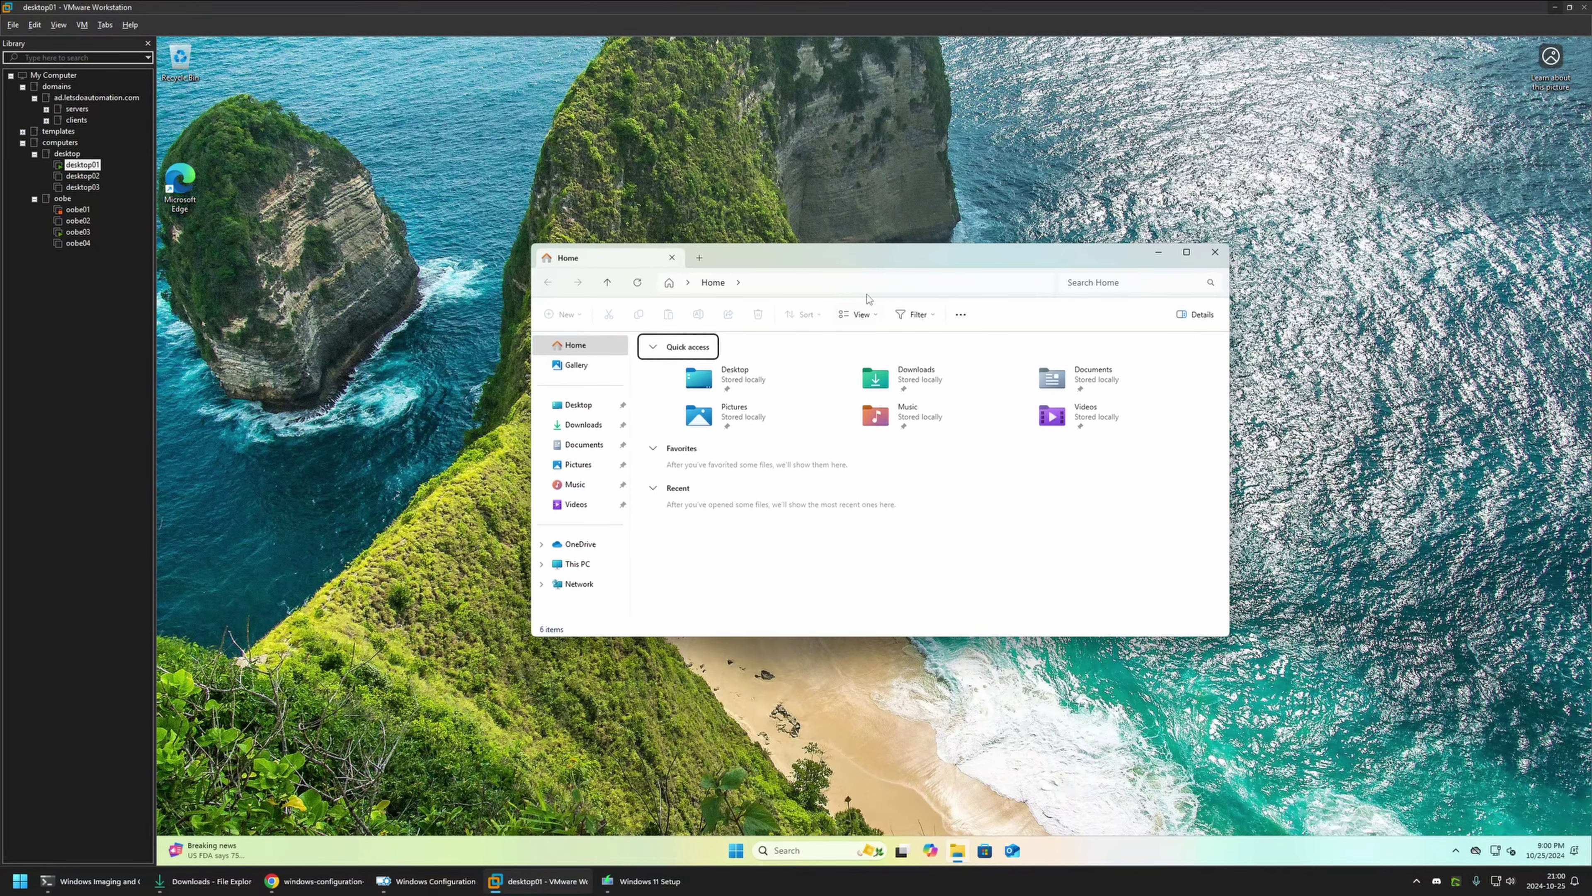
{"action": "left_click", "coordinate": [881, 282]}
{"action": "key", "text": "ctrl+v"}
{"action": "key", "text": "Return"}
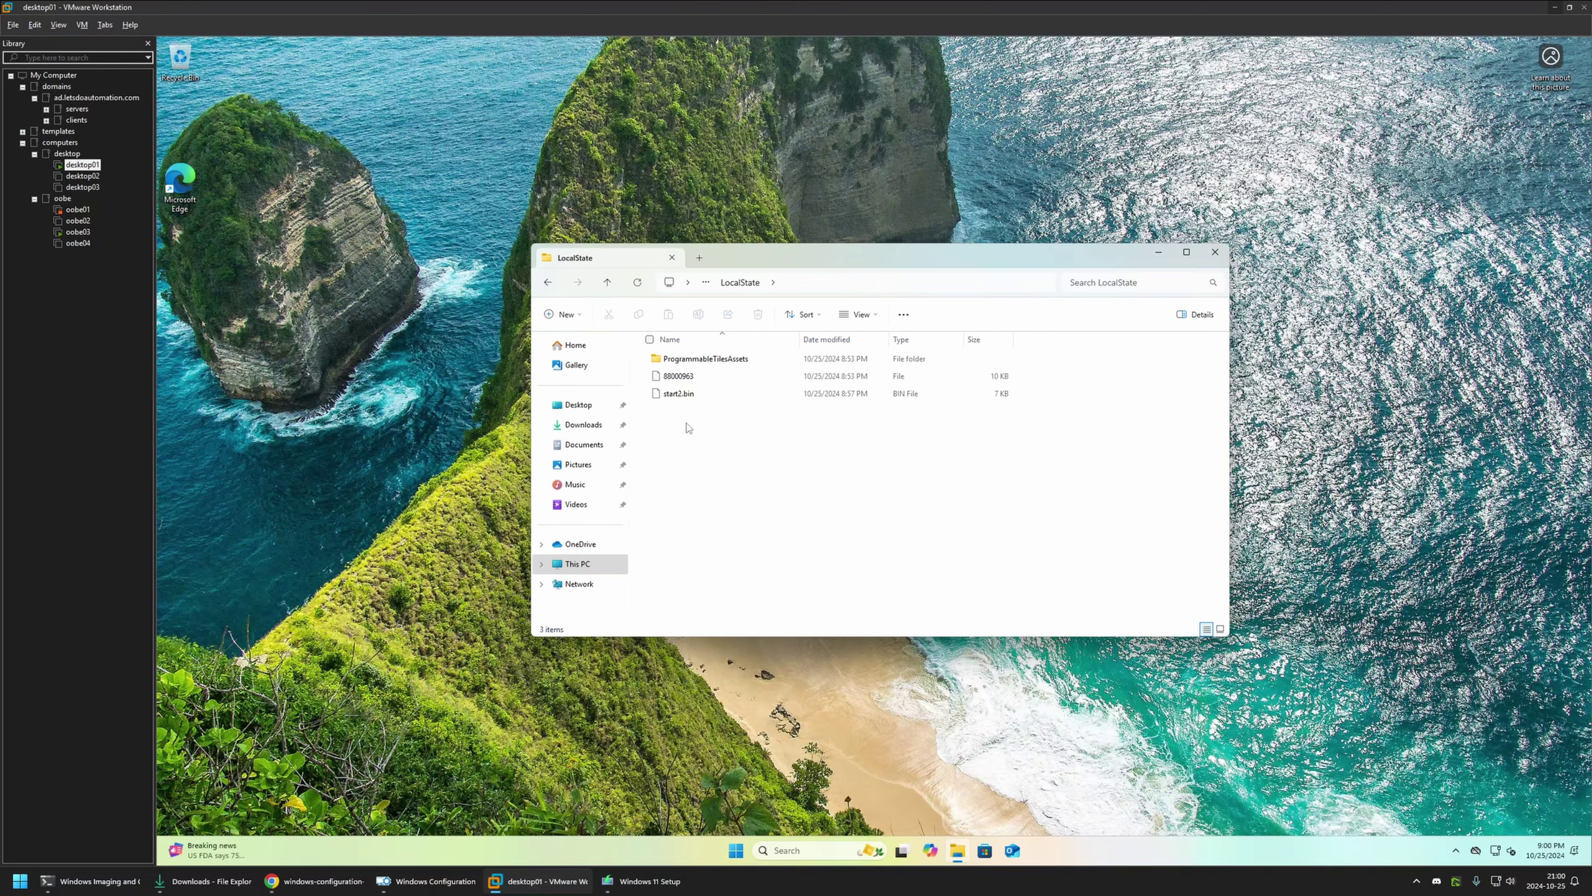
Copy start2.bin from LocalState into the Downloads folder
{"action": "right_click", "coordinate": [677, 398]}
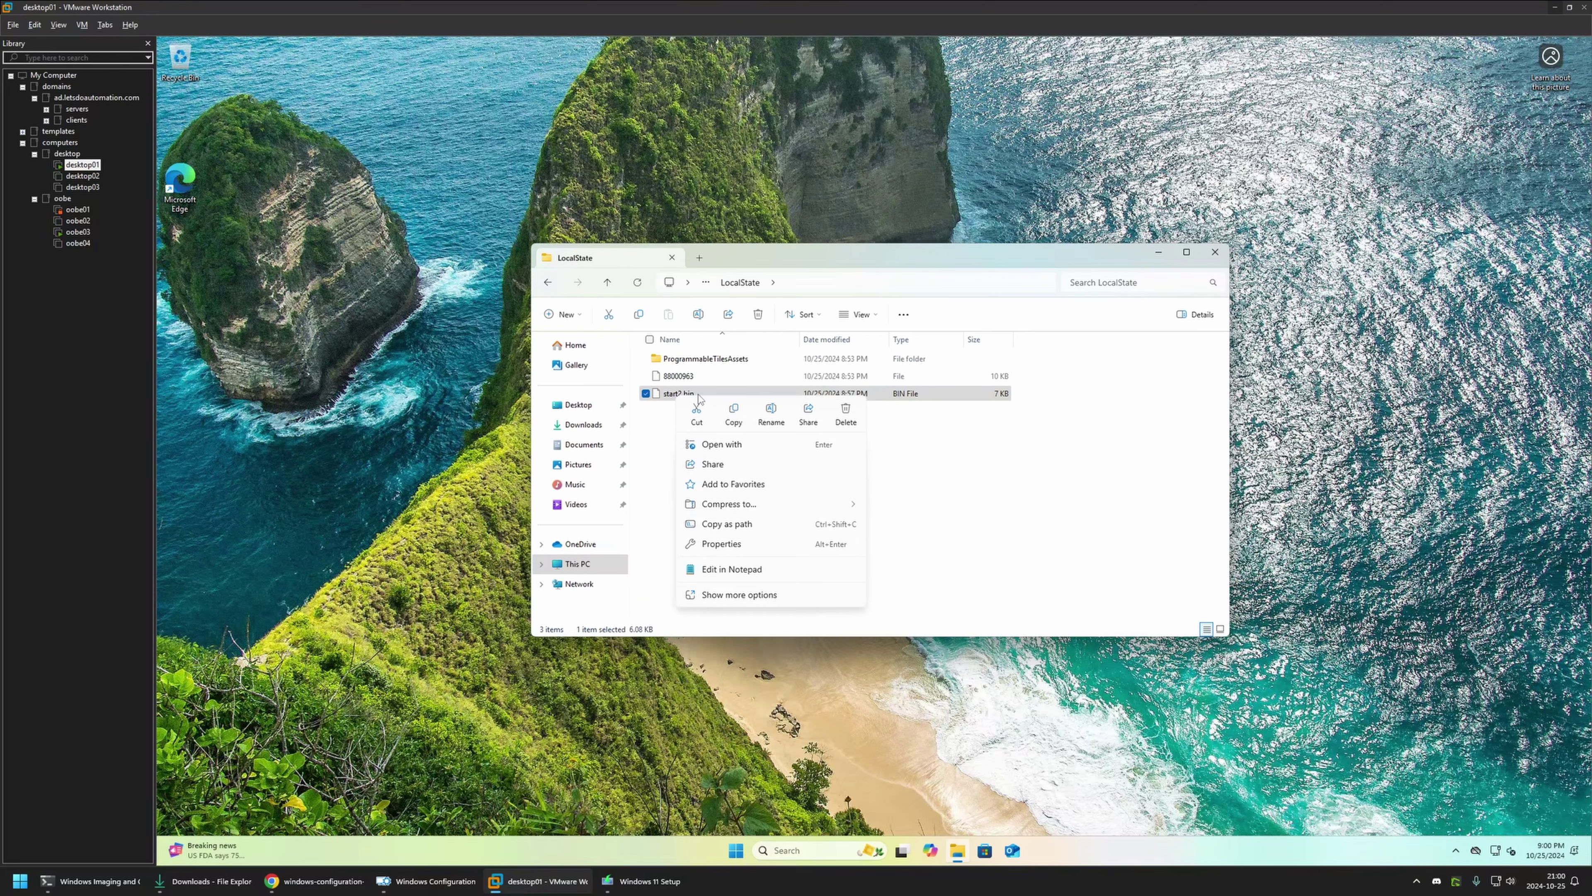
{"action": "left_click", "coordinate": [734, 414]}
{"action": "left_click", "coordinate": [694, 459]}
{"action": "left_click", "coordinate": [191, 881]}
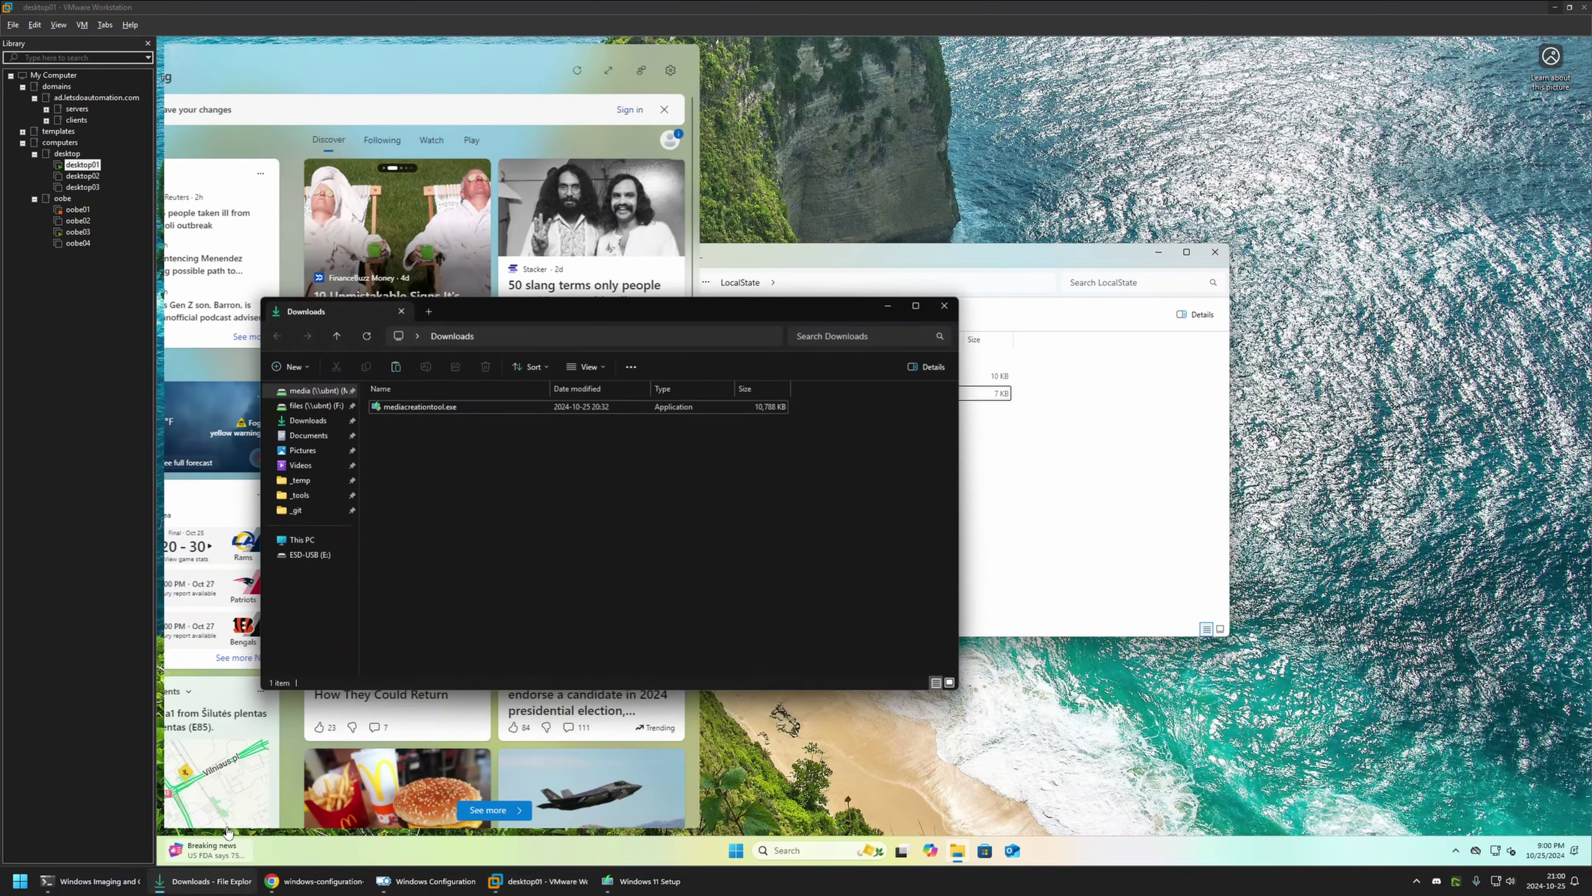
{"action": "right_click", "coordinate": [412, 443]}
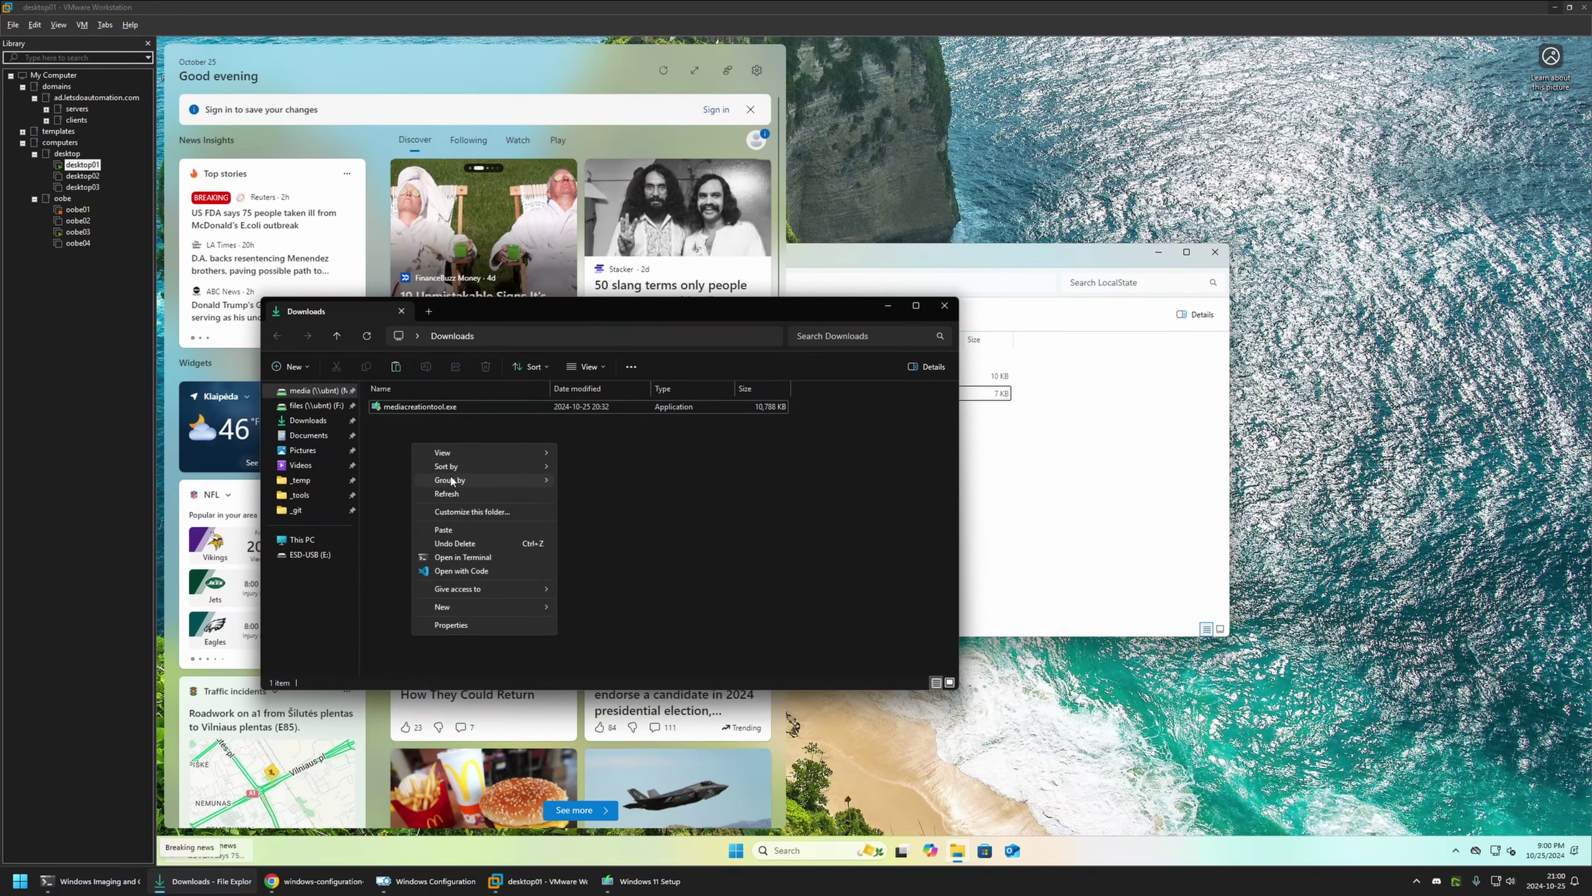
{"action": "left_click", "coordinate": [443, 529]}
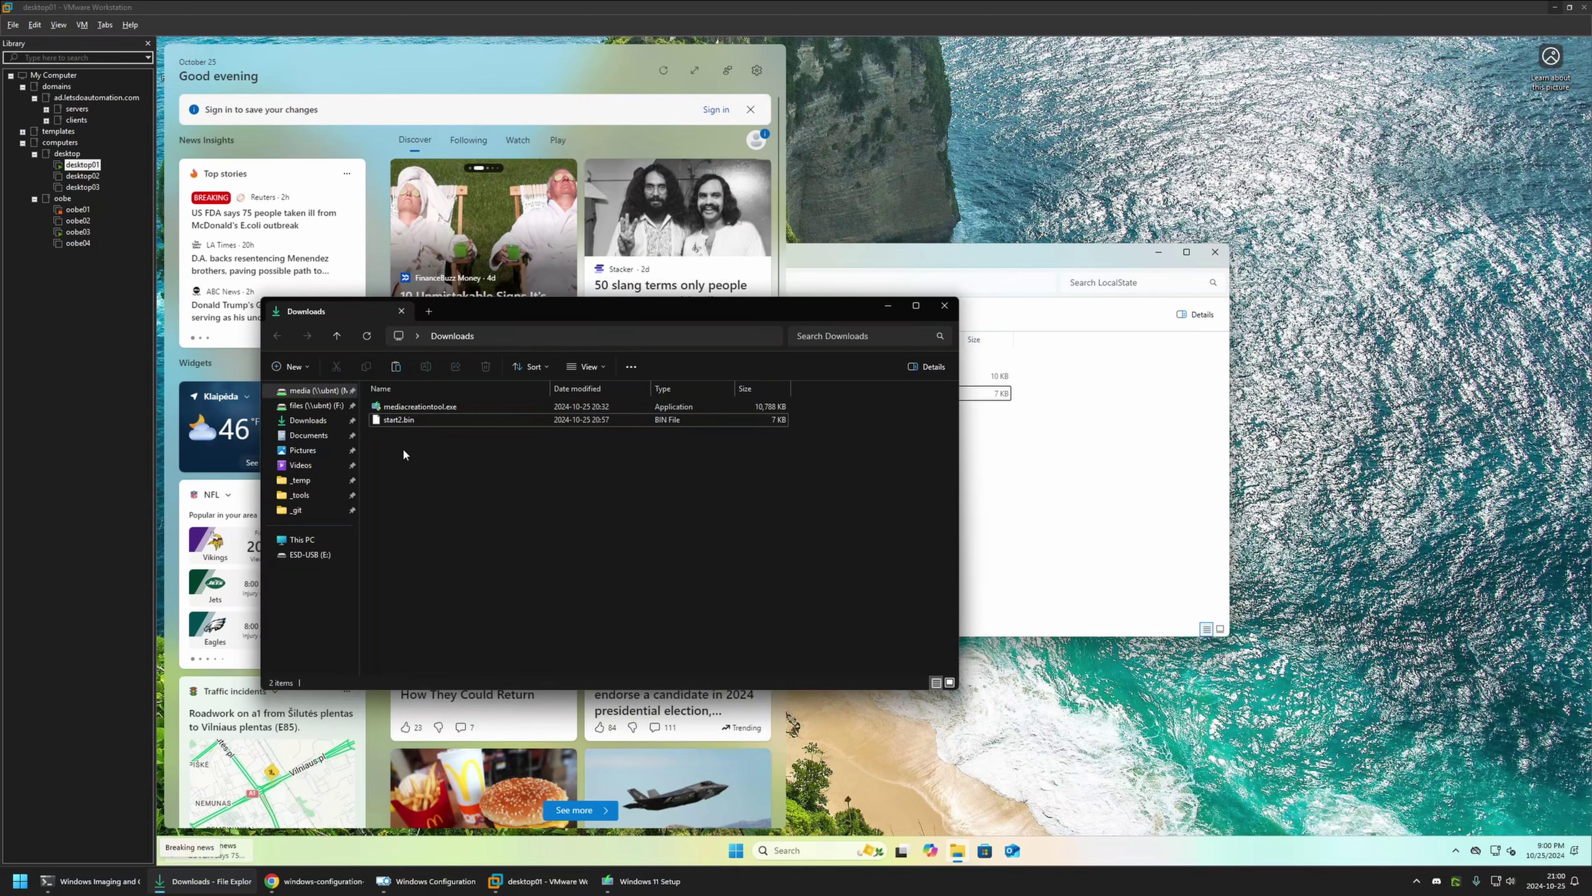
Finish Windows 11 Setup now that the USB flash drive is ready
{"action": "left_click", "coordinate": [669, 891]}
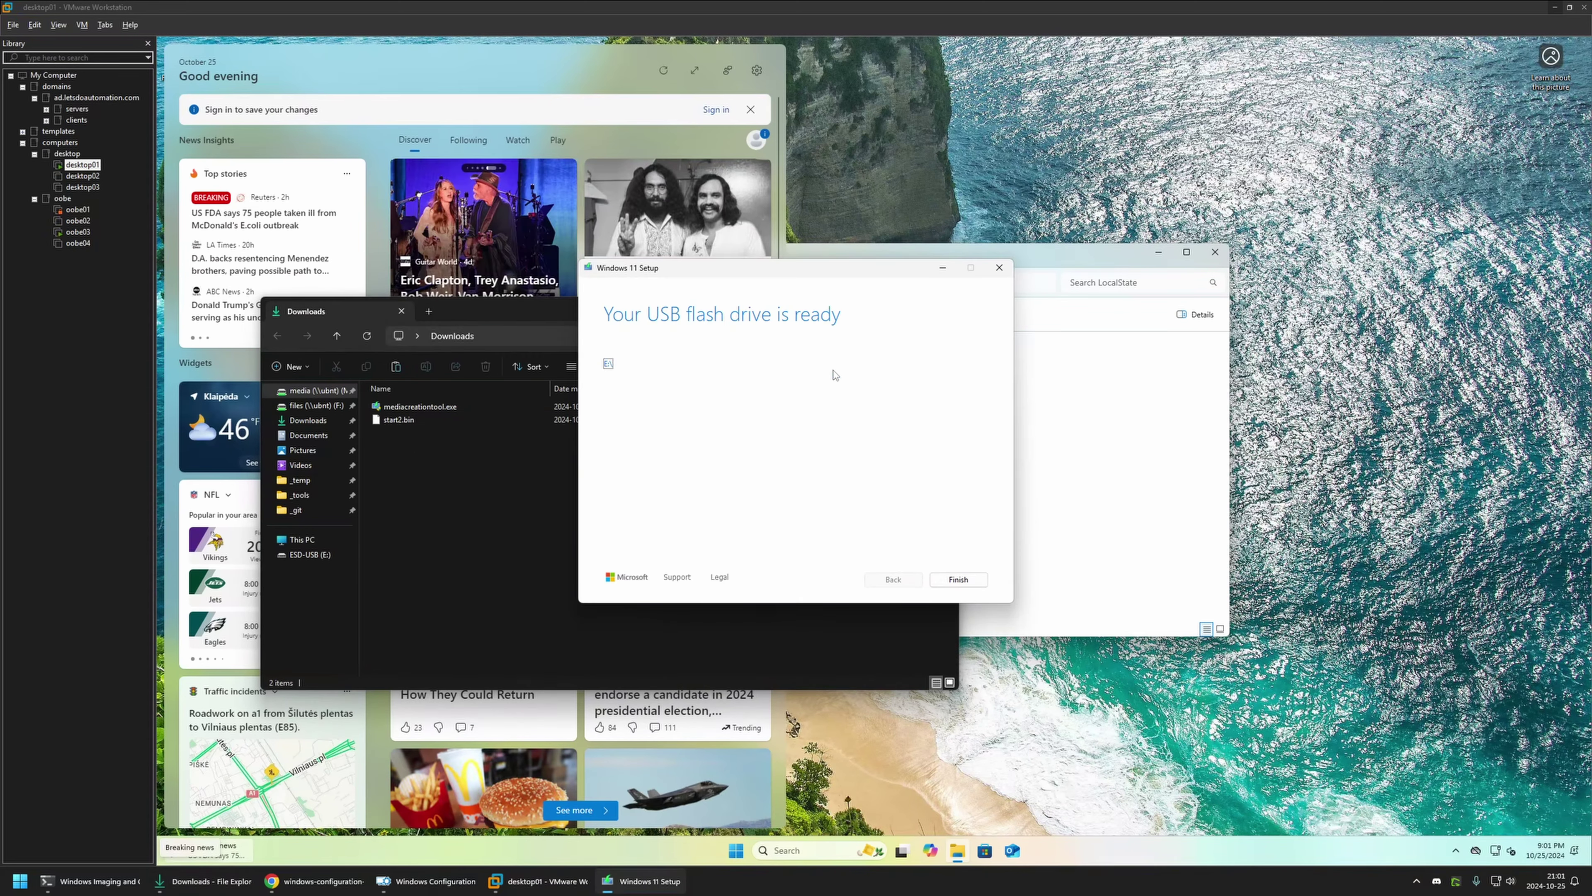
{"action": "left_click", "coordinate": [959, 580]}
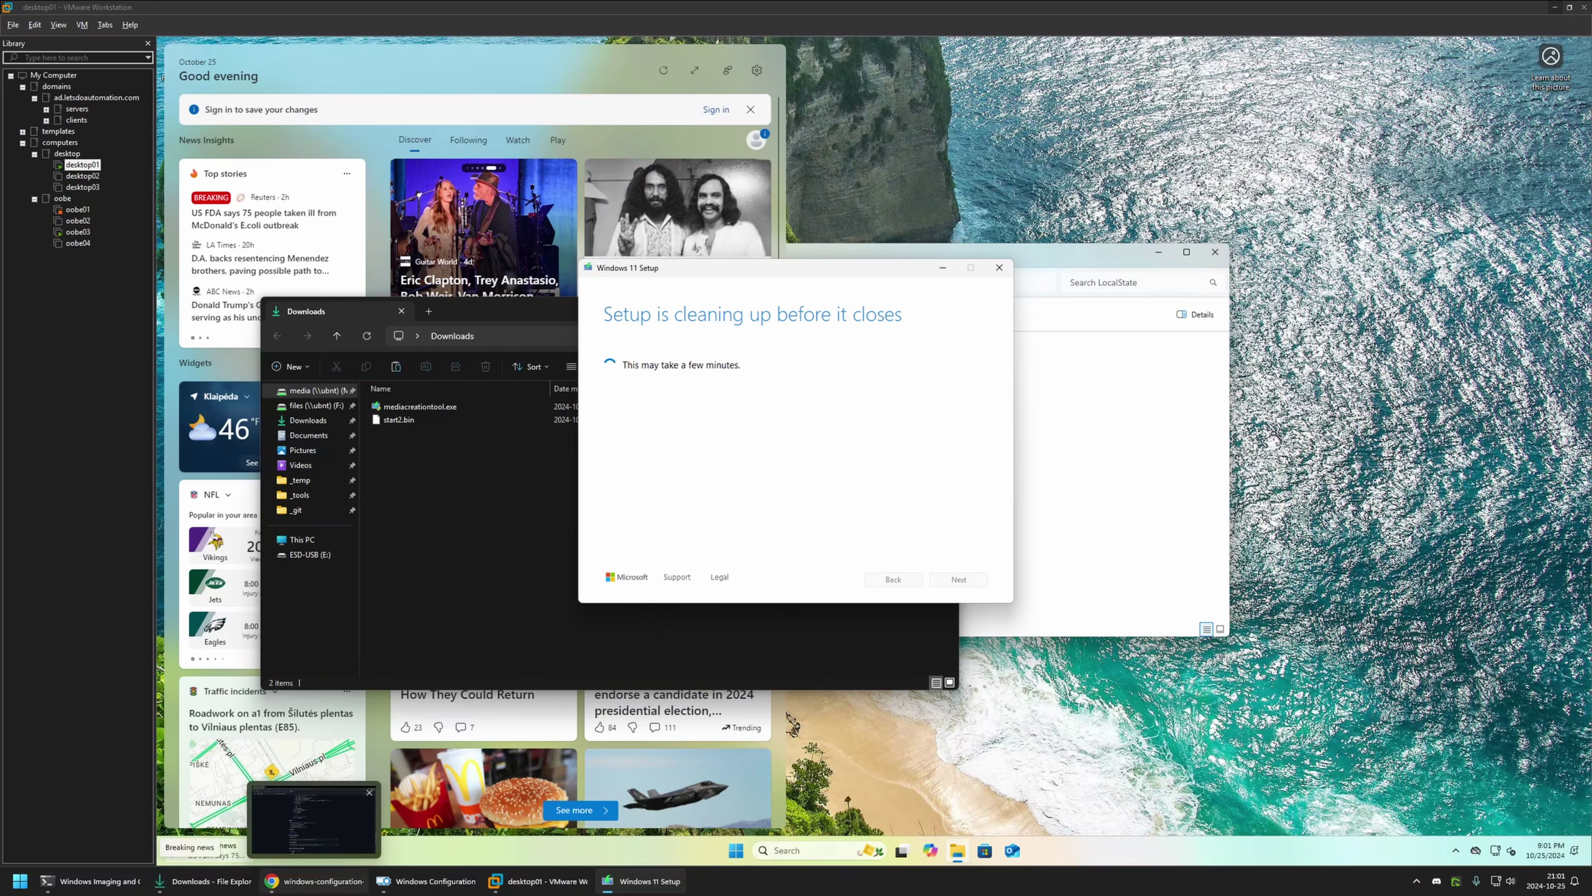
{"action": "left_click", "coordinate": [295, 880]}
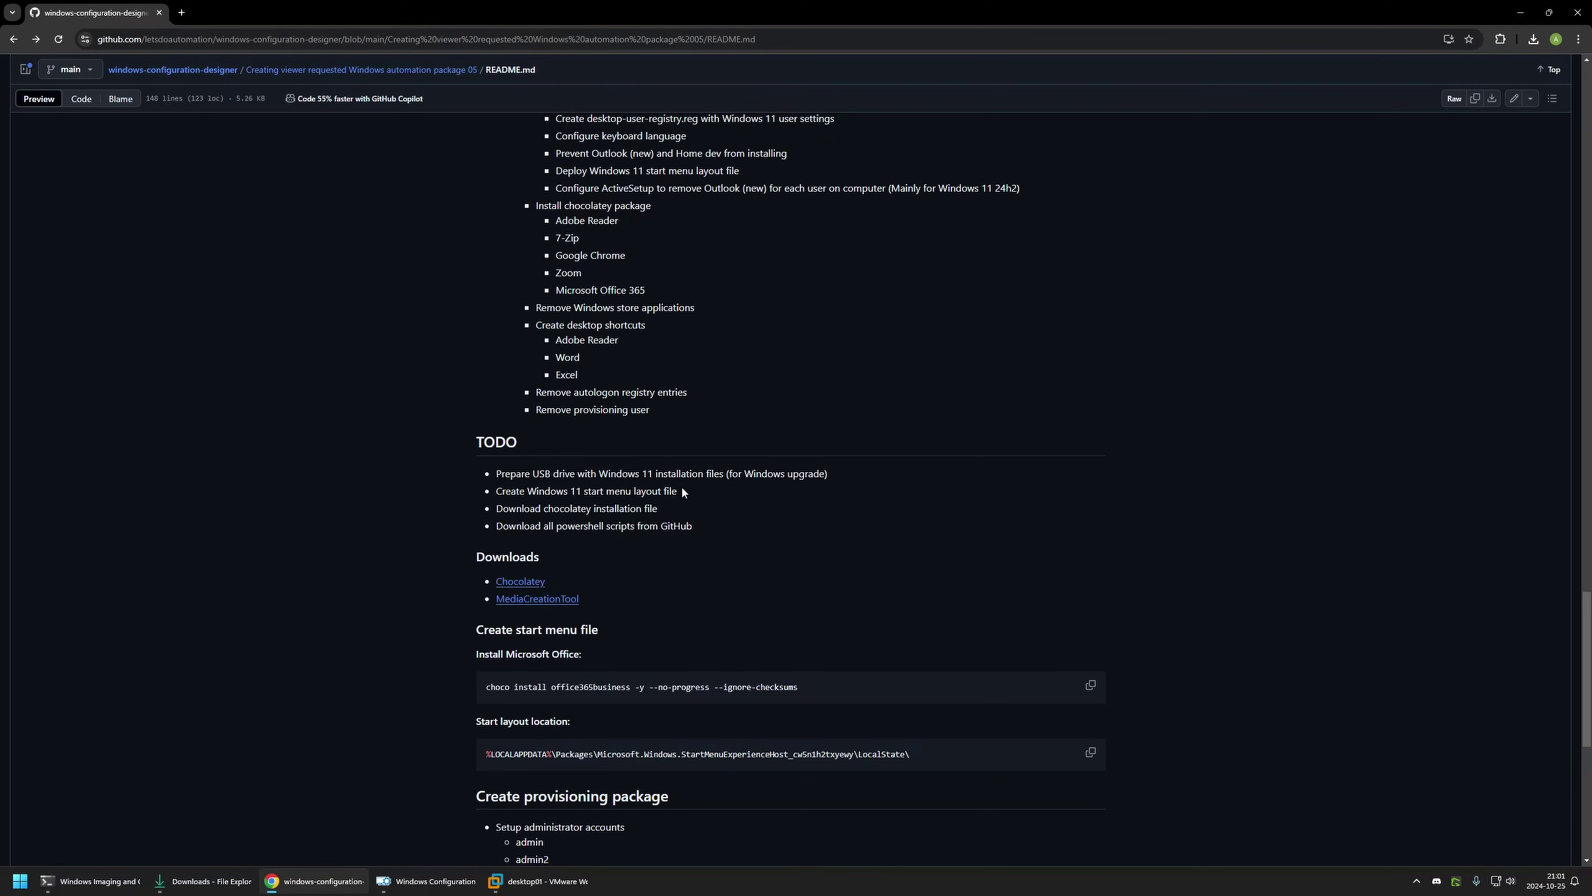
Download chocolatey-2.3.0.0.msi from the Chocolatey 2.3.0 release assets, then return to the README top
{"action": "left_click_drag", "start_coordinate": [493, 508], "coordinate": [671, 510]}
{"action": "left_click", "coordinate": [672, 504]}
{"action": "left_click", "coordinate": [537, 582], "text": "ctrl"}
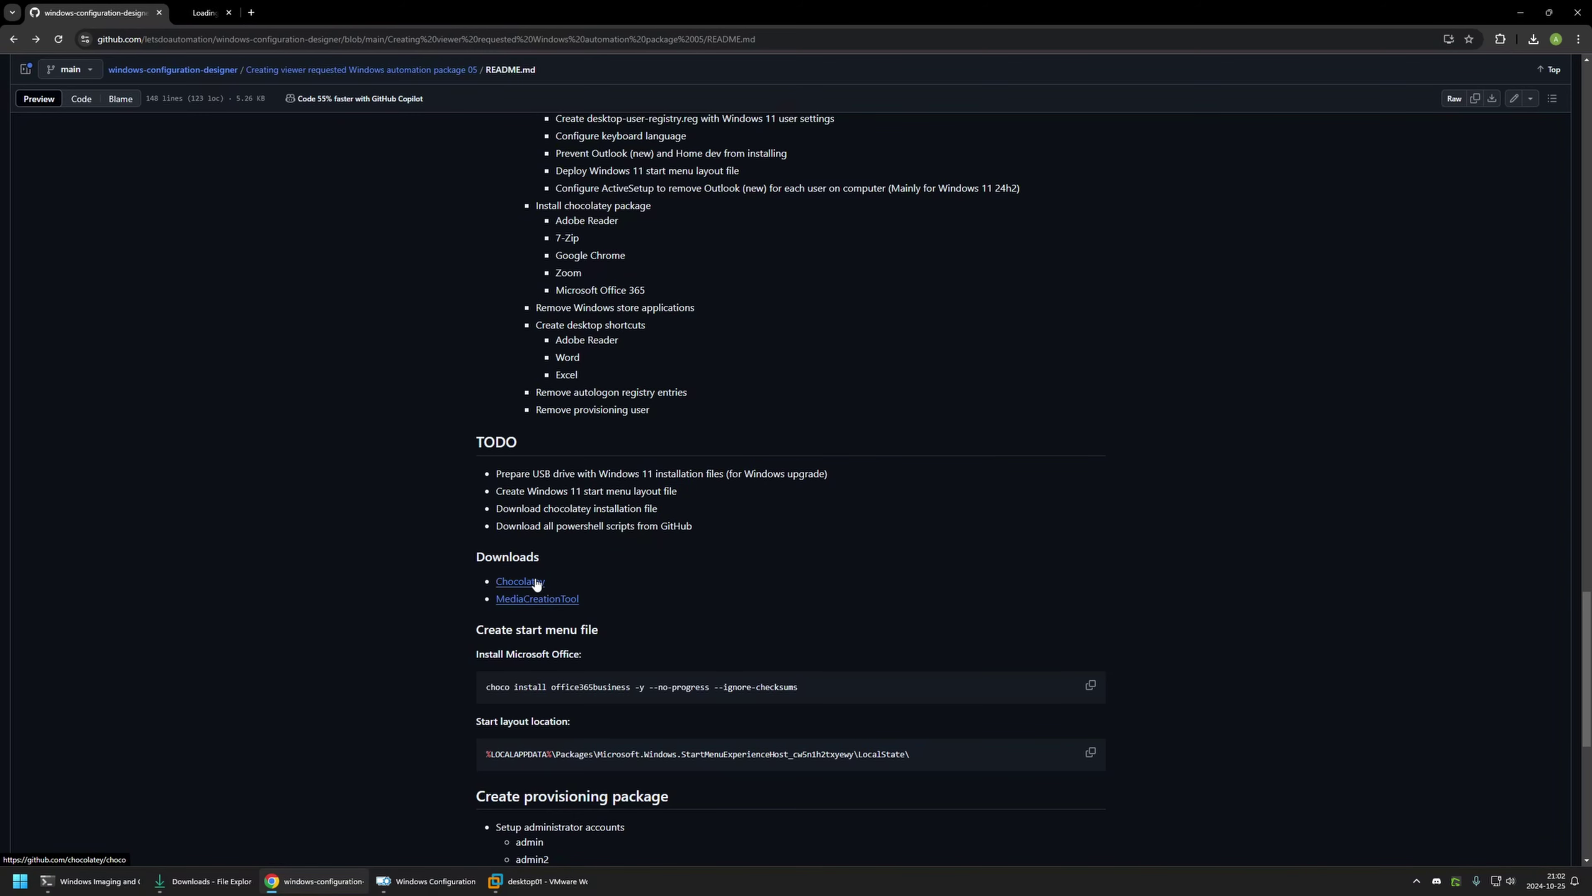
{"action": "left_click", "coordinate": [237, 13]}
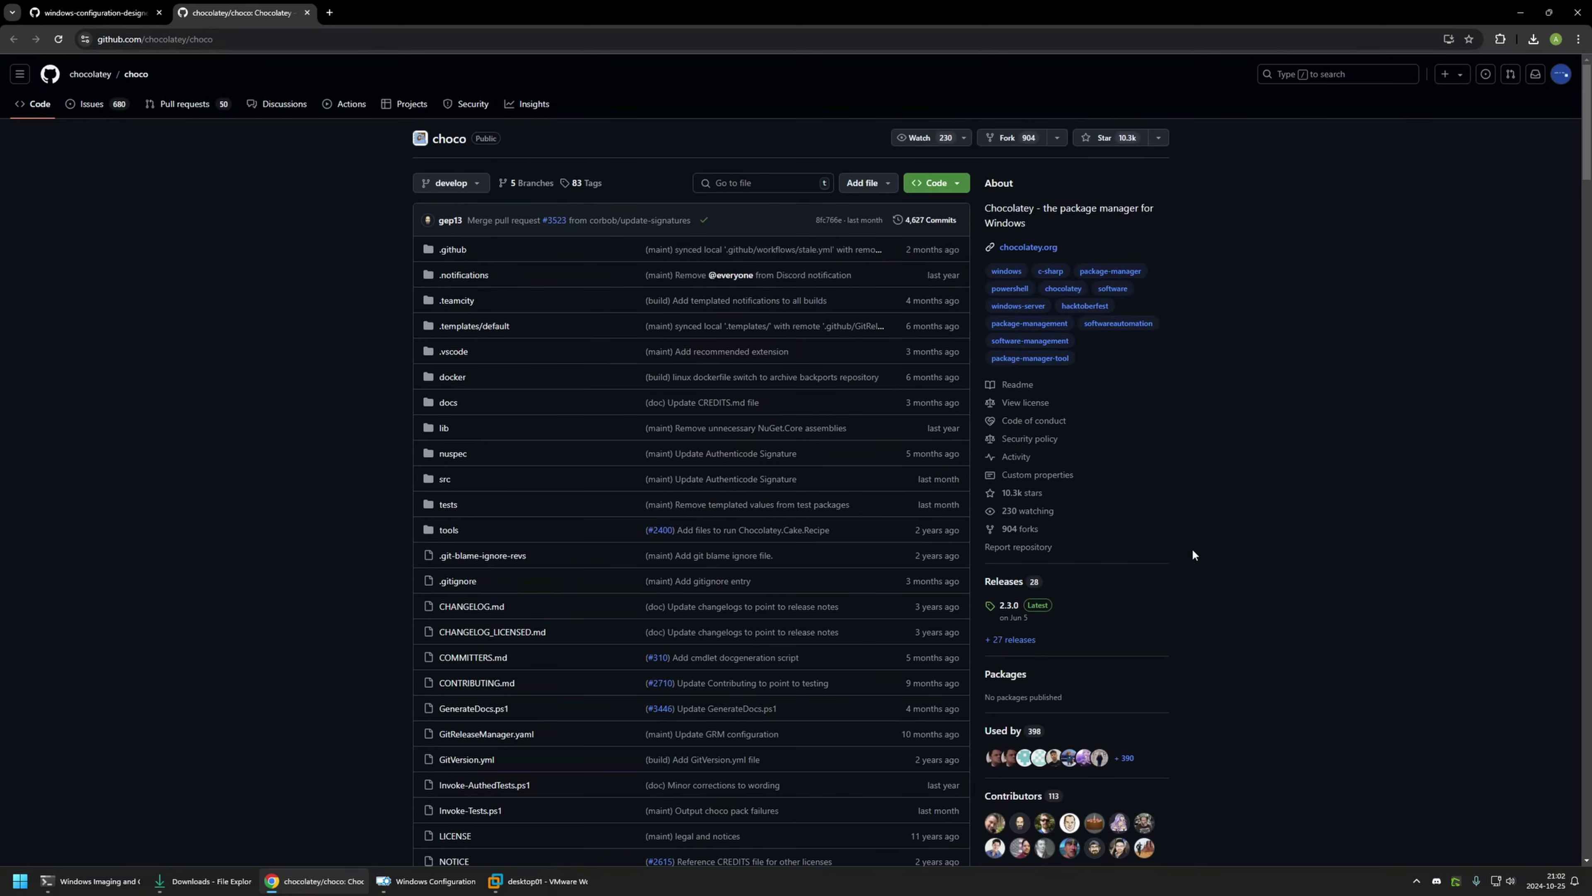
{"action": "left_click", "coordinate": [1024, 606]}
{"action": "scroll", "coordinate": [858, 330], "scroll_direction": "down", "scroll_amount": 7}
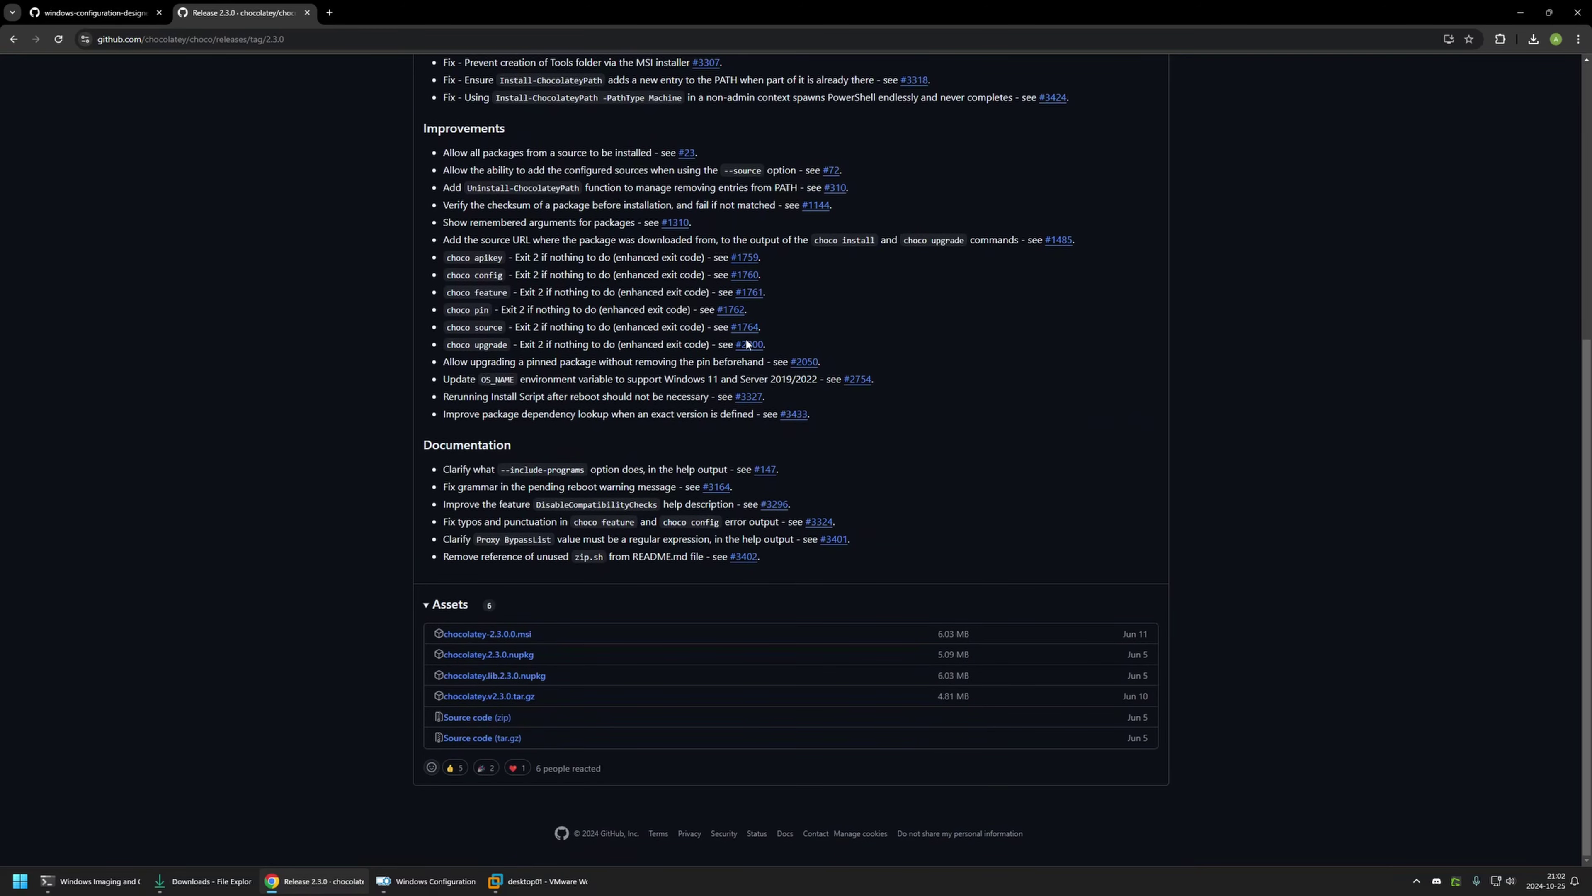
{"action": "left_click", "coordinate": [510, 635]}
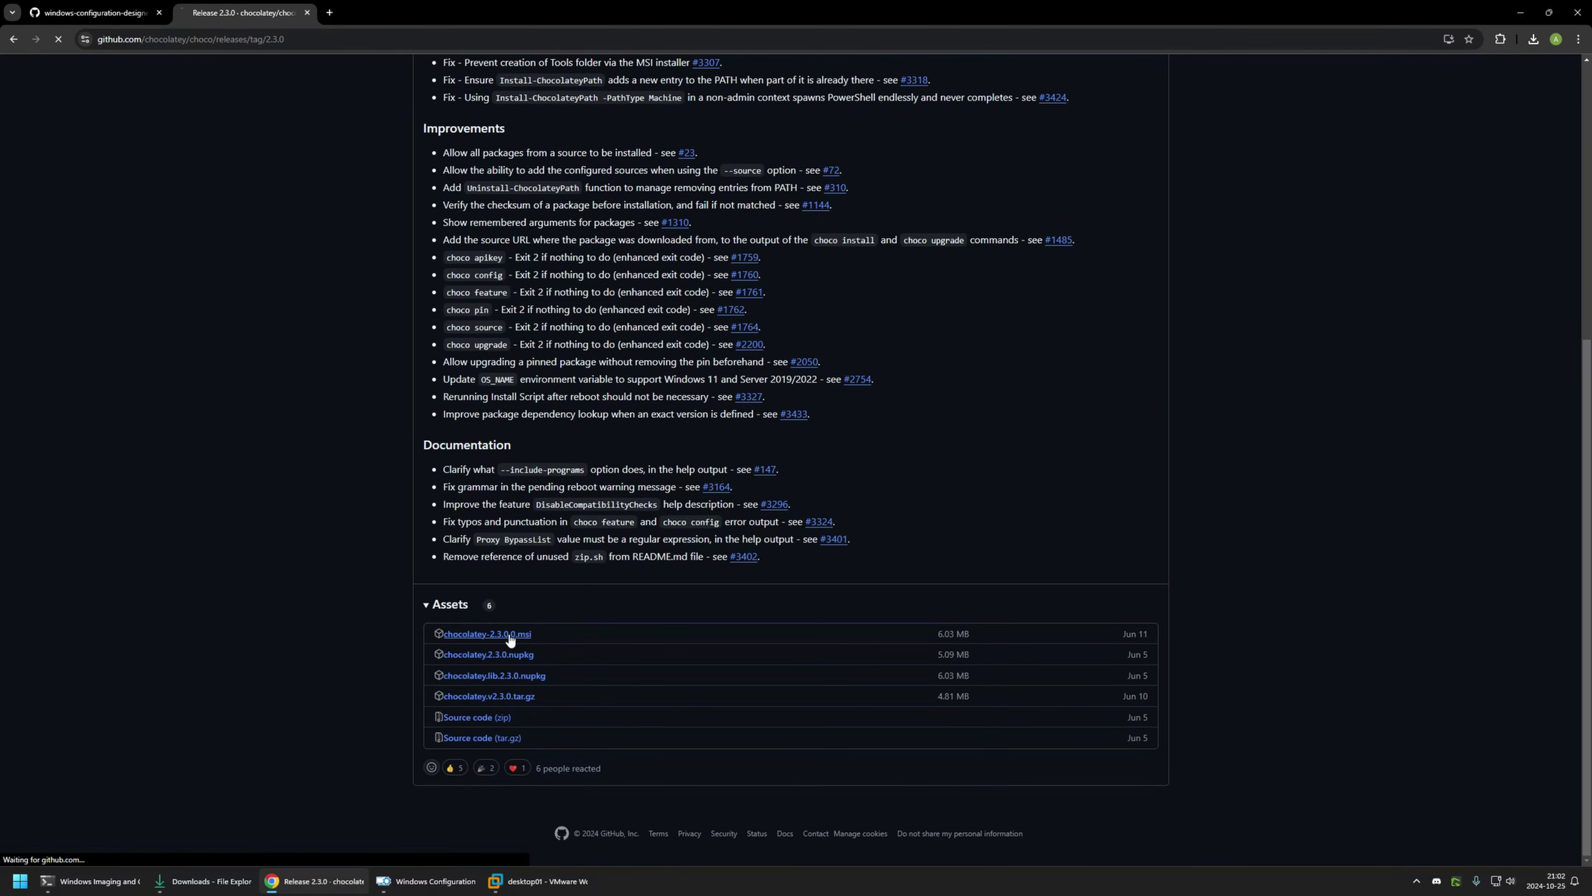
{"action": "left_click", "coordinate": [306, 13]}
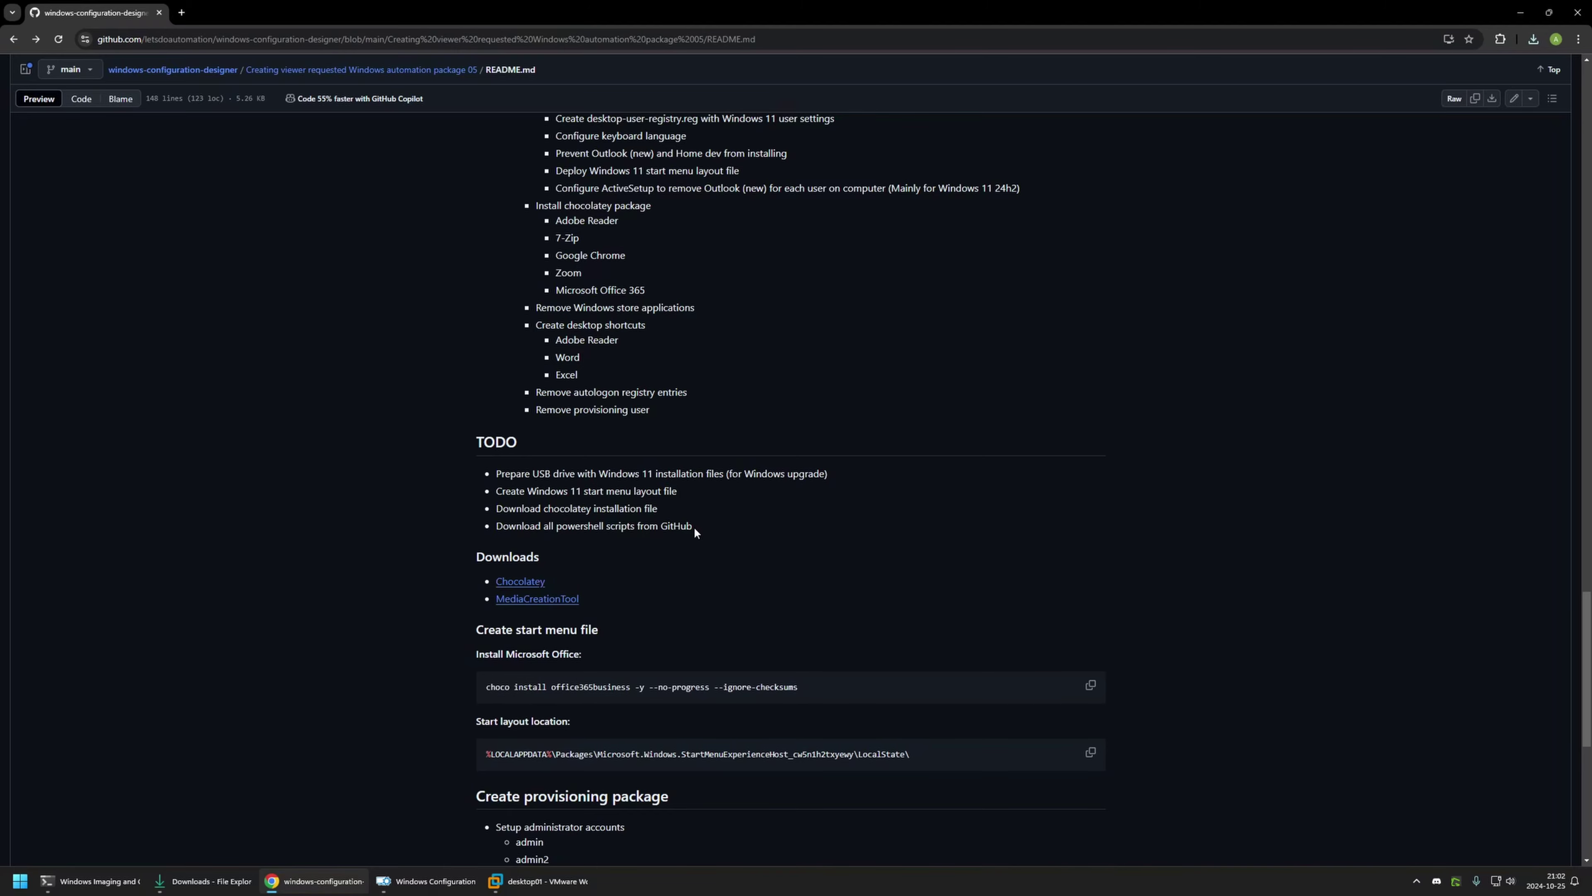
{"action": "left_click_drag", "start_coordinate": [498, 526], "coordinate": [707, 526]}
{"action": "scroll", "coordinate": [453, 297], "scroll_direction": "up", "scroll_amount": 20}
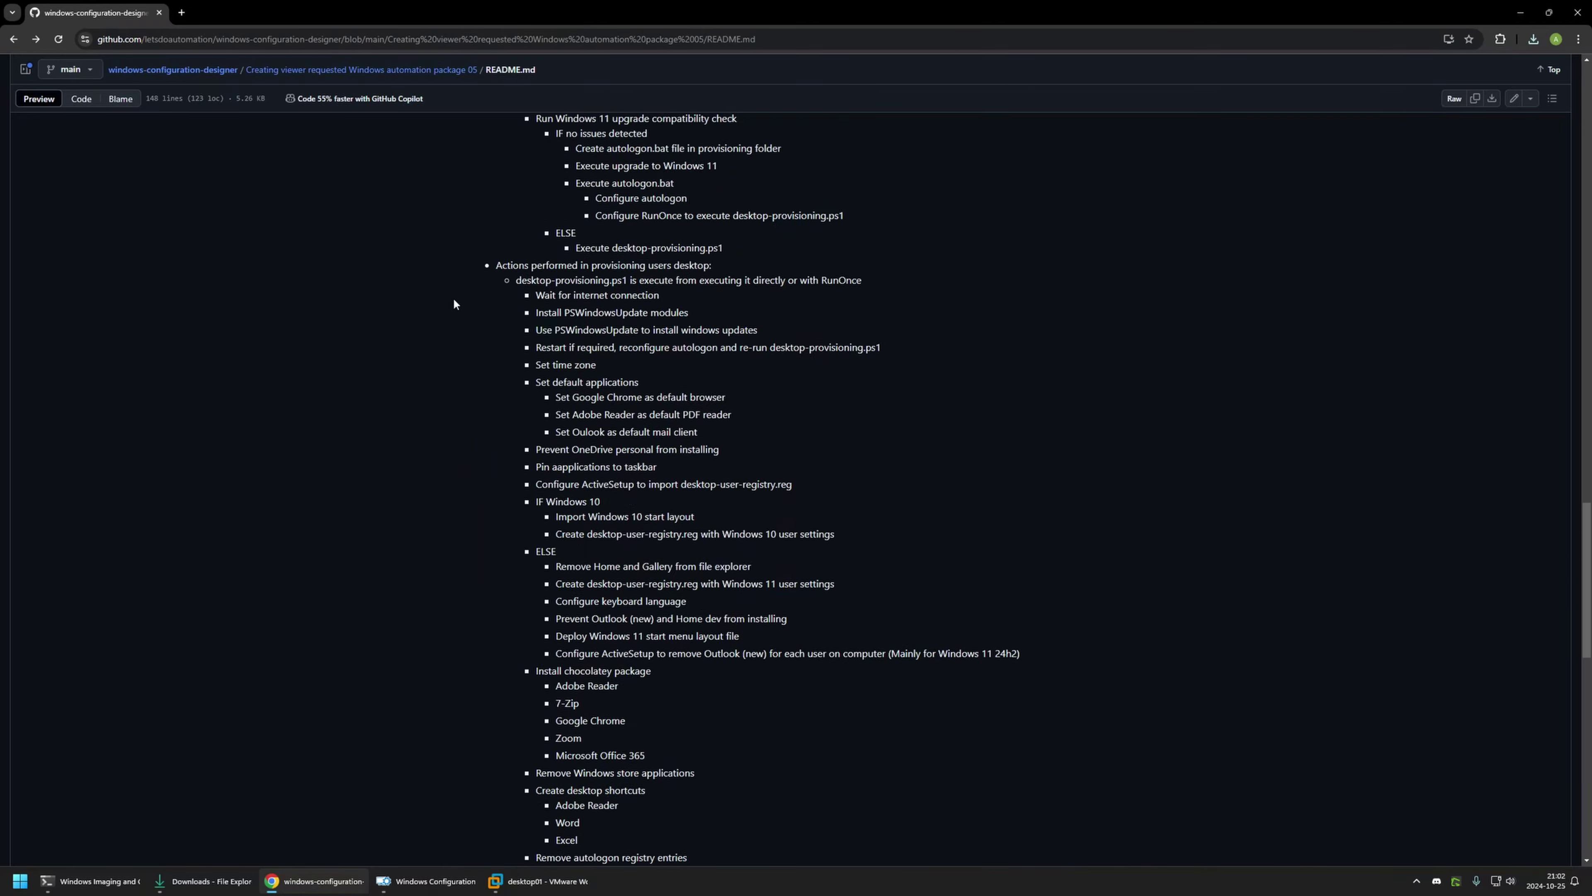
{"action": "scroll", "coordinate": [454, 304], "scroll_direction": "up", "scroll_amount": 3}
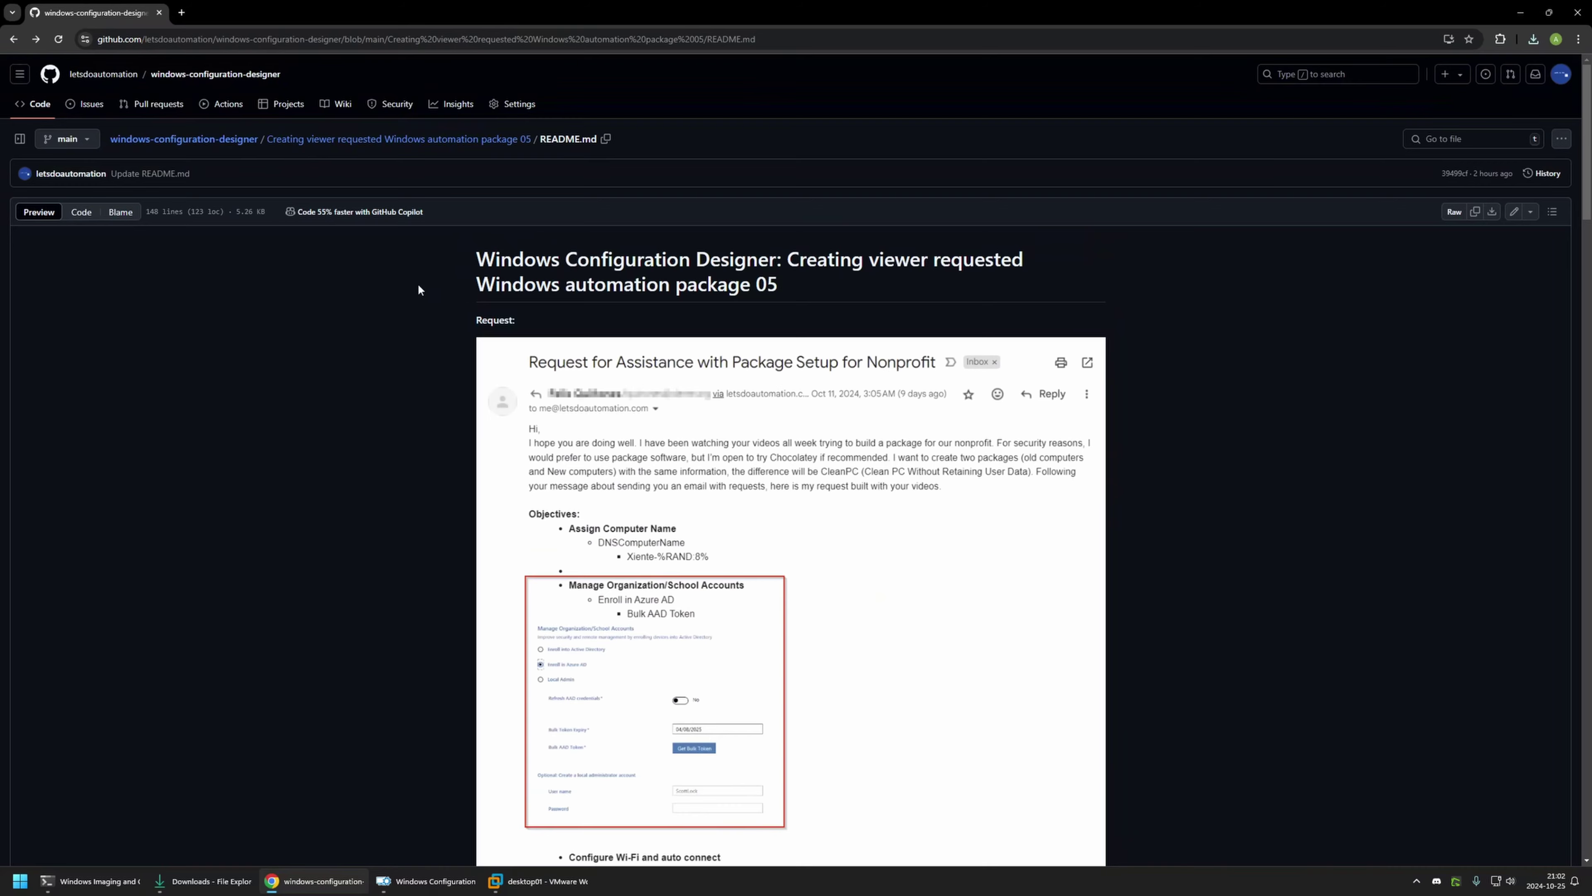
{"action": "left_click", "coordinate": [341, 139]}
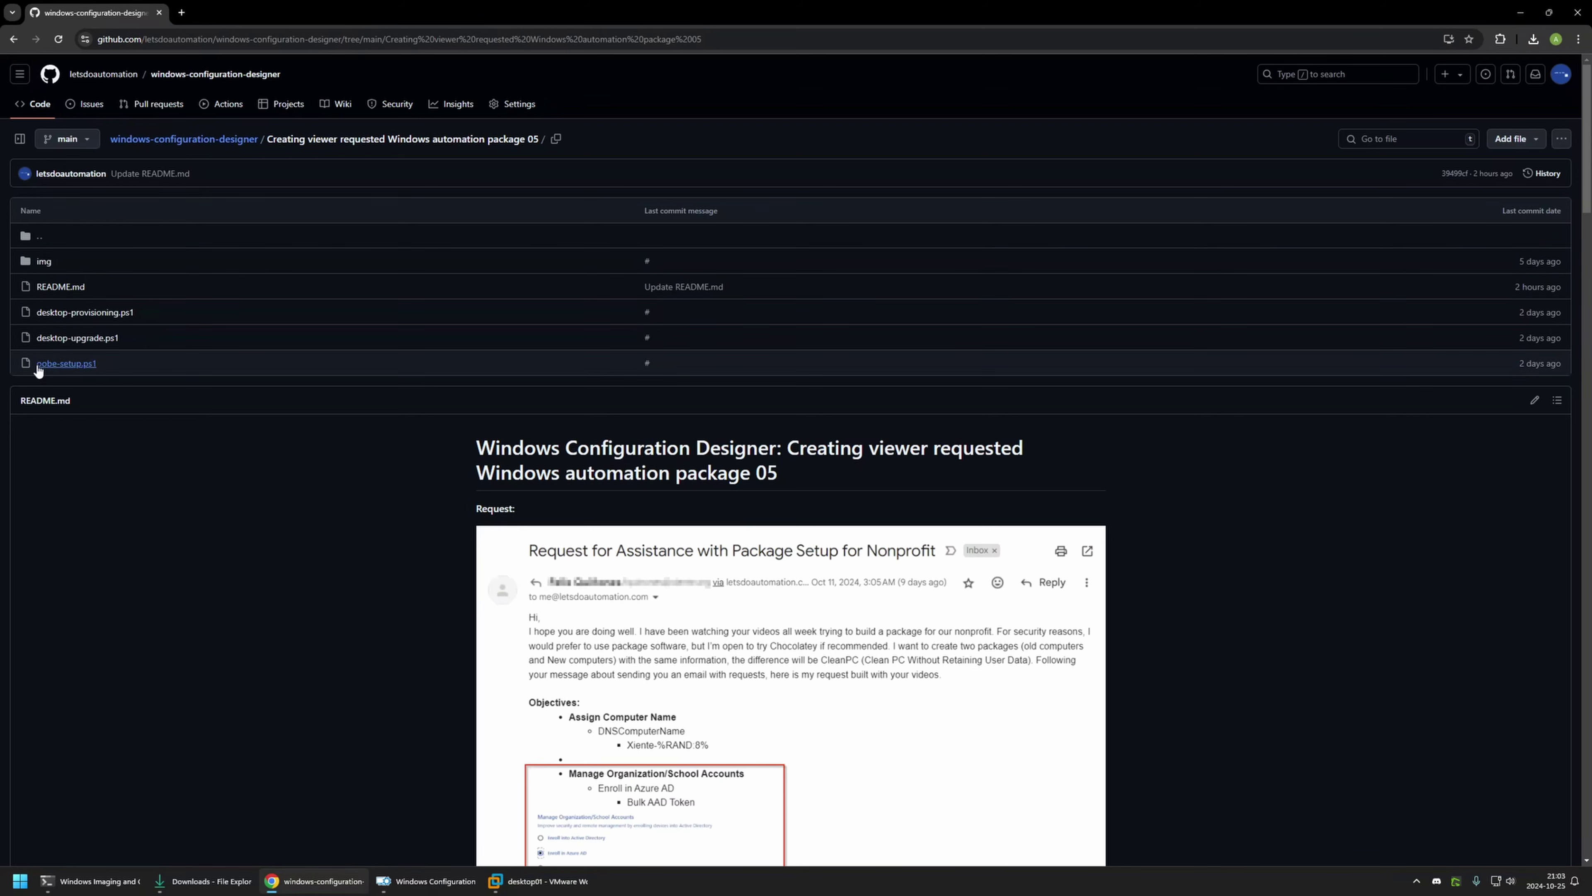
{"action": "middle_click", "coordinate": [82, 363]}
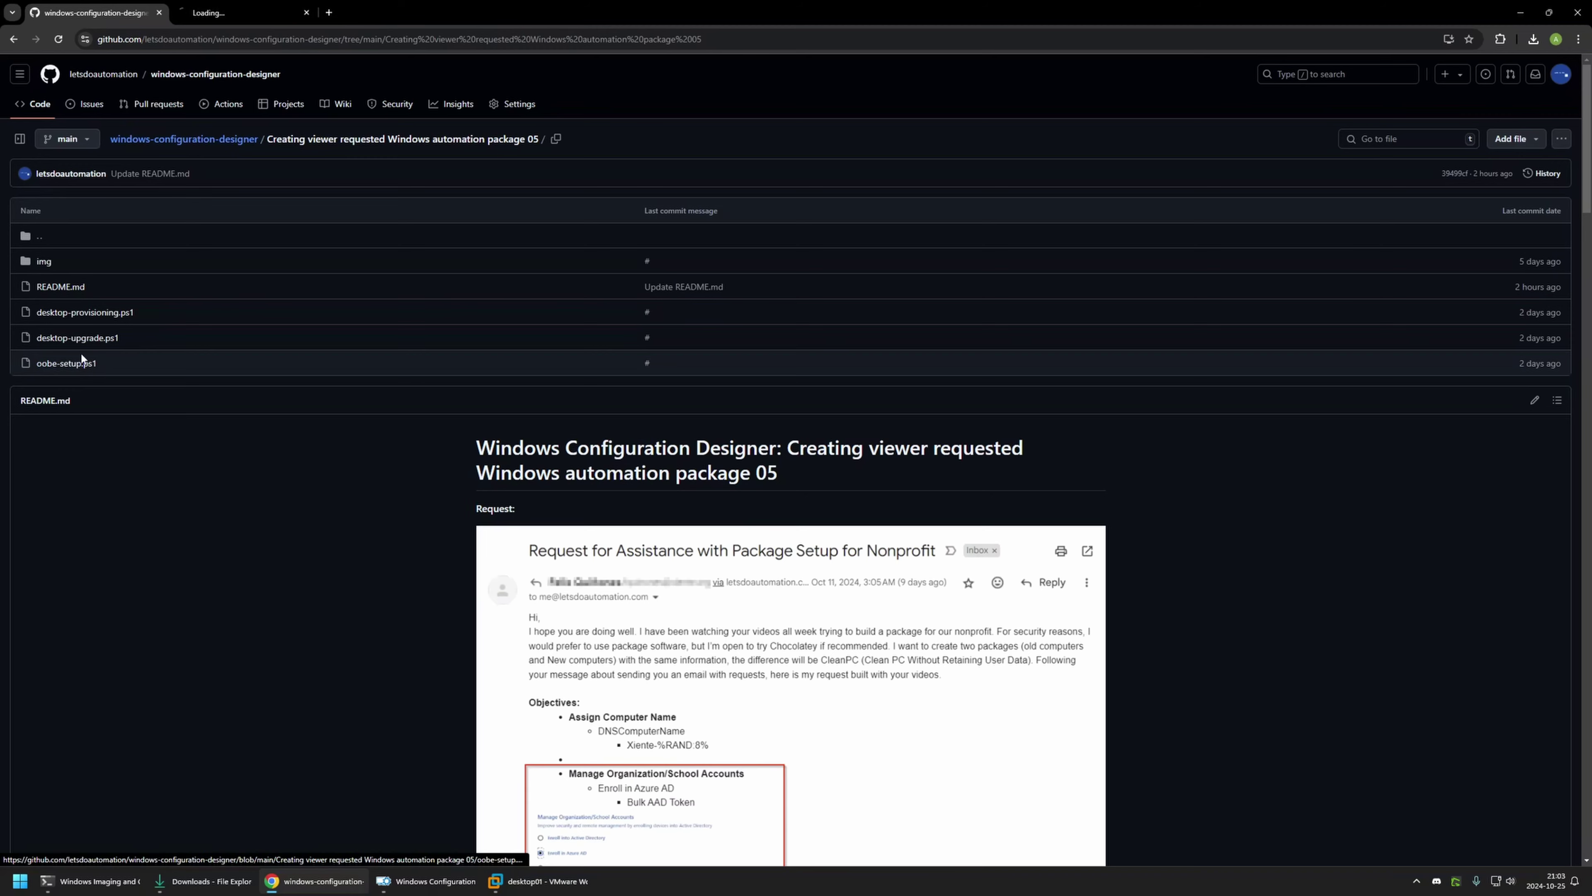
{"action": "left_click", "coordinate": [174, 5]}
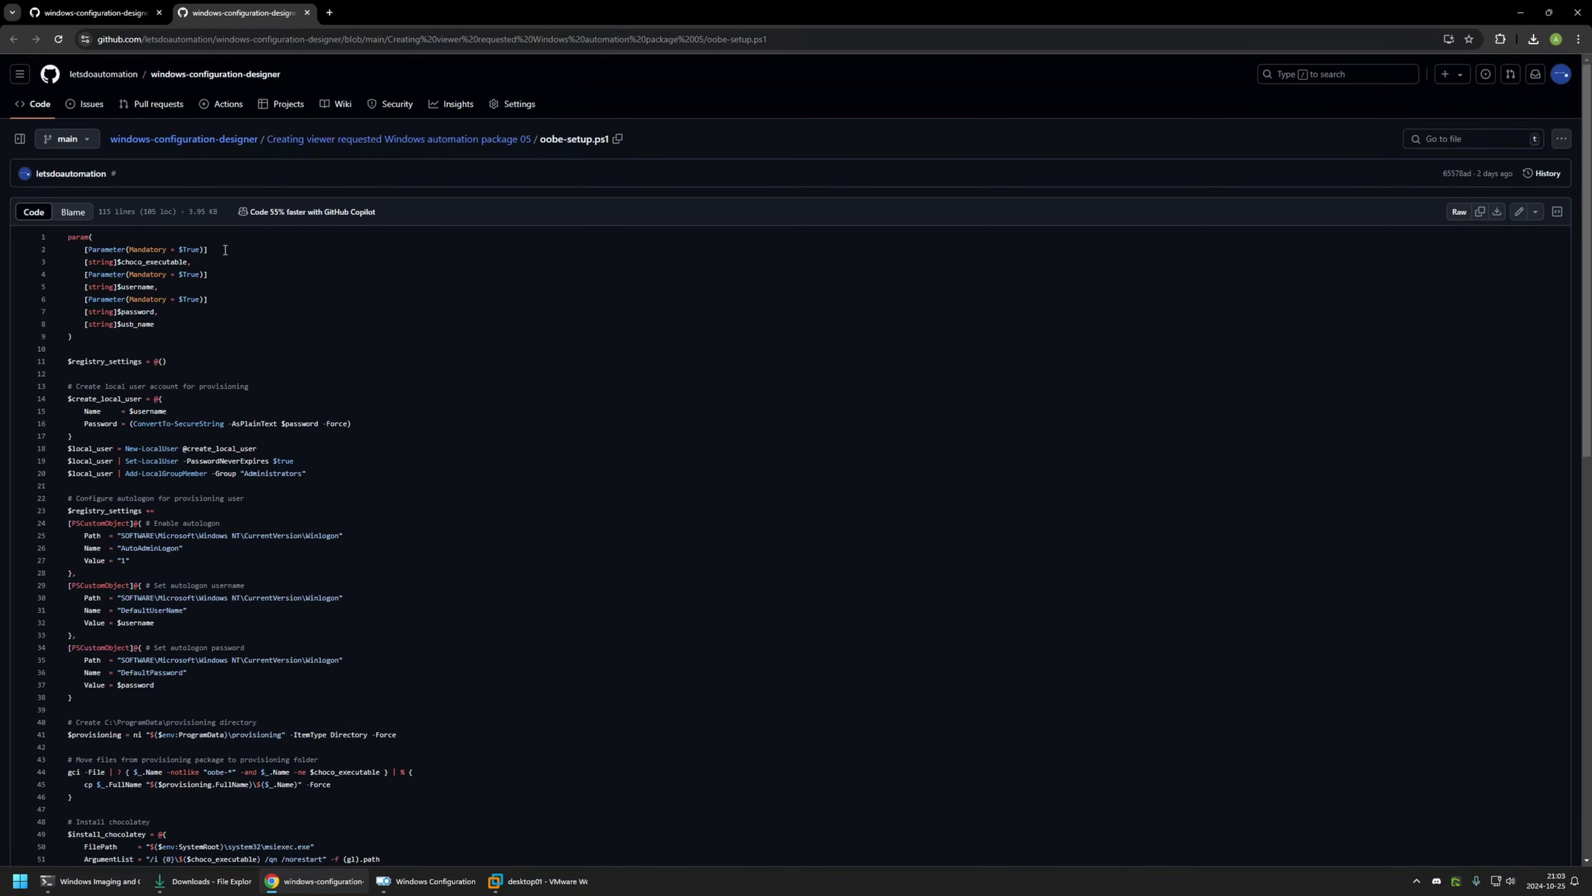
{"action": "left_click", "coordinate": [217, 249]}
{"action": "left_click_drag", "start_coordinate": [118, 336], "coordinate": [67, 236]}
{"action": "left_click", "coordinate": [221, 248]}
{"action": "left_click_drag", "start_coordinate": [113, 260], "coordinate": [180, 267]}
{"action": "left_click", "coordinate": [192, 262]}
{"action": "left_click_drag", "start_coordinate": [118, 287], "coordinate": [143, 313]}
{"action": "left_click_drag", "start_coordinate": [82, 324], "coordinate": [157, 324]}
{"action": "left_click", "coordinate": [161, 323]}
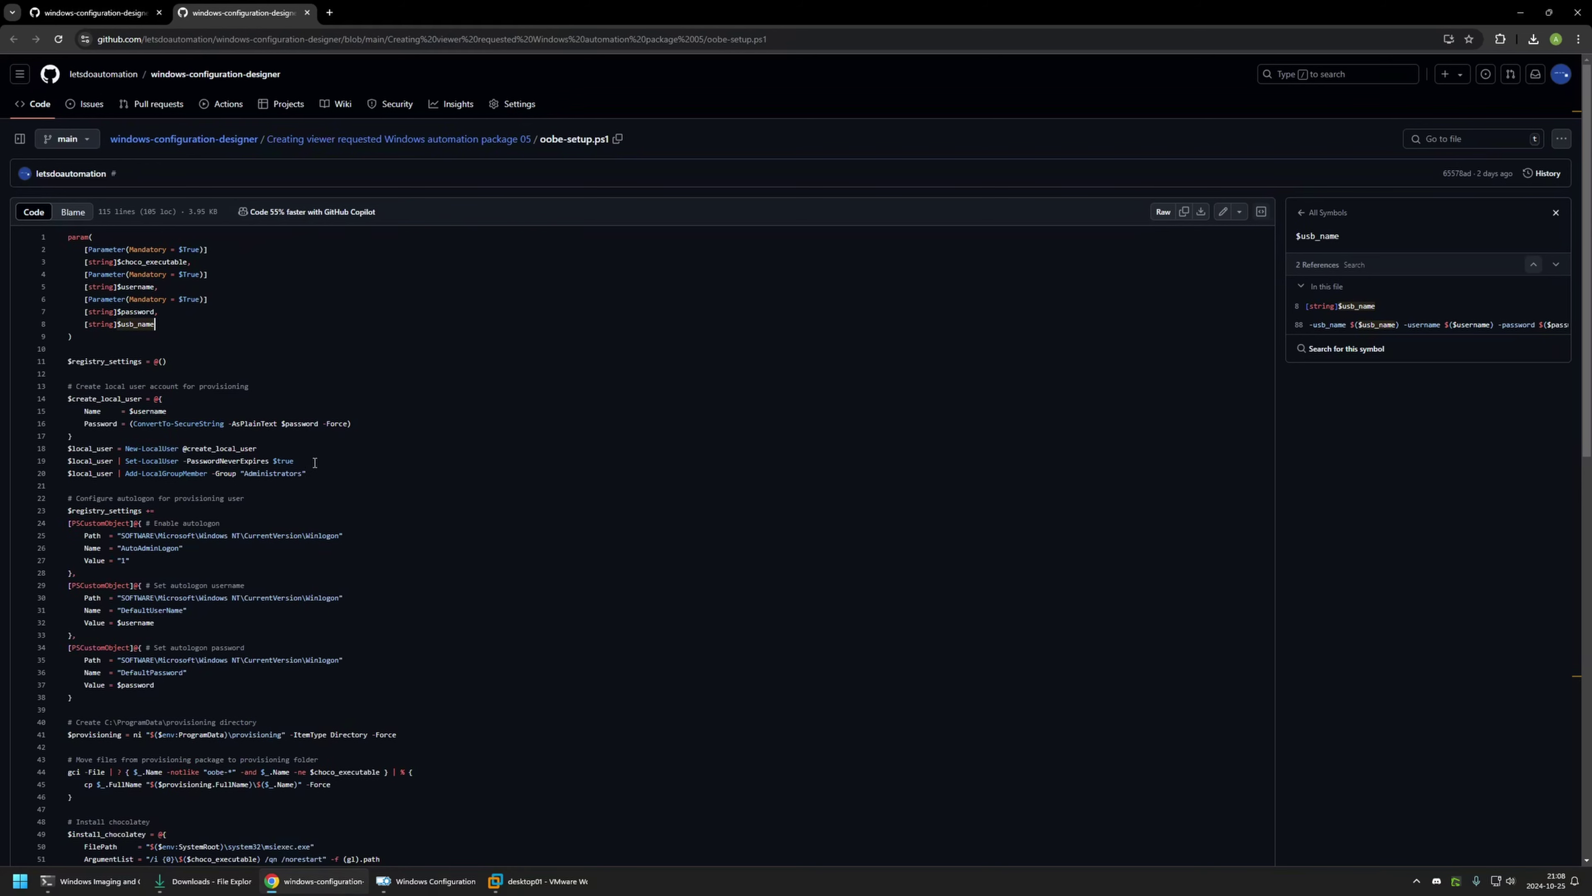
{"action": "left_click_drag", "start_coordinate": [310, 474], "coordinate": [69, 385]}
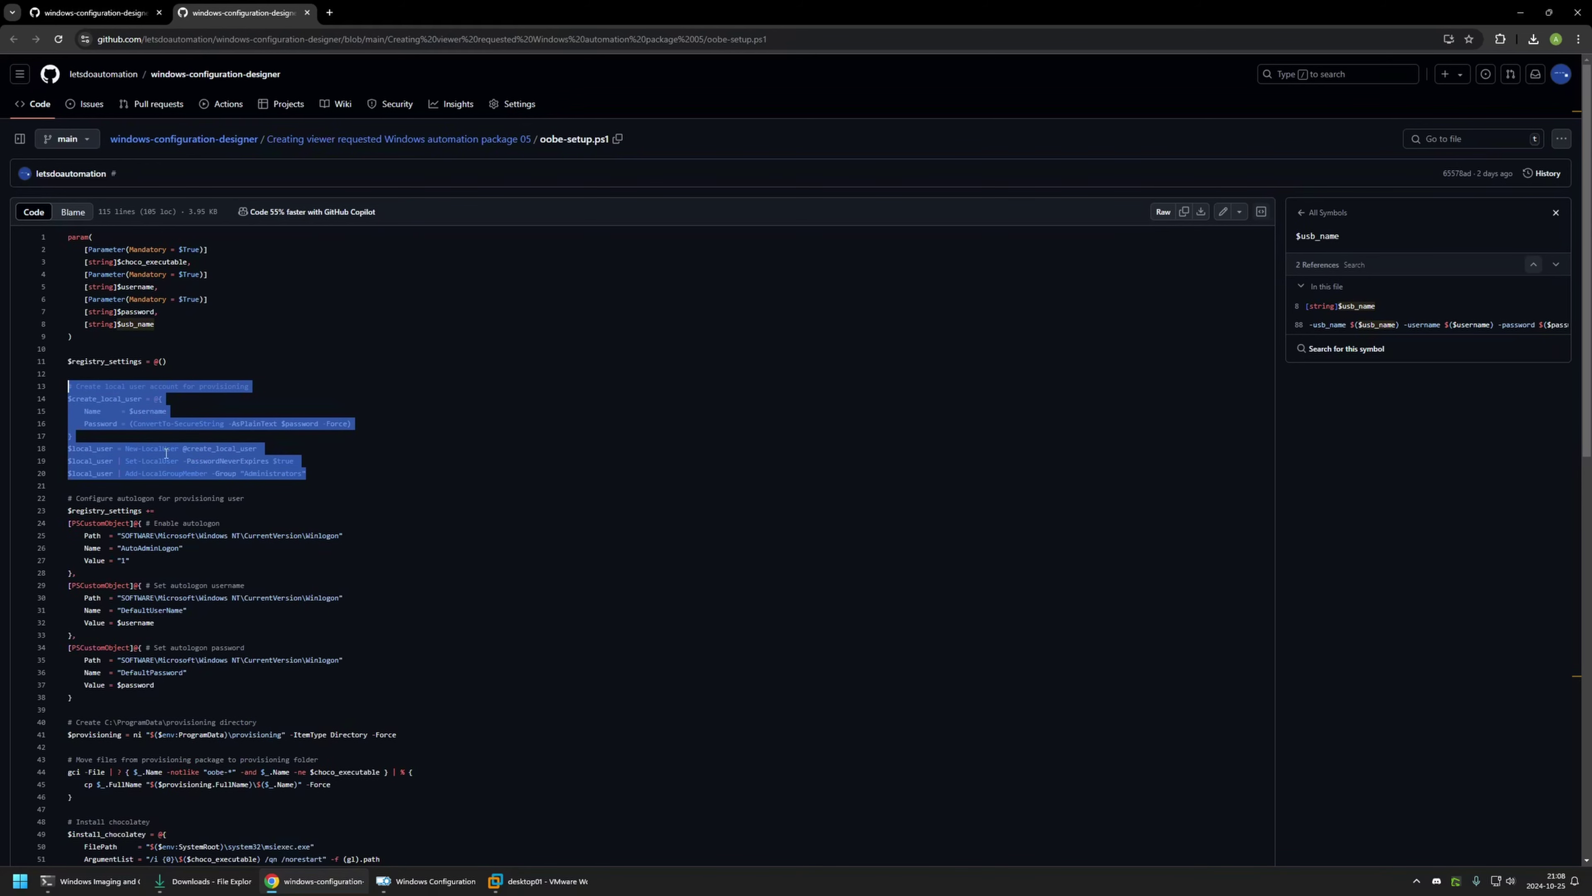
{"action": "left_click", "coordinate": [230, 449]}
{"action": "left_click_drag", "start_coordinate": [118, 473], "coordinate": [302, 473]}
{"action": "scroll", "coordinate": [303, 473], "scroll_direction": "down", "scroll_amount": 4}
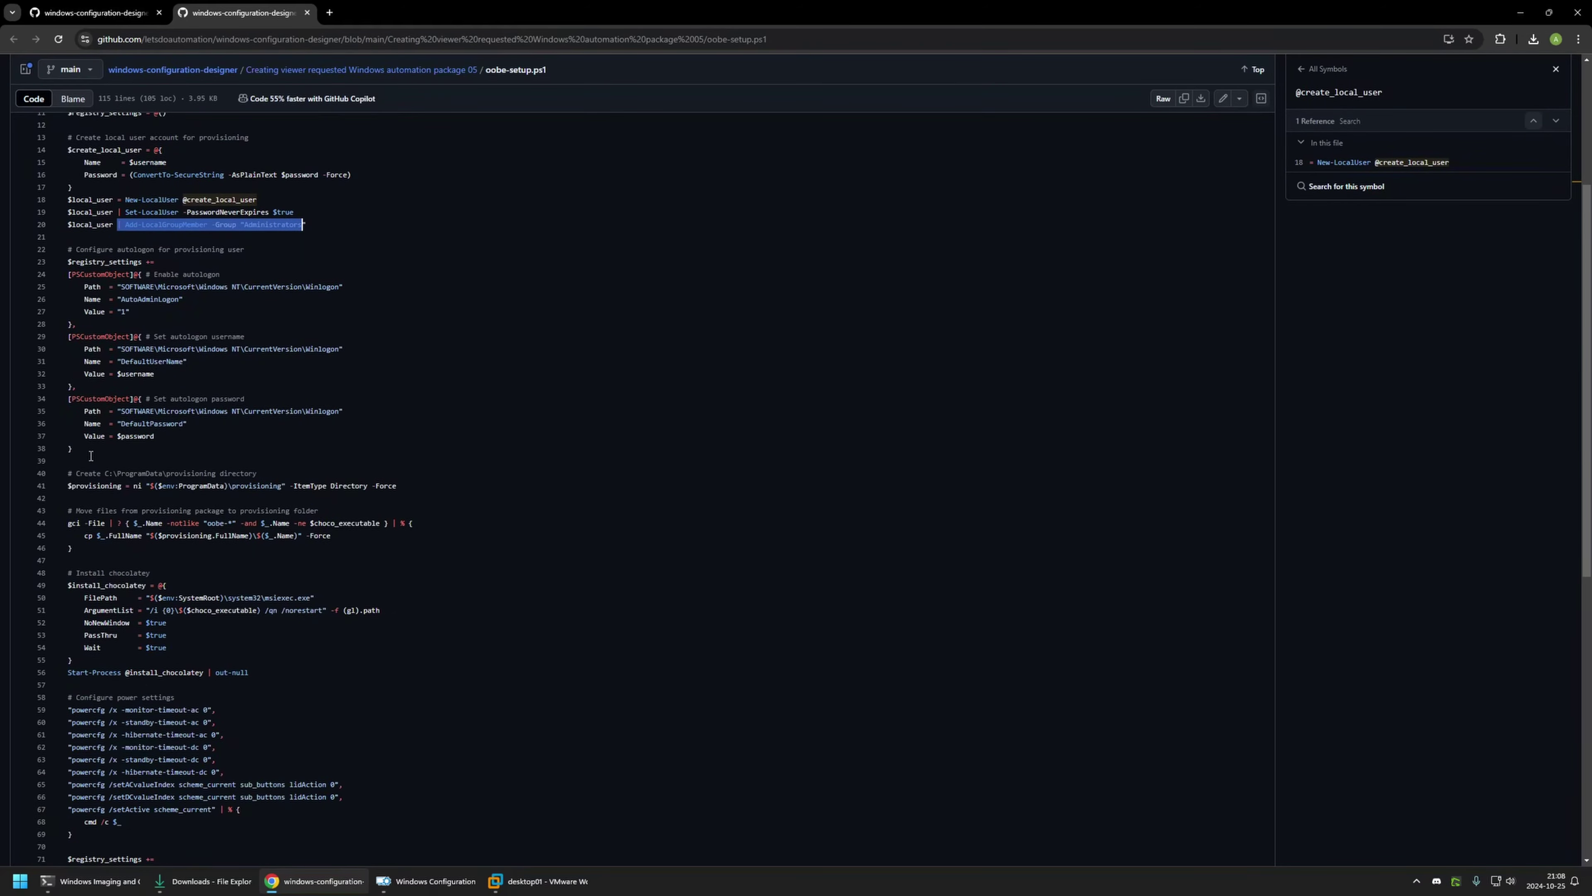
{"action": "left_click_drag", "start_coordinate": [74, 449], "coordinate": [78, 252]}
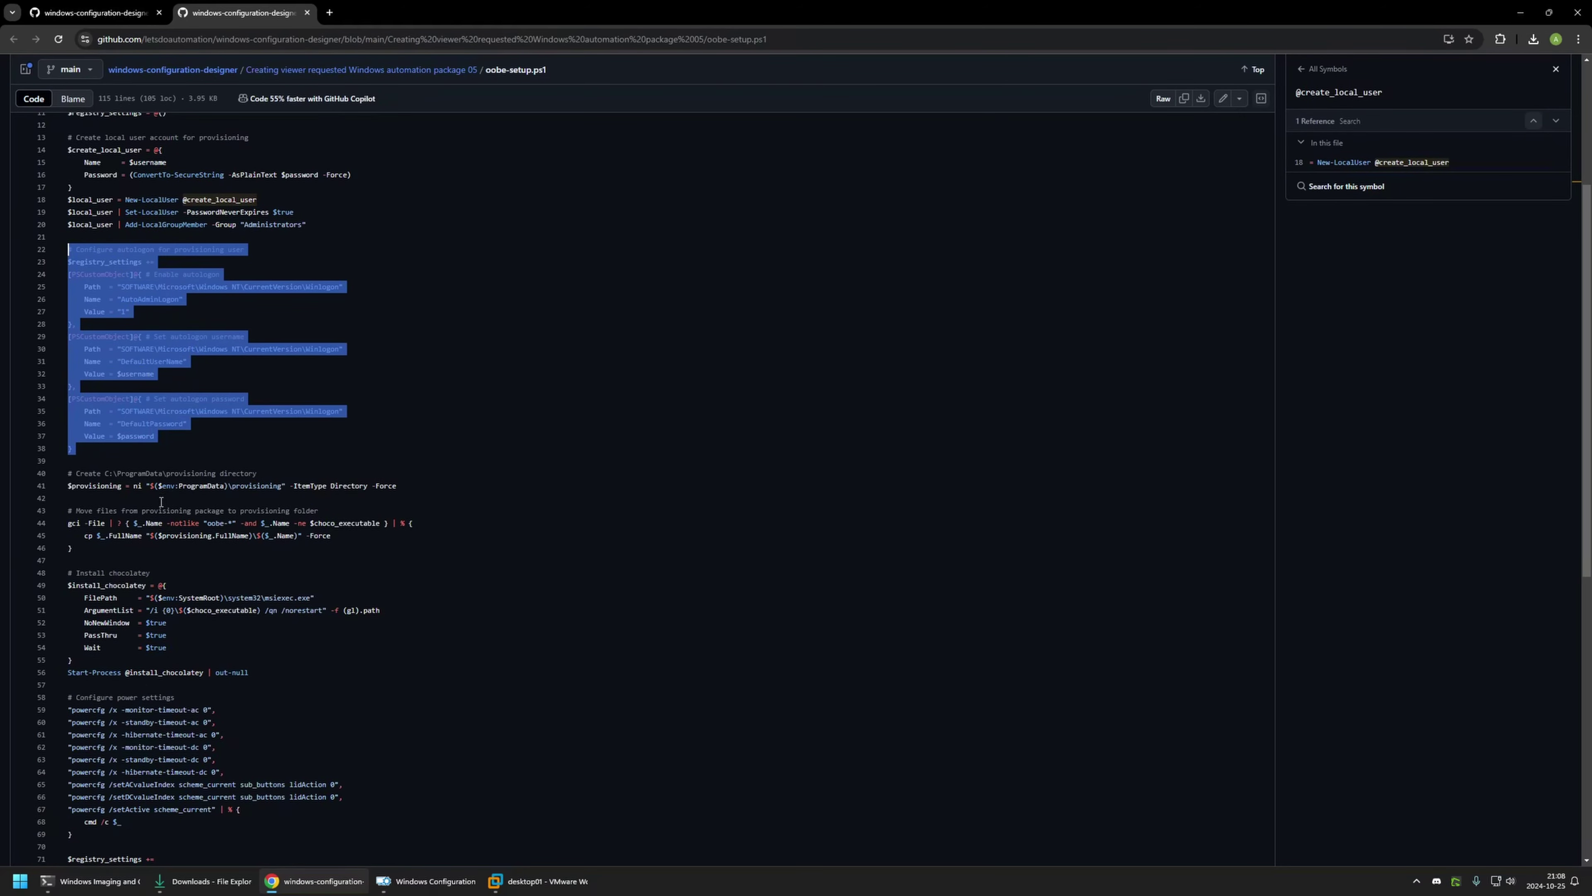
{"action": "left_click_drag", "start_coordinate": [236, 487], "coordinate": [270, 489]}
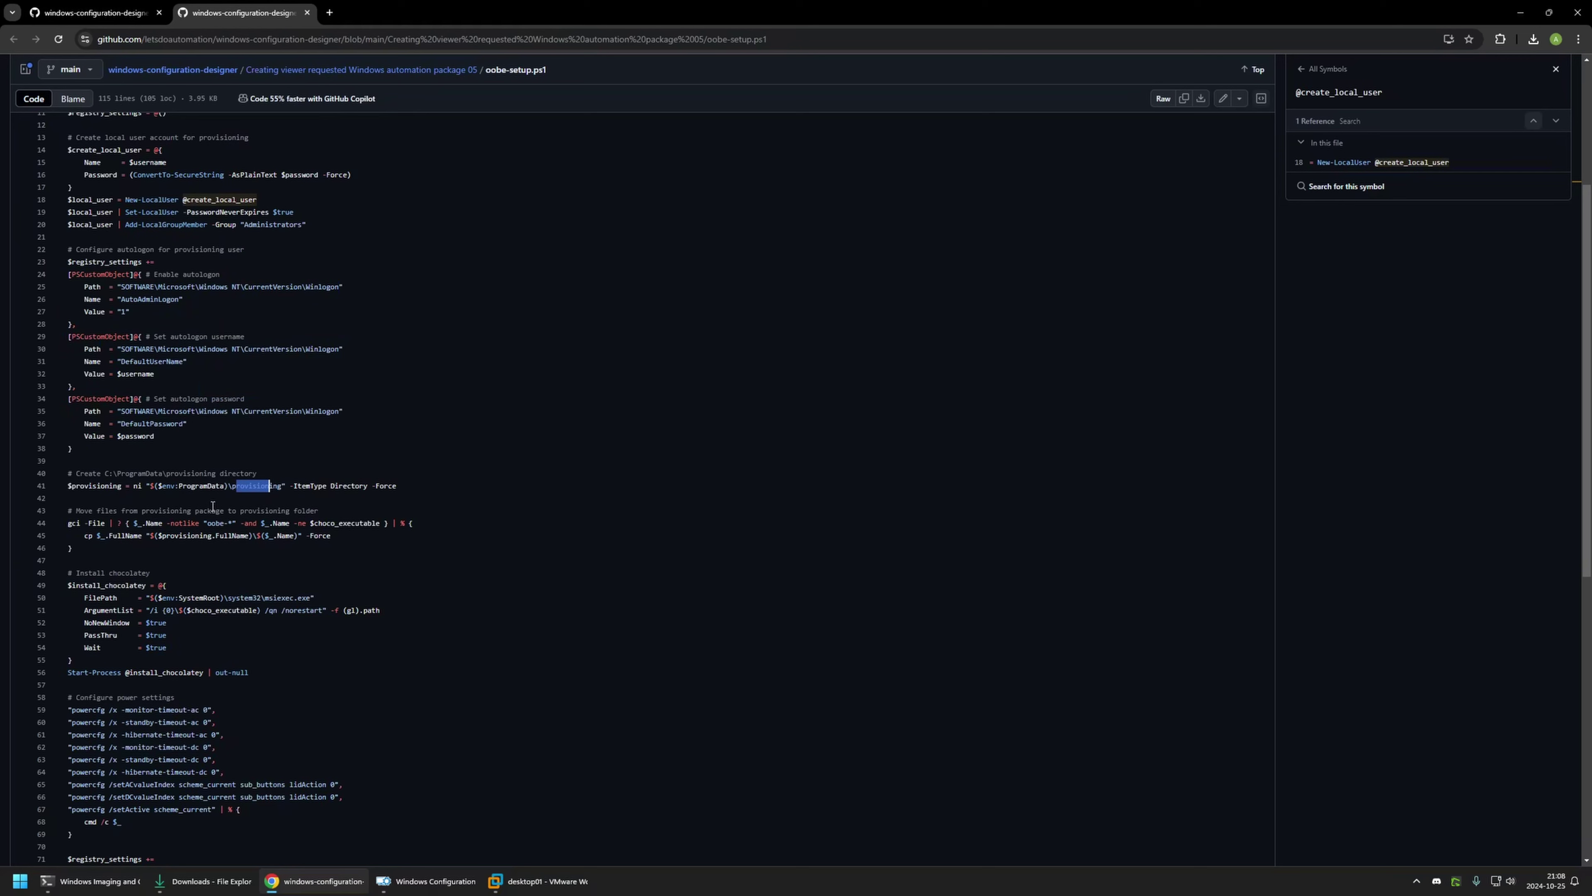
{"action": "left_click_drag", "start_coordinate": [90, 550], "coordinate": [62, 520]}
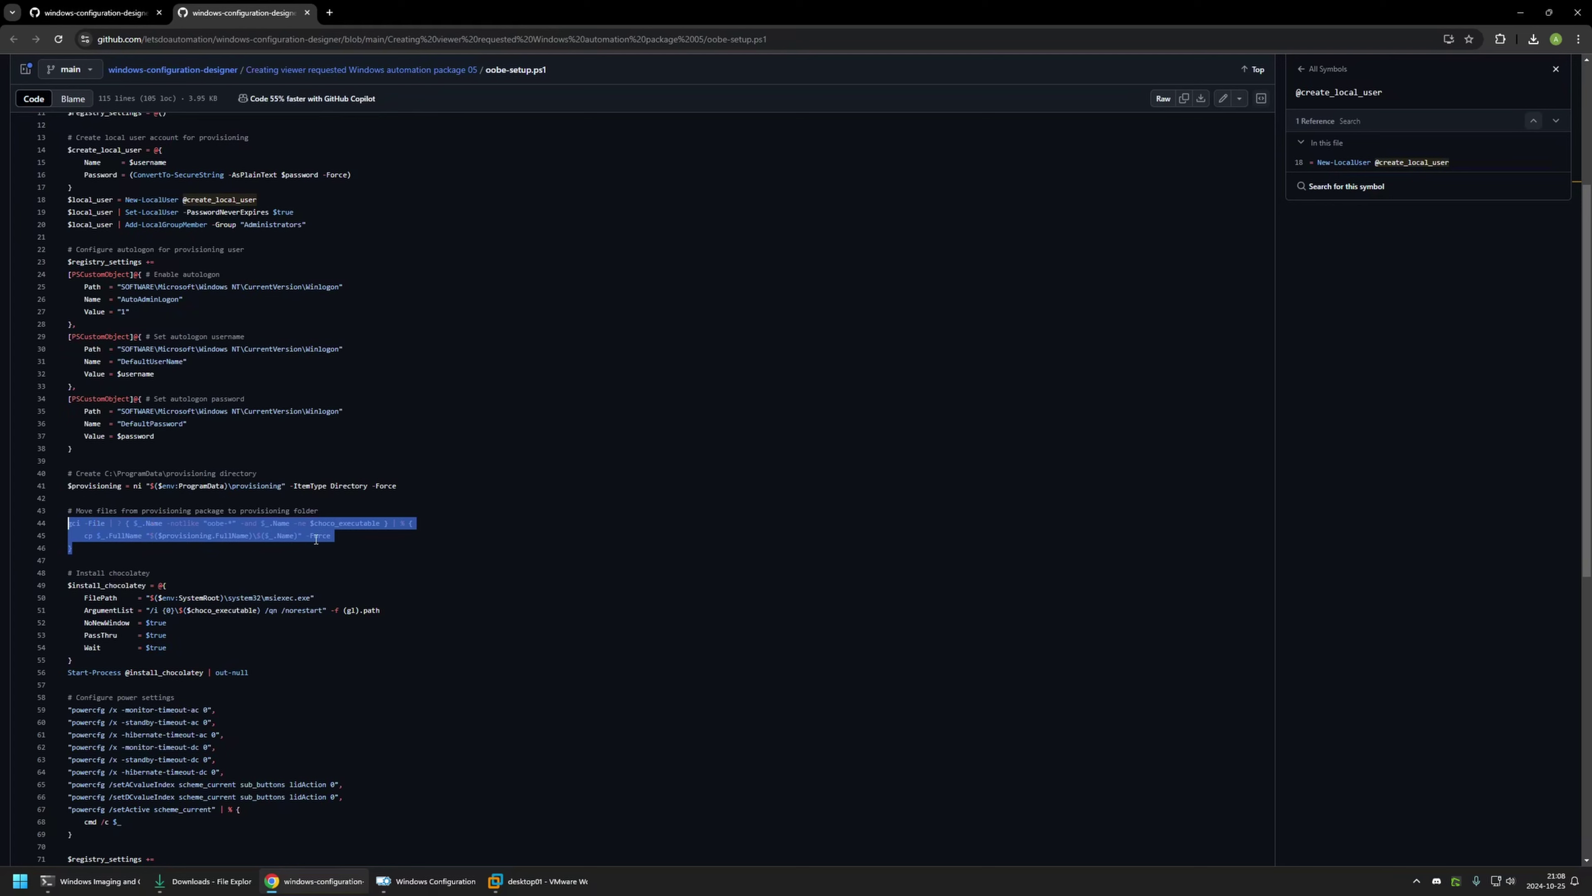
{"action": "scroll", "coordinate": [180, 507], "scroll_direction": "down", "scroll_amount": 3}
{"action": "left_click_drag", "start_coordinate": [251, 487], "coordinate": [58, 391]}
Review the power settings and widgets blocks of oobe-setup.ps1
{"action": "left_click", "coordinate": [247, 486]}
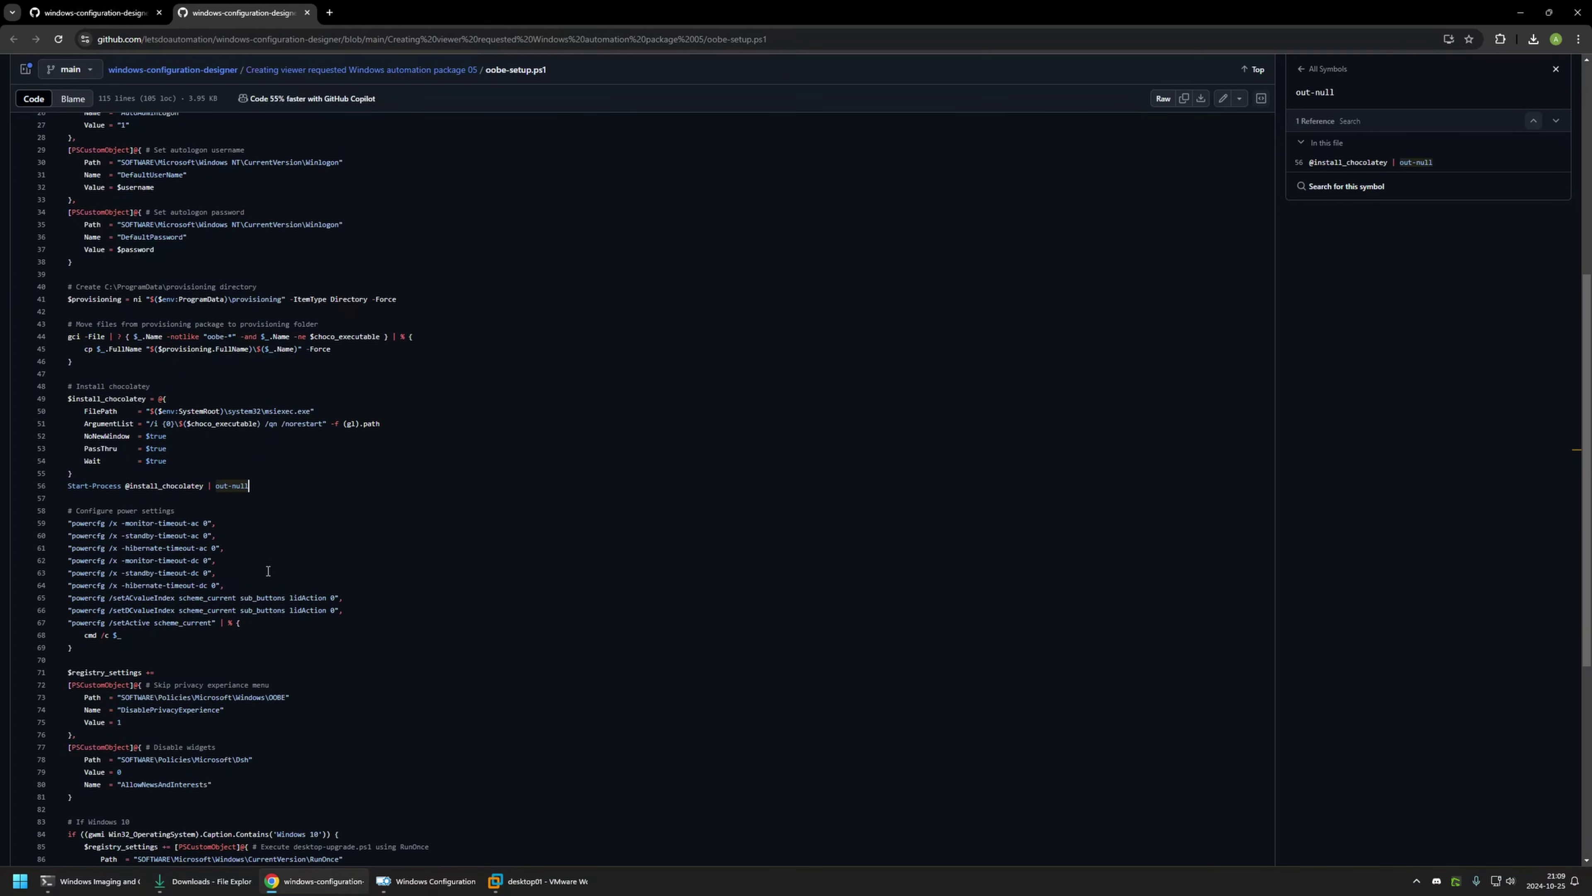
{"action": "left_click_drag", "start_coordinate": [172, 652], "coordinate": [66, 511]}
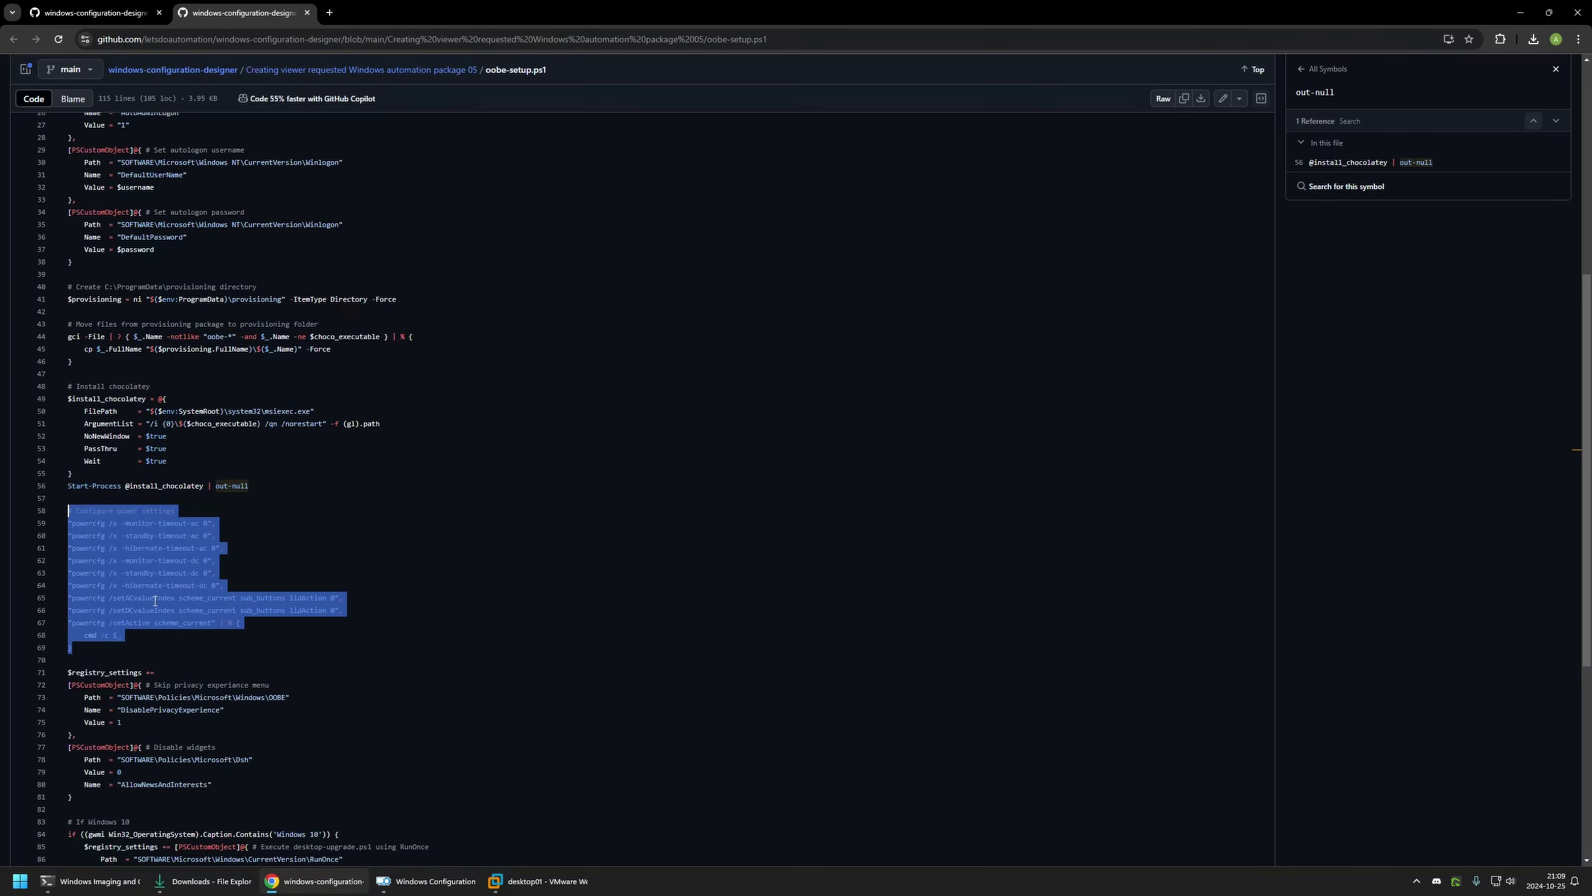
{"action": "scroll", "coordinate": [190, 624], "scroll_direction": "down", "scroll_amount": 2}
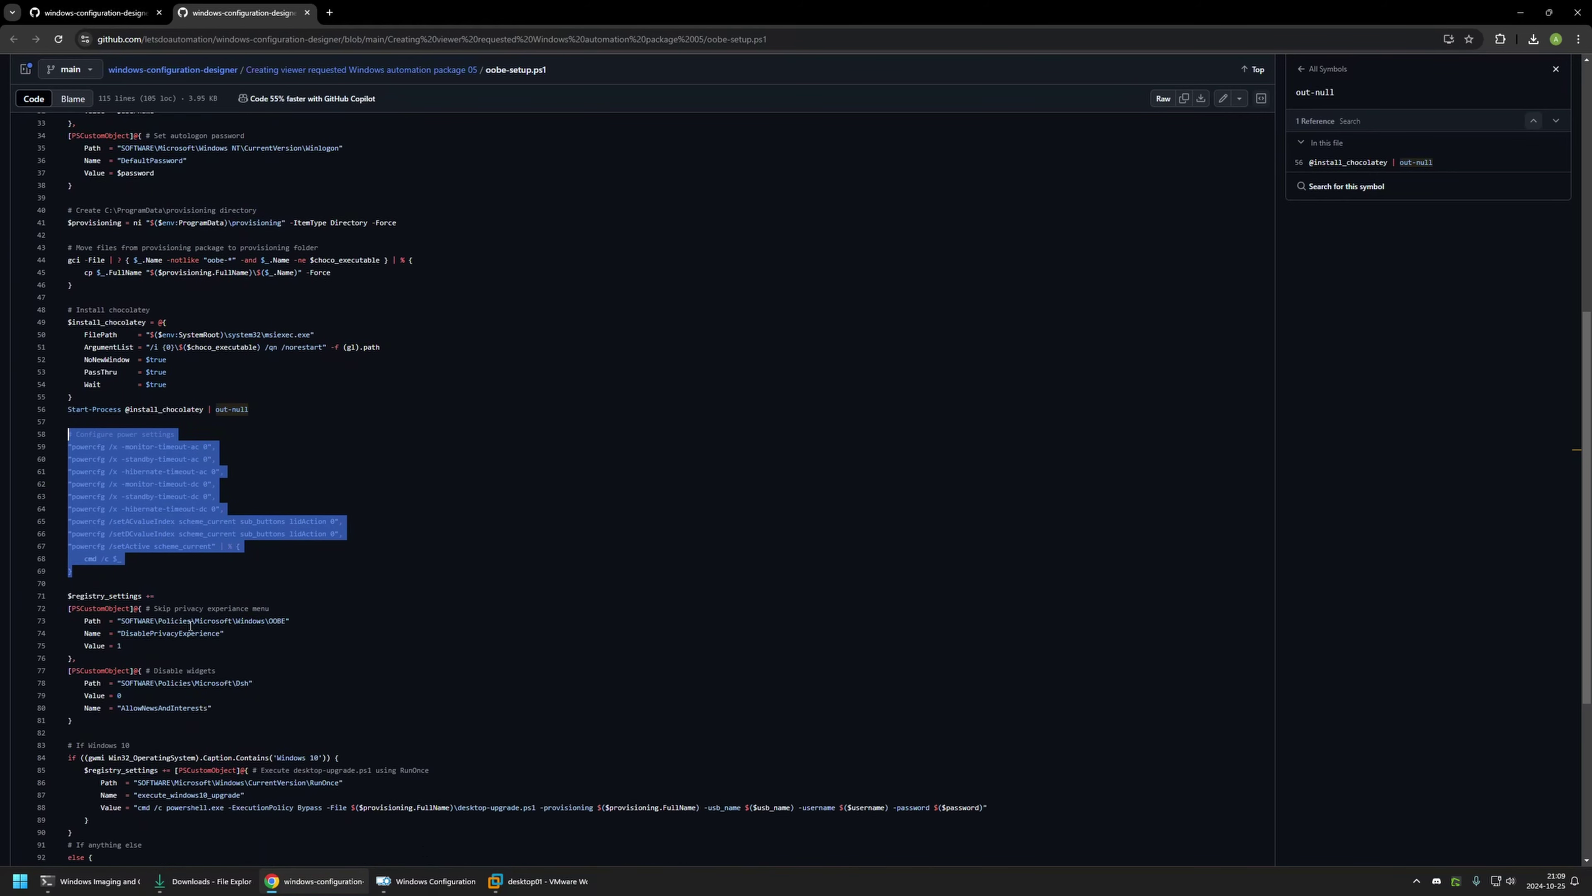
{"action": "left_click_drag", "start_coordinate": [76, 611], "coordinate": [62, 552]}
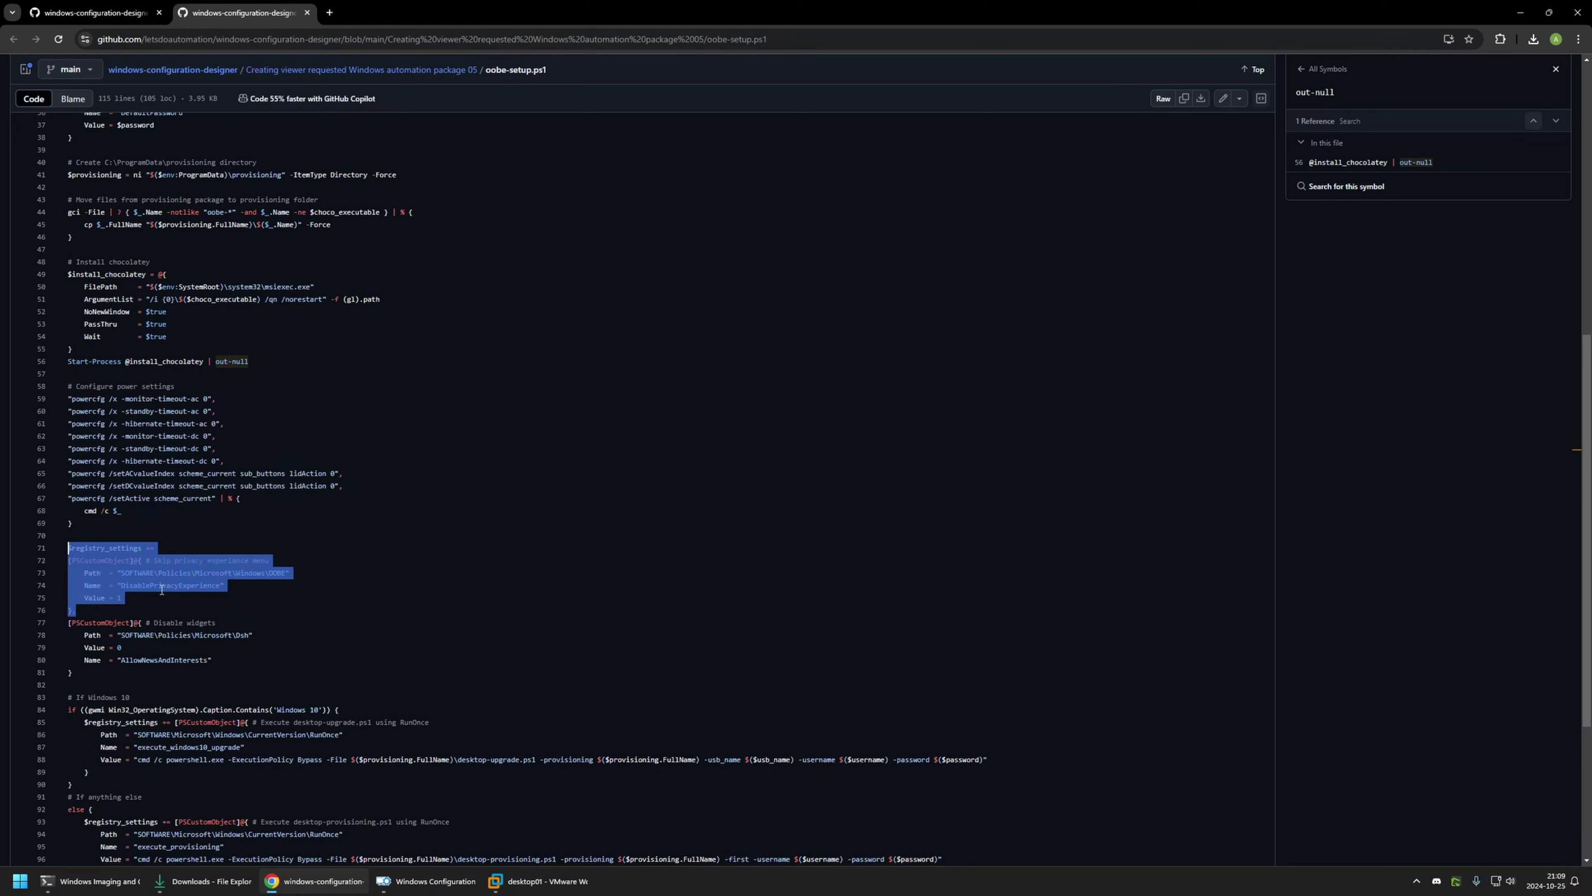
{"action": "scroll", "coordinate": [166, 592], "scroll_direction": "down", "scroll_amount": 1}
{"action": "left_click_drag", "start_coordinate": [96, 618], "coordinate": [61, 559]}
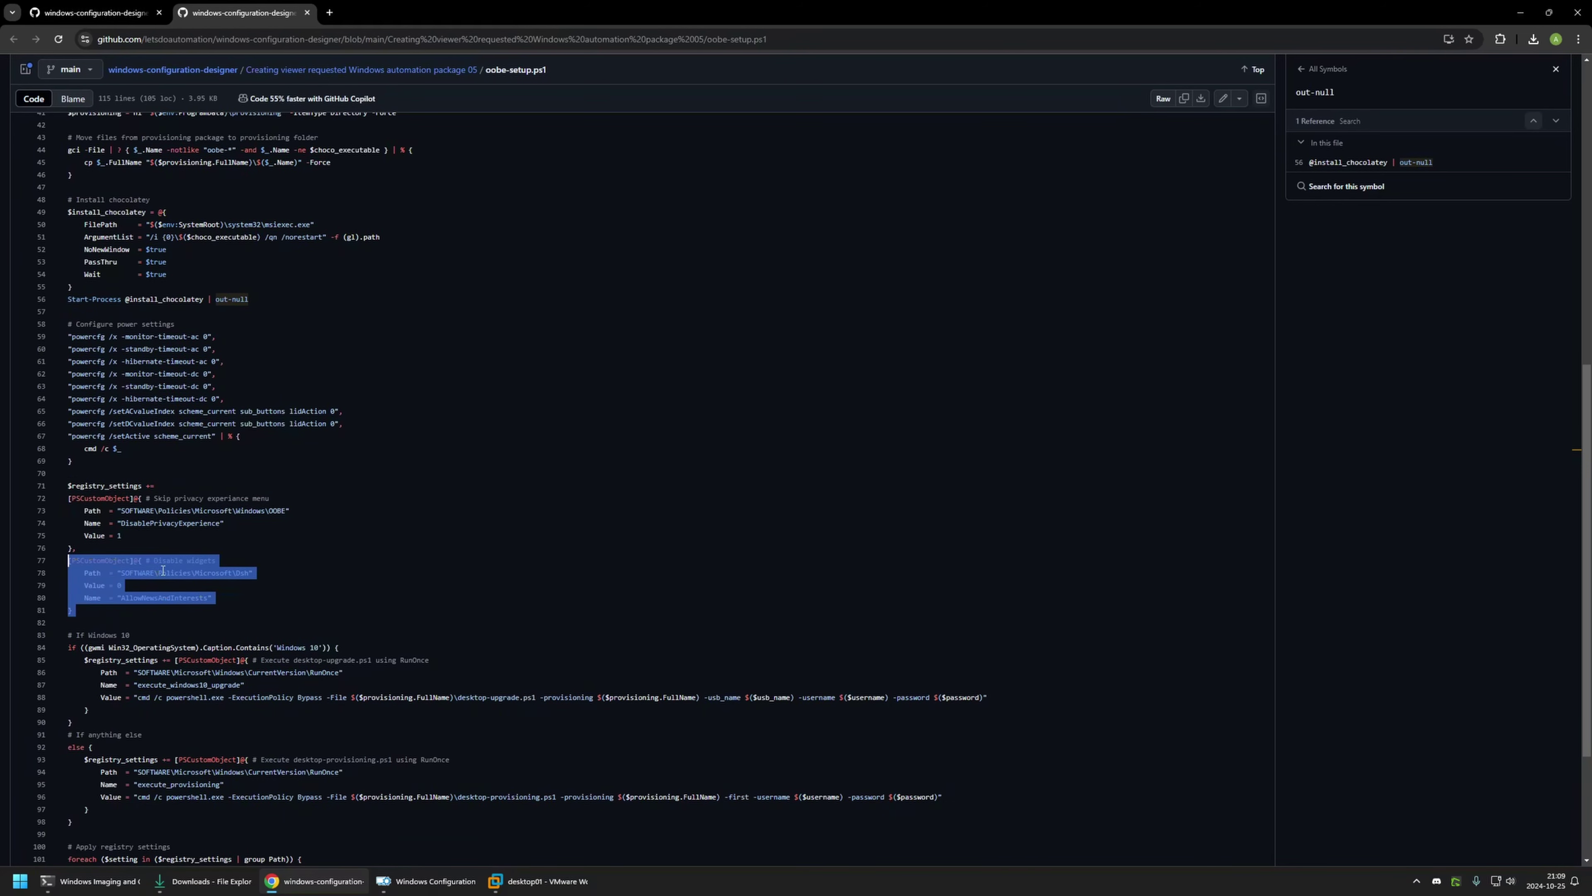
{"action": "scroll", "coordinate": [137, 586], "scroll_direction": "down", "scroll_amount": 2}
{"action": "left_click", "coordinate": [347, 523]}
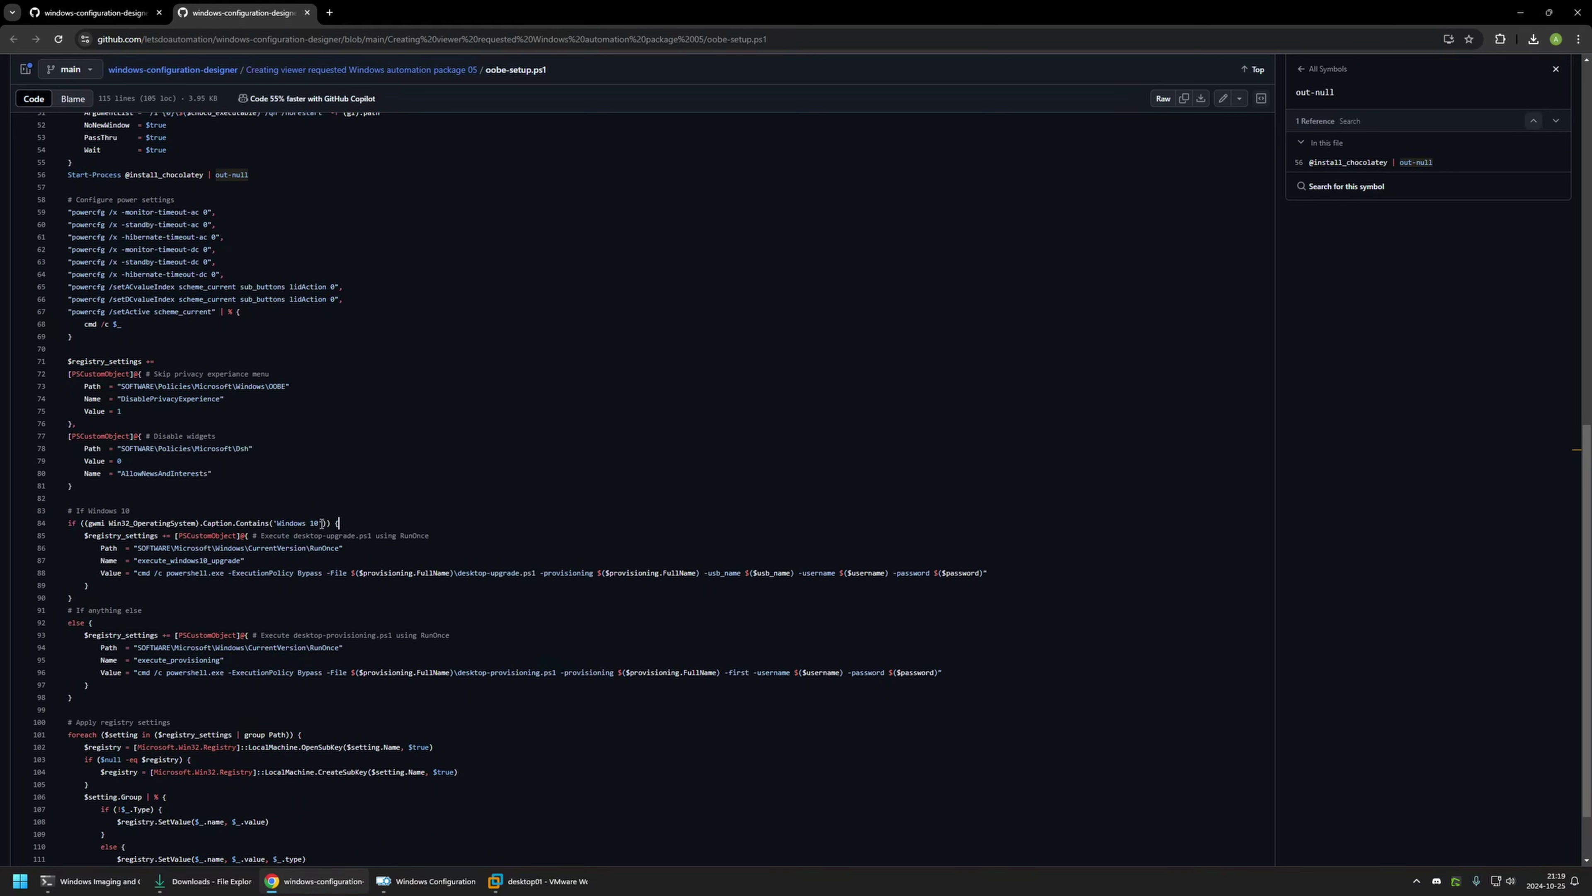
Review the RunOnce blocks launching desktop-upgrade.ps1 on Windows 10 and desktop-provisioning.ps1 otherwise
{"action": "left_click_drag", "start_coordinate": [91, 587], "coordinate": [80, 533]}
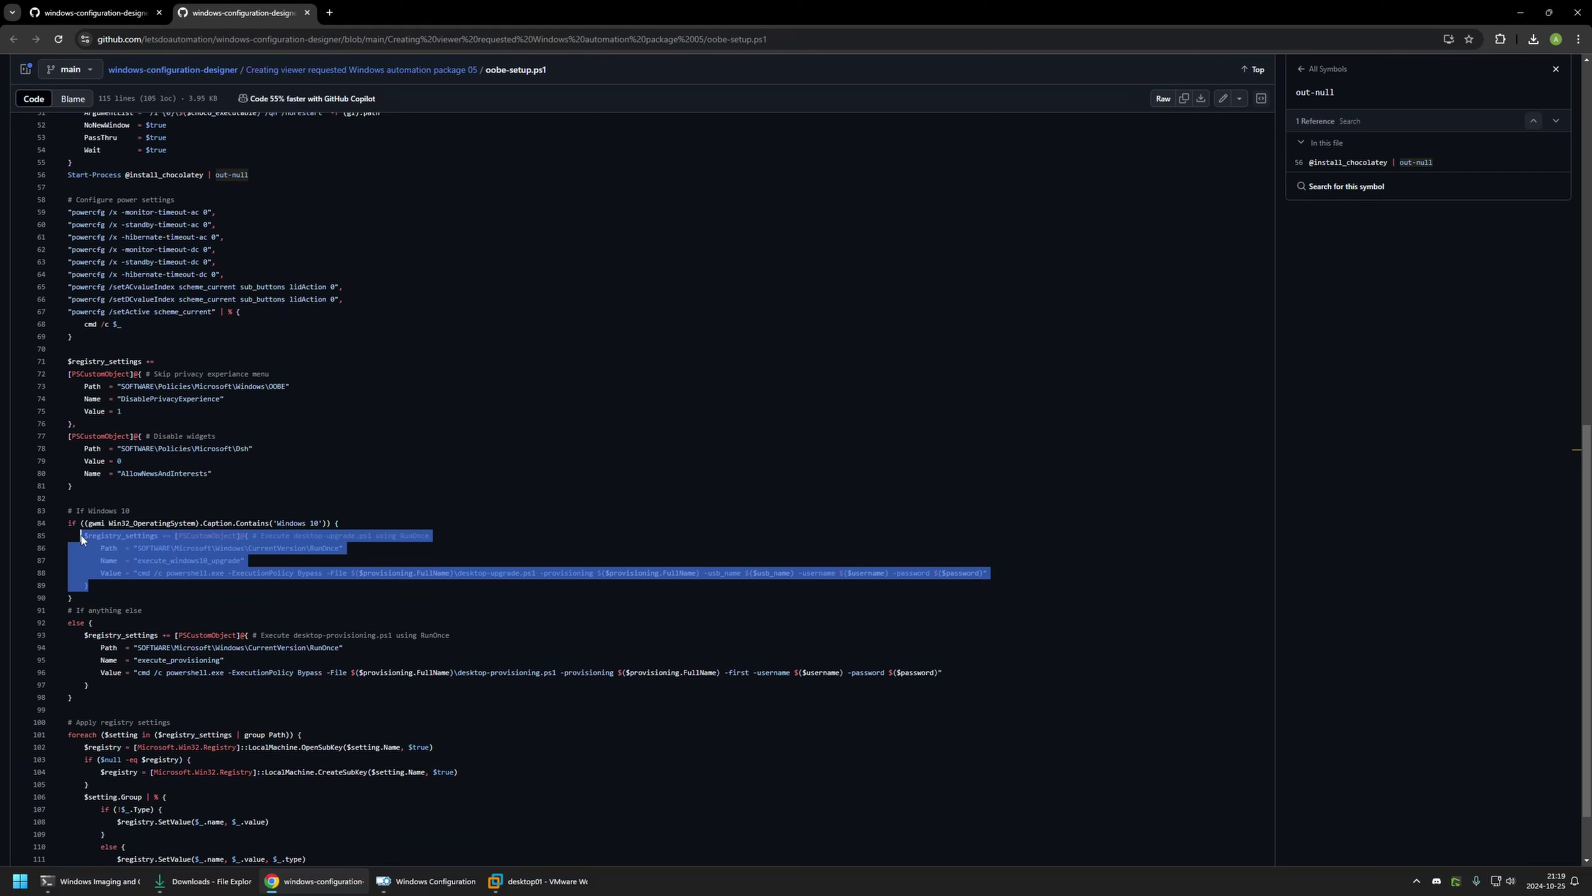
{"action": "left_click", "coordinate": [176, 549]}
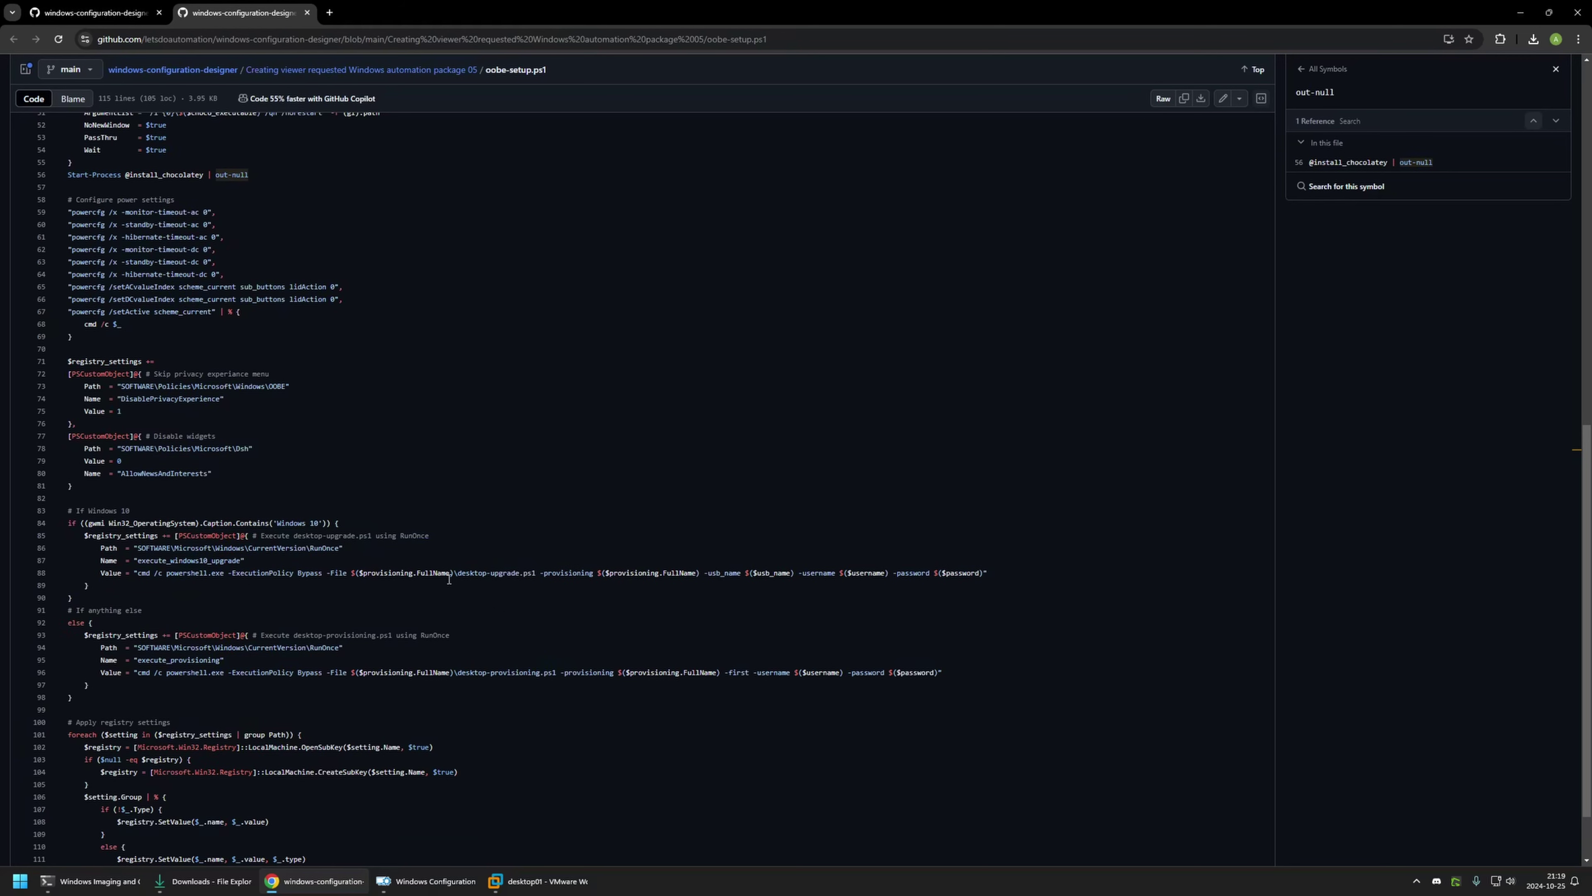
{"action": "left_click_drag", "start_coordinate": [453, 572], "coordinate": [537, 576]}
{"action": "left_click", "coordinate": [300, 642]}
{"action": "left_click_drag", "start_coordinate": [89, 685], "coordinate": [70, 634]}
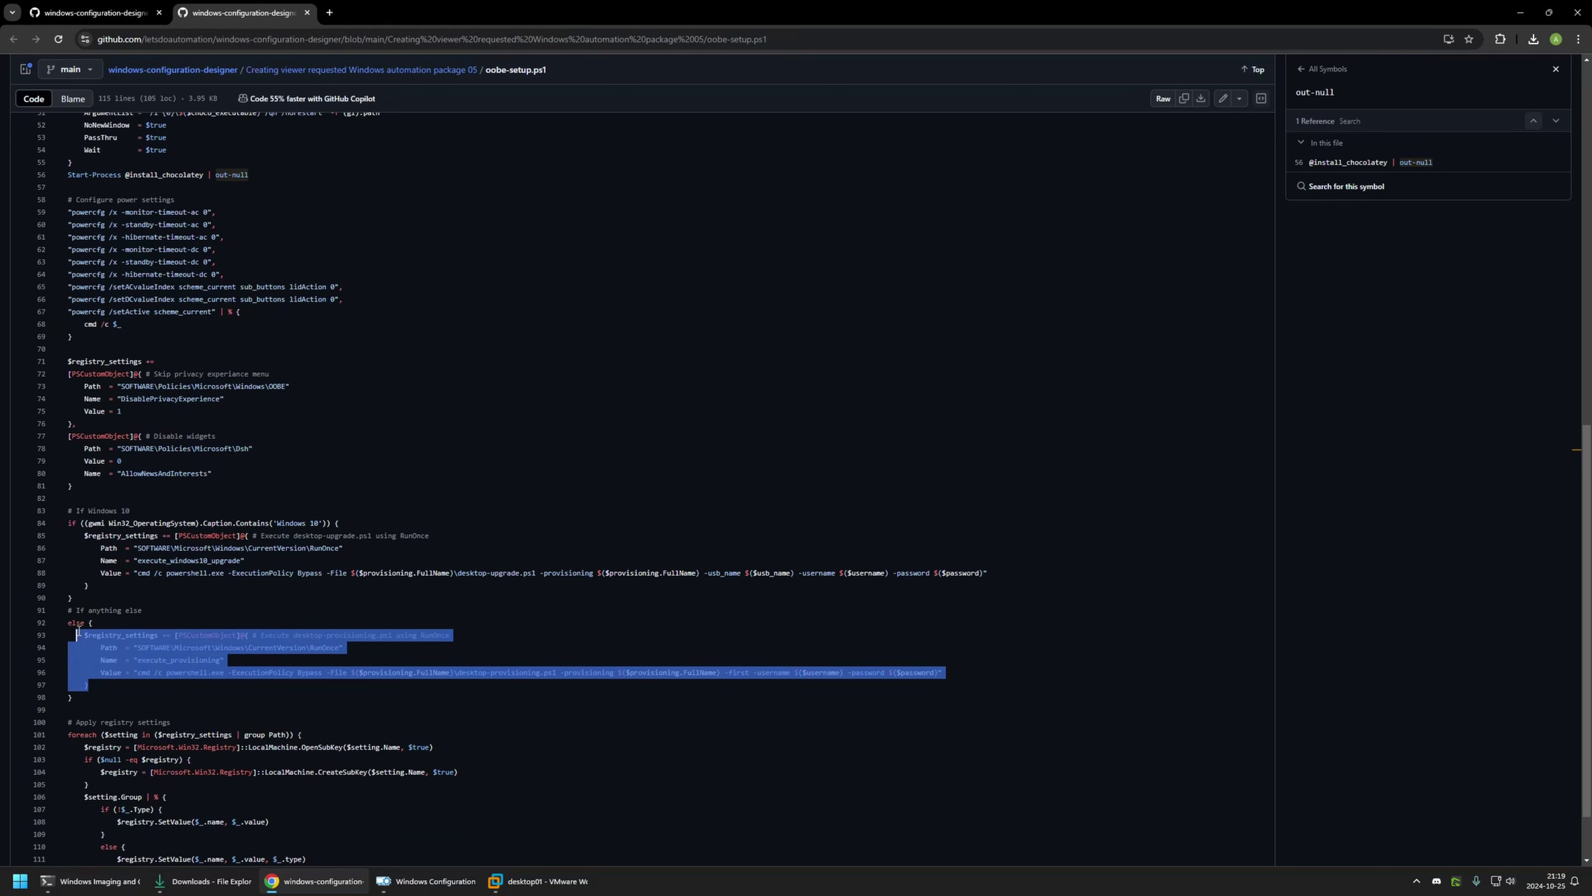
{"action": "left_click", "coordinate": [260, 647]}
{"action": "left_click_drag", "start_coordinate": [314, 649], "coordinate": [331, 649]}
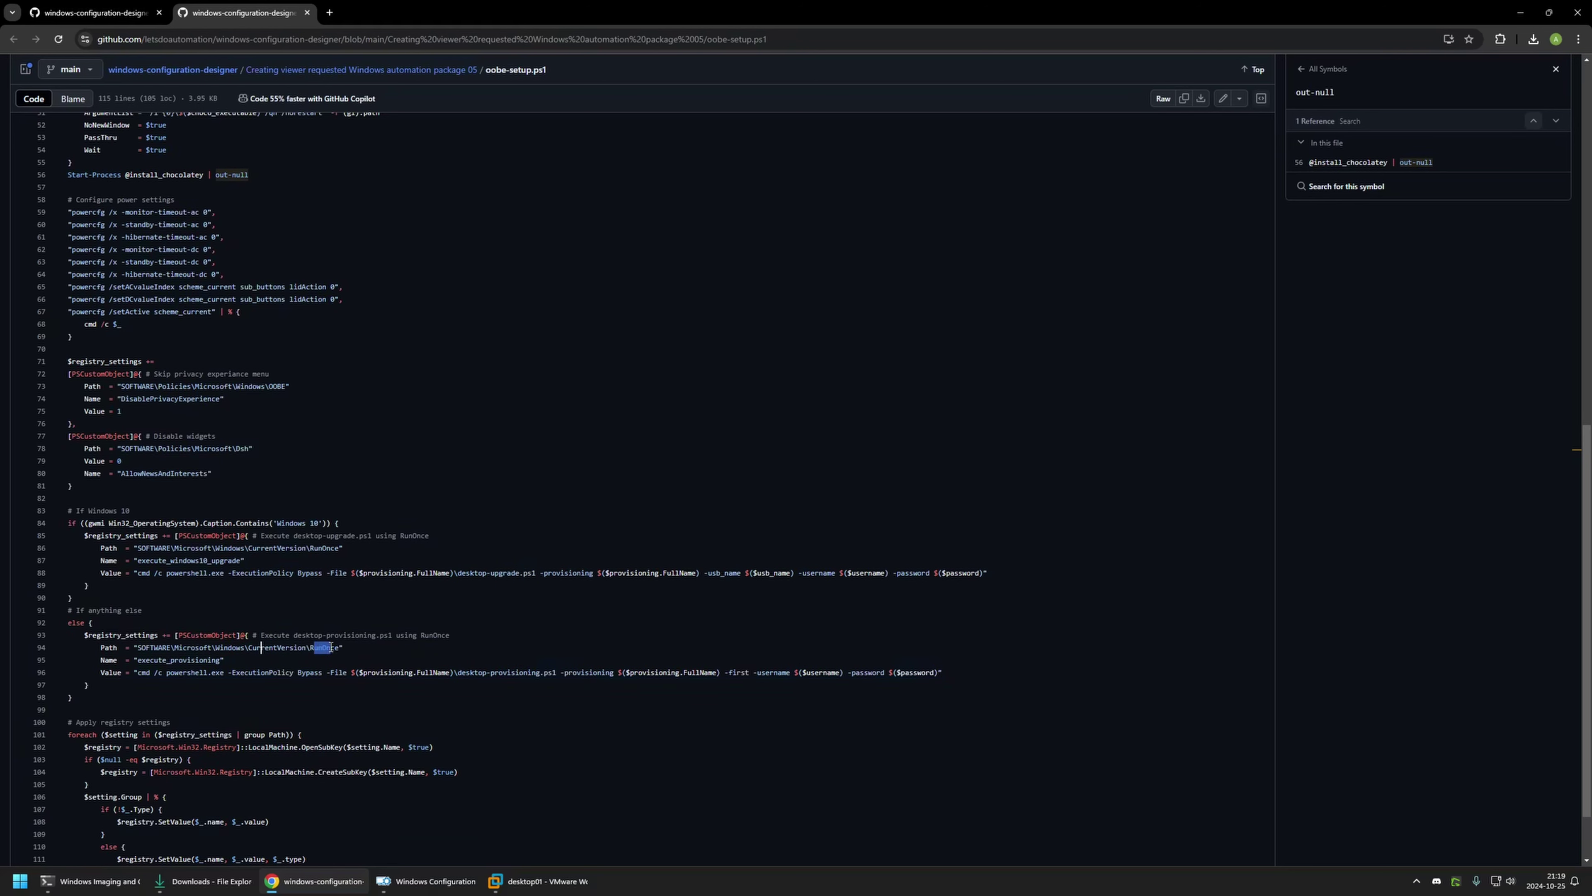
{"action": "left_click", "coordinate": [407, 654]}
{"action": "left_click_drag", "start_coordinate": [454, 672], "coordinate": [543, 672]}
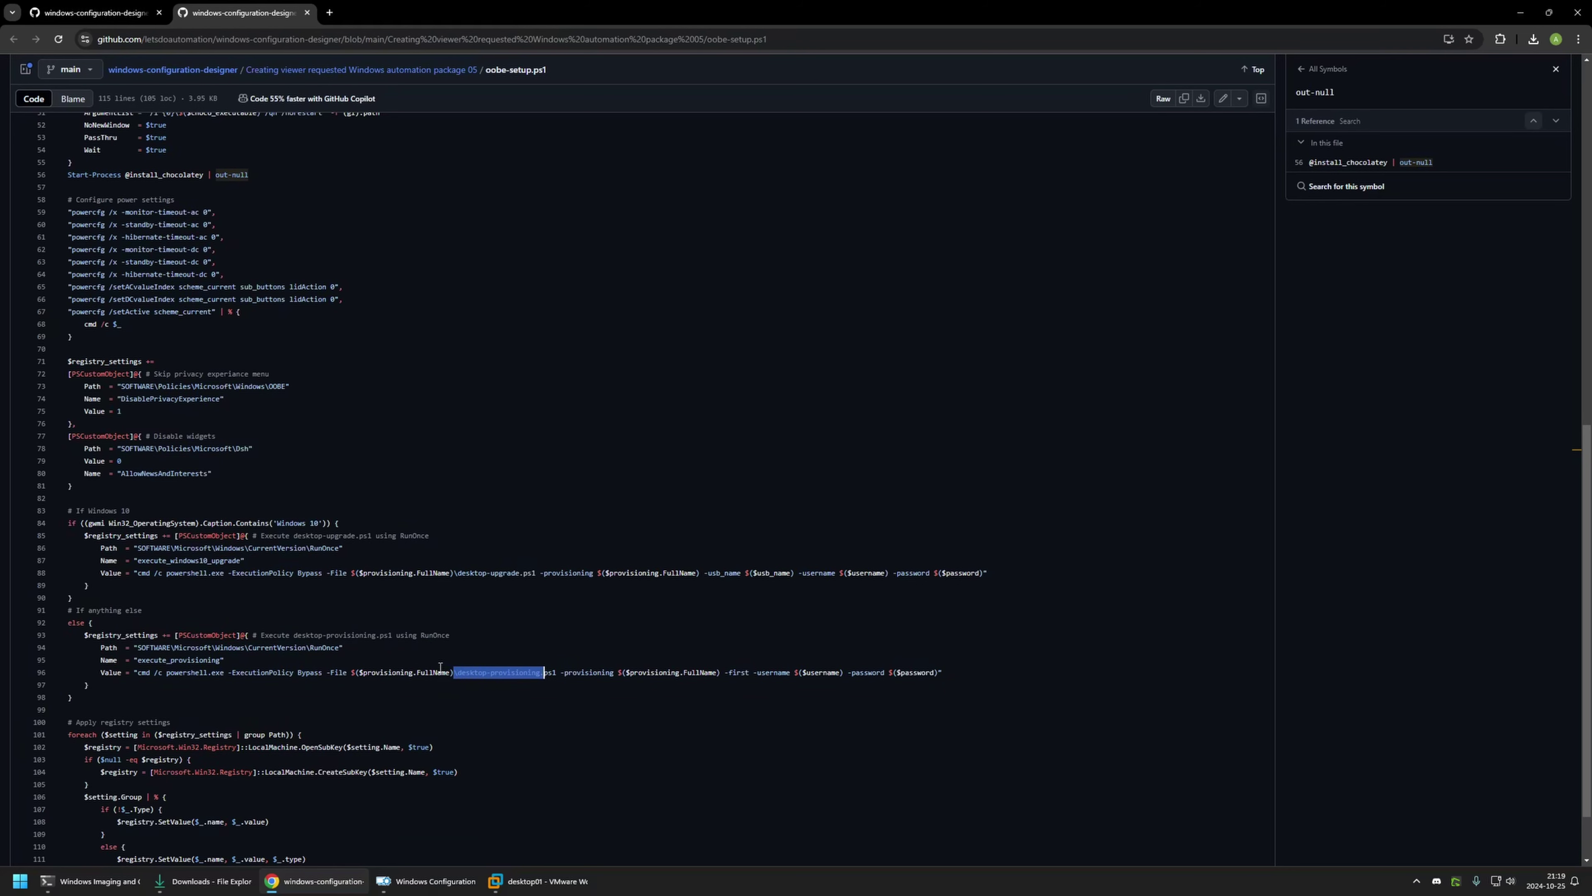
Review the final registry-applying block and download the raw oobe-setup.ps1
{"action": "scroll", "coordinate": [251, 721], "scroll_direction": "down", "scroll_amount": 2}
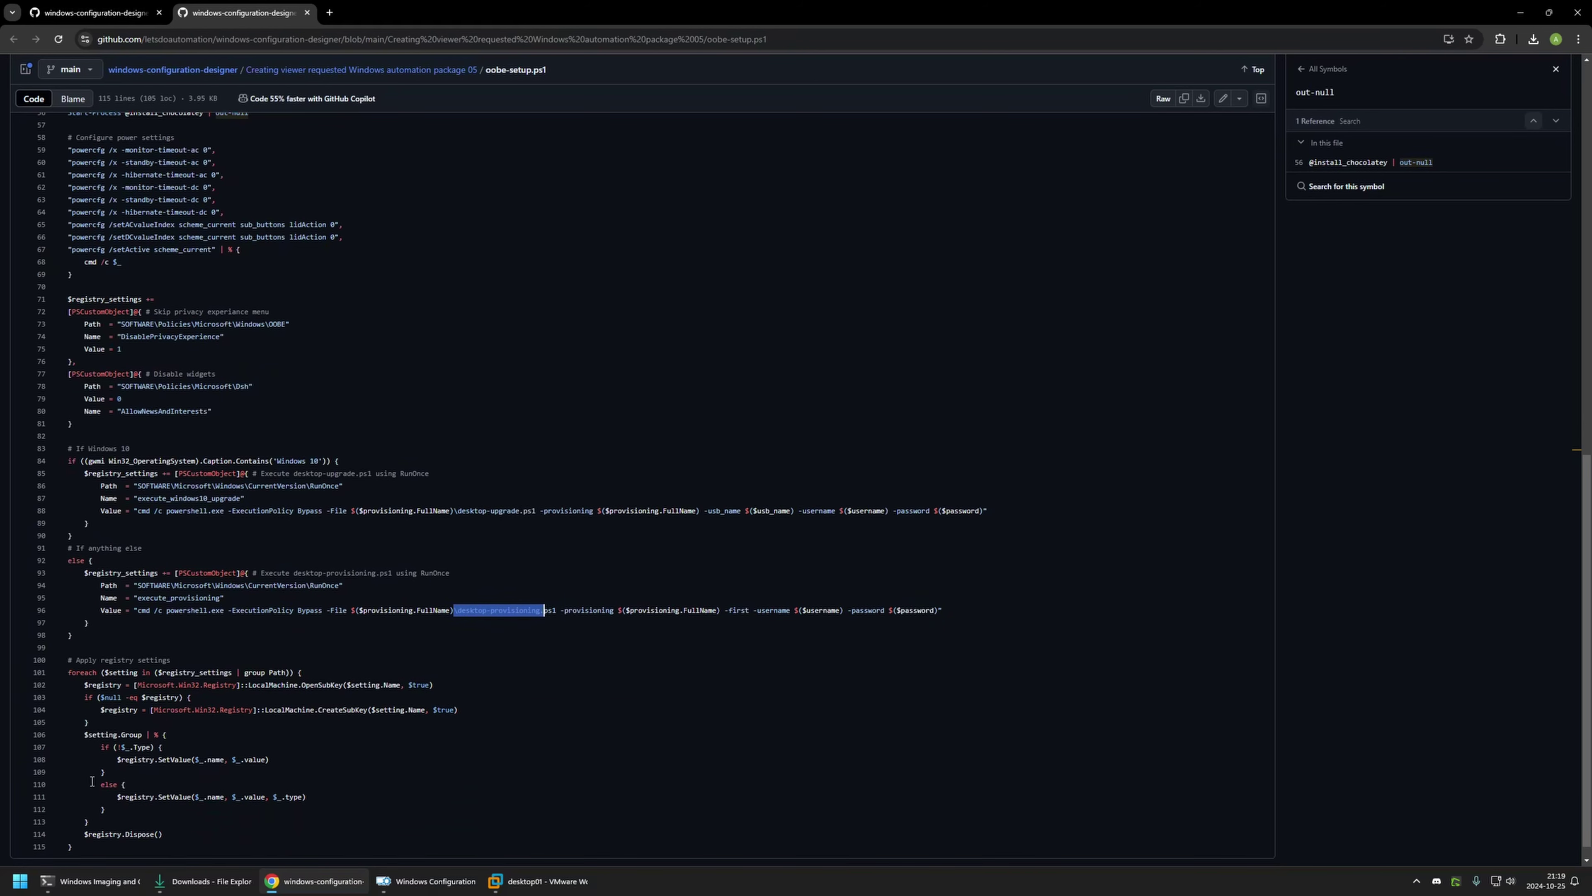
{"action": "left_click_drag", "start_coordinate": [81, 842], "coordinate": [70, 660]}
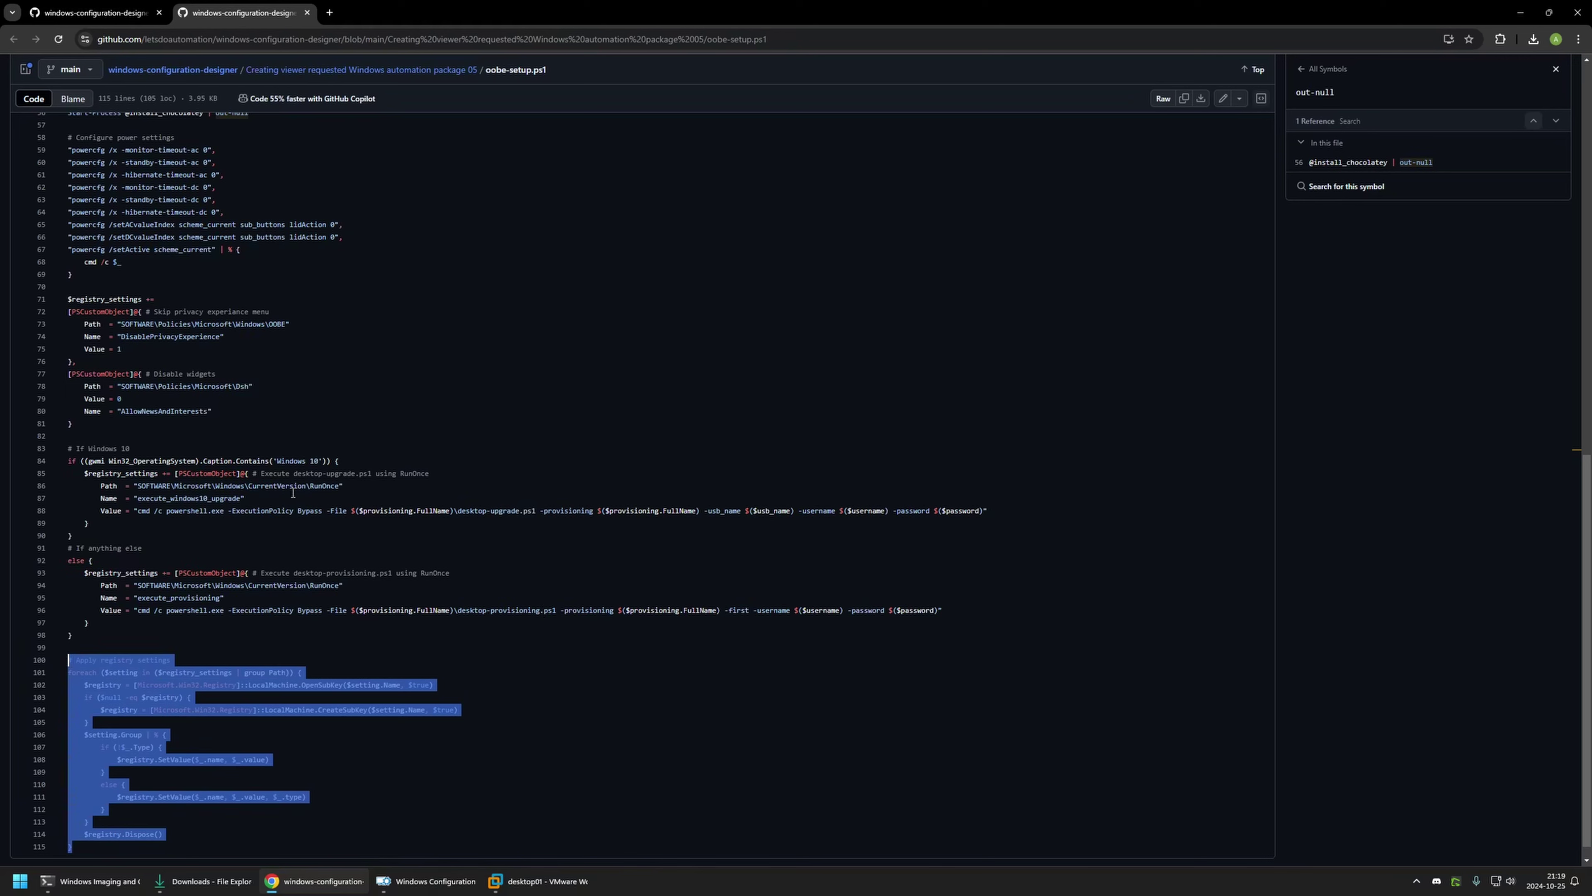
{"action": "left_click", "coordinate": [445, 469]}
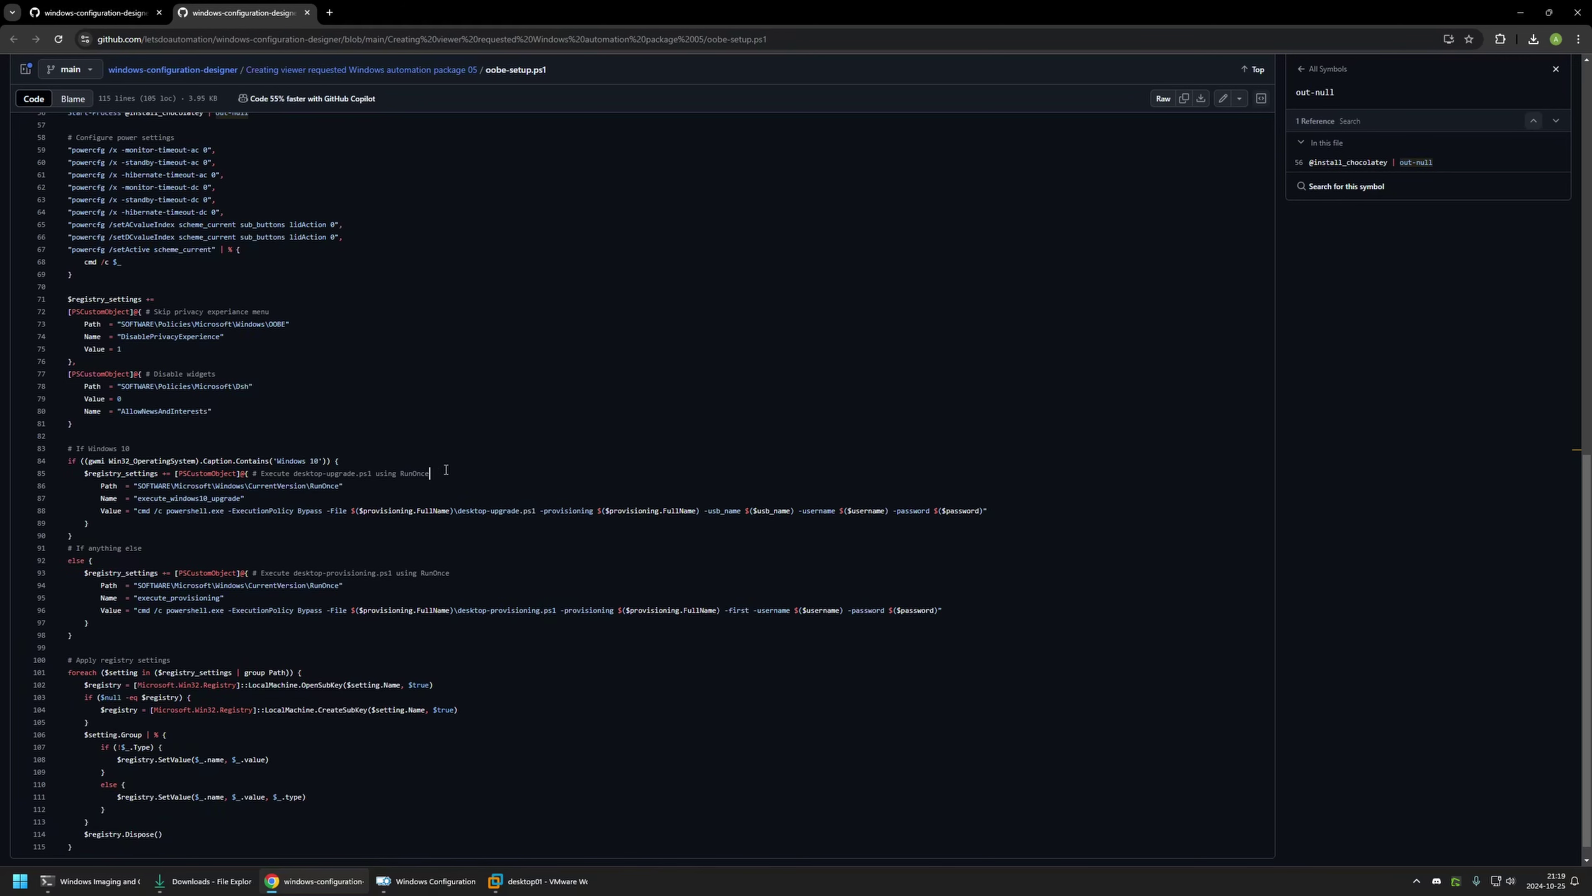
{"action": "left_click", "coordinate": [1201, 100]}
Open desktop-upgrade.ps1 and review its USB drive letter and compatibility check blocks
{"action": "left_click", "coordinate": [307, 13]}
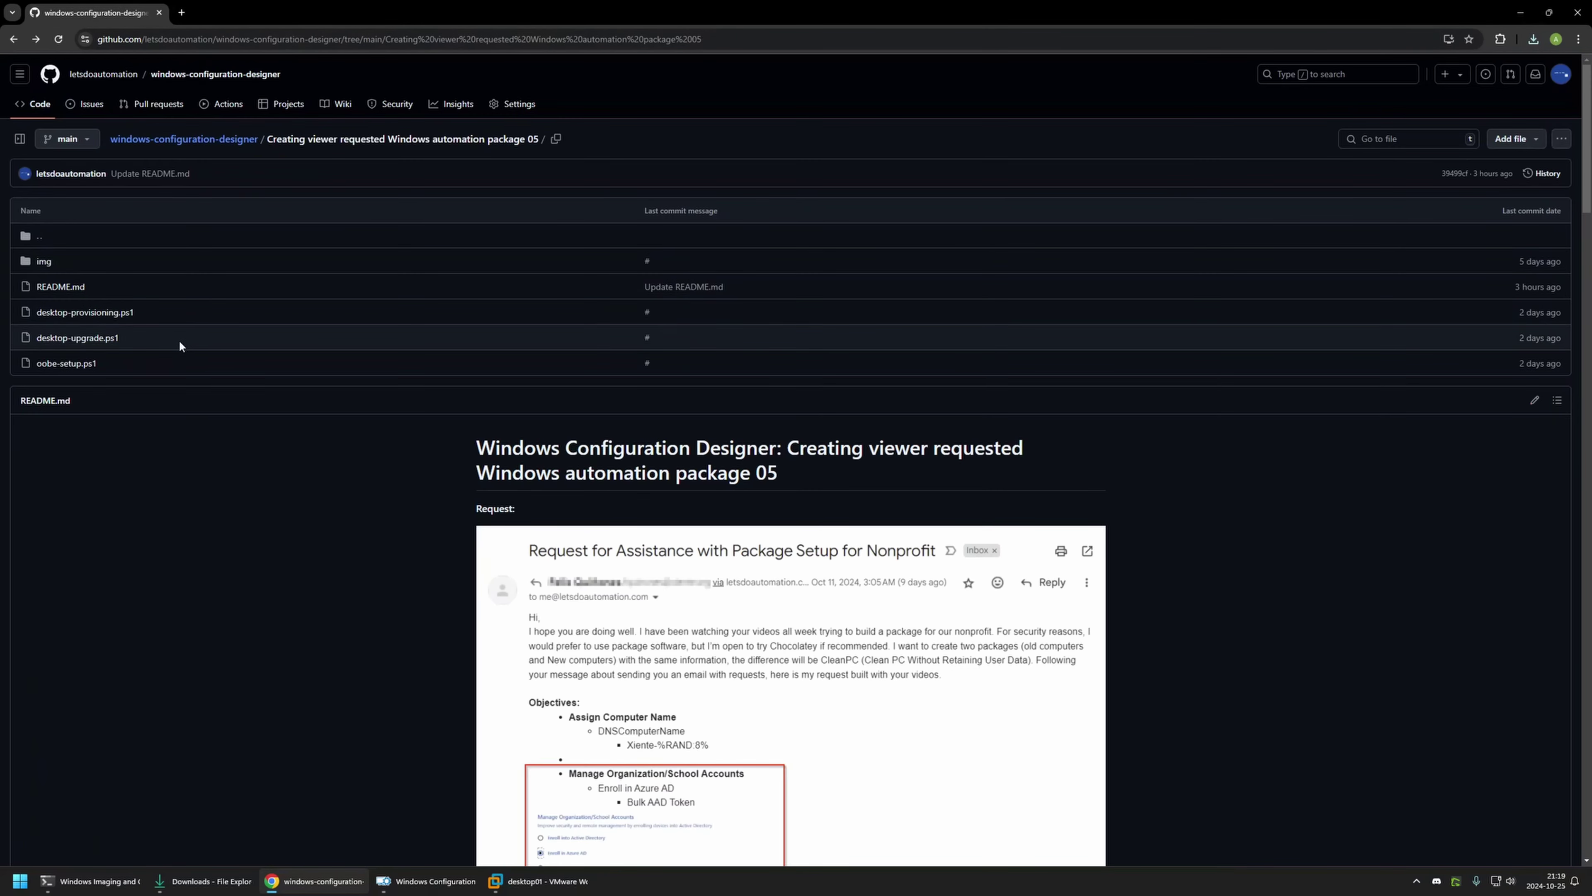
{"action": "left_click", "coordinate": [111, 339]}
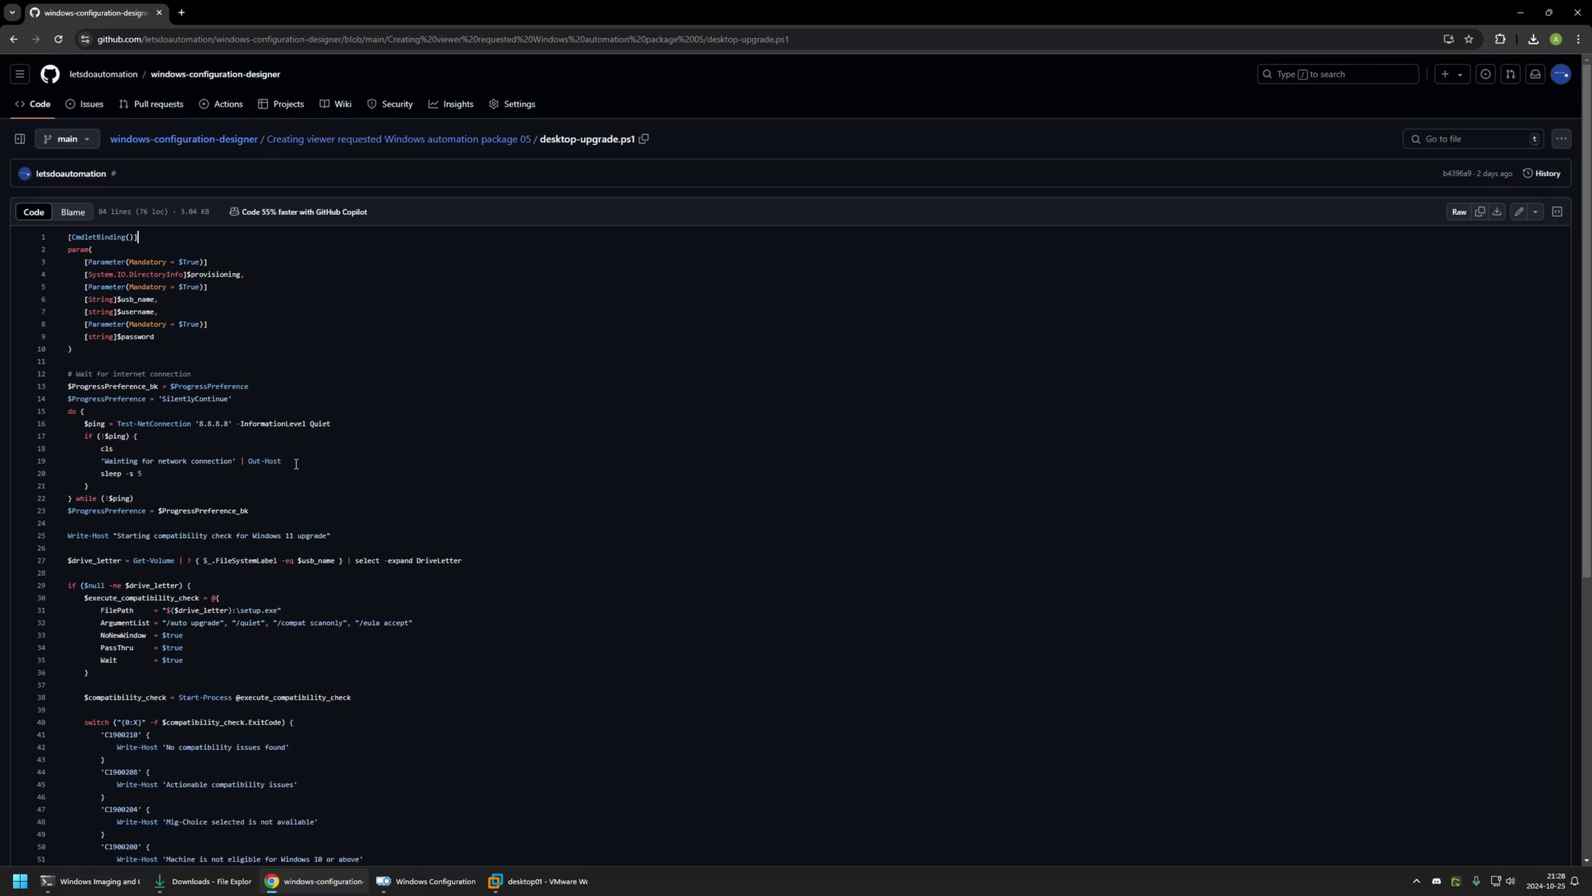
{"action": "left_click_drag", "start_coordinate": [266, 513], "coordinate": [67, 375]}
{"action": "scroll", "coordinate": [189, 552], "scroll_direction": "down", "scroll_amount": 2}
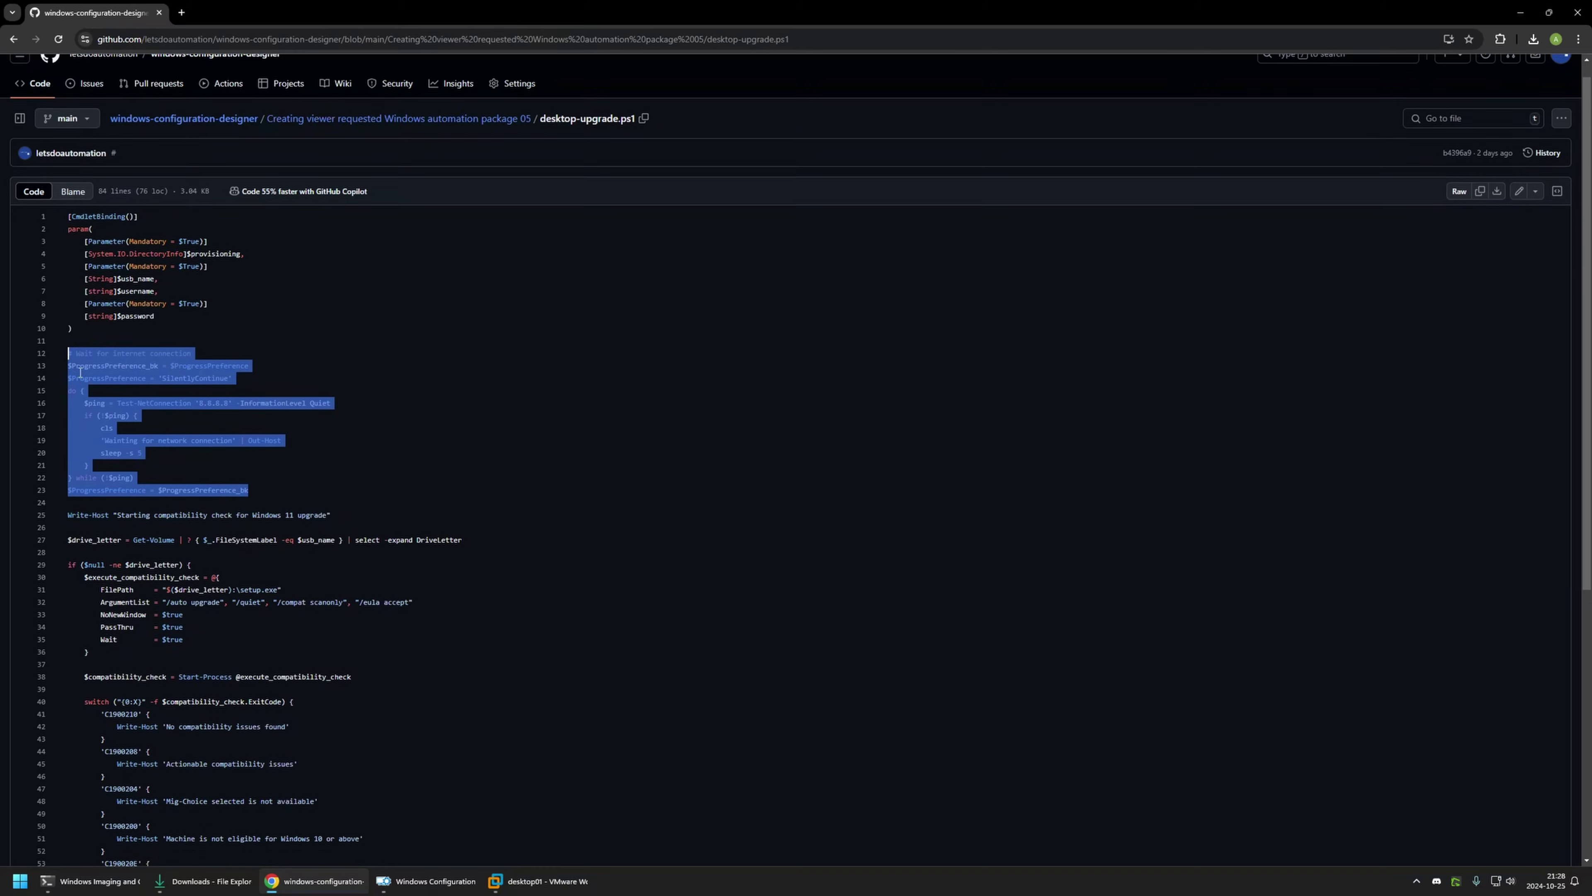
{"action": "left_click_drag", "start_coordinate": [482, 436], "coordinate": [70, 437]}
{"action": "left_click", "coordinate": [479, 439]}
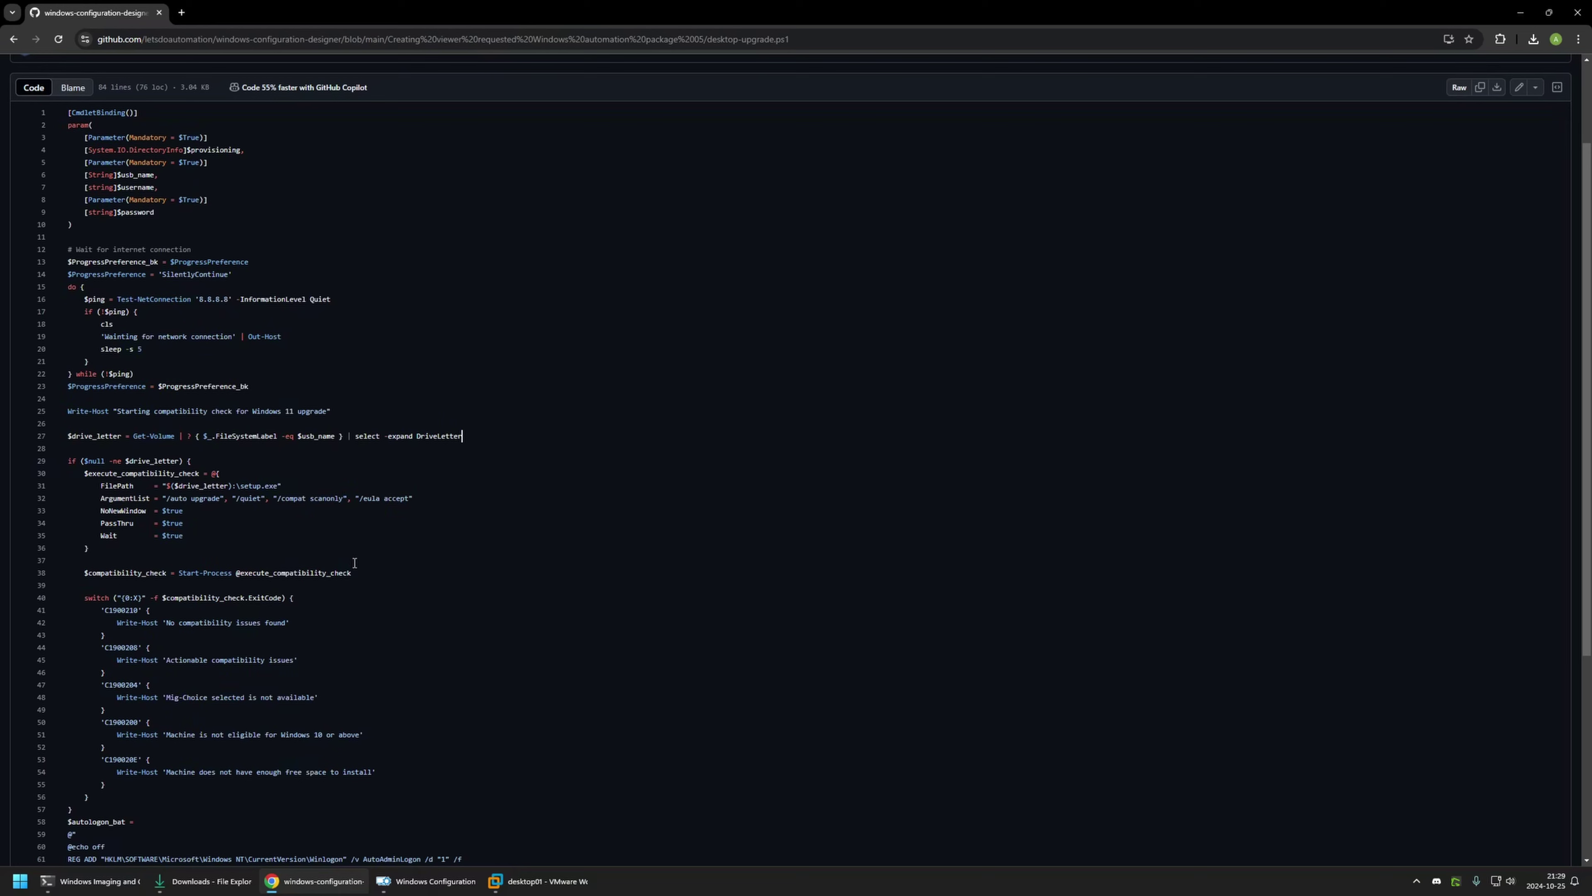
{"action": "left_click_drag", "start_coordinate": [366, 573], "coordinate": [70, 462]}
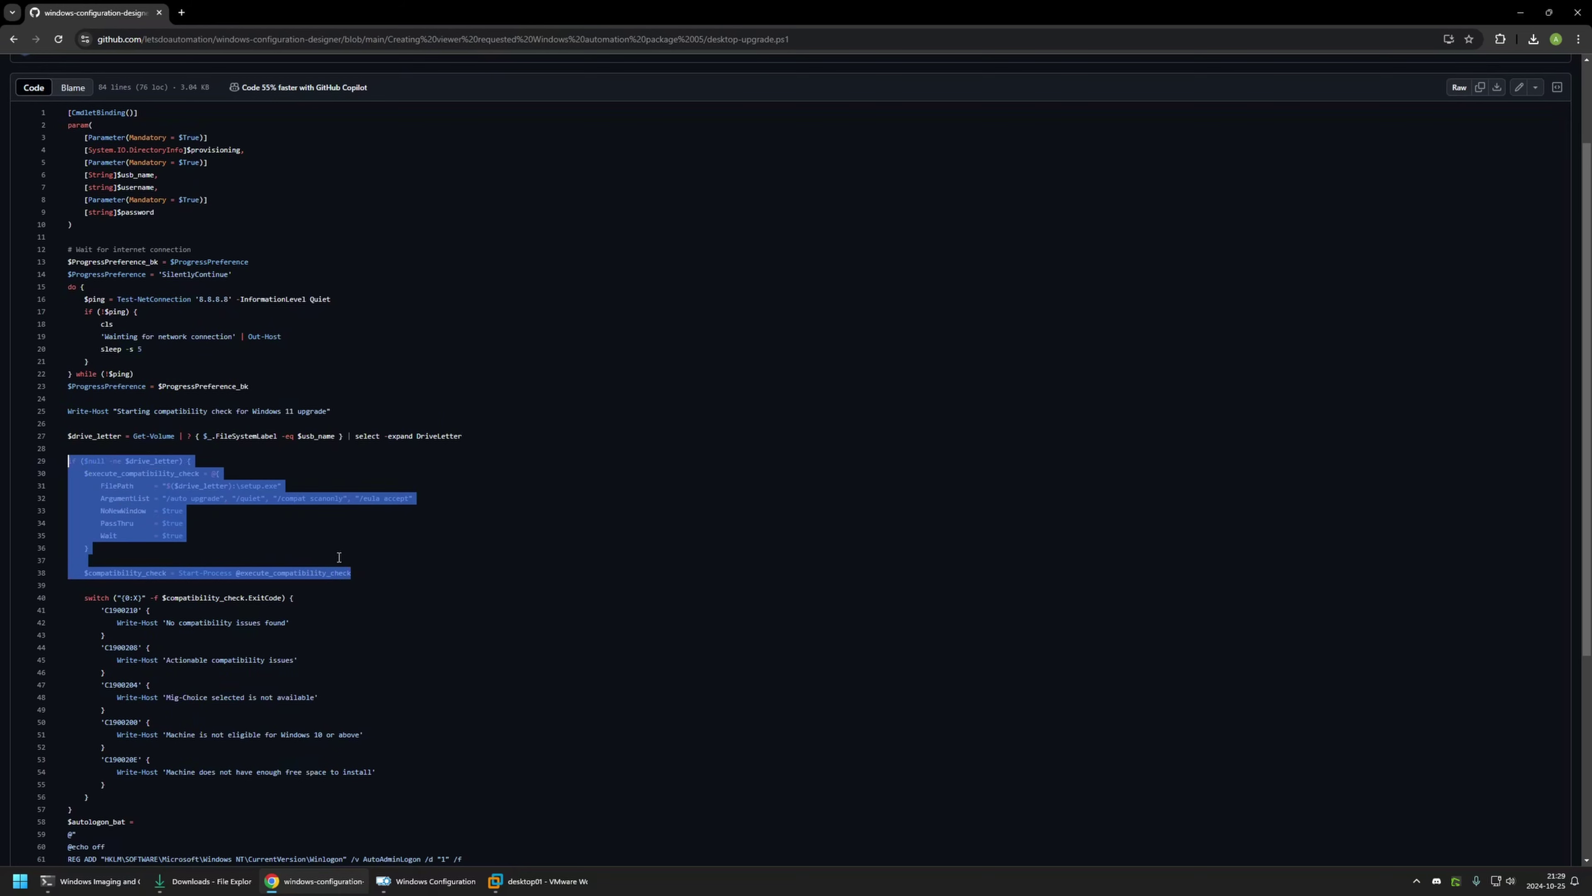
{"action": "left_click", "coordinate": [355, 573]}
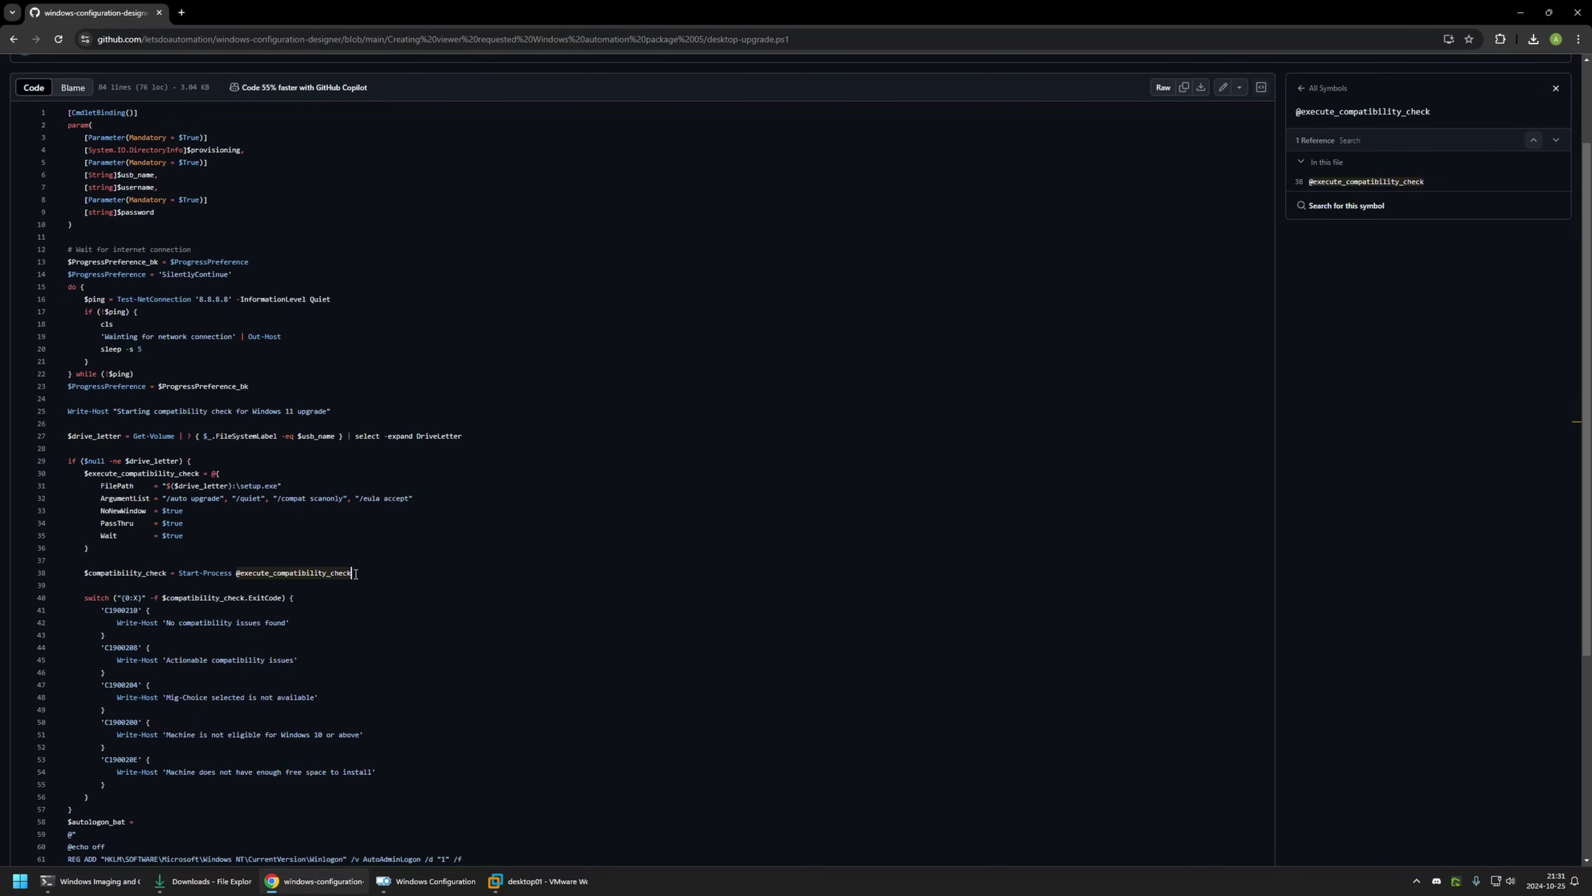
Review the autologon registry entries and the RunOnce call to desktop-provisioning.ps1
{"action": "left_click_drag", "start_coordinate": [373, 768], "coordinate": [110, 597]}
{"action": "scroll", "coordinate": [217, 495], "scroll_direction": "down", "scroll_amount": 2}
{"action": "scroll", "coordinate": [217, 495], "scroll_direction": "down", "scroll_amount": 3}
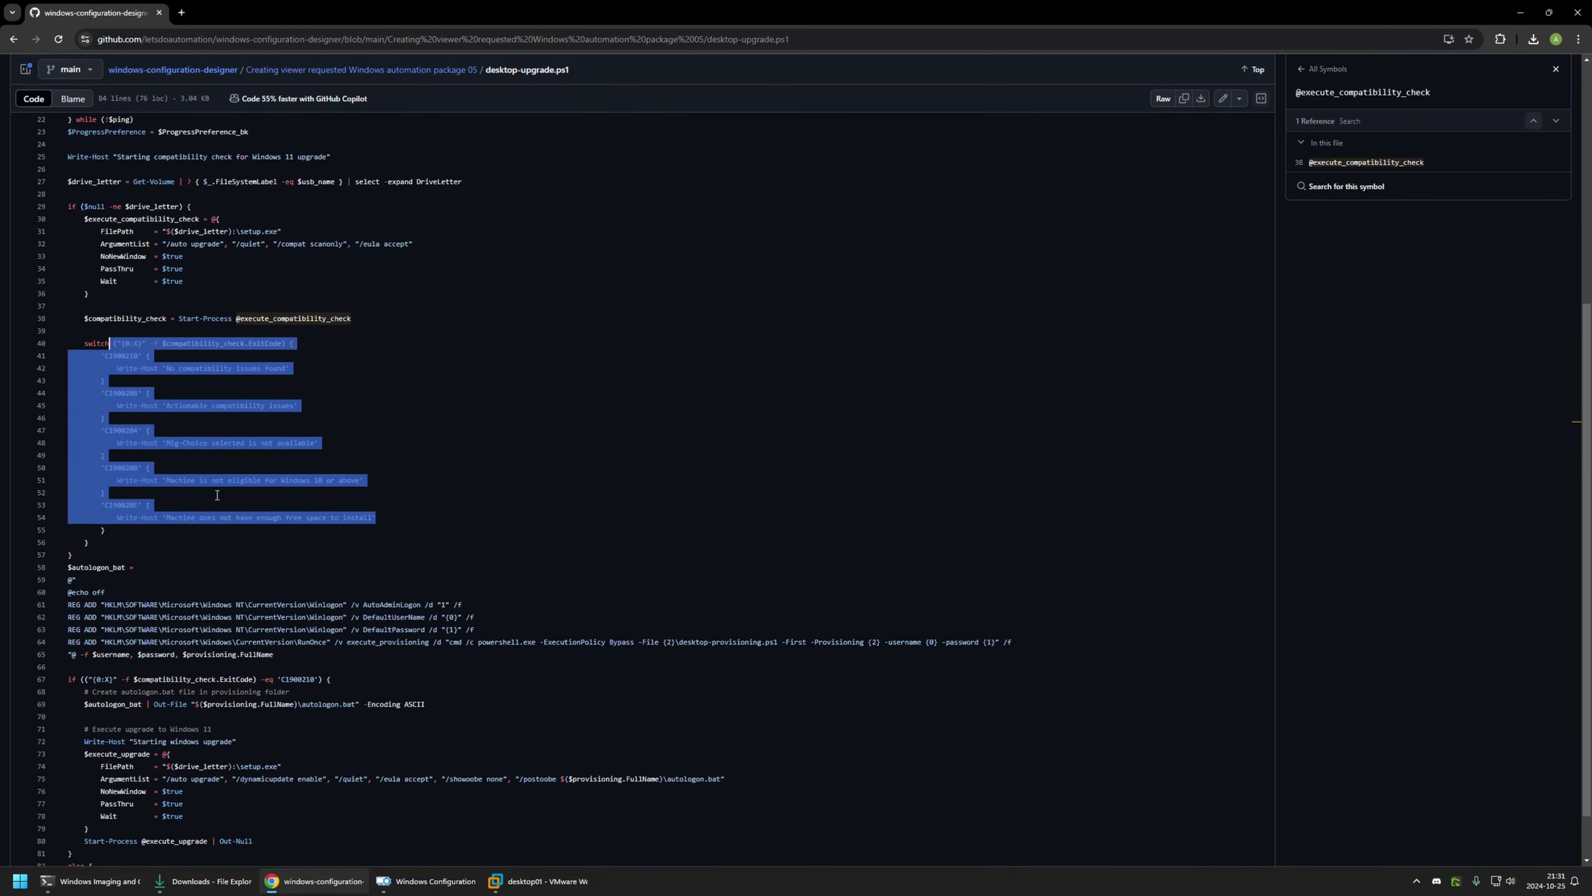
{"action": "left_click_drag", "start_coordinate": [273, 592], "coordinate": [66, 505]}
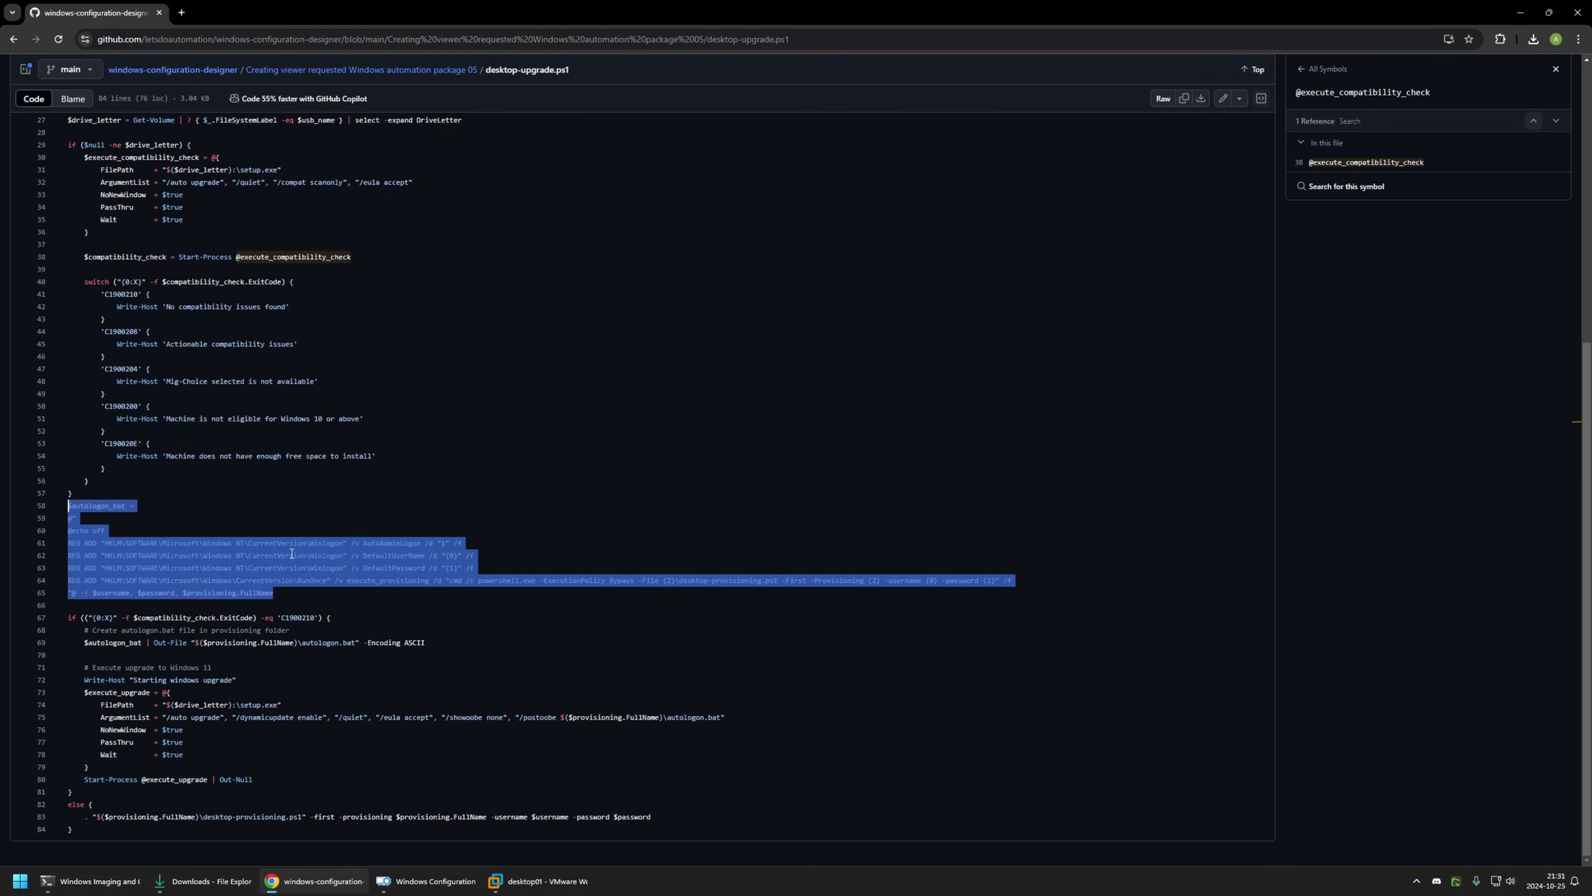
{"action": "left_click", "coordinate": [272, 544]}
{"action": "left_click_drag", "start_coordinate": [486, 580], "coordinate": [331, 543]}
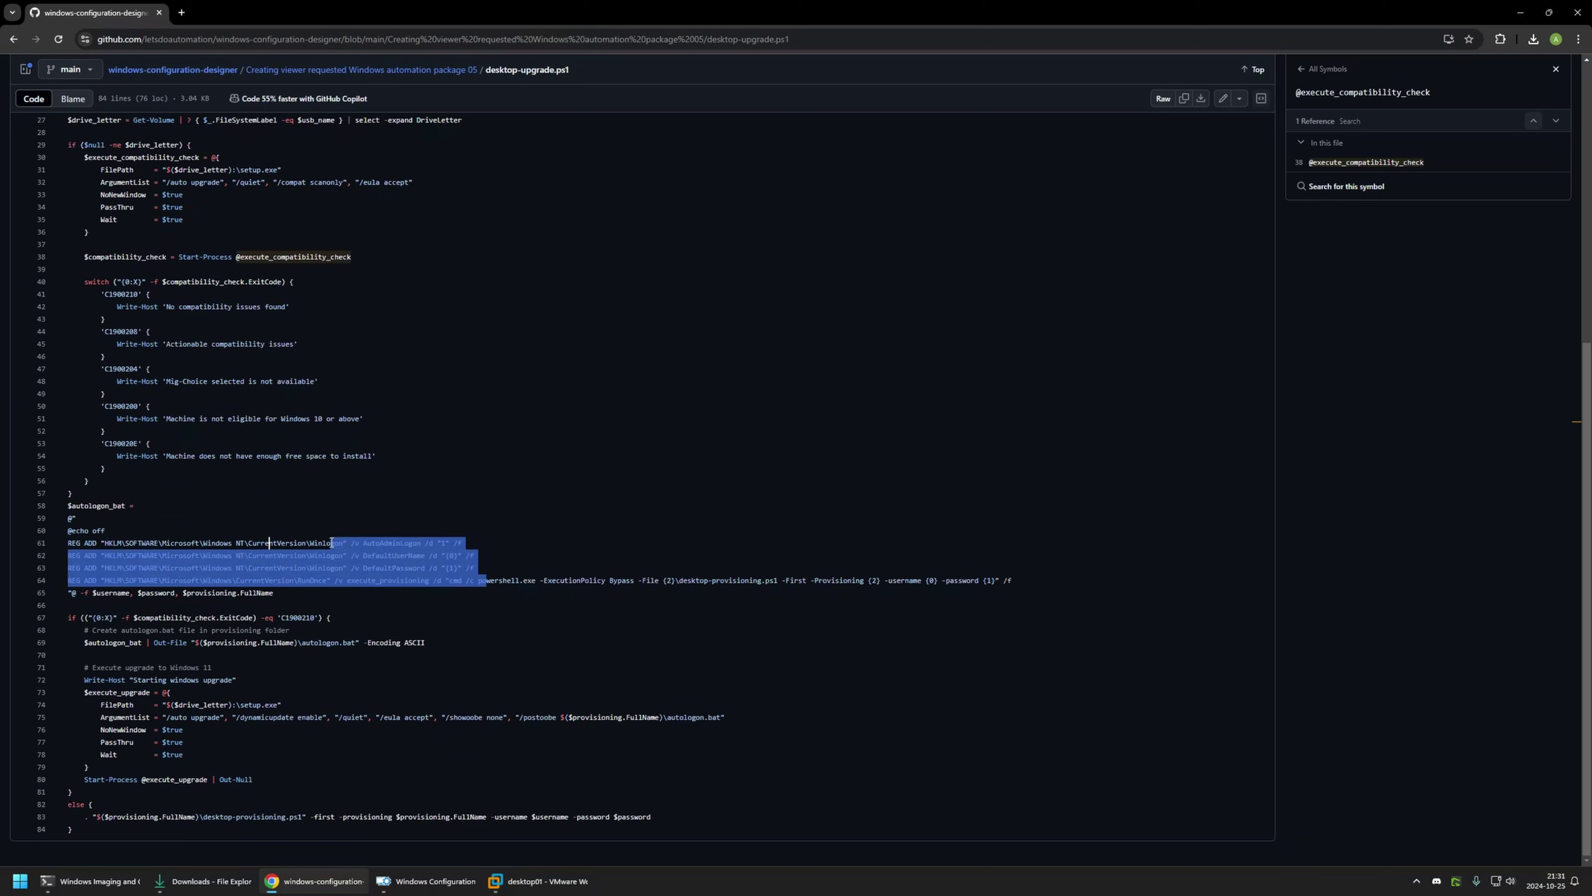
{"action": "left_click_drag", "start_coordinate": [478, 566], "coordinate": [384, 543]}
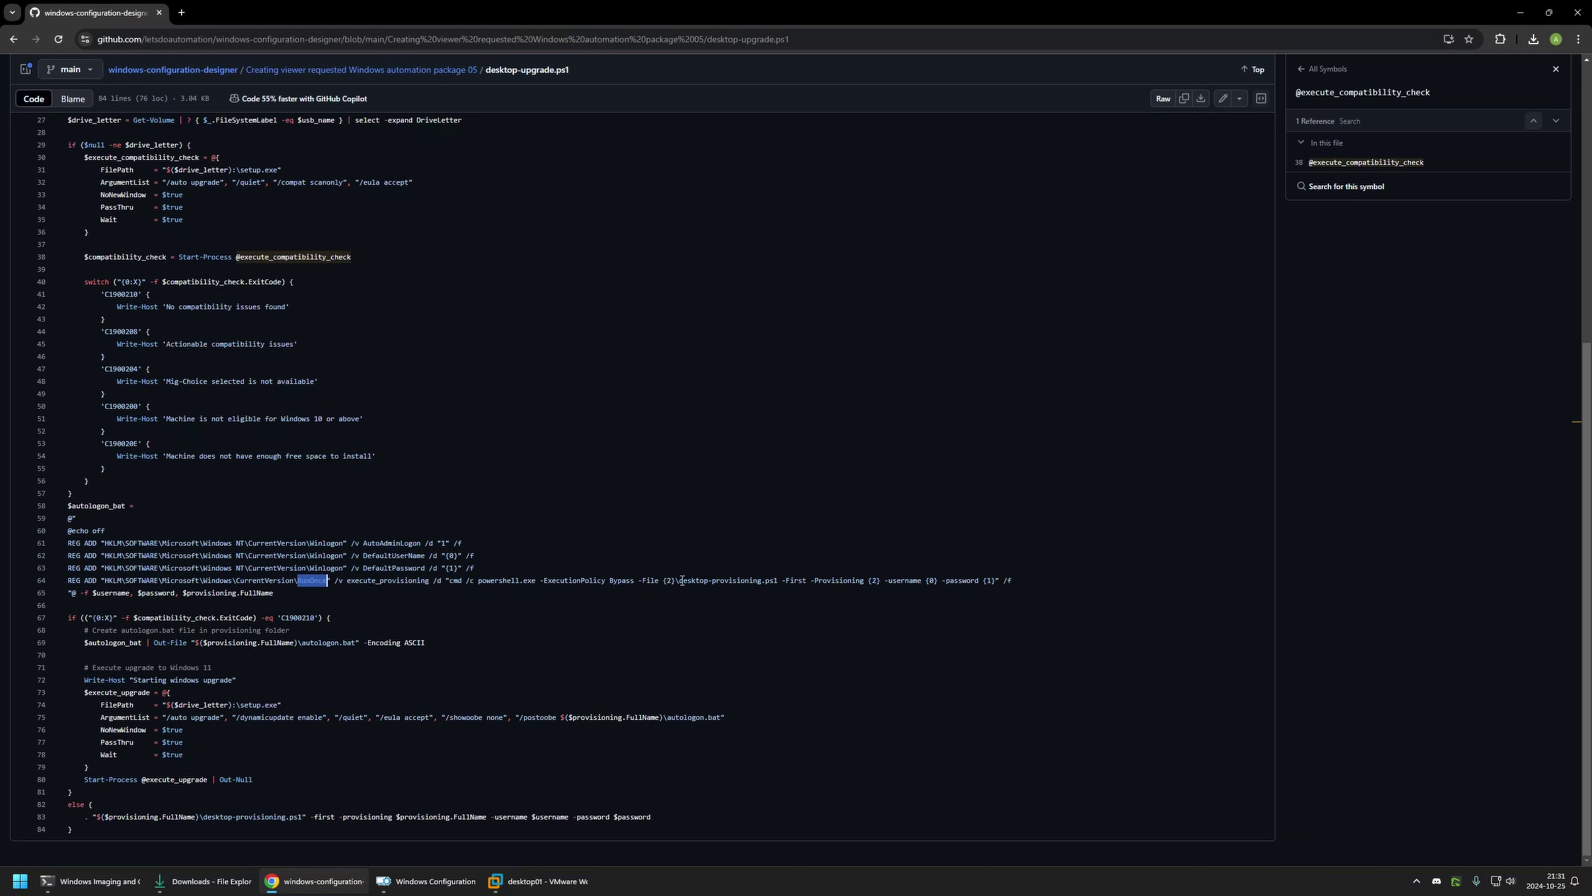
{"action": "left_click_drag", "start_coordinate": [675, 580], "coordinate": [783, 580]}
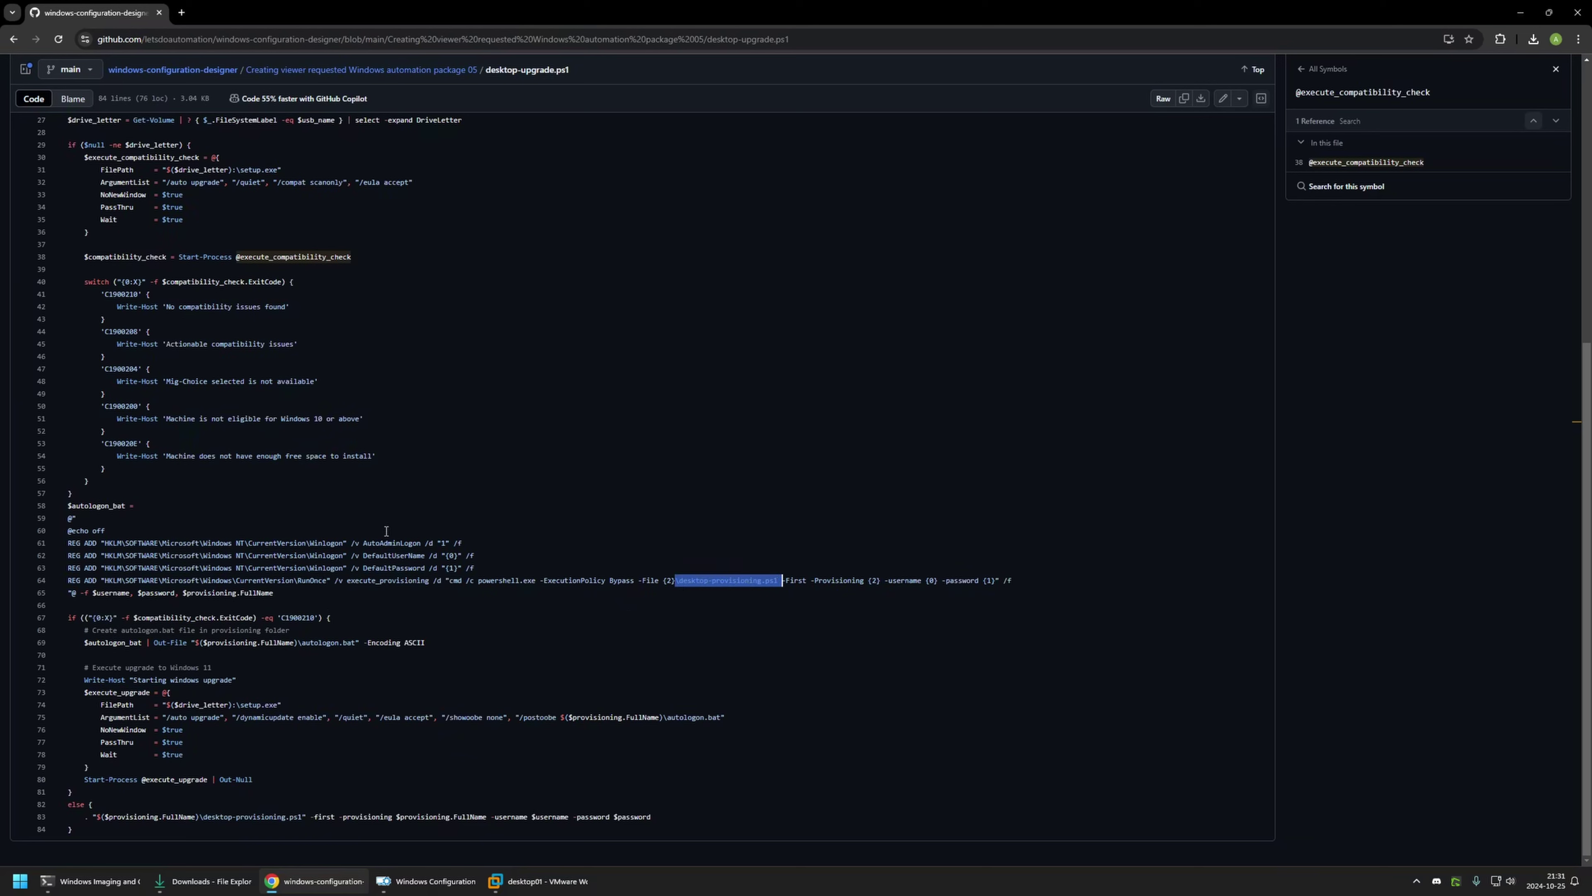
{"action": "left_click", "coordinate": [351, 593]}
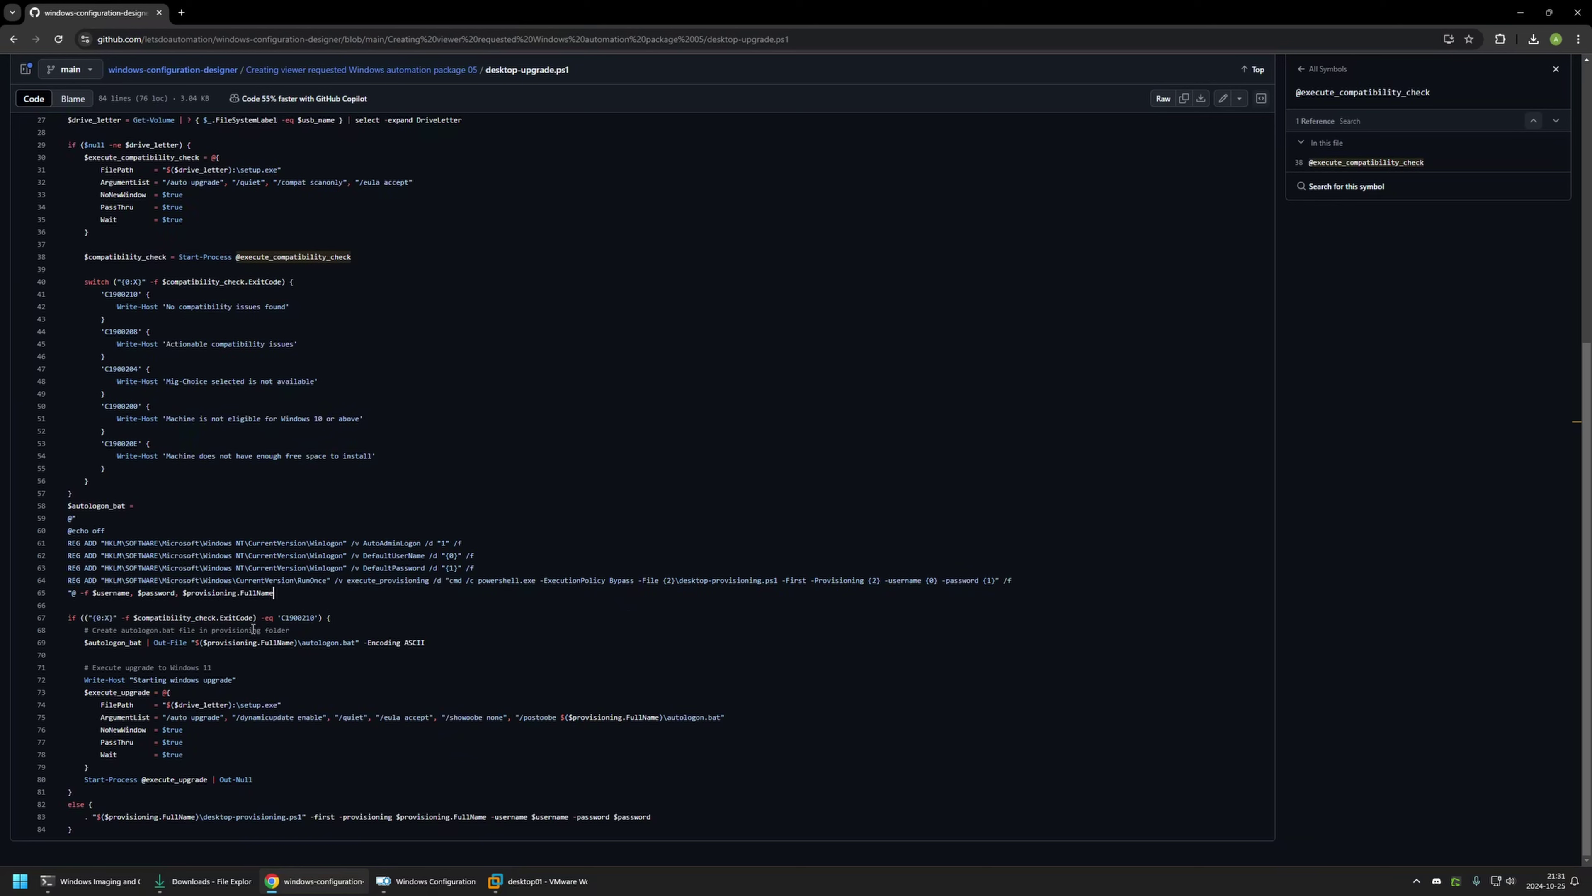
Review the autologon.bat, upgrade launch and fallback blocks, download the raw script, return to package 05
{"action": "left_click_drag", "start_coordinate": [274, 593], "coordinate": [67, 530]}
{"action": "left_click_drag", "start_coordinate": [81, 643], "coordinate": [400, 642]}
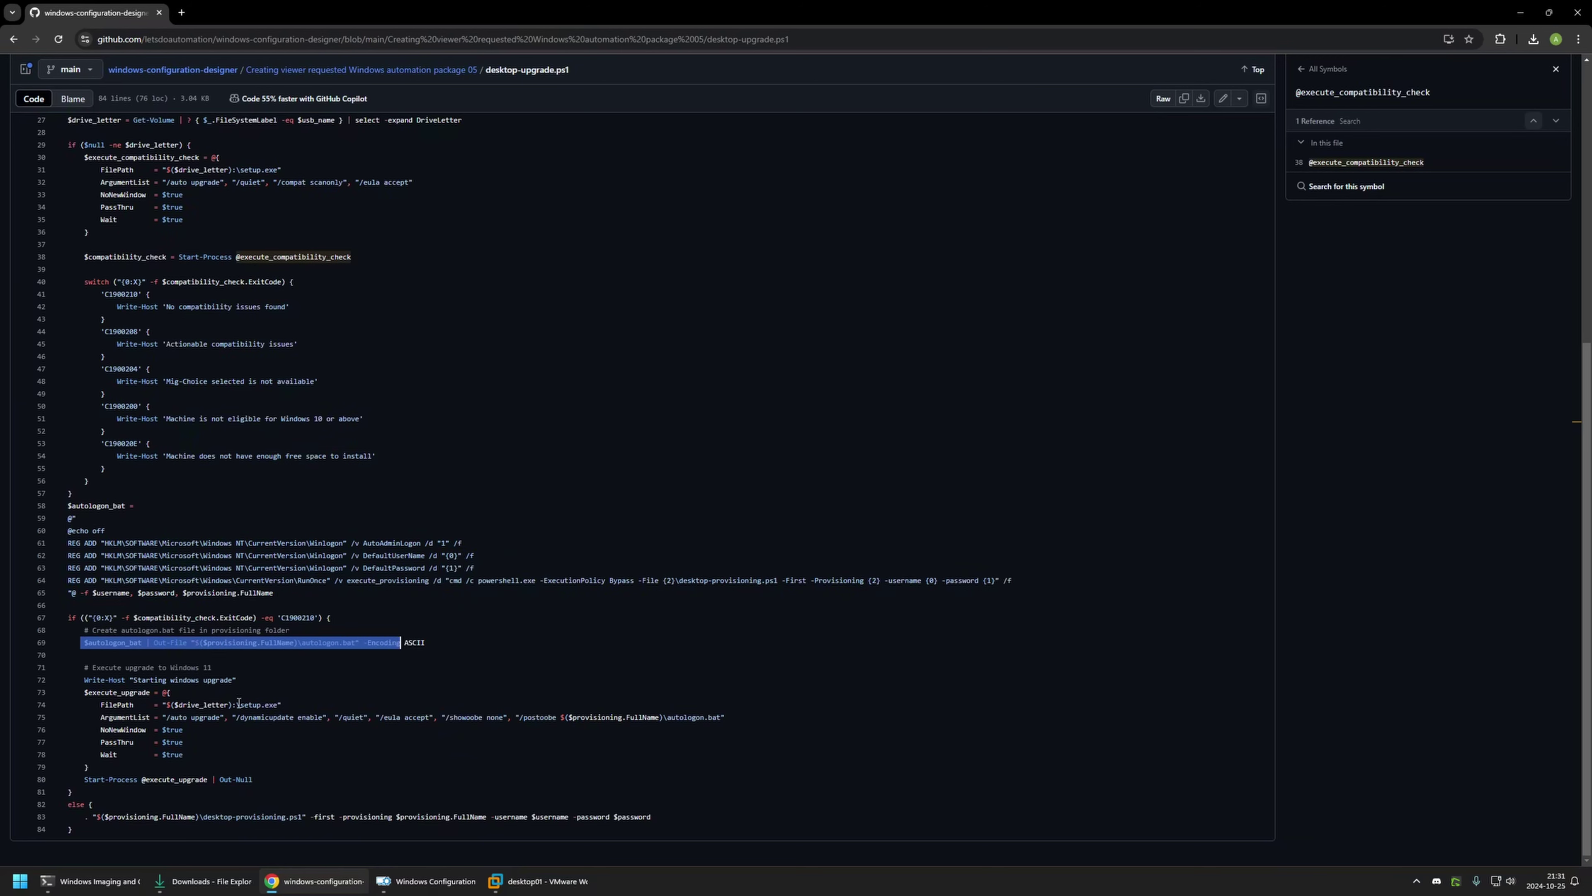
{"action": "left_click_drag", "start_coordinate": [252, 779], "coordinate": [87, 682]}
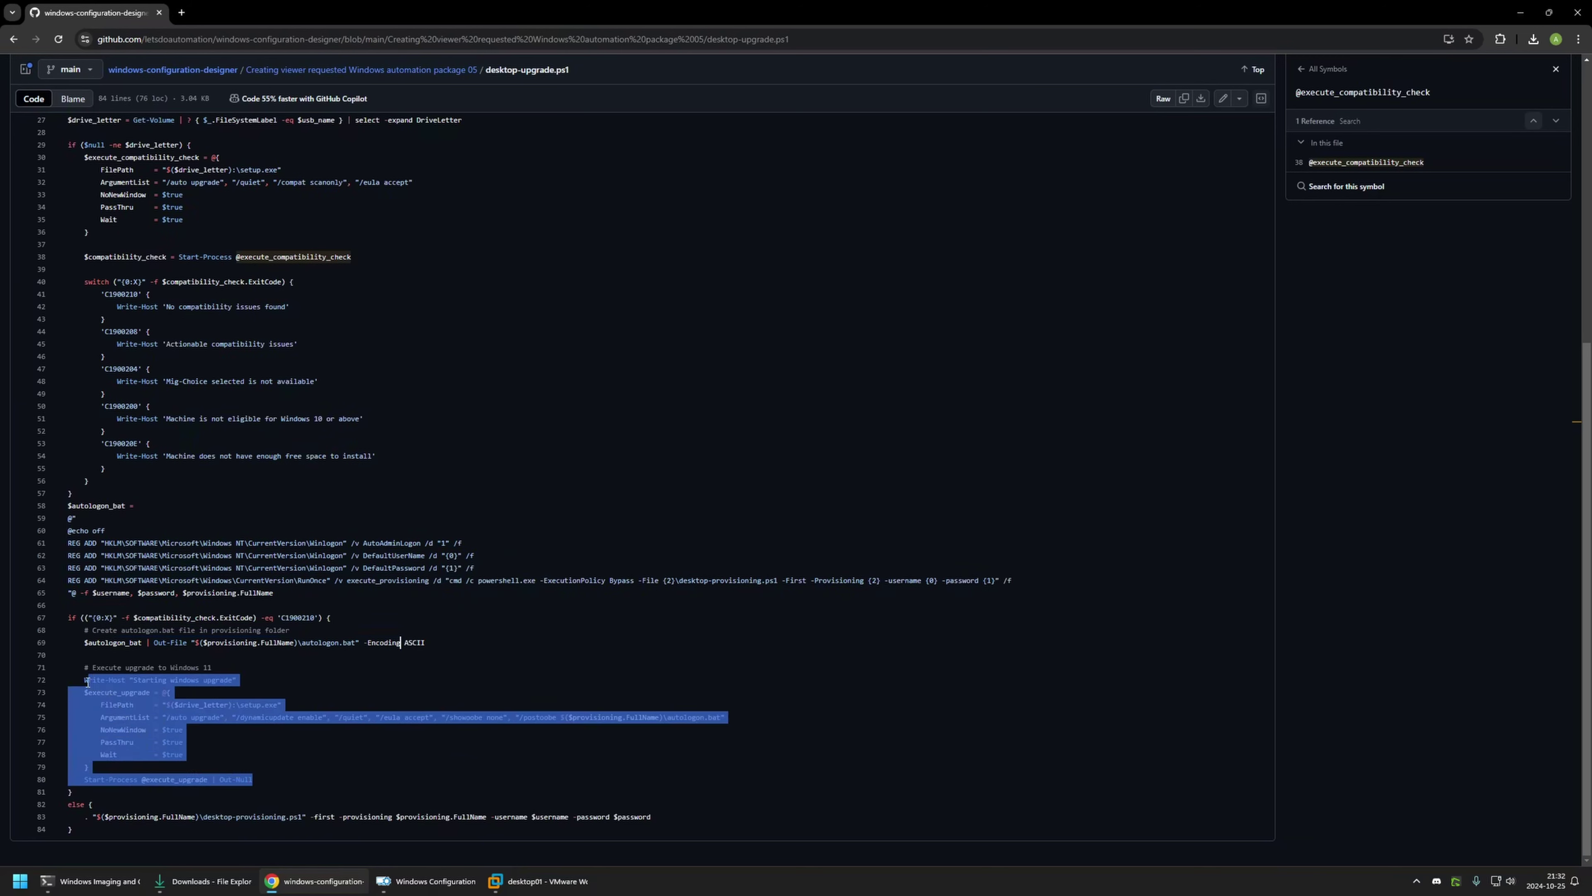
{"action": "left_click", "coordinate": [255, 779]}
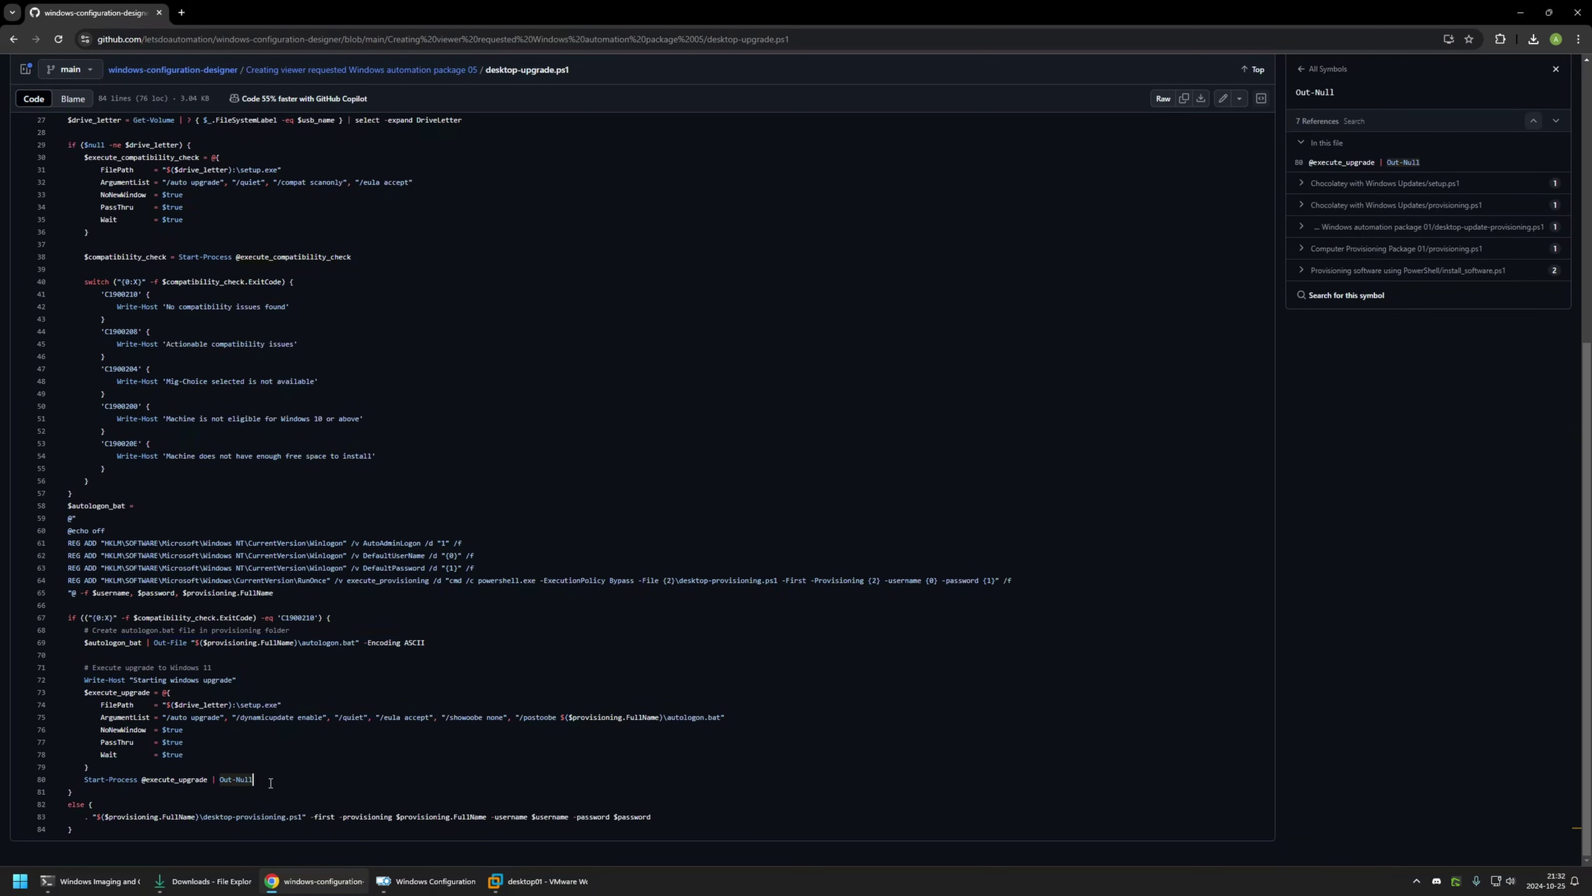
{"action": "left_click_drag", "start_coordinate": [79, 814], "coordinate": [657, 813]}
{"action": "left_click_drag", "start_coordinate": [199, 814], "coordinate": [297, 812]}
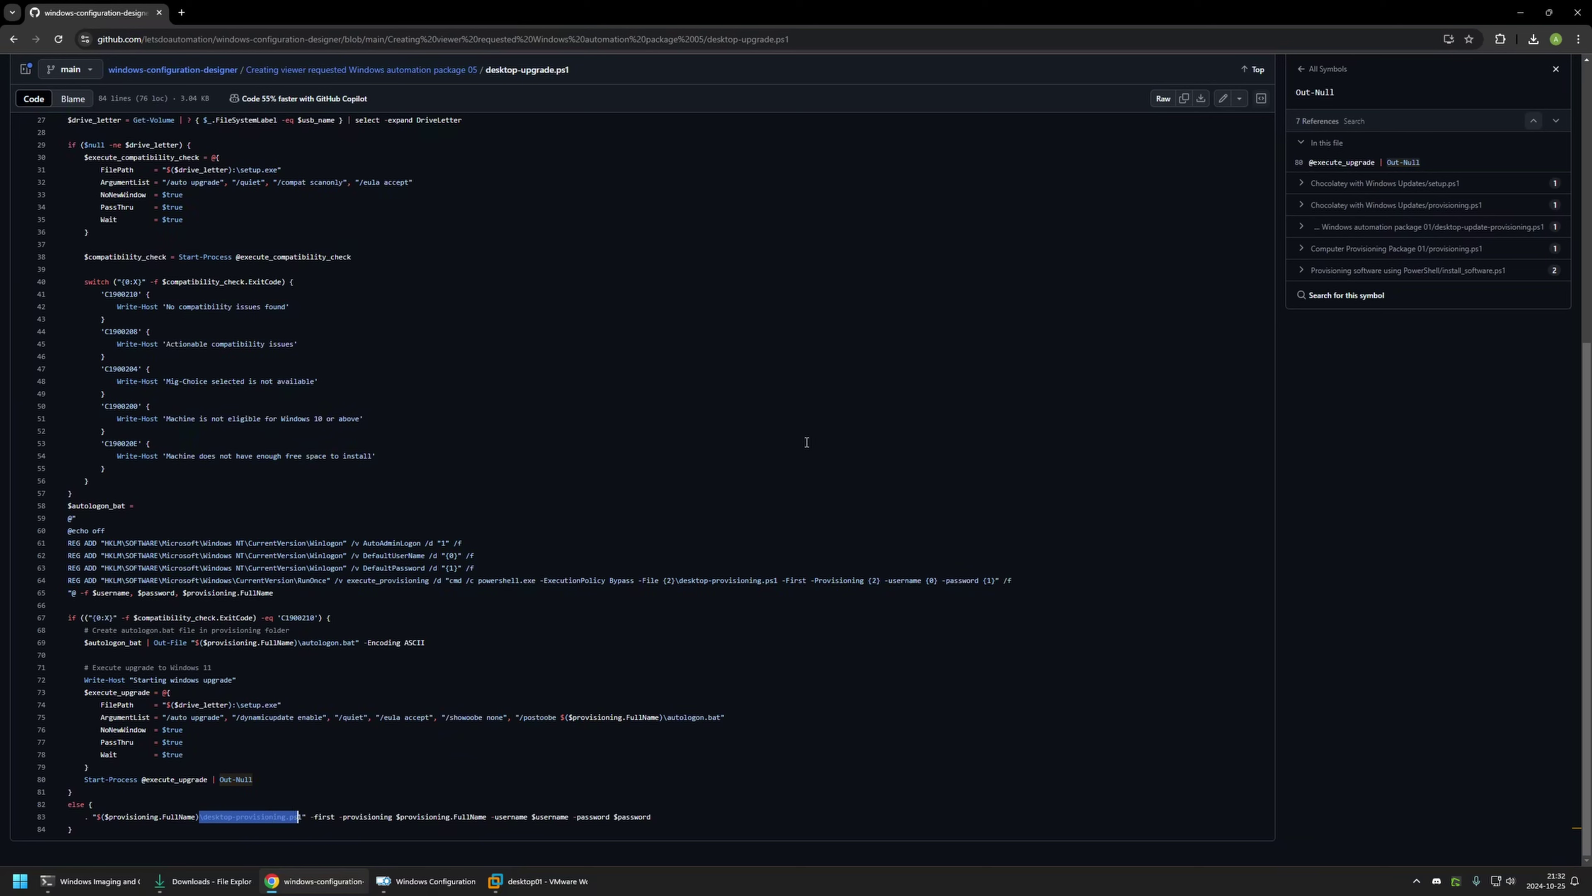
{"action": "left_click", "coordinate": [1200, 98]}
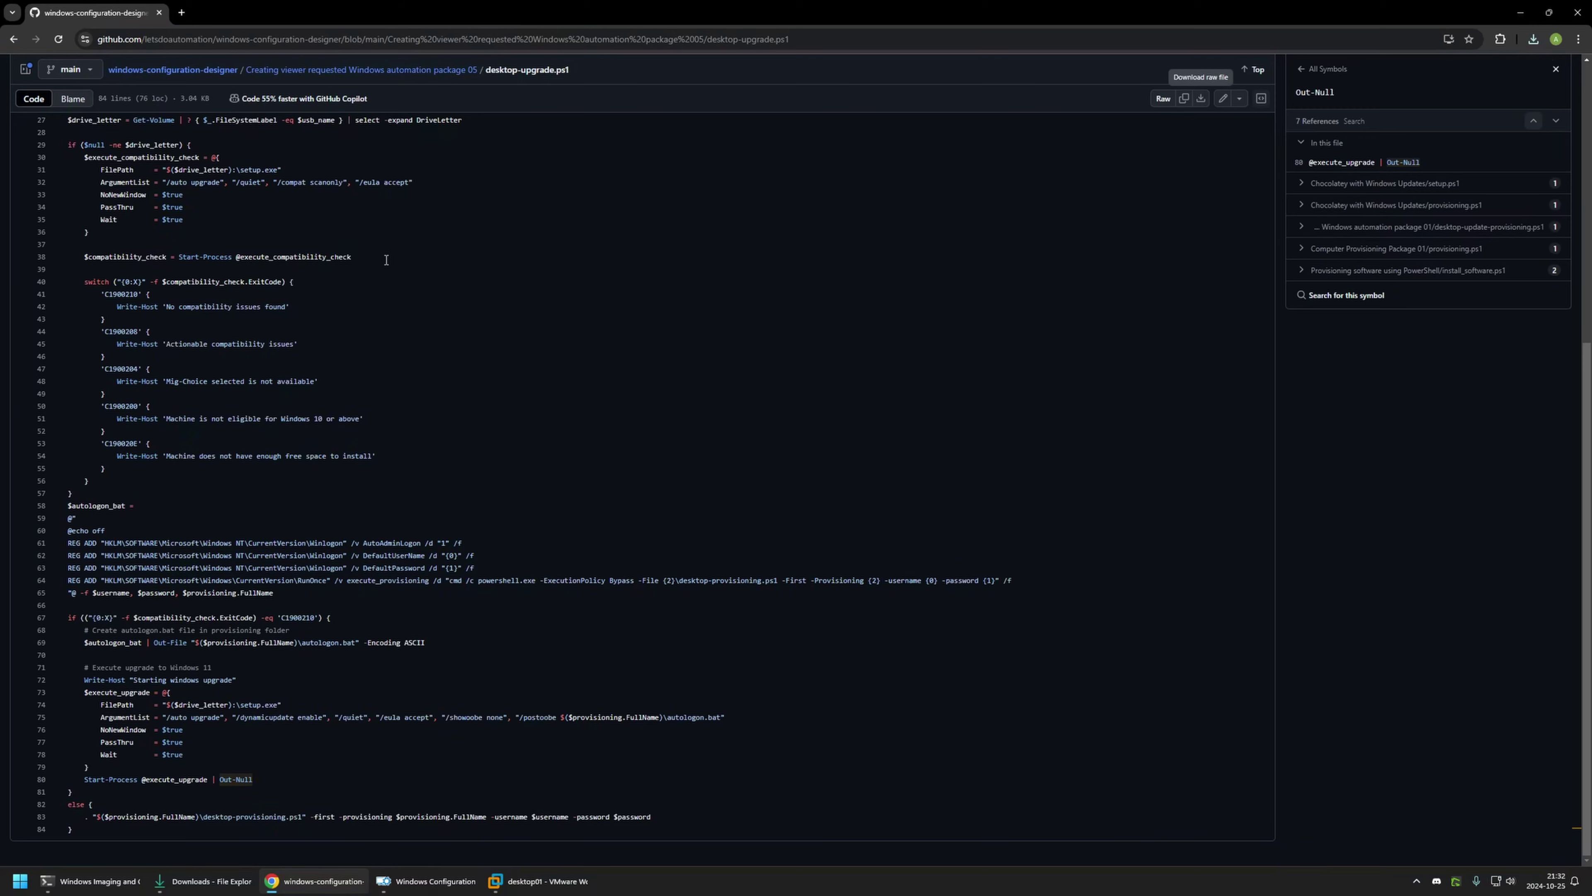
{"action": "key", "text": "alt+Left"}
{"action": "scroll", "coordinate": [359, 270], "scroll_direction": "up", "scroll_amount": 4}
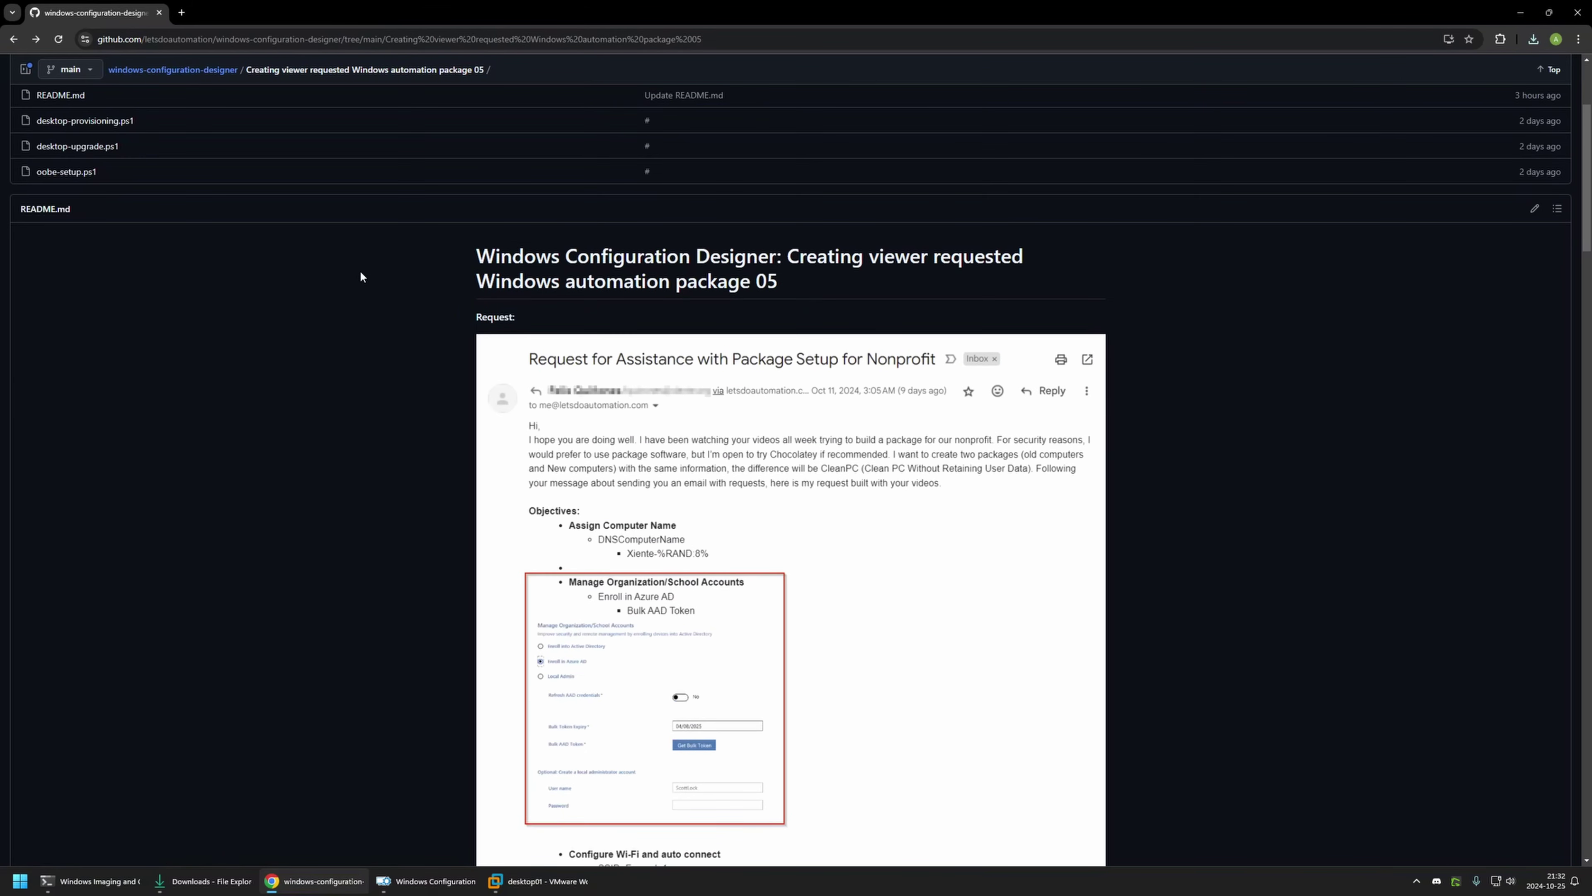
Open desktop-provisioning.ps1 and review its Windows 11 and Windows 10 user registry settings blocks
{"action": "scroll", "coordinate": [361, 273], "scroll_direction": "up", "scroll_amount": 3}
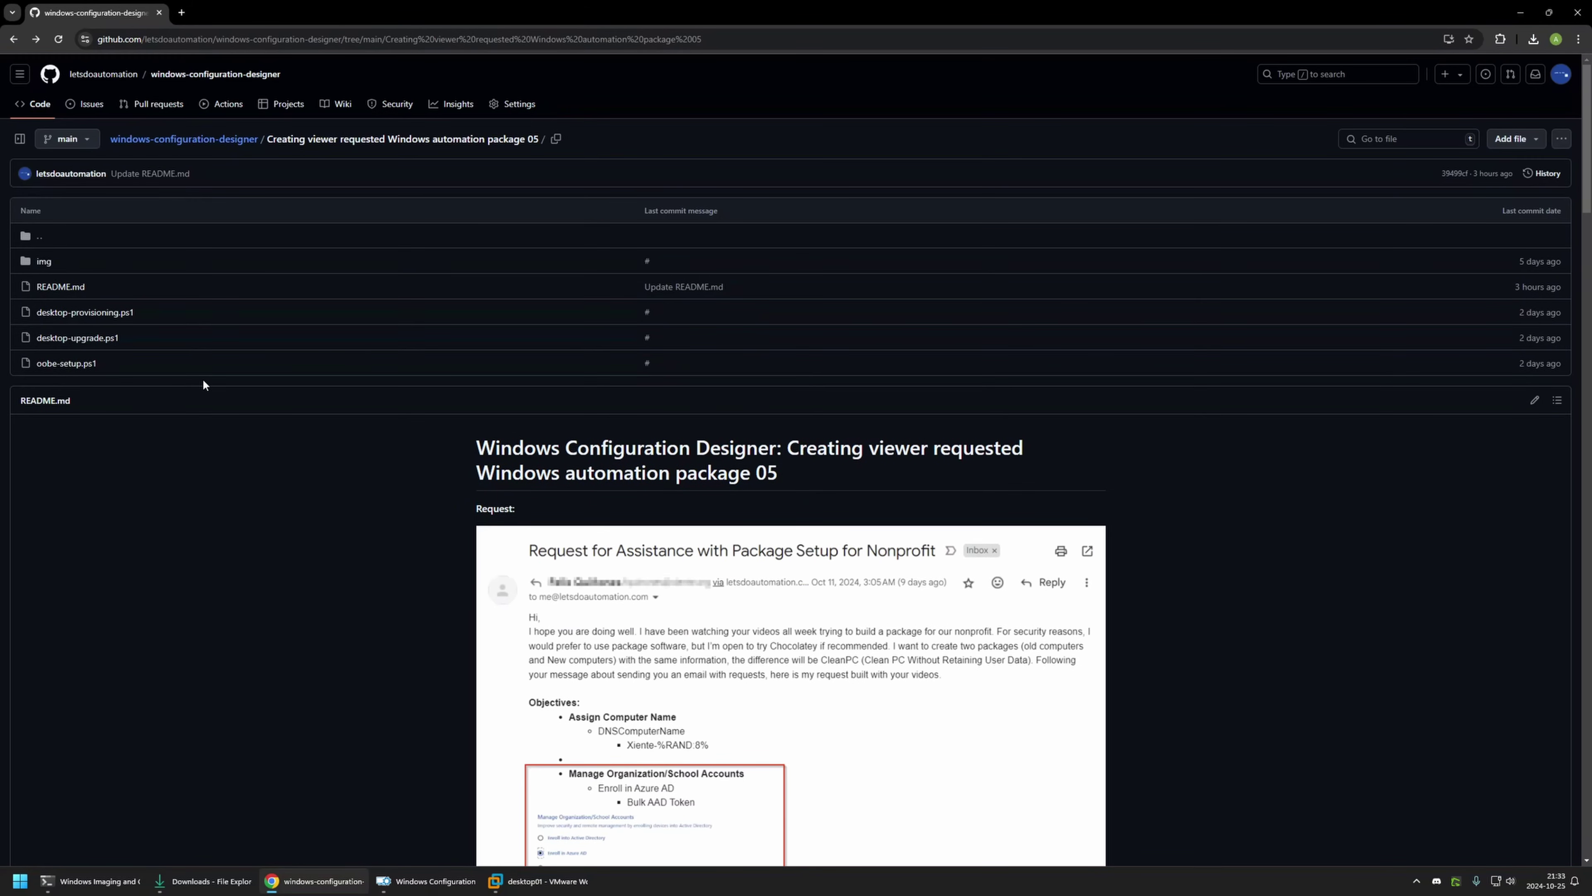
{"action": "left_click", "coordinate": [107, 312]}
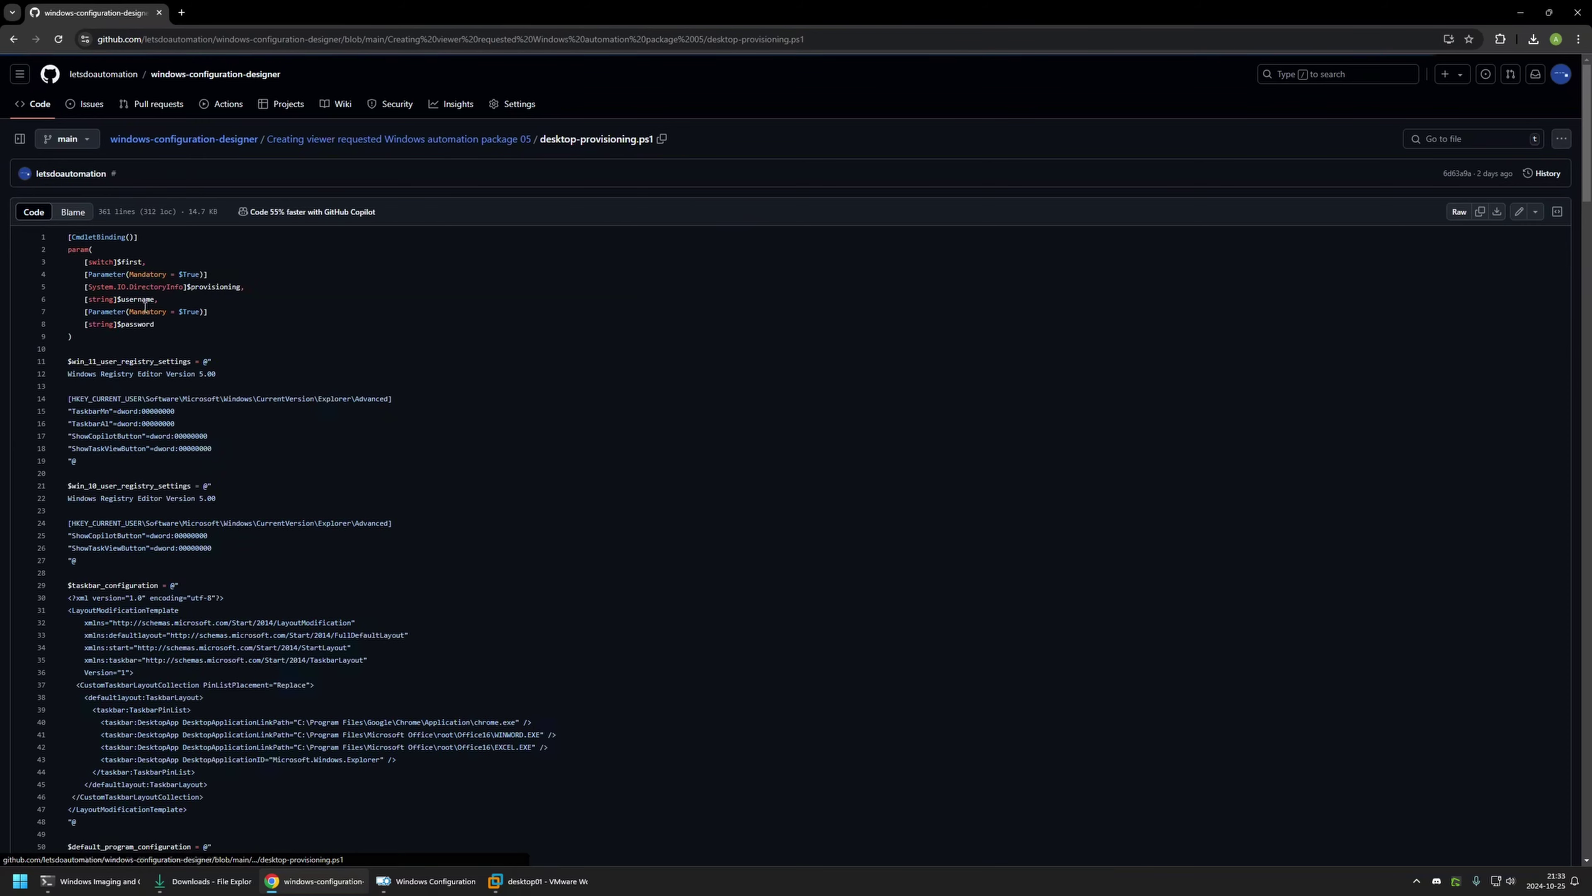
{"action": "left_click", "coordinate": [145, 237]}
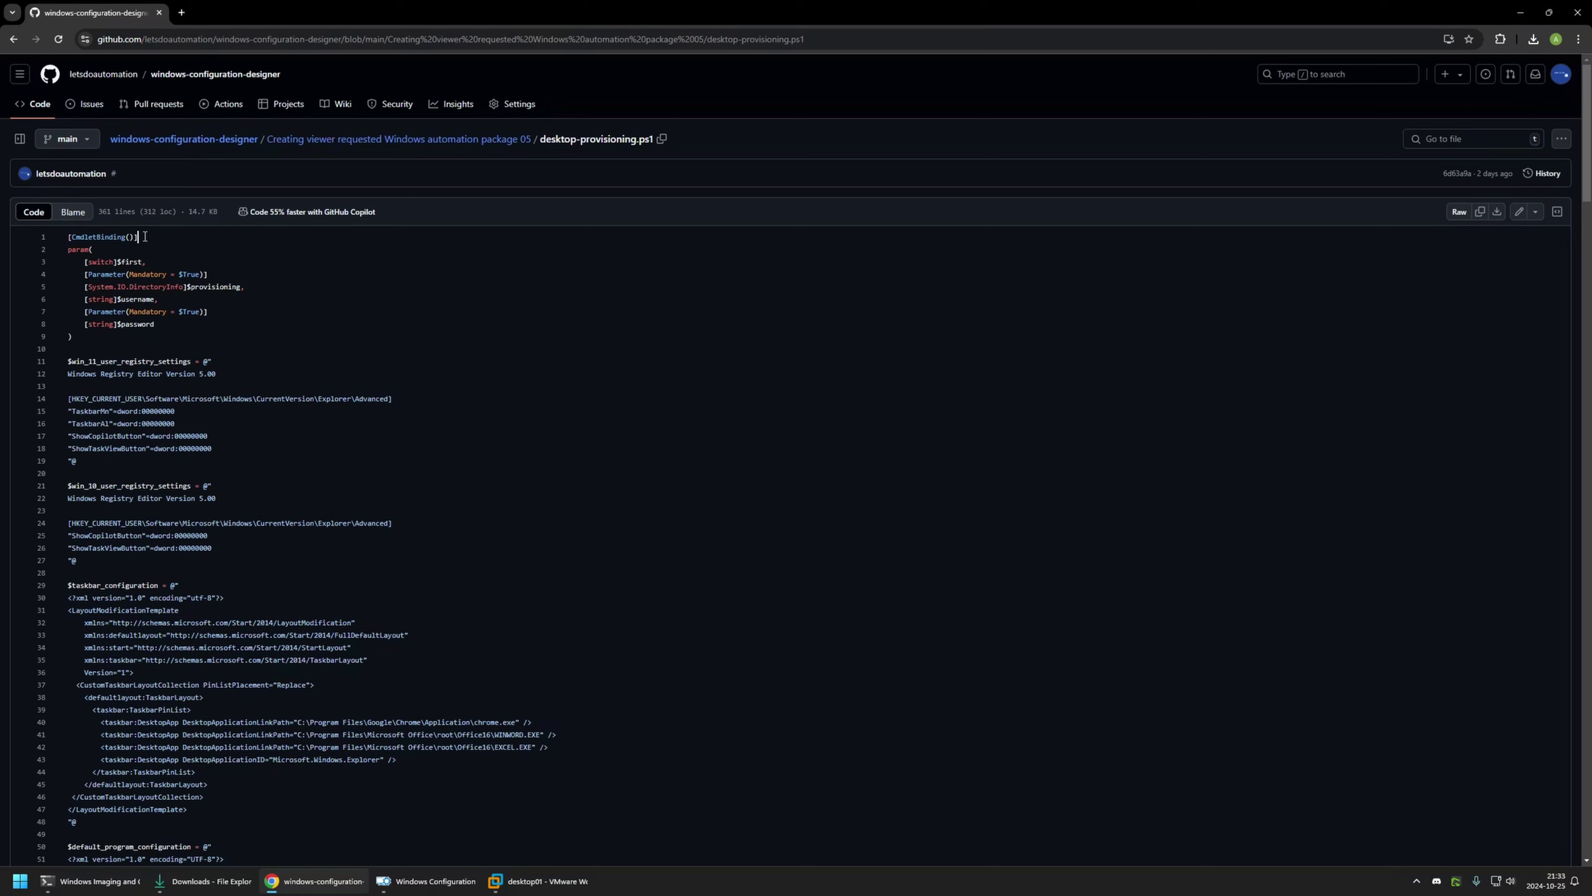
{"action": "left_click_drag", "start_coordinate": [95, 460], "coordinate": [194, 363]}
{"action": "left_click", "coordinate": [111, 363]}
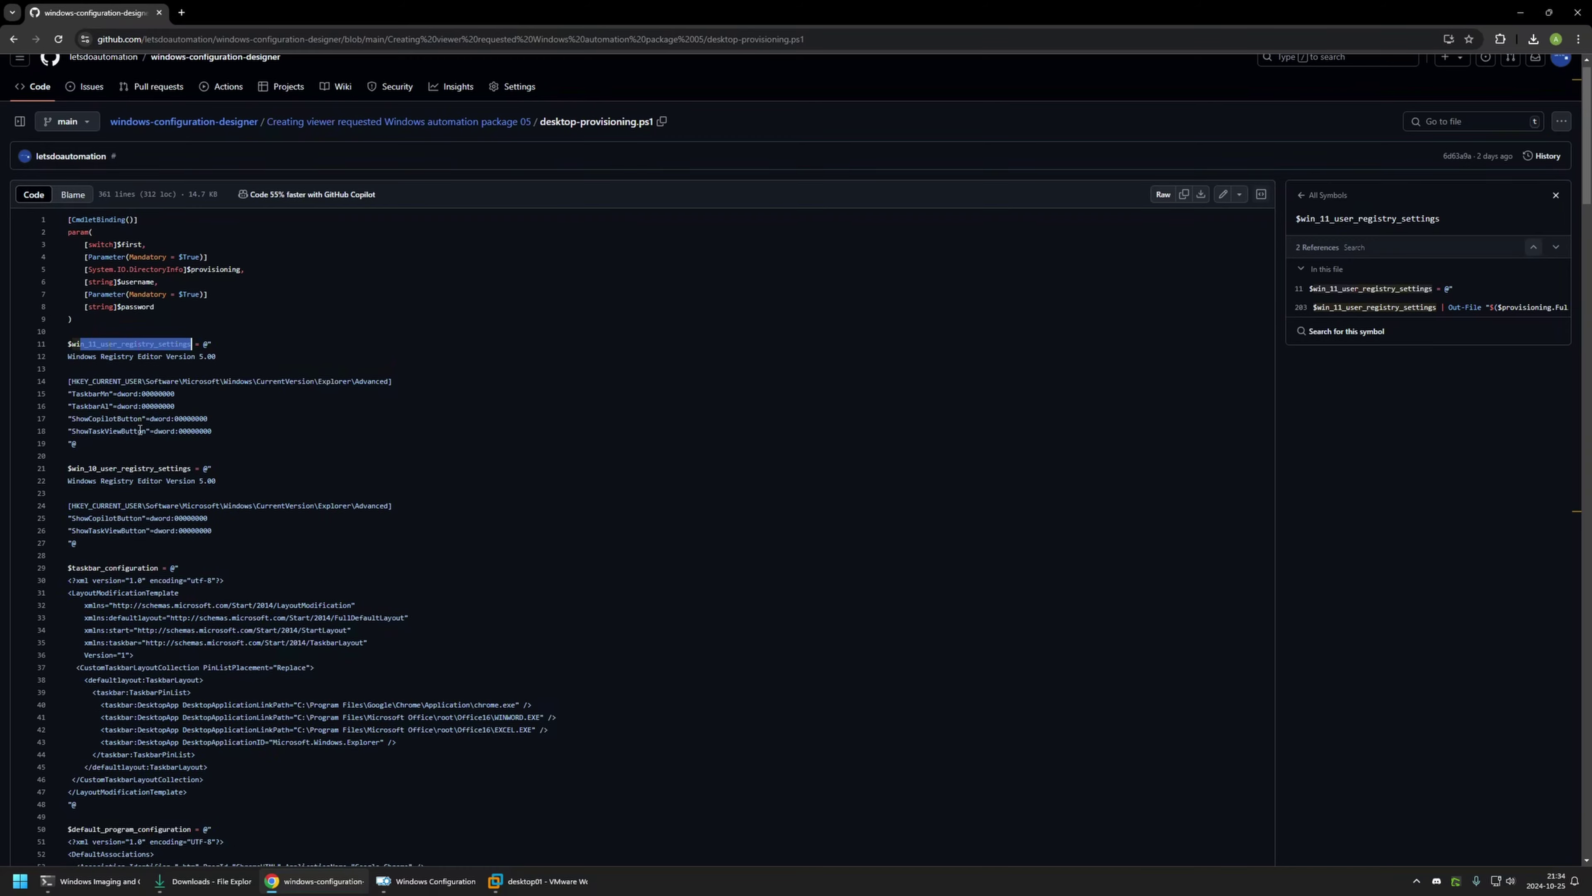
{"action": "scroll", "coordinate": [103, 266], "scroll_direction": "down", "scroll_amount": 4}
{"action": "left_click_drag", "start_coordinate": [68, 236], "coordinate": [170, 237]}
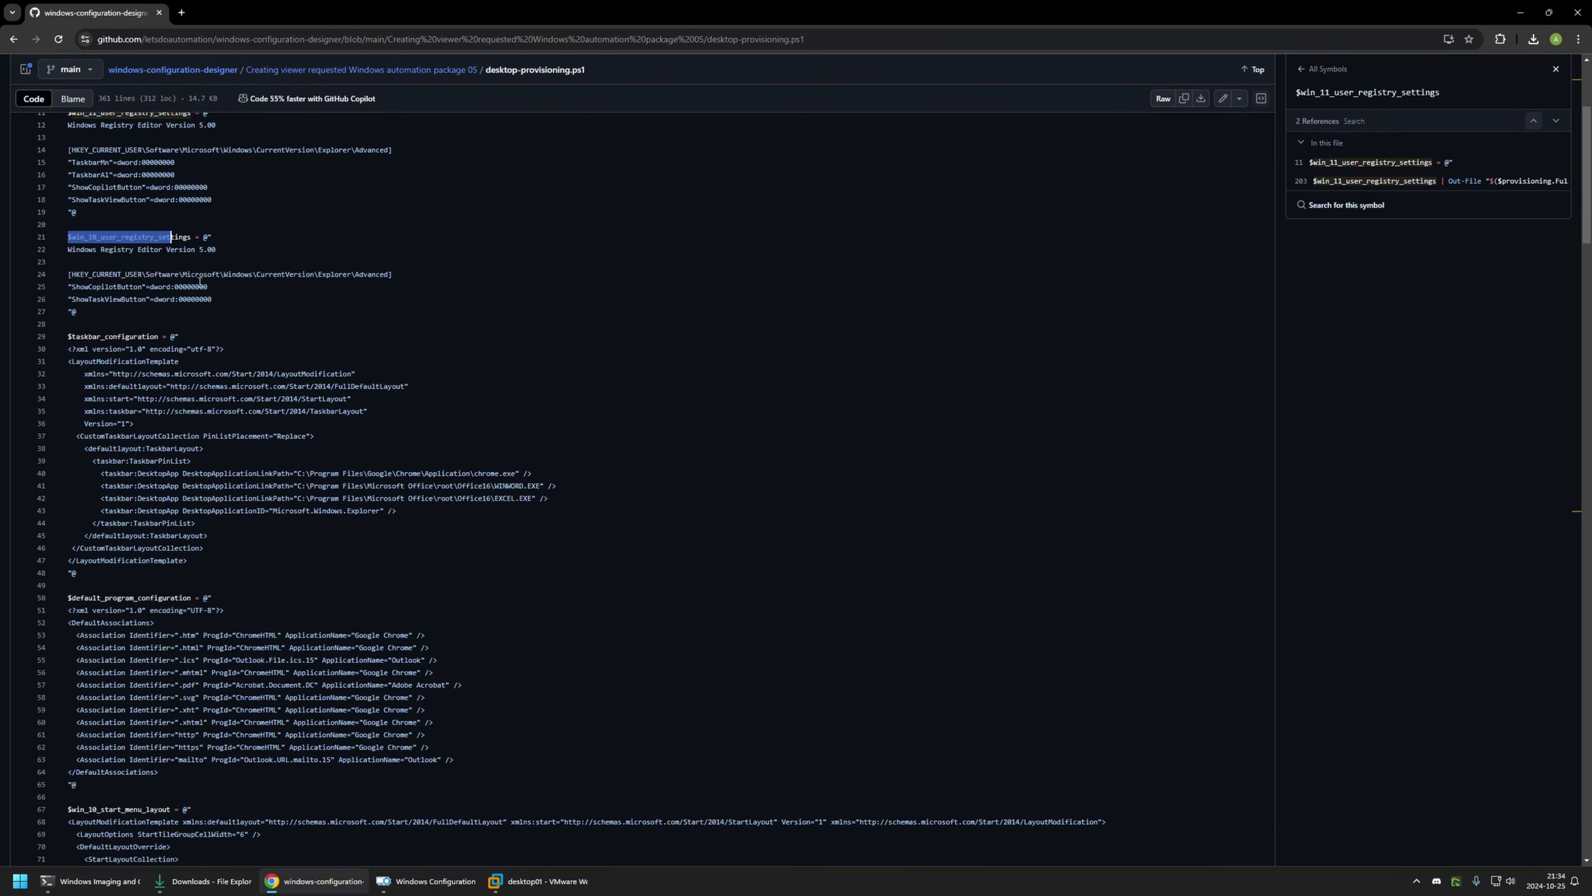
Review the default program configuration (lines 50–65) and start menu layout blocks, then raise the Downloads window
{"action": "left_click_drag", "start_coordinate": [74, 335], "coordinate": [208, 535]}
{"action": "scroll", "coordinate": [217, 427], "scroll_direction": "down", "scroll_amount": 3}
{"action": "scroll", "coordinate": [217, 427], "scroll_direction": "down", "scroll_amount": 1}
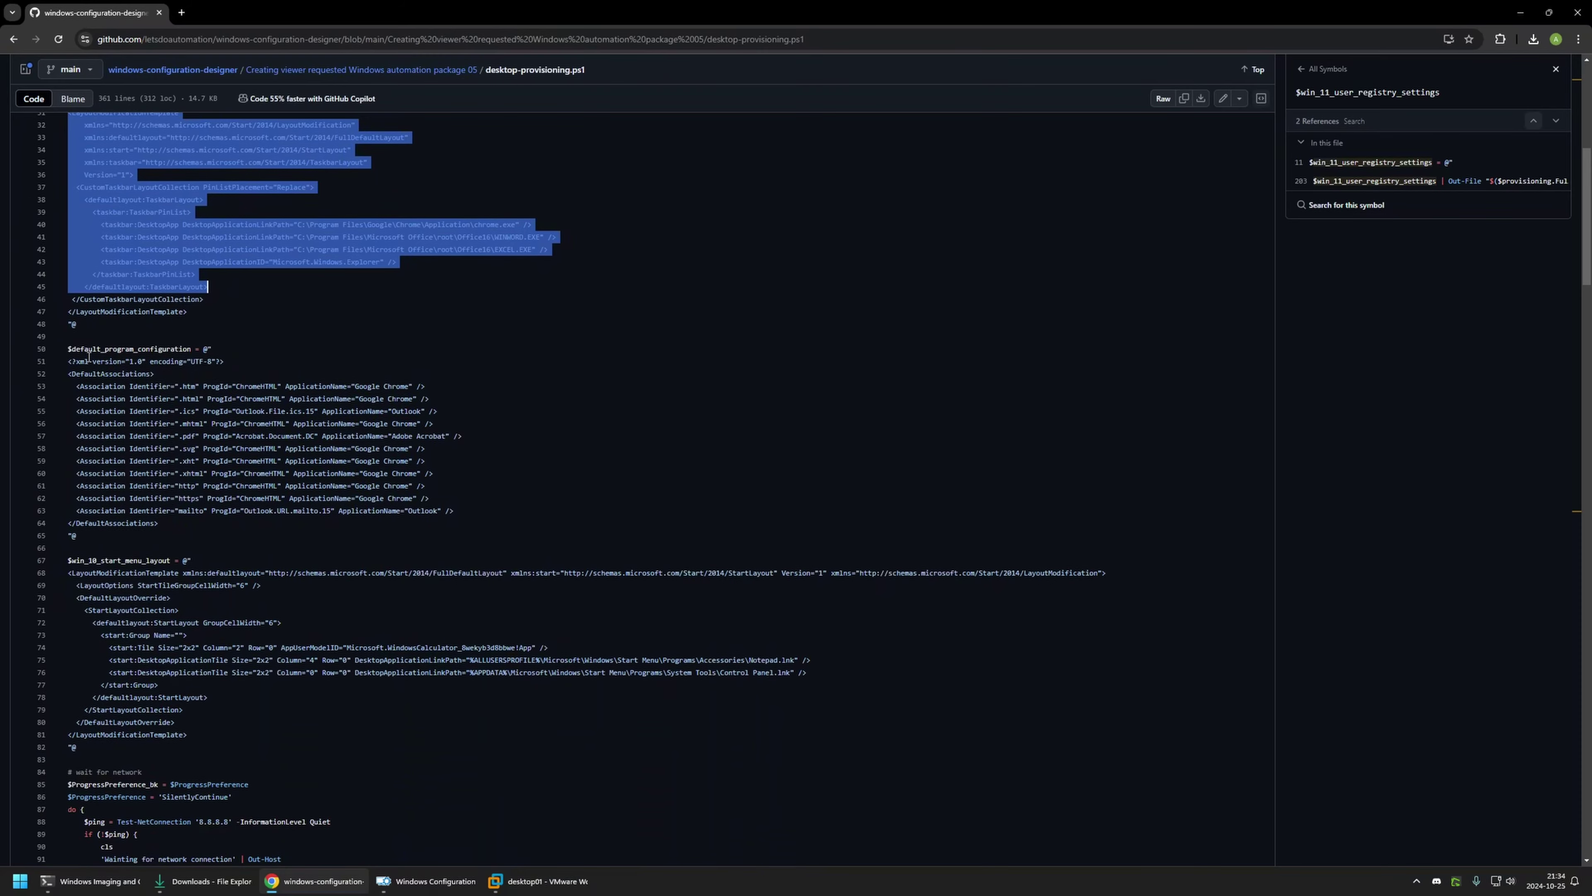
{"action": "left_click_drag", "start_coordinate": [66, 345], "coordinate": [265, 532]}
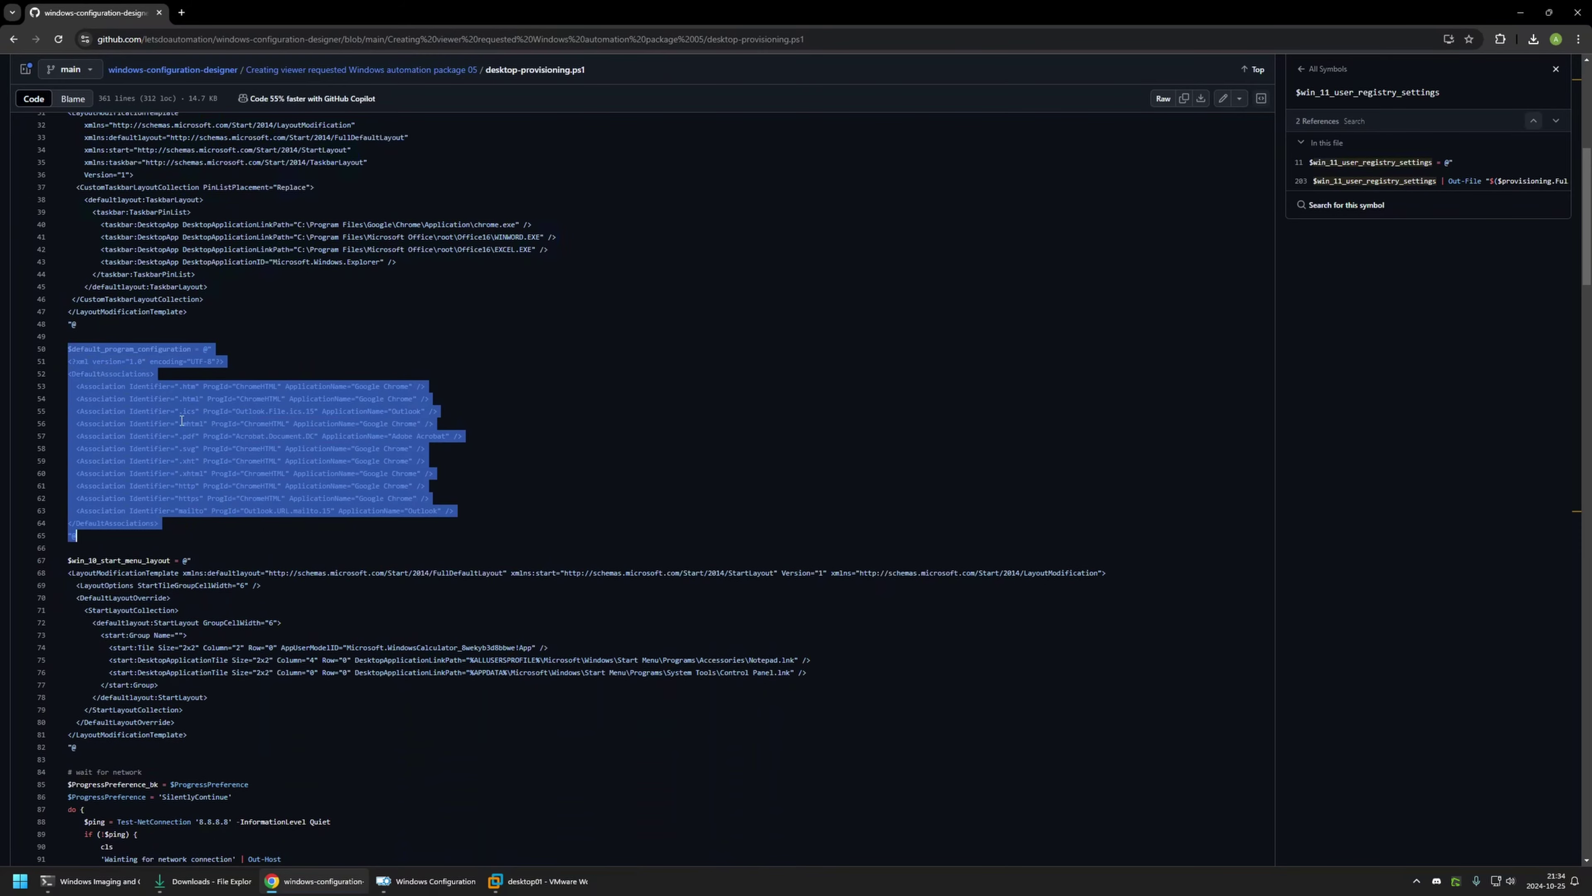
{"action": "scroll", "coordinate": [158, 420], "scroll_direction": "down", "scroll_amount": 4}
{"action": "left_click_drag", "start_coordinate": [68, 310], "coordinate": [187, 487]}
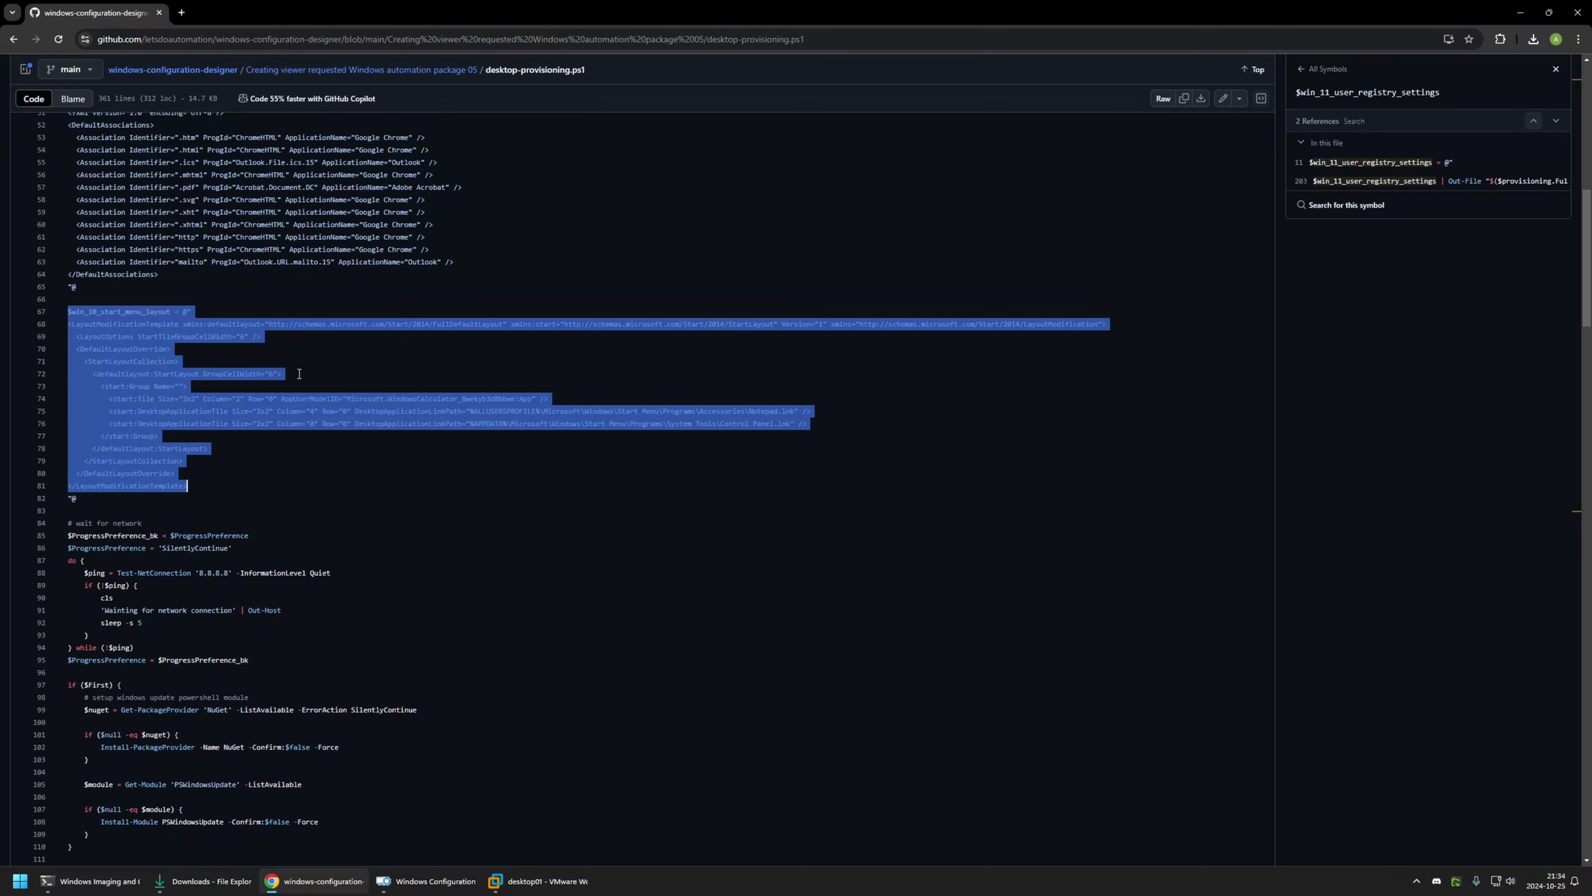
{"action": "left_click", "coordinate": [202, 880]}
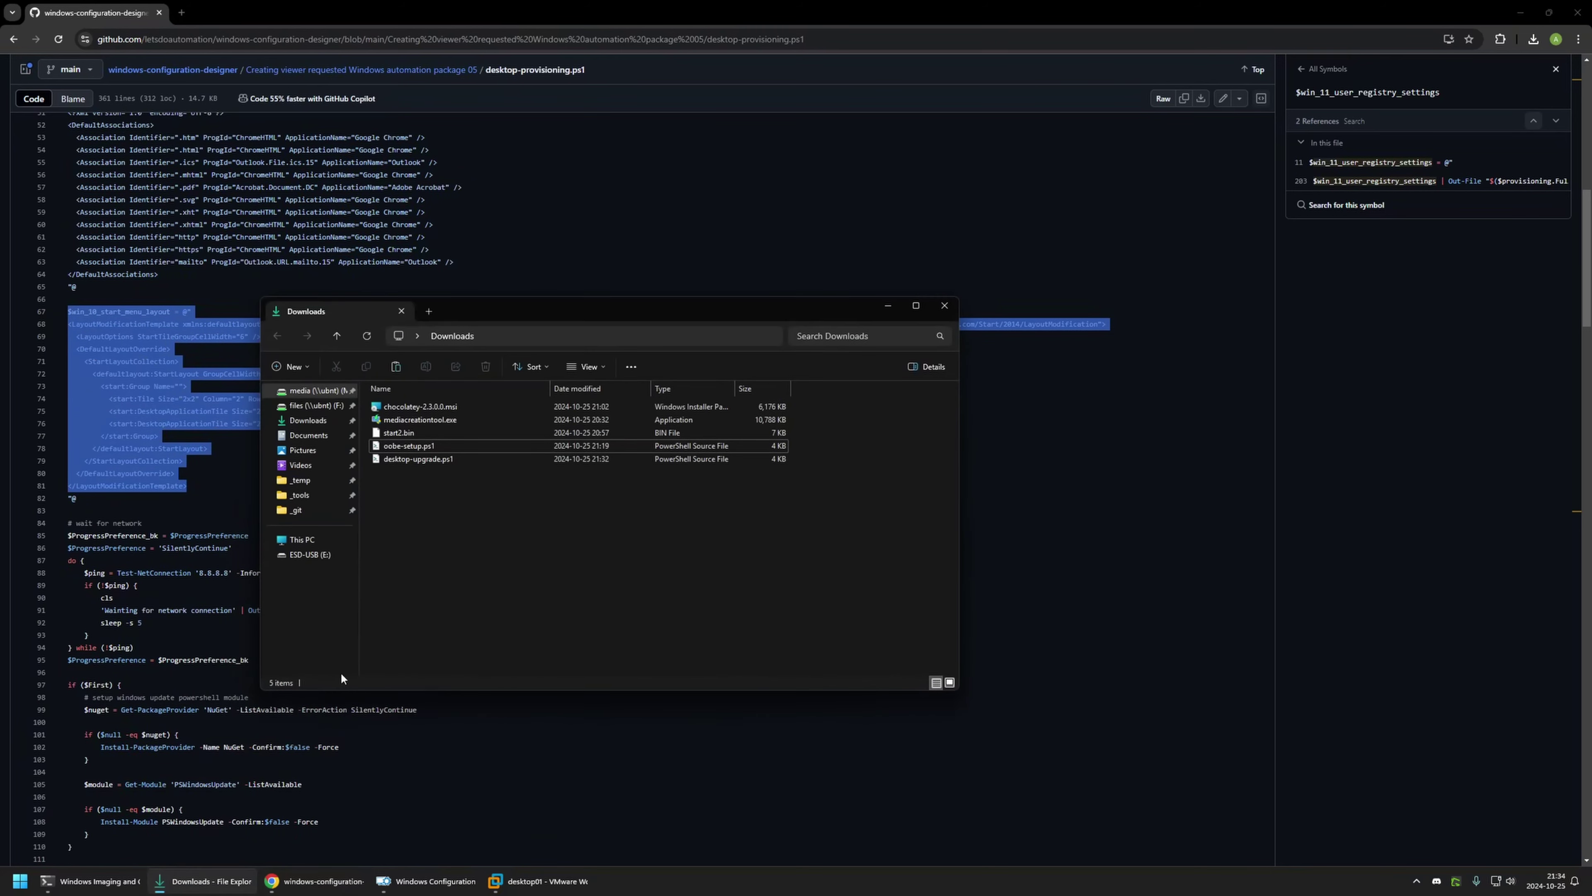
Minimize Downloads and review the wait-for-network loop and PSWindowsUpdate module install lines
{"action": "left_click", "coordinate": [887, 305]}
{"action": "scroll", "coordinate": [226, 419], "scroll_direction": "down", "scroll_amount": 3}
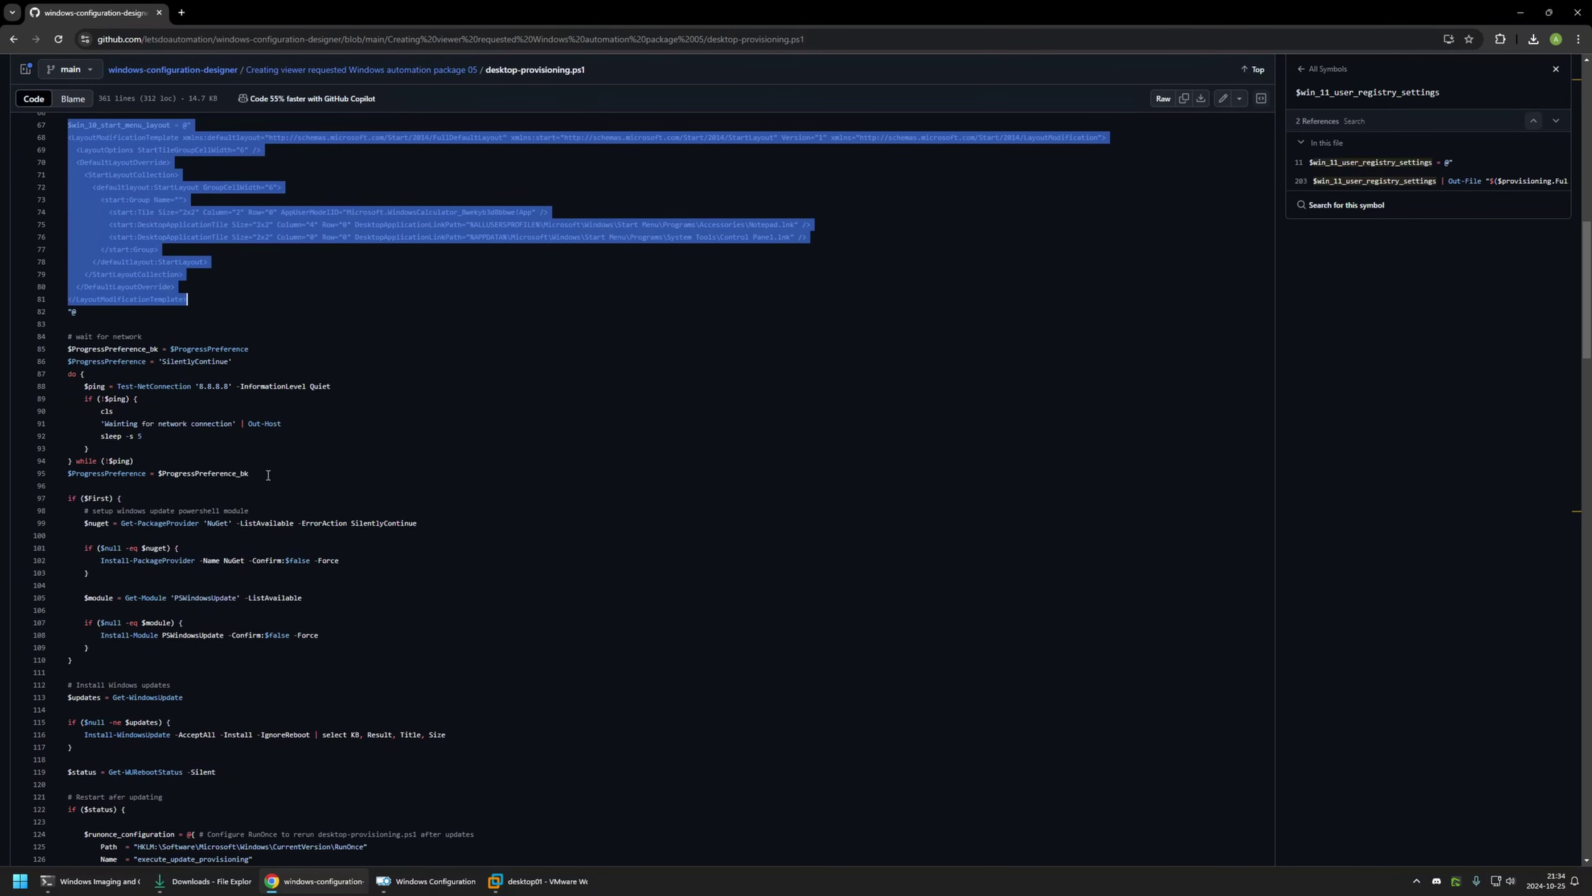
{"action": "left_click_drag", "start_coordinate": [254, 474], "coordinate": [63, 357]}
{"action": "scroll", "coordinate": [113, 377], "scroll_direction": "down", "scroll_amount": 2}
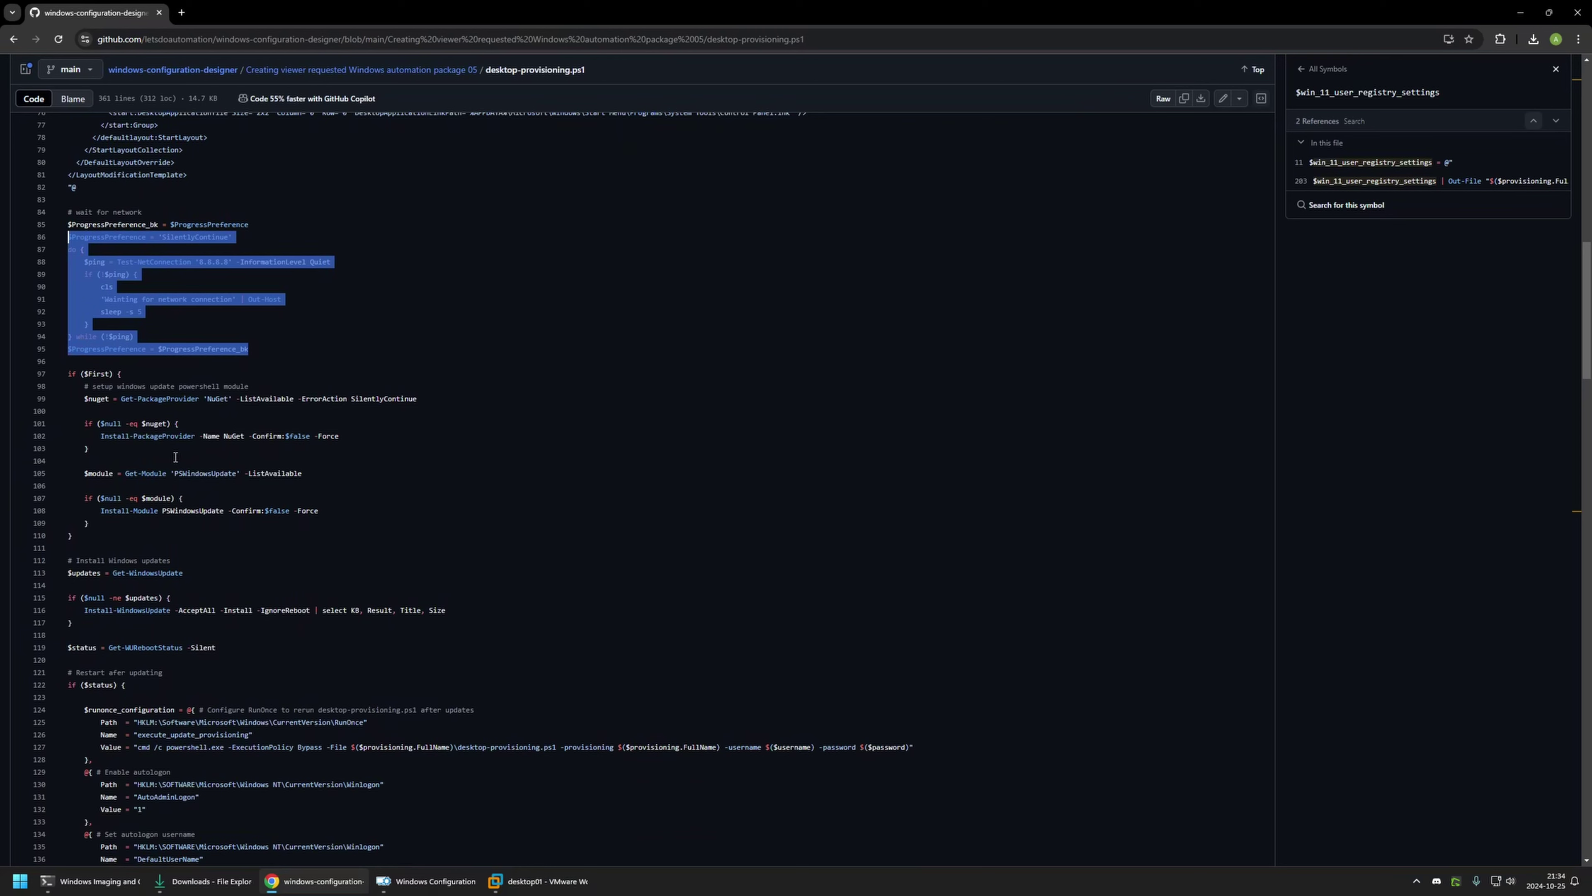
{"action": "left_click_drag", "start_coordinate": [172, 474], "coordinate": [240, 474]}
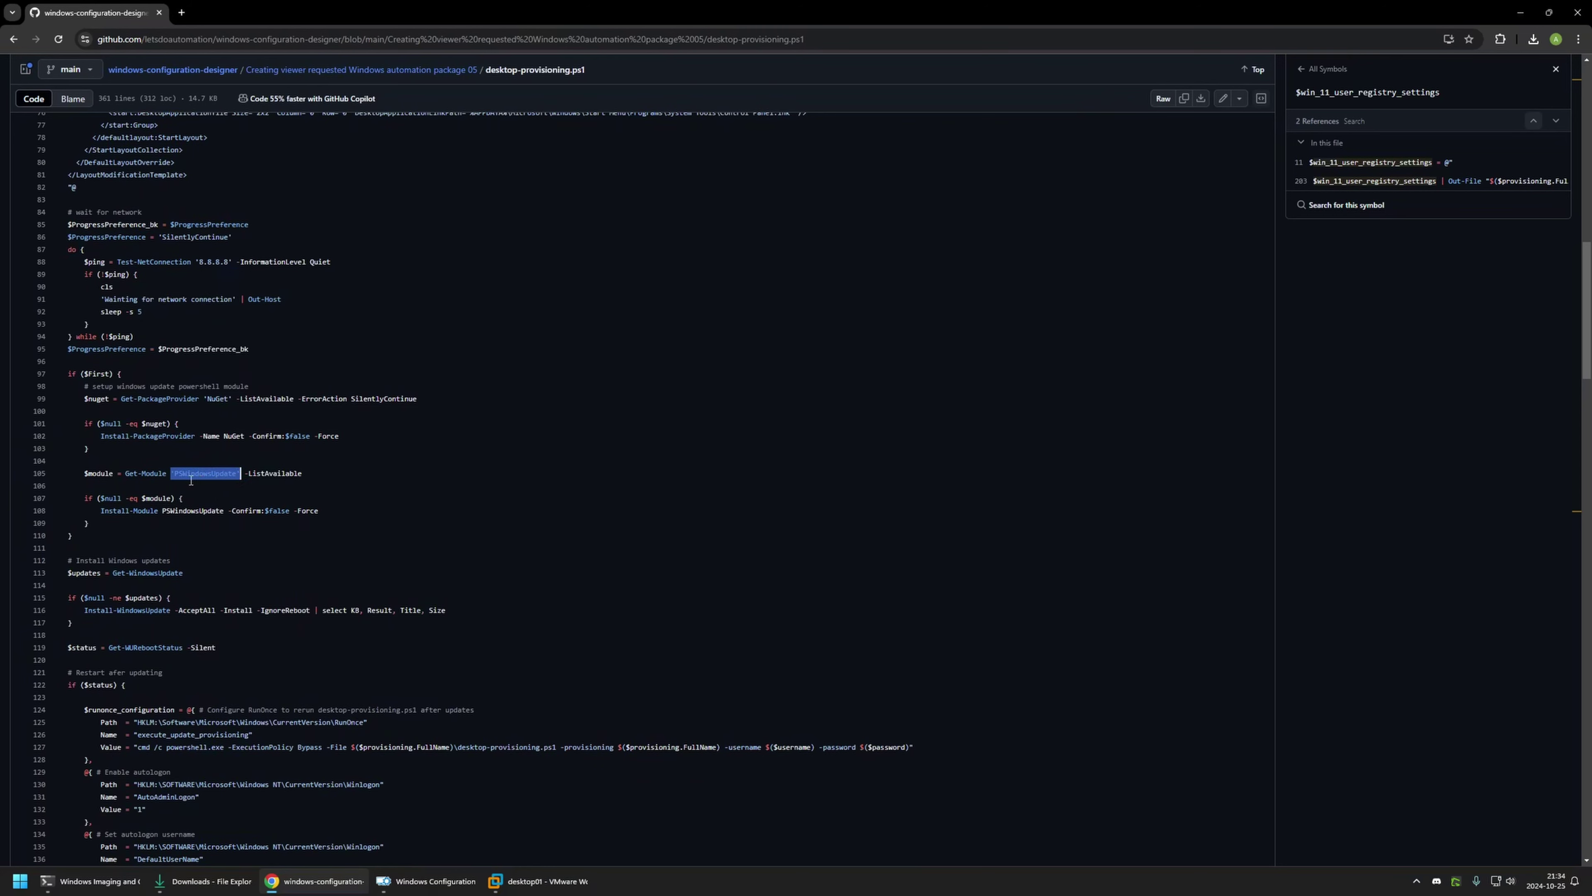
{"action": "left_click", "coordinate": [318, 473]}
{"action": "left_click_drag", "start_coordinate": [82, 485], "coordinate": [258, 620]}
Review the restart-after-updating block with its RunOnce and autologon registry entries (lines 129–143)
{"action": "scroll", "coordinate": [232, 537], "scroll_direction": "down", "scroll_amount": 4}
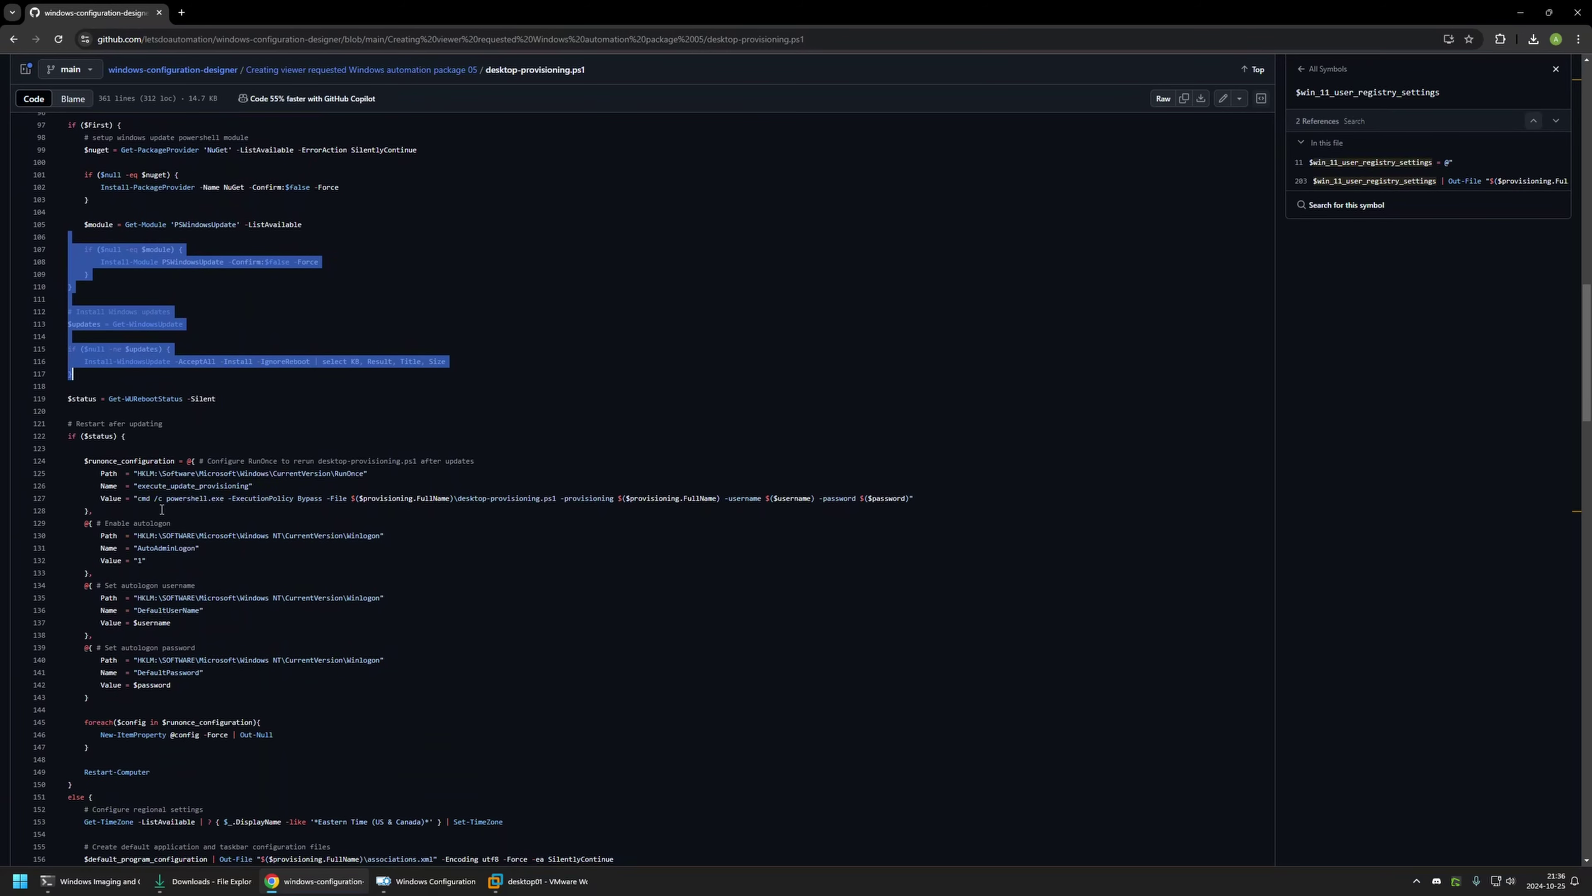
{"action": "left_click_drag", "start_coordinate": [72, 424], "coordinate": [122, 444]}
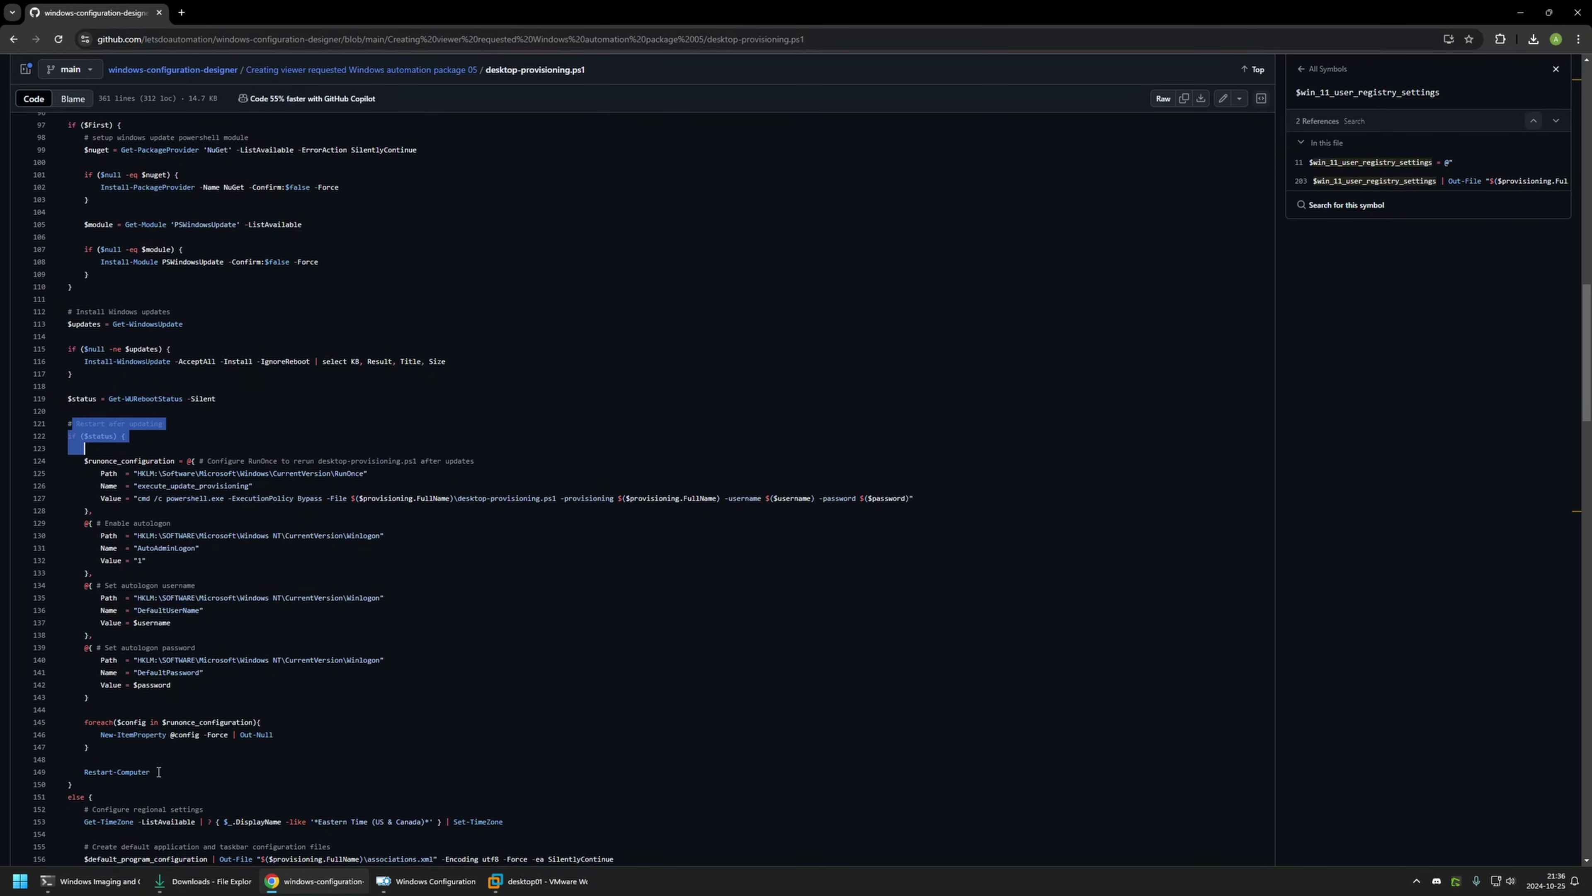
{"action": "left_click_drag", "start_coordinate": [151, 772], "coordinate": [69, 448]}
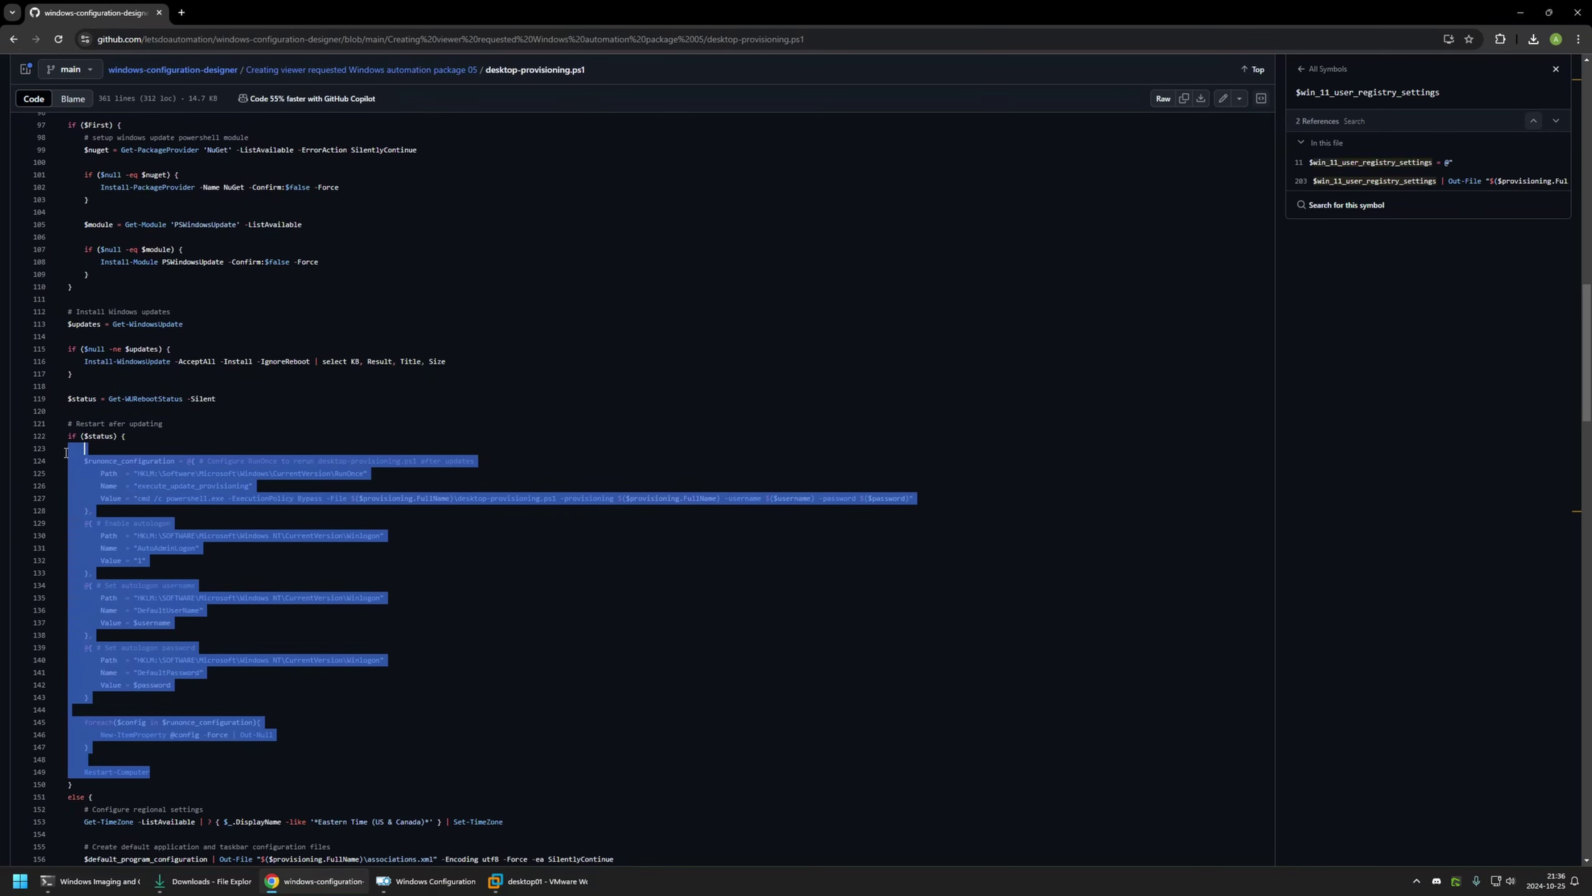
{"action": "left_click", "coordinate": [486, 460]}
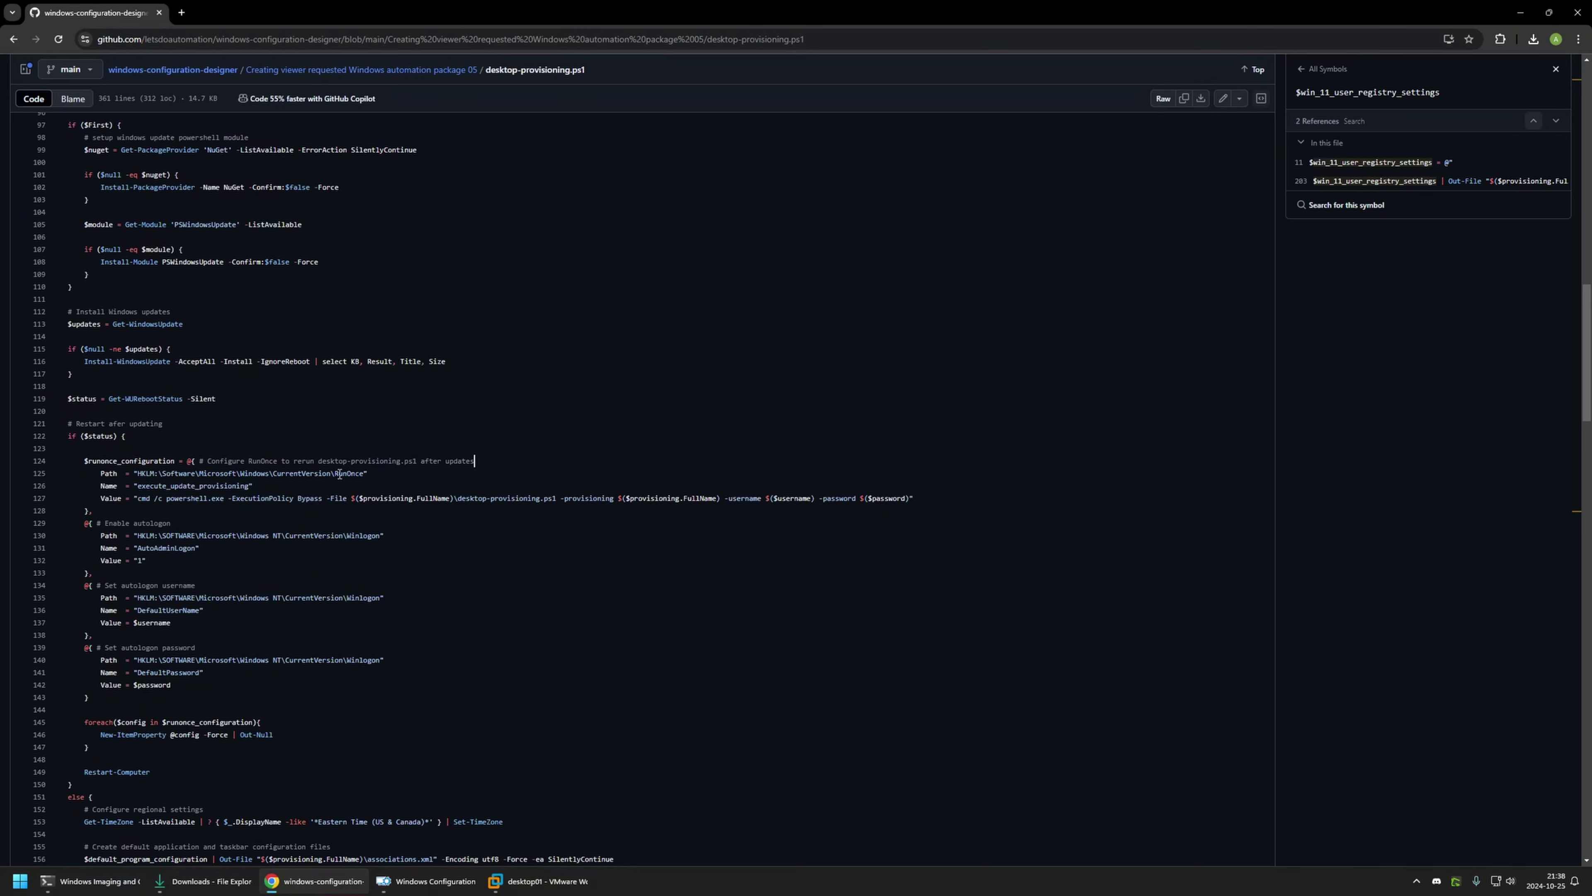
{"action": "left_click_drag", "start_coordinate": [330, 474], "coordinate": [418, 461]}
{"action": "left_click", "coordinate": [478, 462]}
{"action": "left_click_drag", "start_coordinate": [84, 523], "coordinate": [231, 701]}
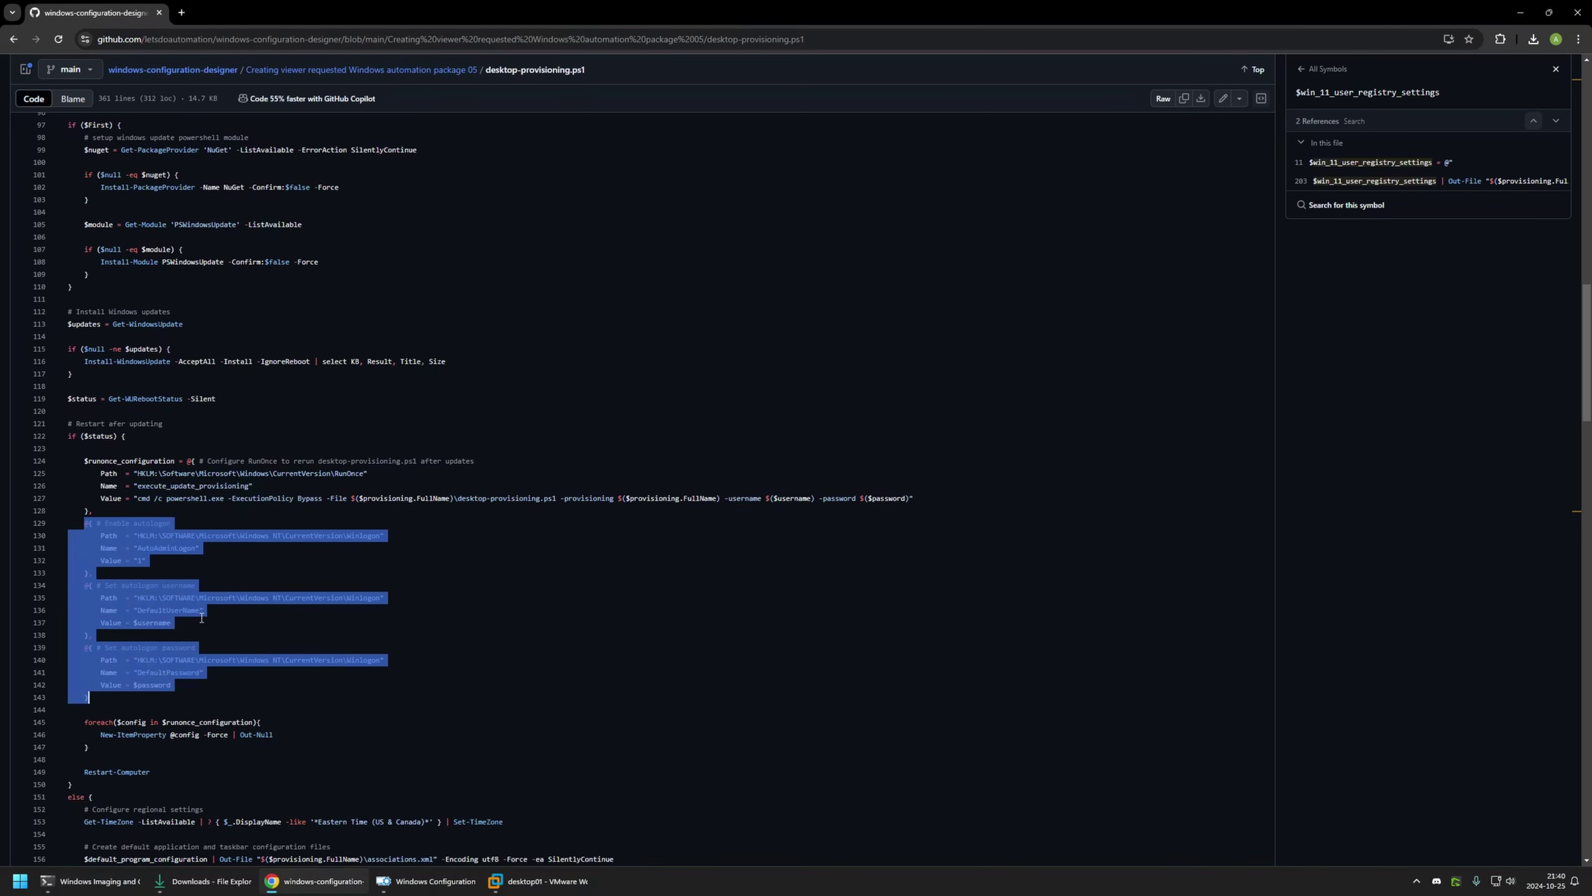
{"action": "scroll", "coordinate": [216, 611], "scroll_direction": "down", "scroll_amount": 4}
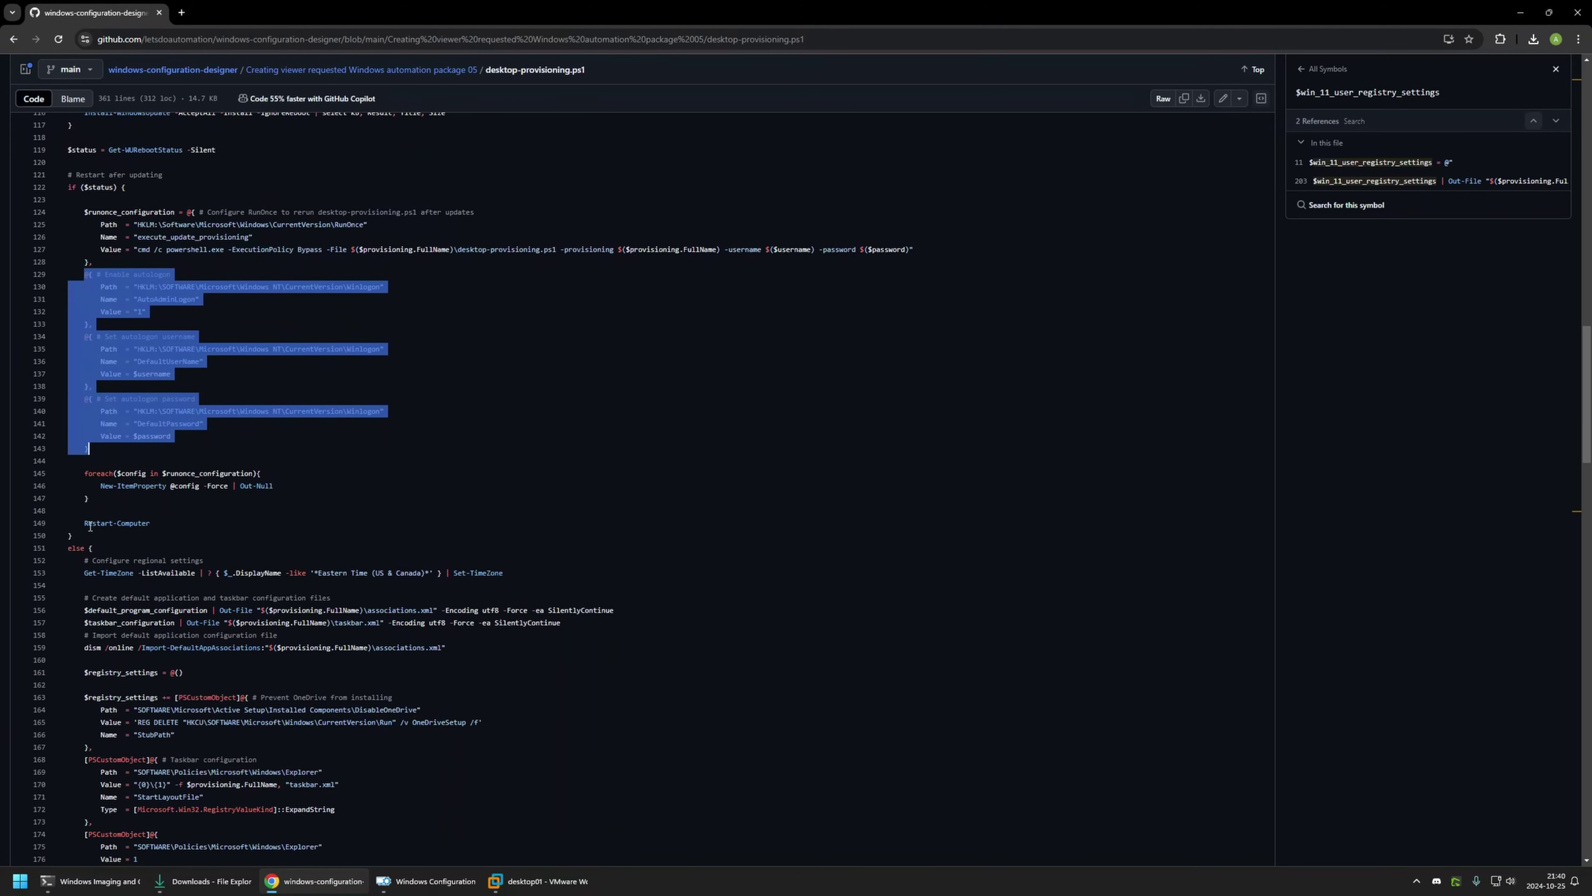
{"action": "left_click", "coordinate": [90, 527]}
{"action": "left_click", "coordinate": [161, 524]}
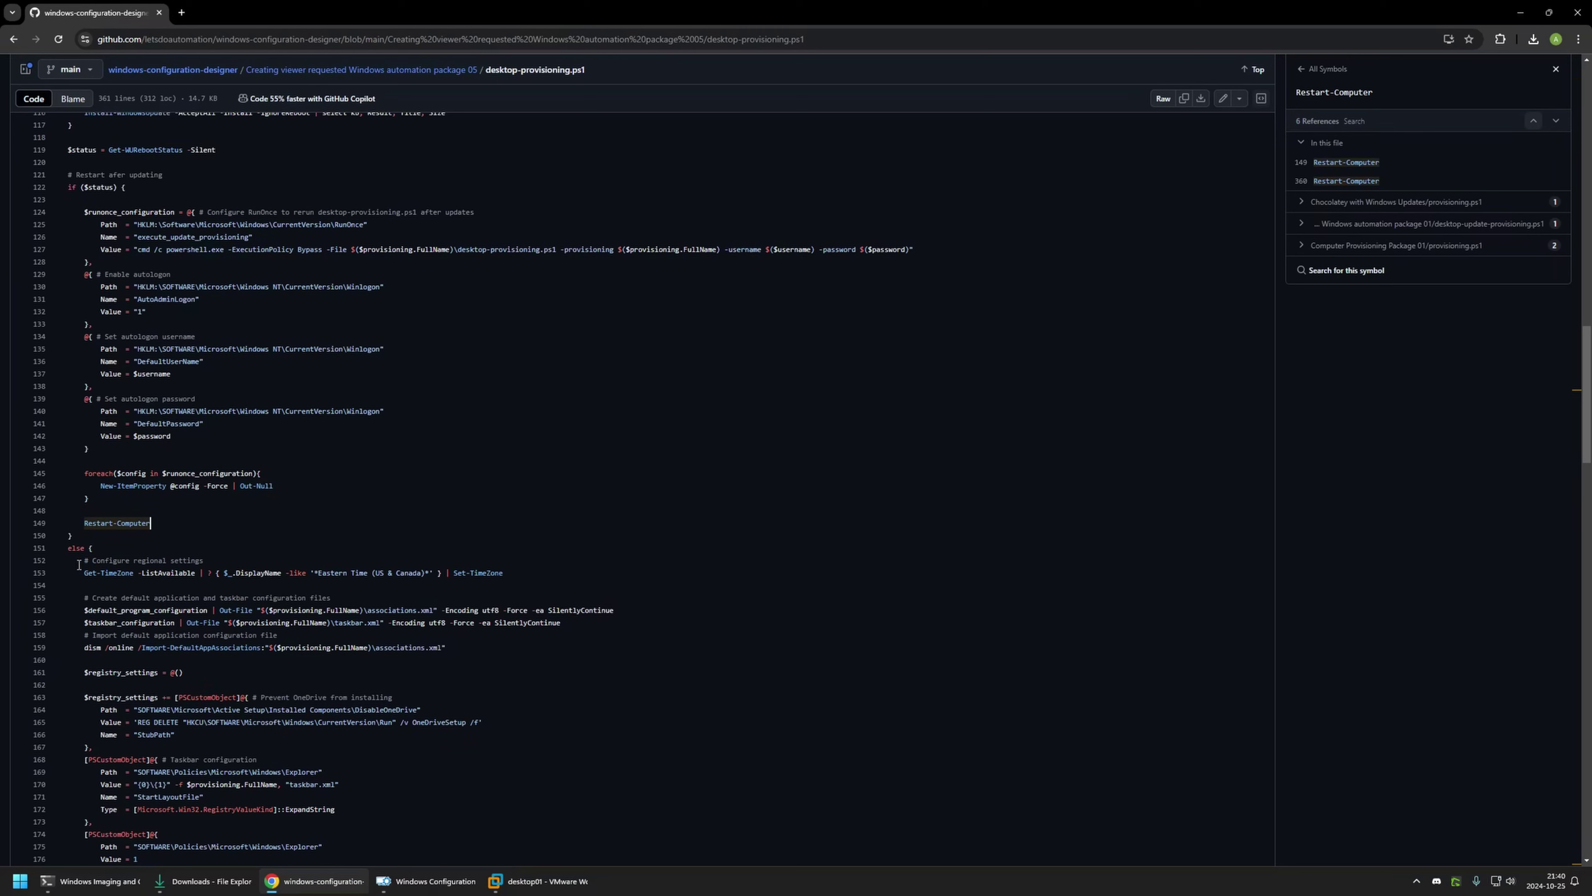
{"action": "left_click_drag", "start_coordinate": [77, 560], "coordinate": [554, 598]}
{"action": "left_click", "coordinate": [523, 577]}
{"action": "left_click_drag", "start_coordinate": [80, 568], "coordinate": [505, 573]}
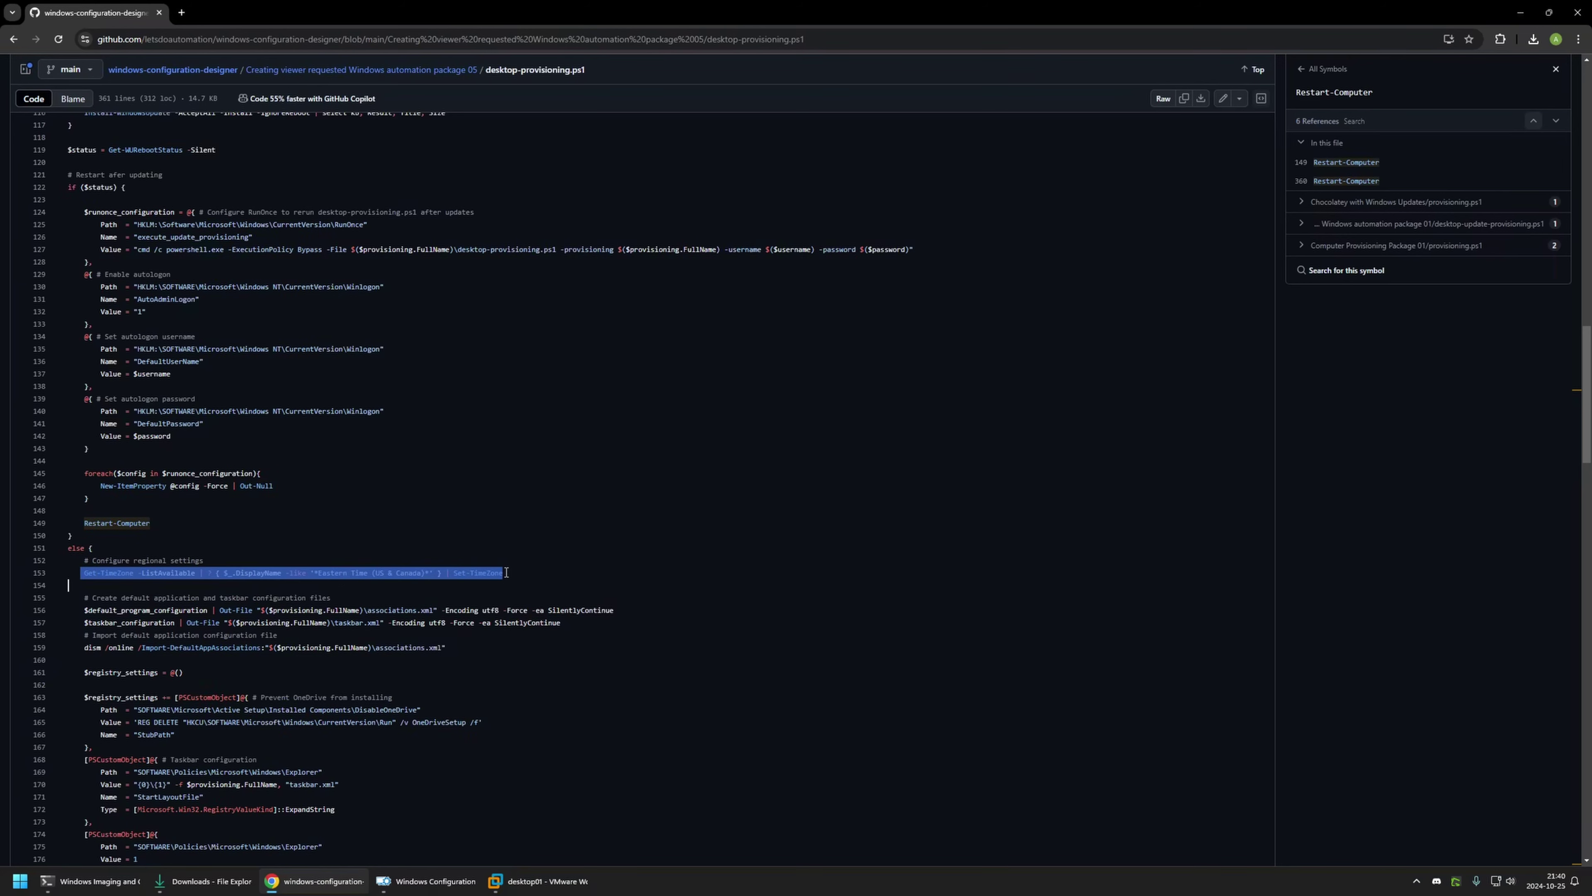
{"action": "scroll", "coordinate": [320, 574], "scroll_direction": "down", "scroll_amount": 2}
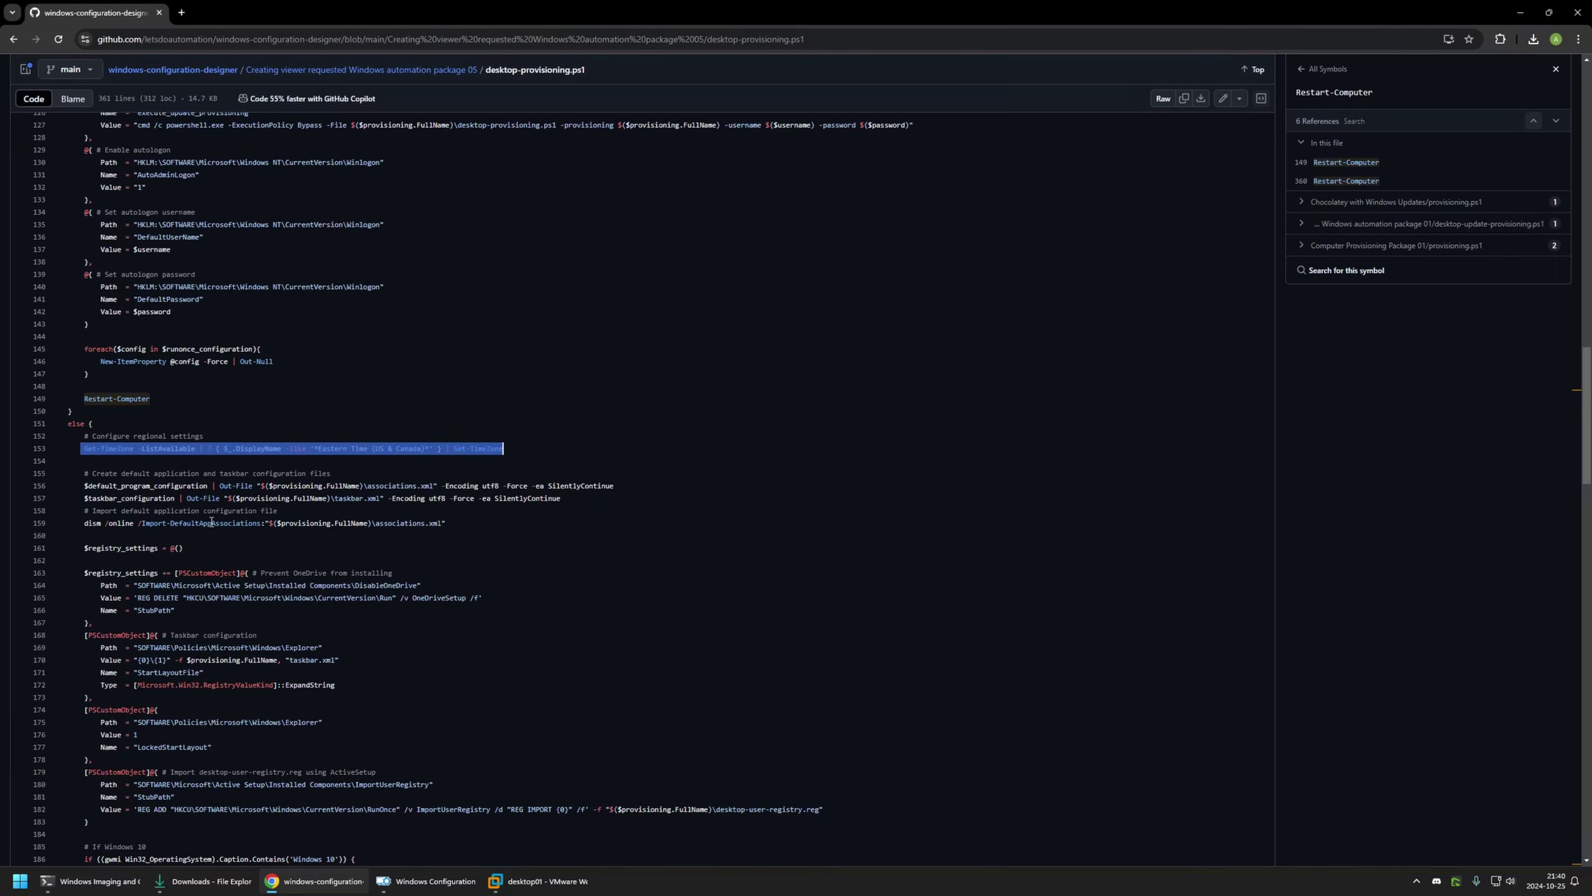
{"action": "left_click_drag", "start_coordinate": [88, 487], "coordinate": [191, 487]}
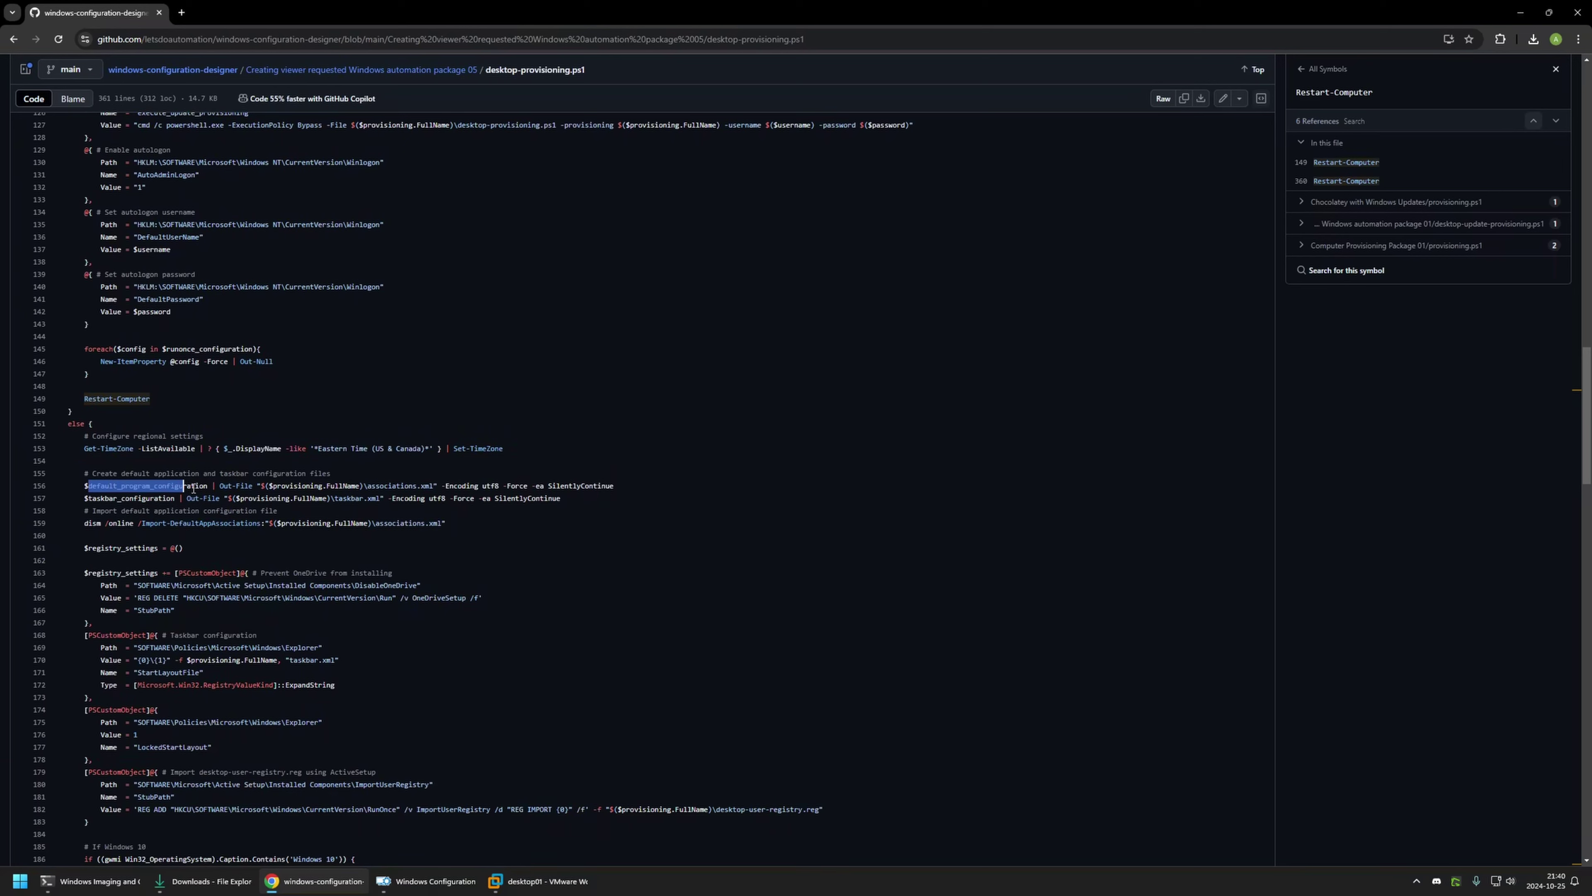
{"action": "left_click_drag", "start_coordinate": [89, 497], "coordinate": [179, 497]}
{"action": "left_click", "coordinate": [574, 498]}
{"action": "left_click_drag", "start_coordinate": [88, 520], "coordinate": [449, 524]}
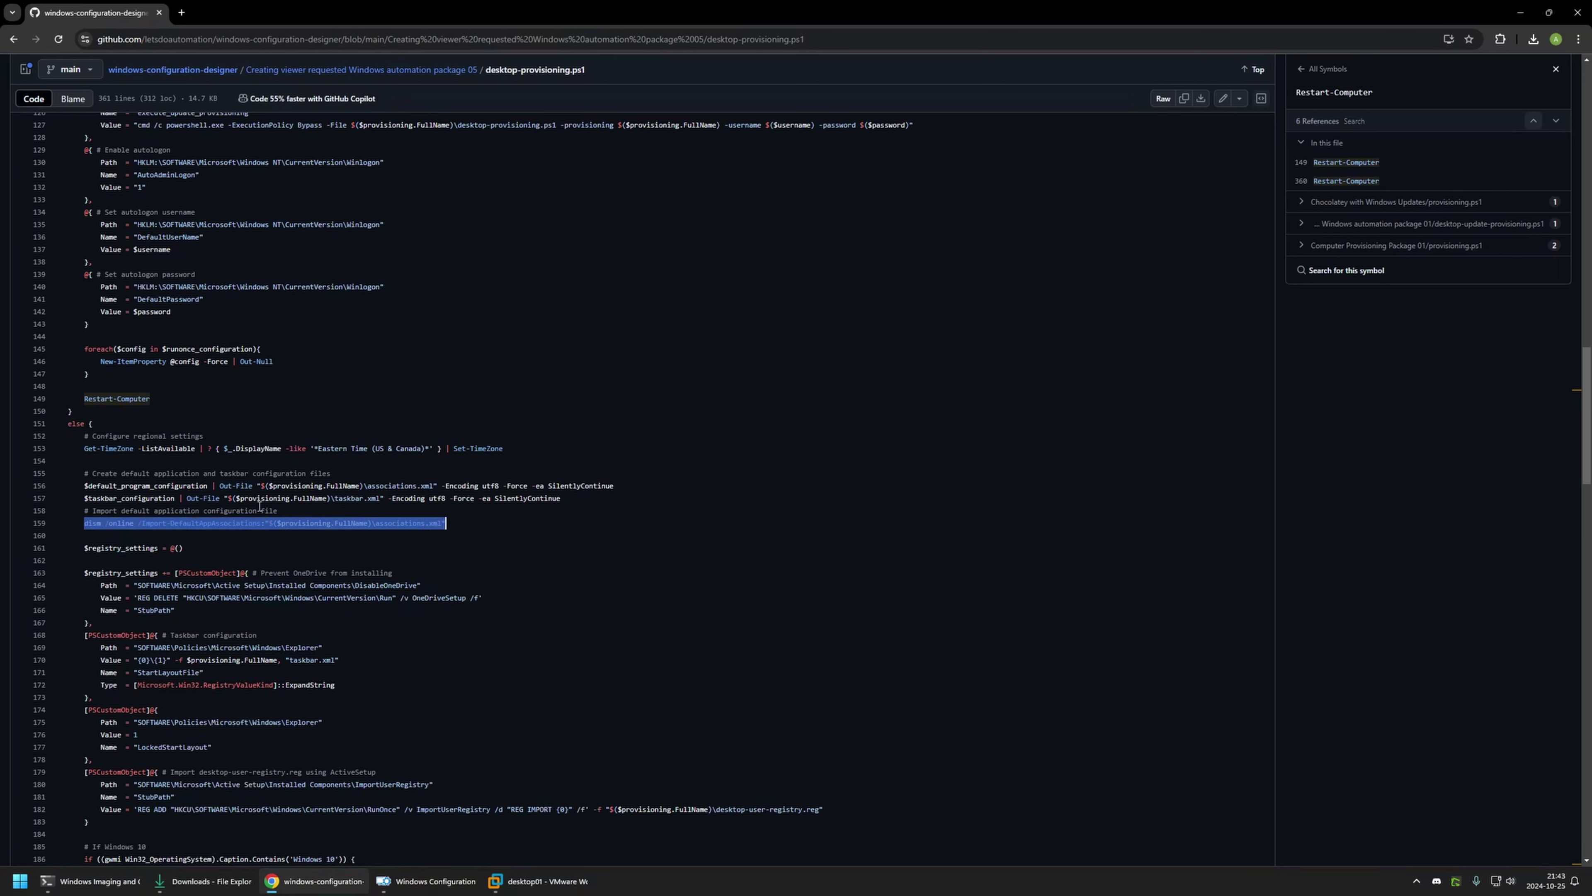
{"action": "left_click_drag", "start_coordinate": [86, 549], "coordinate": [298, 823]}
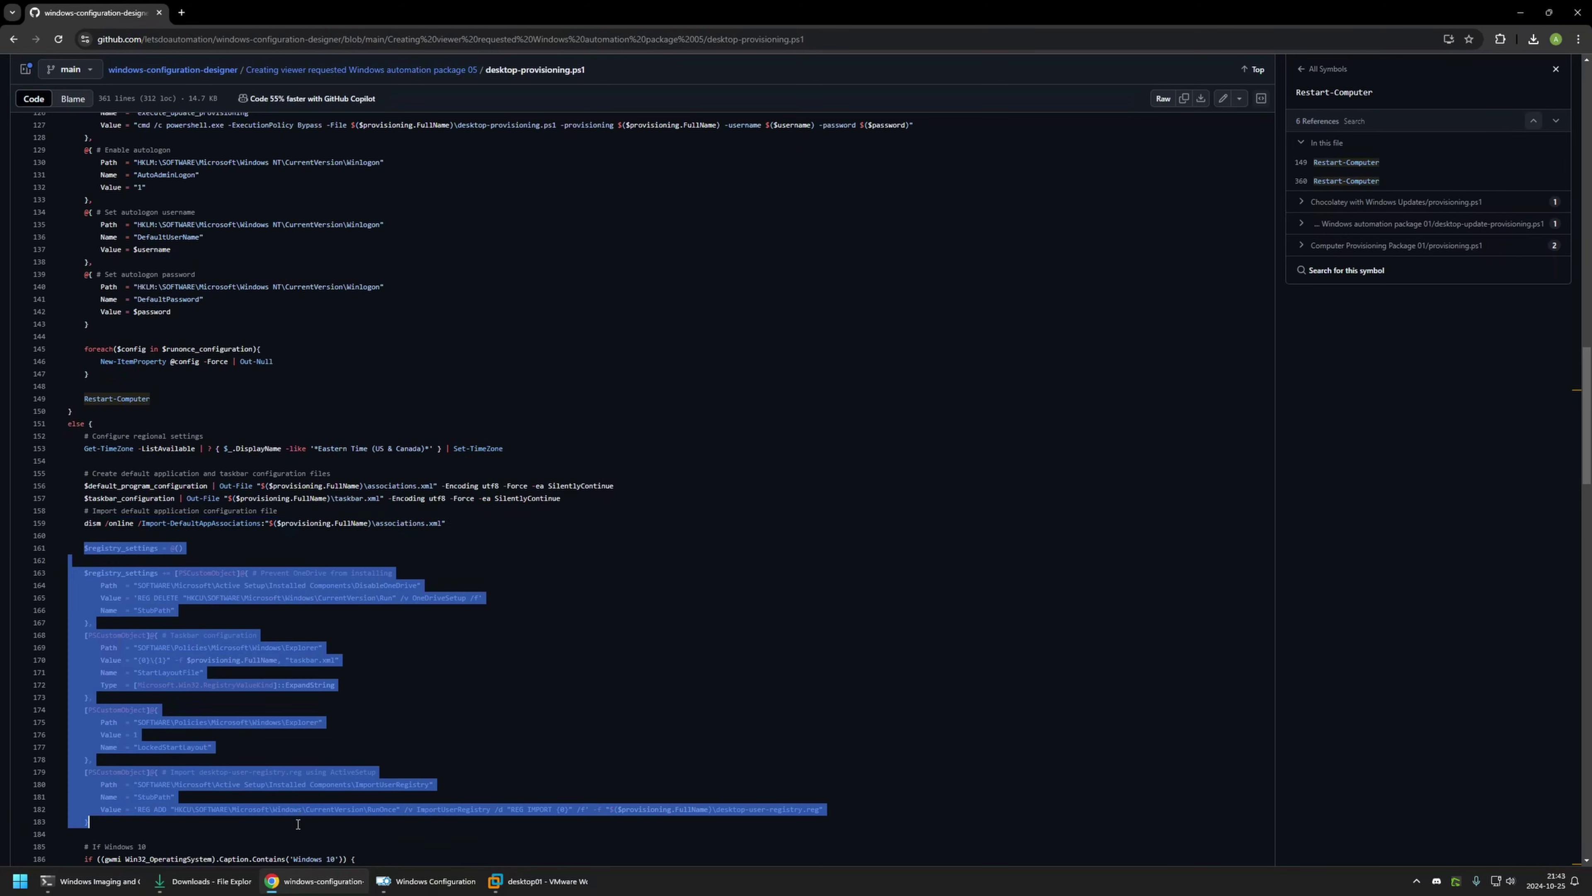
{"action": "left_click", "coordinate": [241, 612]}
{"action": "left_click_drag", "start_coordinate": [213, 586], "coordinate": [384, 573]}
{"action": "scroll", "coordinate": [248, 573], "scroll_direction": "down", "scroll_amount": 1}
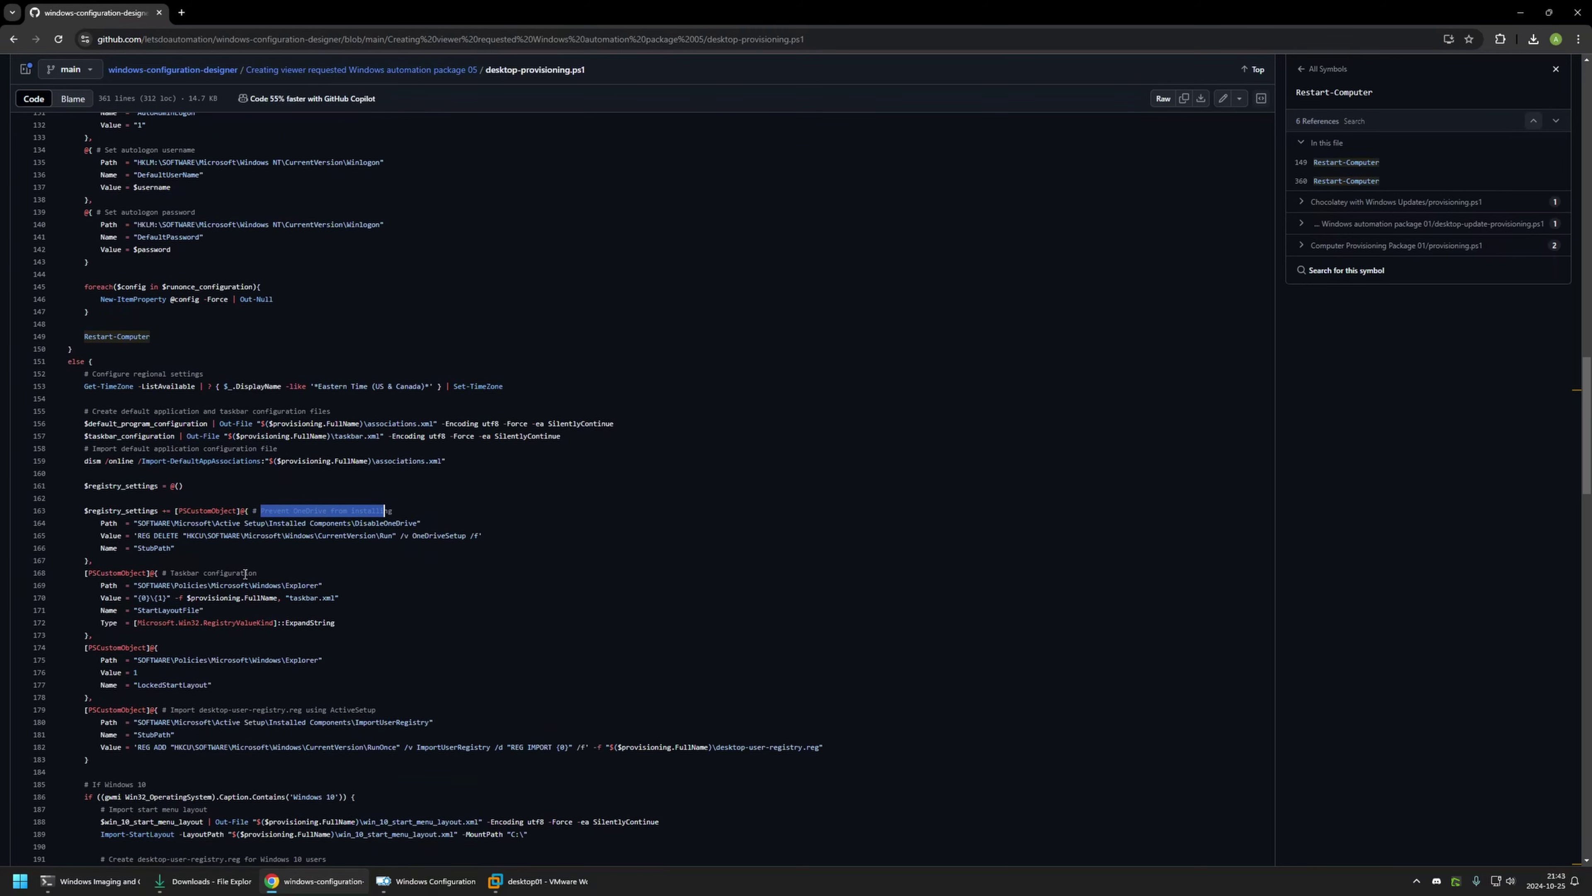
{"action": "left_click_drag", "start_coordinate": [84, 572], "coordinate": [92, 697]}
{"action": "scroll", "coordinate": [149, 630], "scroll_direction": "down", "scroll_amount": 2}
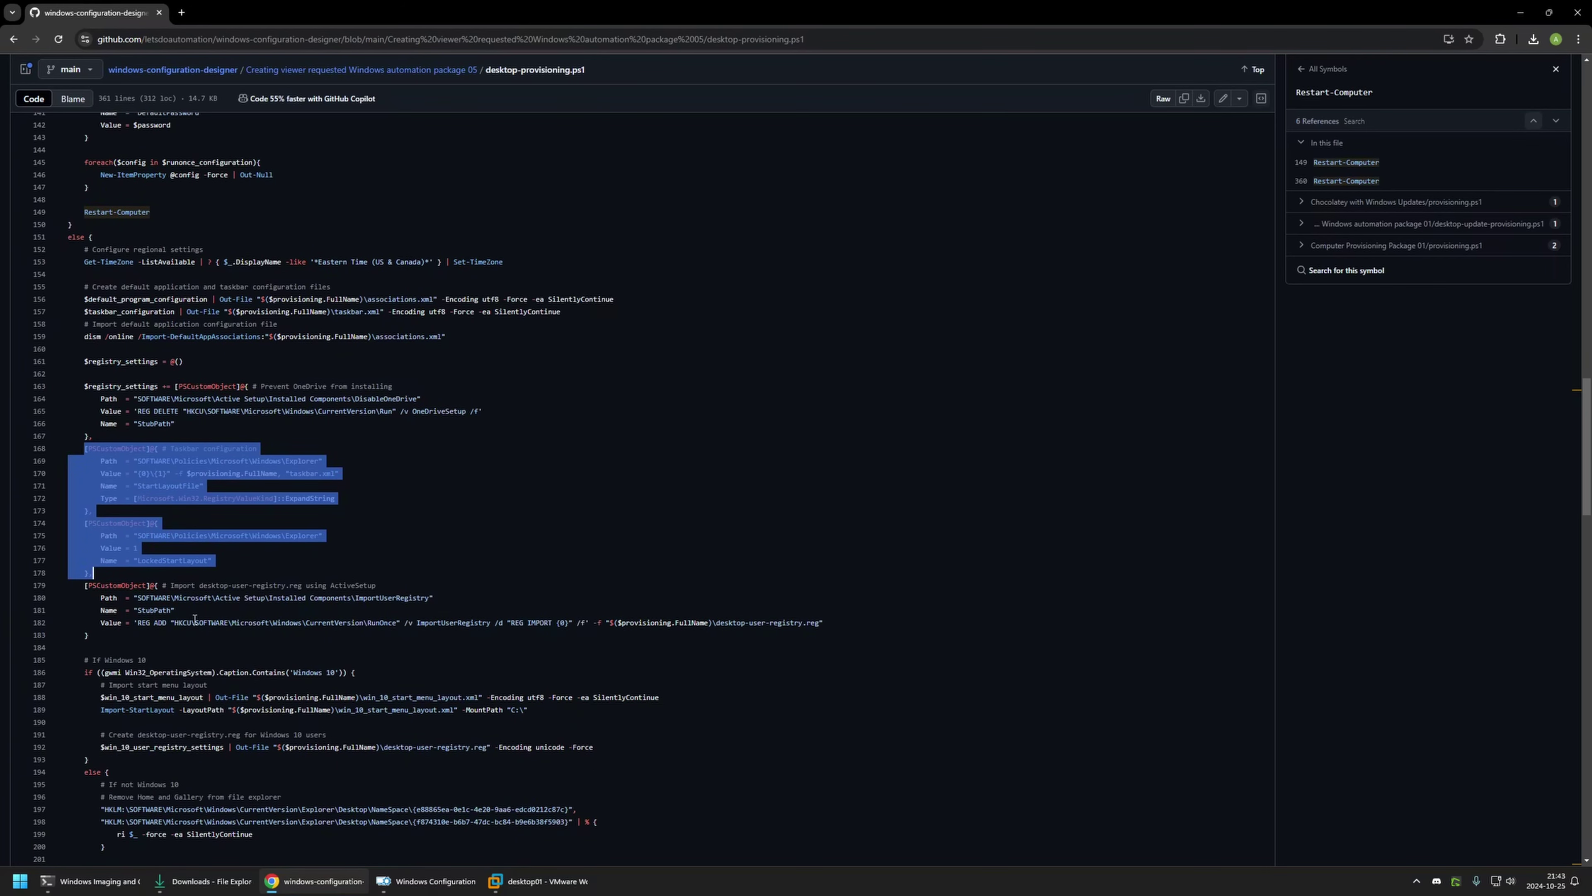
{"action": "left_click_drag", "start_coordinate": [216, 597], "coordinate": [296, 587]}
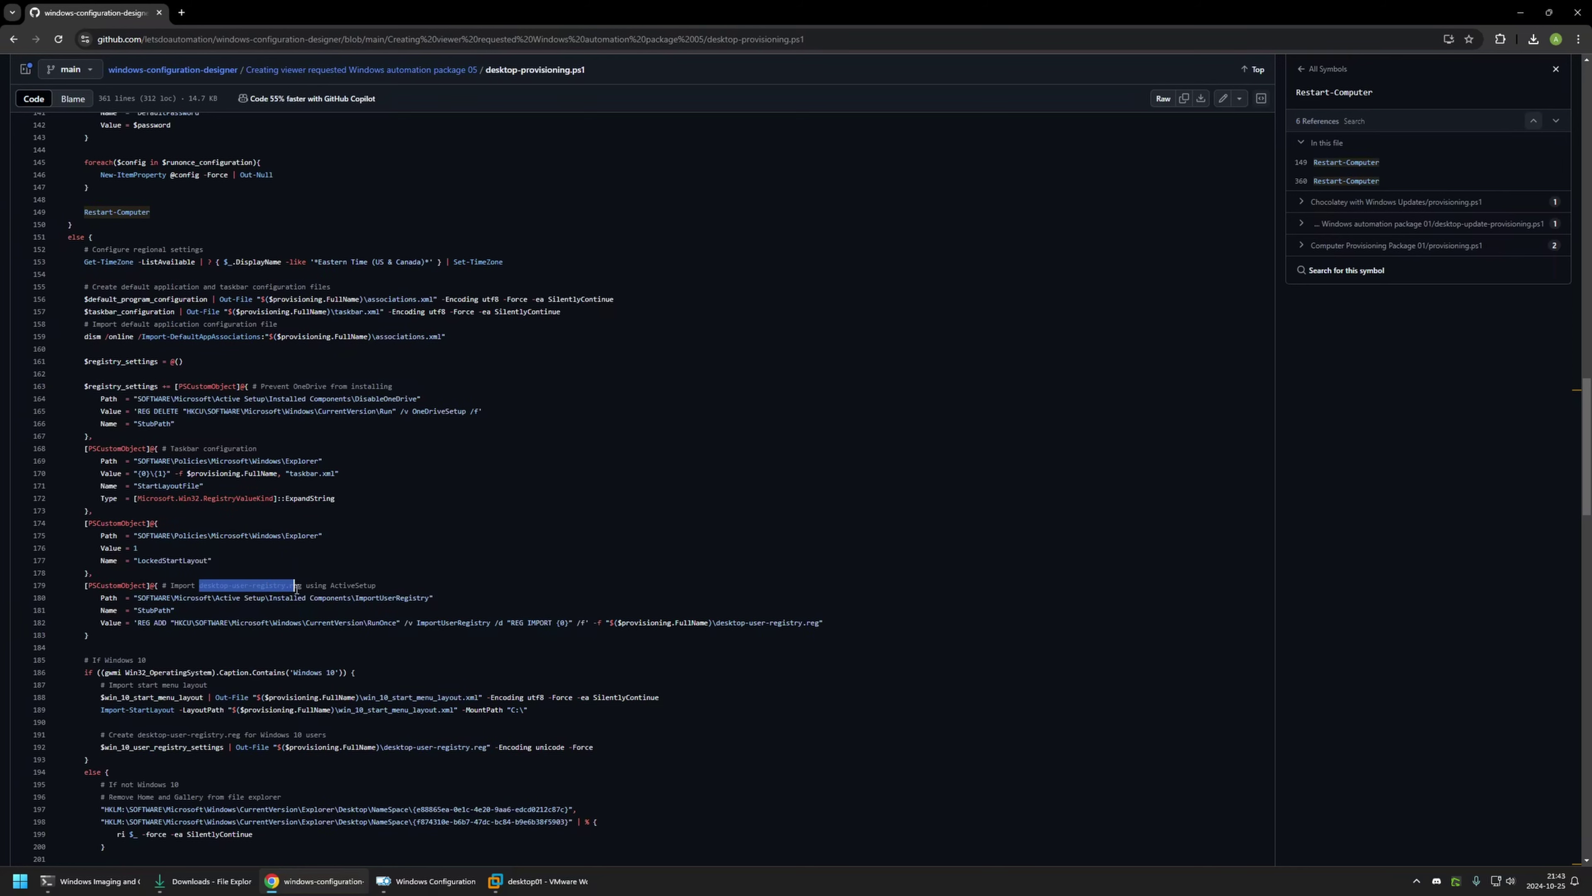
{"action": "scroll", "coordinate": [297, 587], "scroll_direction": "down", "scroll_amount": 3}
{"action": "left_click", "coordinate": [365, 486]}
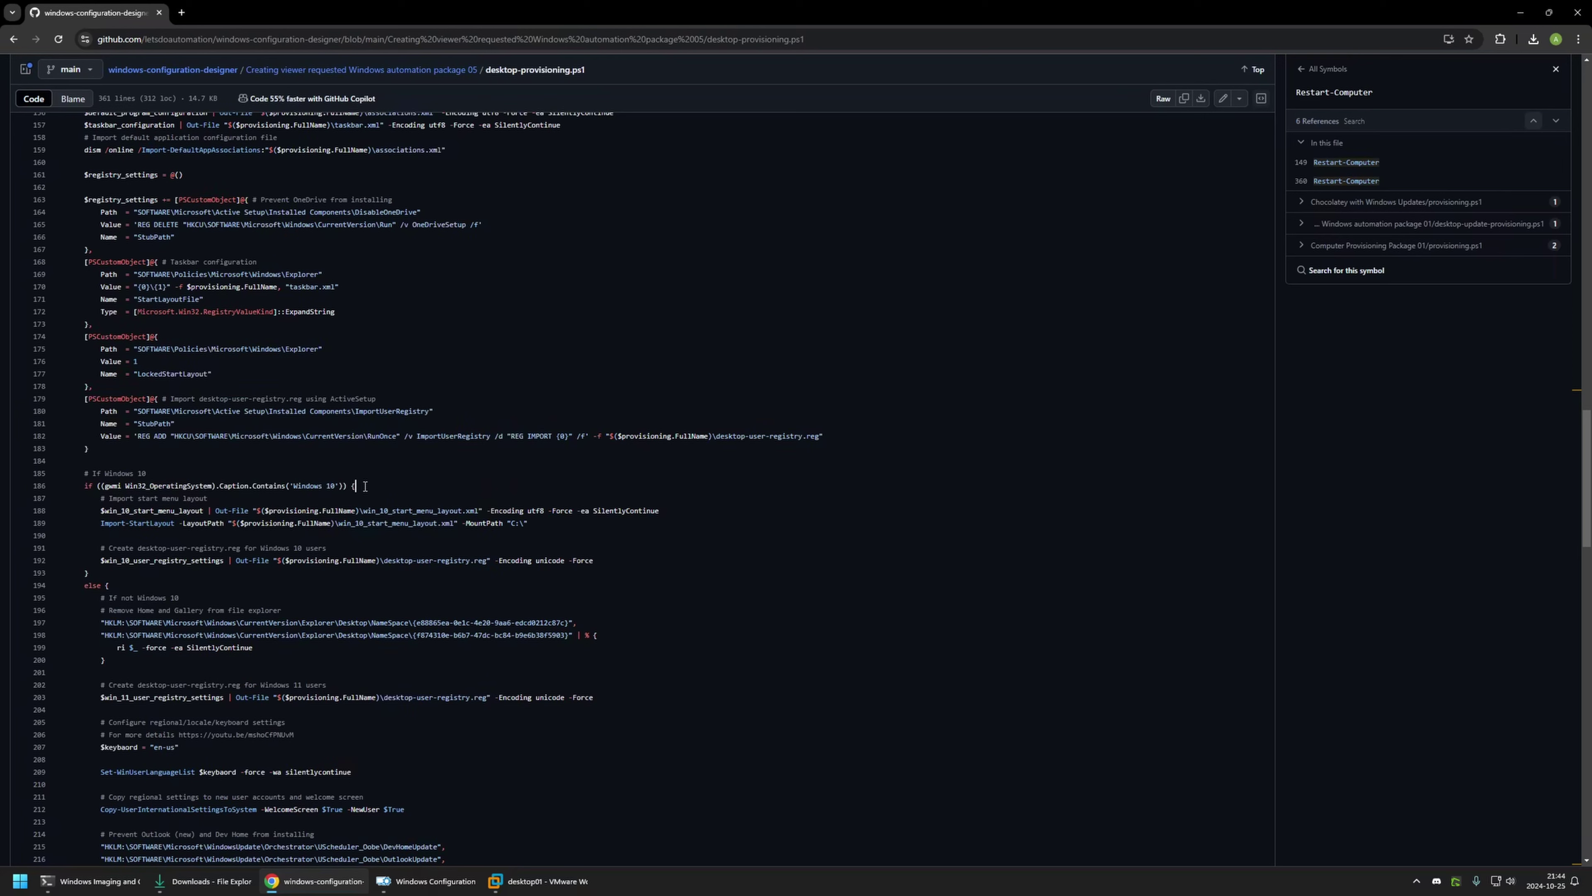
Review the Windows 10 branch, its start menu layout import and registry export line
{"action": "left_click_drag", "start_coordinate": [606, 561], "coordinate": [93, 499]}
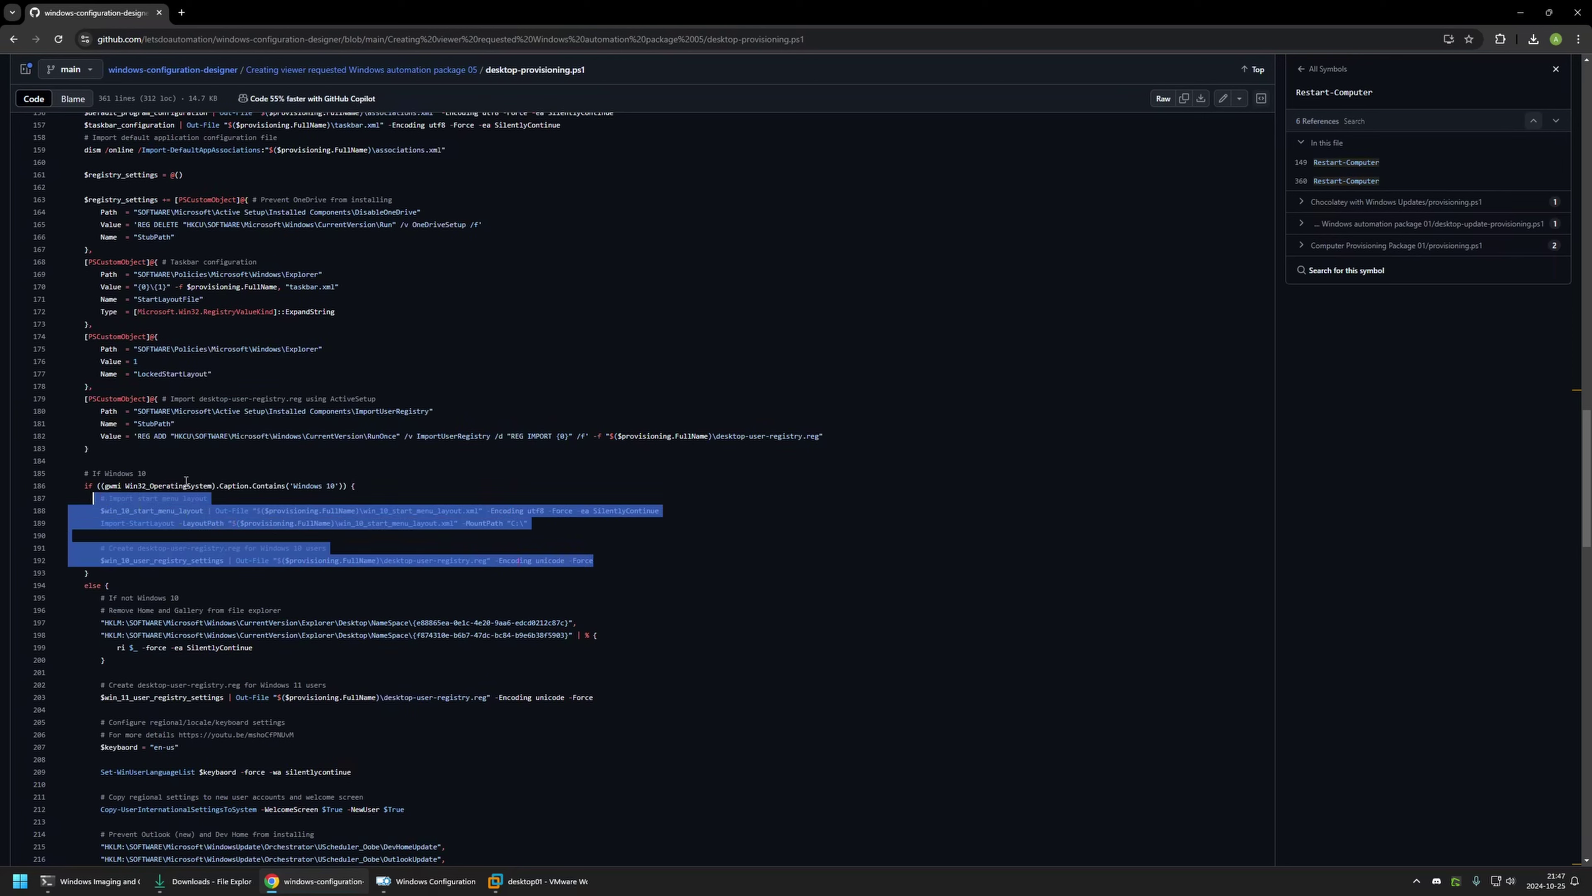
{"action": "left_click", "coordinate": [233, 521]}
{"action": "left_click_drag", "start_coordinate": [541, 527], "coordinate": [102, 510]}
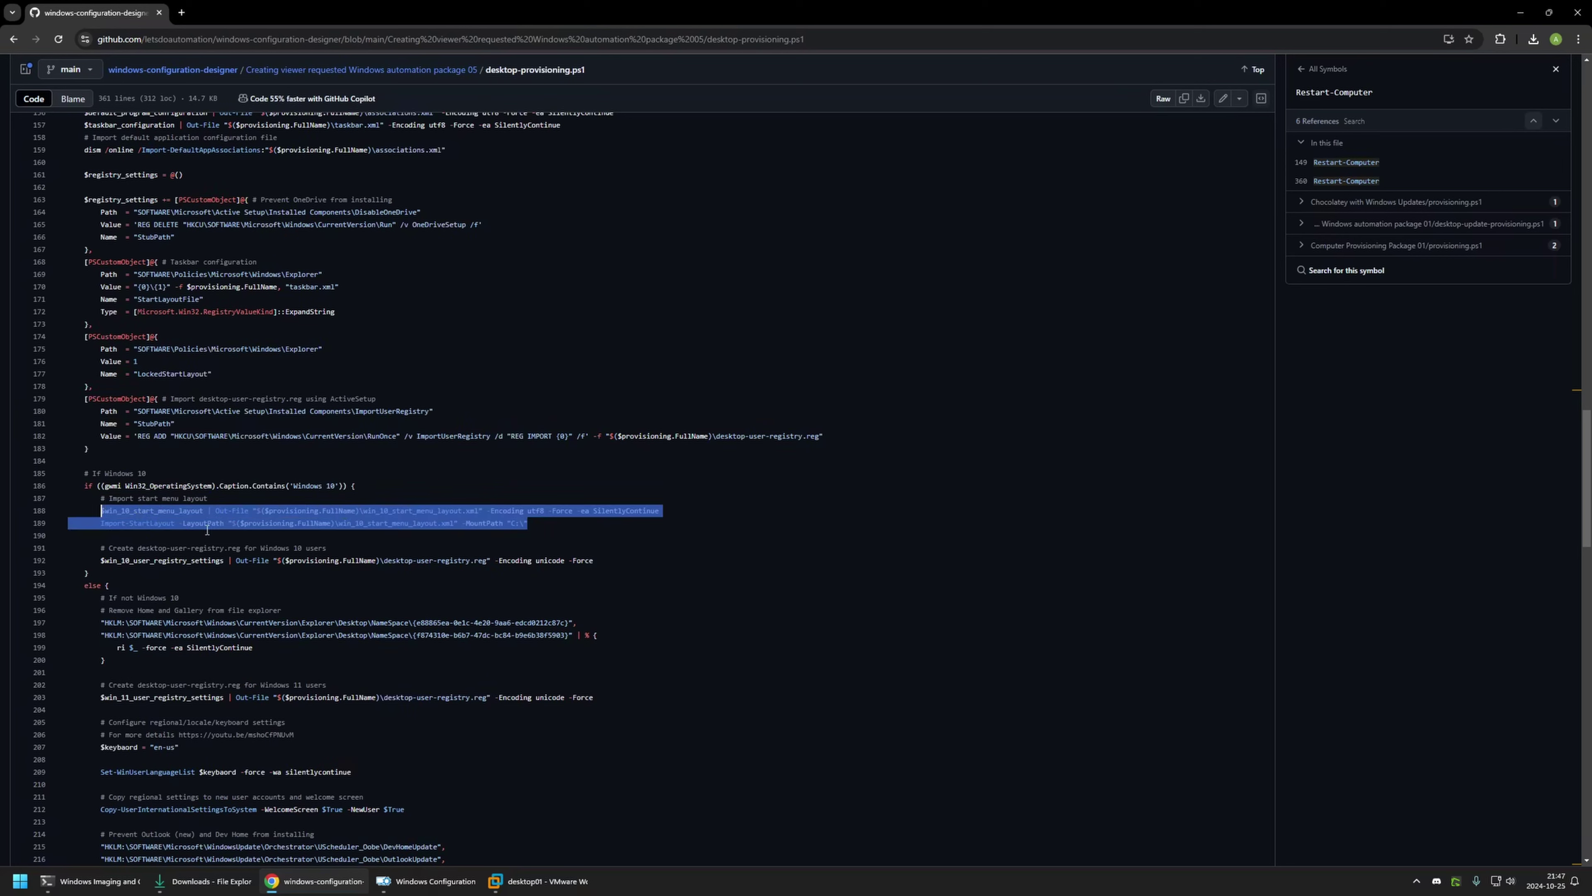
{"action": "key", "text": "Left"}
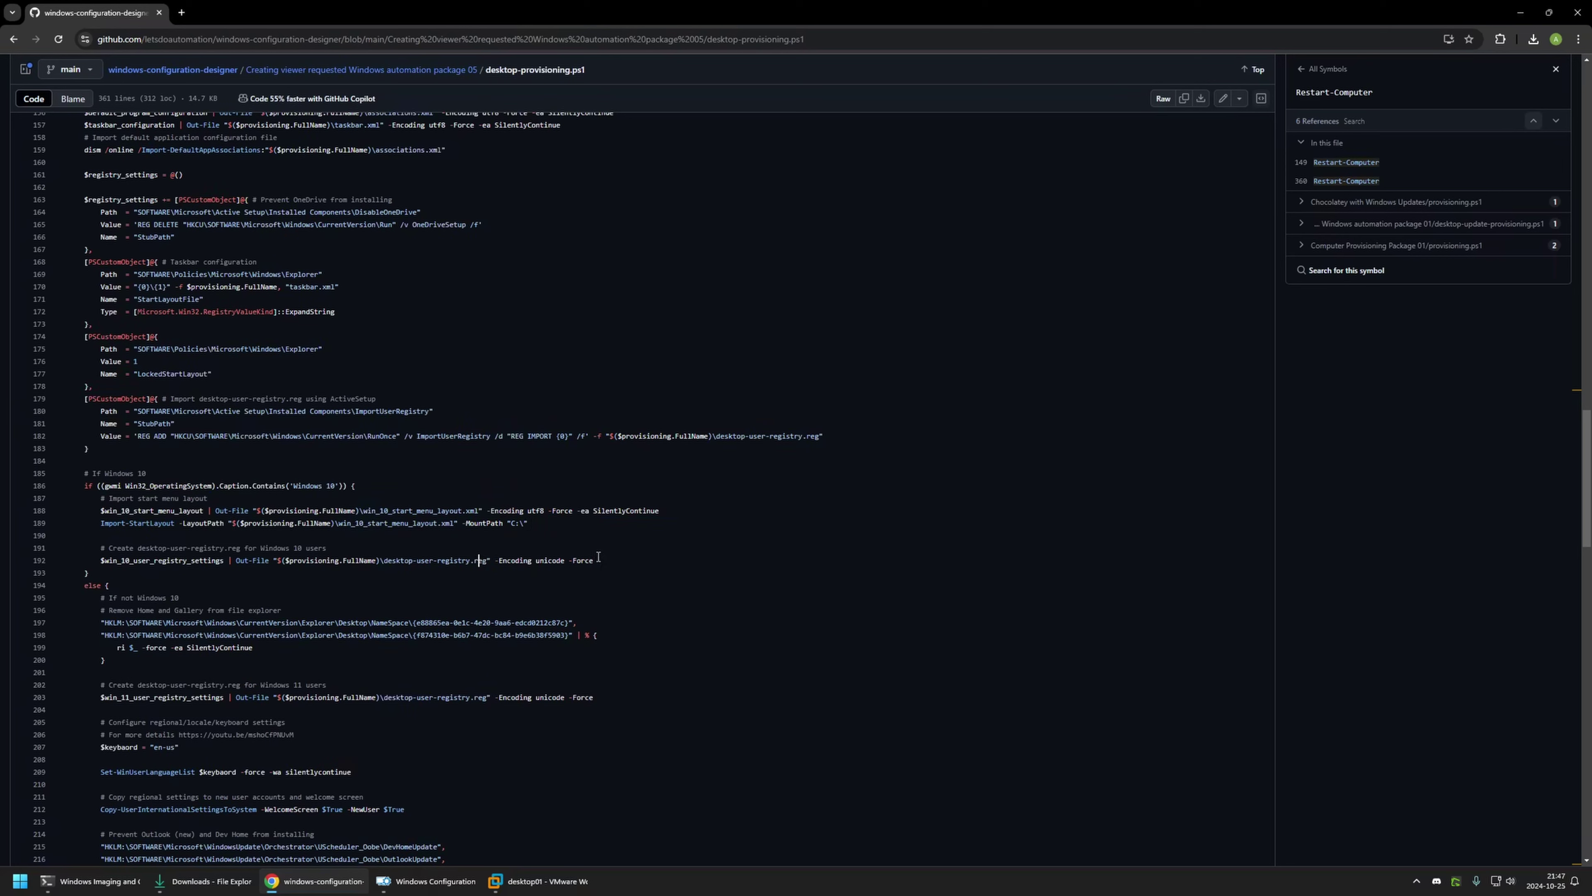
{"action": "left_click", "coordinate": [595, 560]}
{"action": "key", "text": "shift+Home"}
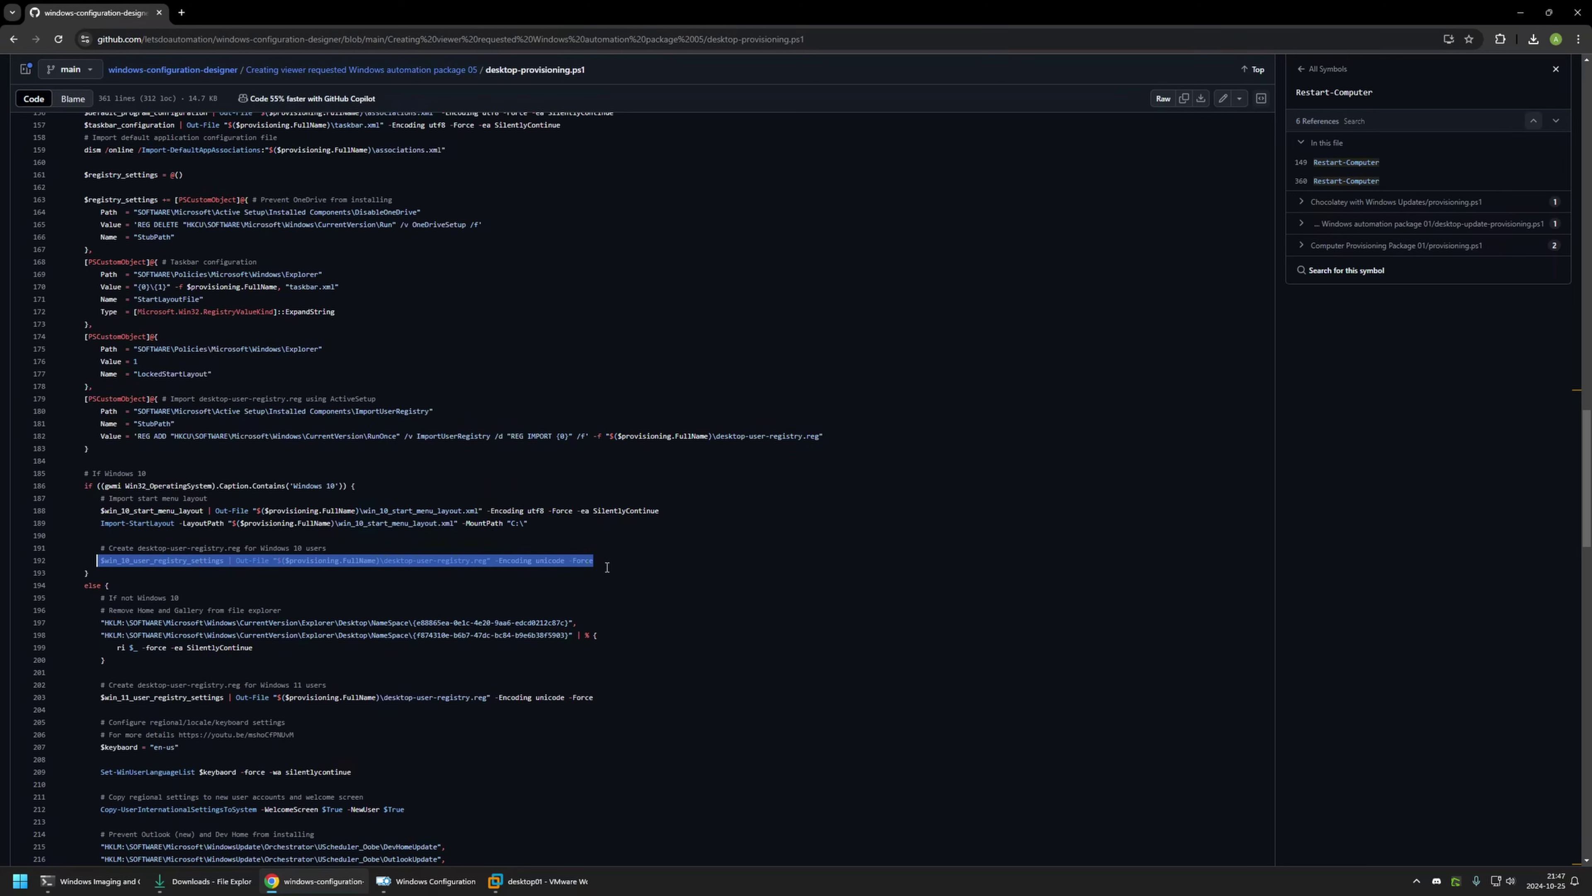
{"action": "left_click", "coordinate": [601, 562]}
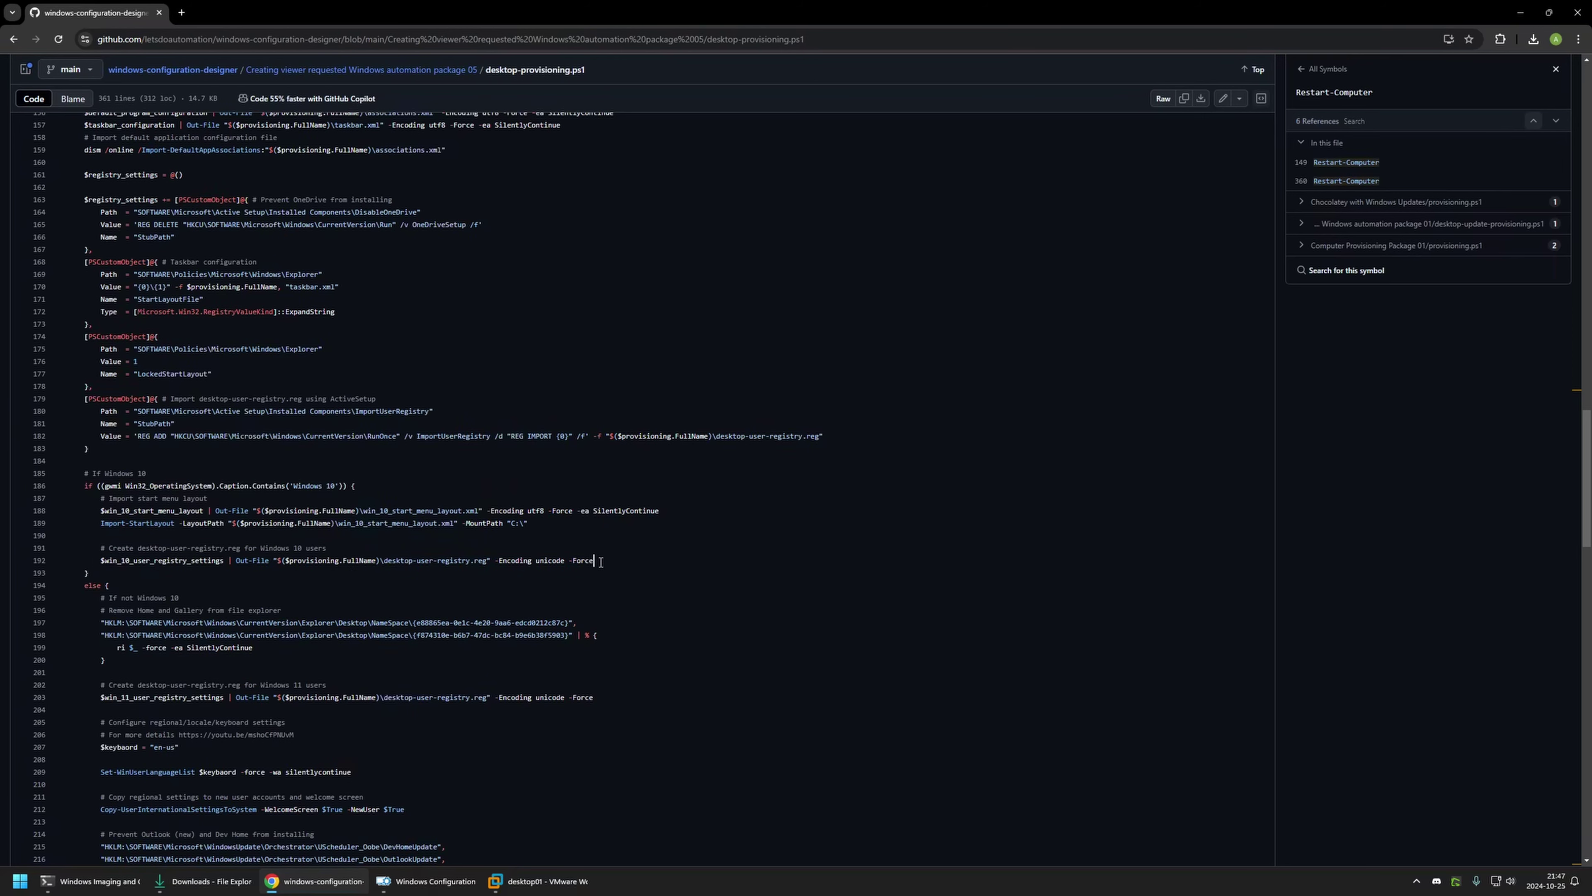
Review the Windows 11 branch, including the Home and Gallery removal and the $win_11_user_registry_settings references
{"action": "scroll", "coordinate": [601, 562], "scroll_direction": "down", "scroll_amount": 3}
{"action": "left_click_drag", "start_coordinate": [99, 416], "coordinate": [419, 664]}
{"action": "scroll", "coordinate": [419, 664], "scroll_direction": "up", "scroll_amount": 8}
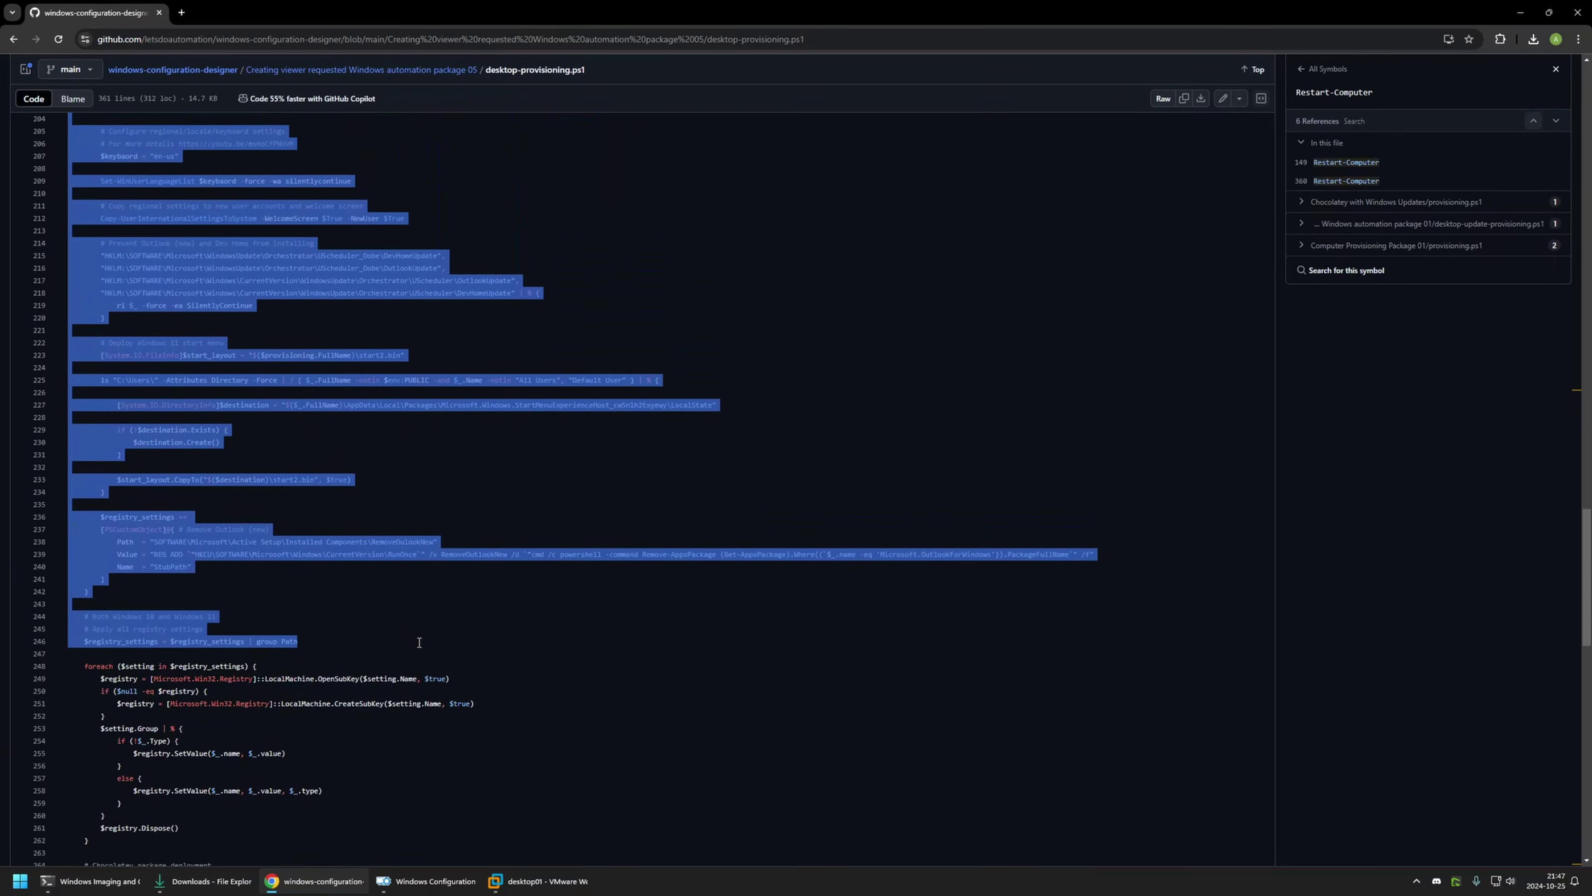
{"action": "left_click", "coordinate": [126, 334]}
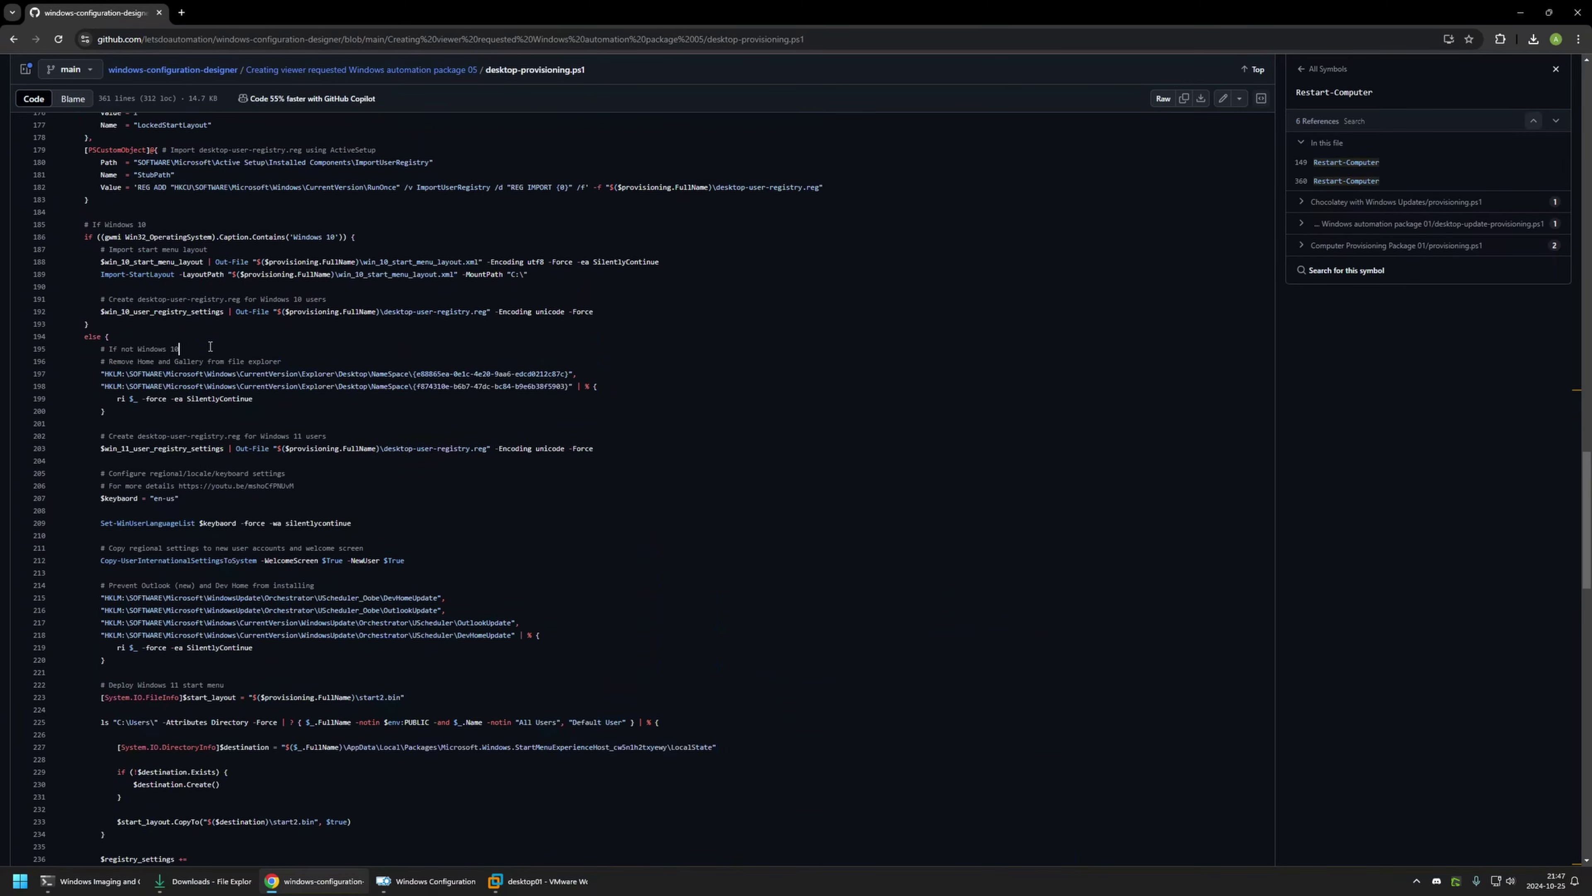
{"action": "left_click_drag", "start_coordinate": [156, 412], "coordinate": [115, 340]}
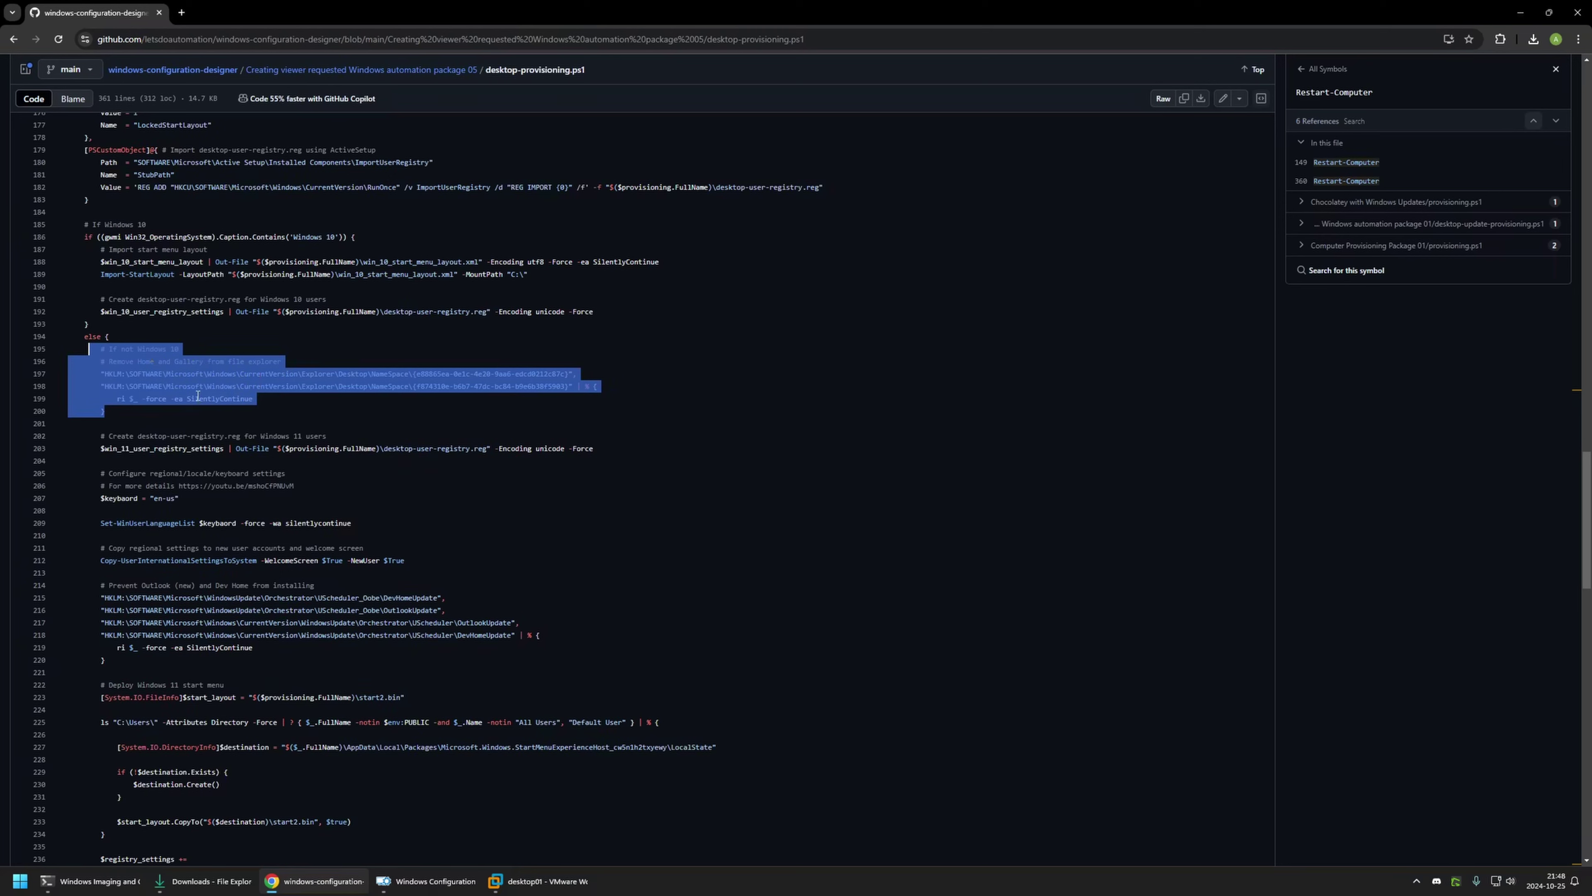
{"action": "left_click", "coordinate": [171, 448]}
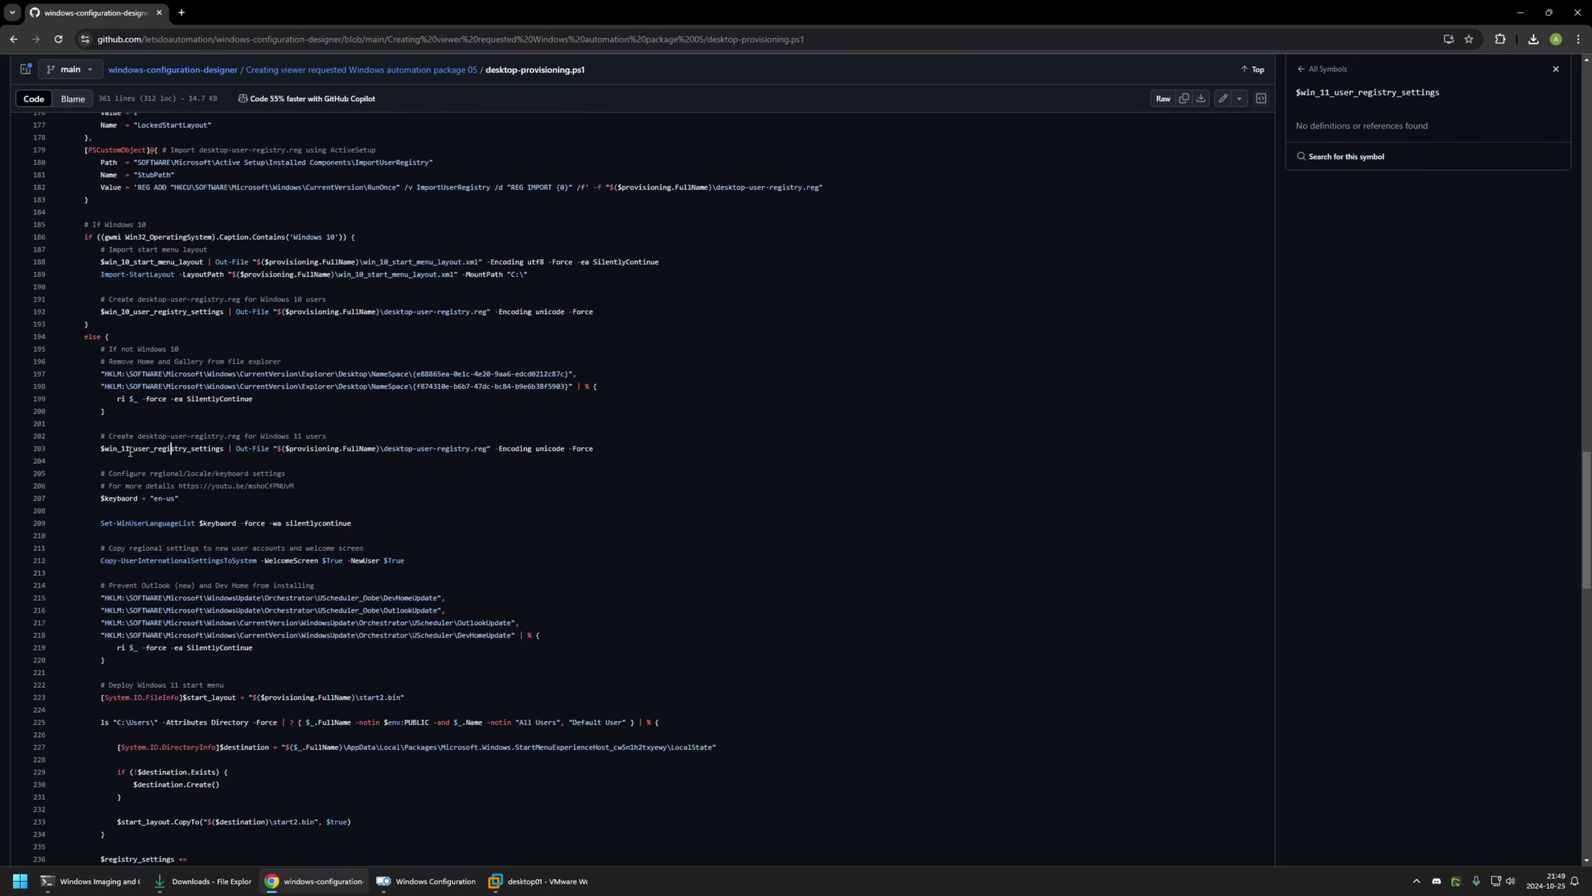
{"action": "left_click_drag", "start_coordinate": [130, 448], "coordinate": [594, 450]}
{"action": "left_click", "coordinate": [594, 450]}
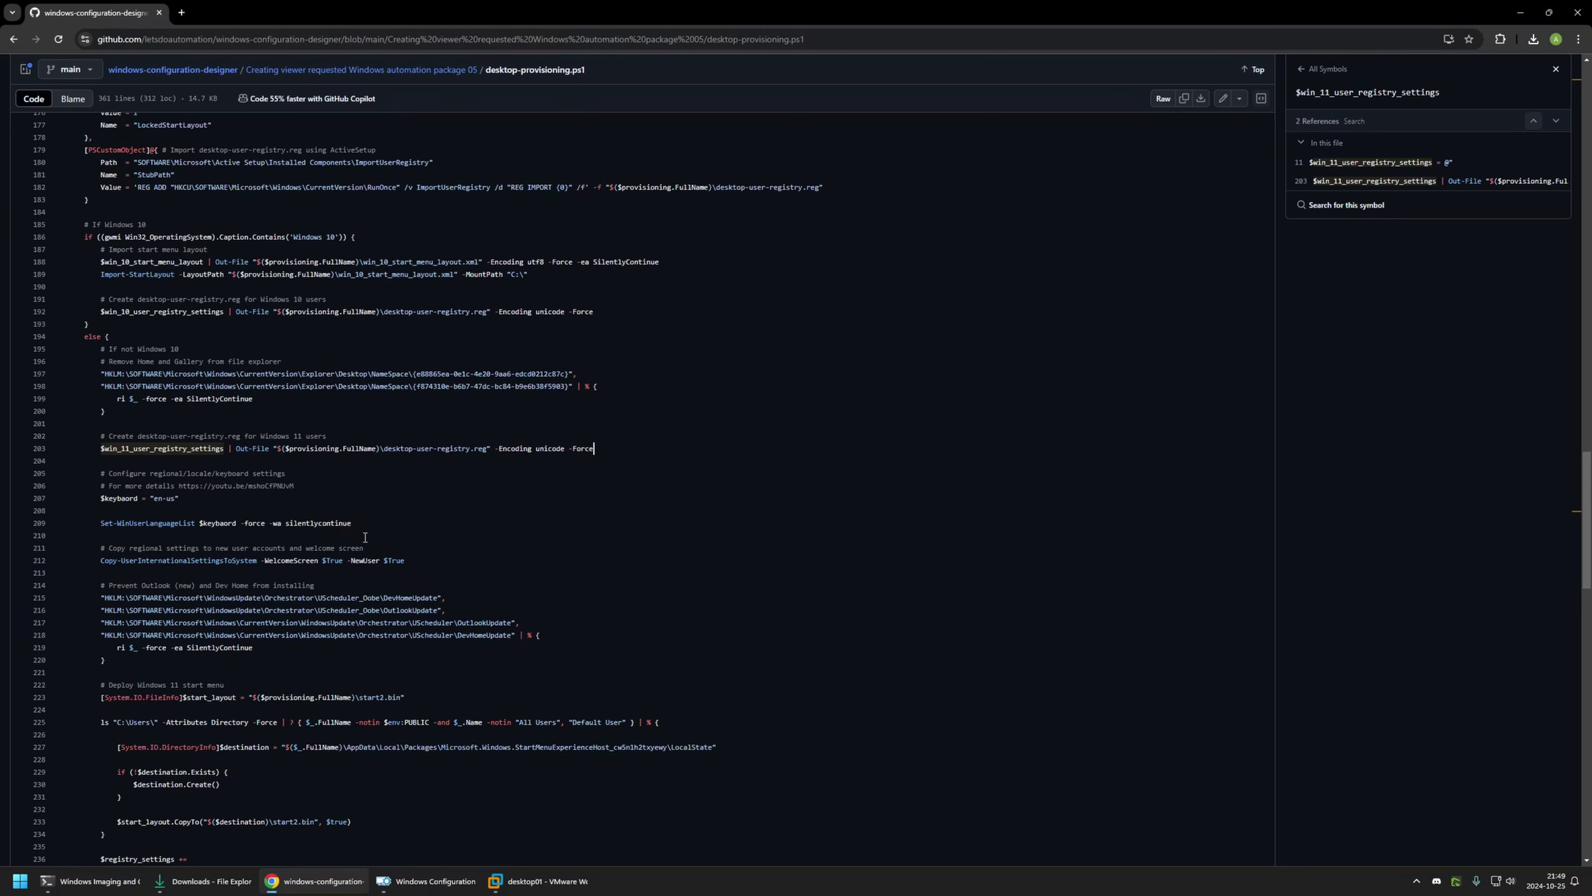
{"action": "left_click_drag", "start_coordinate": [365, 526], "coordinate": [91, 487]}
Review the regional settings copy, the Outlook and Dev Home block, and Windows 11 start menu deployment
{"action": "scroll", "coordinate": [119, 485], "scroll_direction": "down", "scroll_amount": 1}
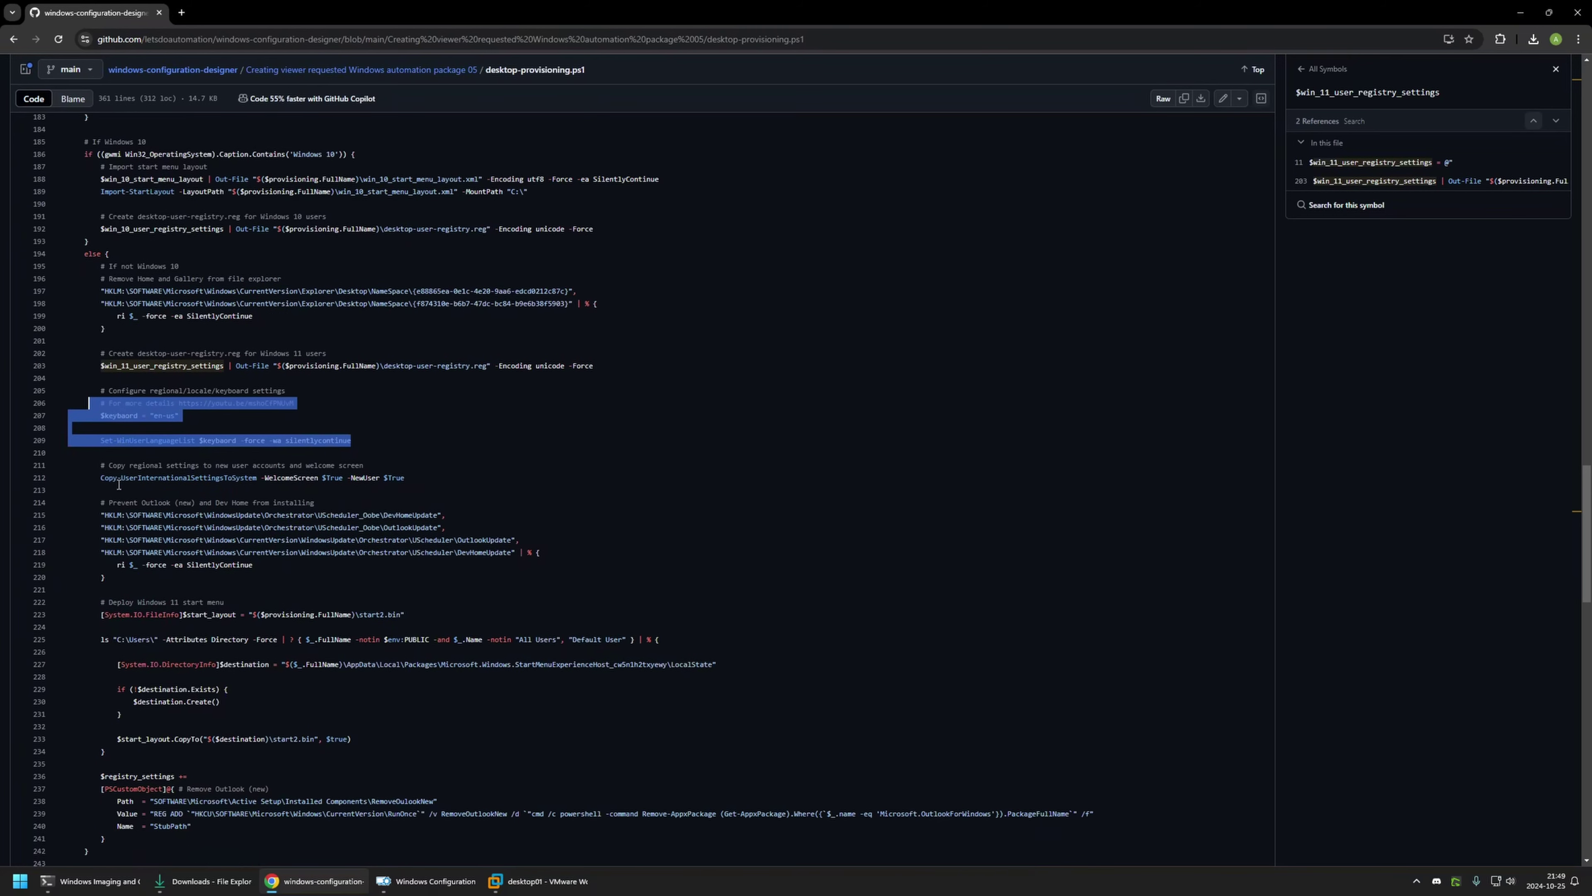
{"action": "scroll", "coordinate": [119, 485], "scroll_direction": "down", "scroll_amount": 2}
{"action": "left_click_drag", "start_coordinate": [416, 375], "coordinate": [179, 374]}
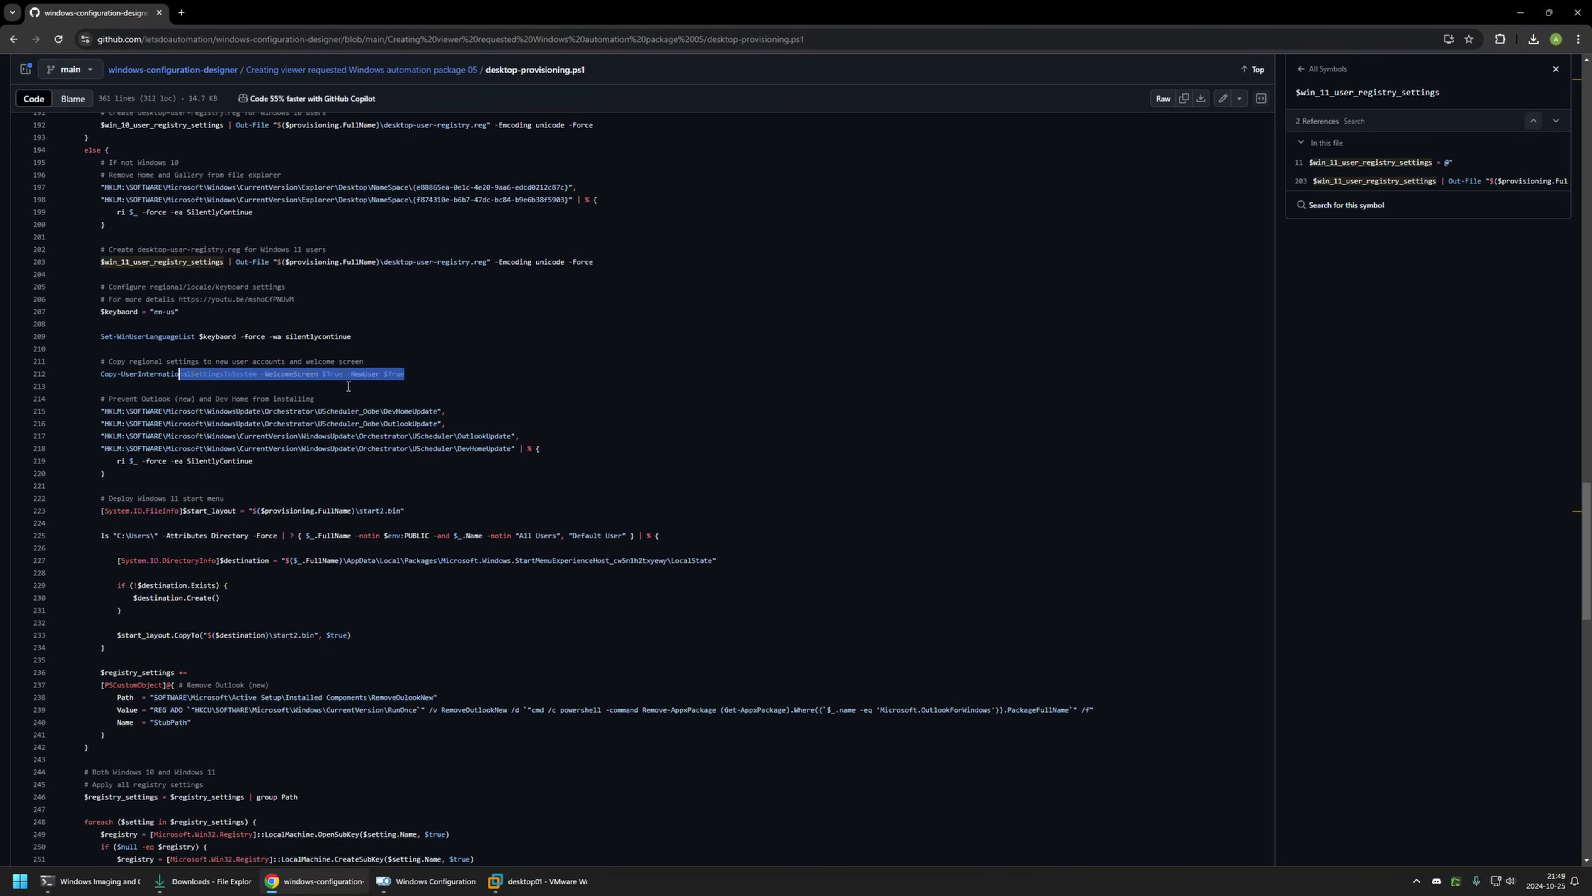
{"action": "left_click_drag", "start_coordinate": [153, 470], "coordinate": [97, 398]}
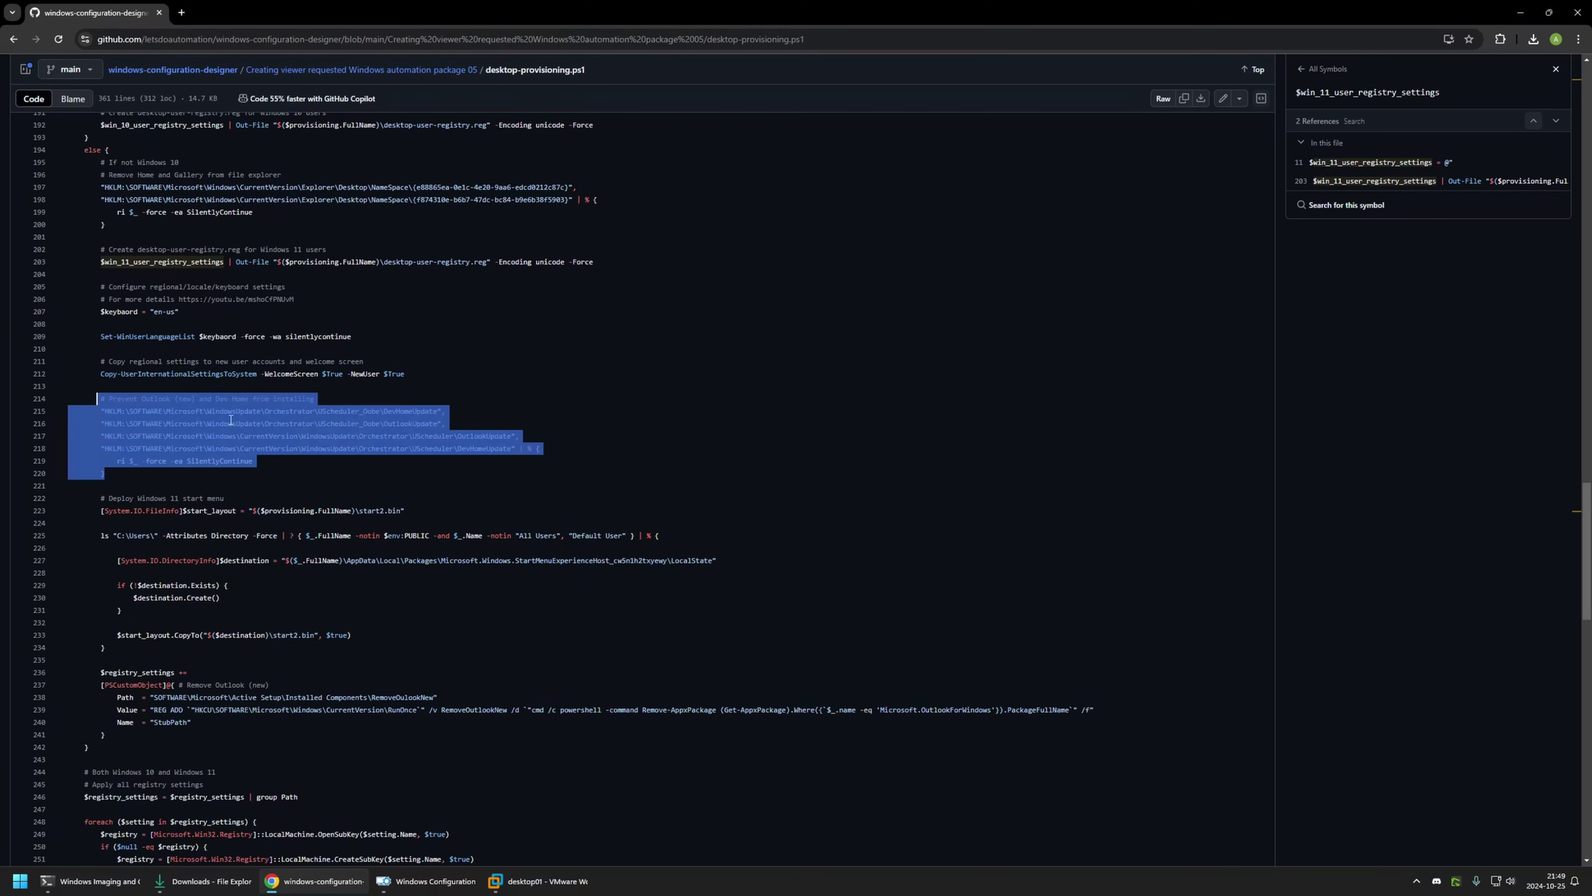
{"action": "scroll", "coordinate": [216, 433], "scroll_direction": "down", "scroll_amount": 1}
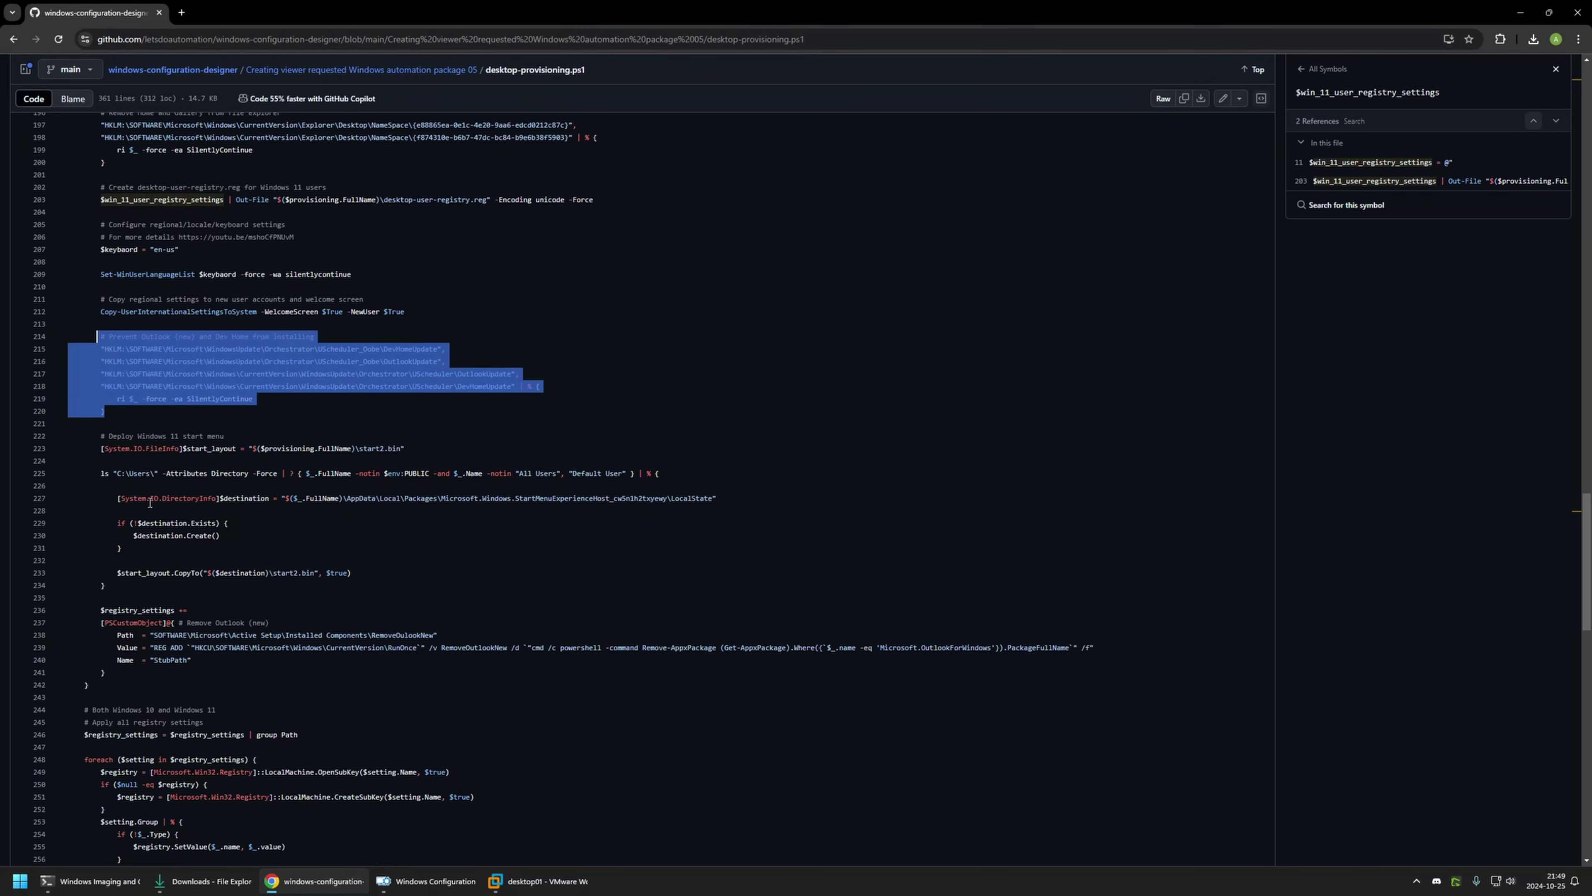
{"action": "left_click_drag", "start_coordinate": [120, 586], "coordinate": [97, 435]}
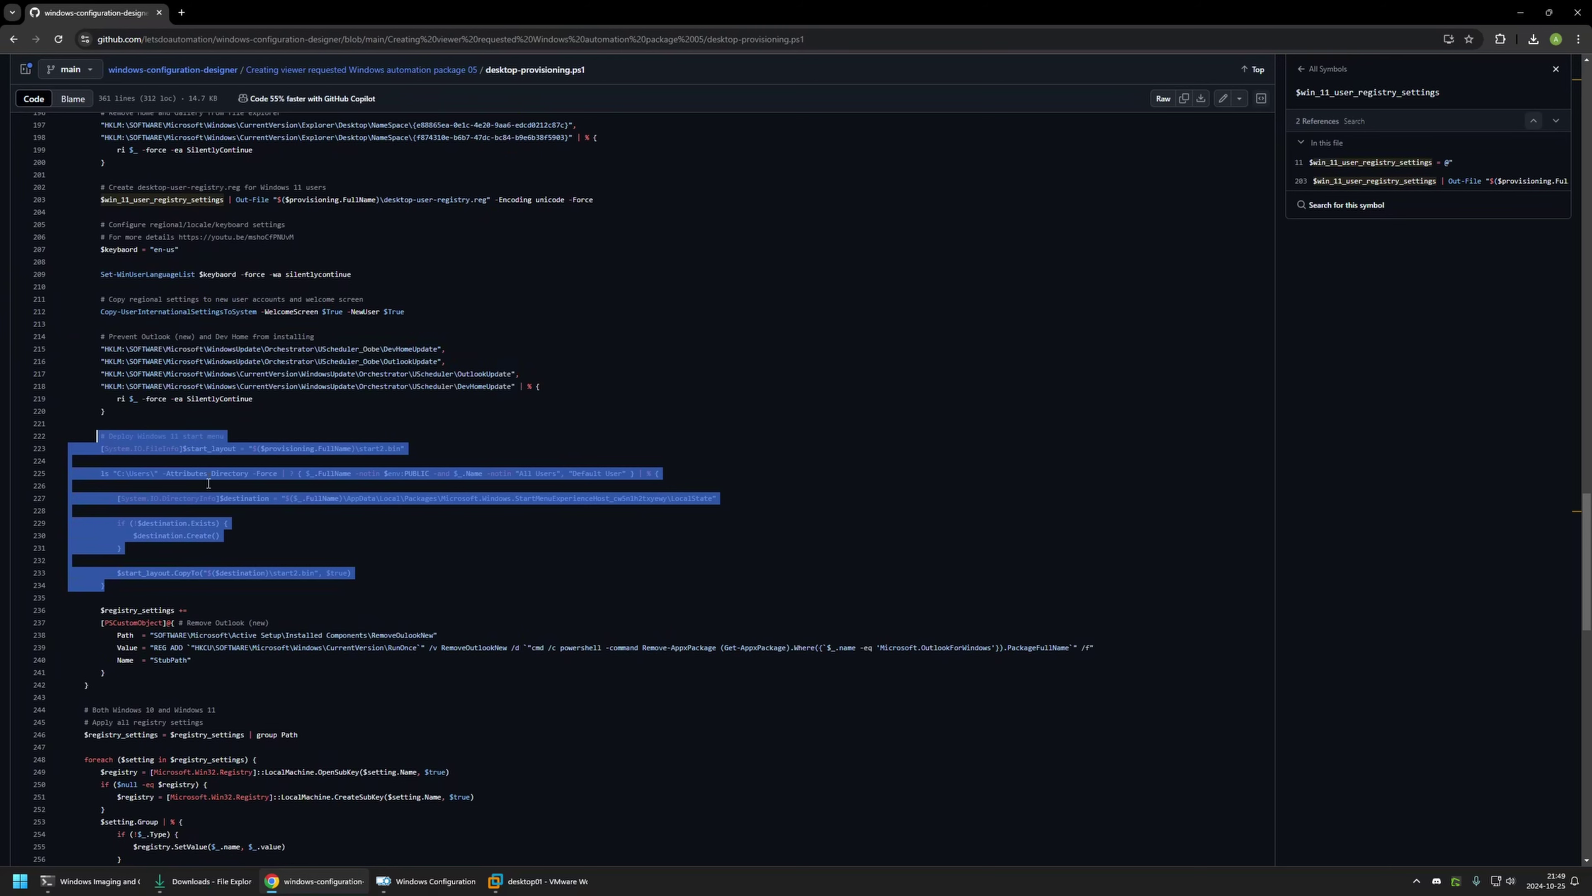
{"action": "scroll", "coordinate": [208, 483], "scroll_direction": "down", "scroll_amount": 2}
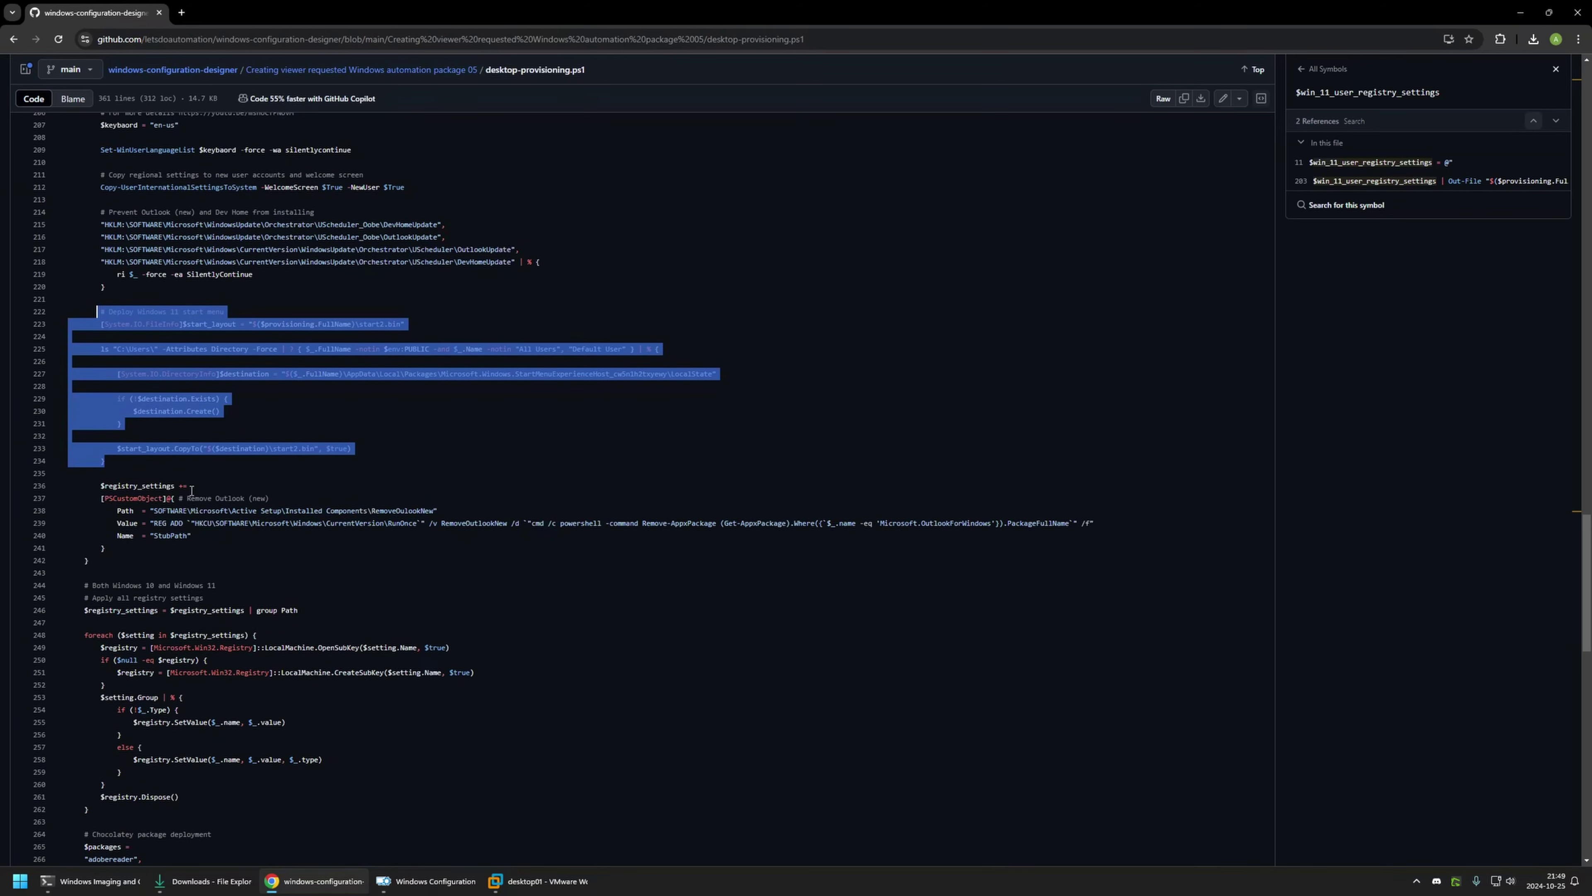
{"action": "left_click", "coordinate": [207, 535]}
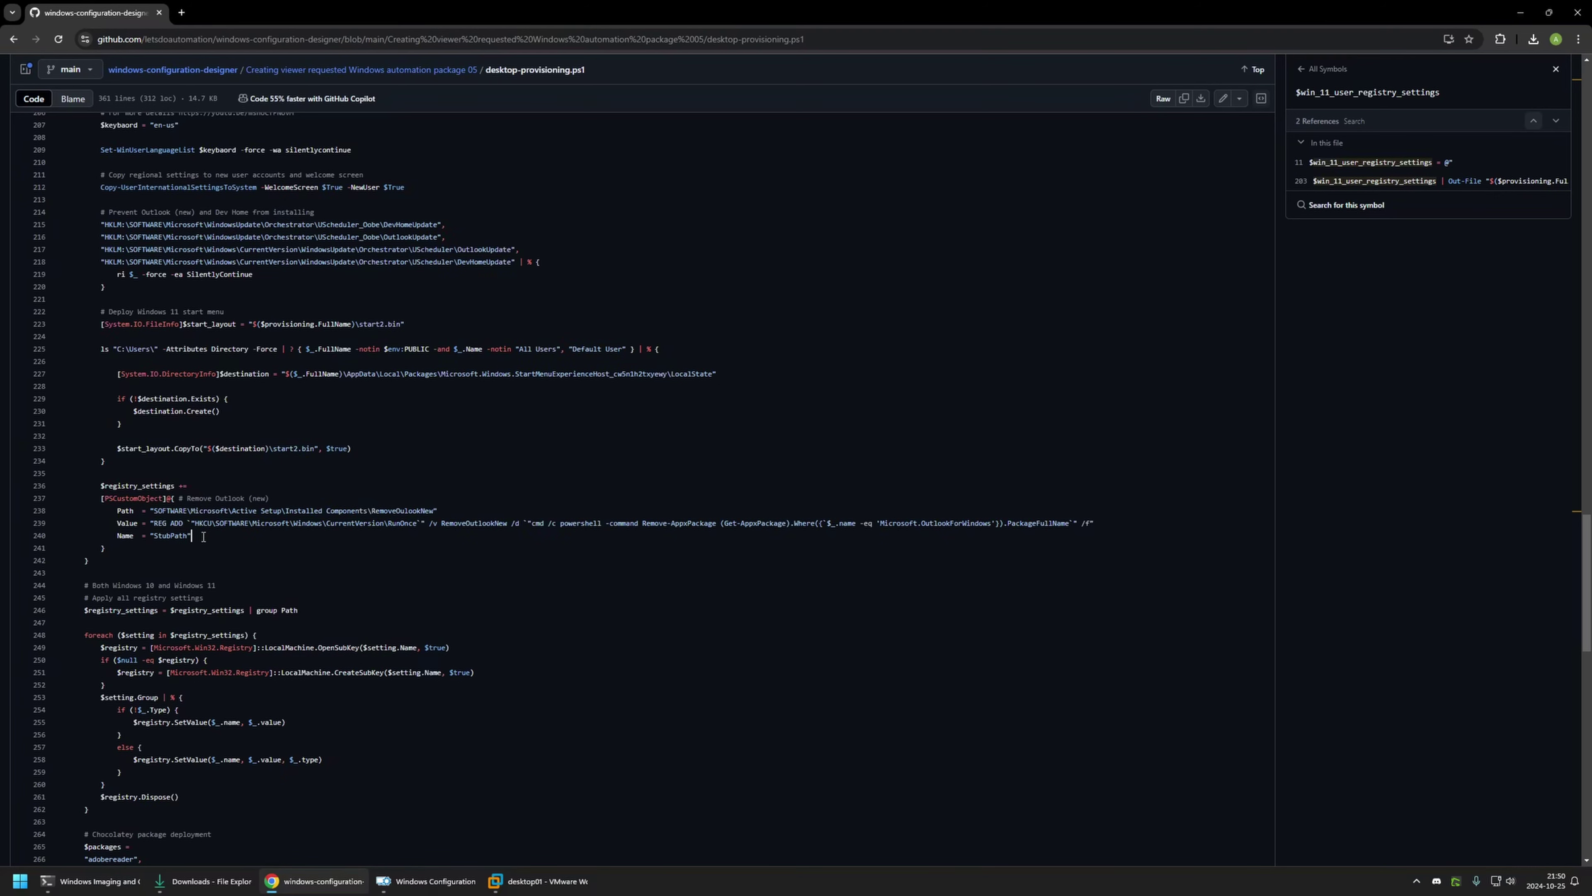
{"action": "scroll", "coordinate": [219, 537], "scroll_direction": "down", "scroll_amount": 4}
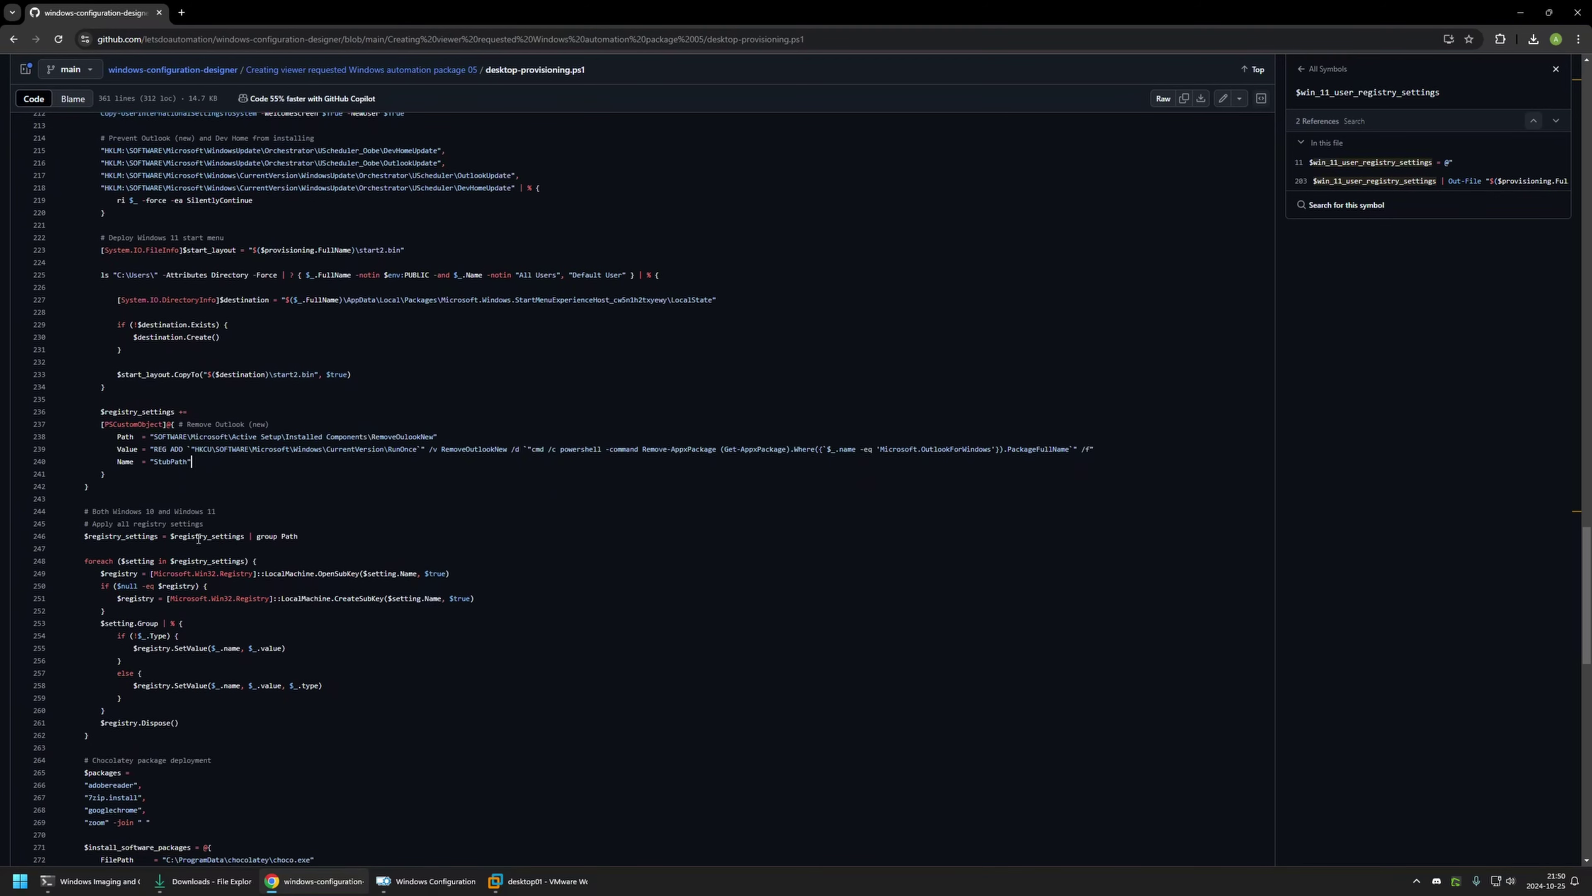
{"action": "left_click_drag", "start_coordinate": [69, 321], "coordinate": [249, 773]}
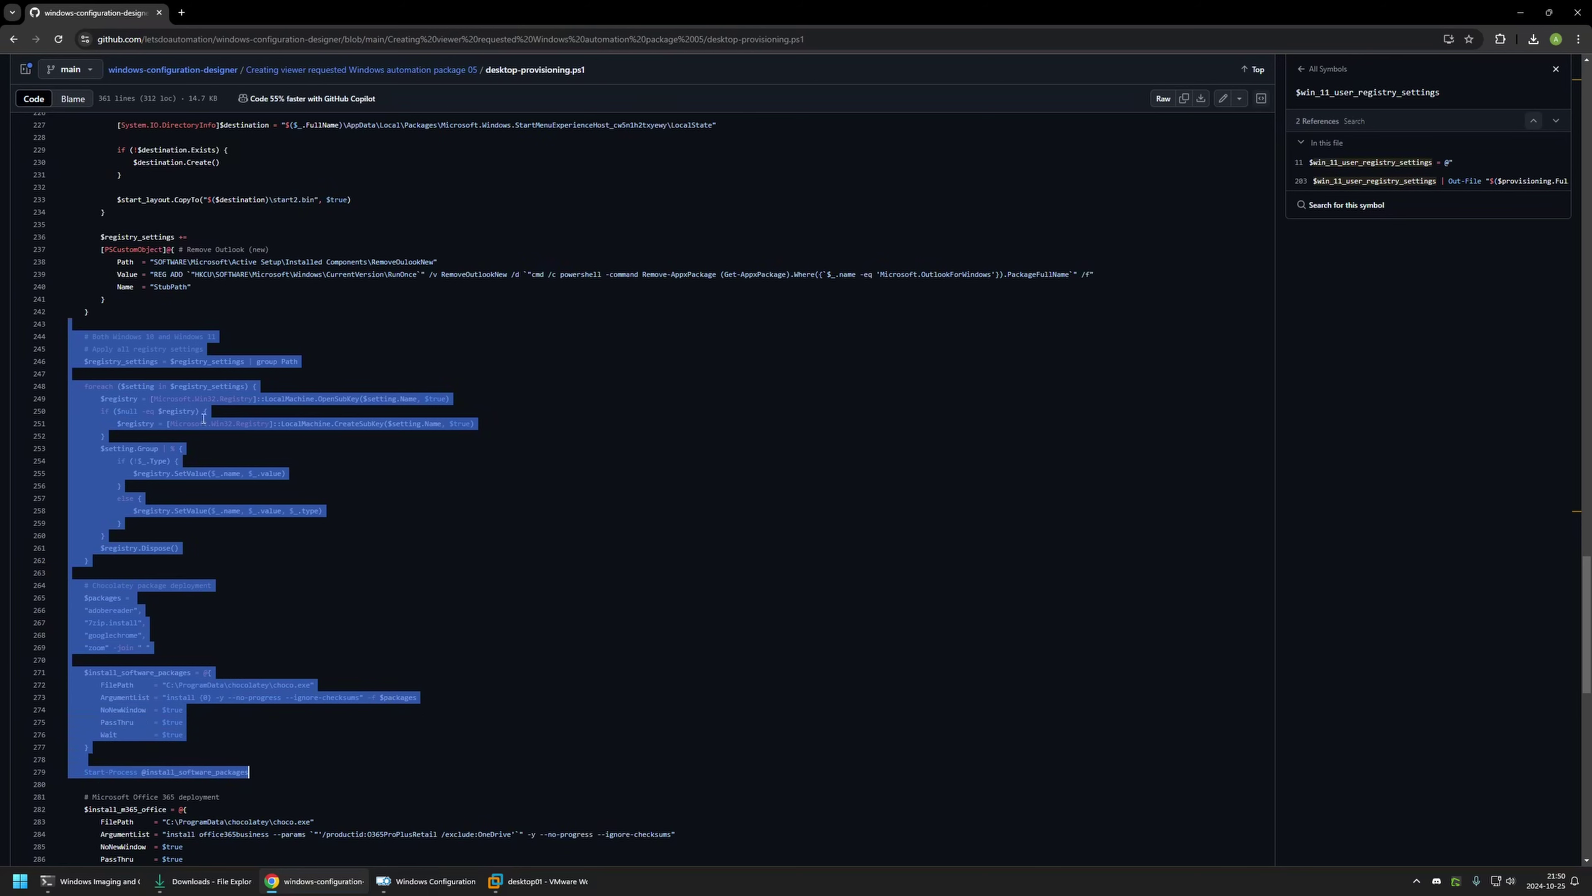
{"action": "left_click", "coordinate": [226, 336]}
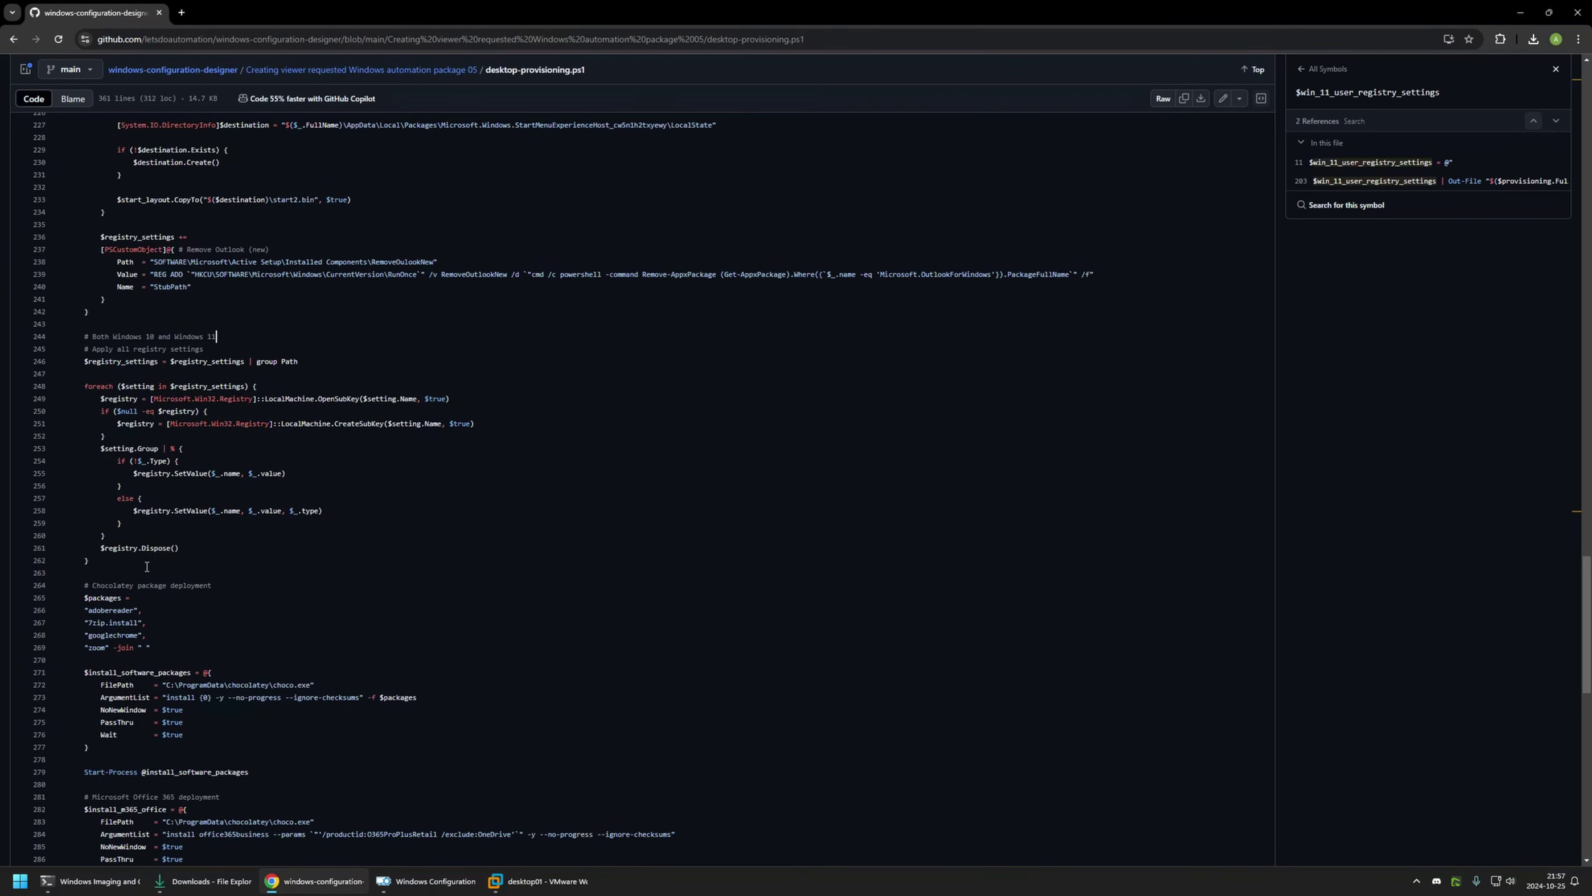
{"action": "left_click_drag", "start_coordinate": [147, 566], "coordinate": [60, 362]}
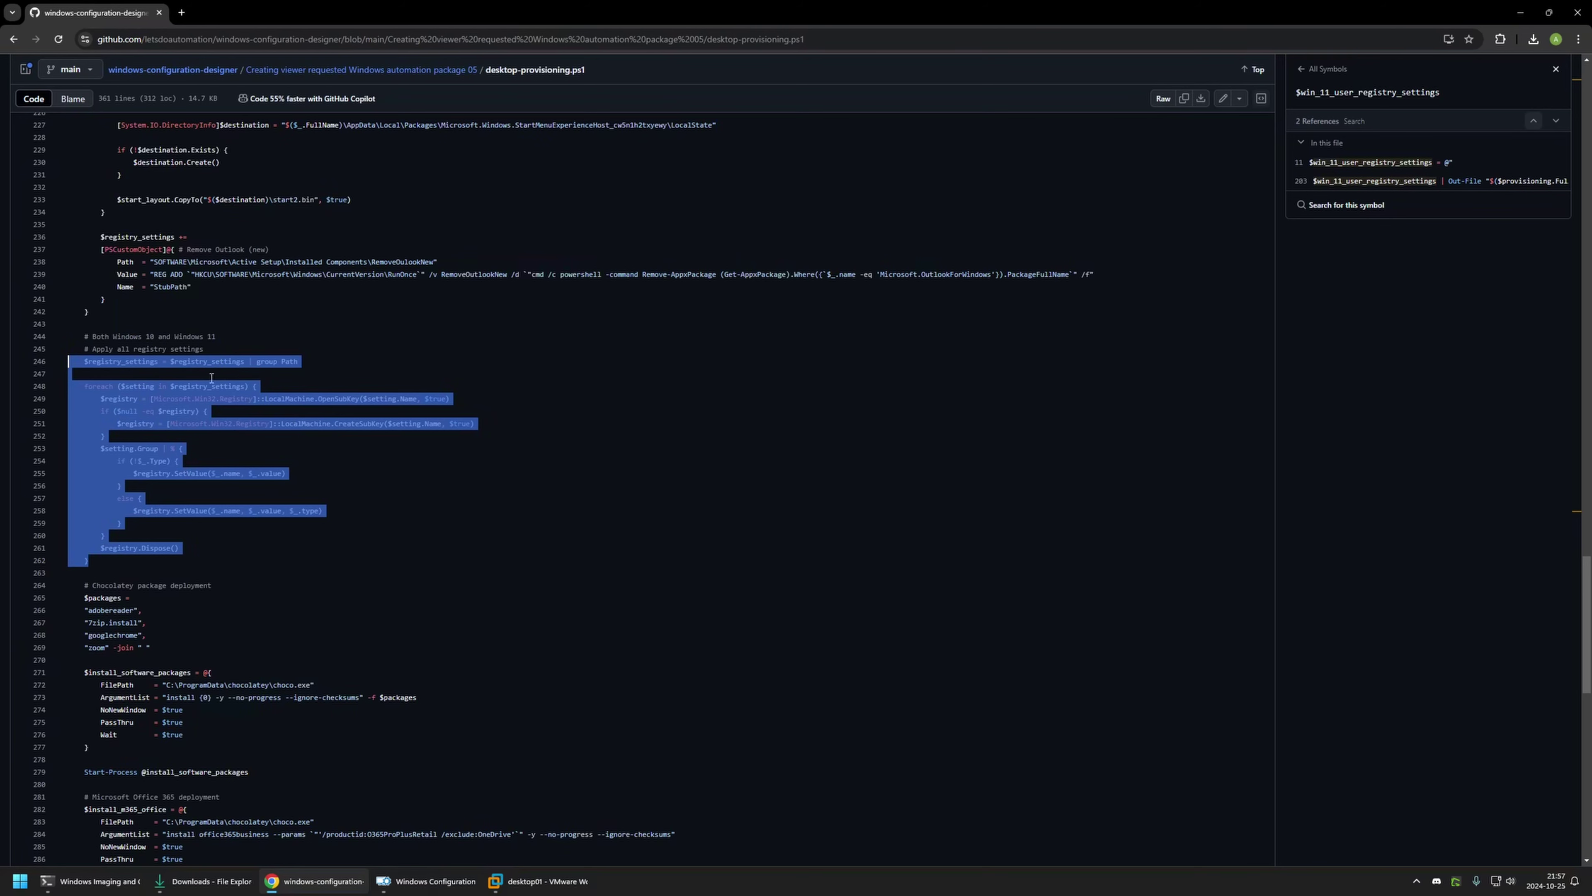
{"action": "scroll", "coordinate": [219, 387], "scroll_direction": "down", "scroll_amount": 3}
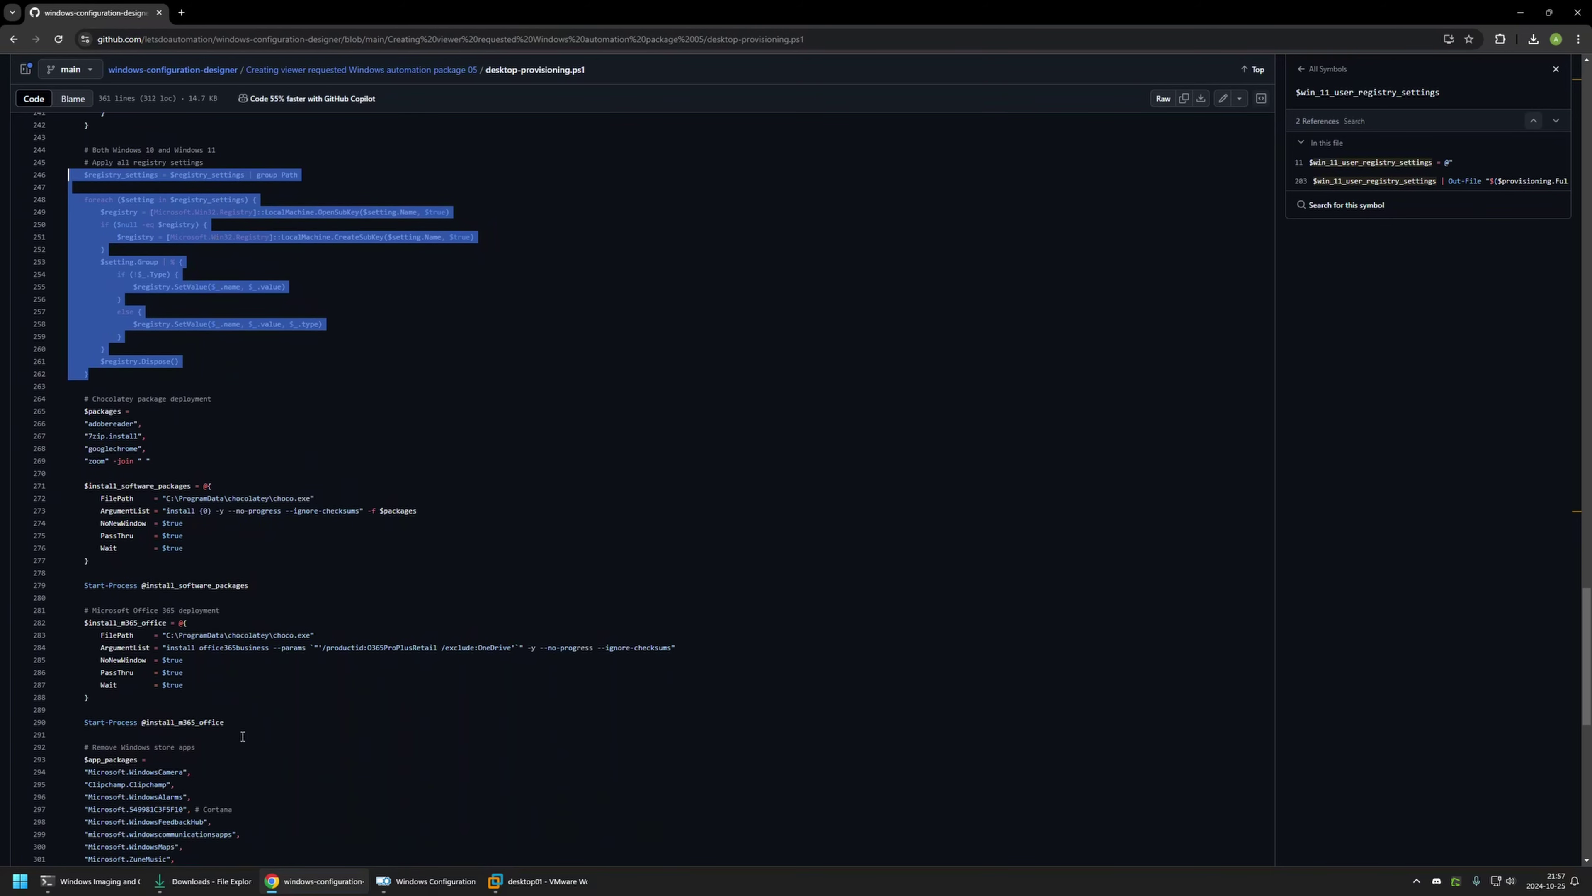
{"action": "left_click_drag", "start_coordinate": [243, 736], "coordinate": [69, 402]}
{"action": "left_click", "coordinate": [199, 425]}
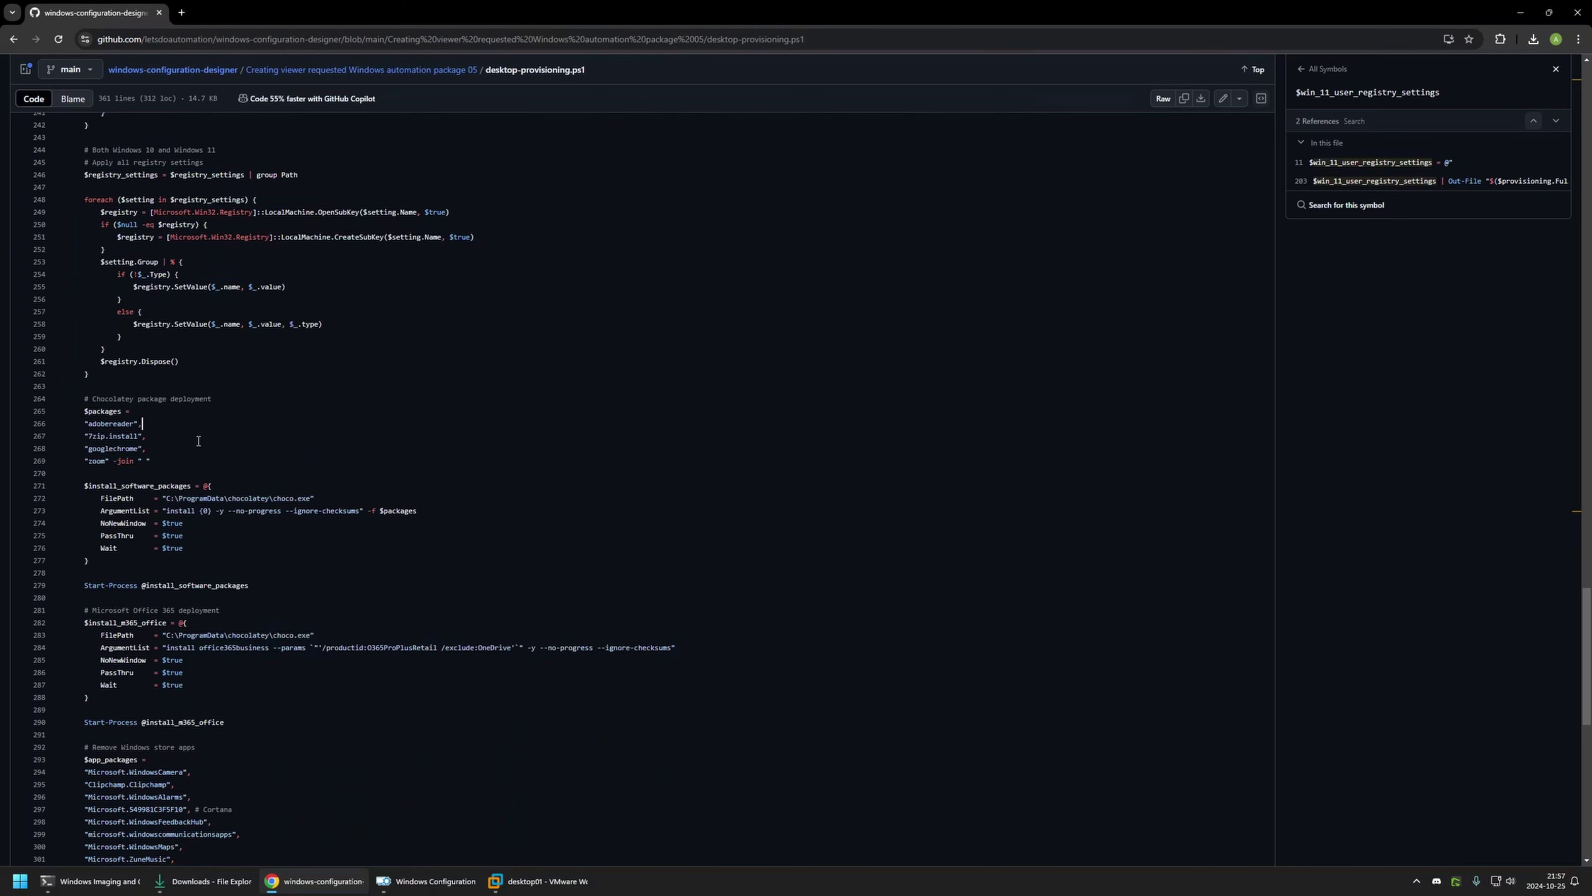
{"action": "left_click_drag", "start_coordinate": [150, 462], "coordinate": [105, 459]}
{"action": "left_click", "coordinate": [173, 433]}
{"action": "left_click_drag", "start_coordinate": [240, 724], "coordinate": [60, 603]}
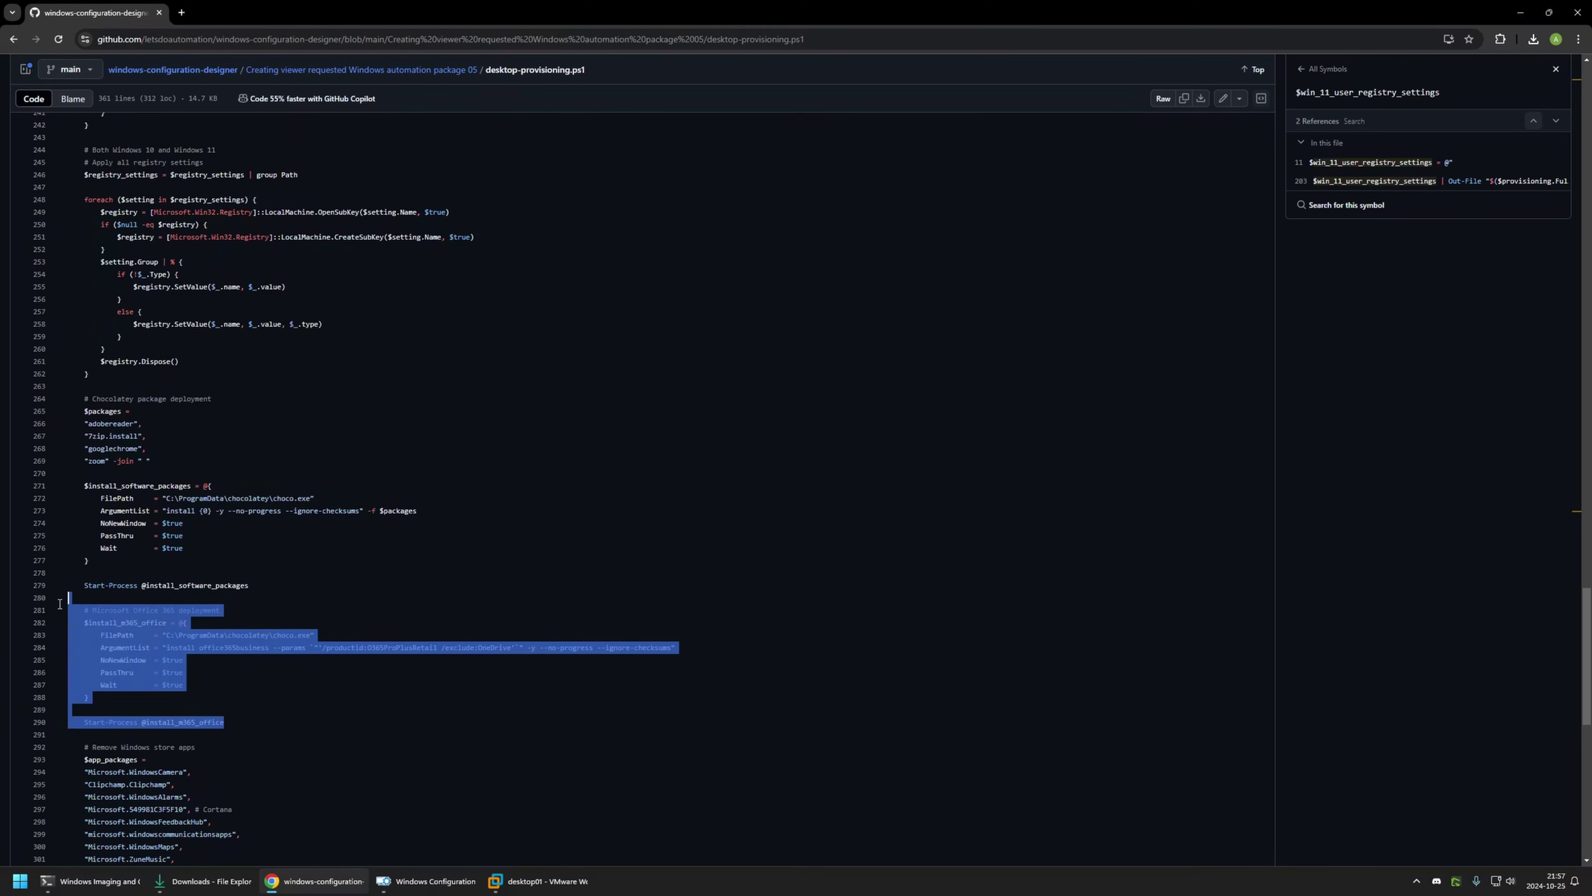
{"action": "left_click", "coordinate": [229, 650]}
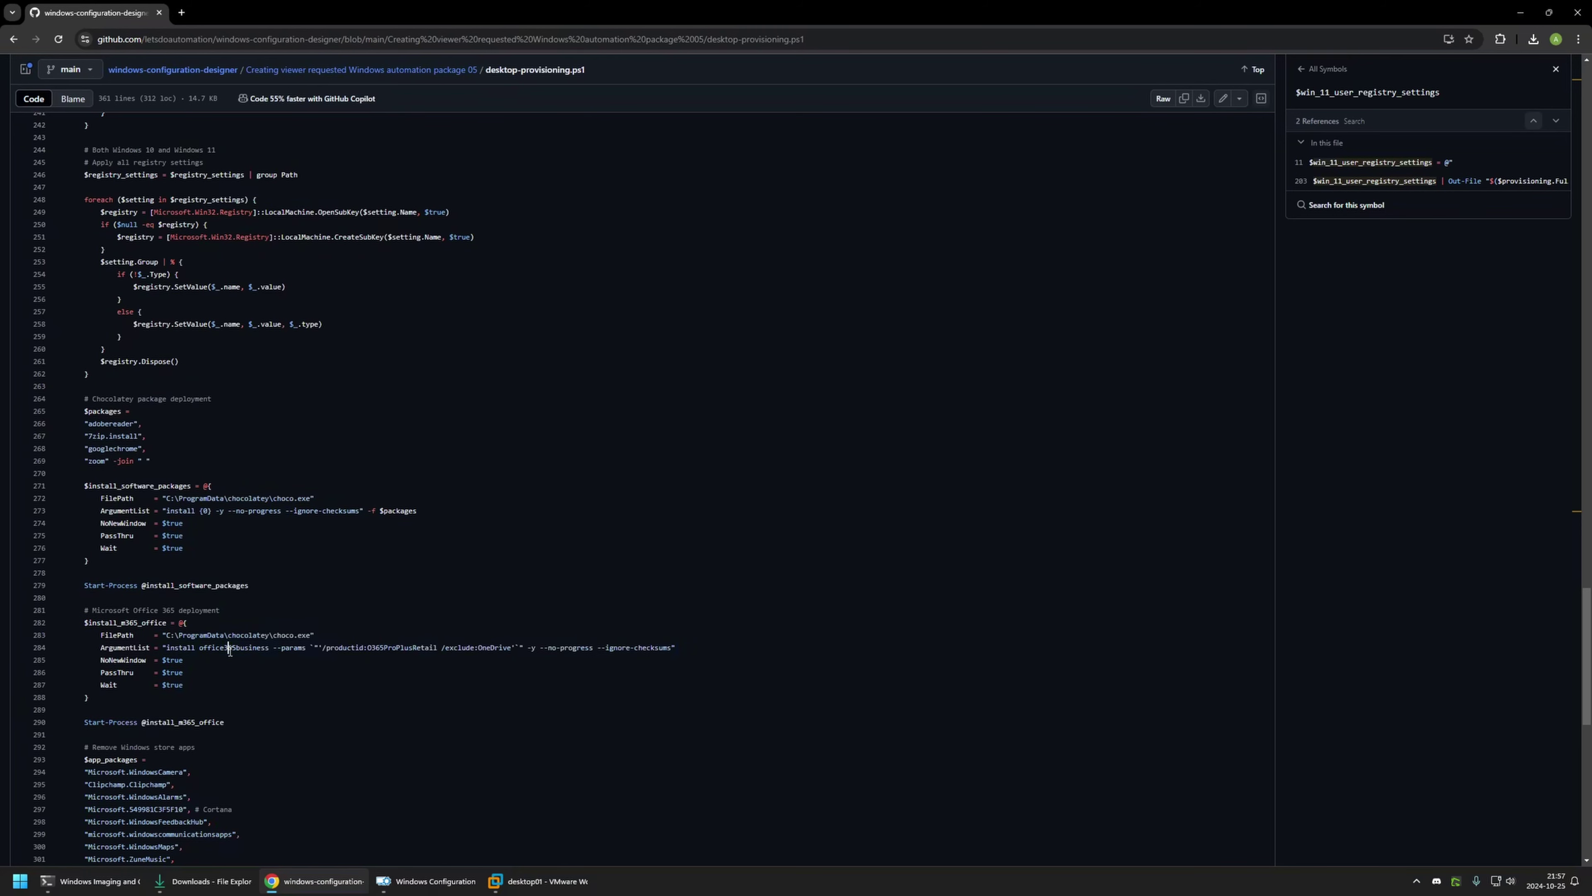
{"action": "left_click_drag", "start_coordinate": [86, 417], "coordinate": [133, 449]}
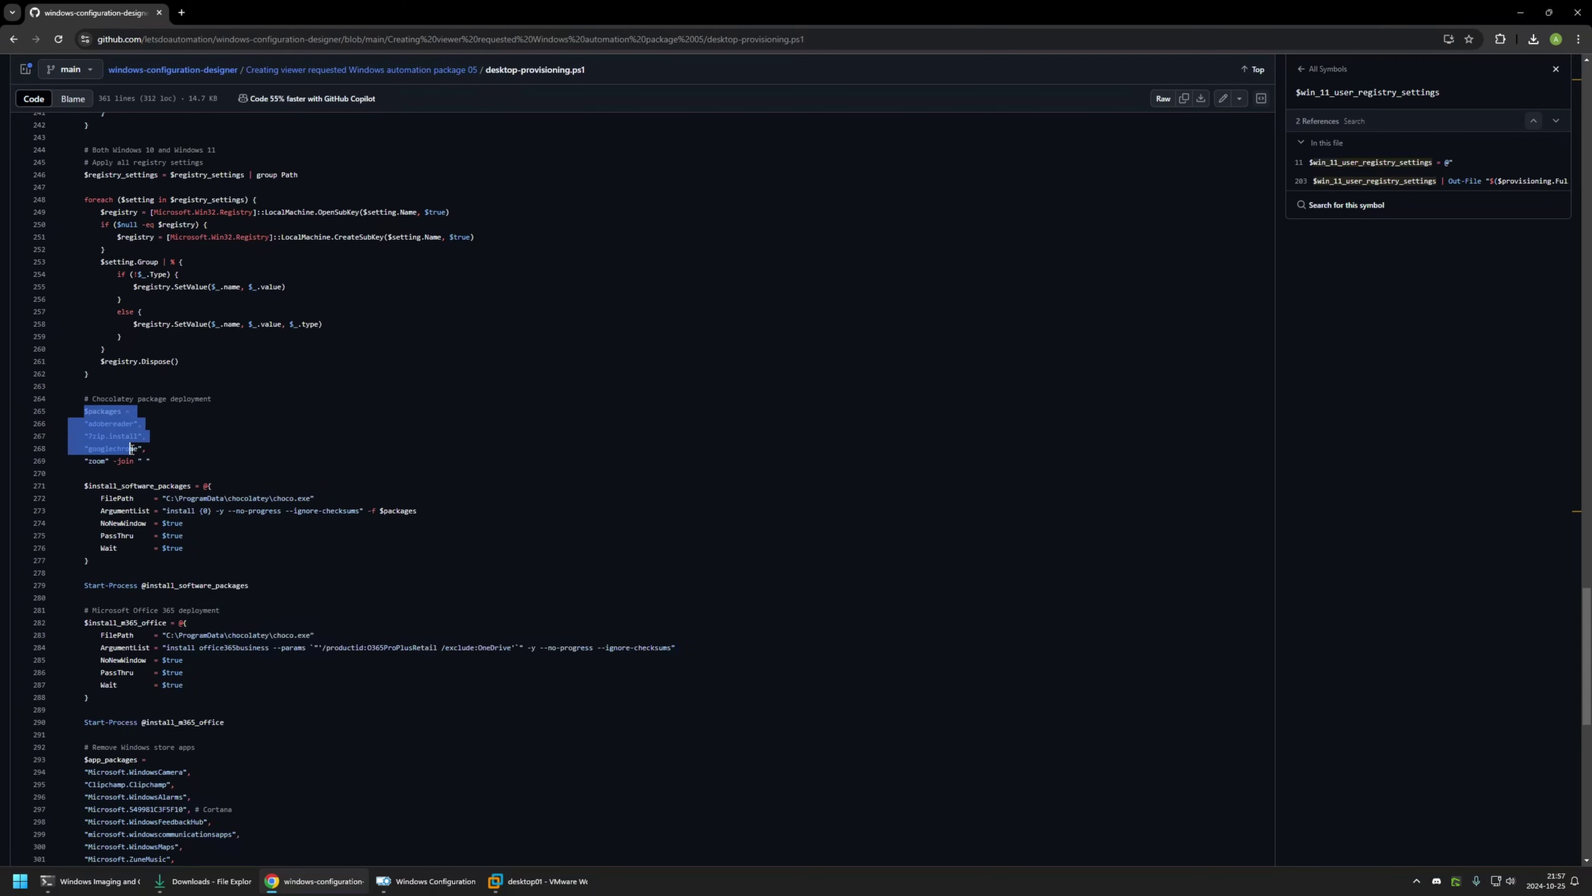
{"action": "left_click", "coordinate": [172, 660]}
{"action": "left_click_drag", "start_coordinate": [277, 648], "coordinate": [577, 648]}
Review the store apps removal list and the desktop shortcuts, including the Word shortcut on line 332
{"action": "scroll", "coordinate": [242, 601], "scroll_direction": "down", "scroll_amount": 6}
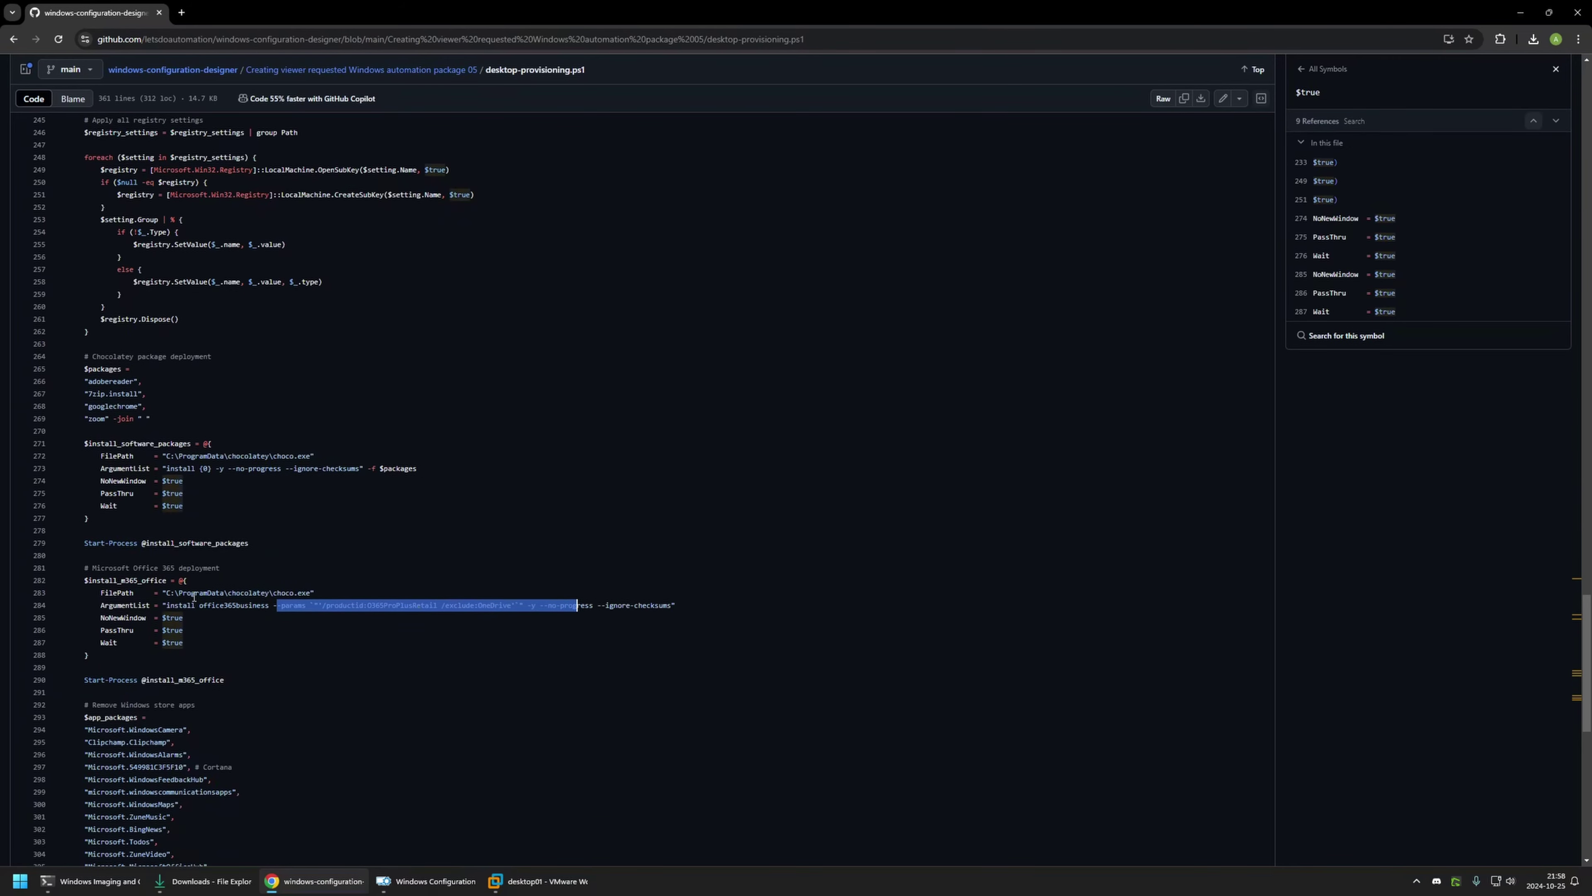
{"action": "left_click_drag", "start_coordinate": [88, 387], "coordinate": [683, 796]}
{"action": "scroll", "coordinate": [303, 610], "scroll_direction": "down", "scroll_amount": 1}
{"action": "scroll", "coordinate": [302, 610], "scroll_direction": "down", "scroll_amount": 5}
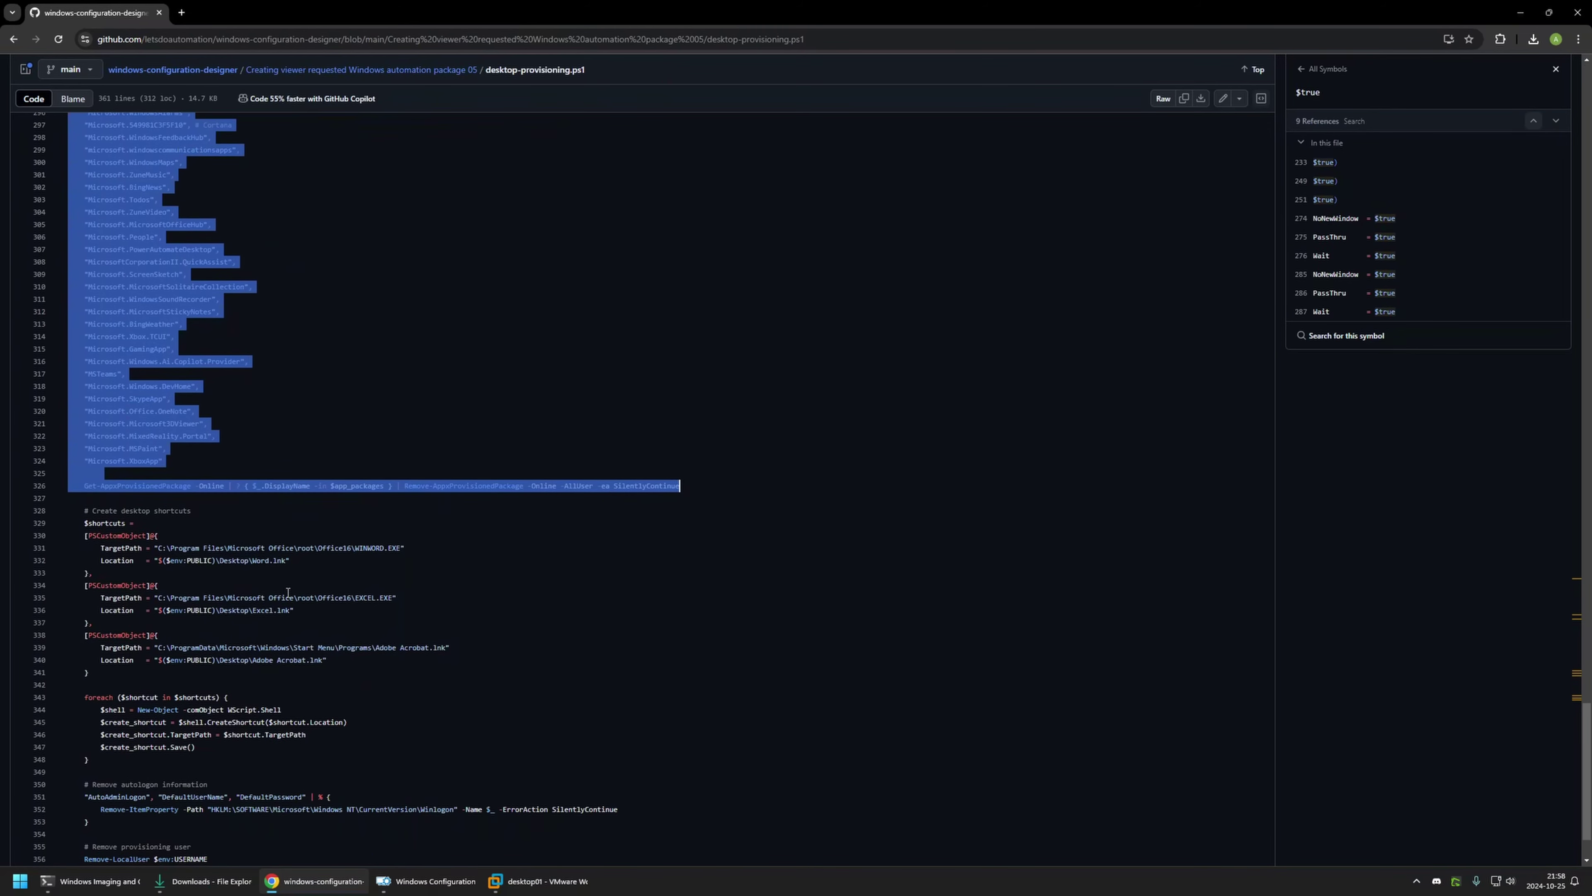
{"action": "scroll", "coordinate": [288, 592], "scroll_direction": "down", "scroll_amount": 2}
{"action": "left_click_drag", "start_coordinate": [88, 418], "coordinate": [246, 596]}
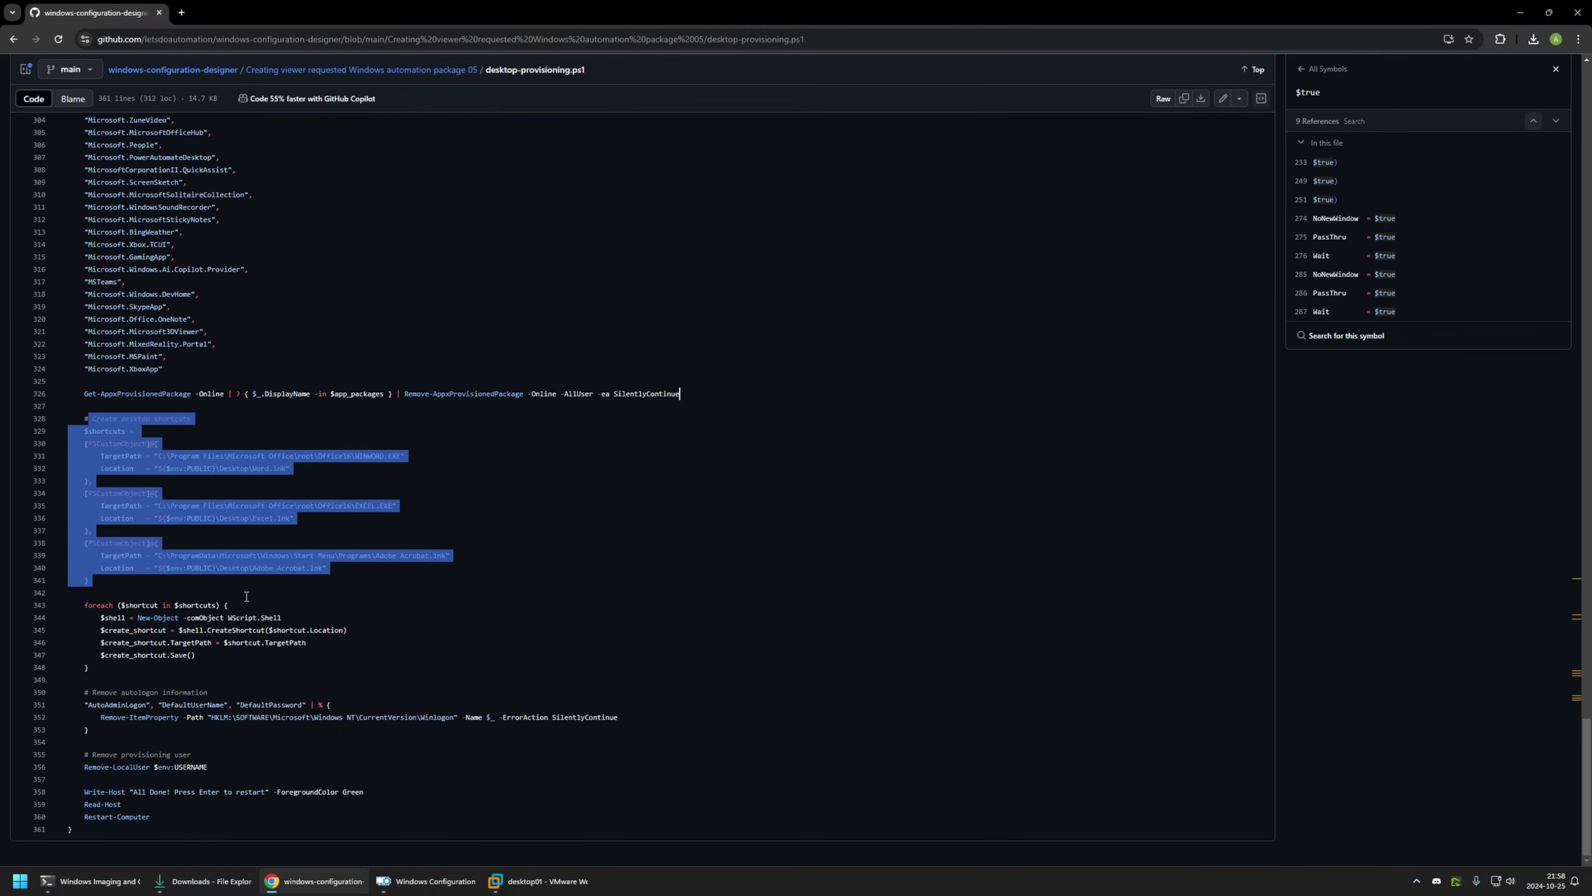
{"action": "left_click", "coordinate": [246, 596]}
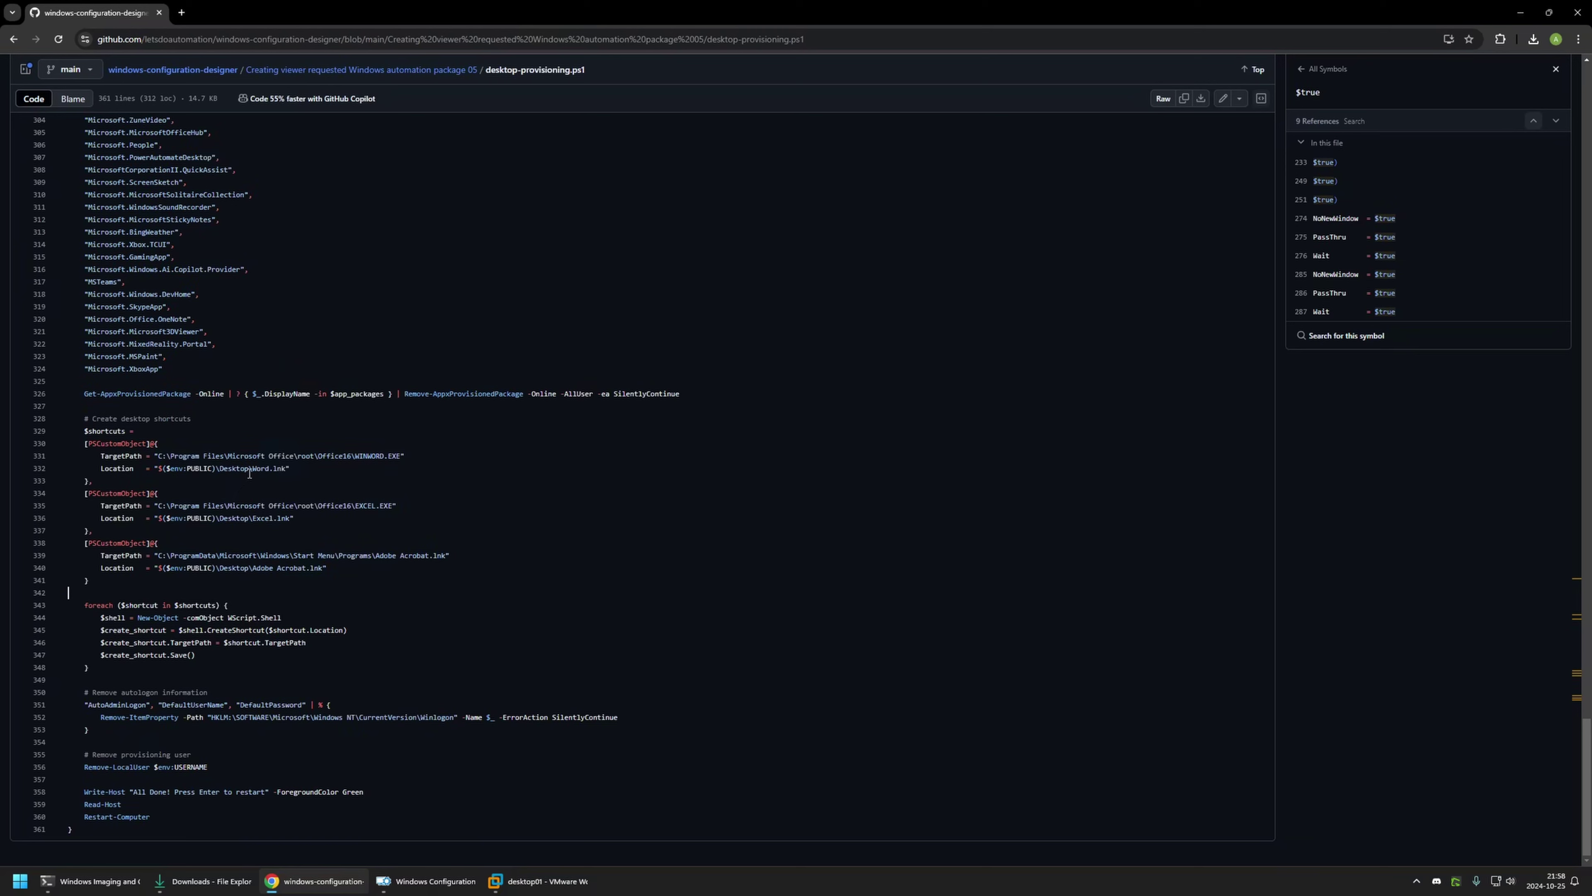
{"action": "left_click_drag", "start_coordinate": [249, 468], "coordinate": [315, 567]}
{"action": "left_click", "coordinate": [121, 581]}
Review the autologon and provisioning user removal blocks, then download the raw desktop-provisioning.ps1
{"action": "left_click_drag", "start_coordinate": [110, 732], "coordinate": [73, 699]}
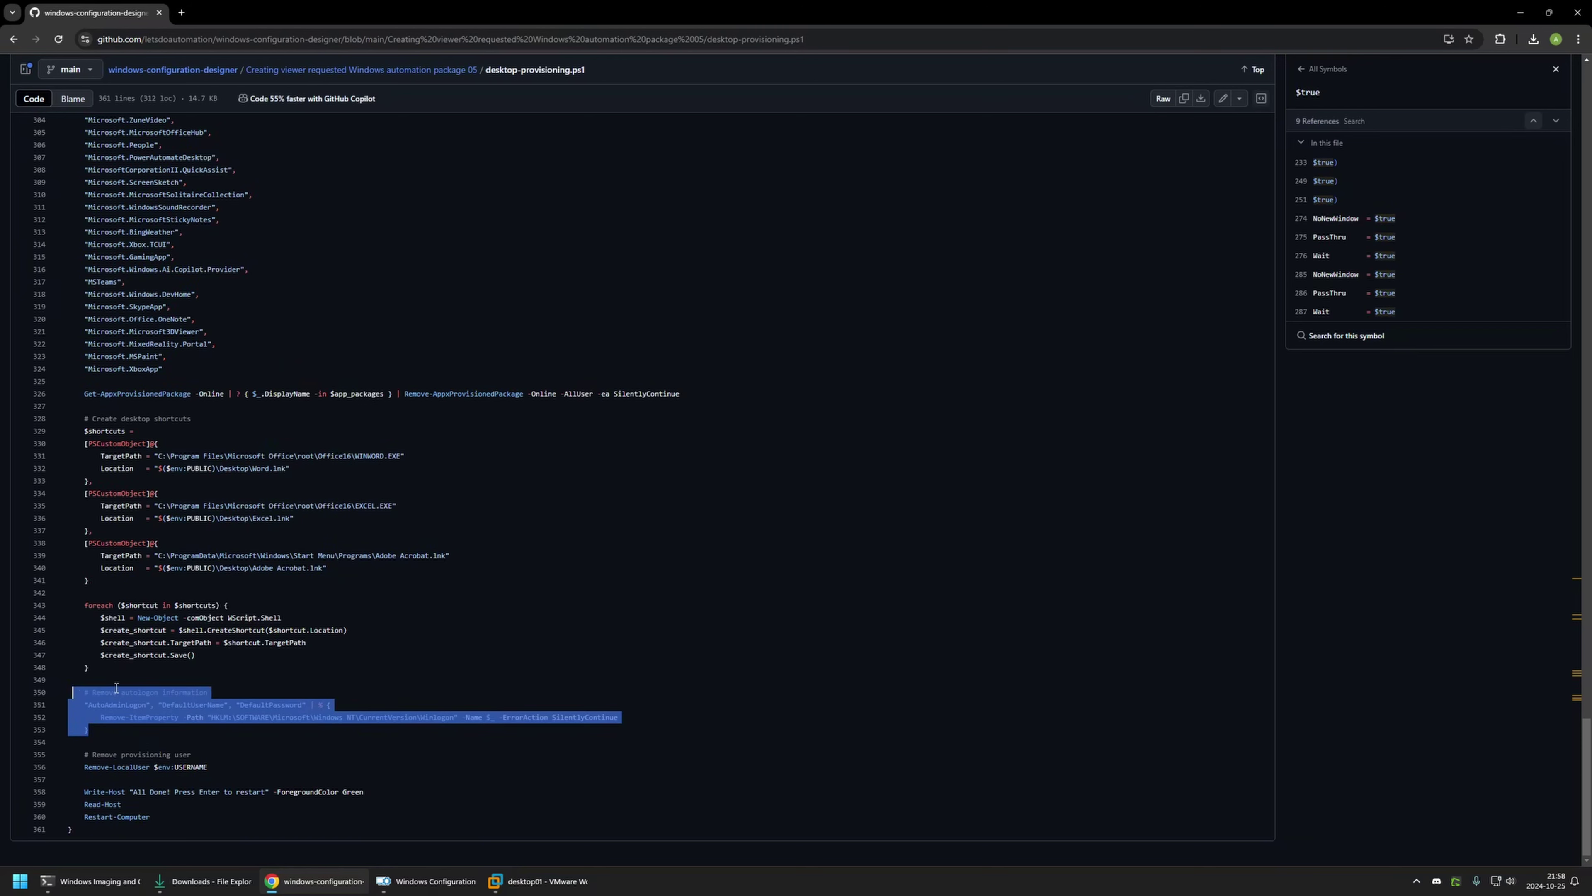
{"action": "left_click", "coordinate": [100, 733]}
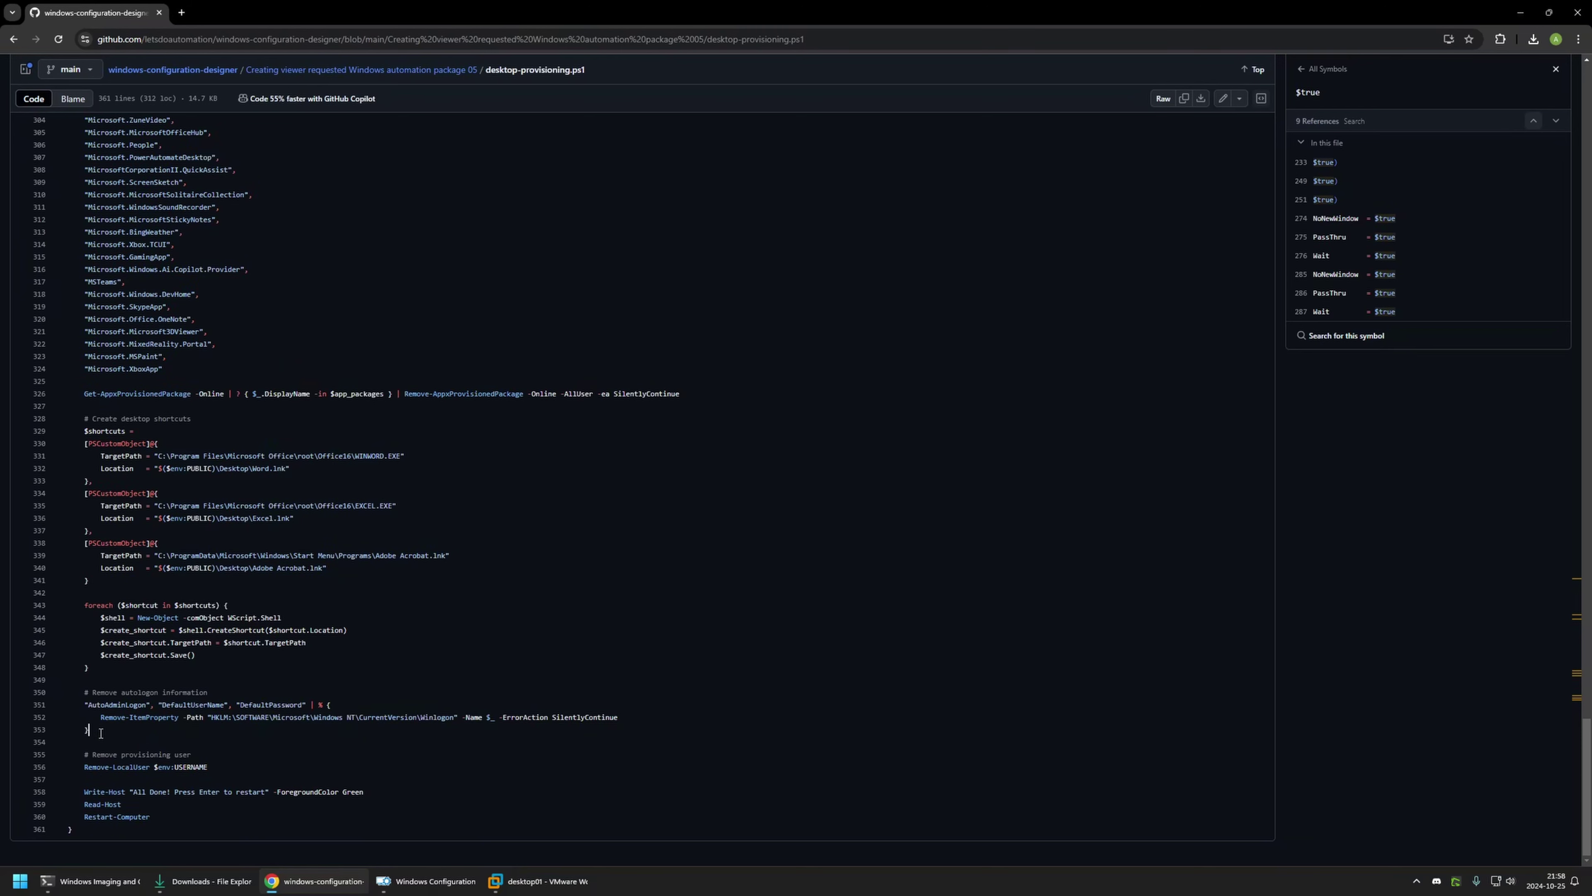
{"action": "left_click_drag", "start_coordinate": [220, 766], "coordinate": [69, 752]}
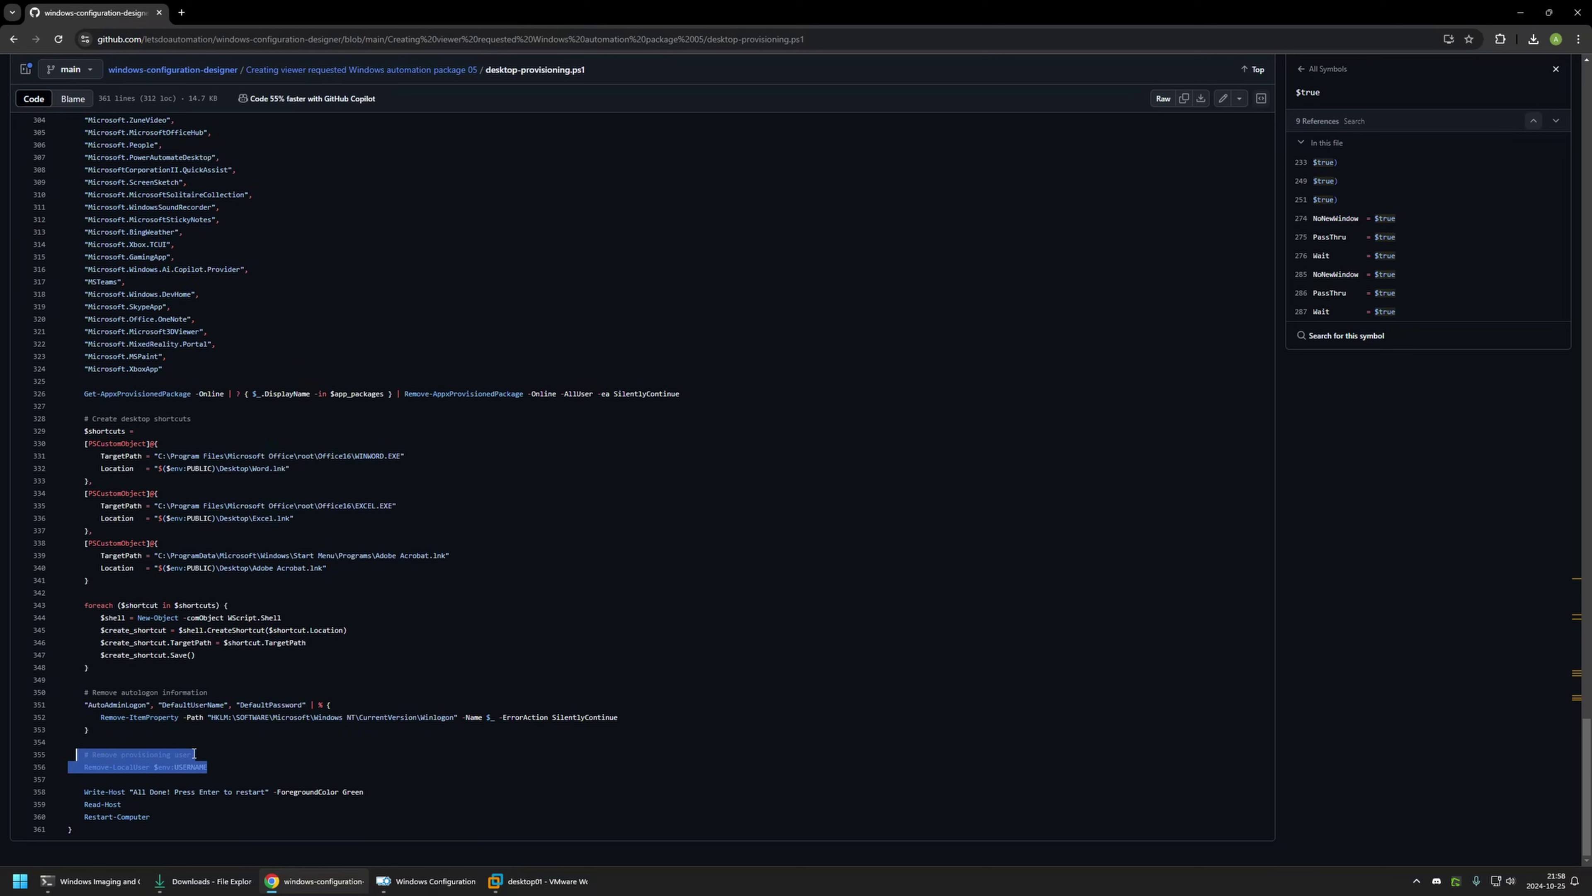
{"action": "left_click", "coordinate": [195, 754]}
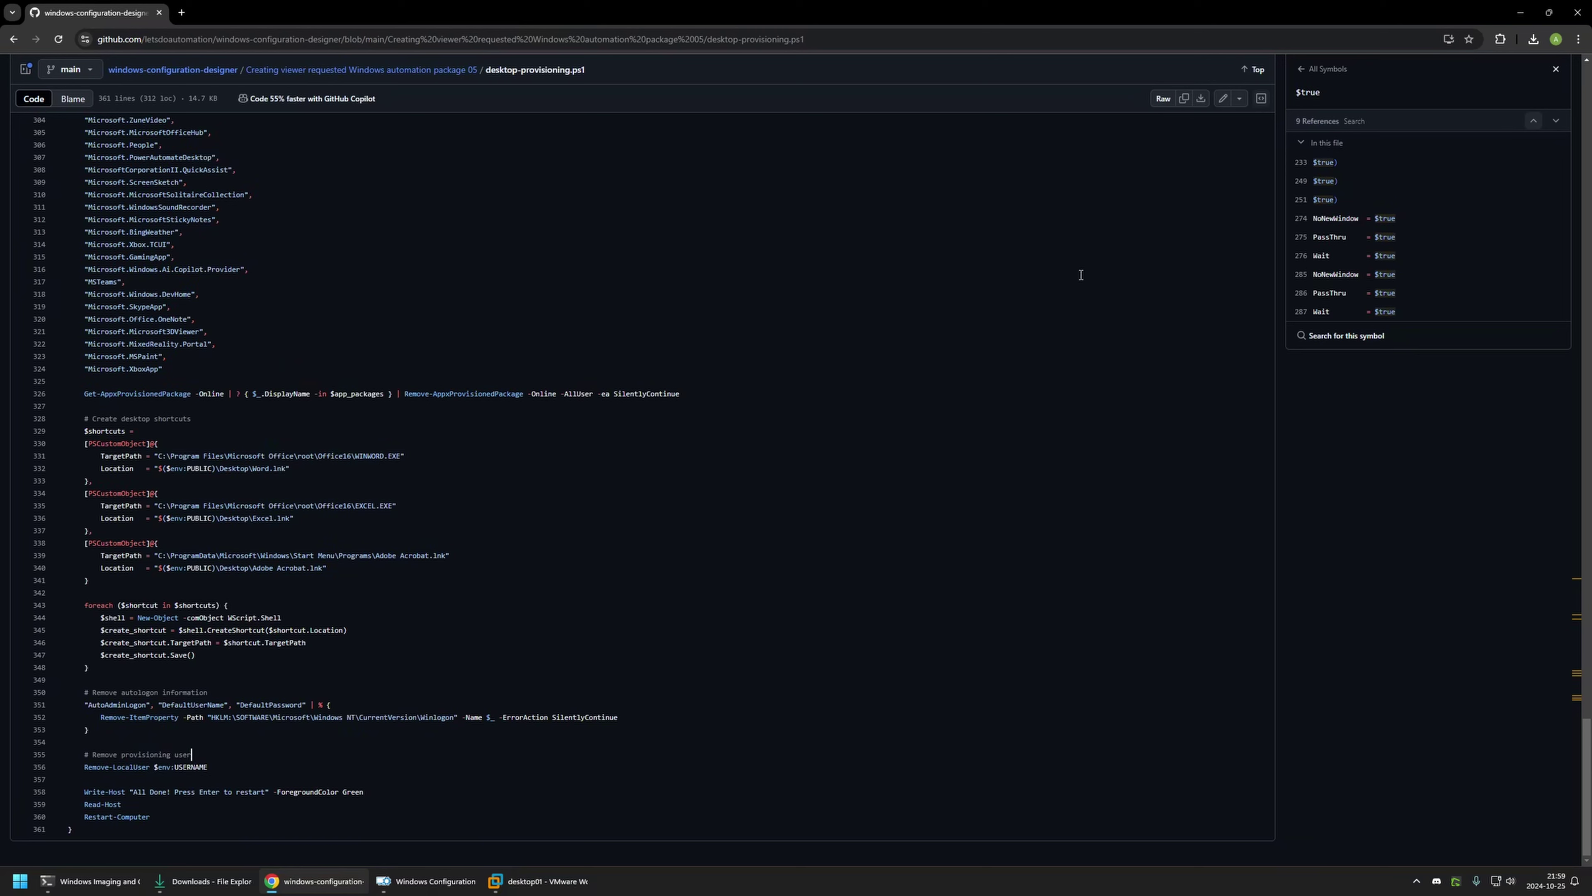
{"action": "left_click", "coordinate": [1201, 99]}
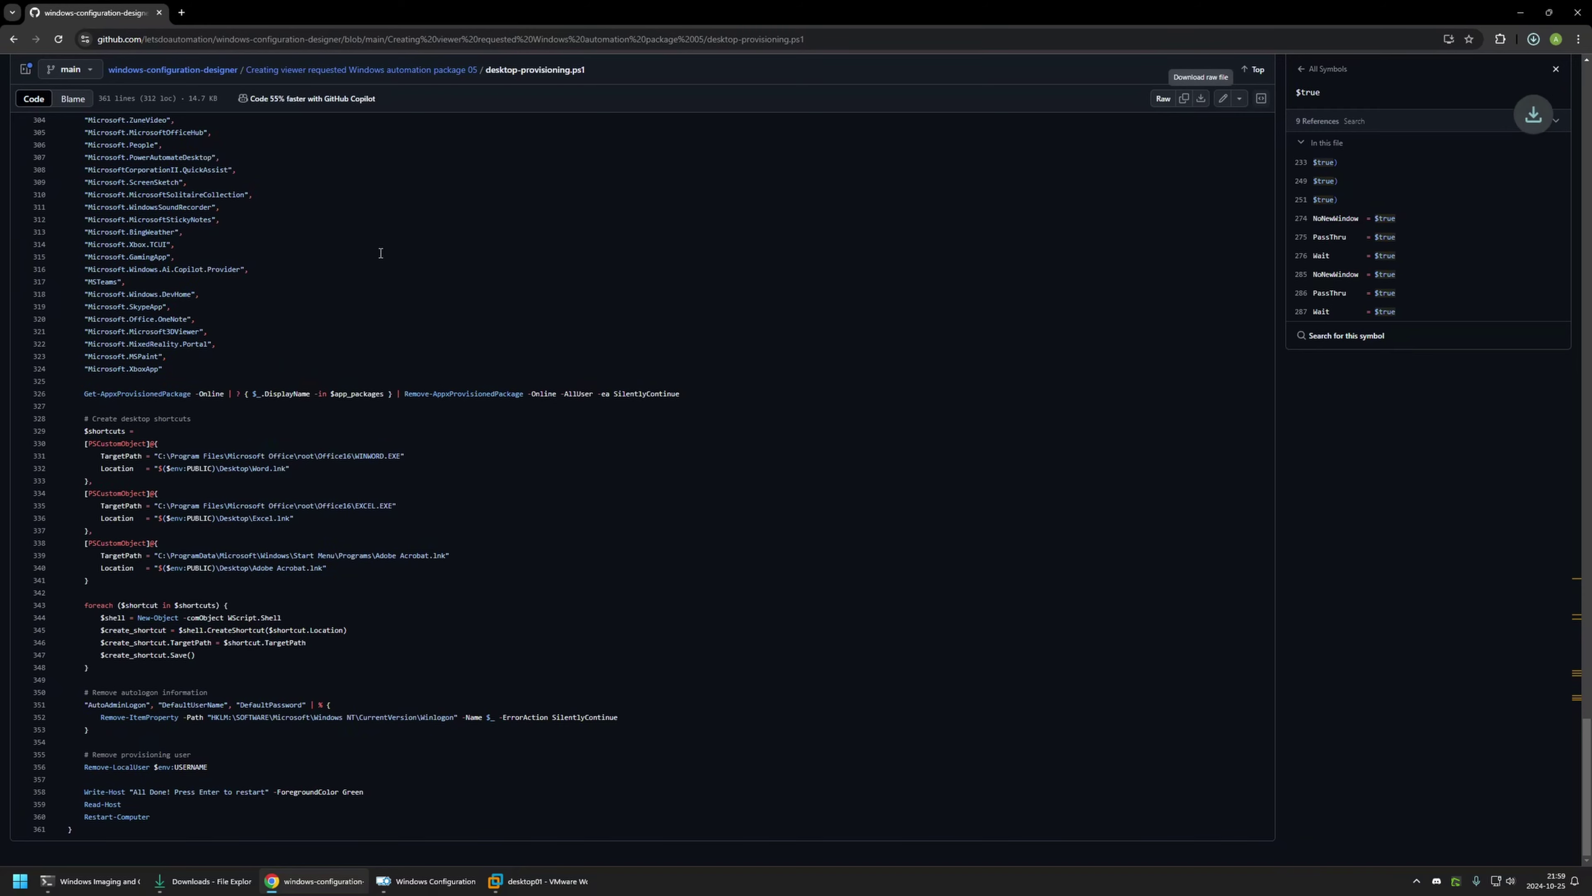
Return to the README, check the six downloaded files, and bring Windows Configuration Designer forward
{"action": "key", "text": "alt+Left"}
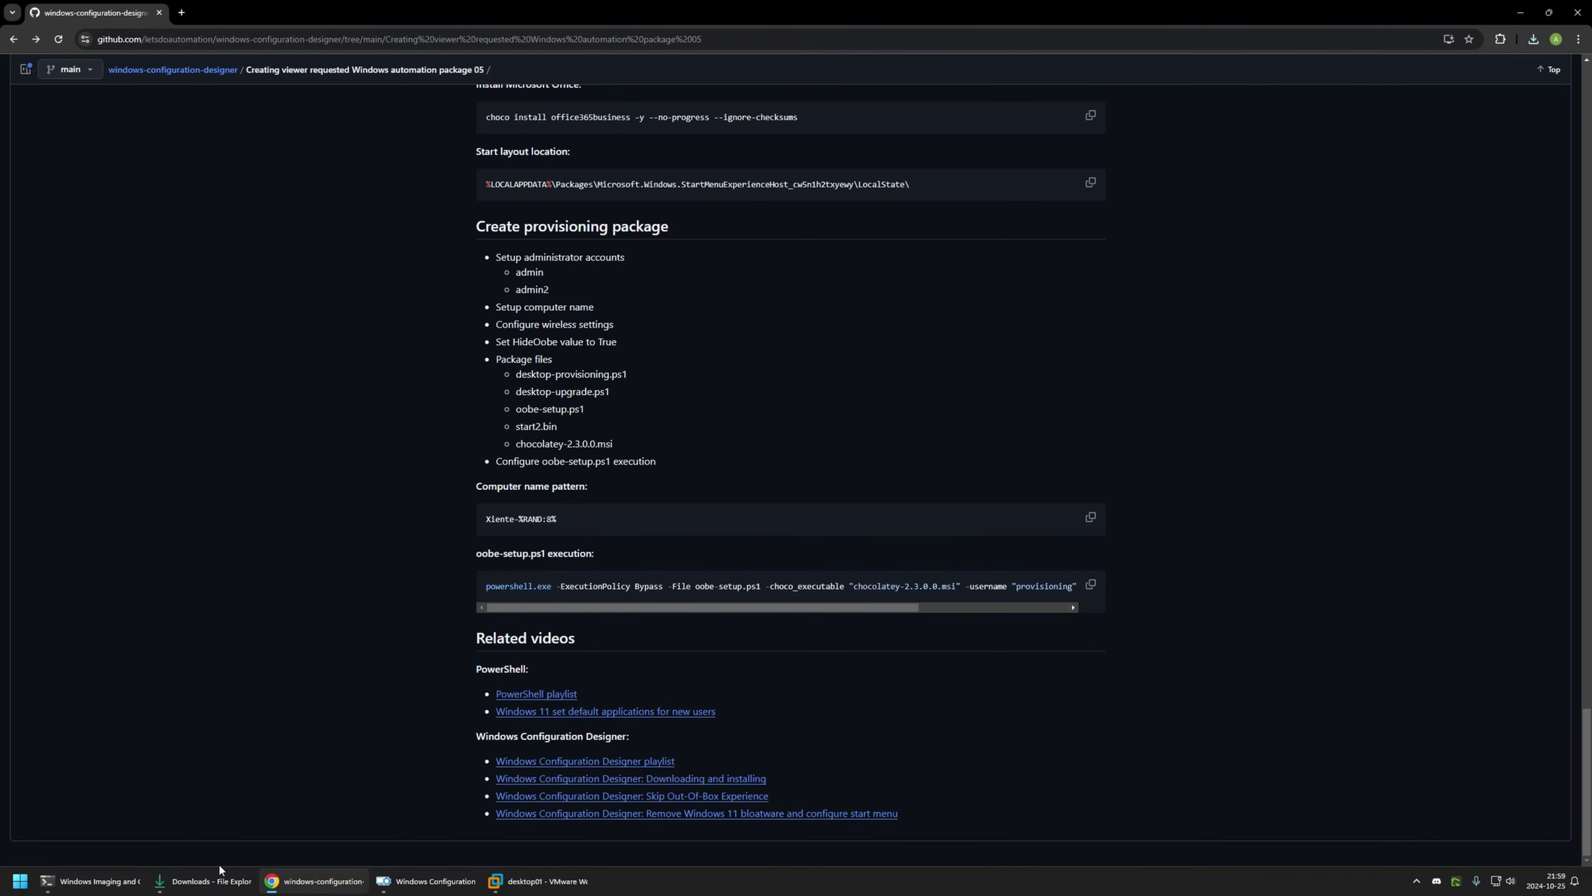
{"action": "left_click", "coordinate": [213, 880]}
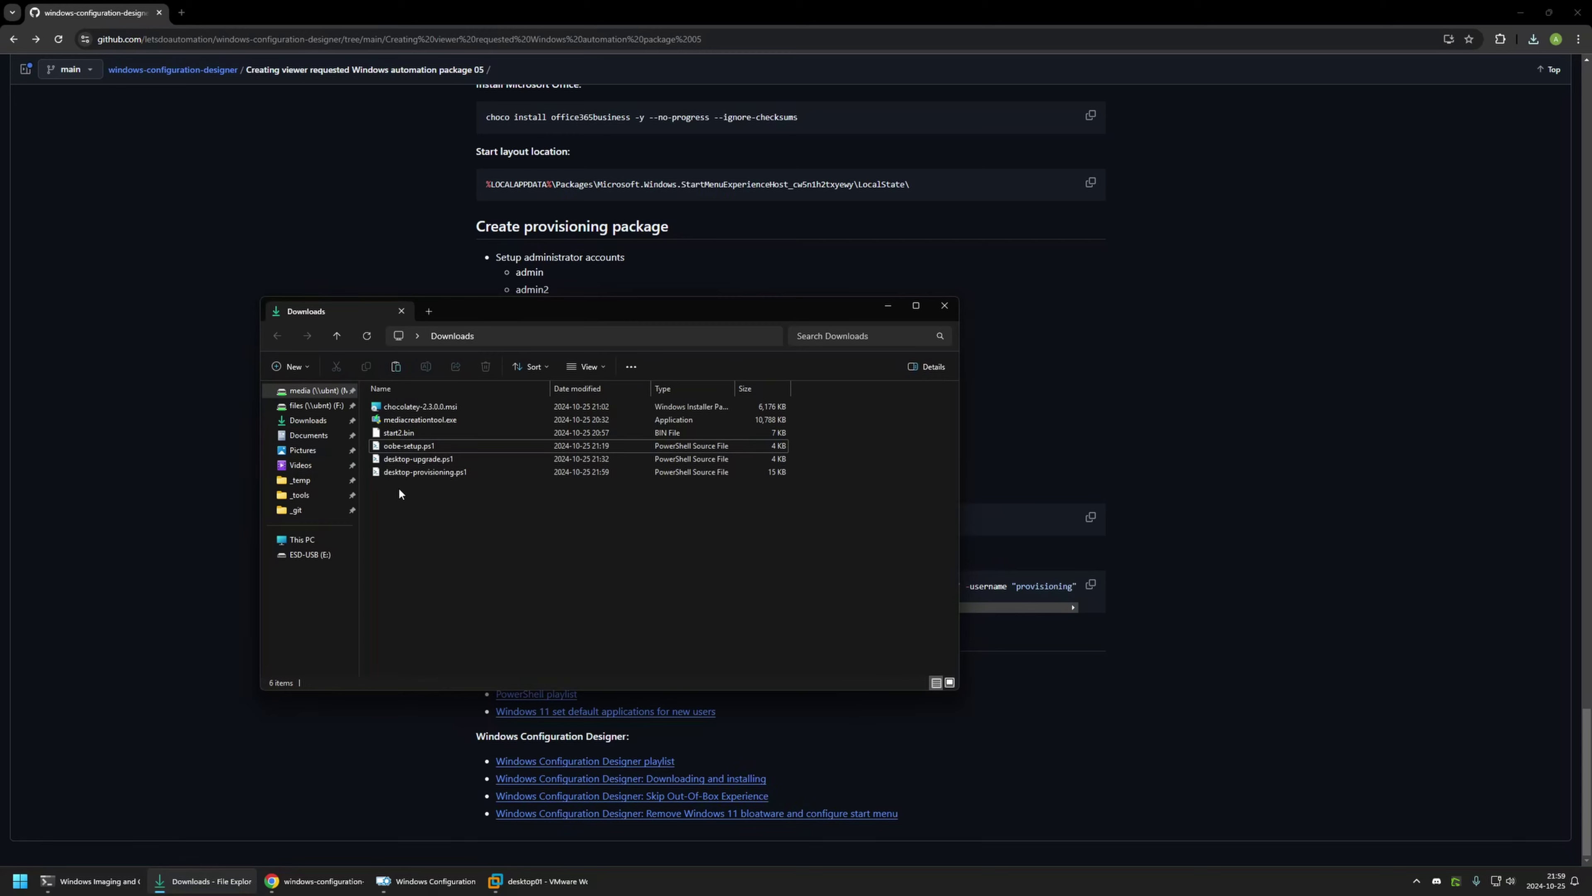
{"action": "left_click_drag", "start_coordinate": [462, 501], "coordinate": [388, 388]}
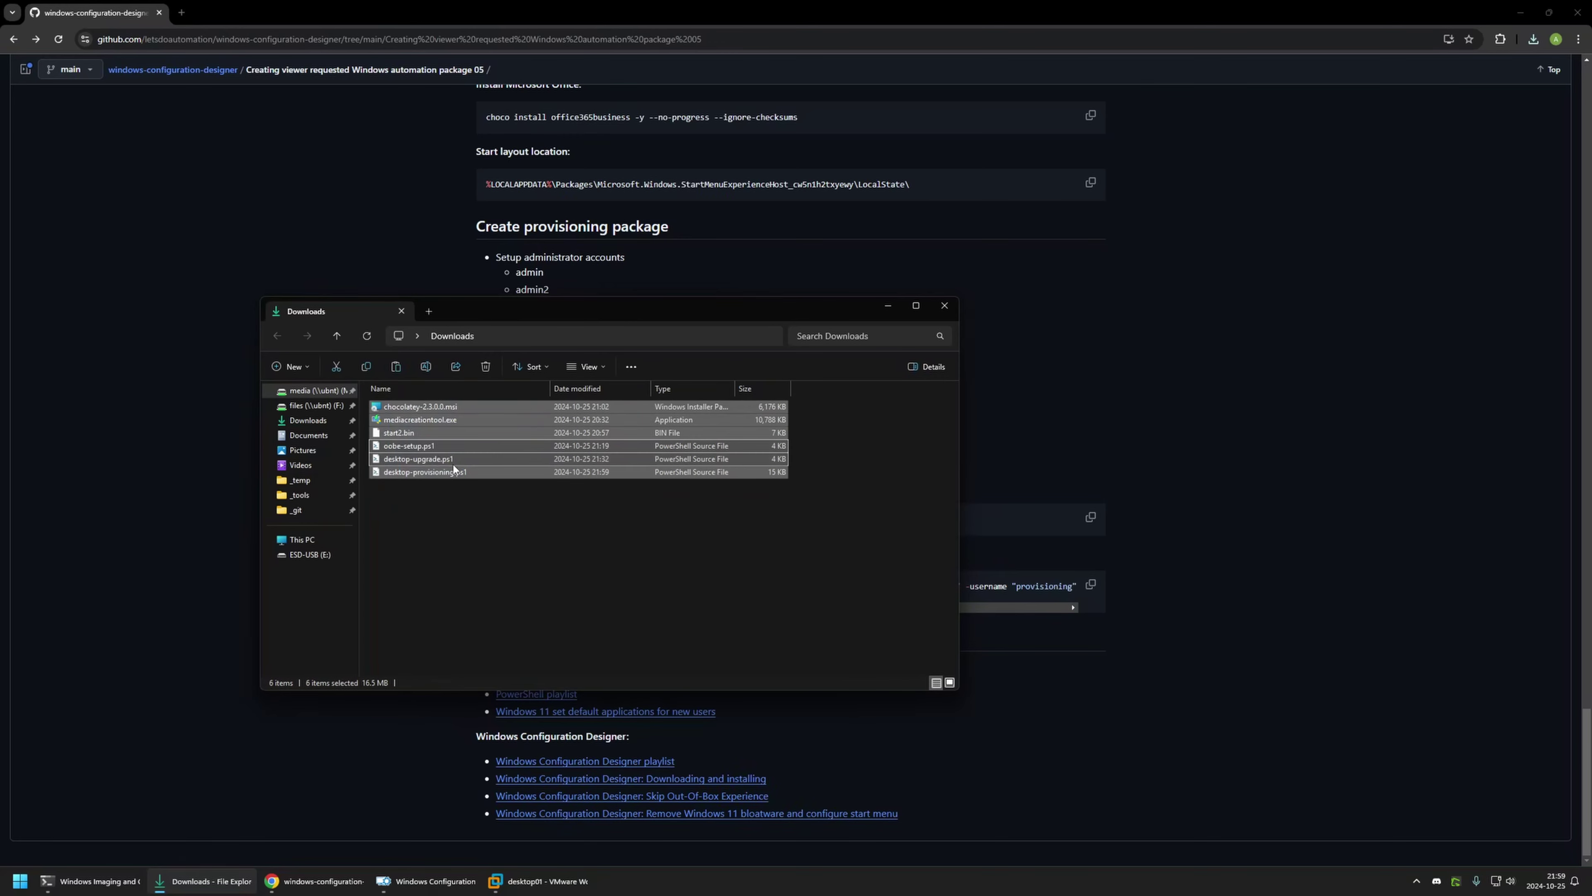
{"action": "left_click", "coordinate": [402, 484]}
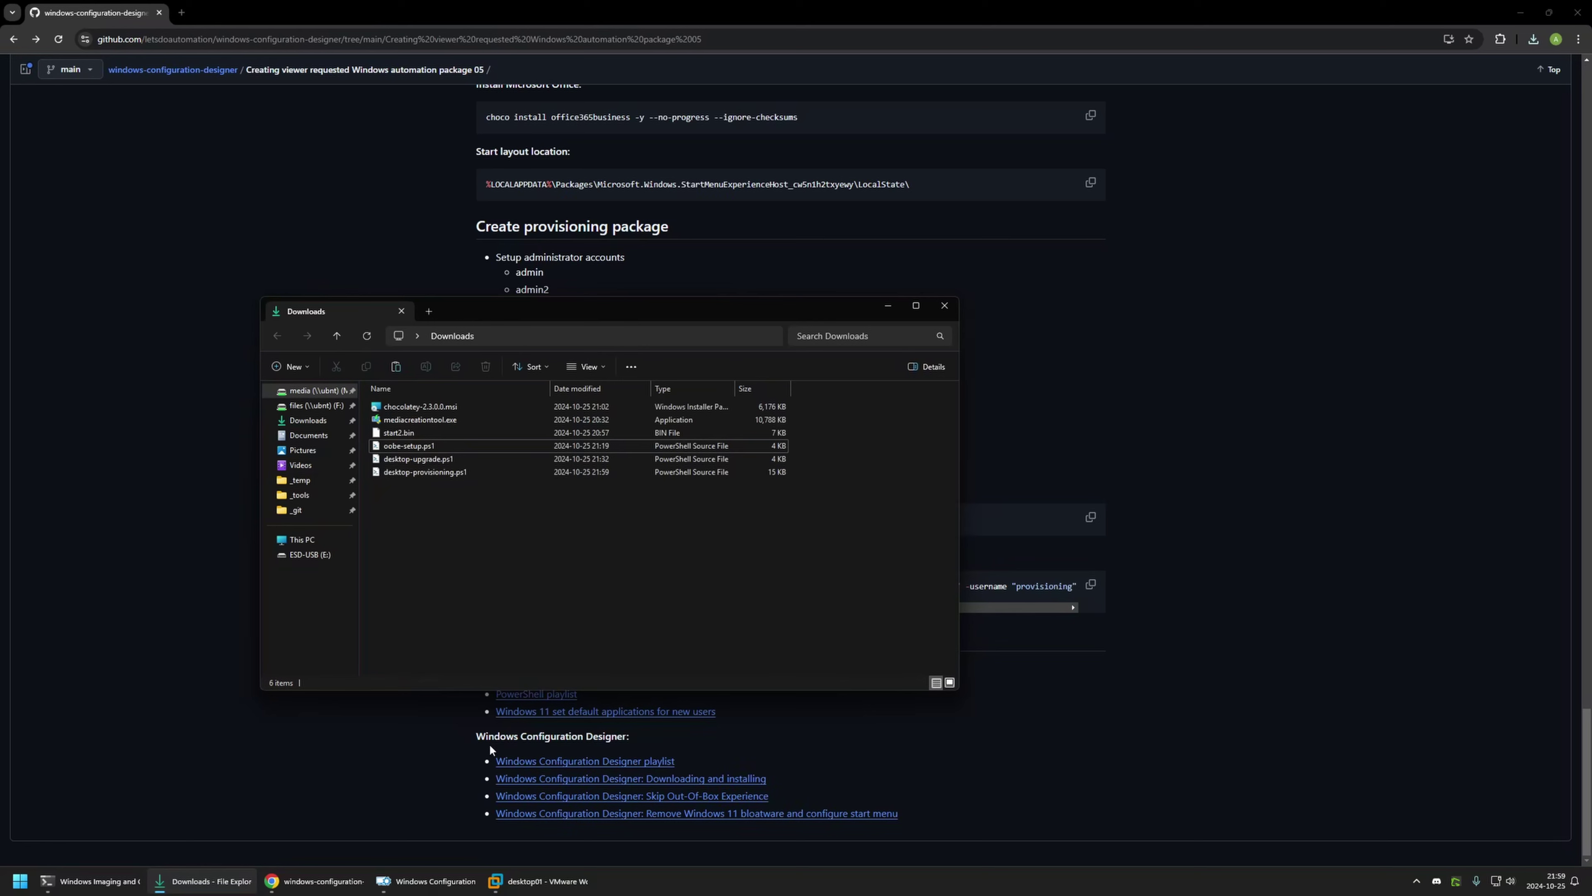
{"action": "left_click", "coordinate": [430, 881]}
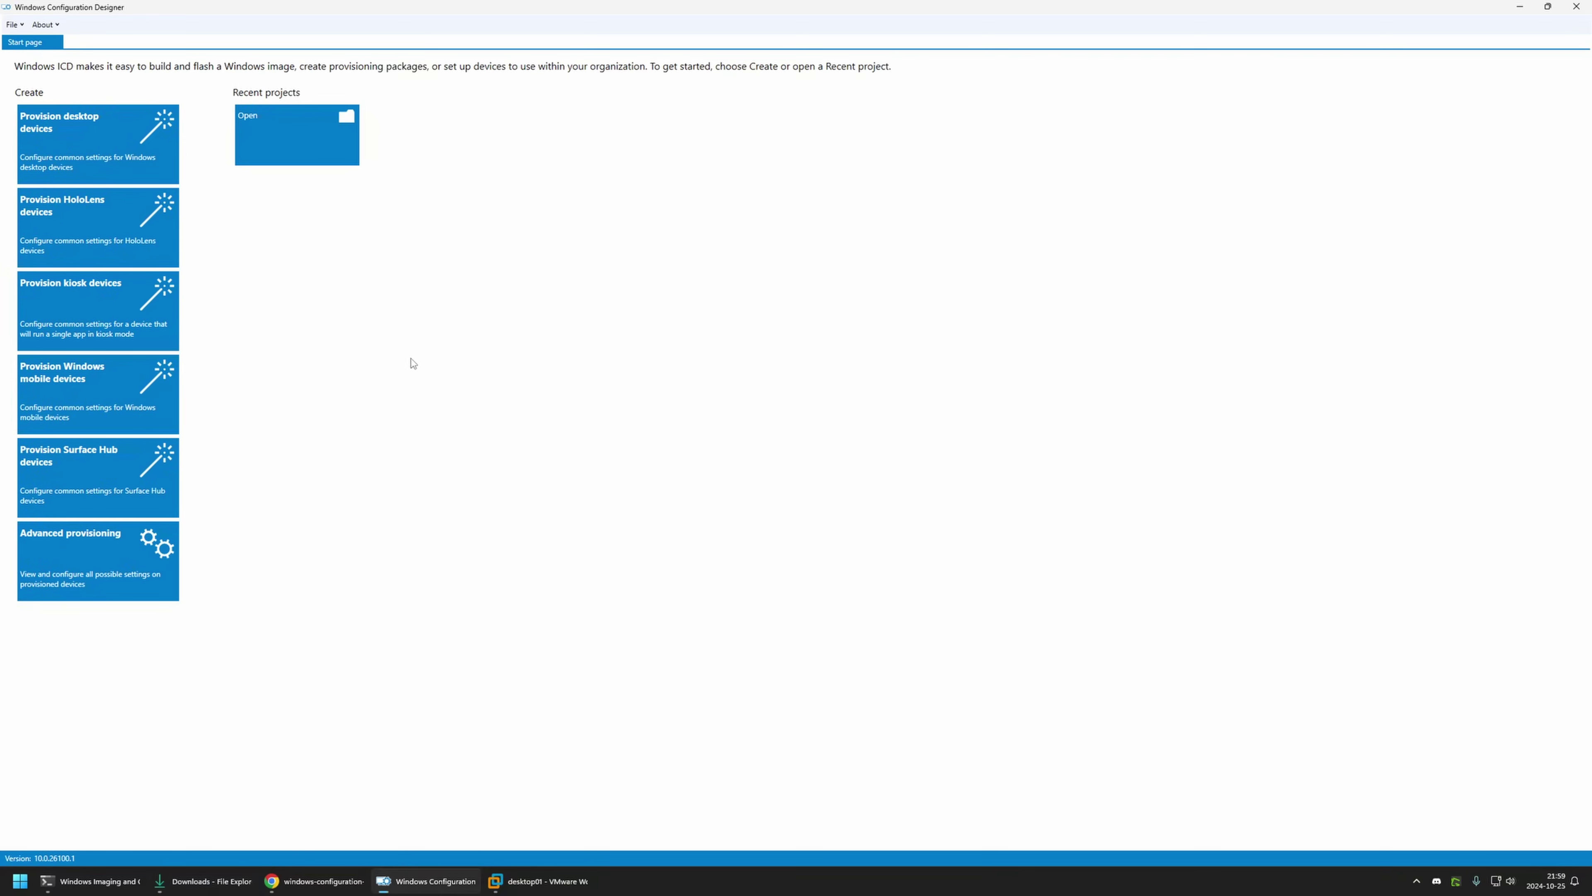
Create a new project named 'package' targeting All Windows desktop editions
{"action": "left_click", "coordinate": [14, 25]}
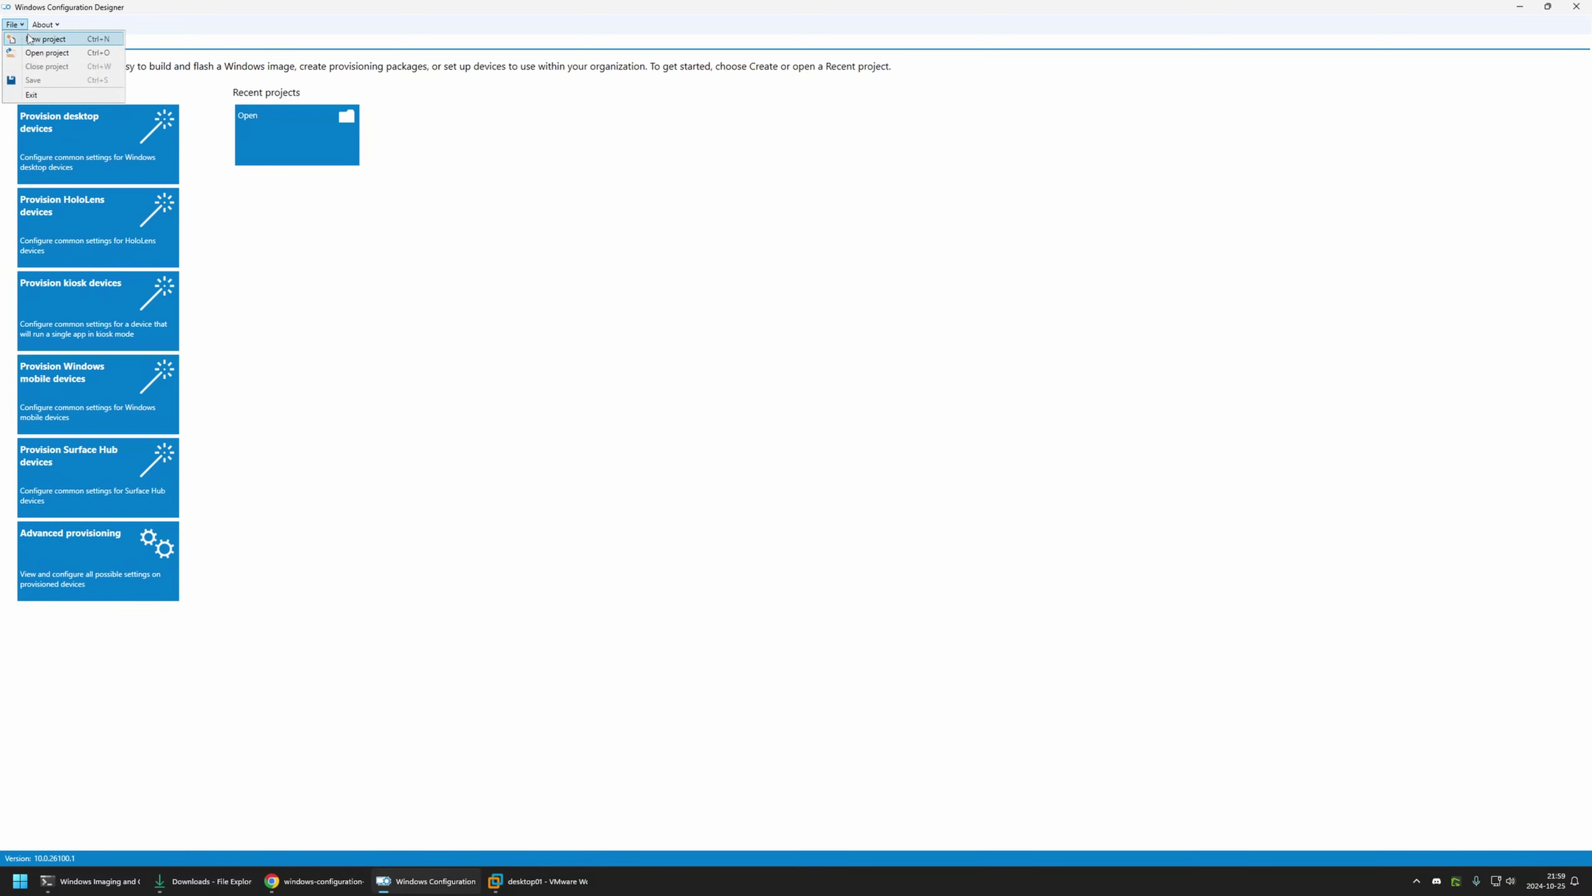
{"action": "left_click", "coordinate": [44, 45]}
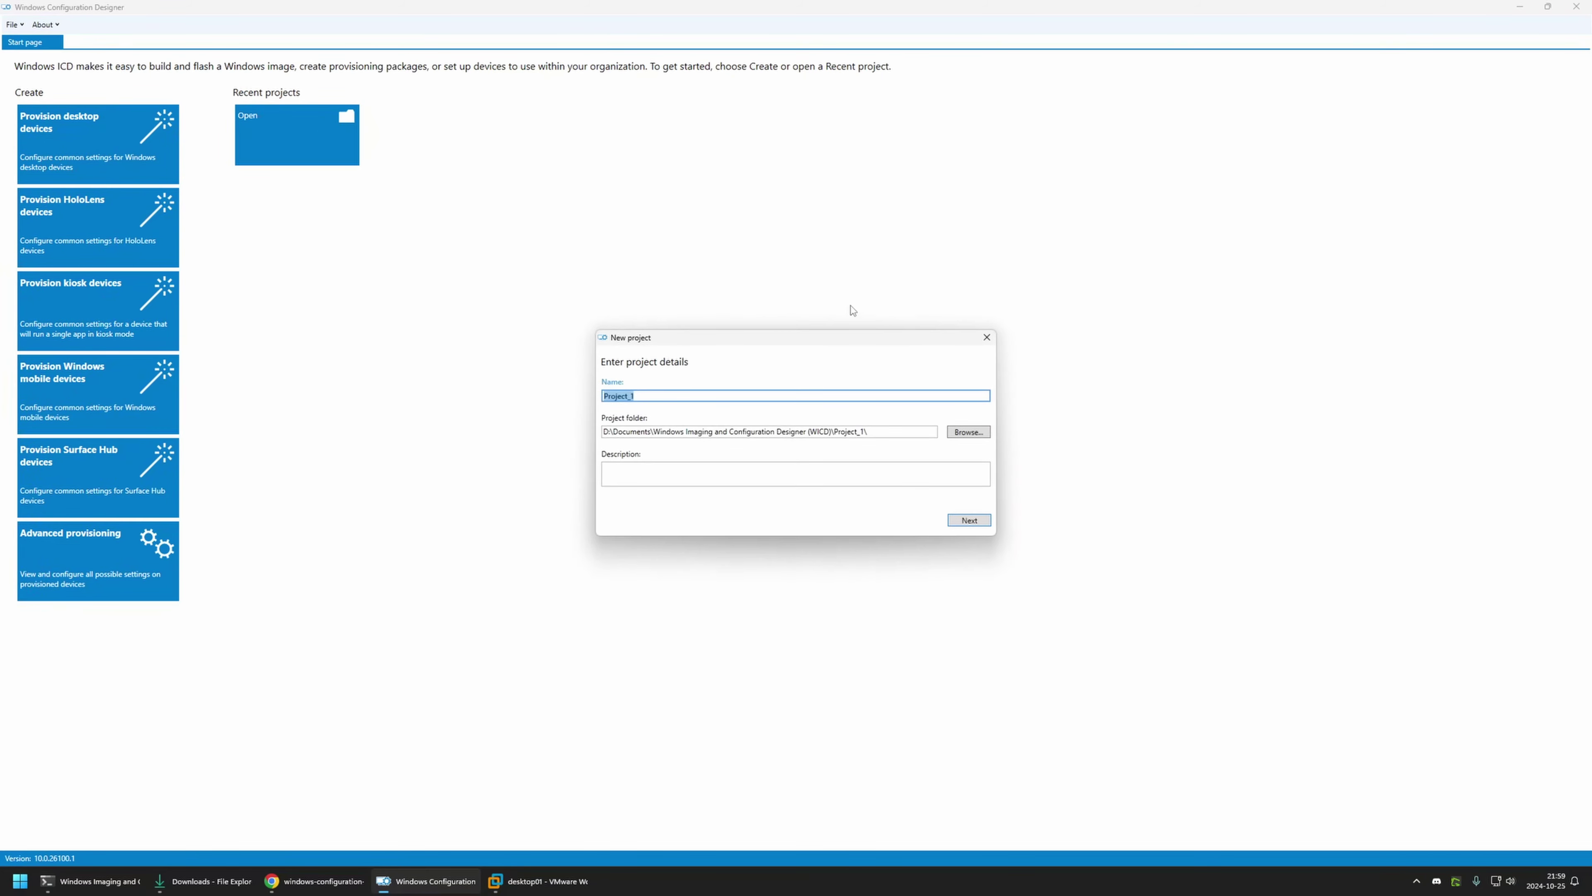
{"action": "type", "text": "package"}
{"action": "left_click", "coordinate": [961, 519]}
{"action": "left_click", "coordinate": [962, 522]}
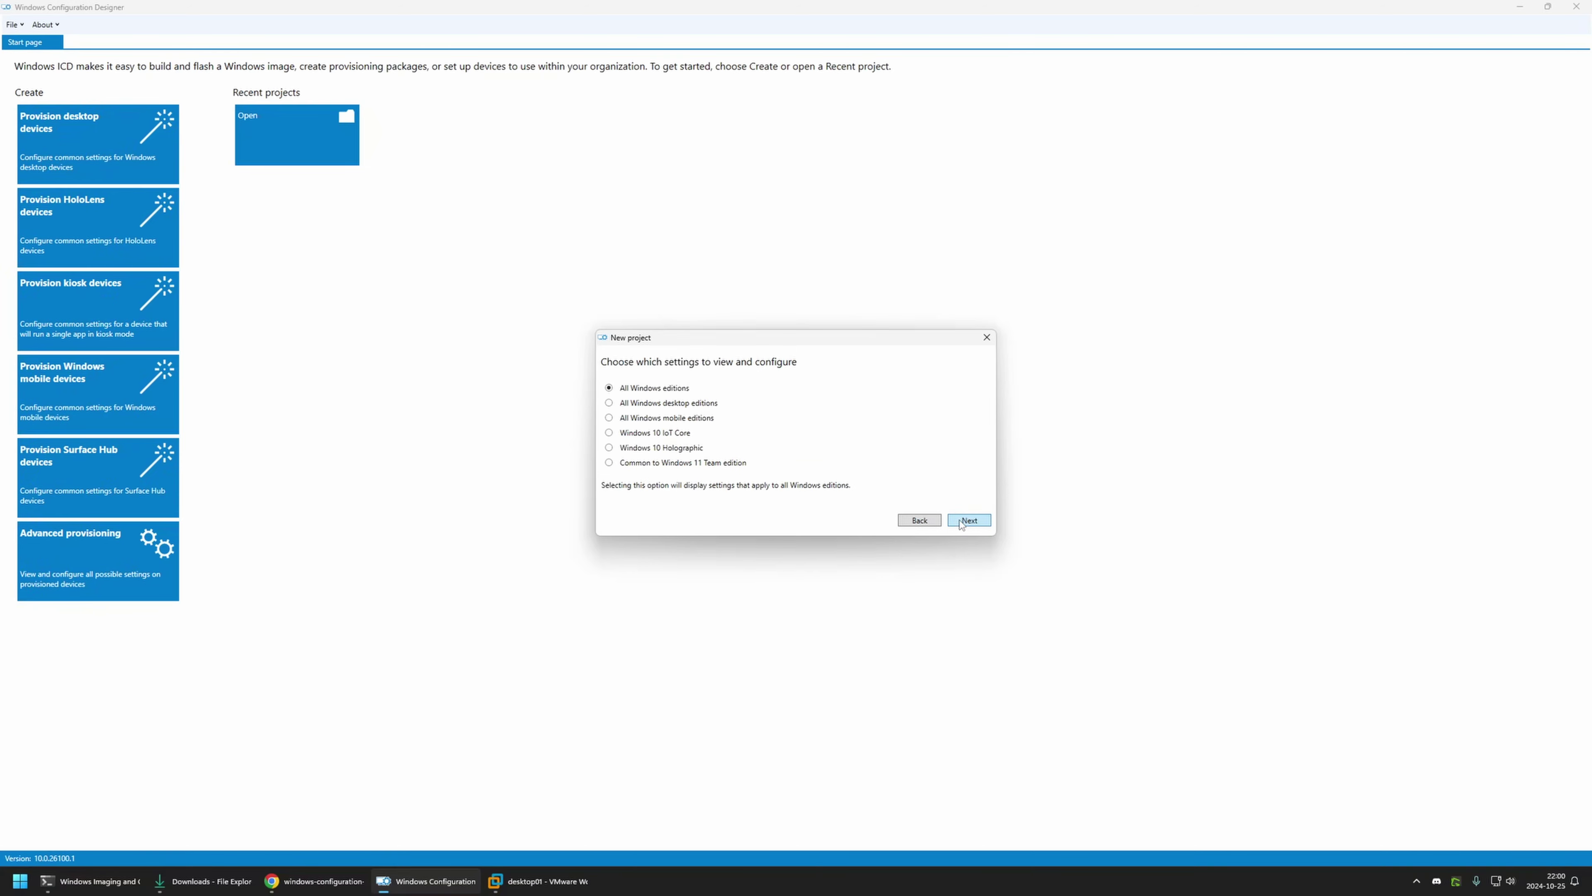
{"action": "left_click", "coordinate": [608, 405]}
{"action": "left_click", "coordinate": [987, 521]}
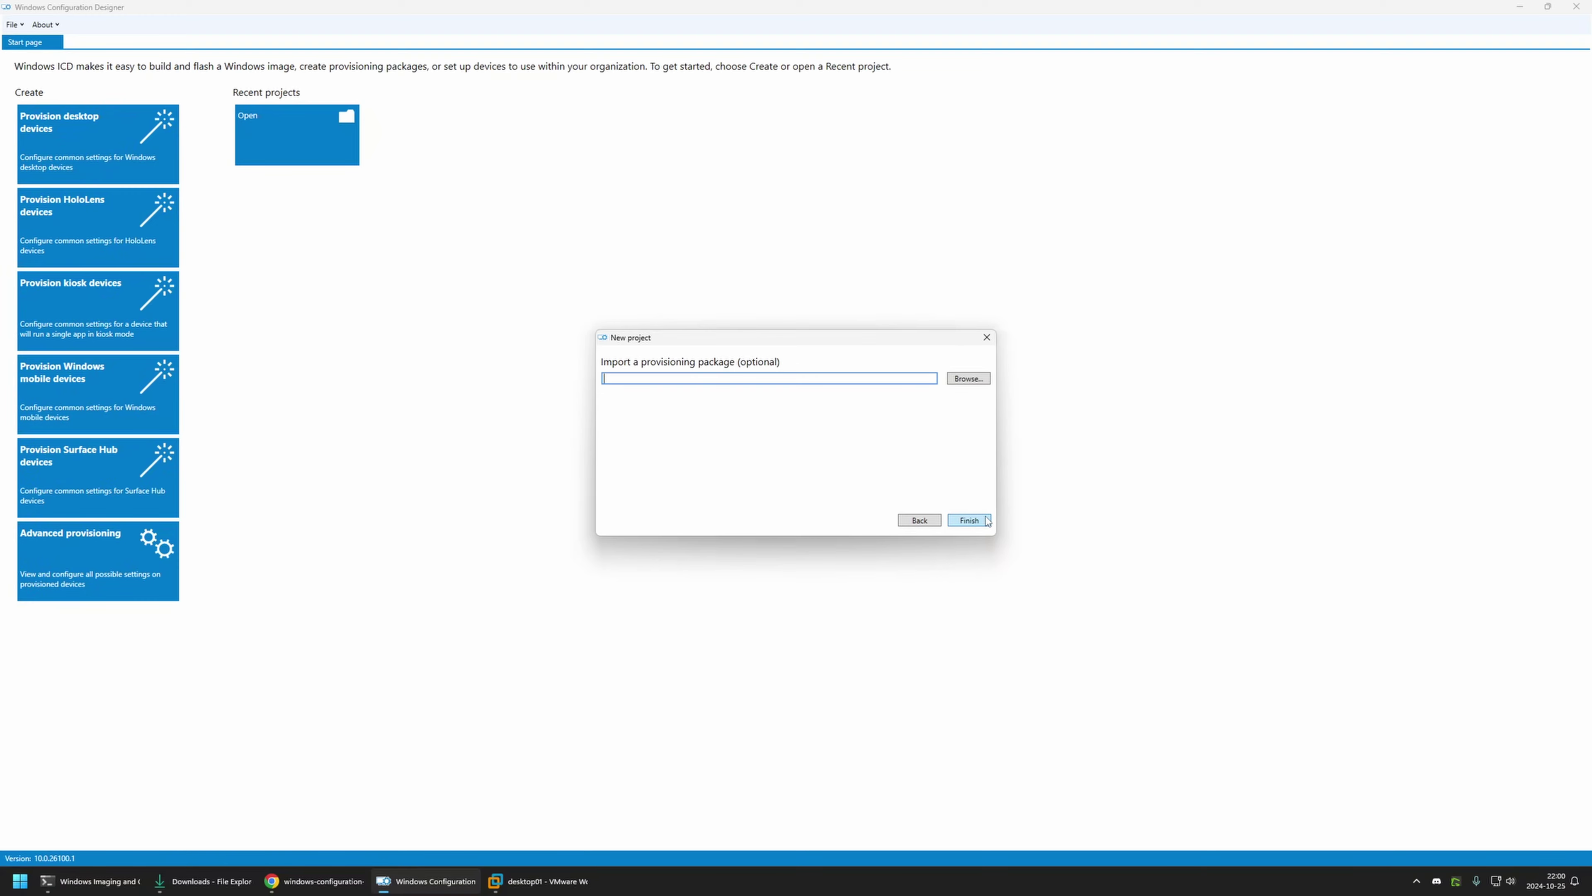
{"action": "left_click", "coordinate": [987, 521]}
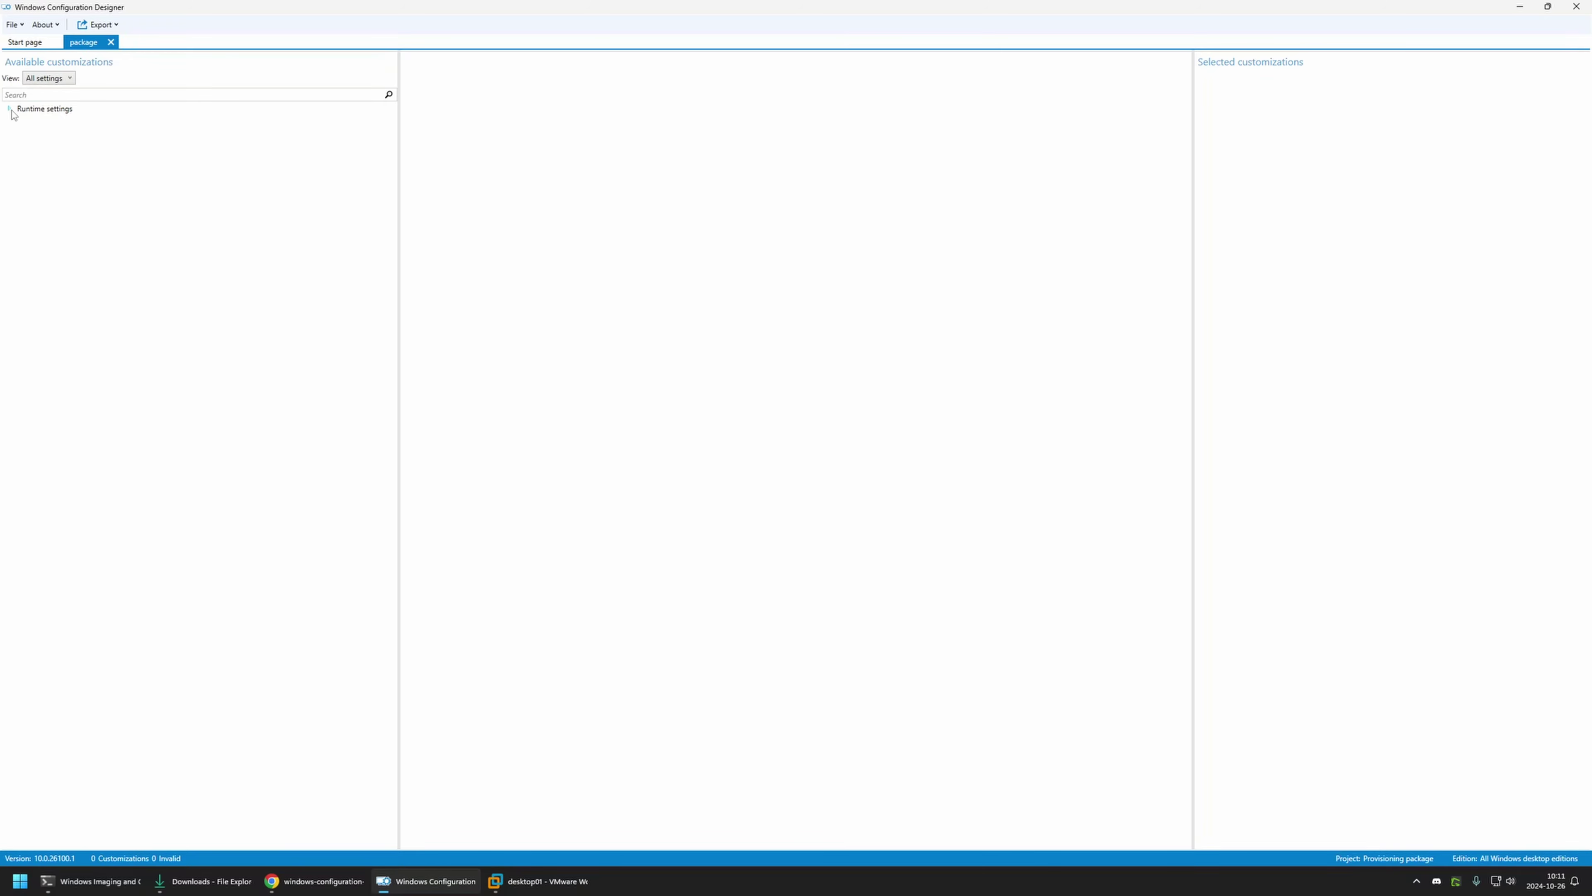
Set Runtime settings > OOBE > Desktop > HideOobe to TRUE
{"action": "left_click", "coordinate": [10, 110]}
{"action": "left_click", "coordinate": [20, 497]}
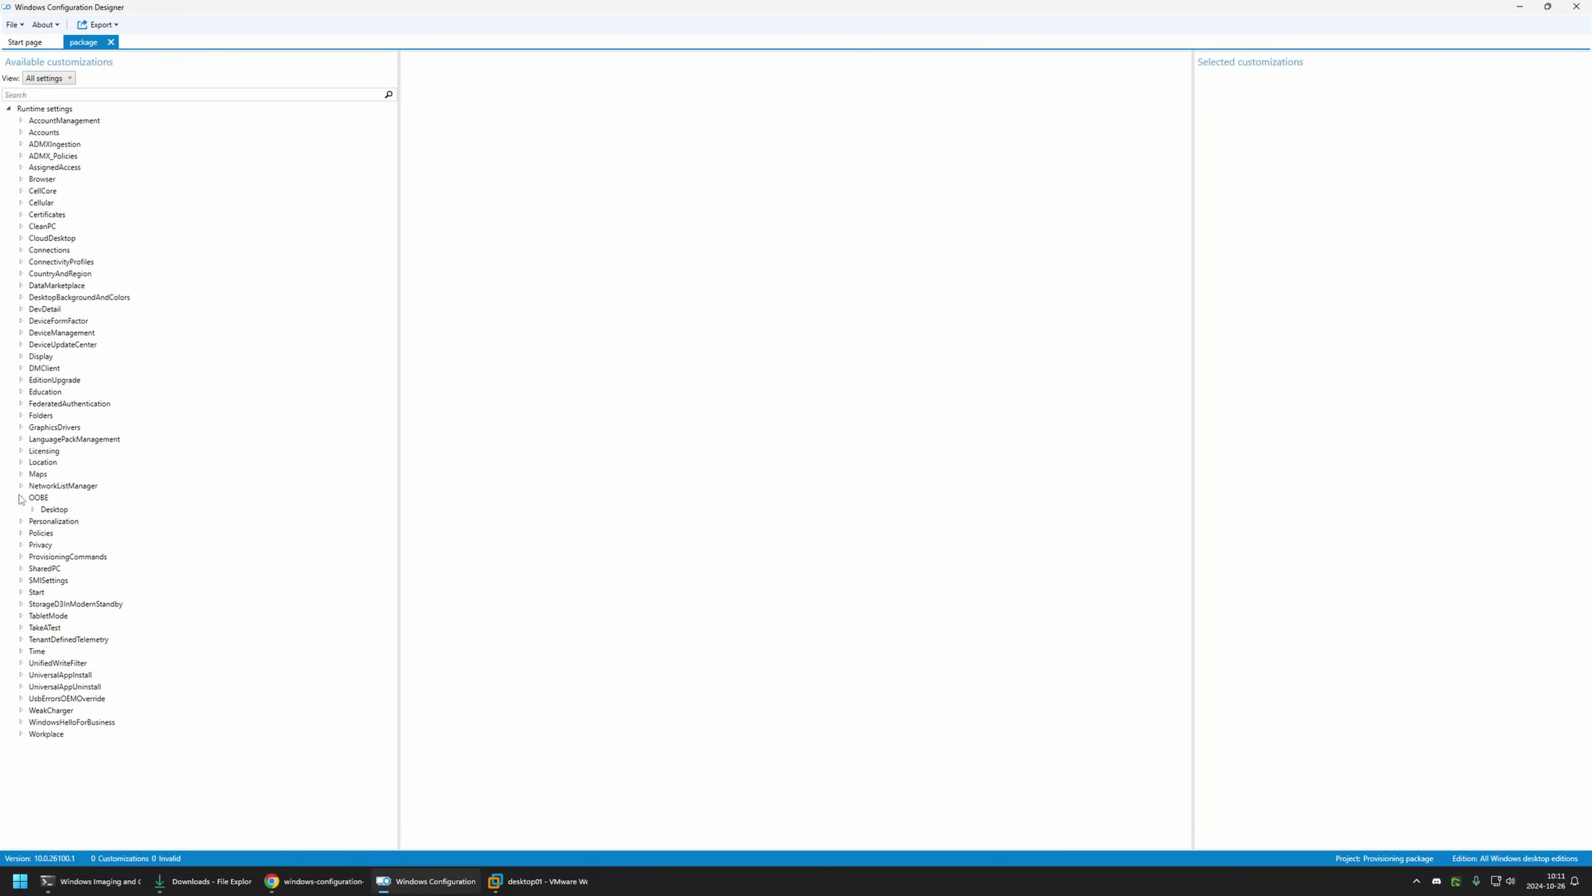
{"action": "double_click", "coordinate": [56, 509]}
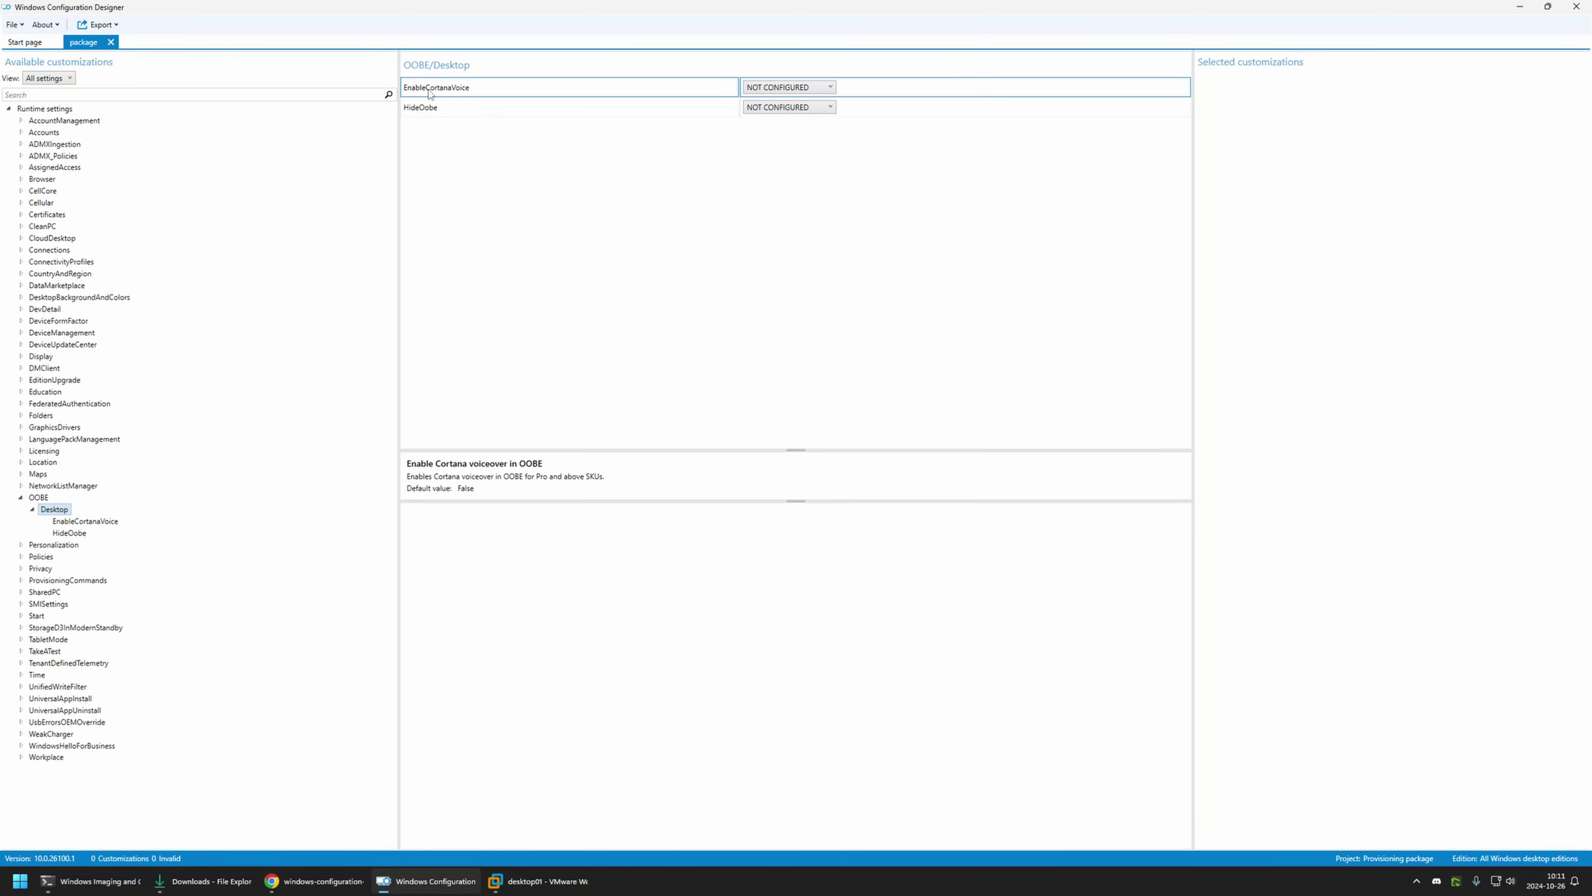
{"action": "left_click", "coordinate": [764, 110]}
{"action": "left_click", "coordinate": [774, 140]}
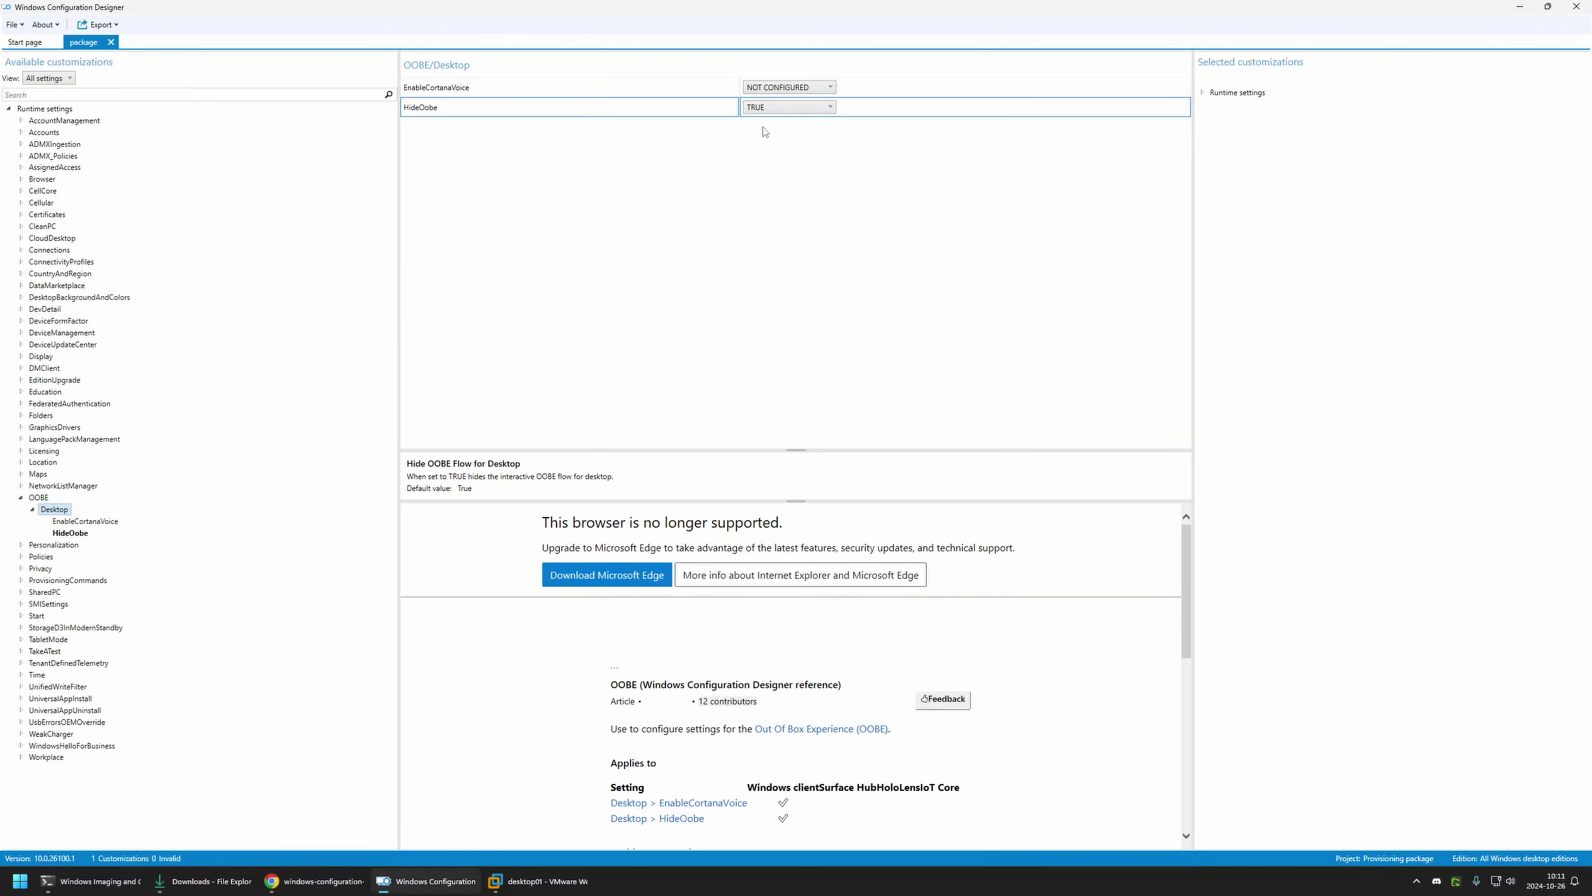
{"action": "left_click", "coordinate": [20, 132]}
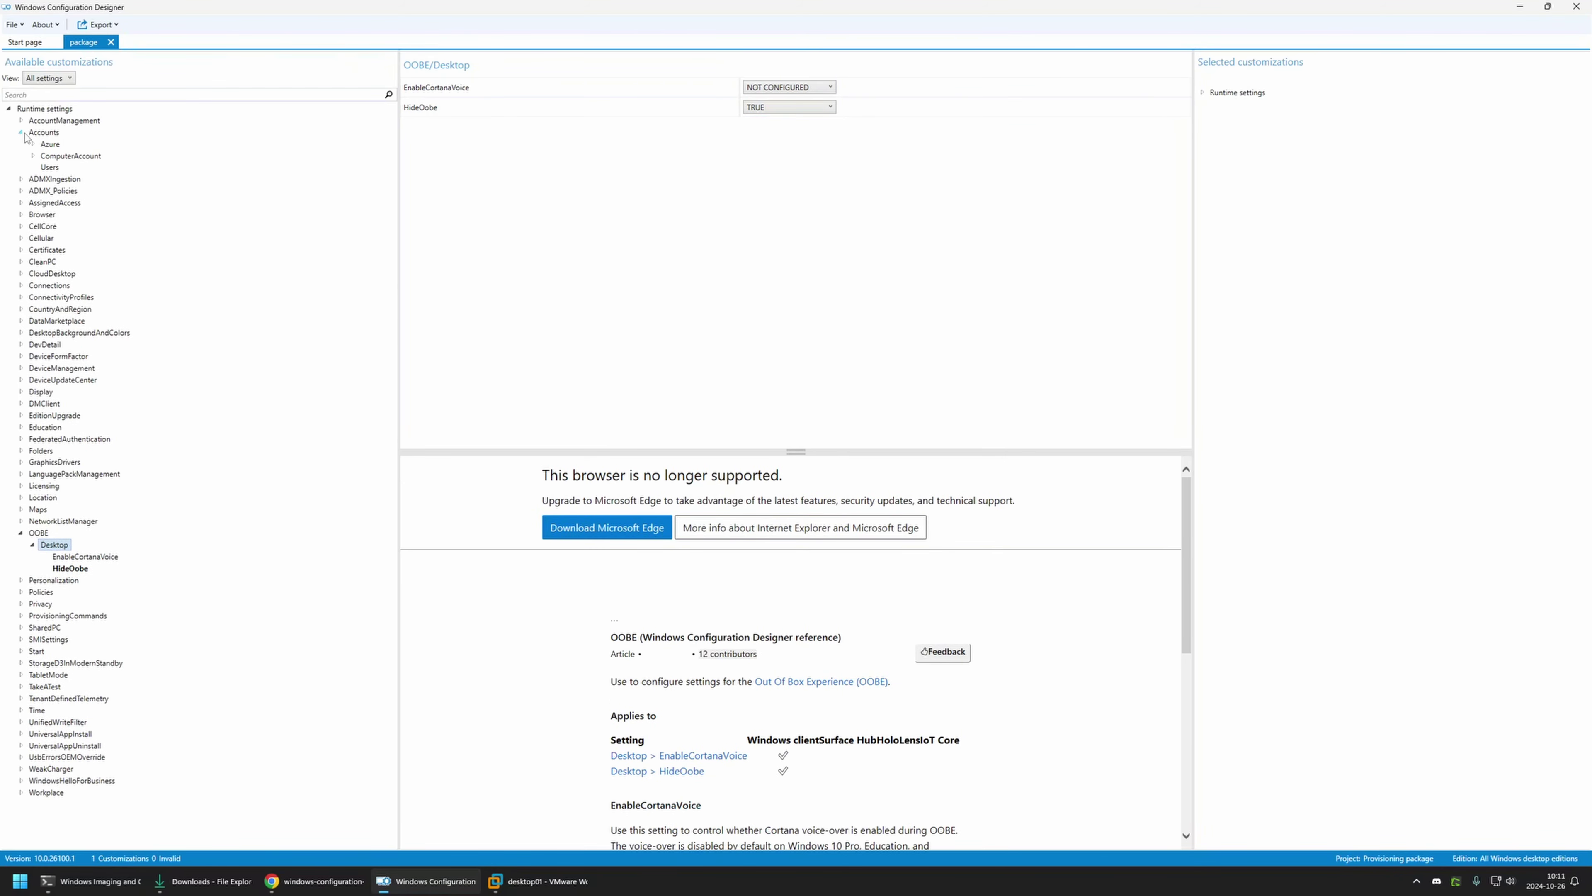
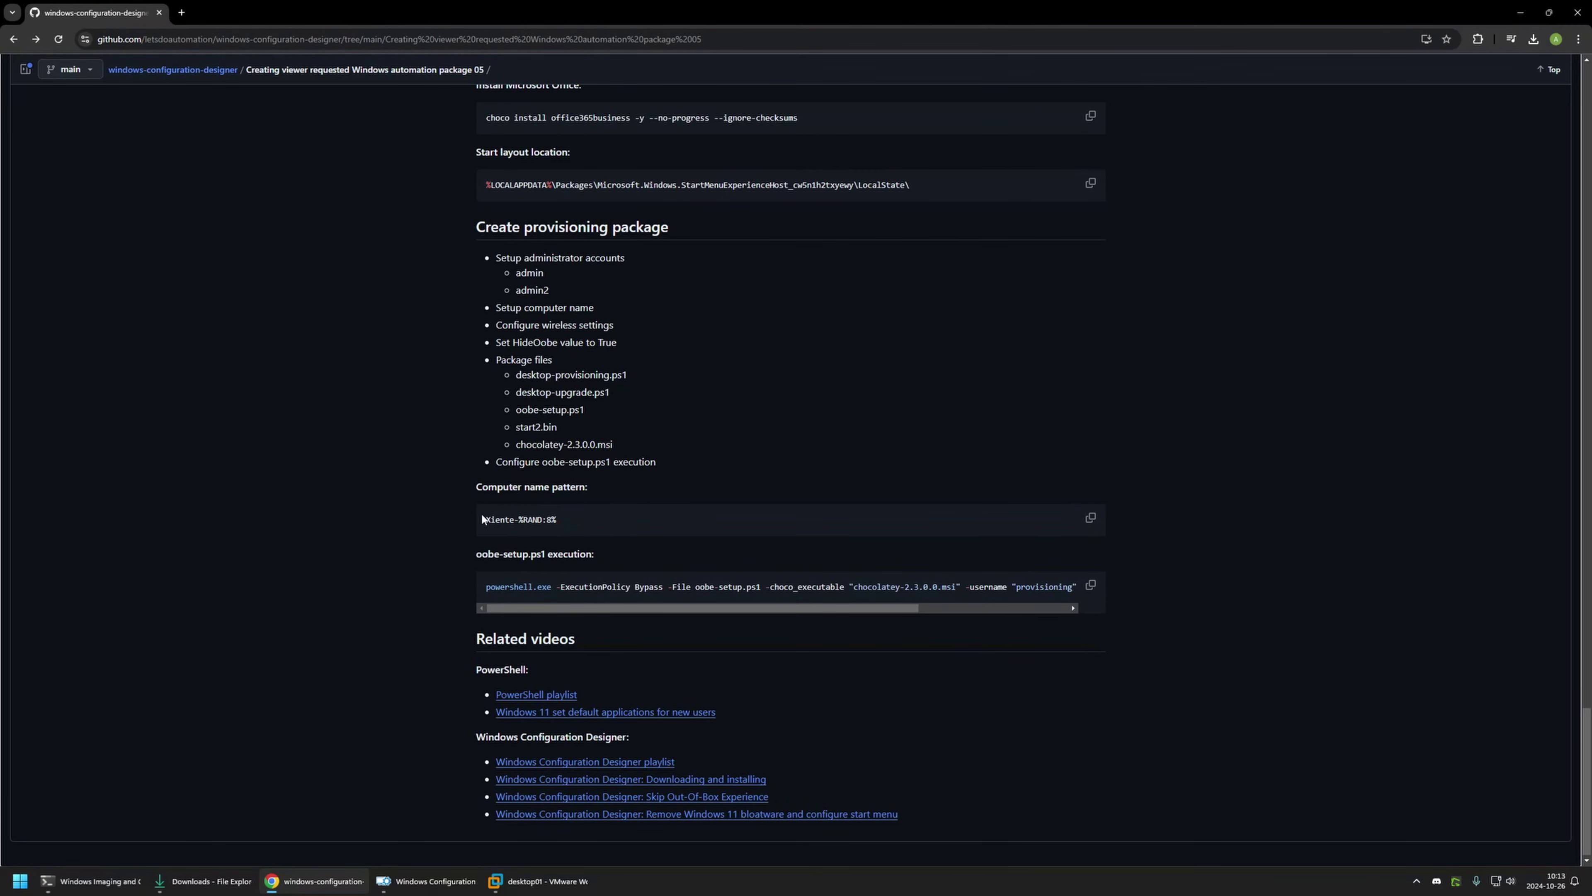
Copy the computer name pattern from the GitHub page back to the package editor
{"action": "left_click_drag", "start_coordinate": [482, 519], "coordinate": [520, 521]}
{"action": "left_click", "coordinate": [518, 525]}
{"action": "left_click", "coordinate": [1091, 517]}
{"action": "left_click", "coordinate": [426, 881]}
Paste Xiente-%RAND:8% as the ComputerName and expand the connectivity profile settings
{"action": "left_click", "coordinate": [788, 84]}
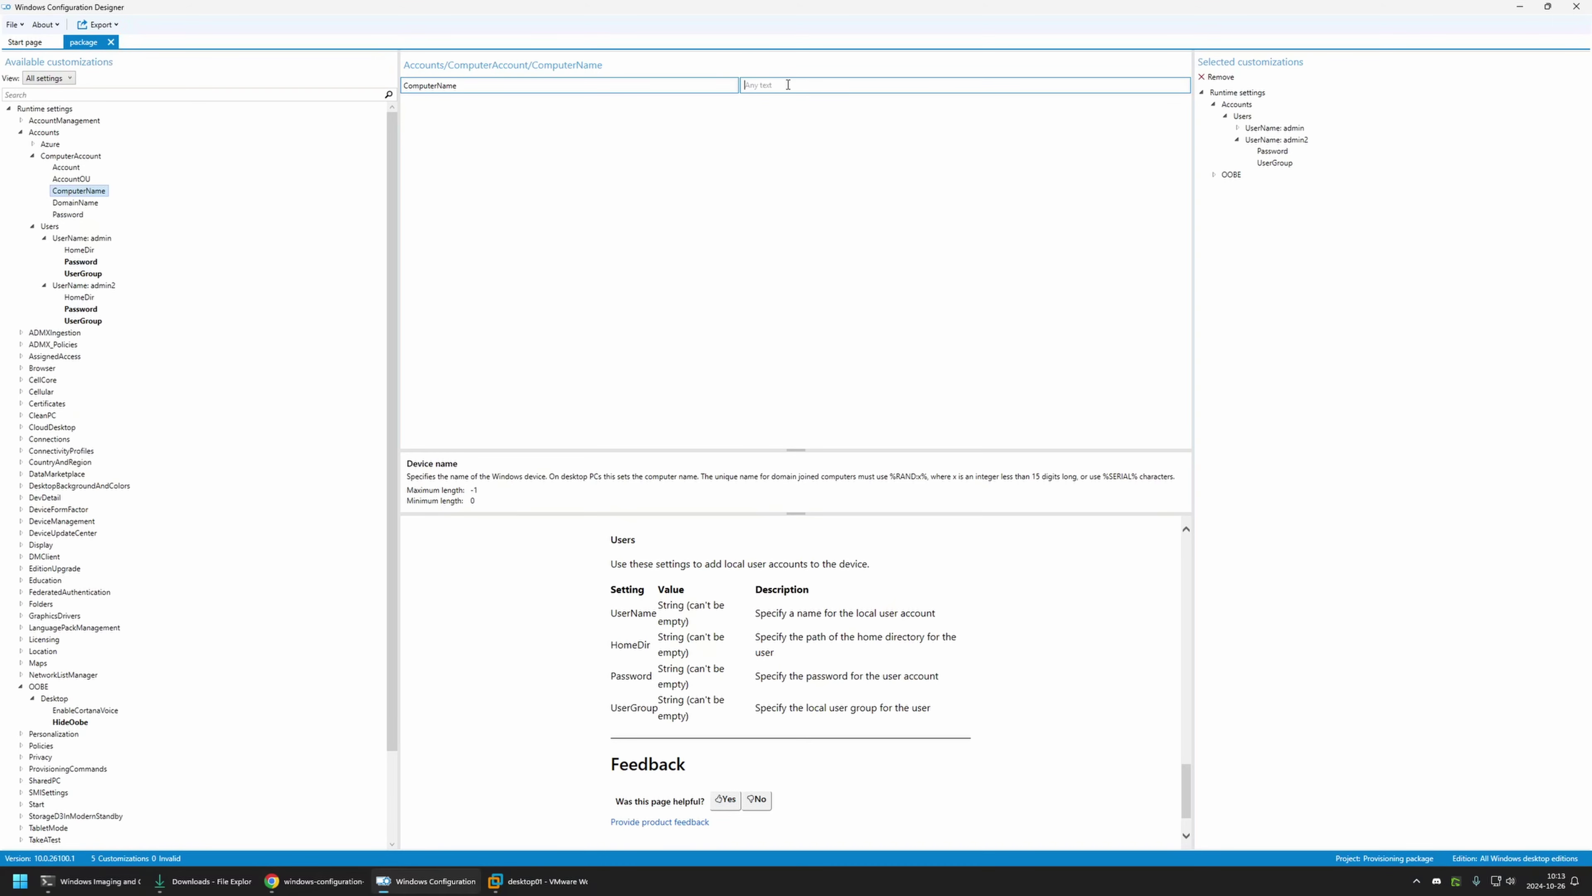
{"action": "key", "text": "ctrl+v"}
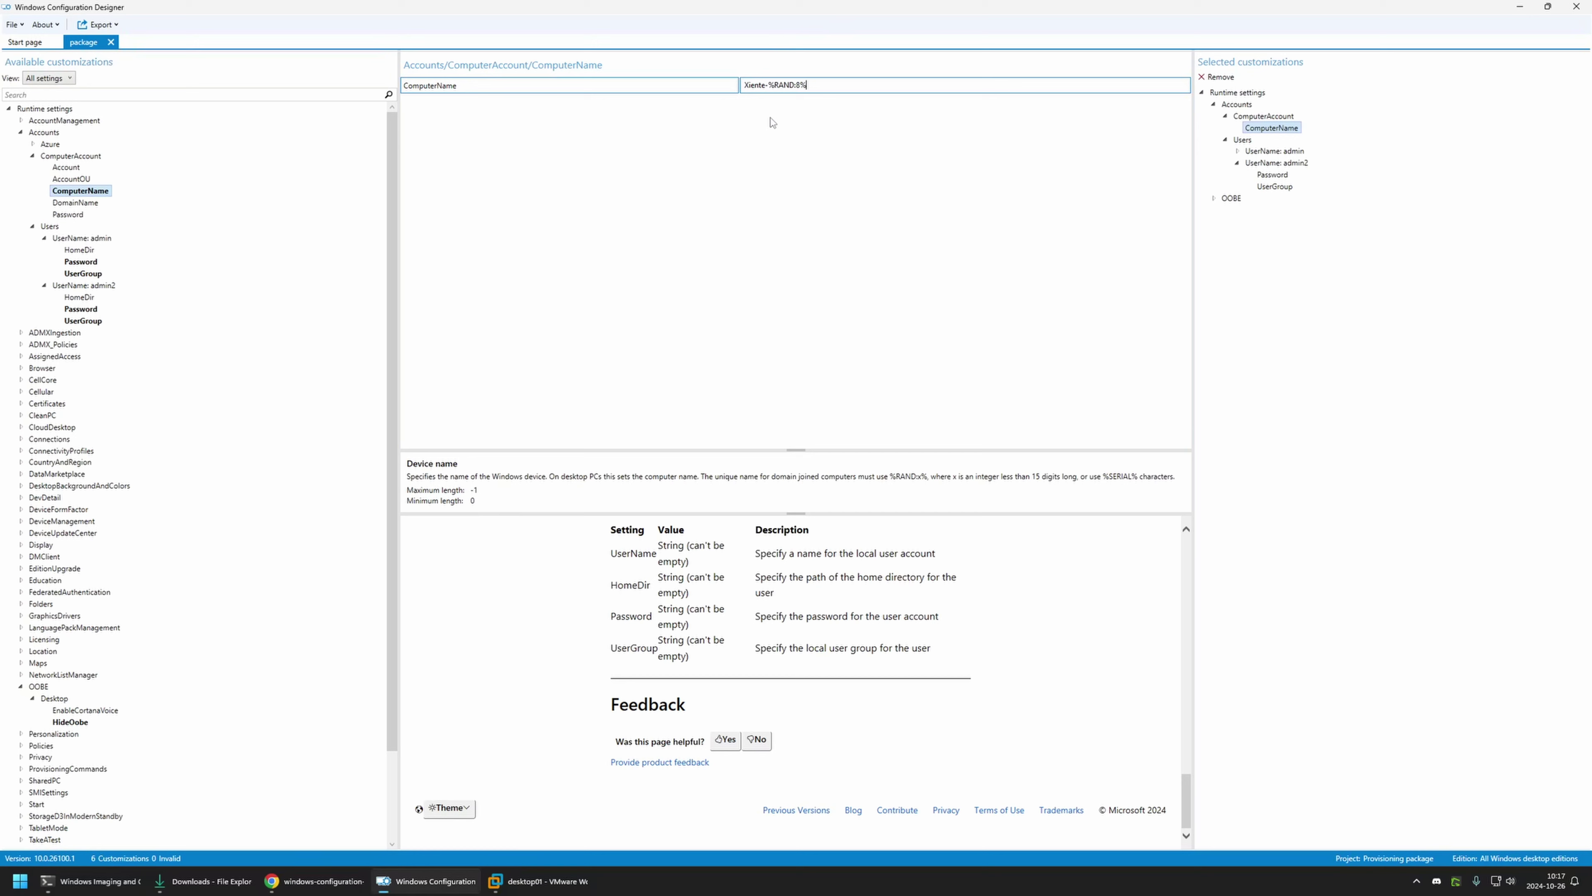
{"action": "left_click", "coordinate": [22, 451]}
Add a WLAN network with SSID letsdoautomation
{"action": "left_click", "coordinate": [33, 532]}
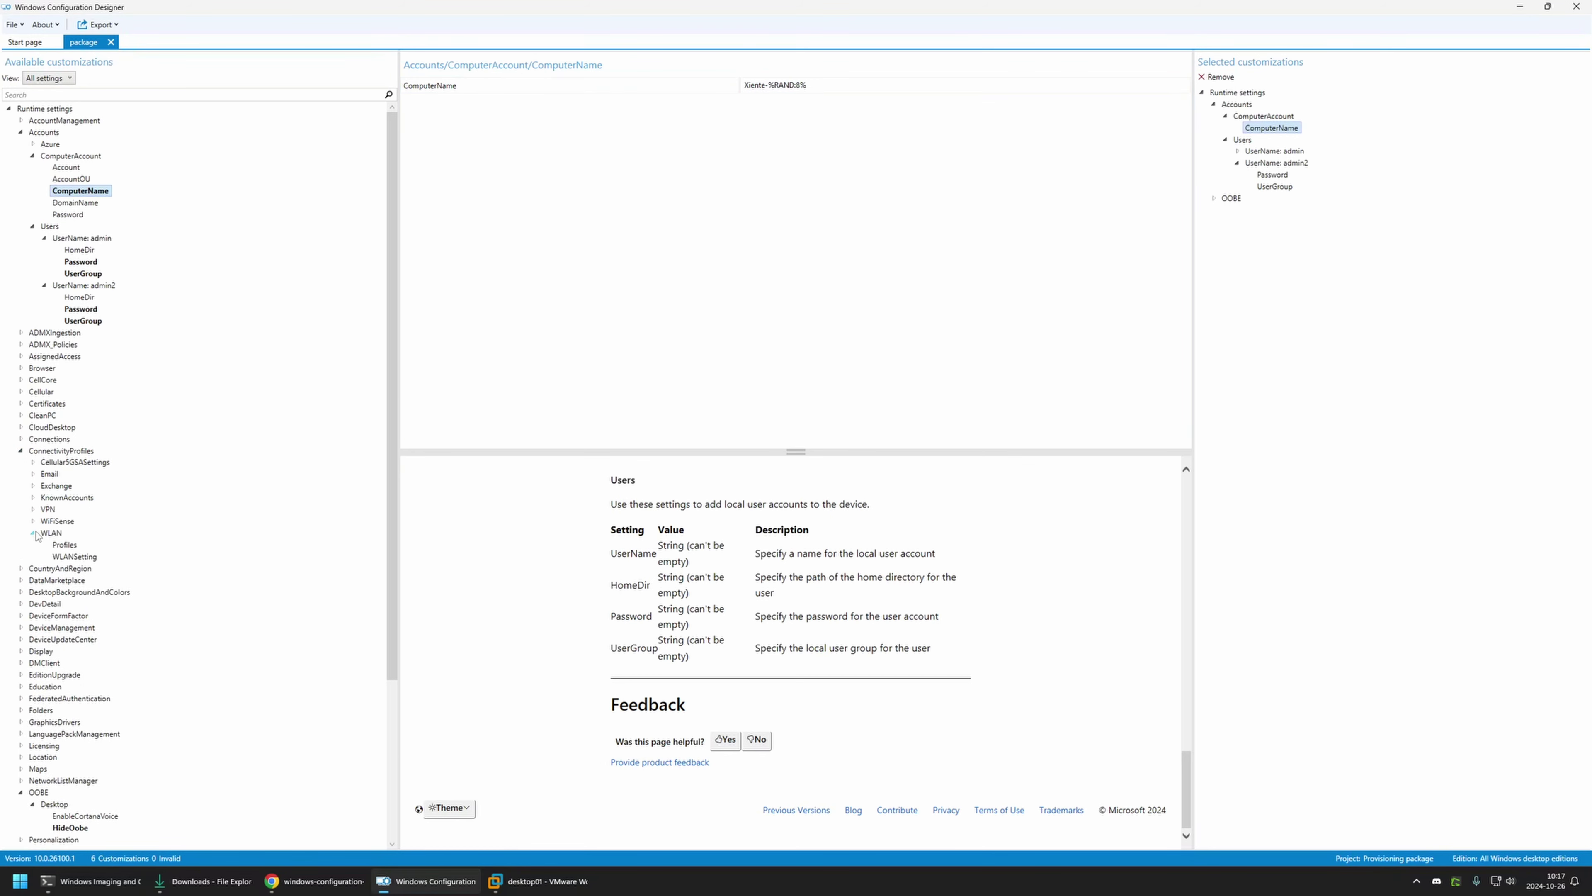
{"action": "left_click", "coordinate": [75, 556]}
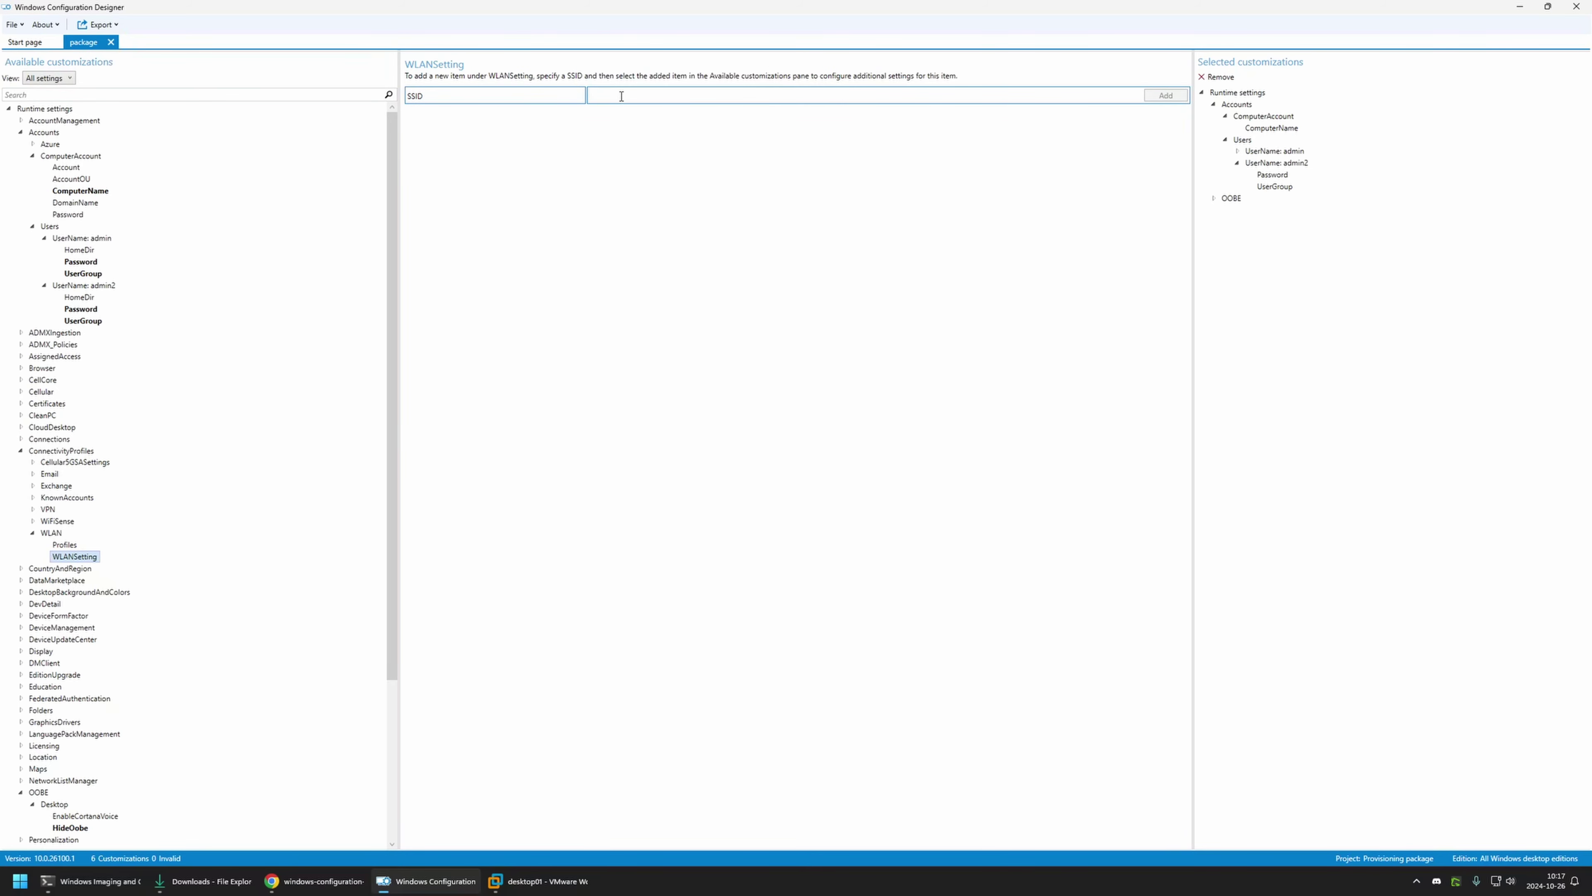
{"action": "type", "text": "letsdoautomation"}
{"action": "left_click", "coordinate": [1162, 96]}
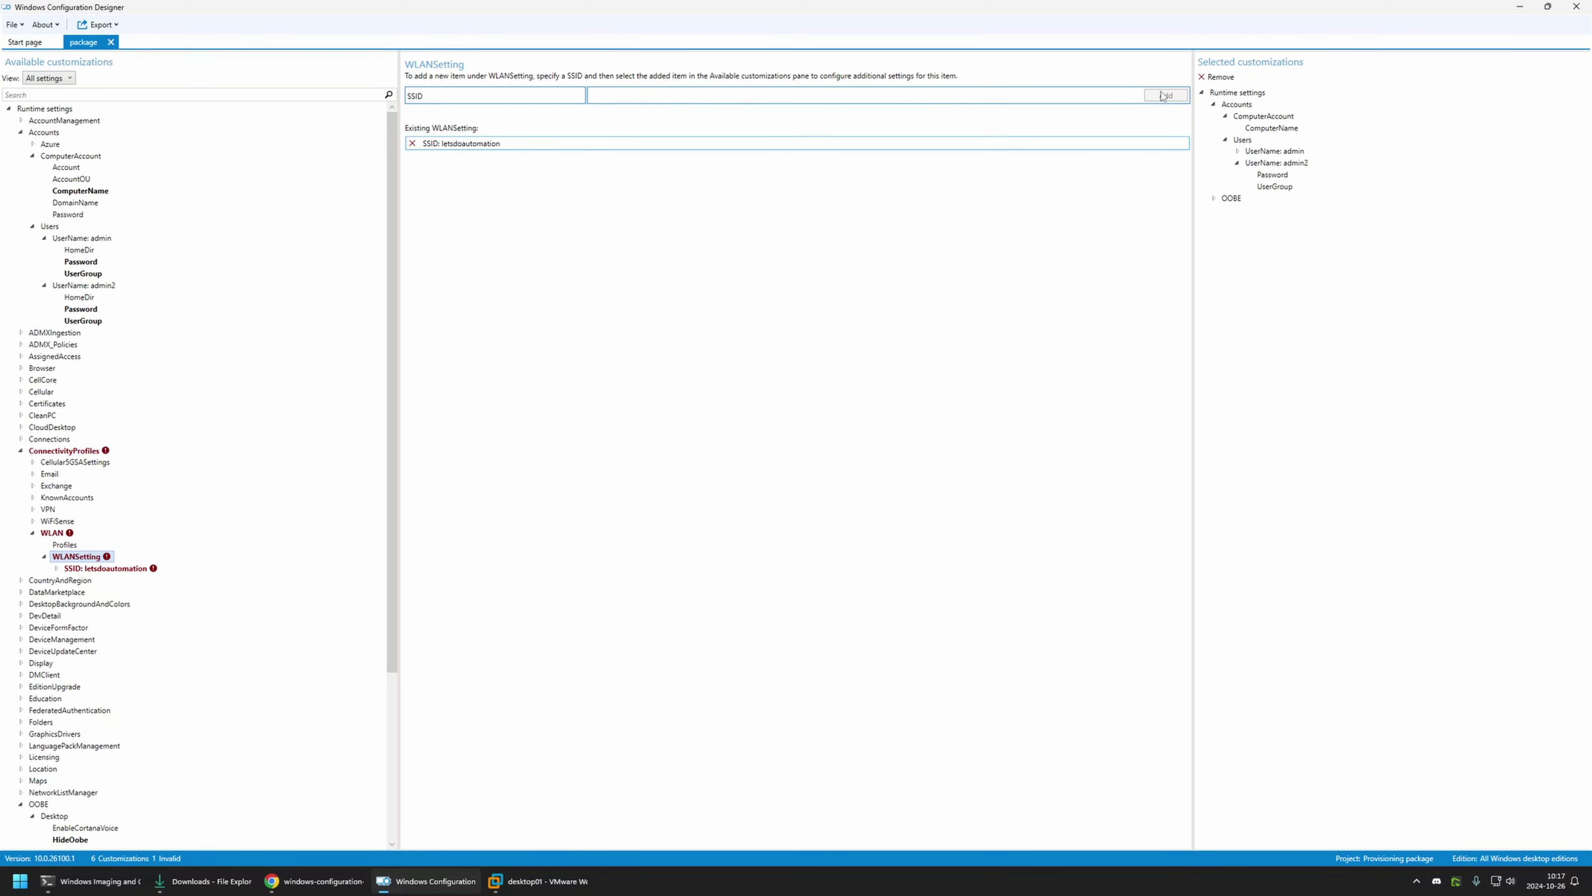
Give letsdoautomation WPA2-Personal security, the network security key, and AutoConnect TRUE
{"action": "left_click", "coordinate": [111, 568]}
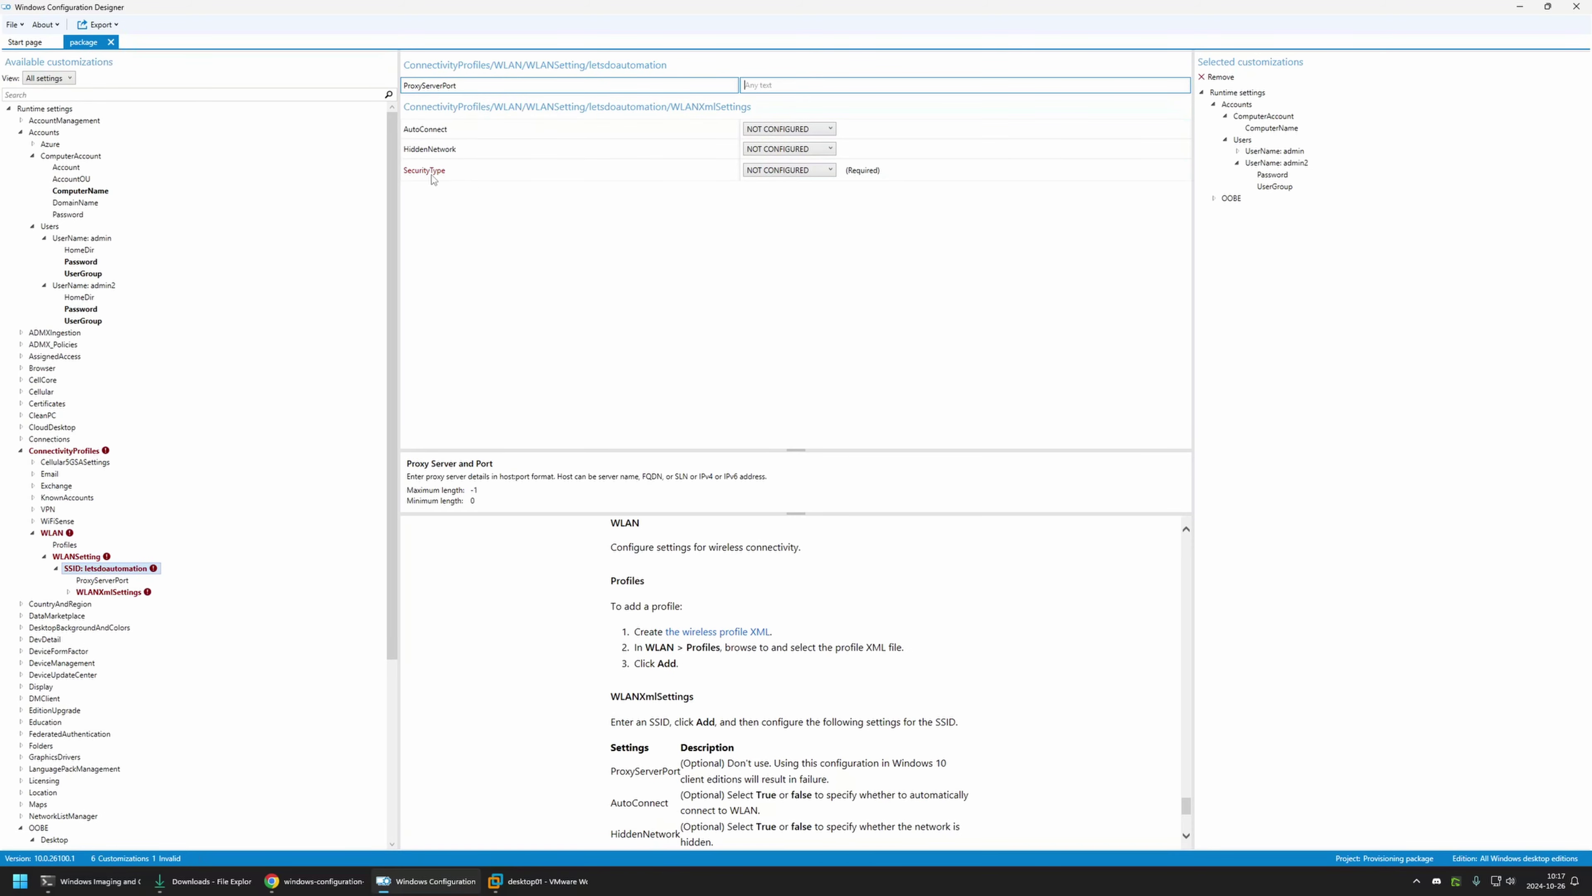
{"action": "left_click", "coordinate": [760, 175]}
{"action": "left_click", "coordinate": [777, 216]}
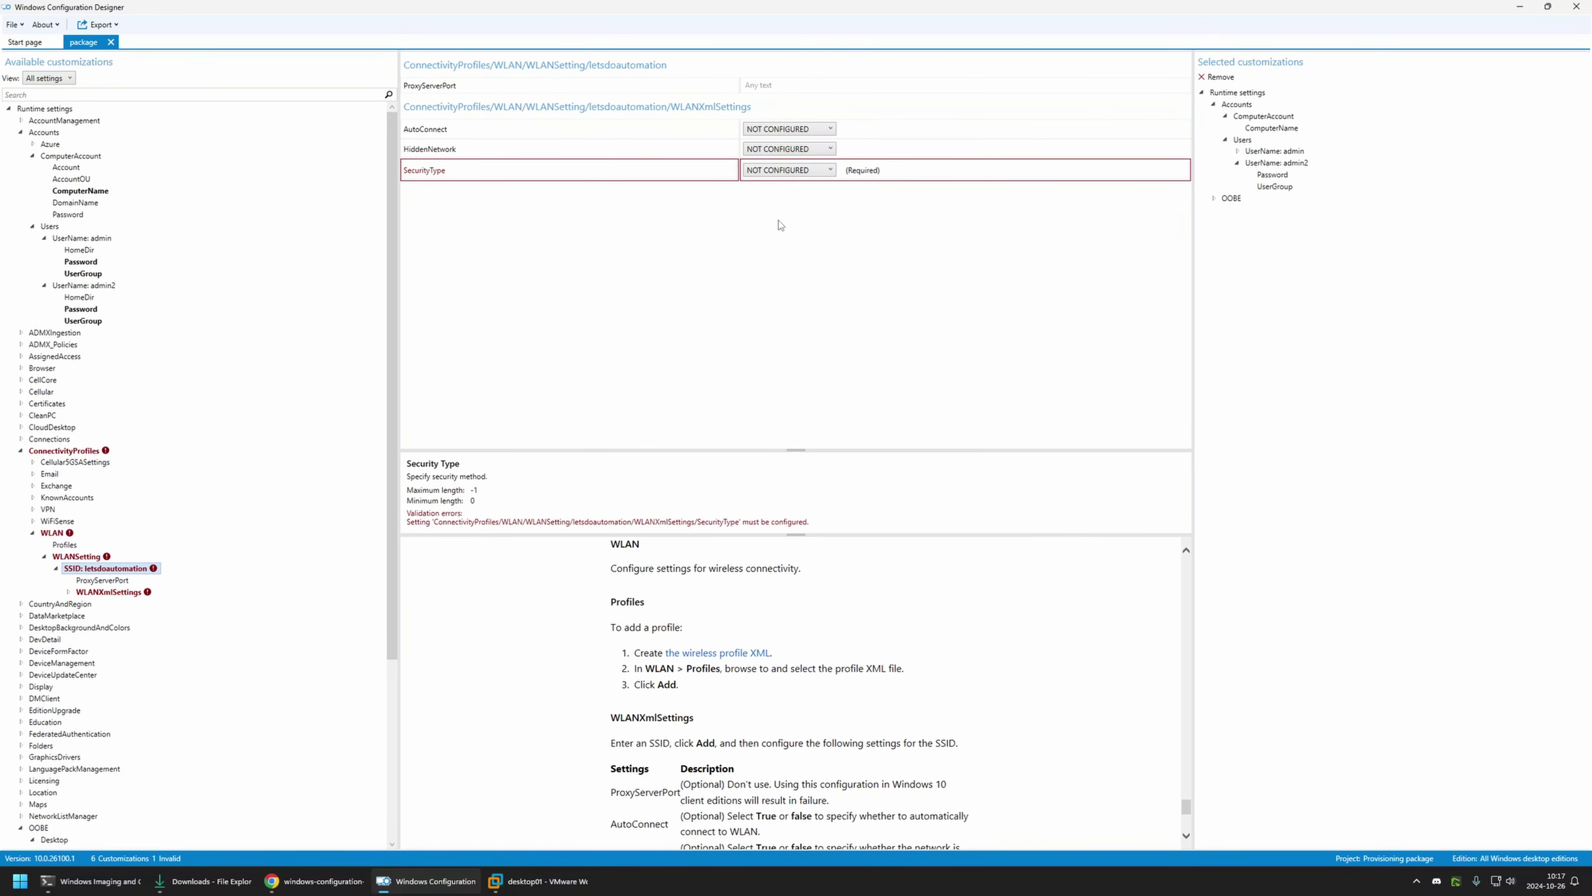
{"action": "left_click", "coordinate": [774, 167]}
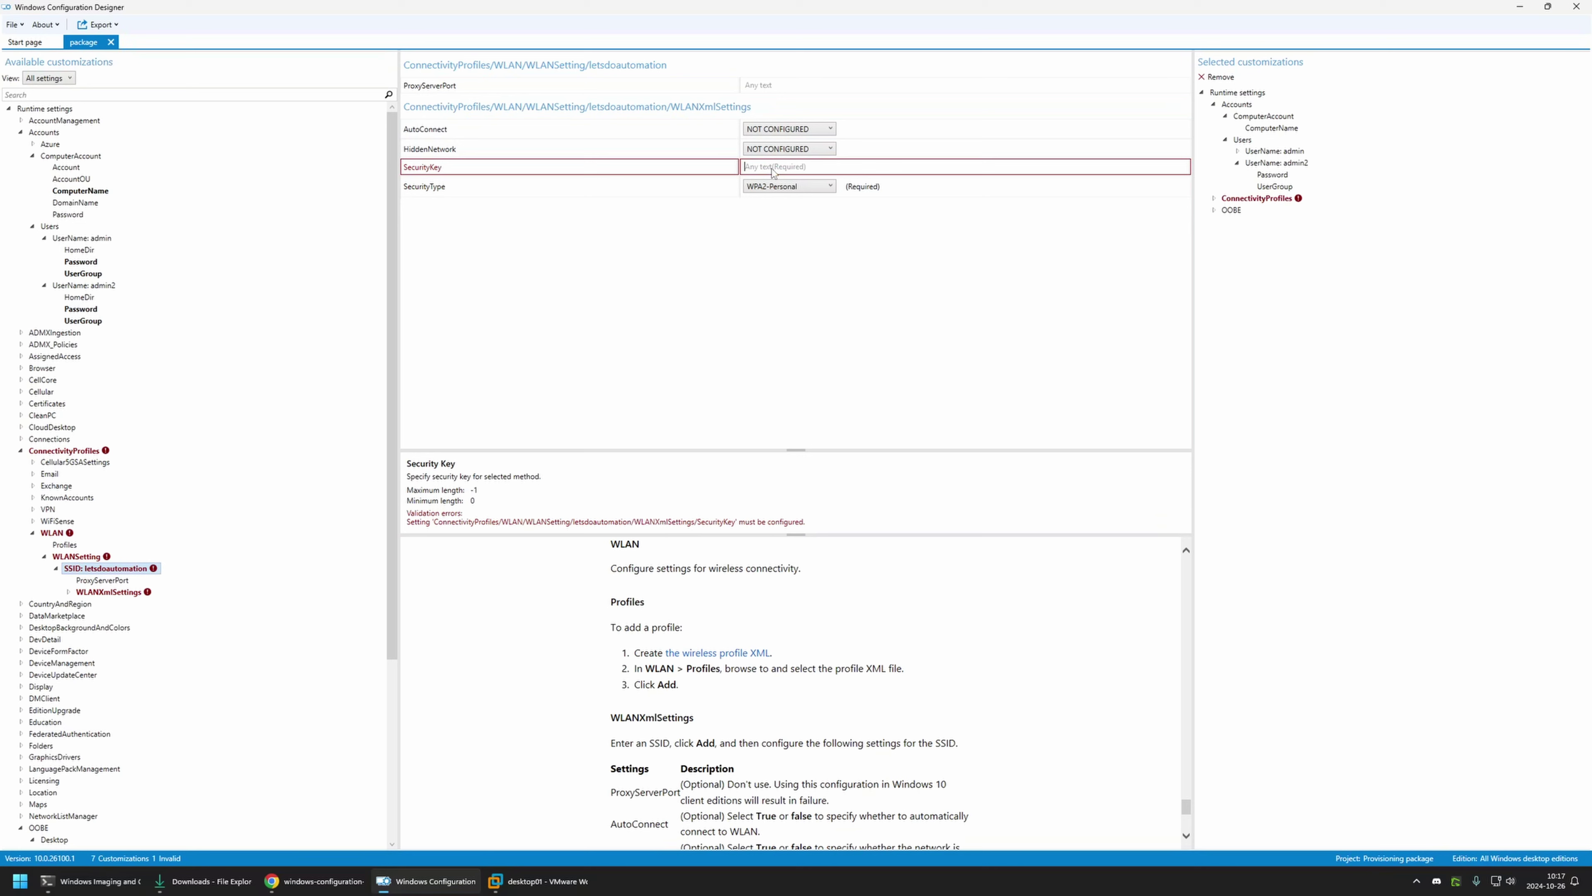
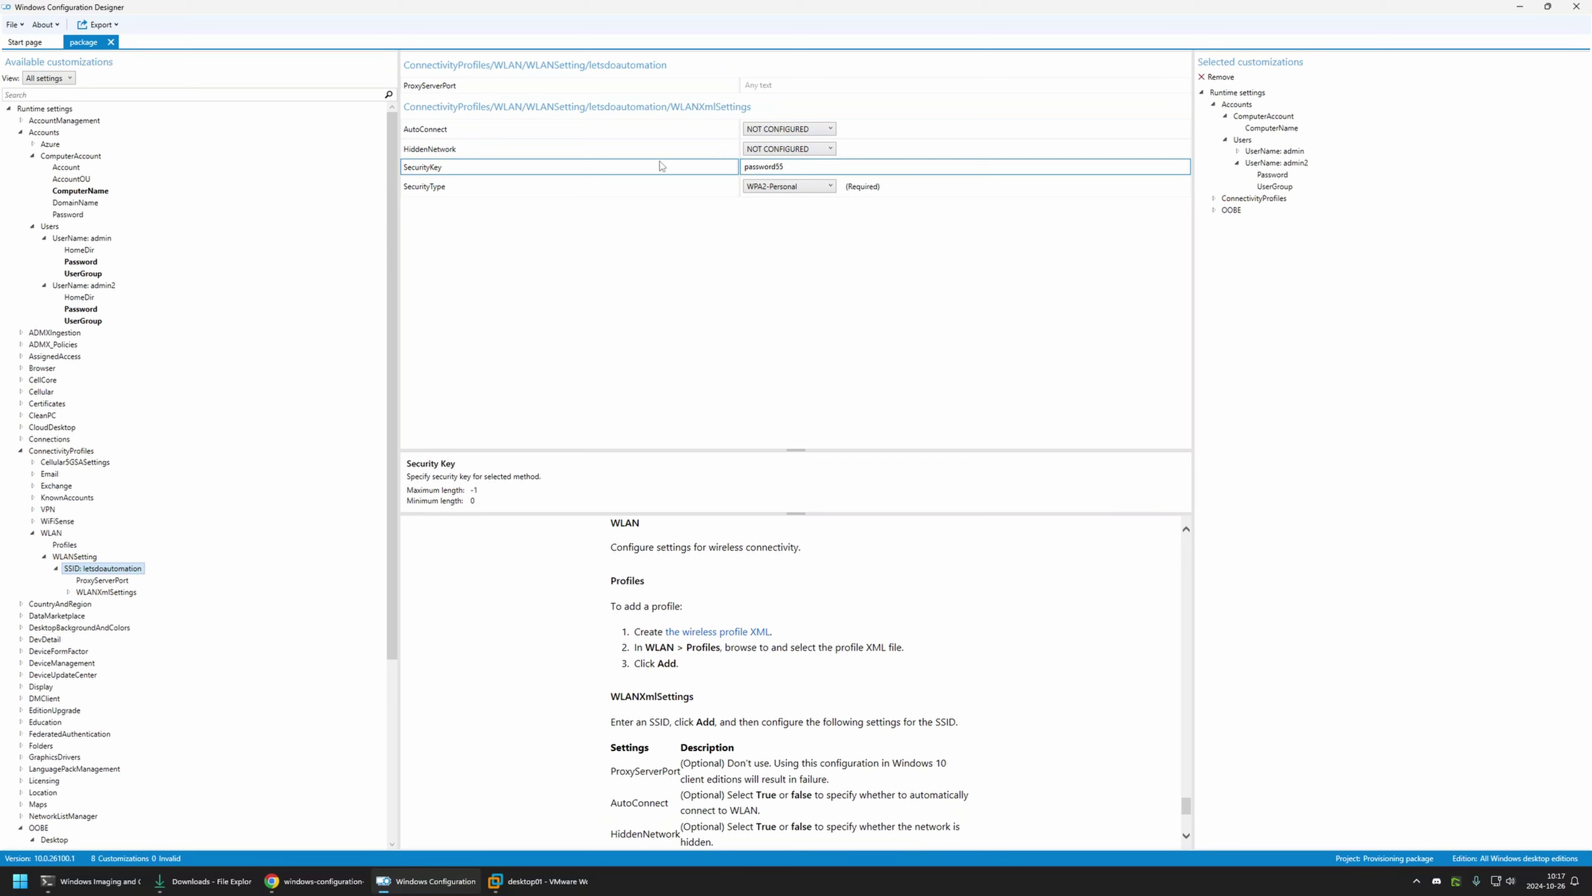
{"action": "left_click", "coordinate": [788, 129]}
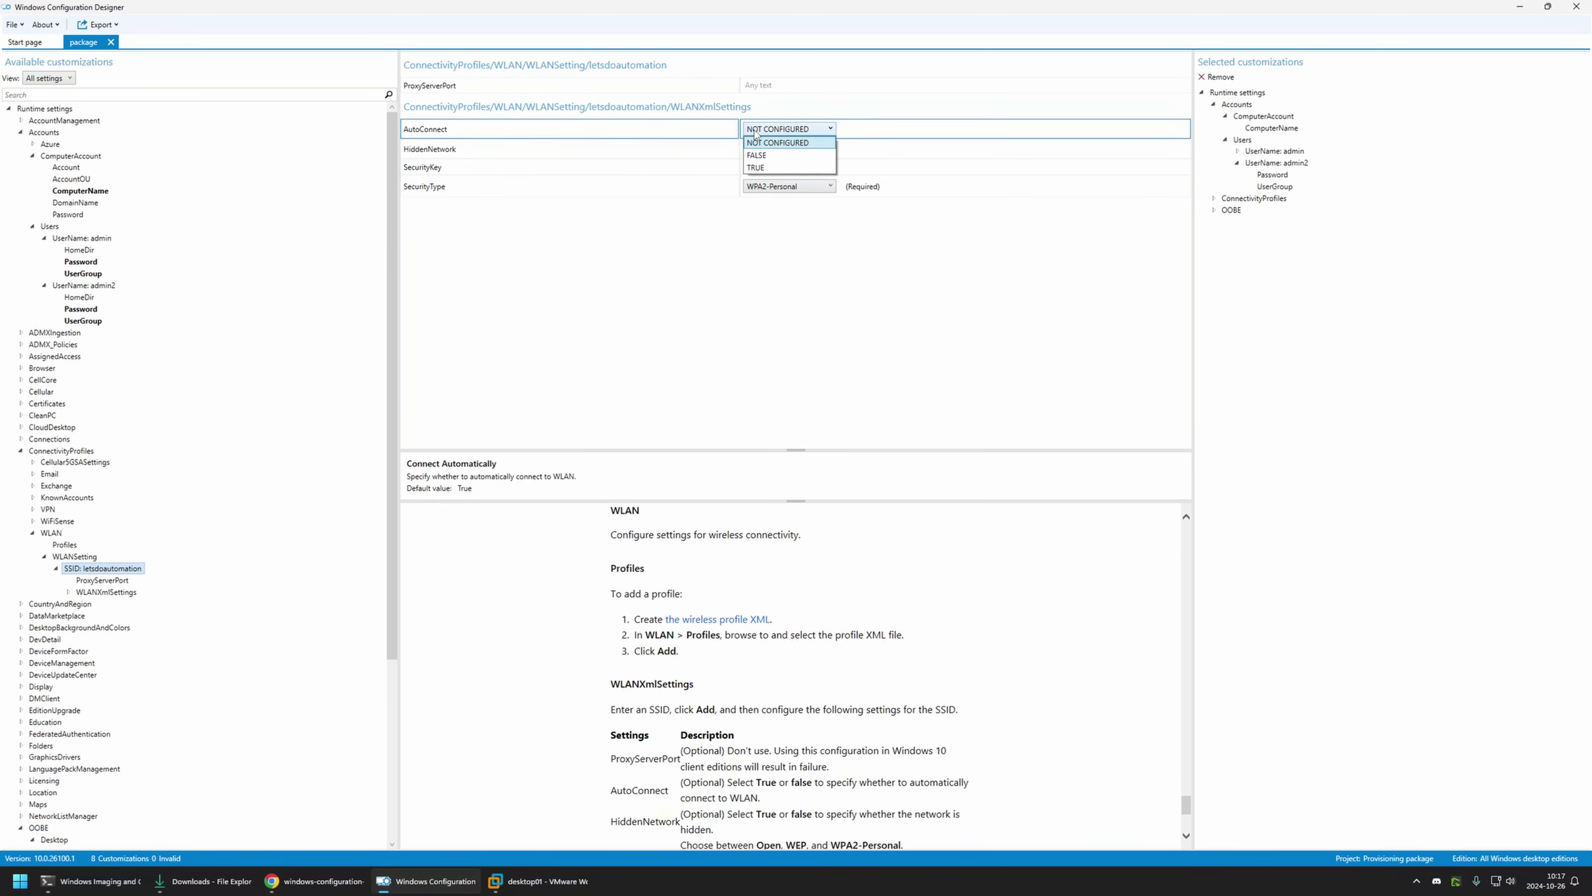
{"action": "left_click", "coordinate": [772, 168]}
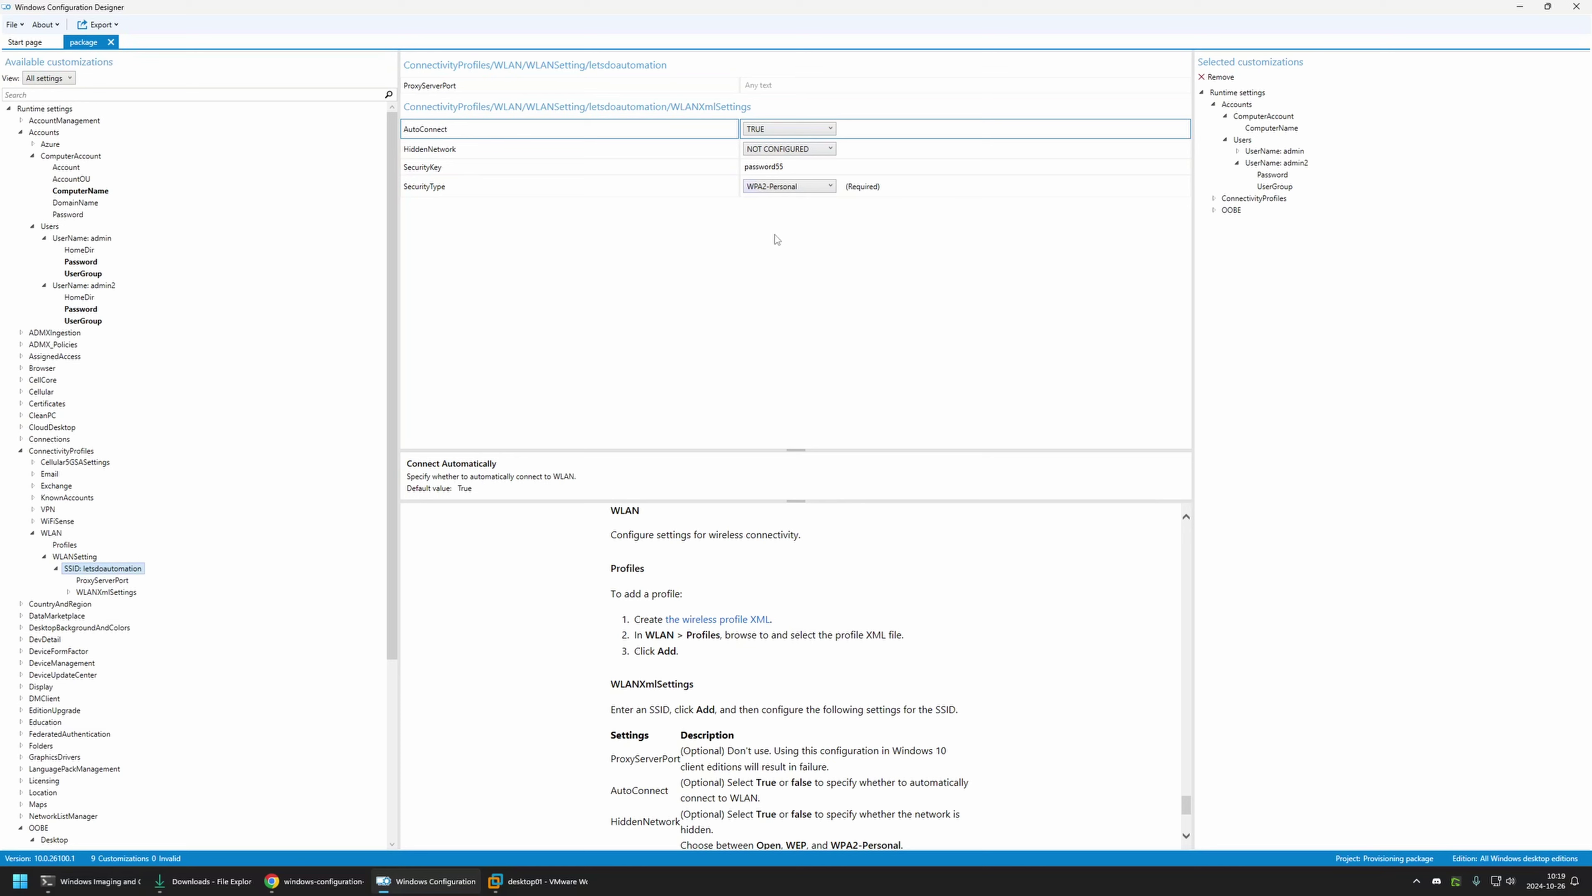
{"action": "scroll", "coordinate": [253, 323], "scroll_direction": "down", "scroll_amount": 7}
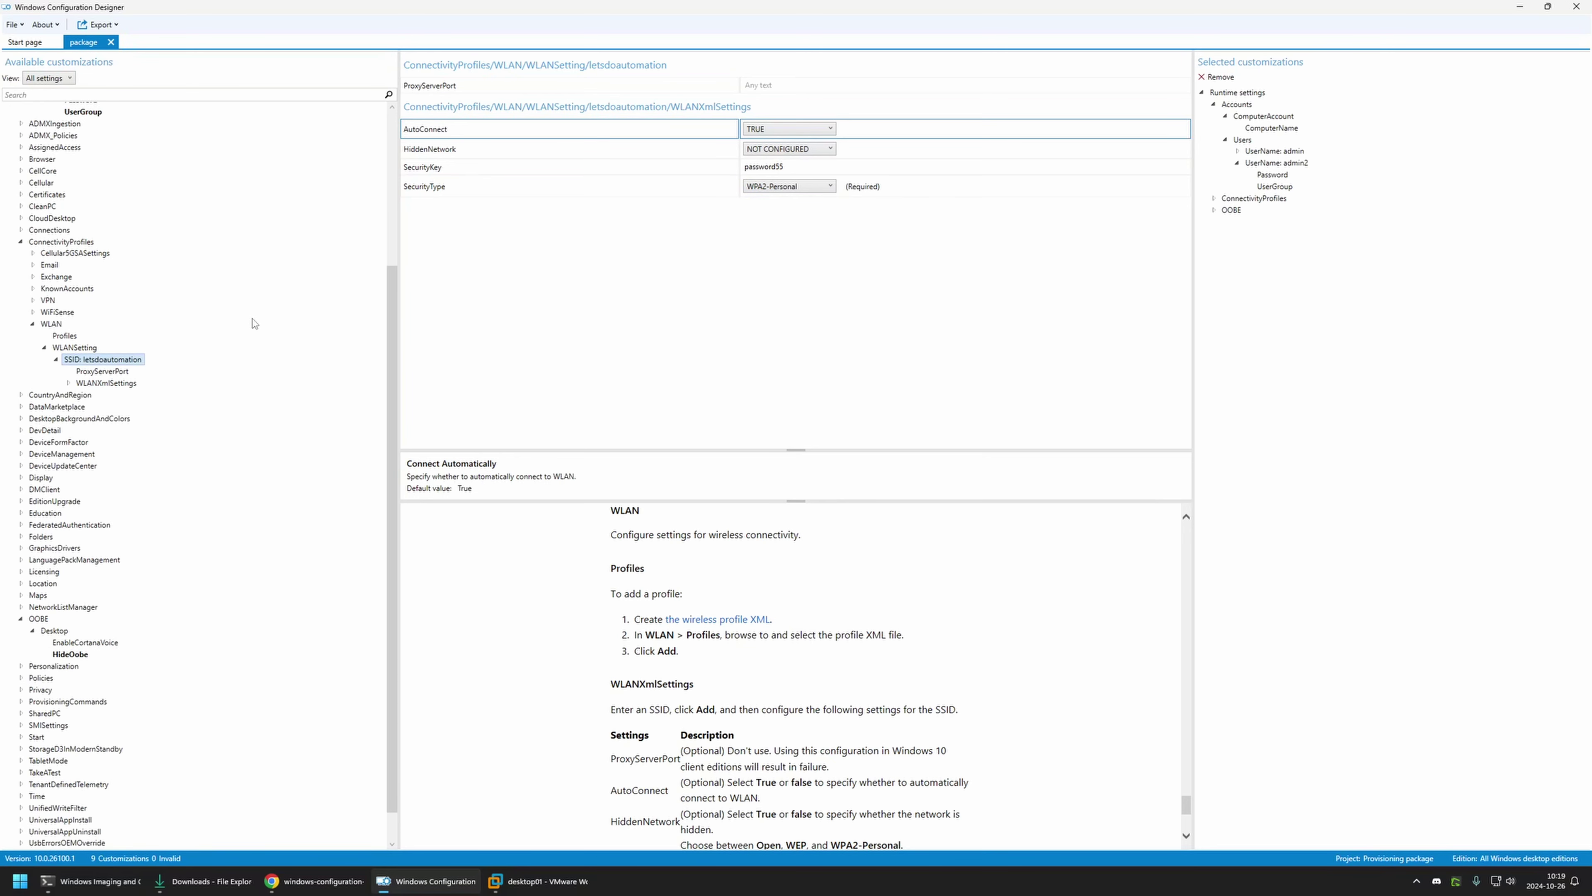
Go to ProvisioningCommands > DeviceContext > CommandFiles
{"action": "left_click", "coordinate": [21, 671]}
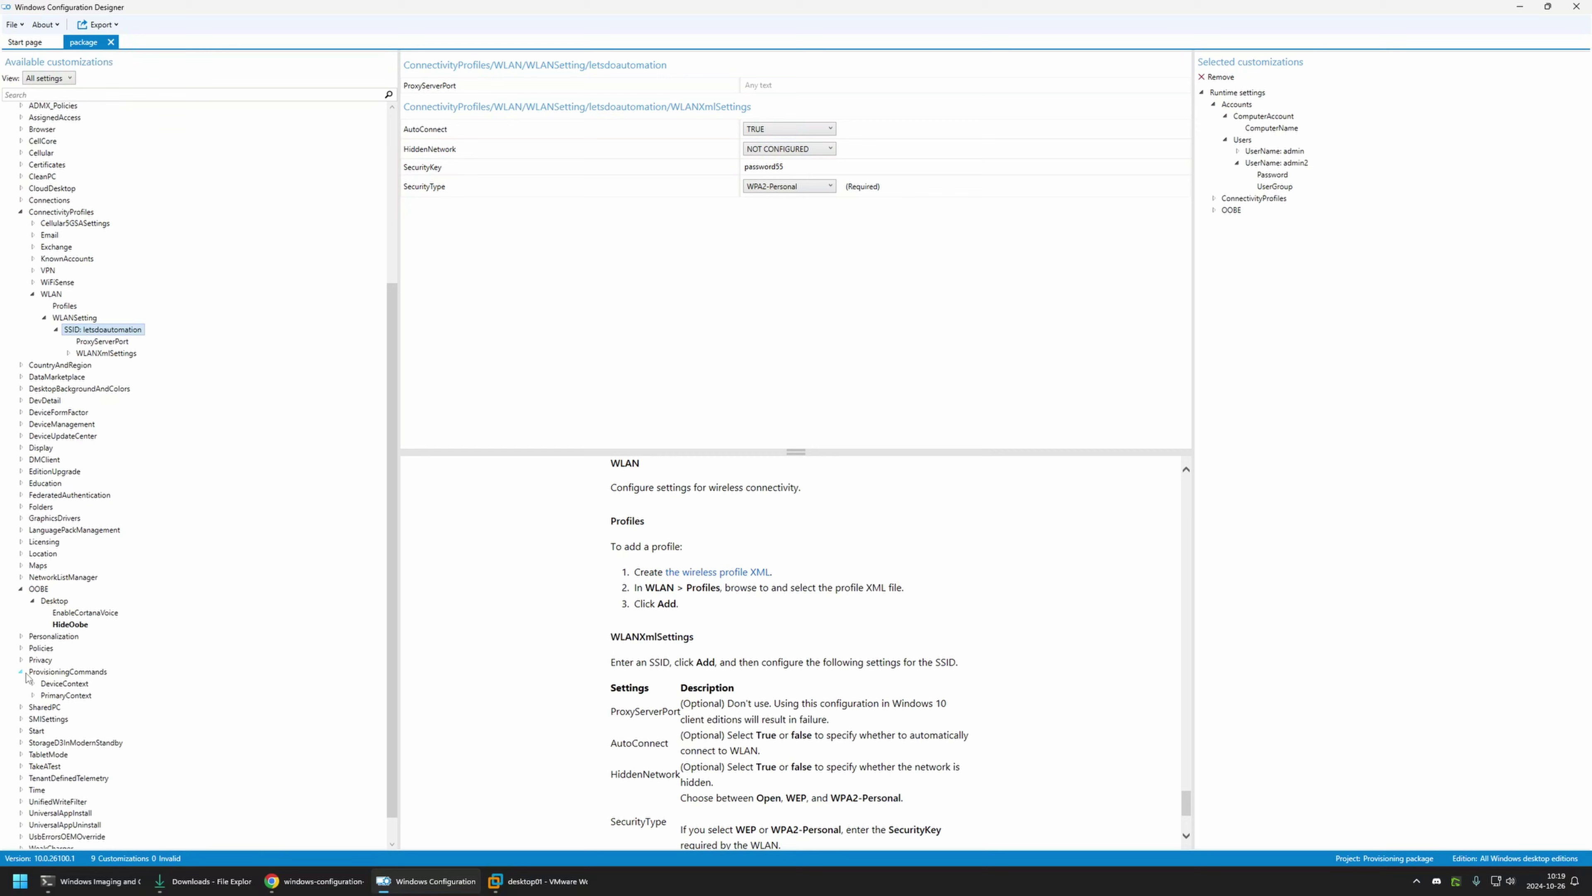
{"action": "left_click", "coordinate": [67, 685]}
{"action": "left_click", "coordinate": [76, 695]}
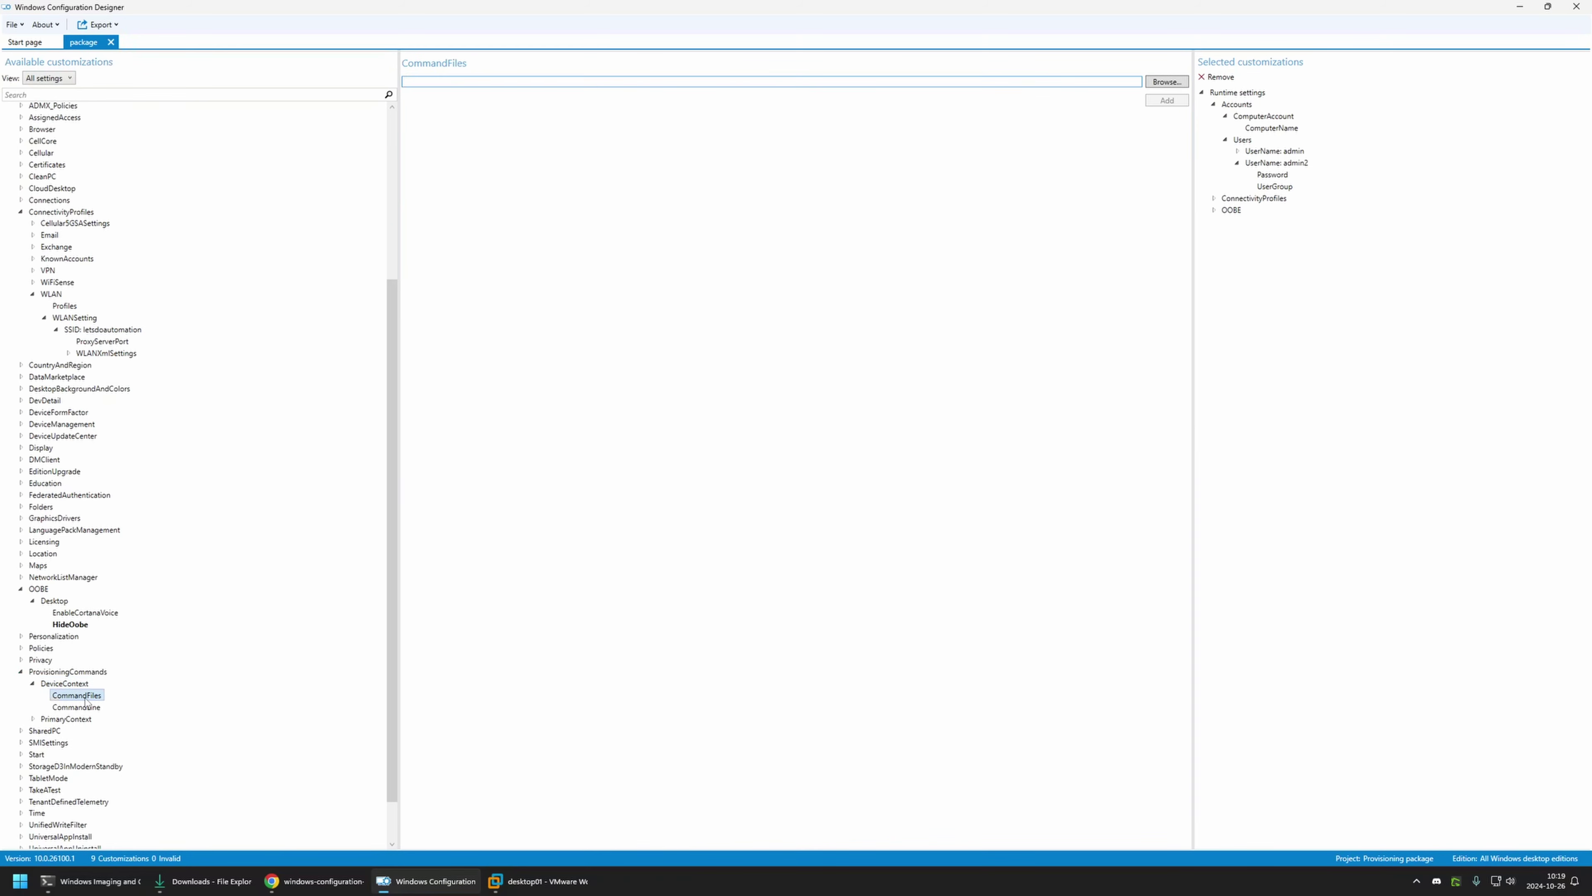
Add desktop-provisioning, desktop-upgrade, oobe-setup, chocolatey-2.3.0.0 and start2 from Downloads as command files
{"action": "left_click", "coordinate": [1166, 82]}
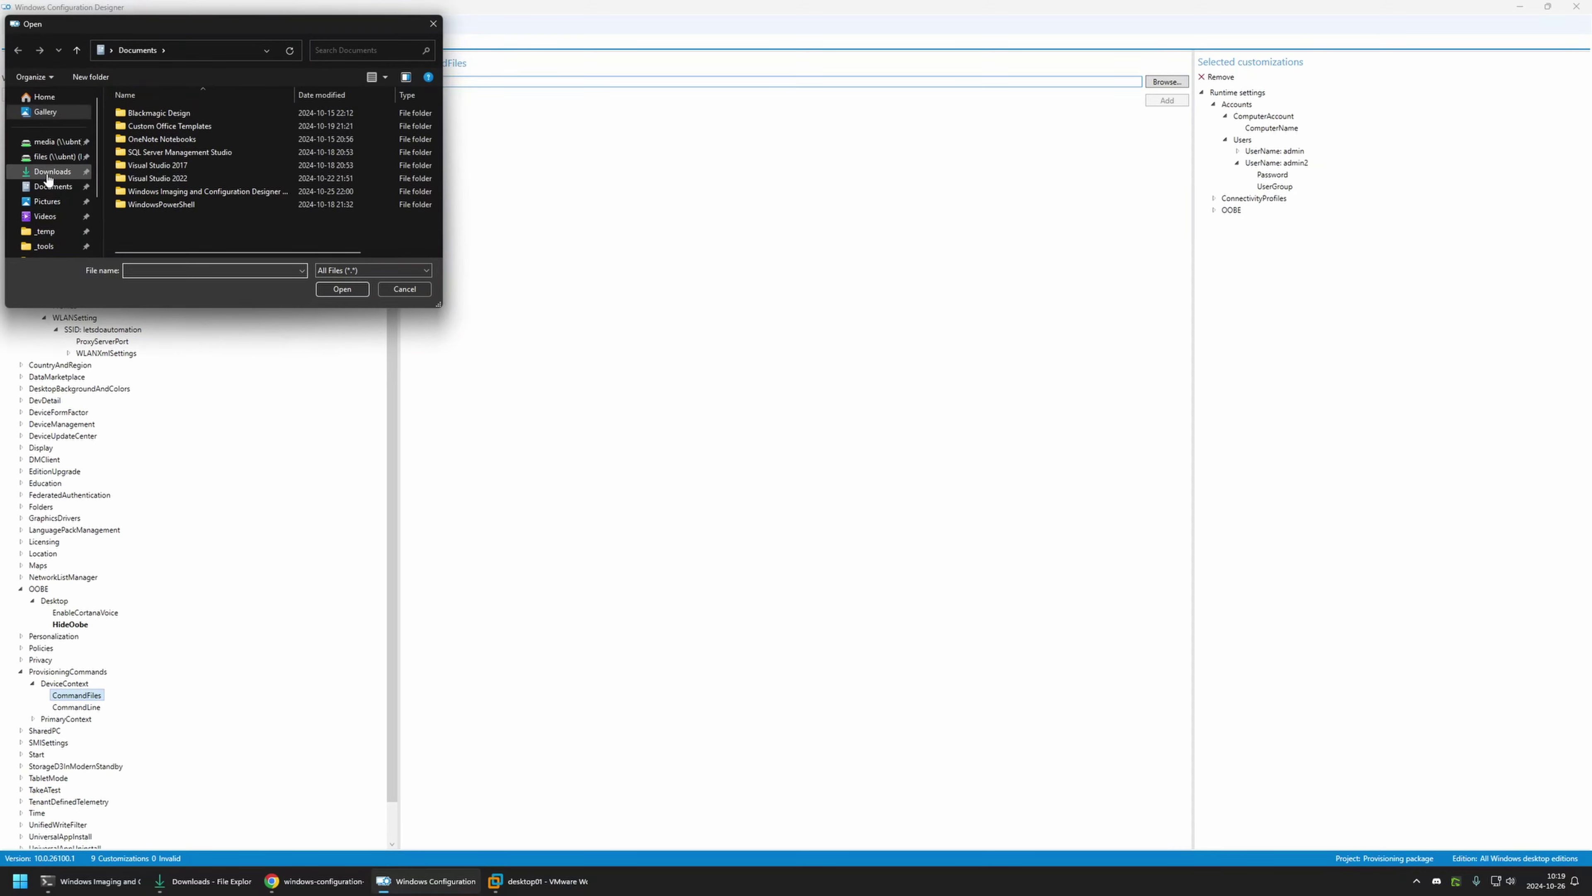
{"action": "left_click", "coordinate": [51, 172]}
{"action": "left_click_drag", "start_coordinate": [191, 24], "coordinate": [595, 71]}
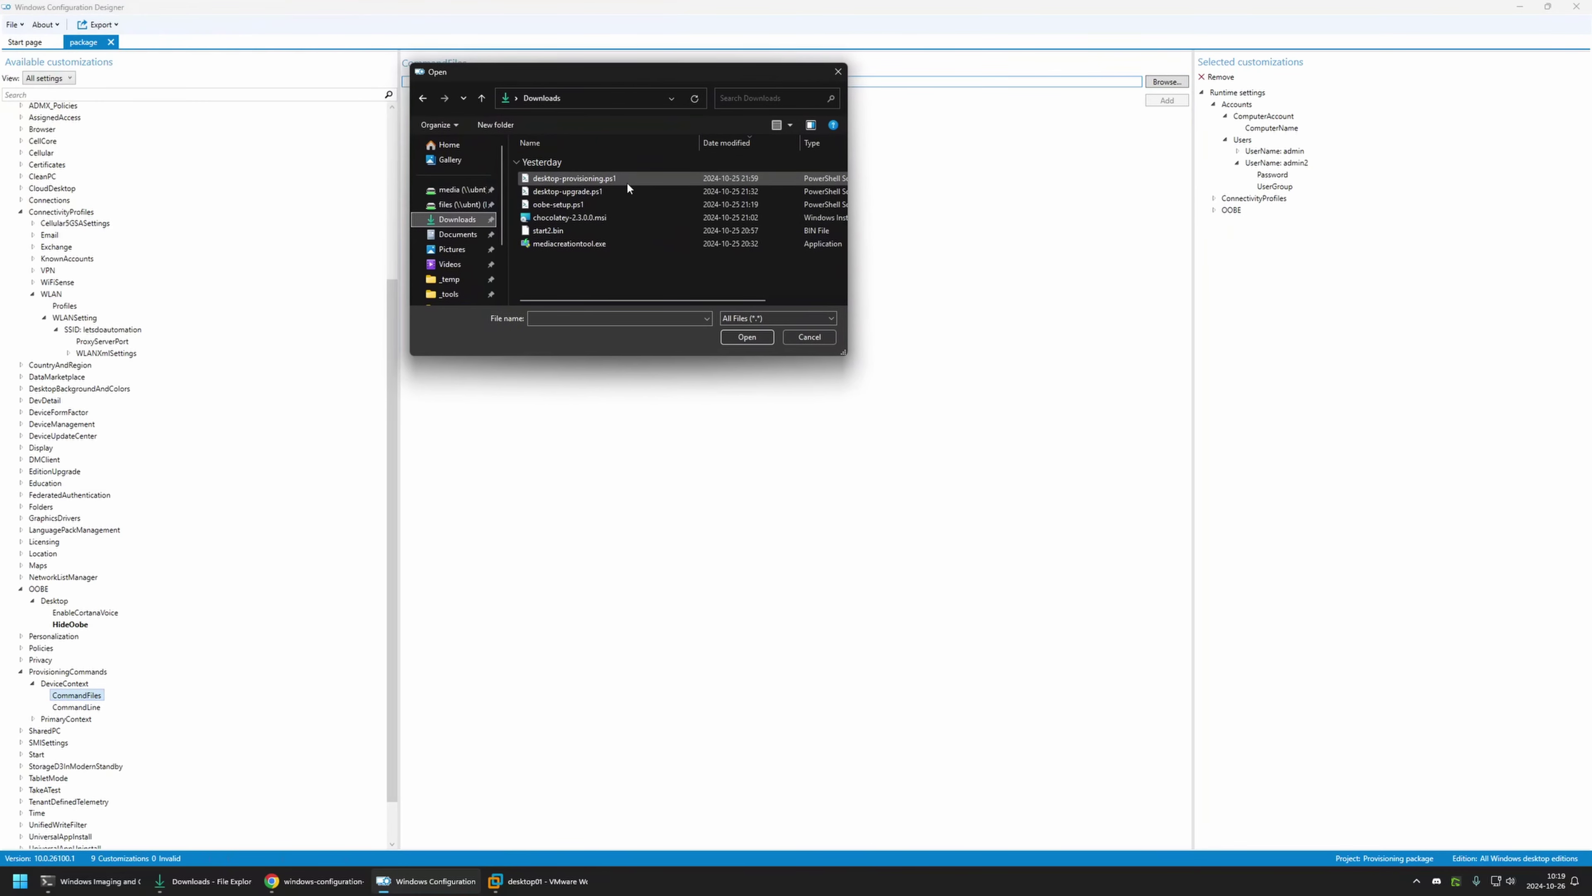
{"action": "left_click_drag", "start_coordinate": [611, 177], "coordinate": [600, 213]}
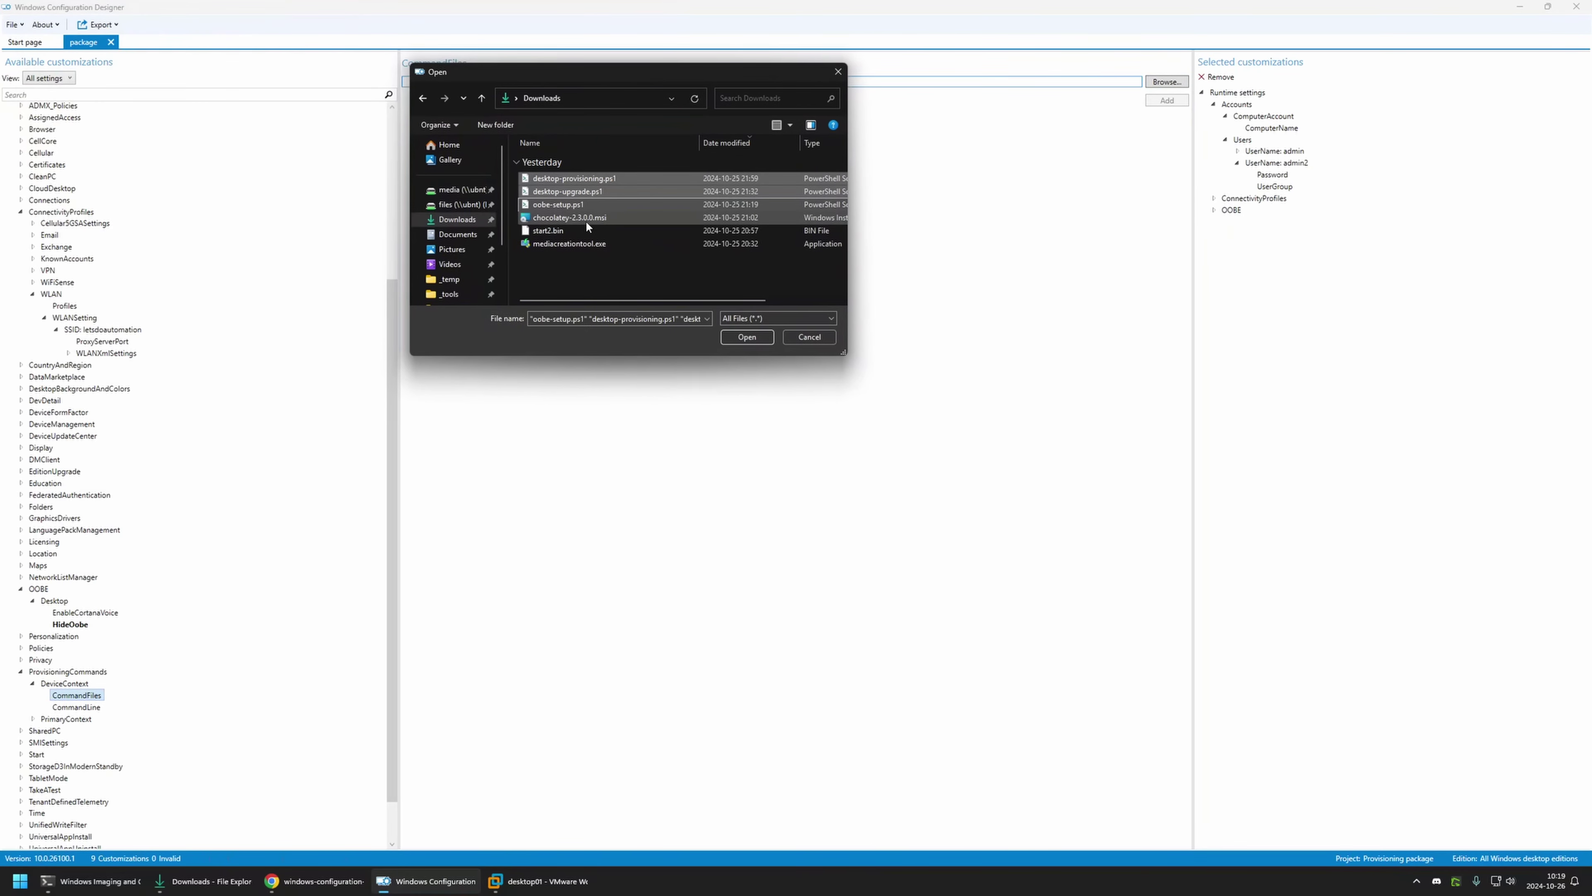
{"action": "left_click", "coordinate": [541, 230], "text": "ctrl"}
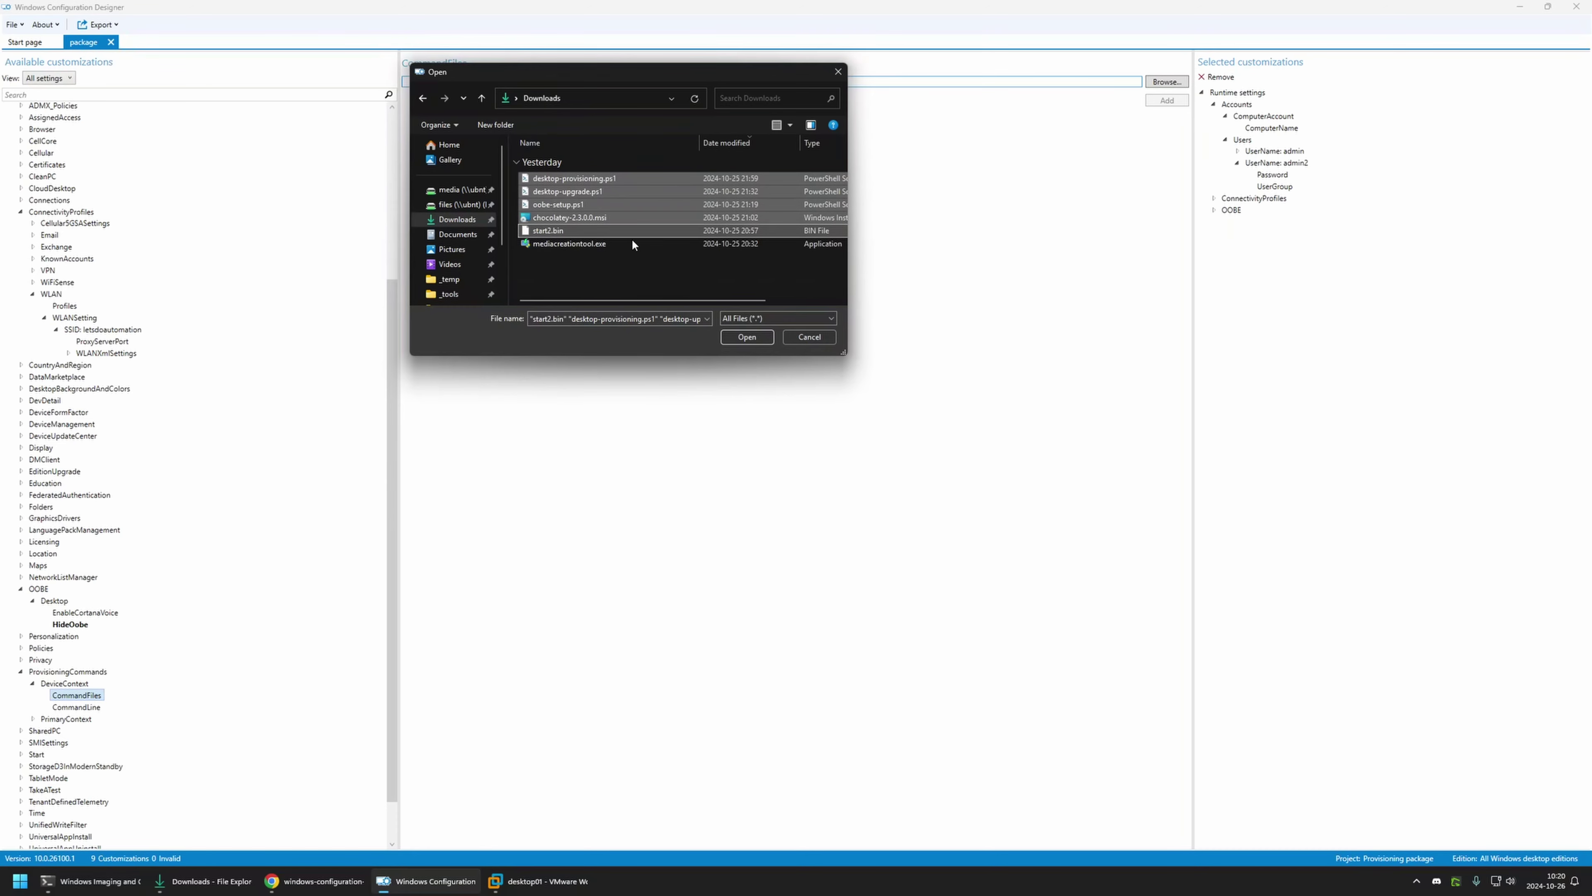
{"action": "left_click", "coordinate": [755, 338]}
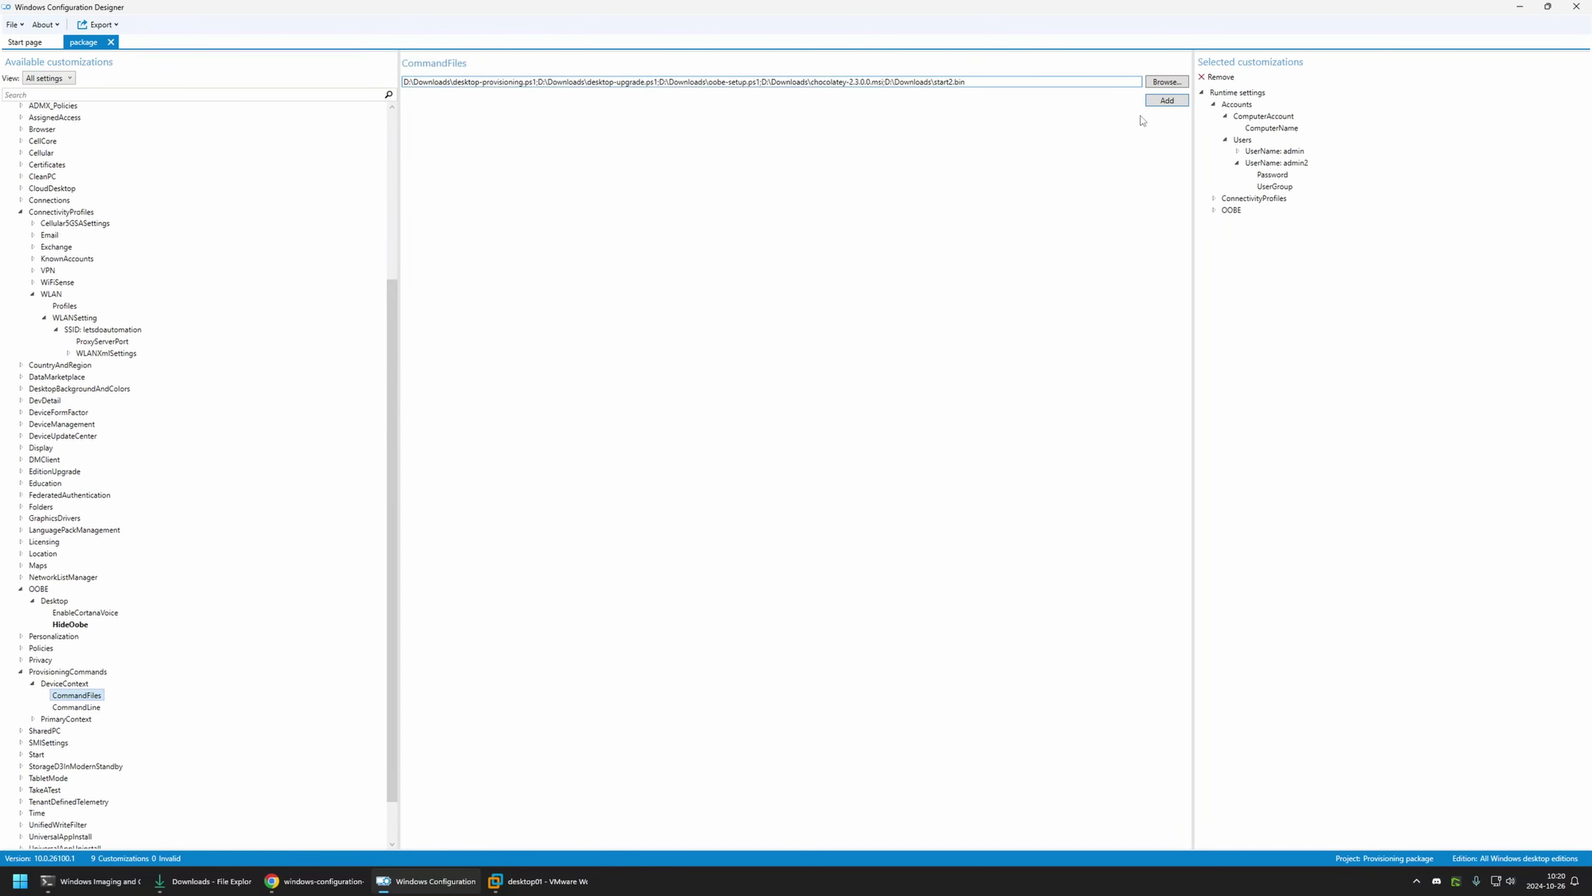
{"action": "left_click", "coordinate": [1159, 103]}
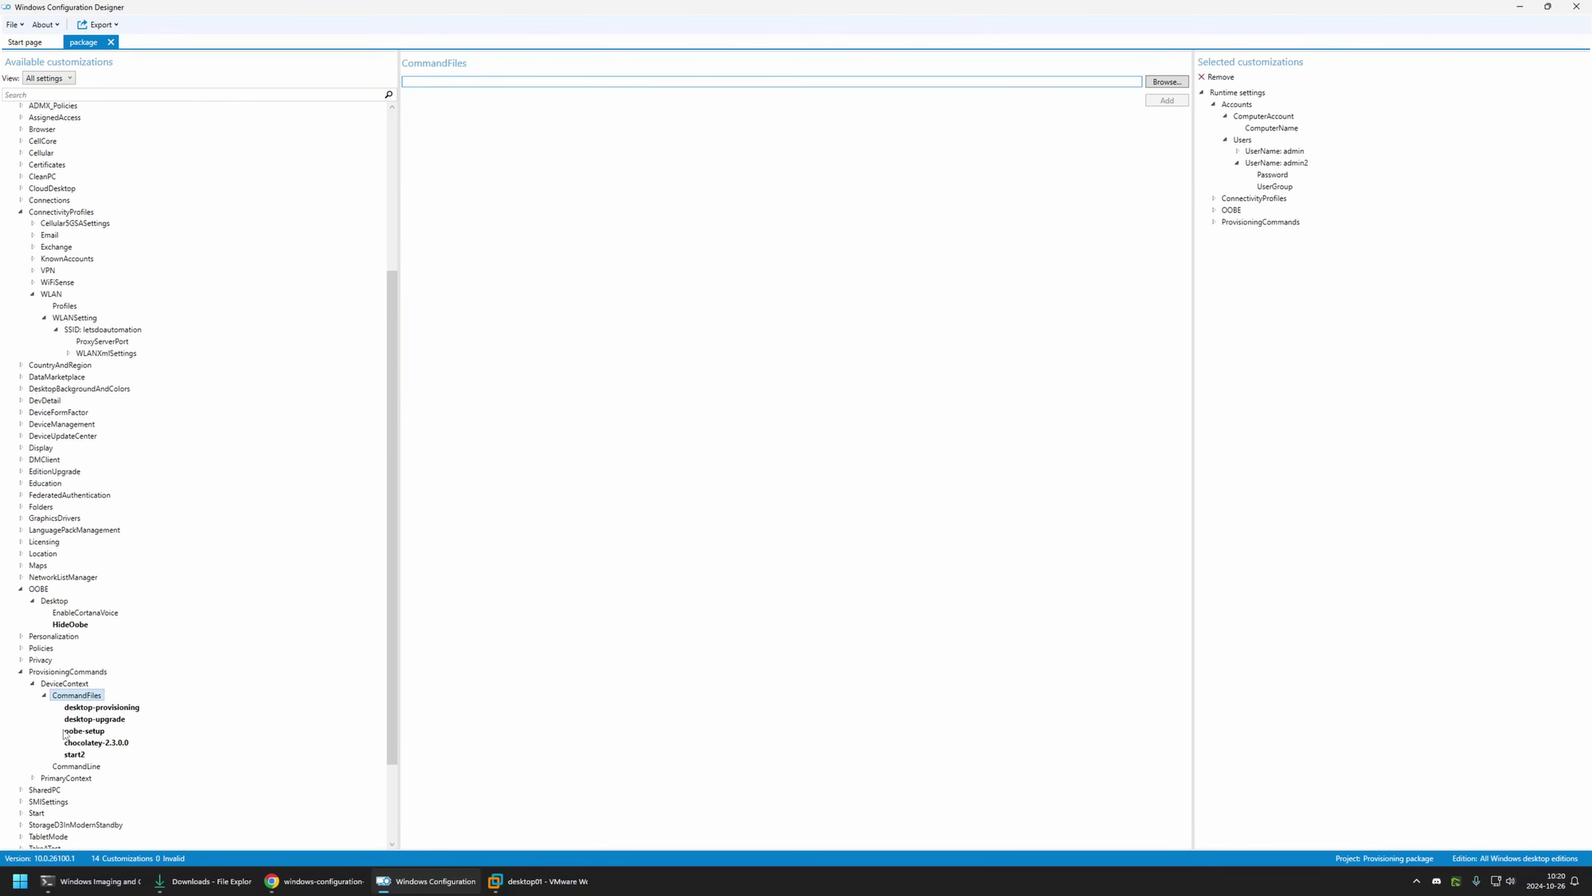
{"action": "left_click", "coordinate": [75, 732]}
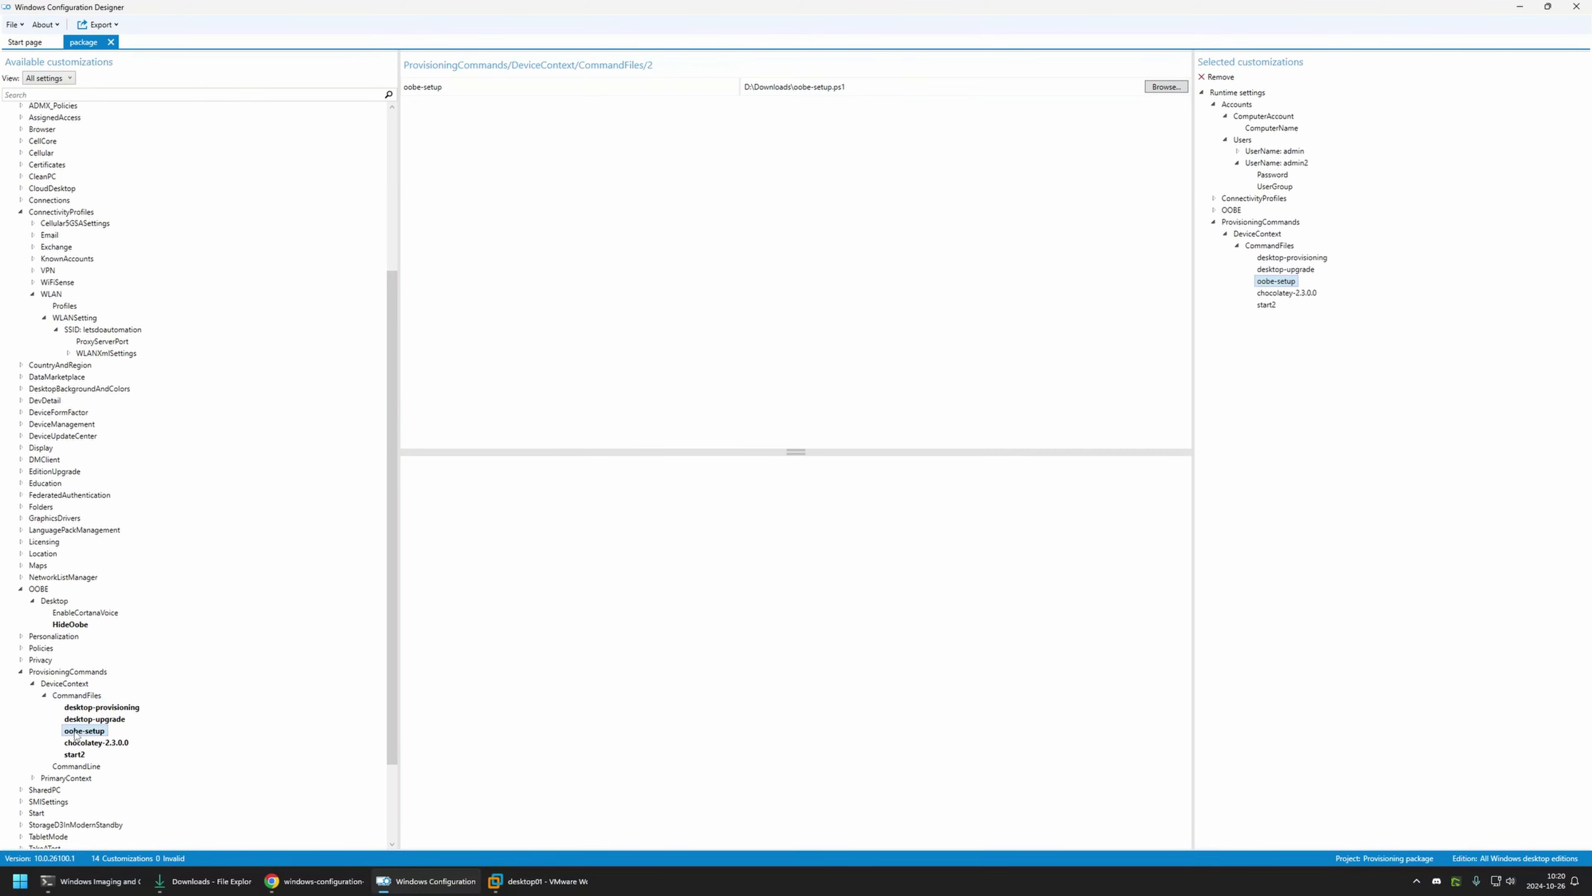
{"action": "left_click", "coordinate": [87, 768]}
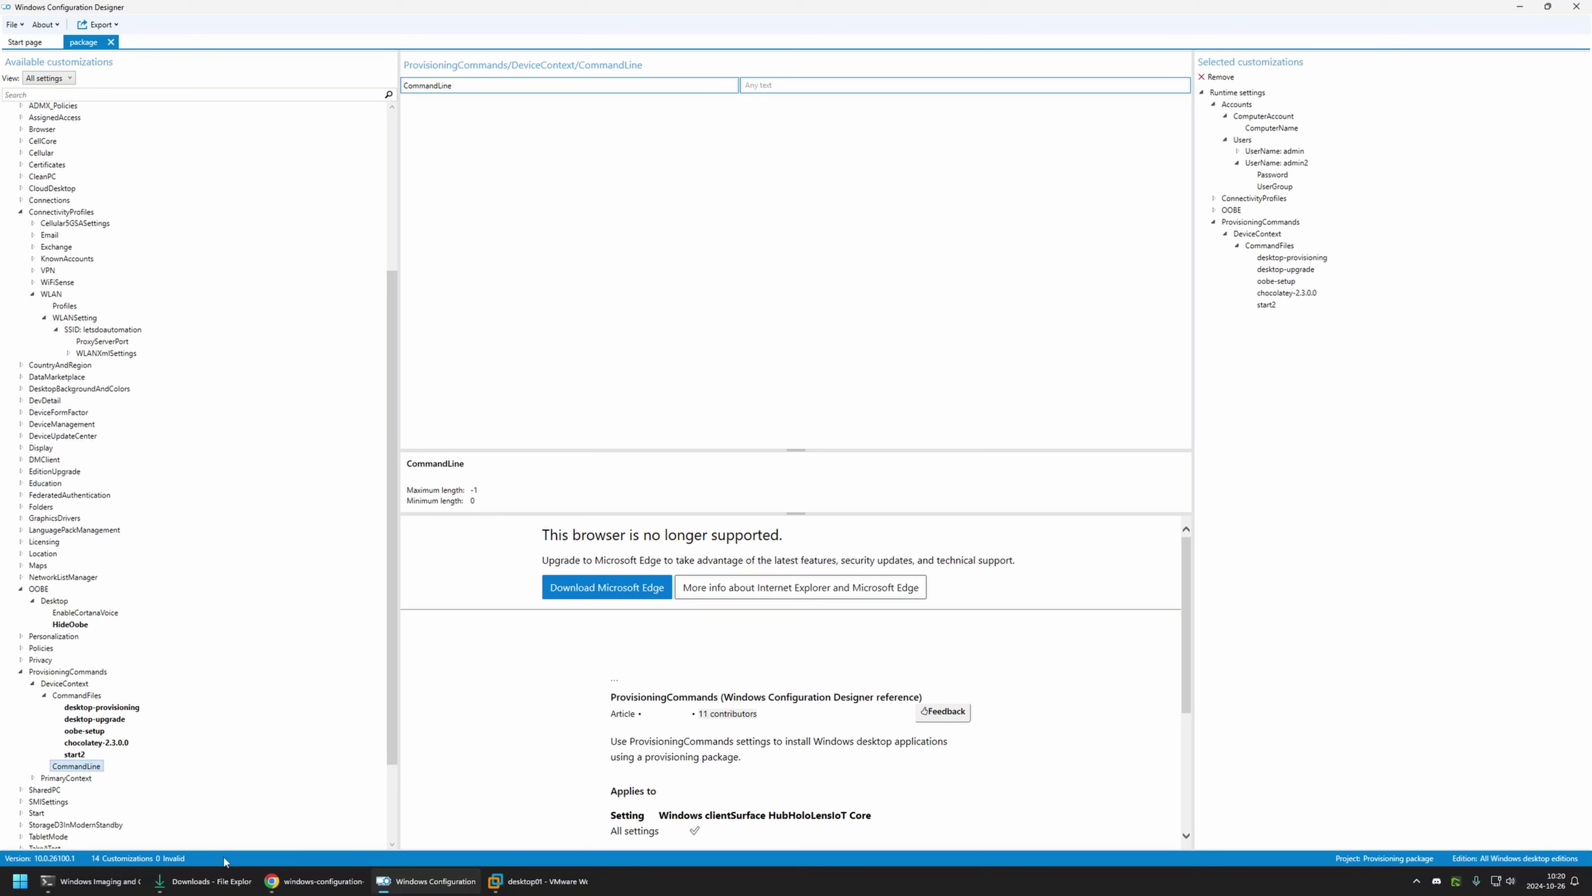
Review the oobe-setup.ps1 command's choco_executable and username arguments on GitHub
{"action": "left_click", "coordinate": [317, 881]}
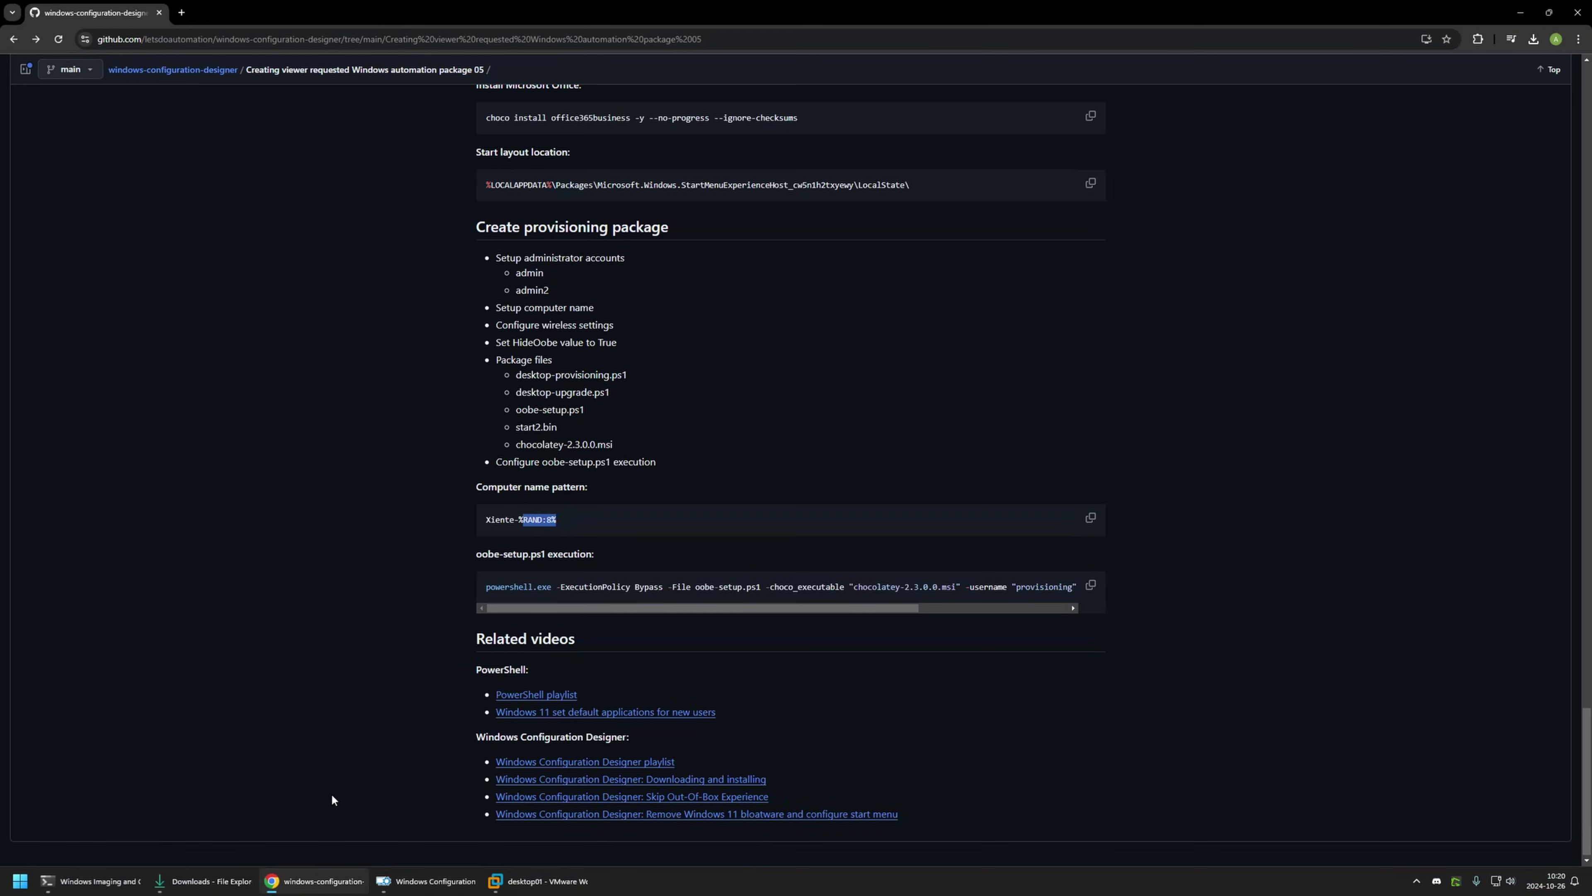
{"action": "left_click", "coordinate": [460, 578]}
{"action": "left_click_drag", "start_coordinate": [479, 589], "coordinate": [764, 585]}
{"action": "left_click", "coordinate": [692, 574]}
{"action": "scroll", "coordinate": [764, 608], "scroll_direction": "right", "scroll_amount": 3}
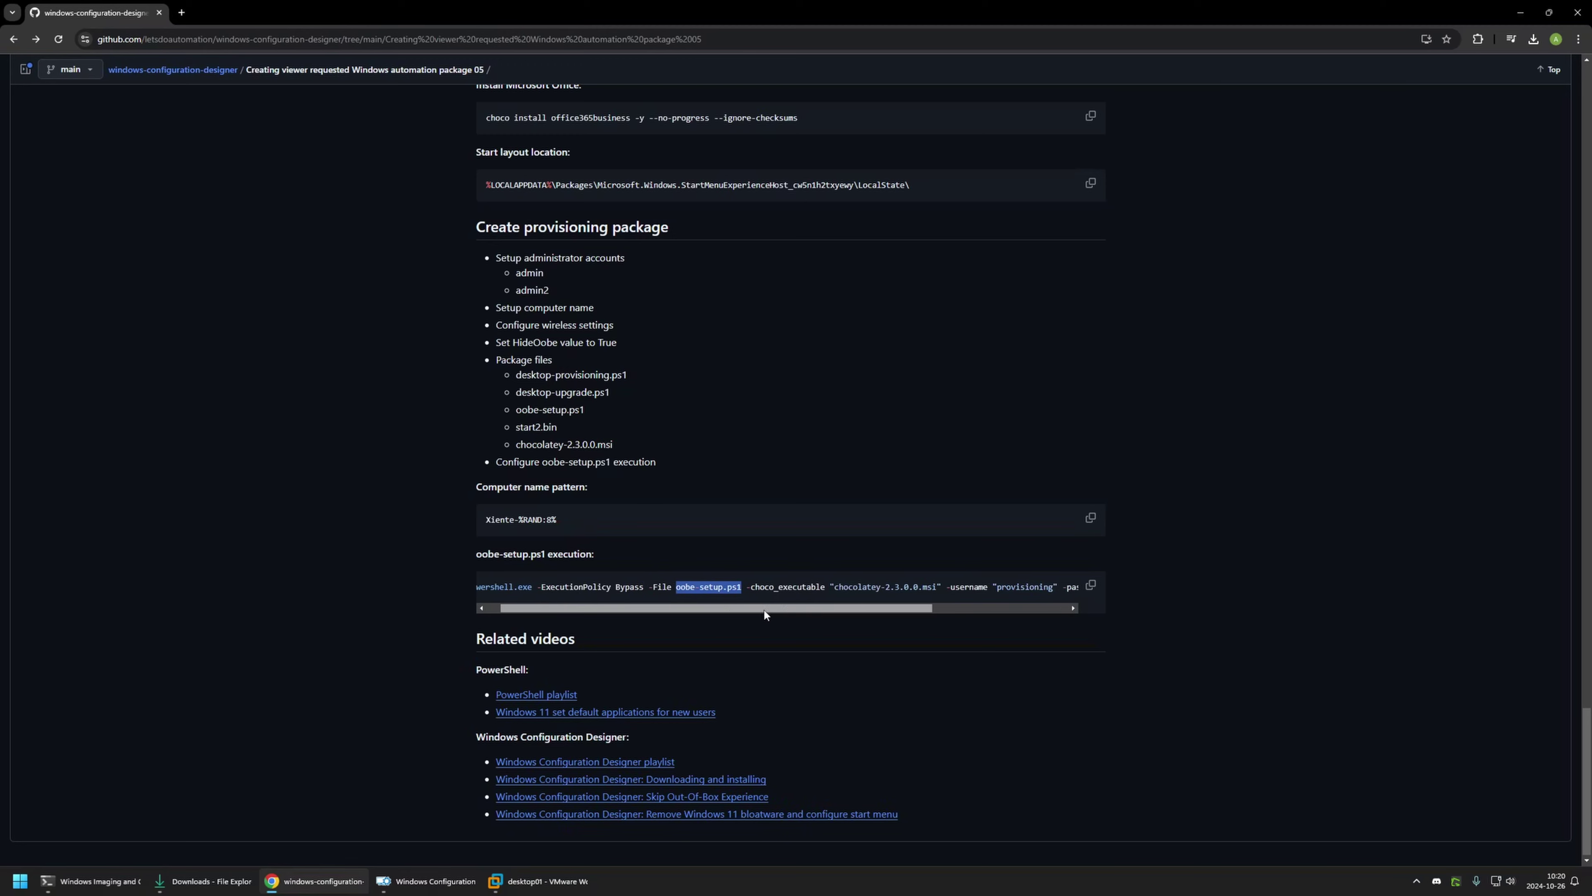
{"action": "left_click_drag", "start_coordinate": [641, 585], "coordinate": [952, 586]}
{"action": "key", "text": "shift+Right"}
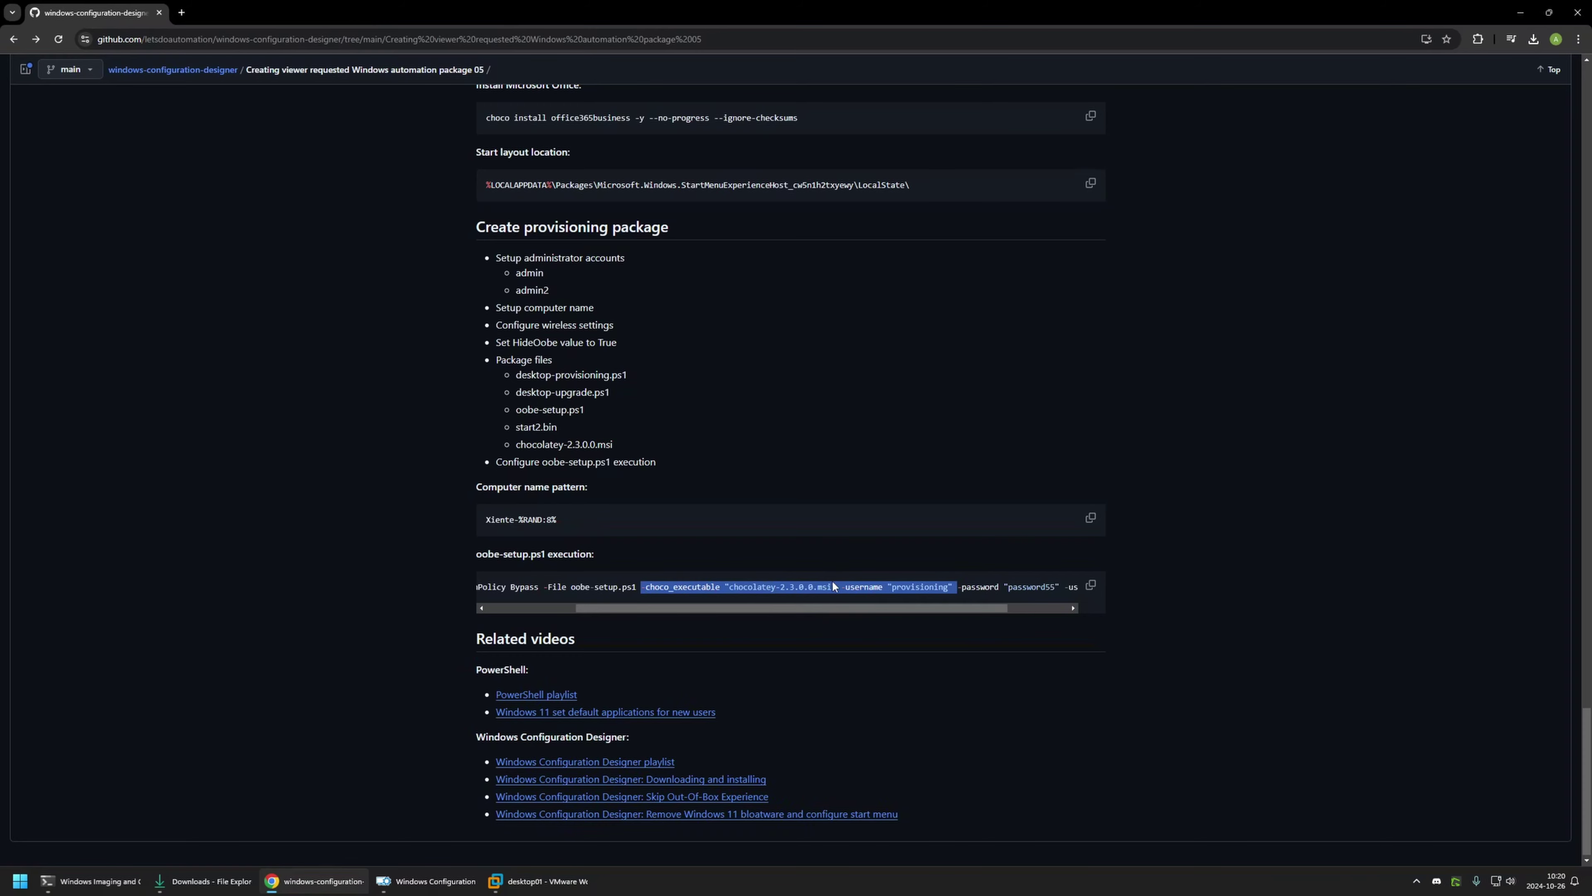
Confirm the USB drive is named ESD-USB (E:), then copy the oobe-setup.ps1 command
{"action": "left_click", "coordinate": [201, 881]}
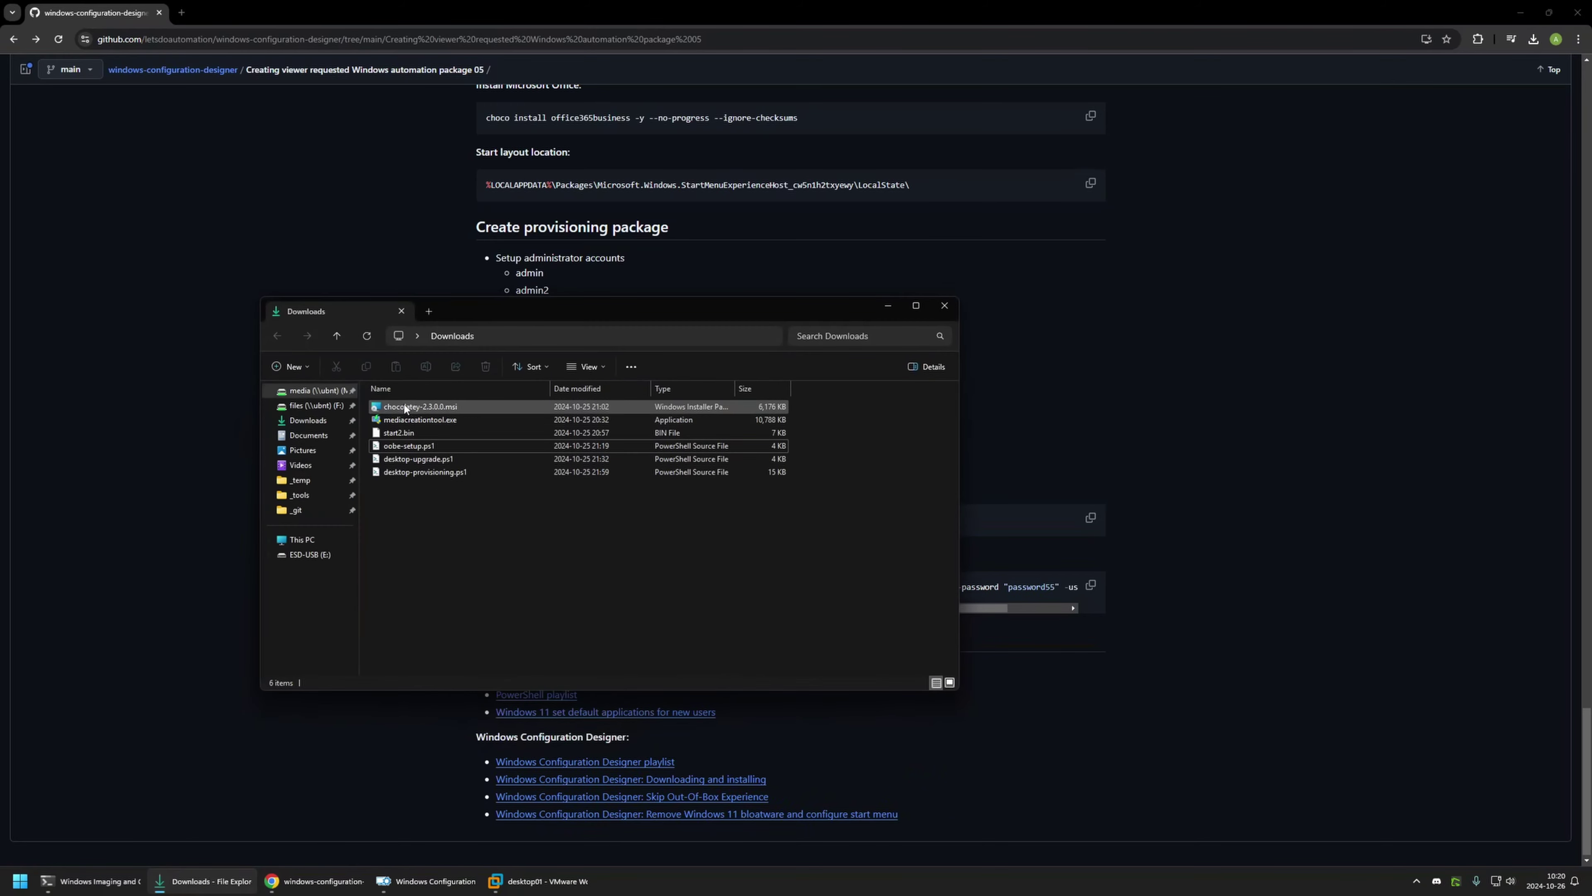
{"action": "left_click", "coordinate": [887, 306]}
{"action": "scroll", "coordinate": [859, 606], "scroll_direction": "right", "scroll_amount": 2}
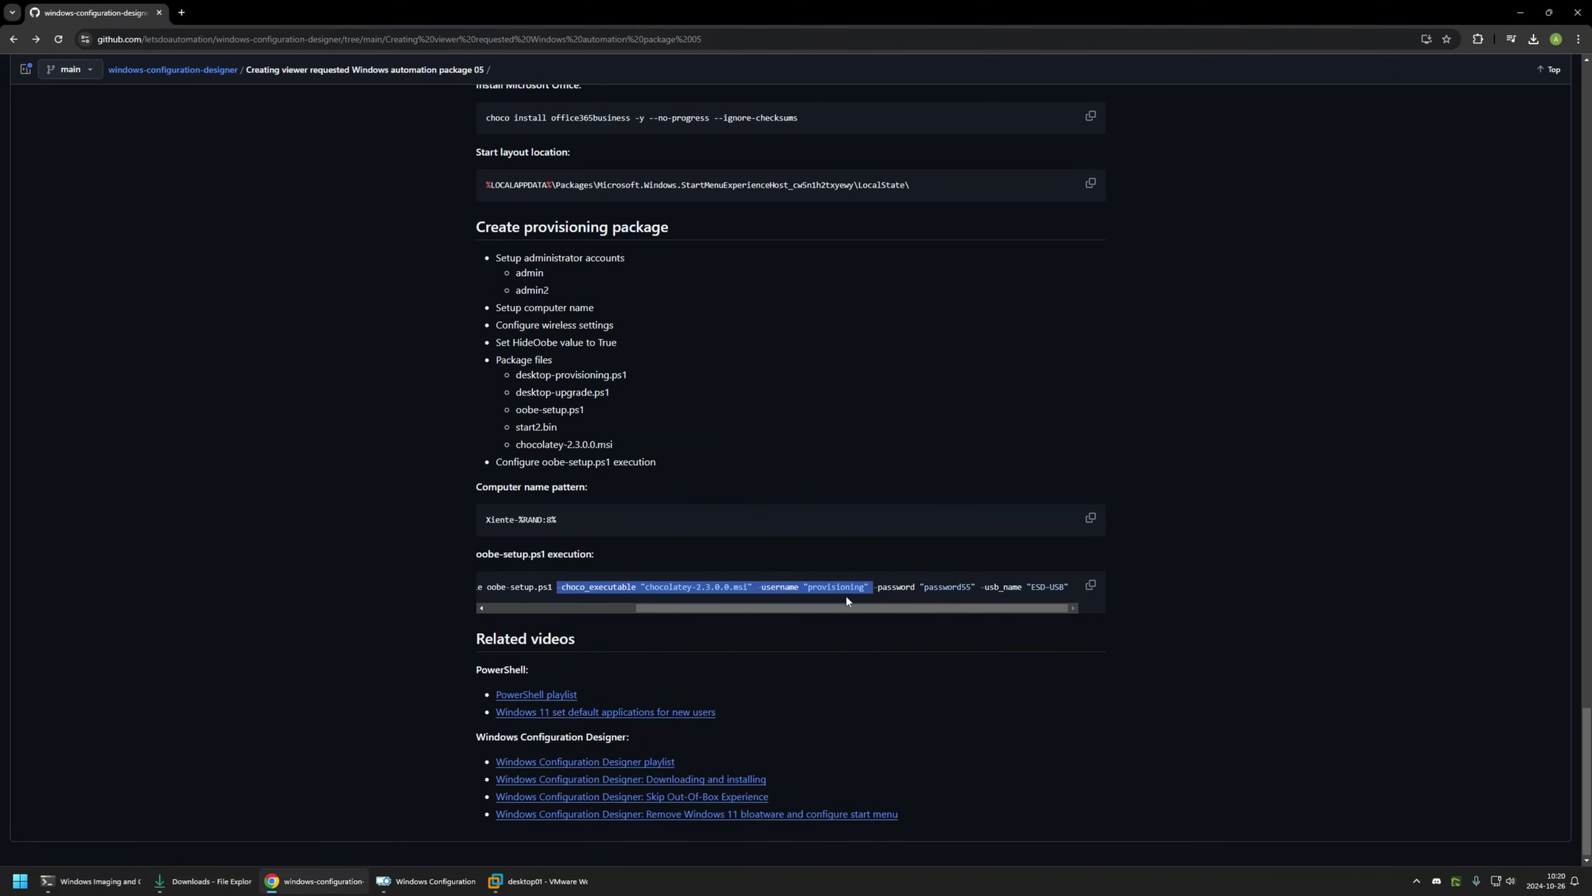
{"action": "left_click", "coordinate": [779, 589]}
{"action": "left_click_drag", "start_coordinate": [766, 588], "coordinate": [970, 586]}
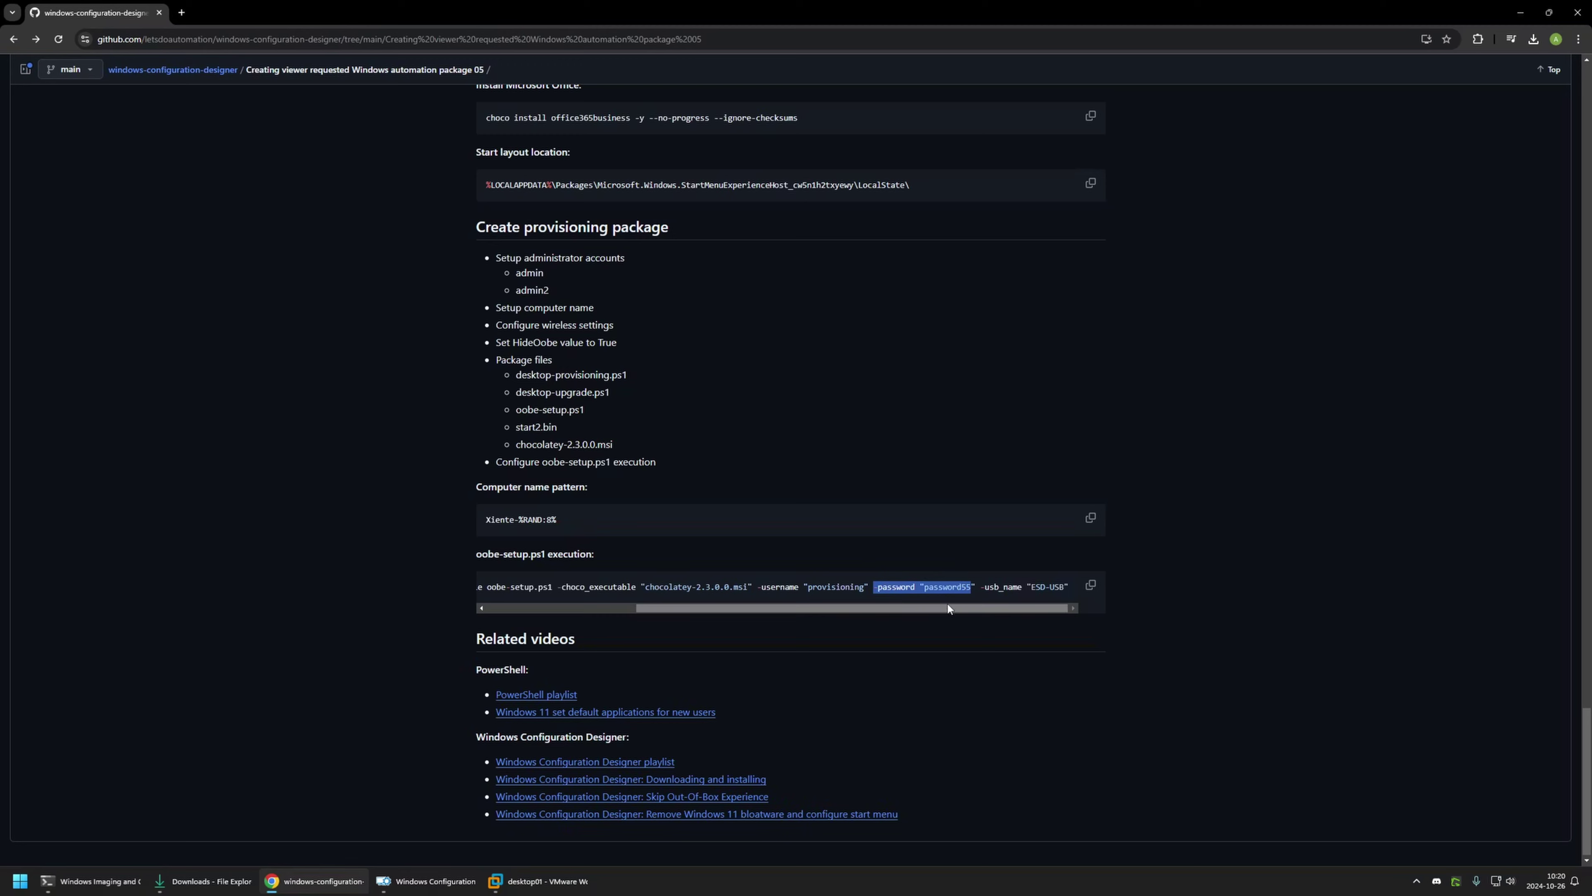
{"action": "mouse_move", "coordinate": [1069, 587]}
{"action": "left_mouse_down"}
{"action": "mouse_move", "coordinate": [1008, 587]}
{"action": "mouse_move", "coordinate": [1063, 587]}
{"action": "left_mouse_up"}
{"action": "left_click", "coordinate": [1030, 587]}
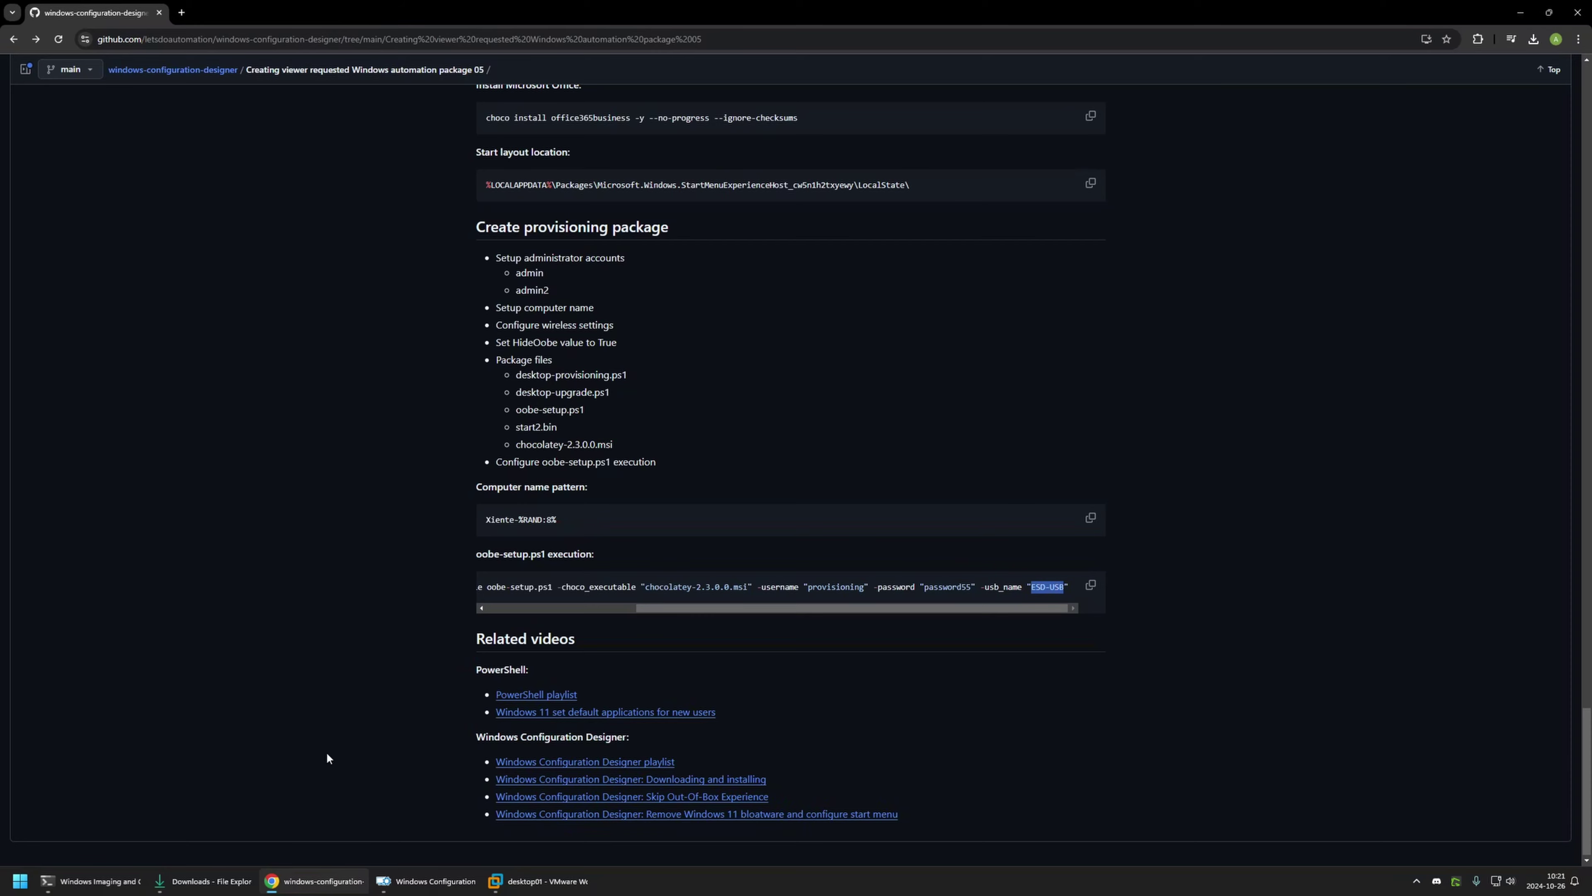
{"action": "left_click", "coordinate": [203, 881]}
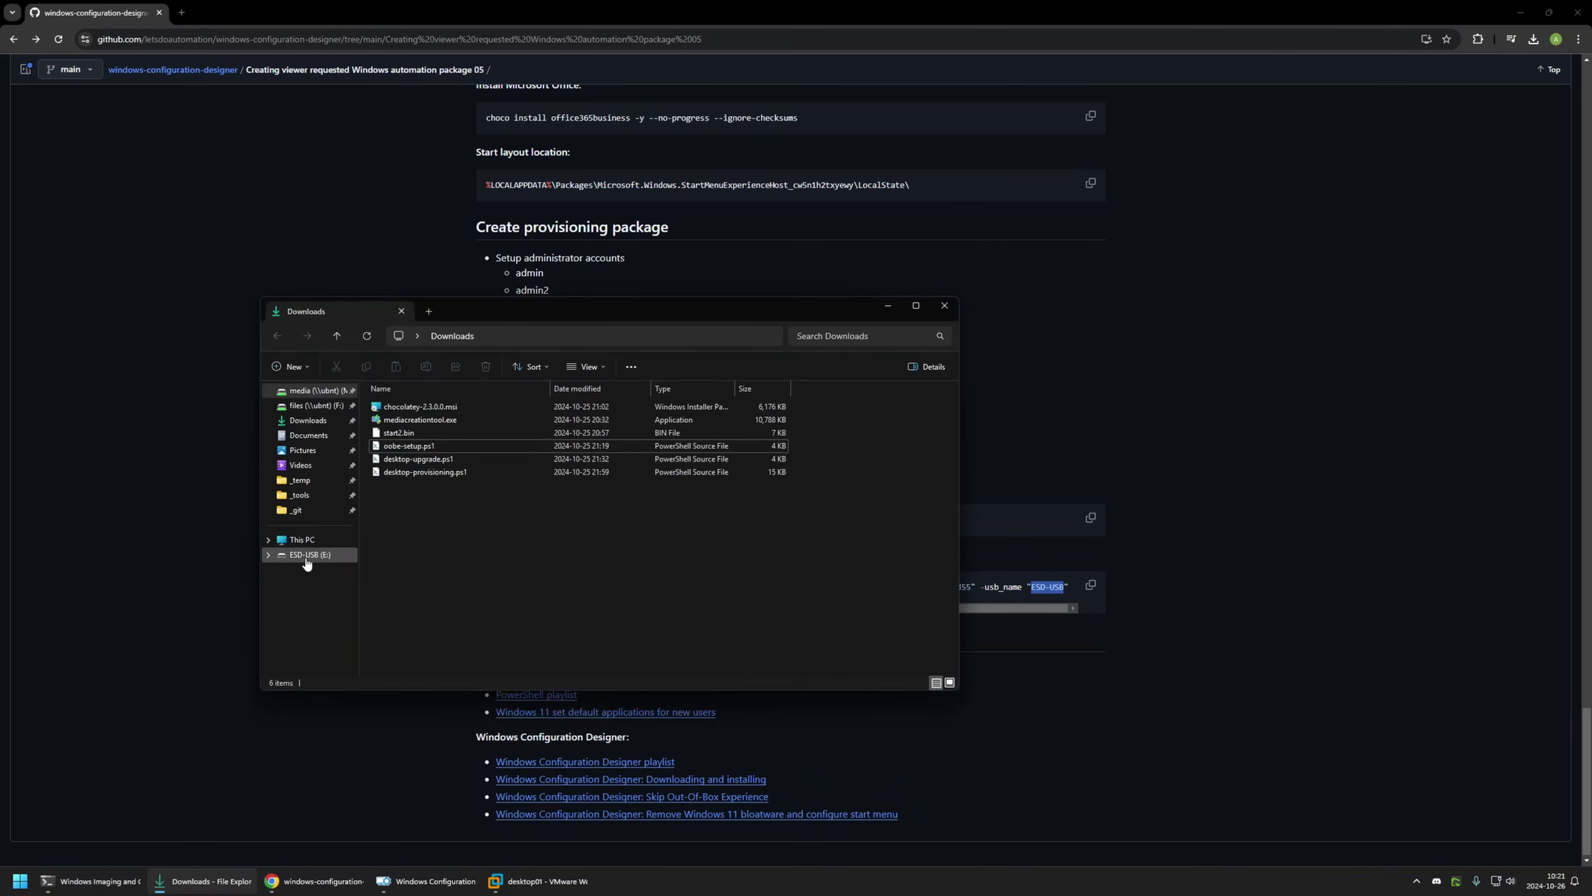
{"action": "left_click", "coordinate": [307, 556]}
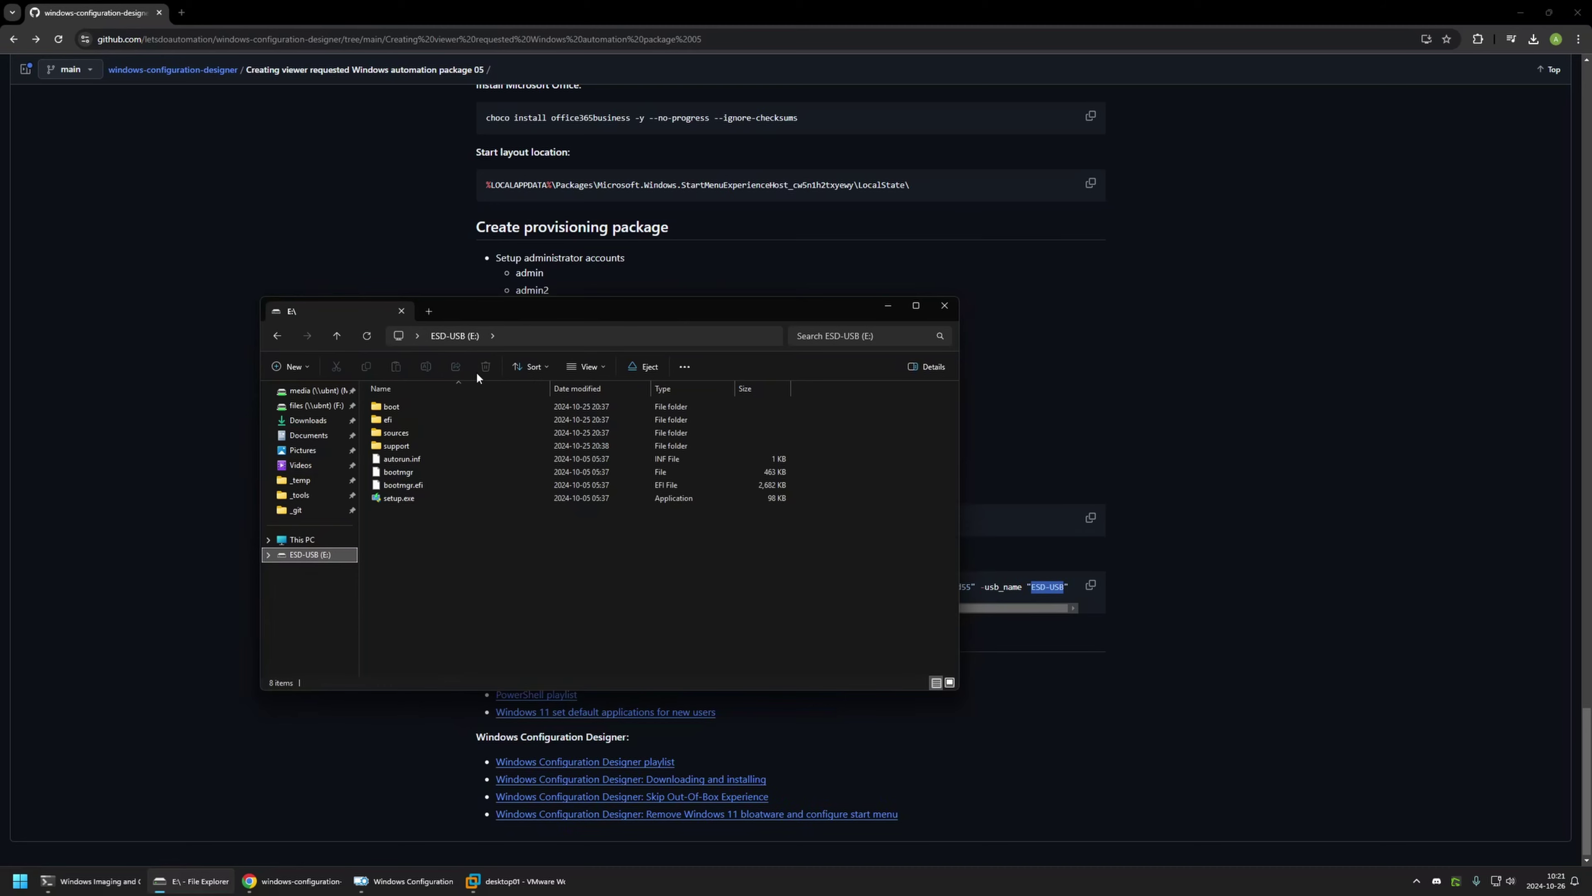
{"action": "left_click", "coordinate": [886, 313]}
{"action": "left_click", "coordinate": [1090, 587]}
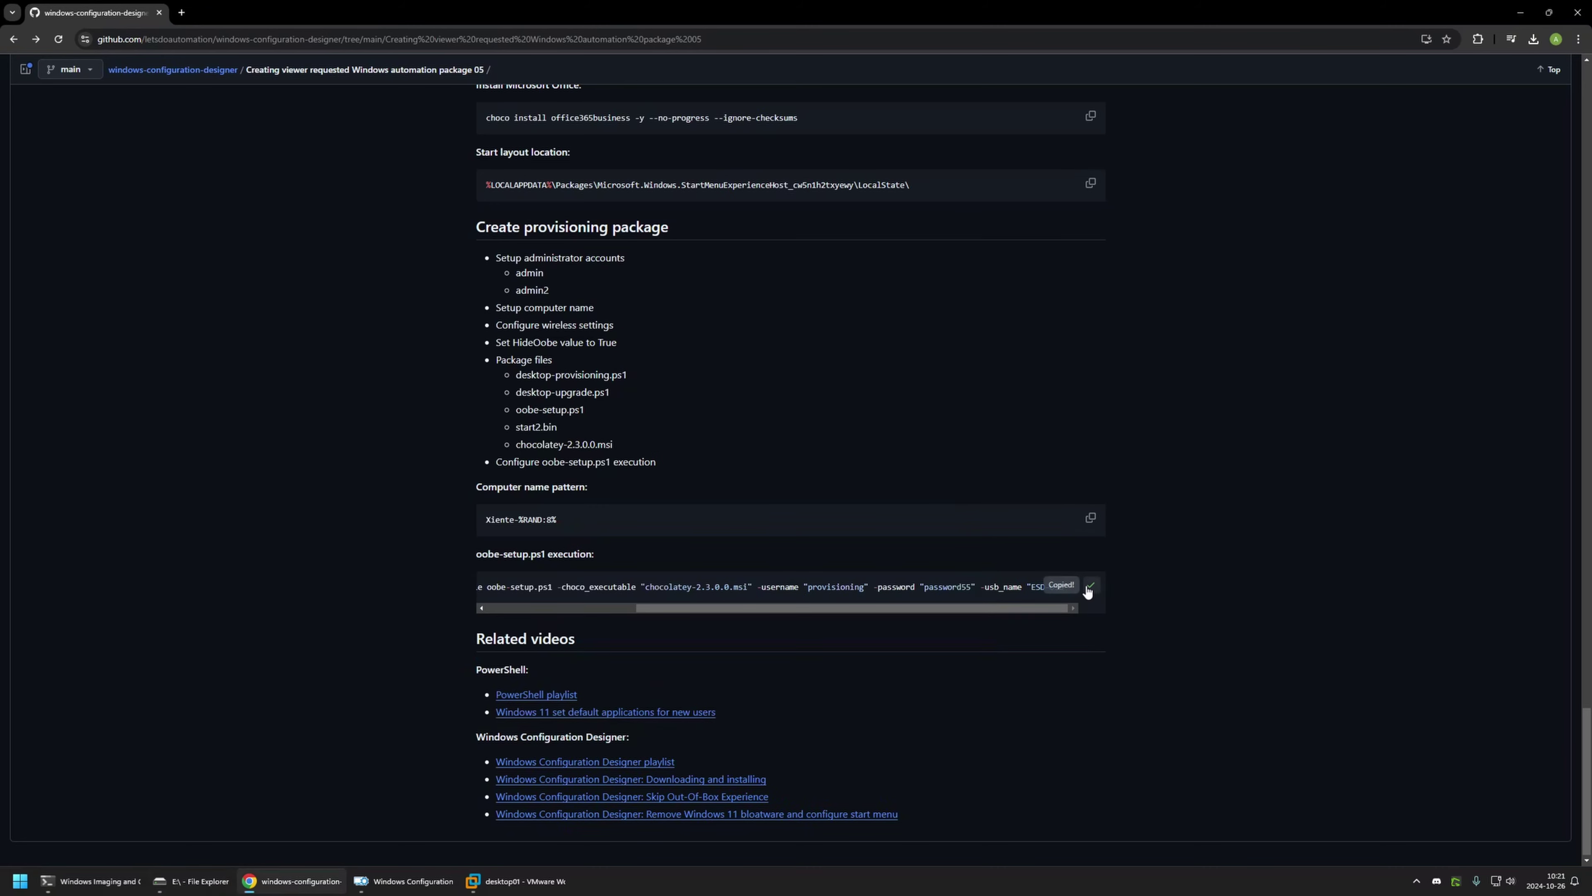
{"action": "left_click", "coordinate": [410, 880]}
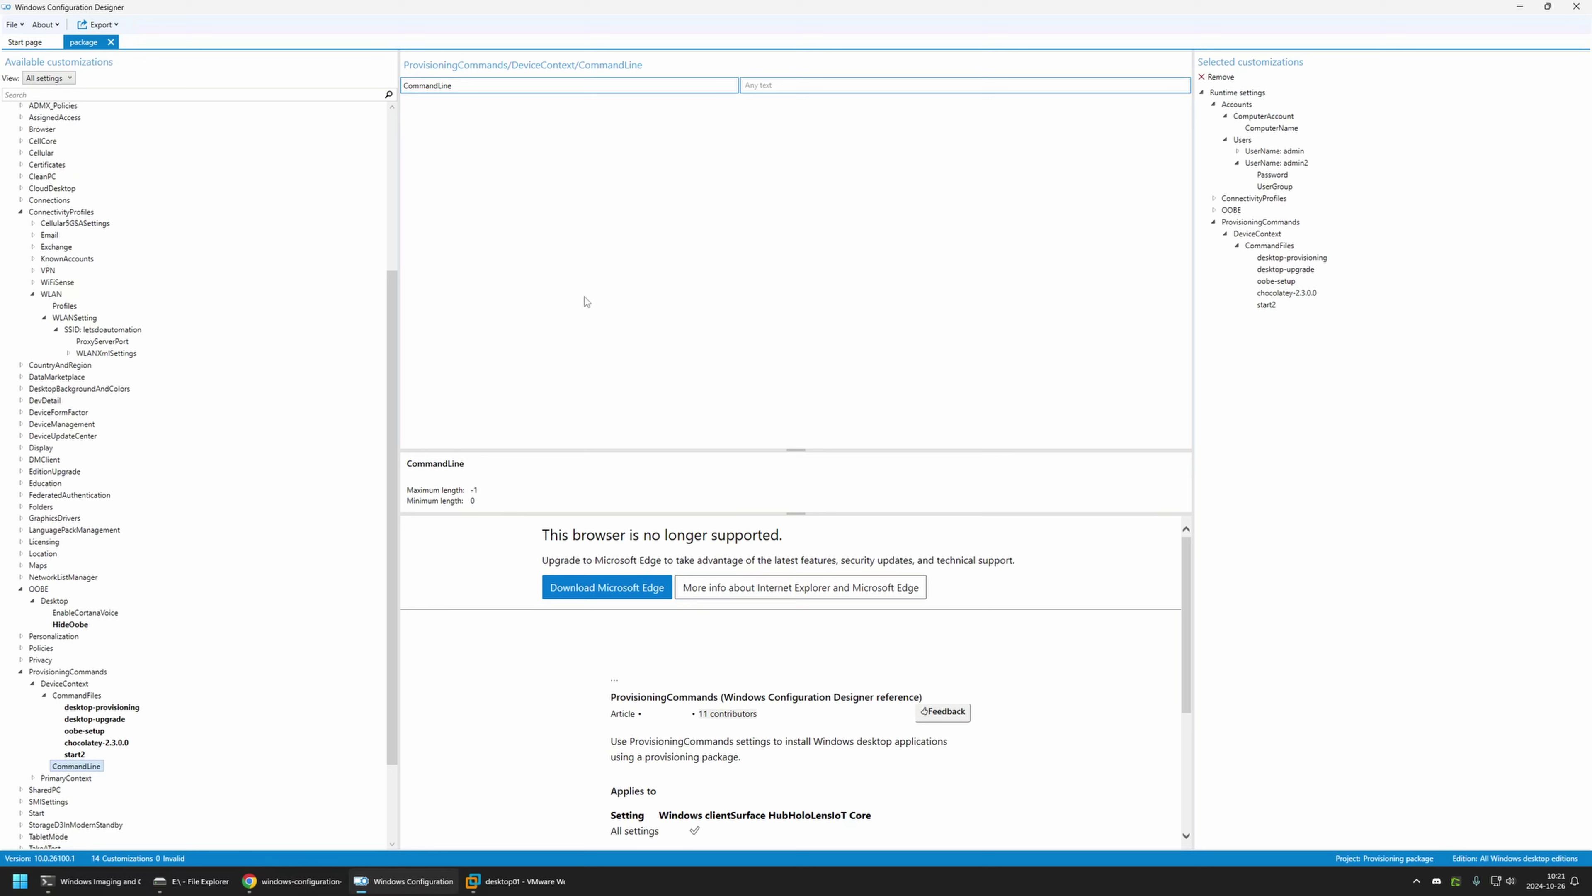
Paste the oobe-setup.ps1 command as CommandLine and choose Export > Provisioning package
{"action": "key", "text": "ctrl+v"}
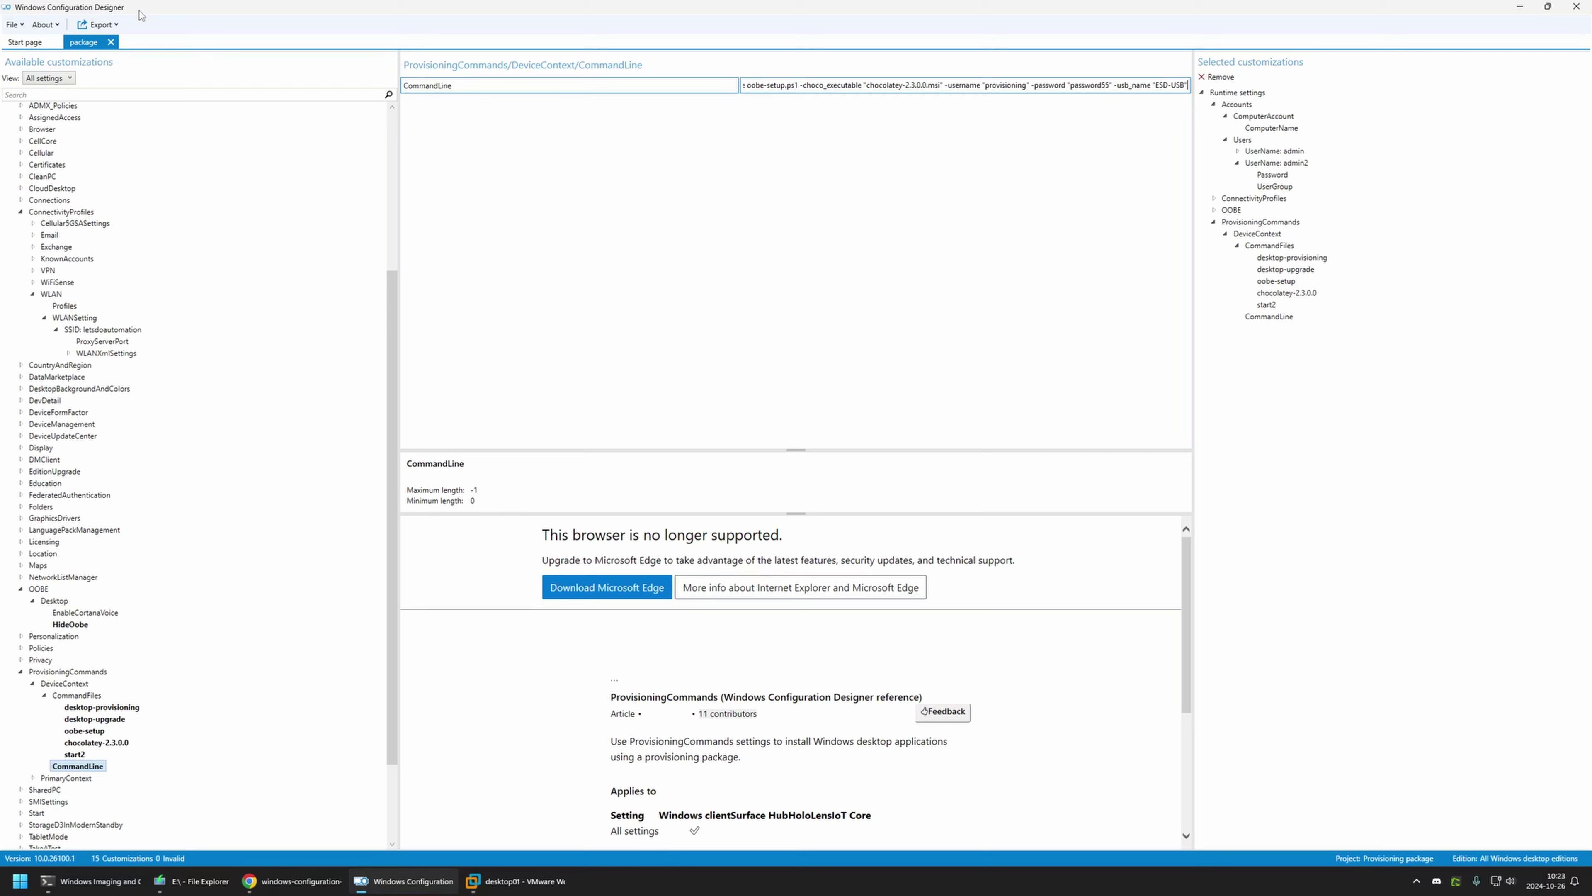
{"action": "left_click", "coordinate": [101, 25]}
{"action": "left_click", "coordinate": [104, 39]}
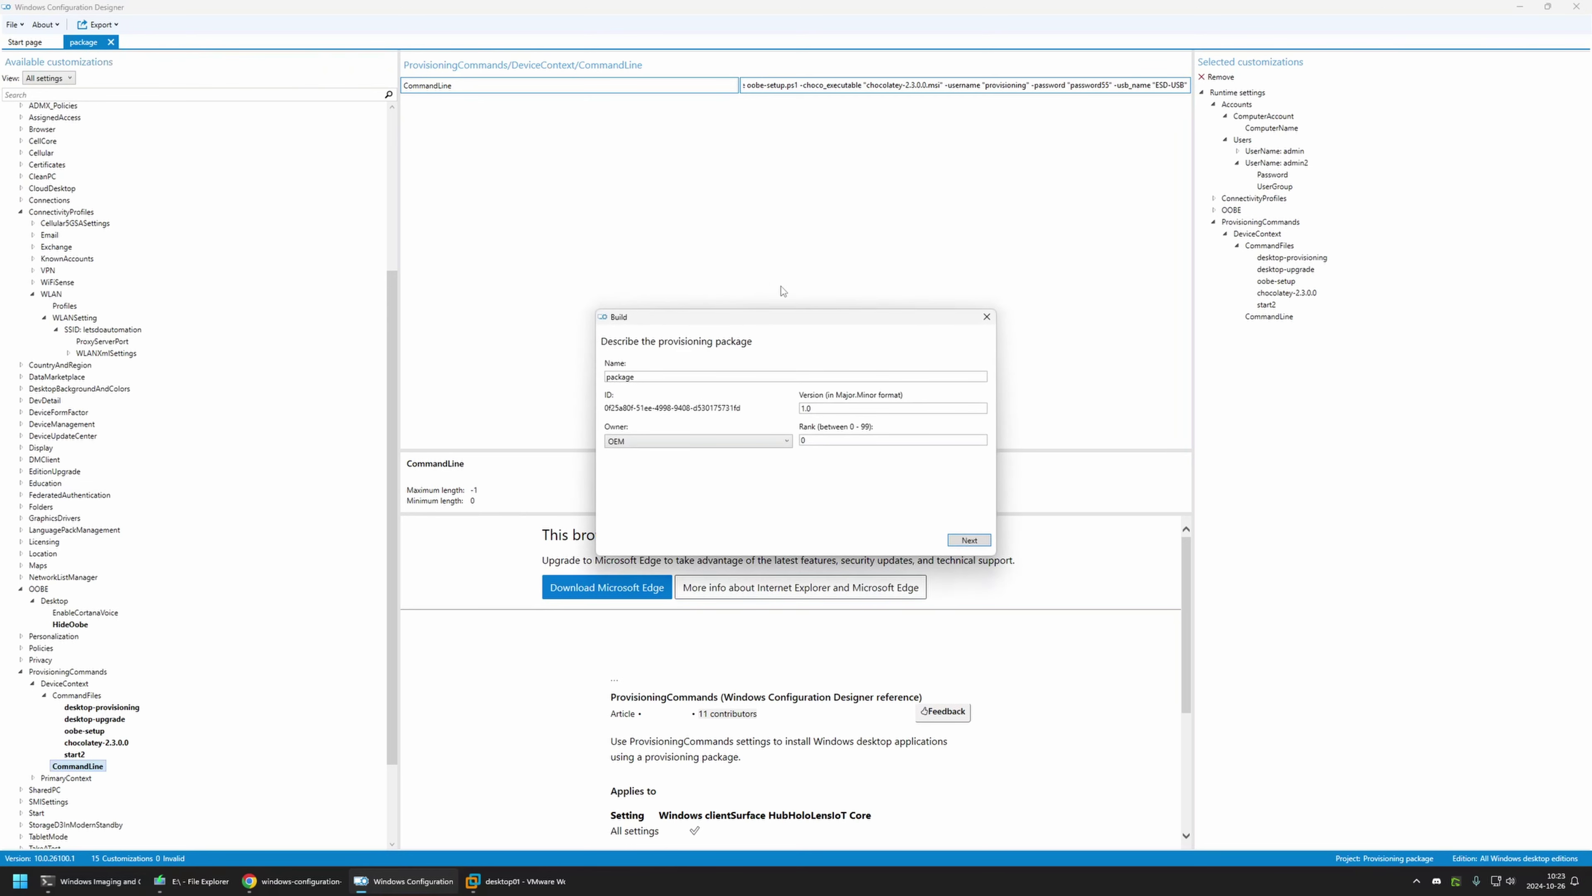
Build package.ppkg unencrypted and unsigned at the default location, then open its output folder
{"action": "left_click", "coordinate": [976, 541]}
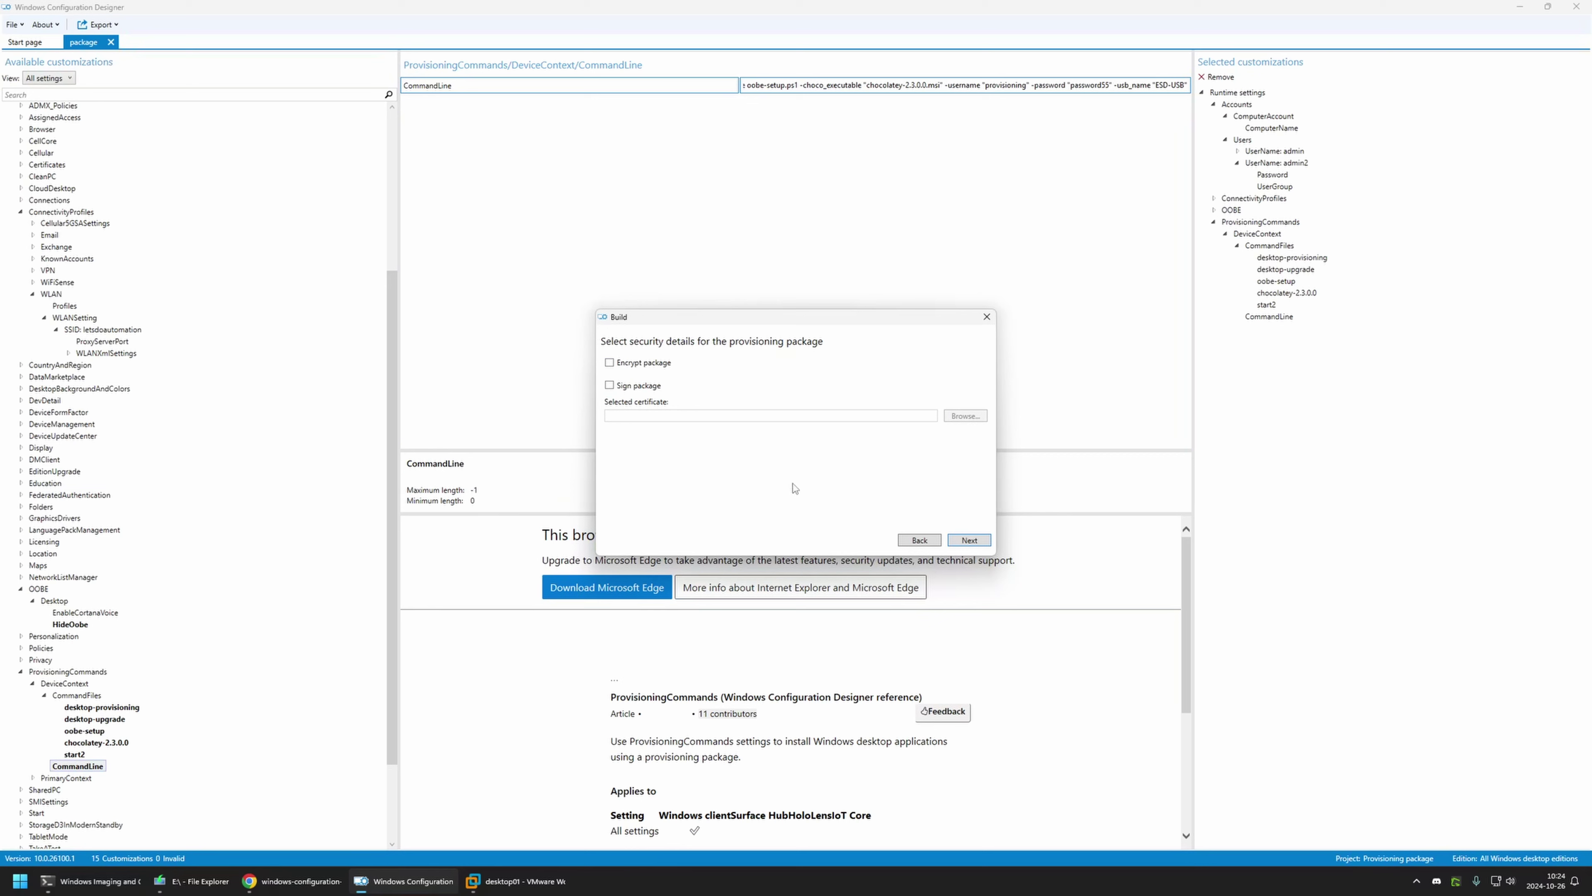
{"action": "left_click", "coordinate": [975, 541]}
{"action": "left_click", "coordinate": [976, 541]}
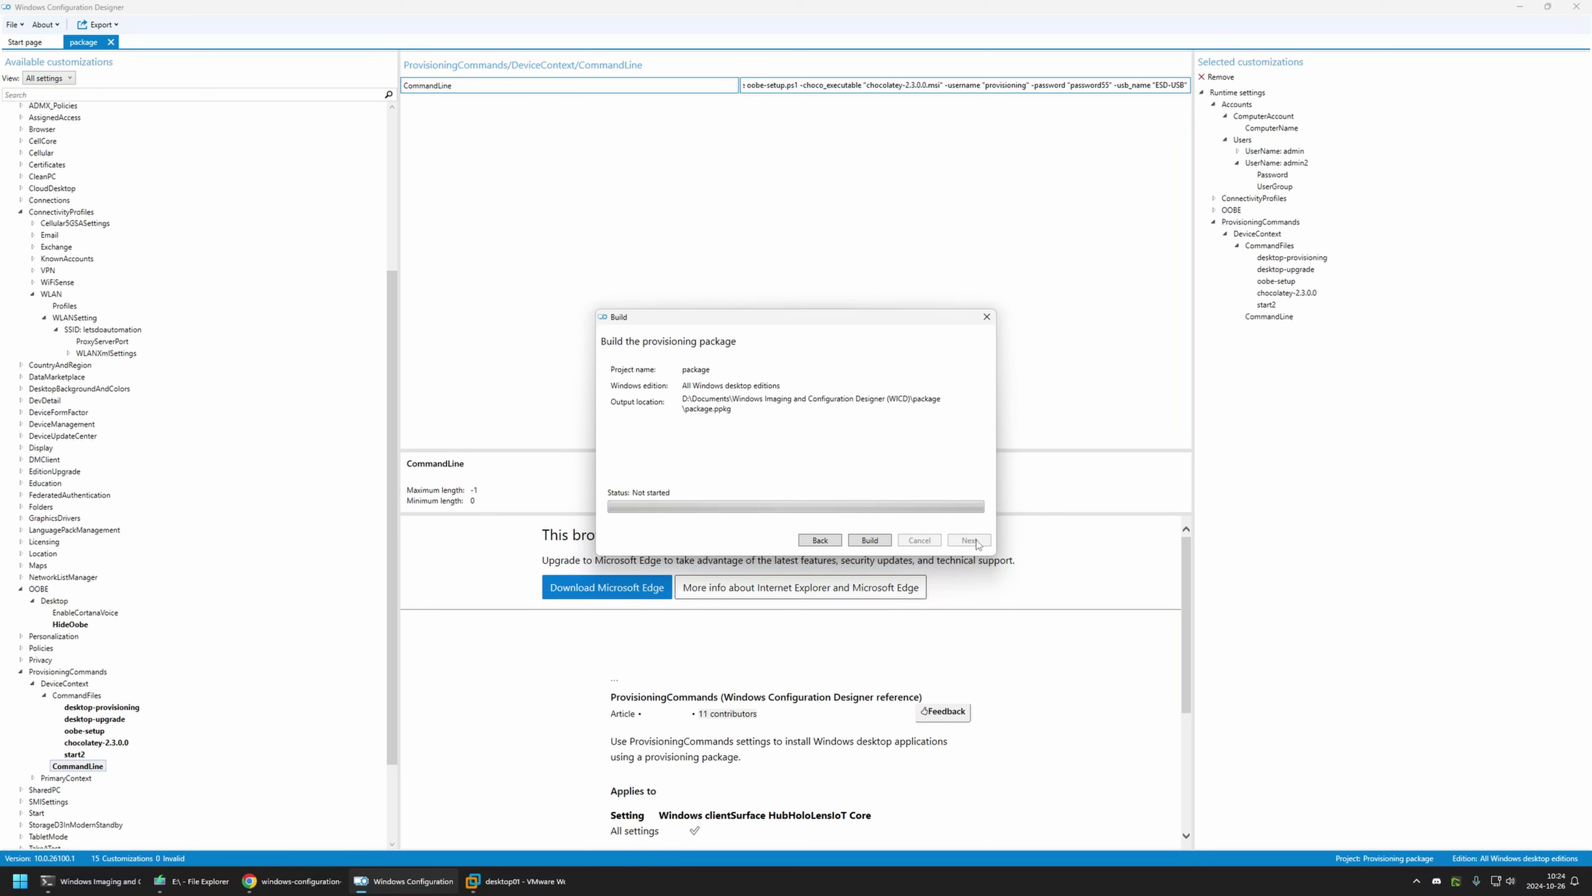
{"action": "left_click", "coordinate": [869, 540]}
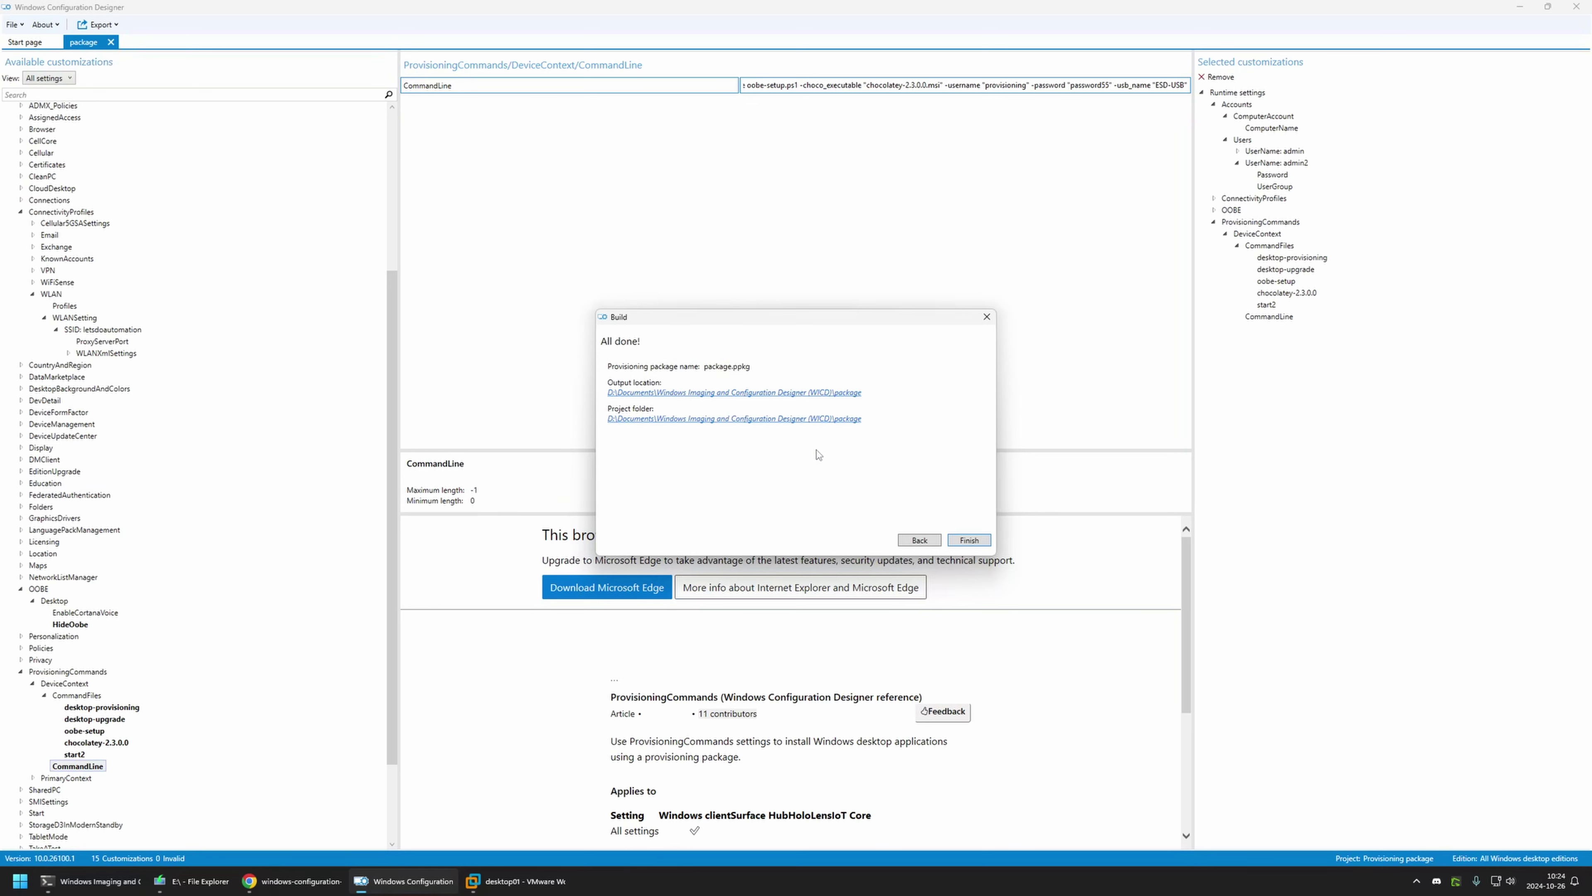
{"action": "left_click", "coordinate": [748, 394]}
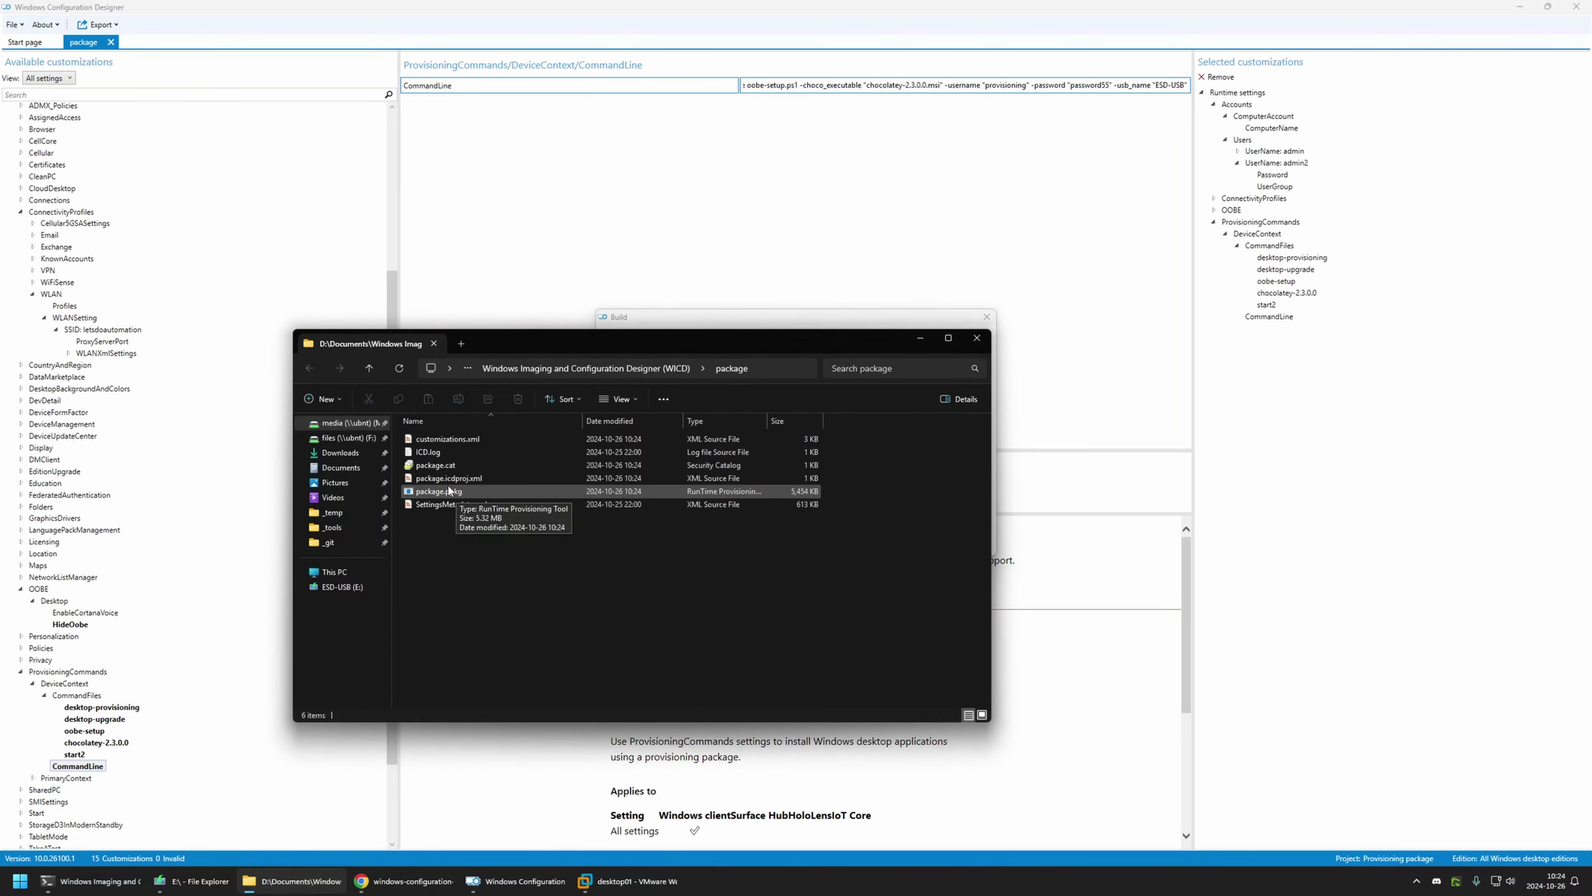
Copy package.ppkg to the root of the ESD-USB (E:) drive
{"action": "right_click", "coordinate": [448, 490]}
{"action": "left_click", "coordinate": [493, 658]}
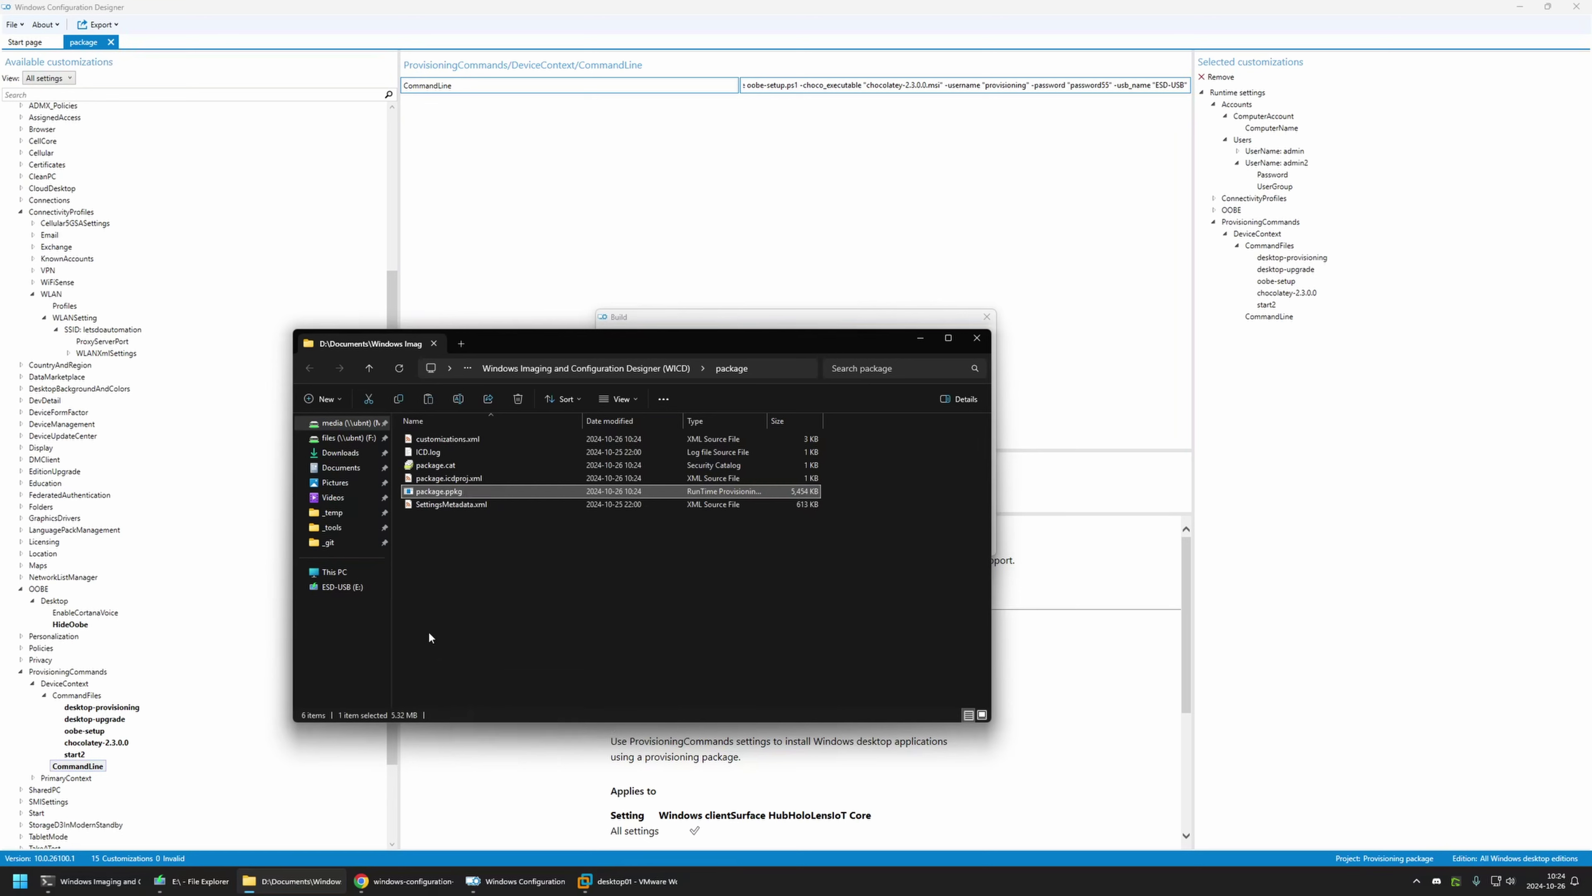
{"action": "left_click", "coordinate": [345, 590]}
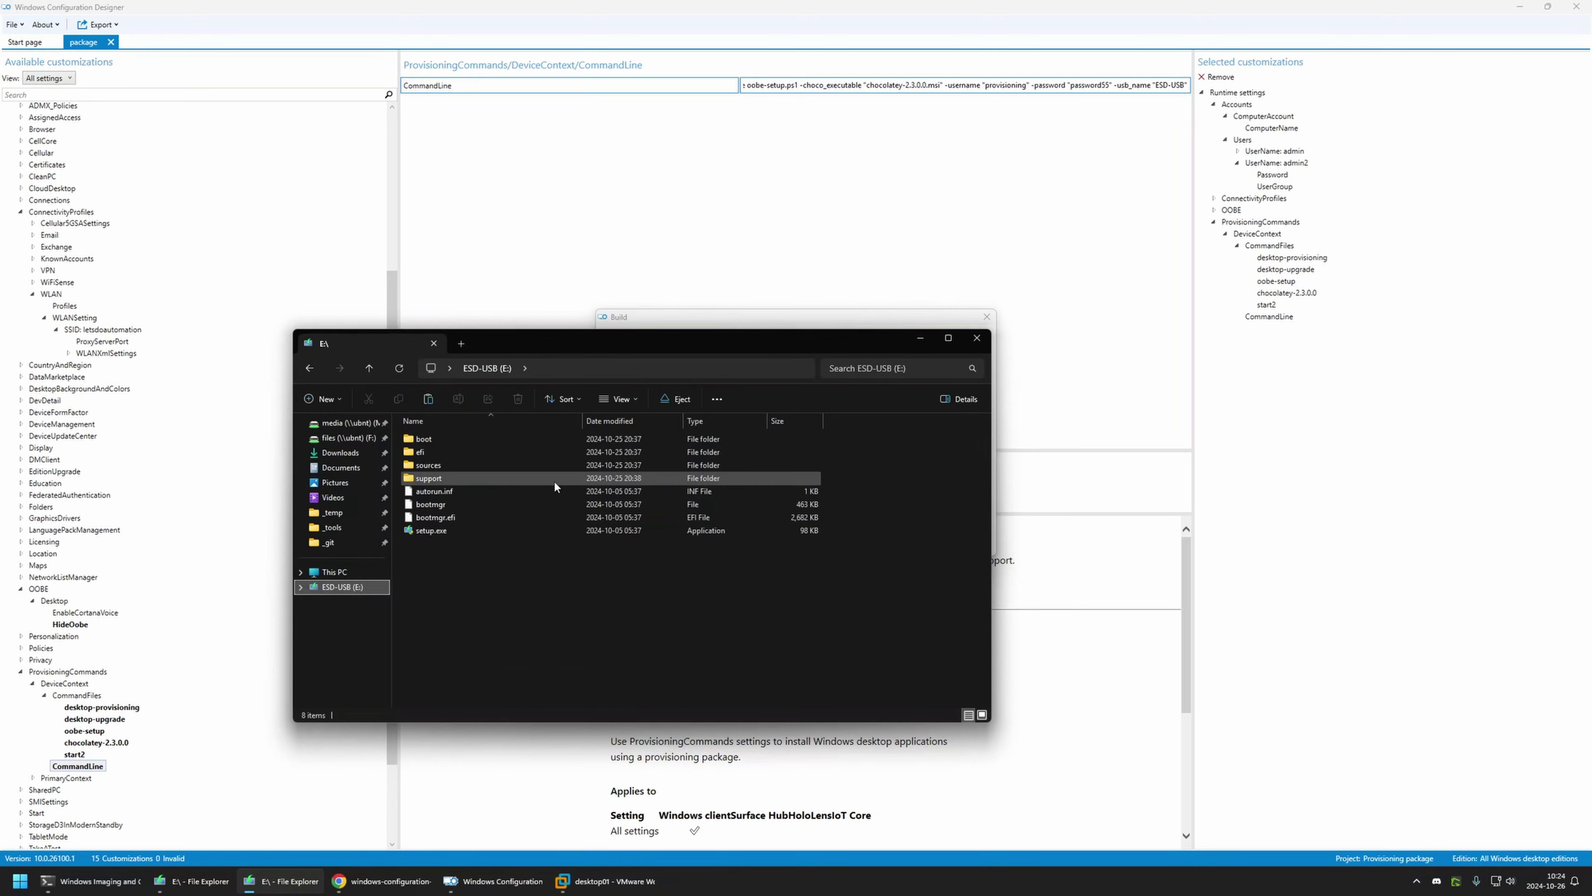
{"action": "right_click", "coordinate": [435, 551]}
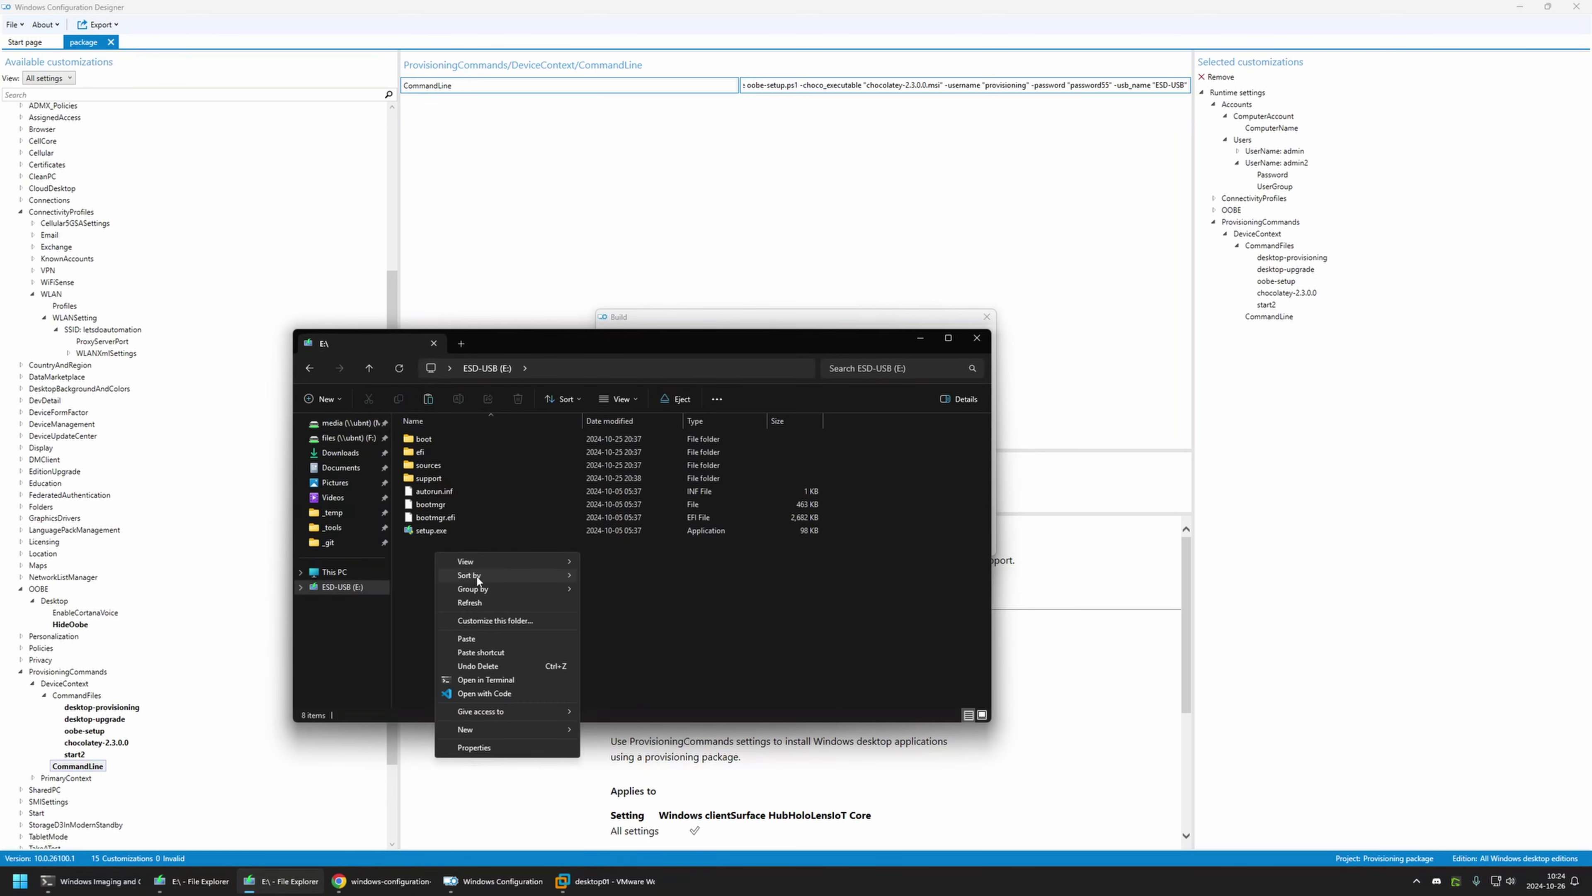
{"action": "left_click", "coordinate": [474, 634]}
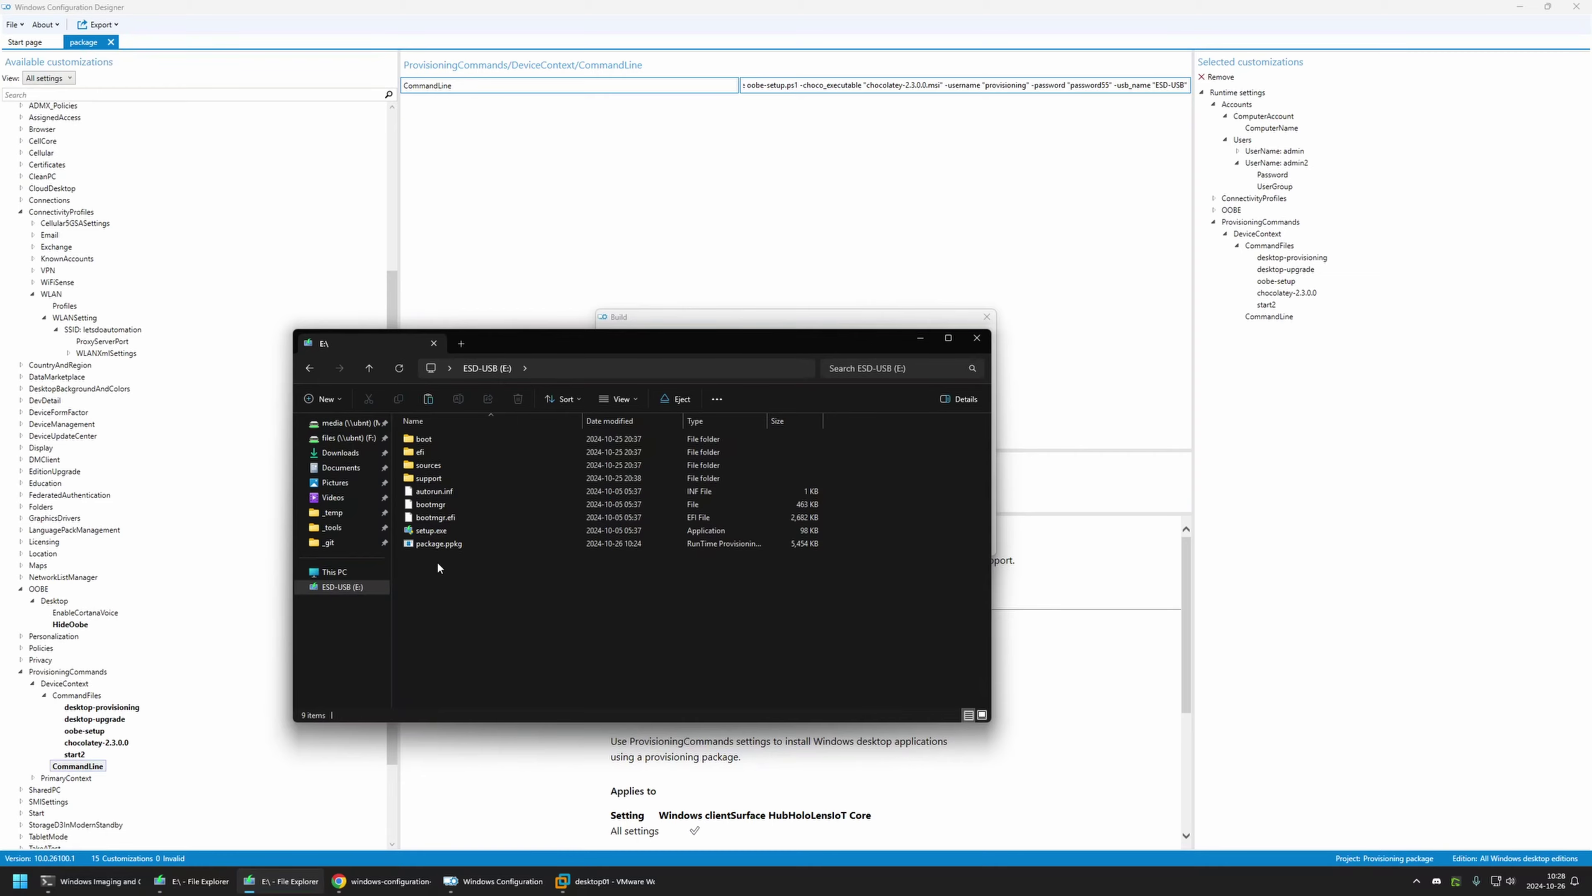
{"action": "left_click", "coordinate": [603, 881]}
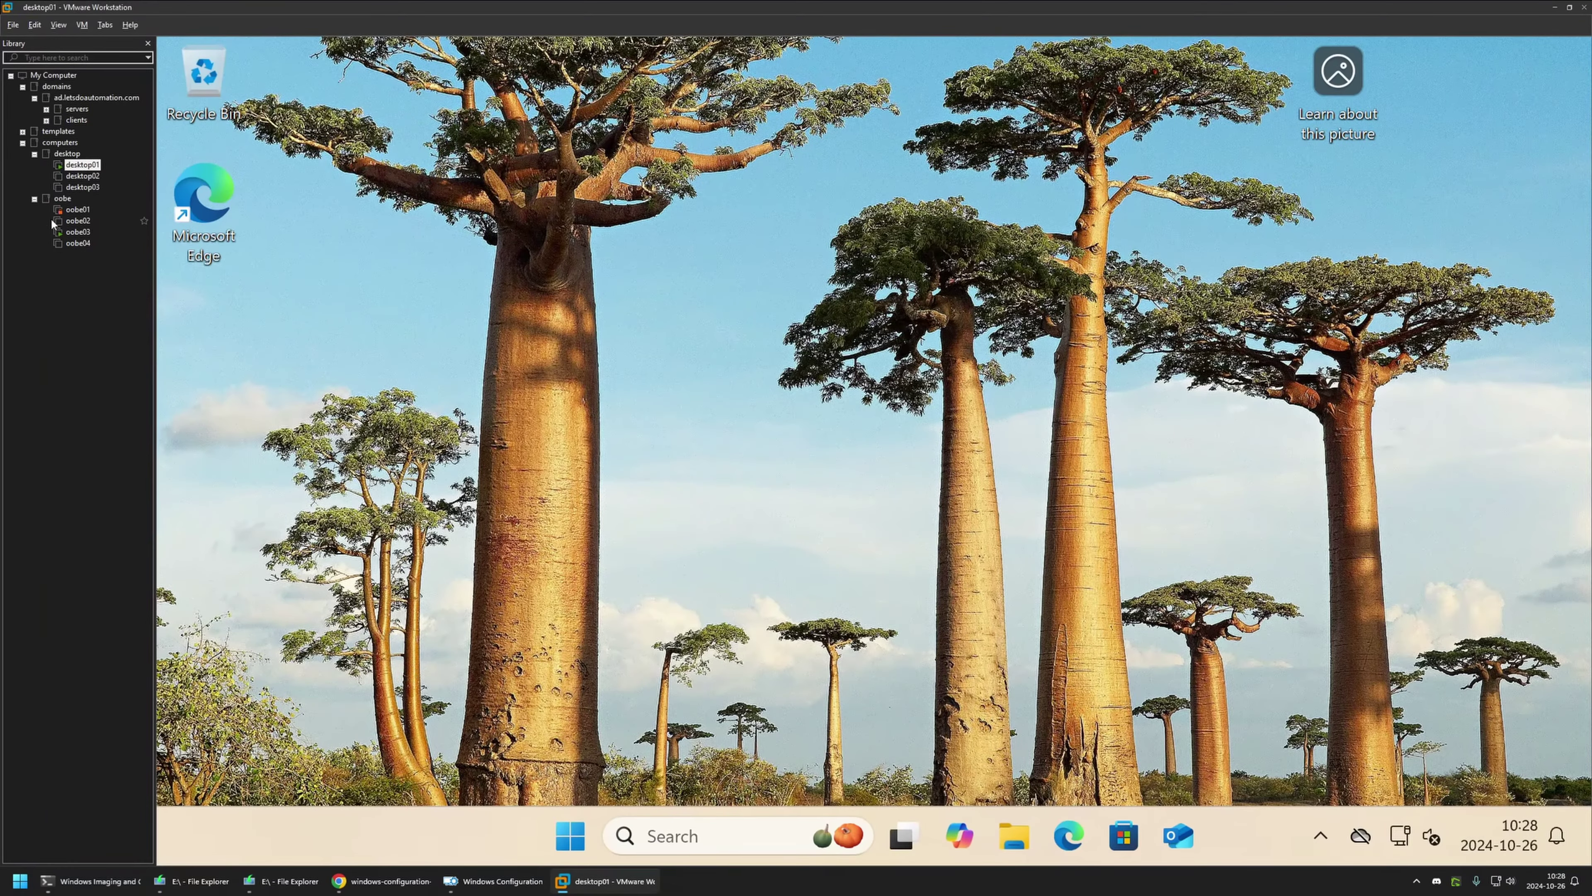
Select the oobe03 VM and connect the Silicon Motion Type-C USB drive to it
{"action": "left_click", "coordinate": [77, 232]}
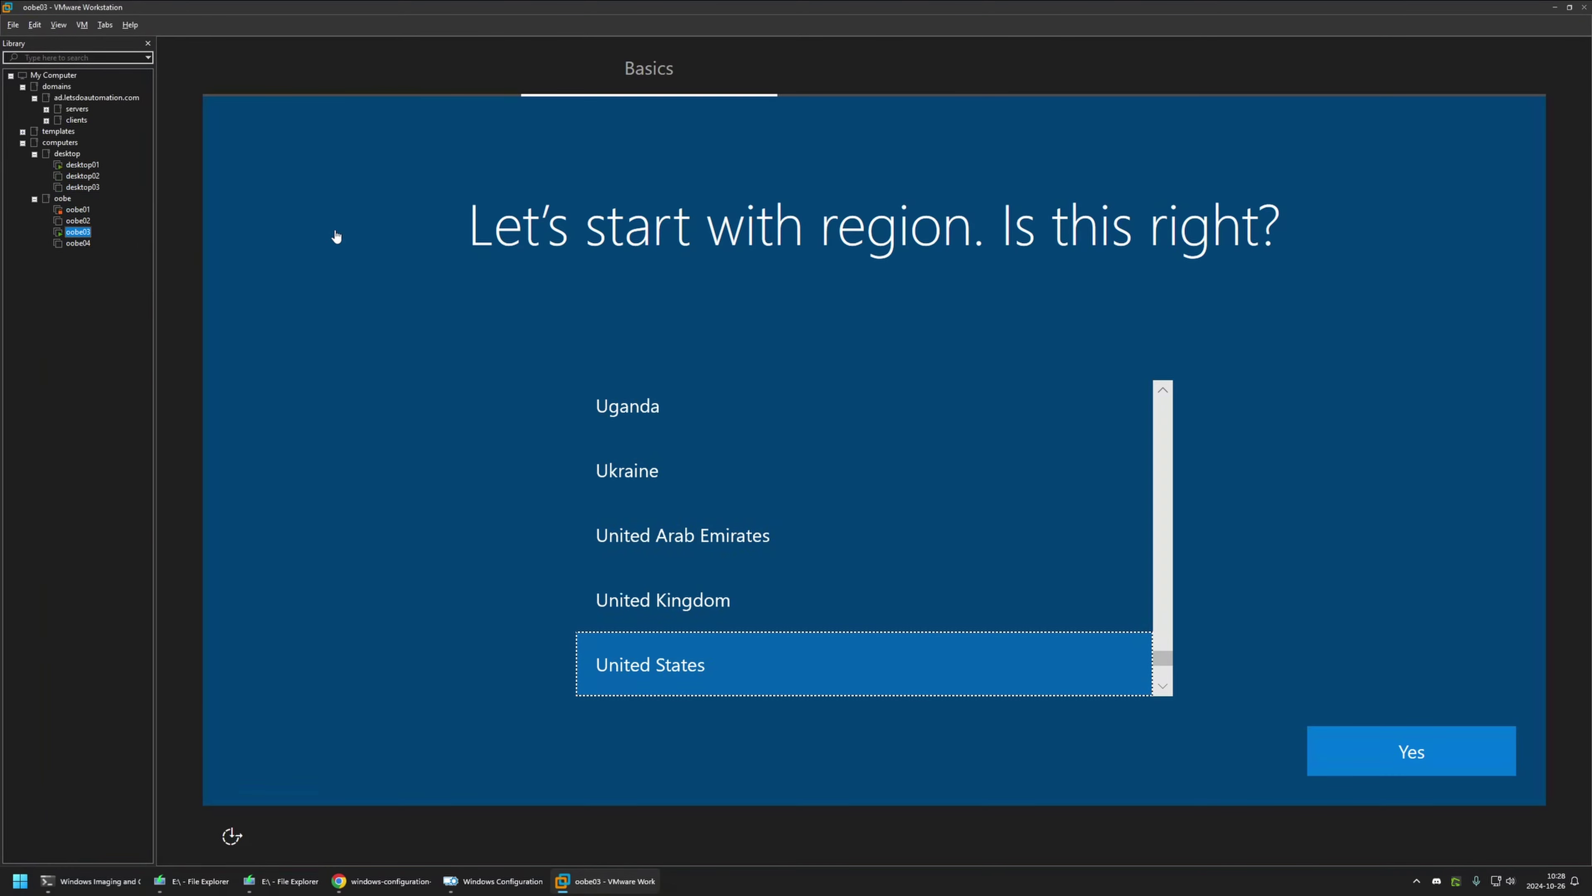
{"action": "left_click", "coordinate": [337, 236]}
{"action": "left_click", "coordinate": [82, 24]}
{"action": "mouse_move", "coordinate": [119, 55]}
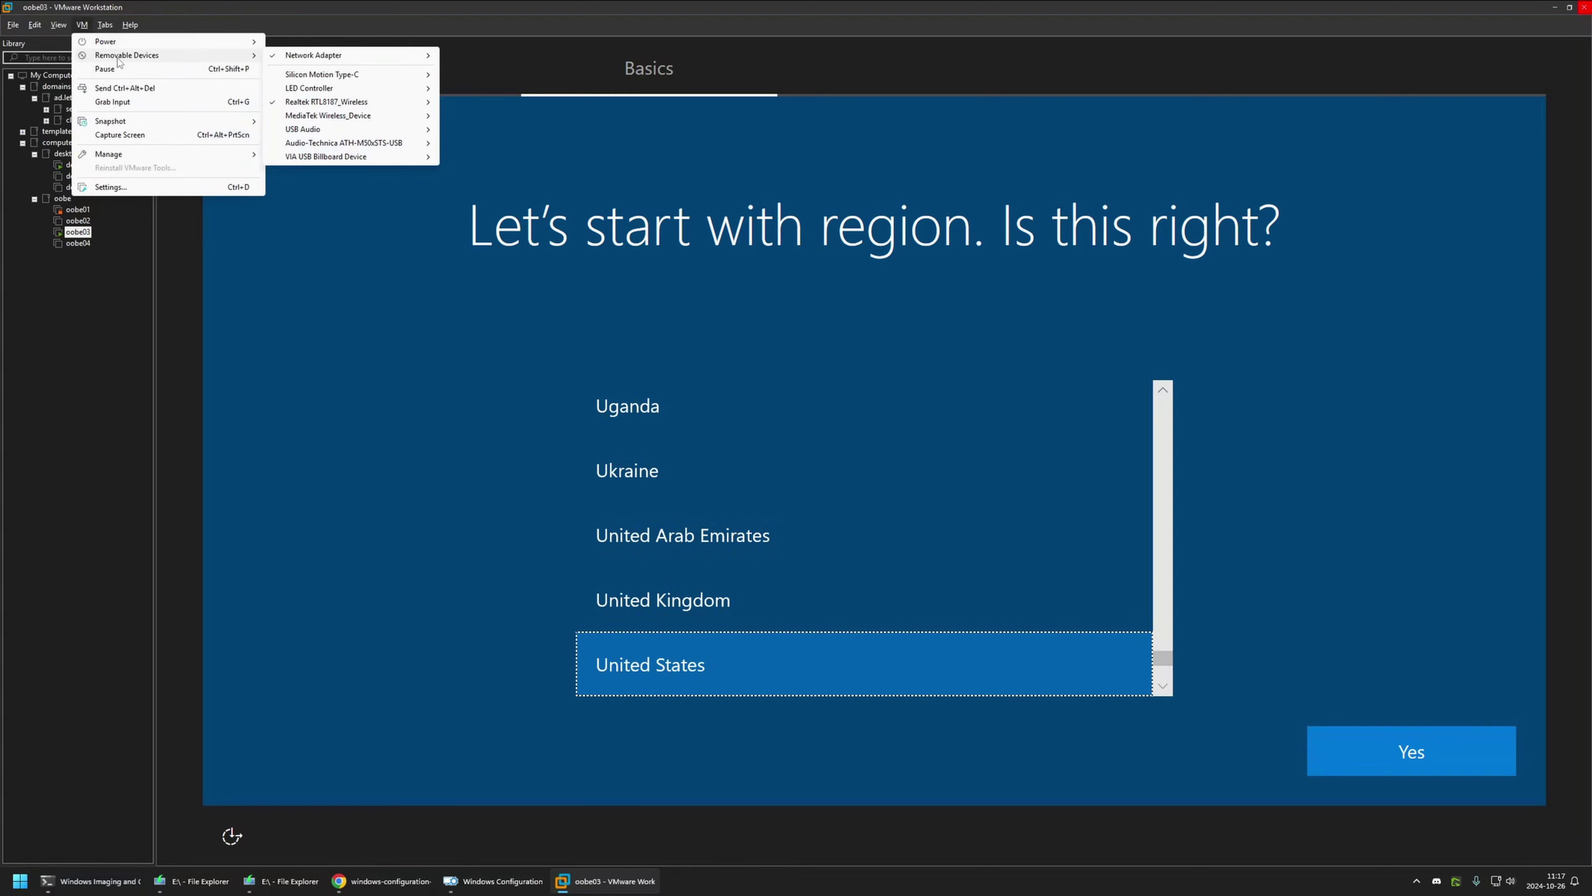
{"action": "mouse_move", "coordinate": [336, 74]}
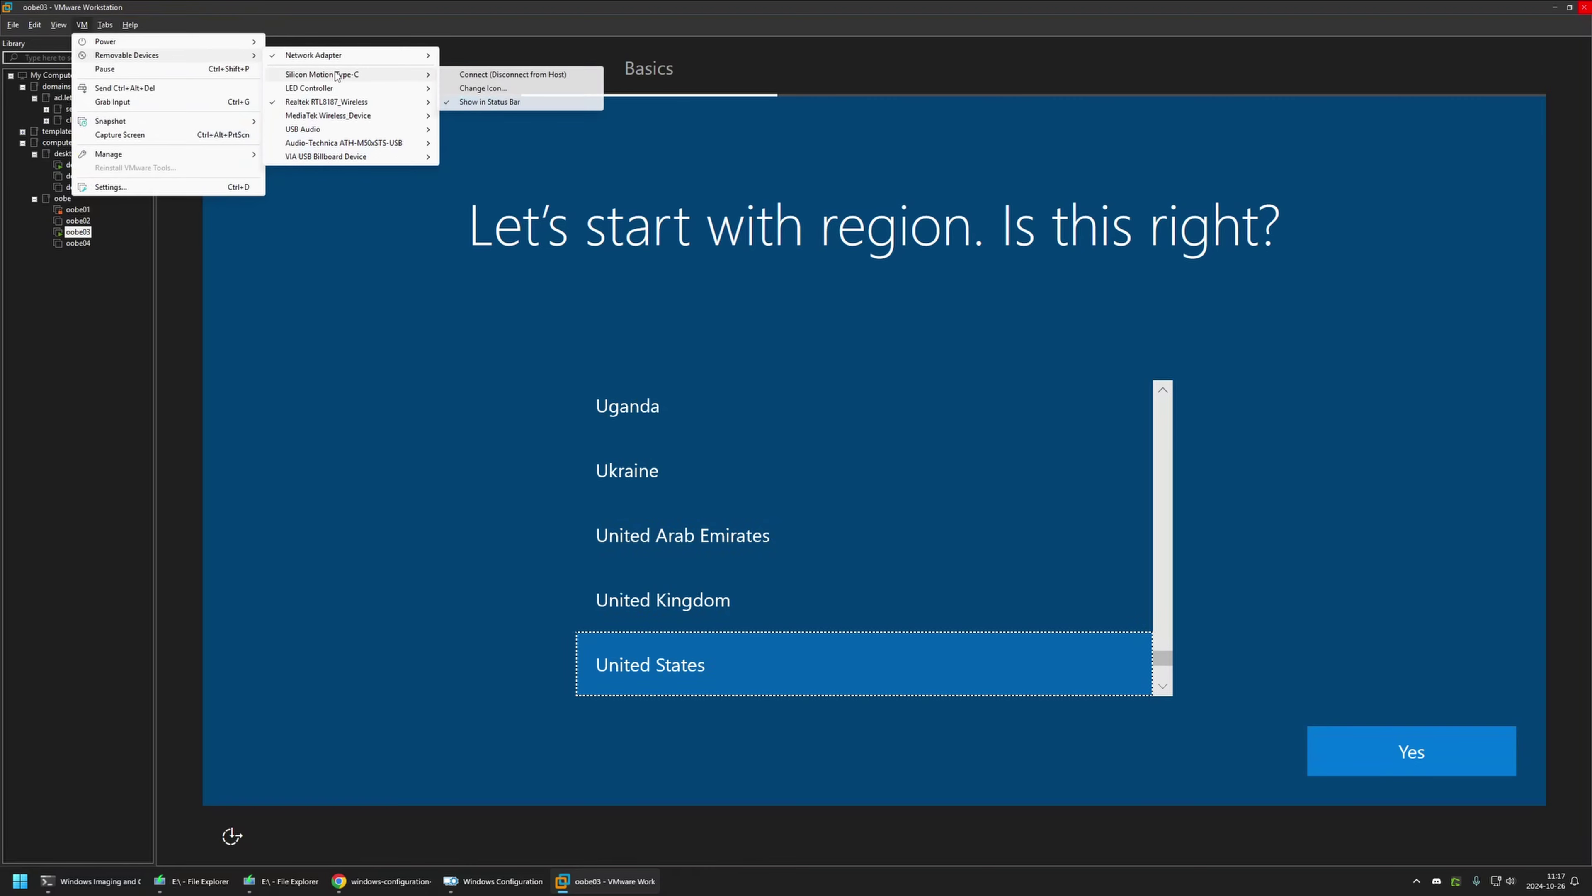
{"action": "left_click", "coordinate": [463, 75]}
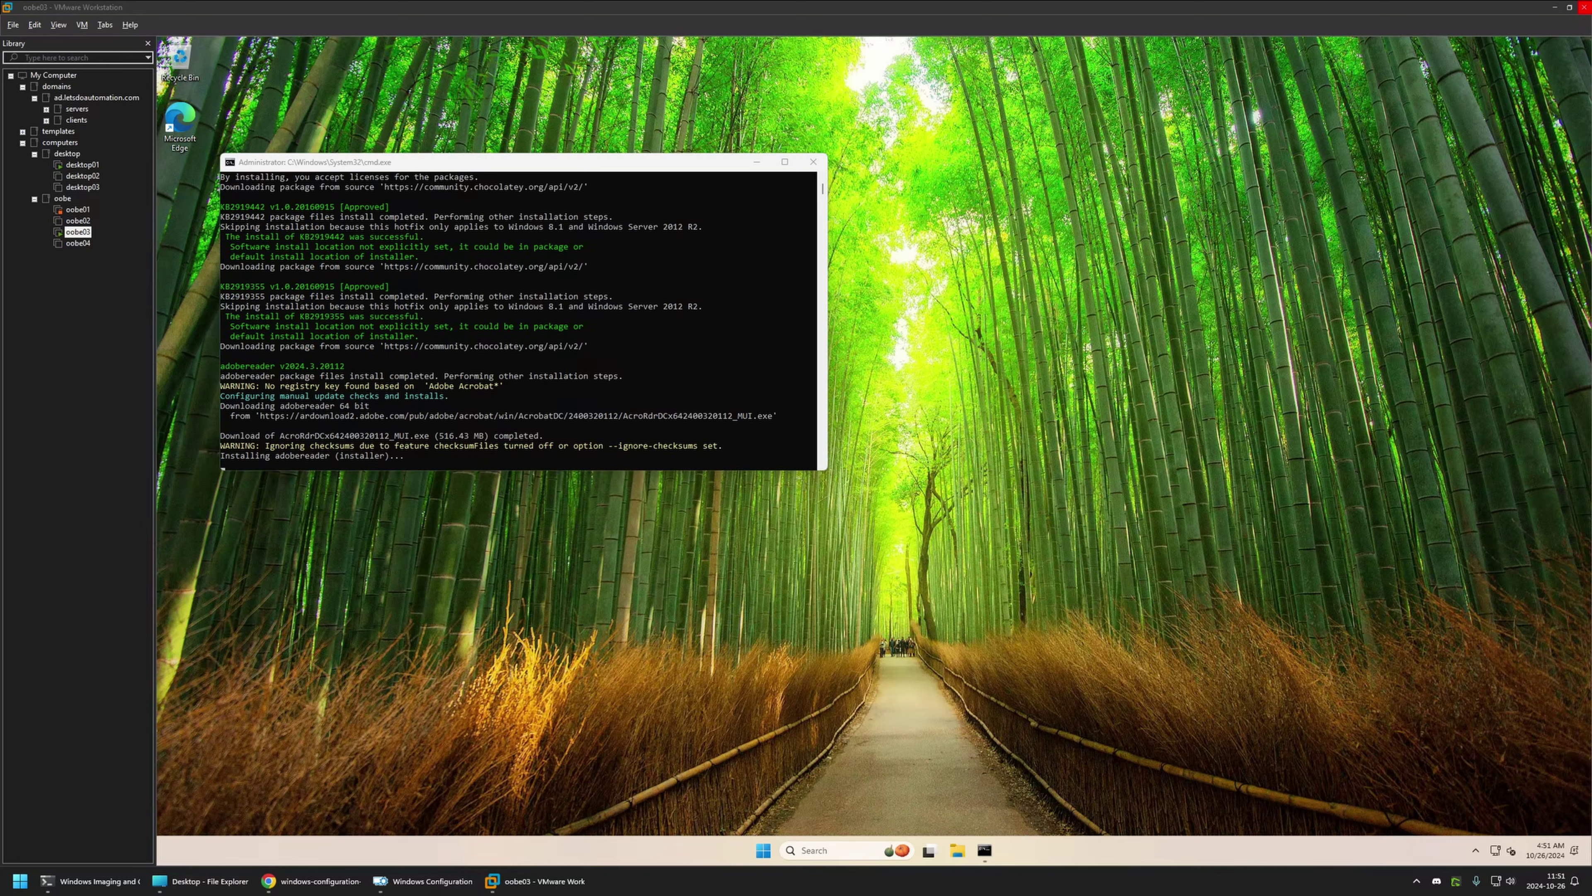
Wait in oobe03 until the script reports All Done with Chrome, Zoom, Word, Excel and Acrobat installed
{"action": "left_click", "coordinate": [435, 317]}
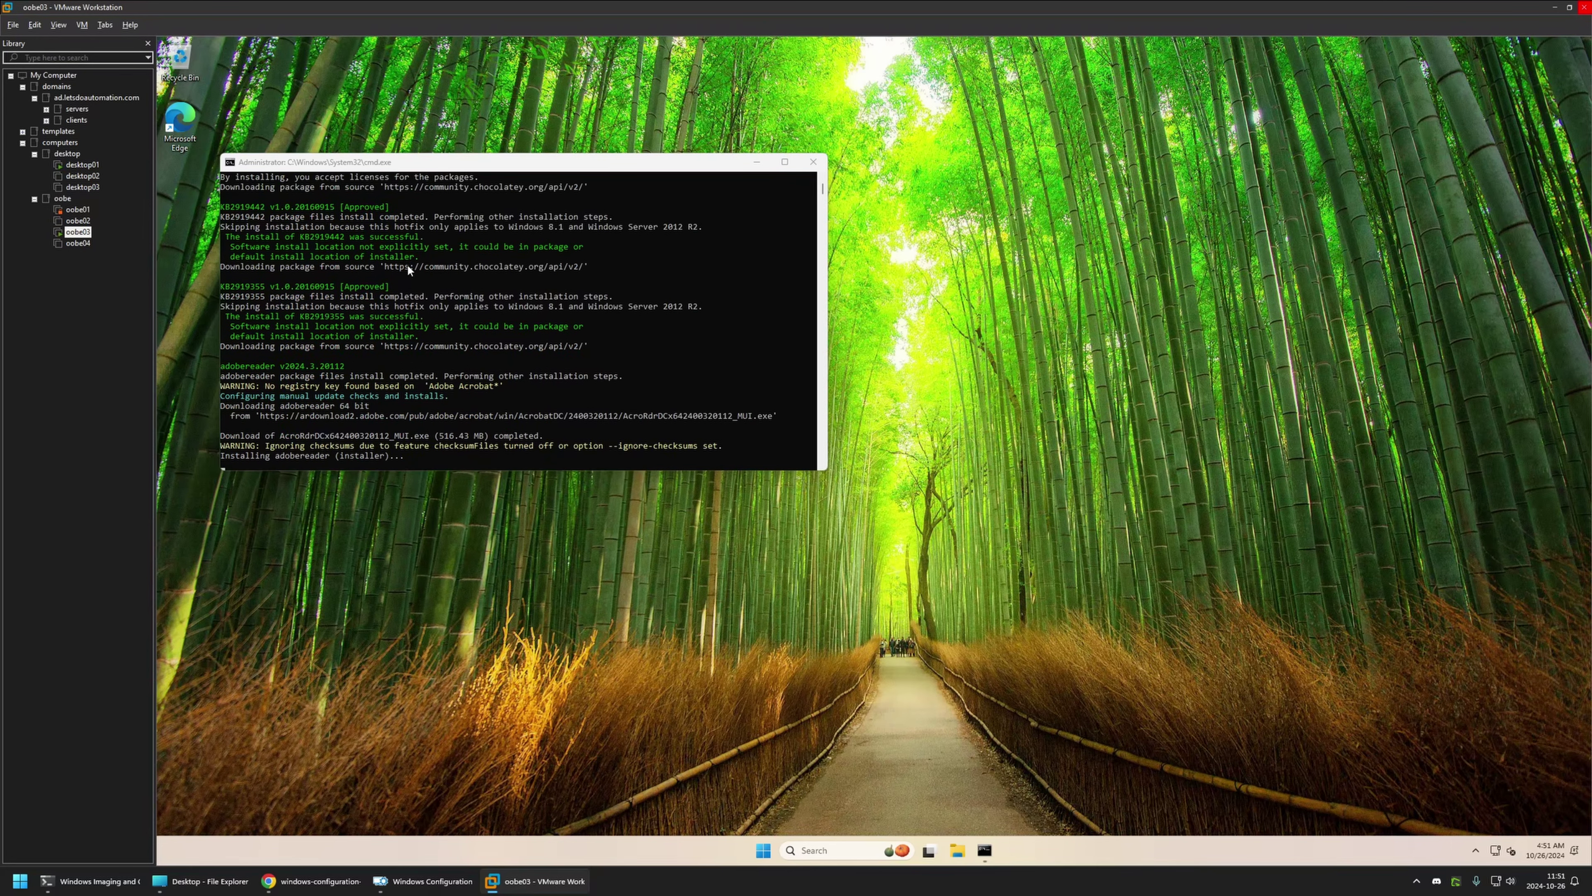
{"action": "scroll", "coordinate": [432, 277], "scroll_direction": "down", "scroll_amount": 1}
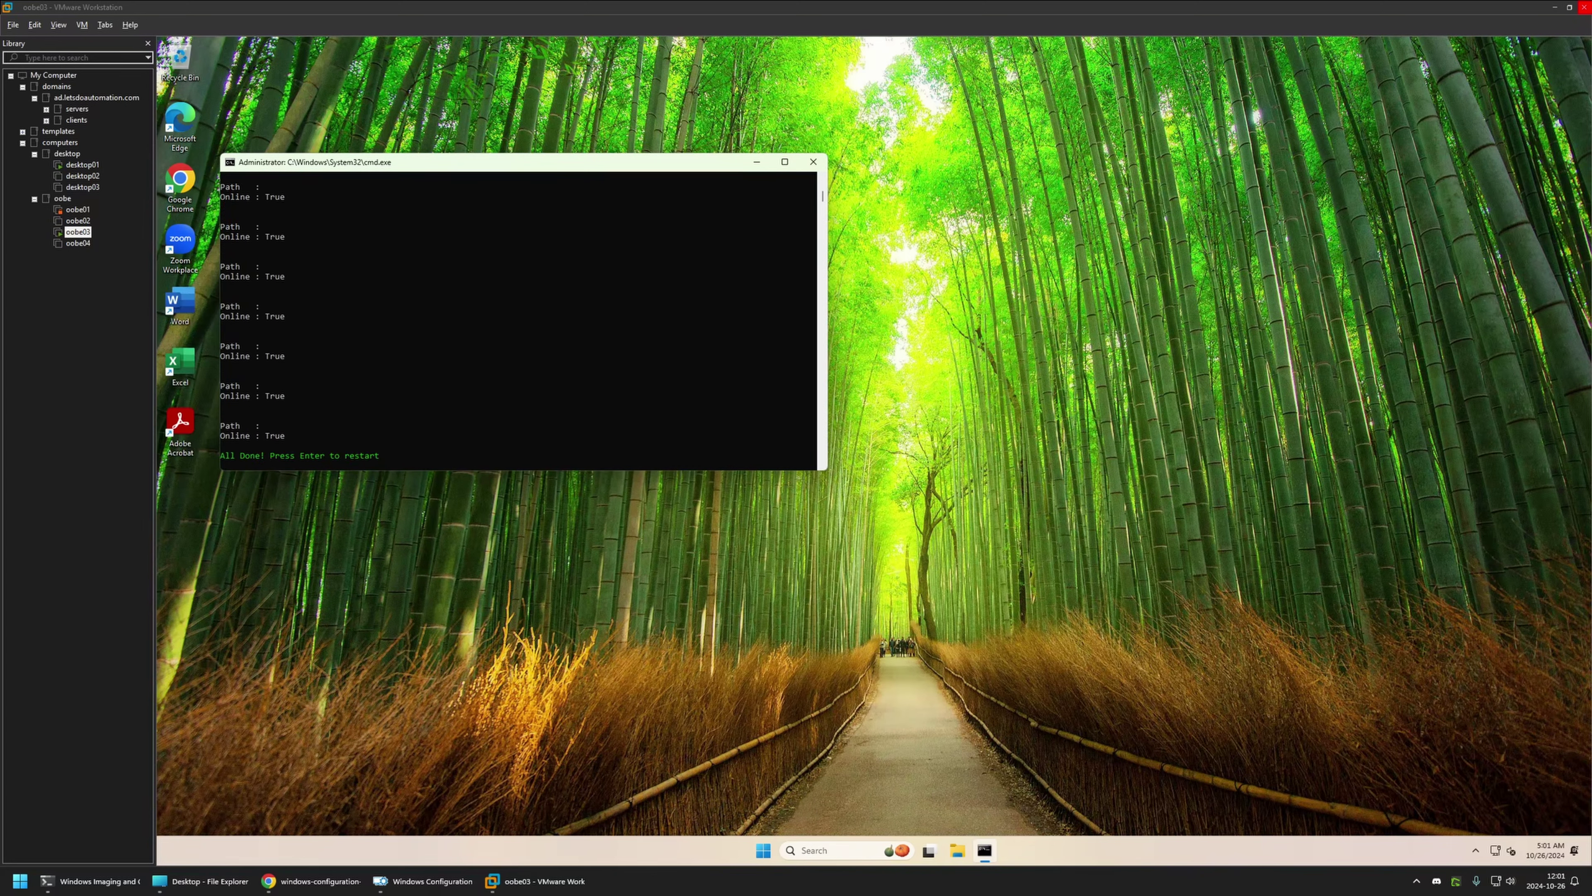
Restart the oobe03 VM from the finished setup console so it returns to the lock screen
{"action": "left_click", "coordinate": [472, 363]}
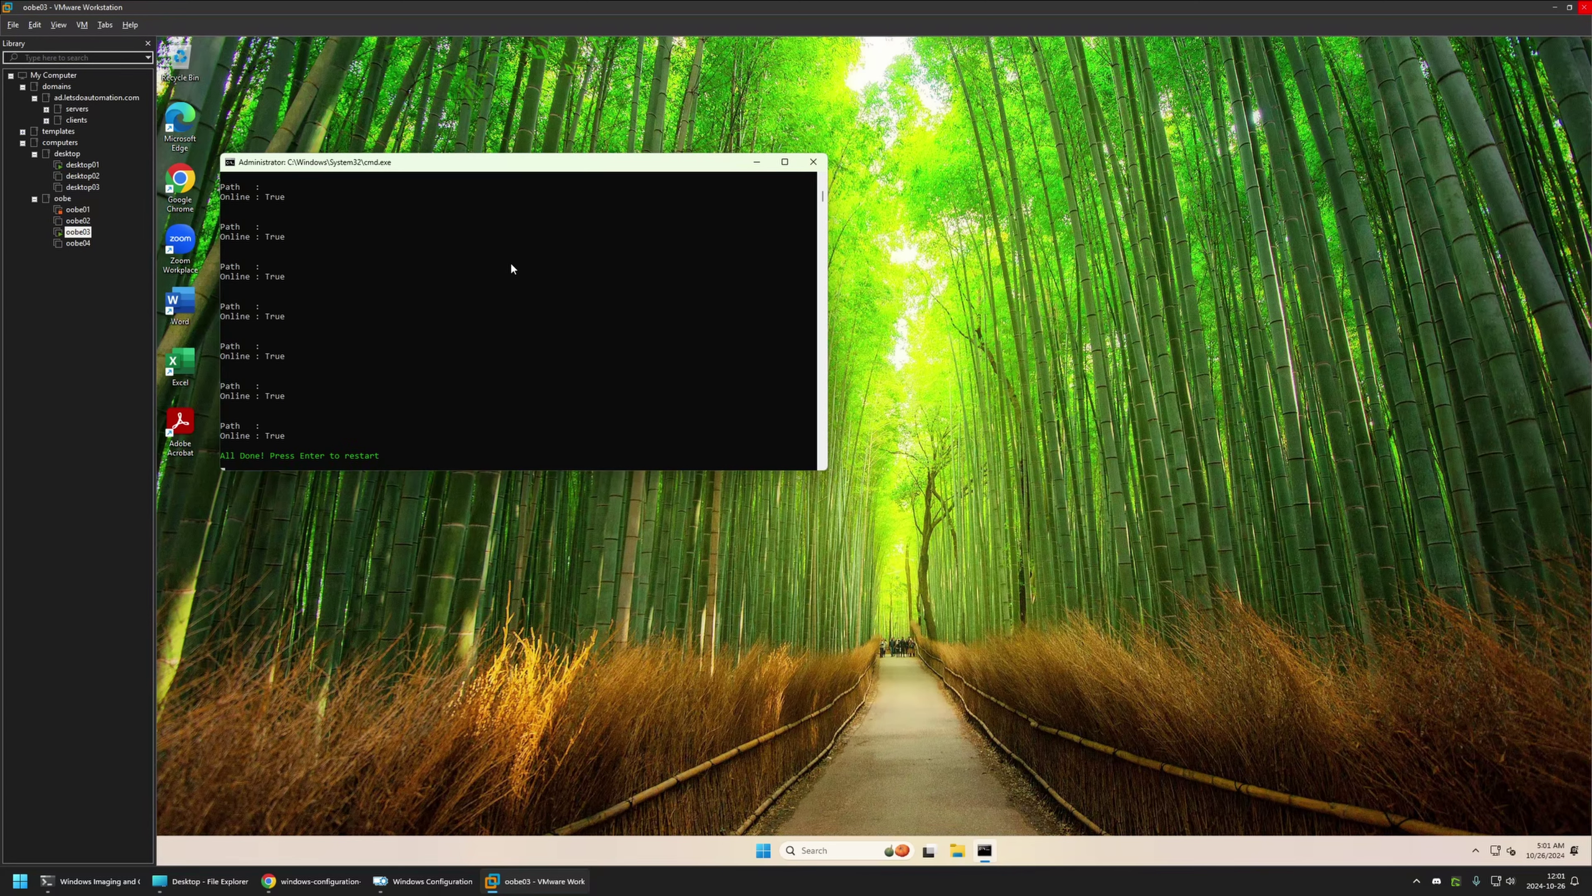
{"action": "key", "text": "Return"}
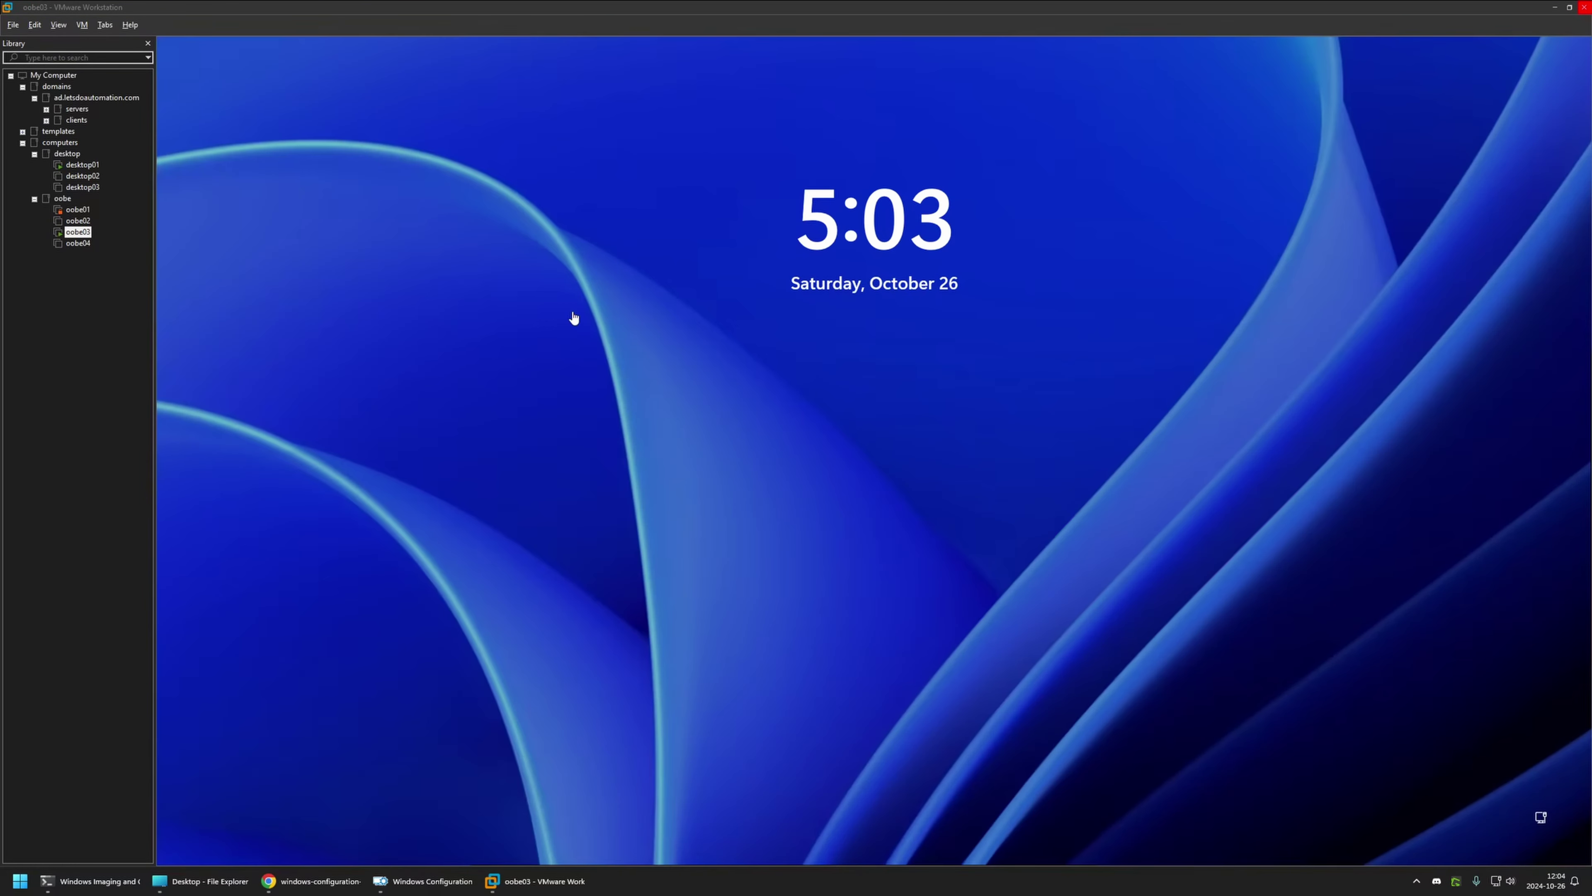
Sign in to oobe03 as admin2 by entering the account password, correcting a typo
{"action": "left_click", "coordinate": [731, 363]}
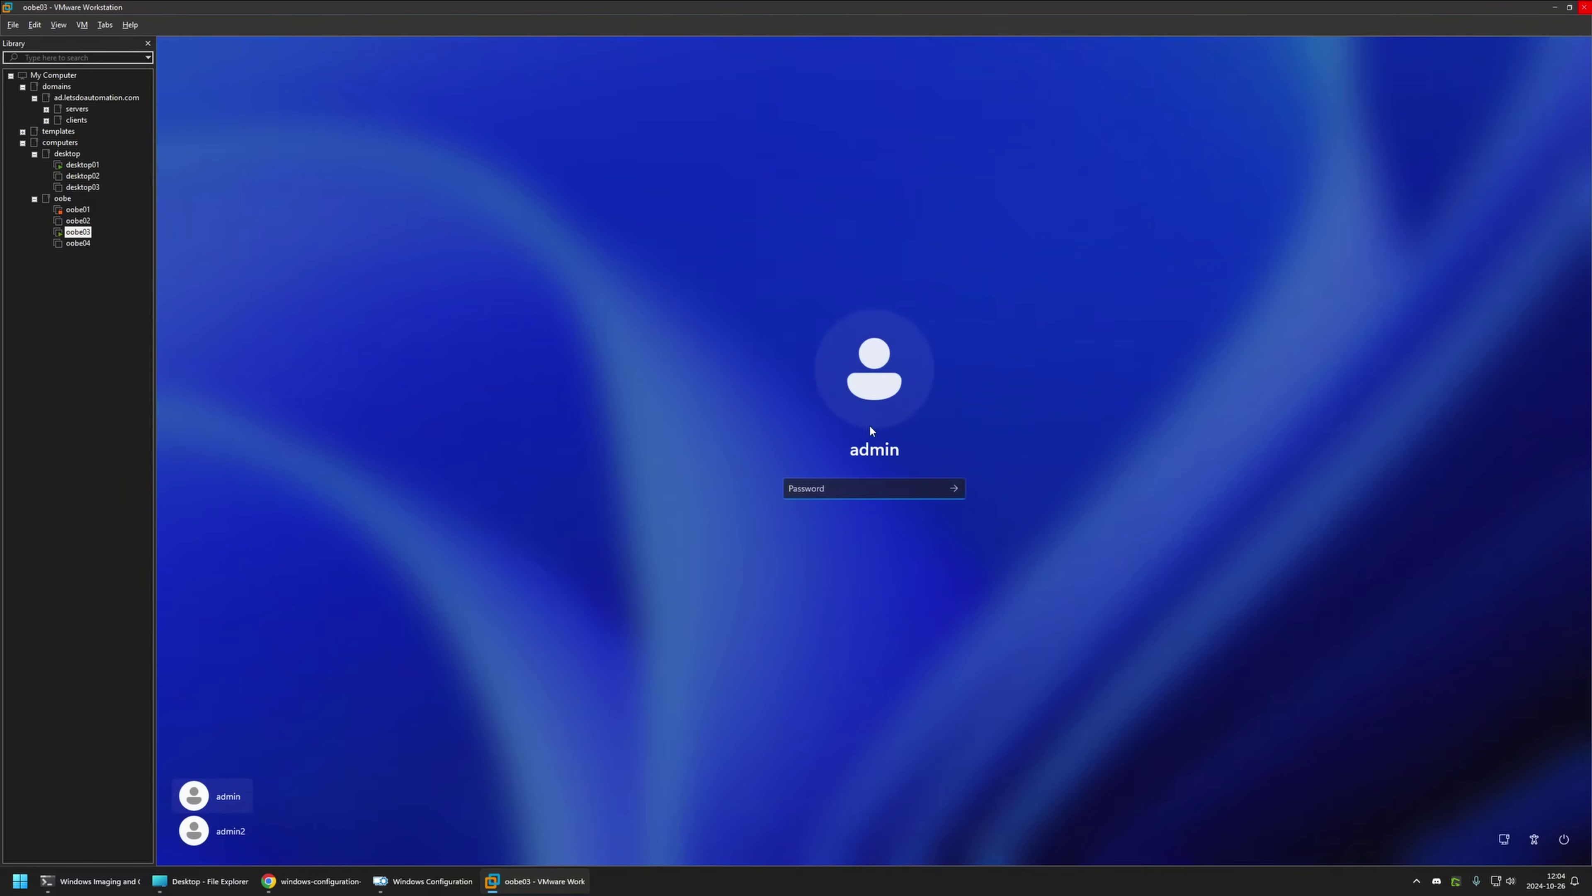
{"action": "left_click", "coordinate": [213, 831]}
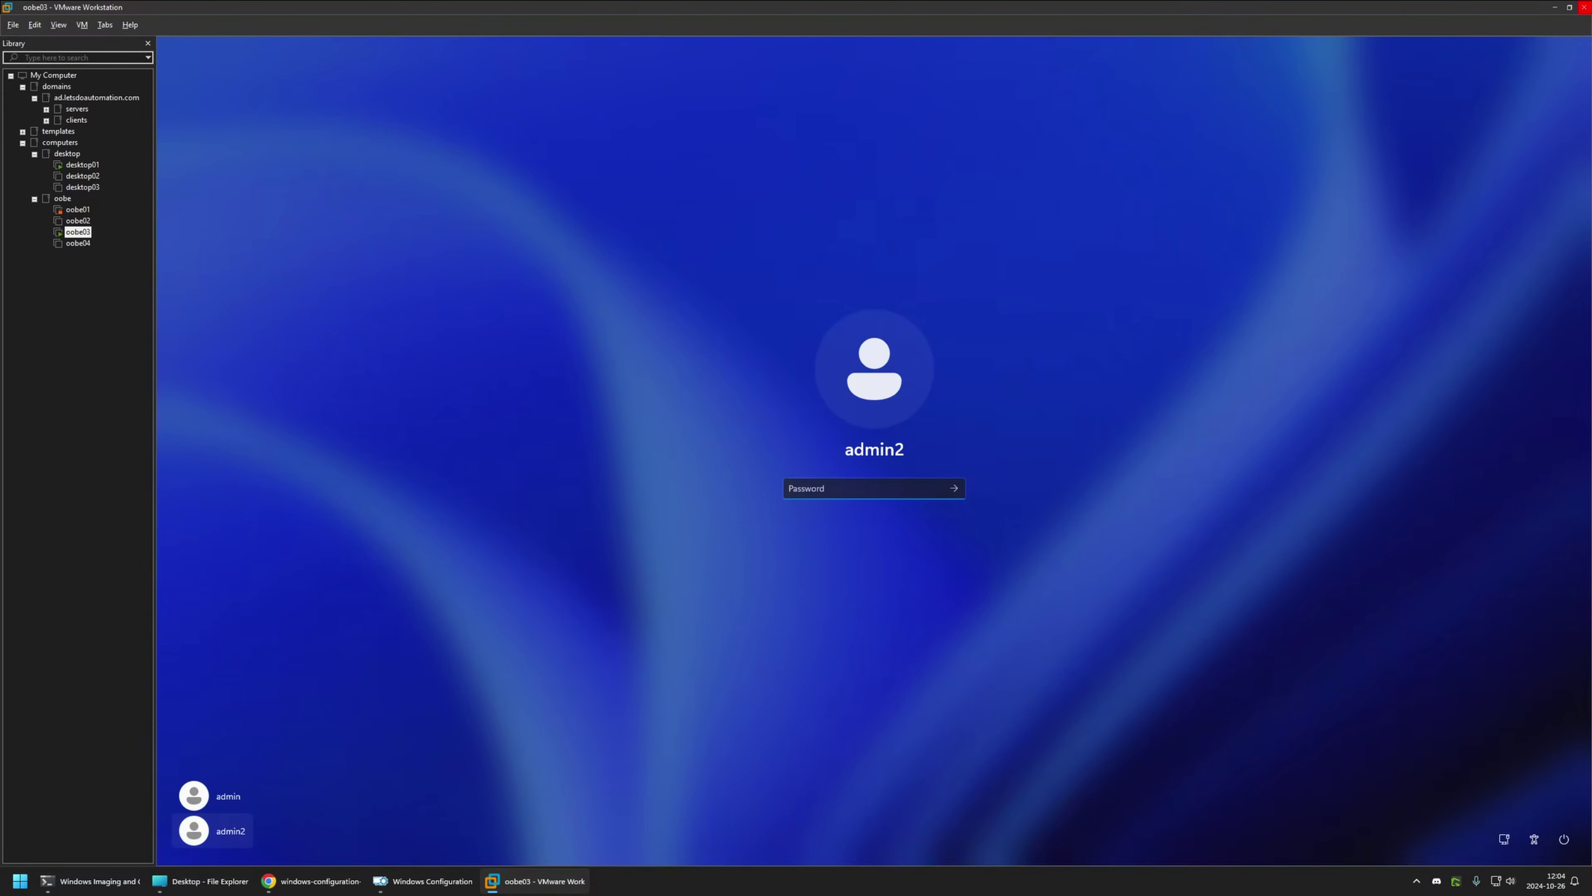
{"action": "type", "text": "•••"}
{"action": "key", "text": "BackSpace"}
{"action": "key", "text": "BackSpace"}
{"action": "key", "text": "BackSpace"}
{"action": "type", "text": "••••••••••"}
{"action": "key", "text": "Return"}
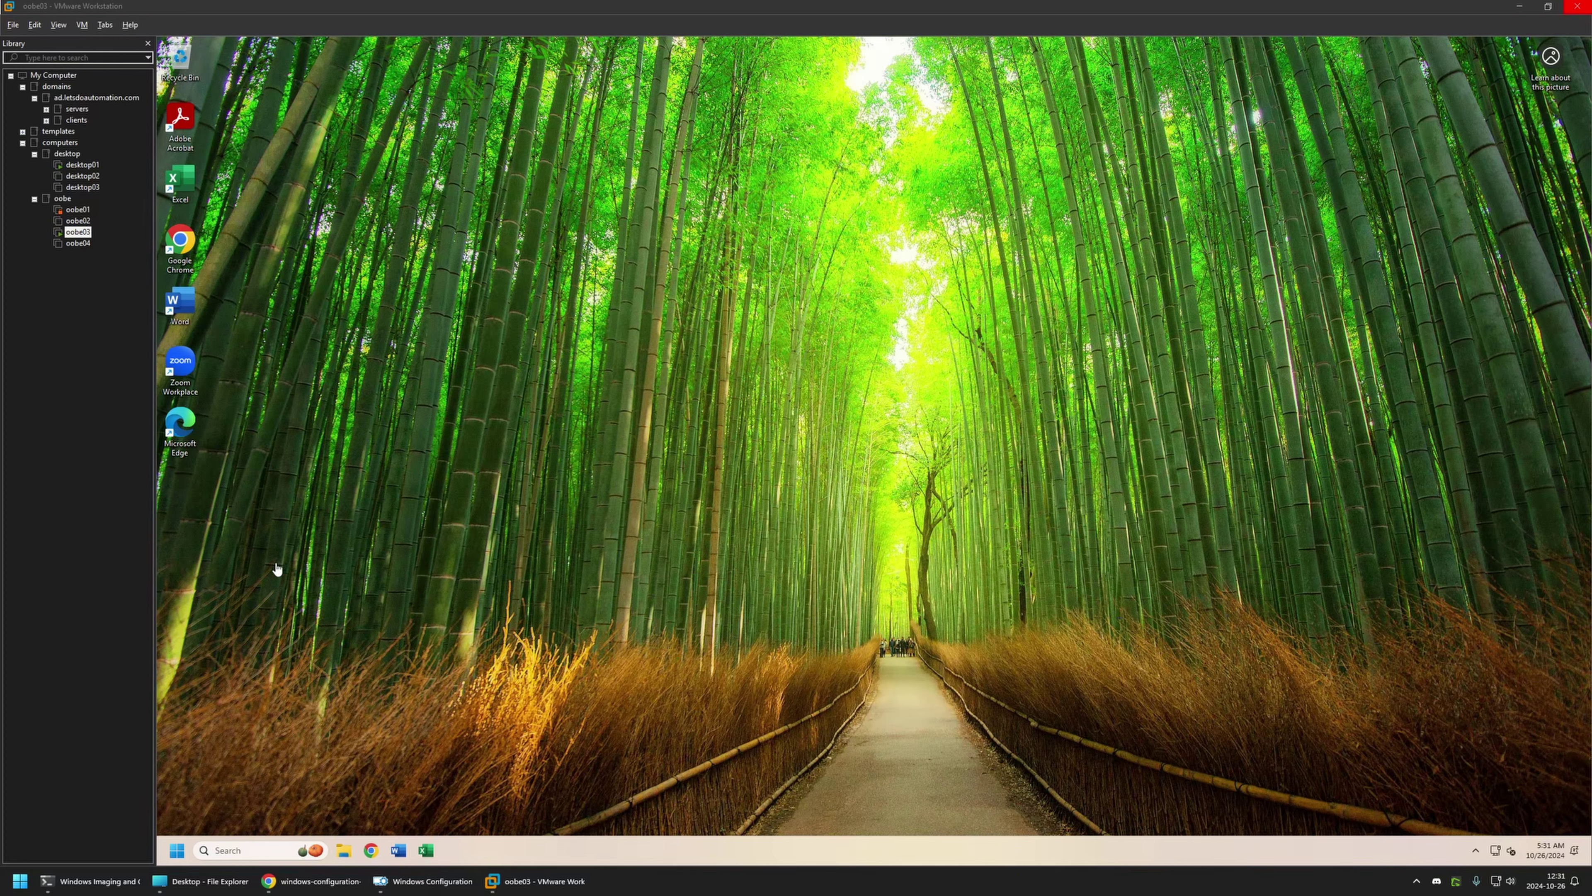
Open the request.png checklist image on the GitHub project page at full size
{"action": "left_click", "coordinate": [307, 881]}
{"action": "scroll", "coordinate": [346, 492], "scroll_direction": "up", "scroll_amount": 20}
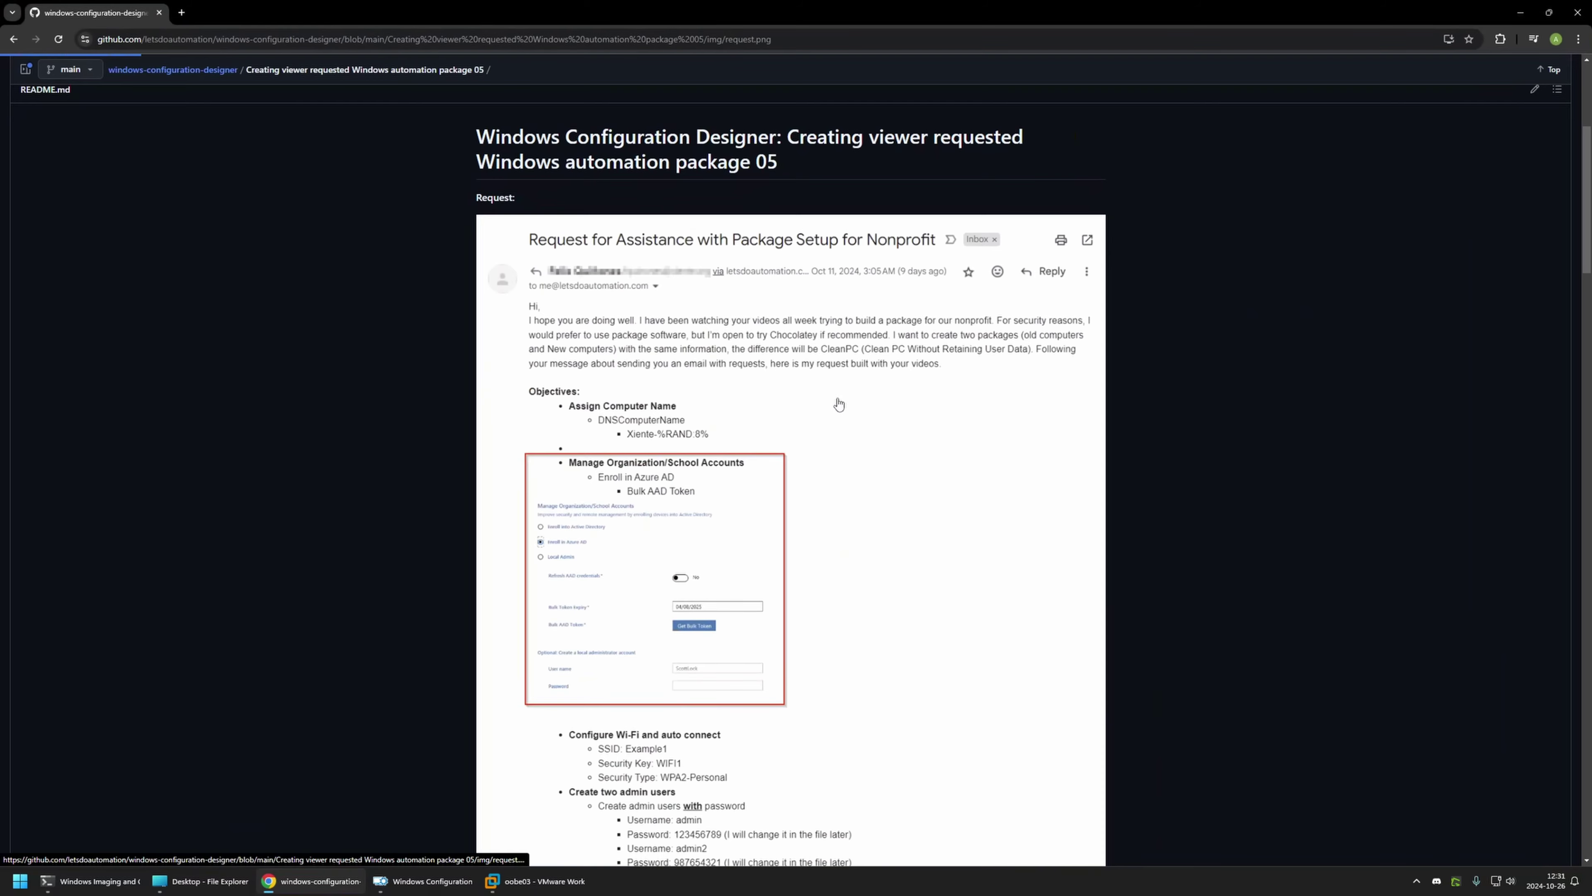
{"action": "left_click", "coordinate": [841, 405]}
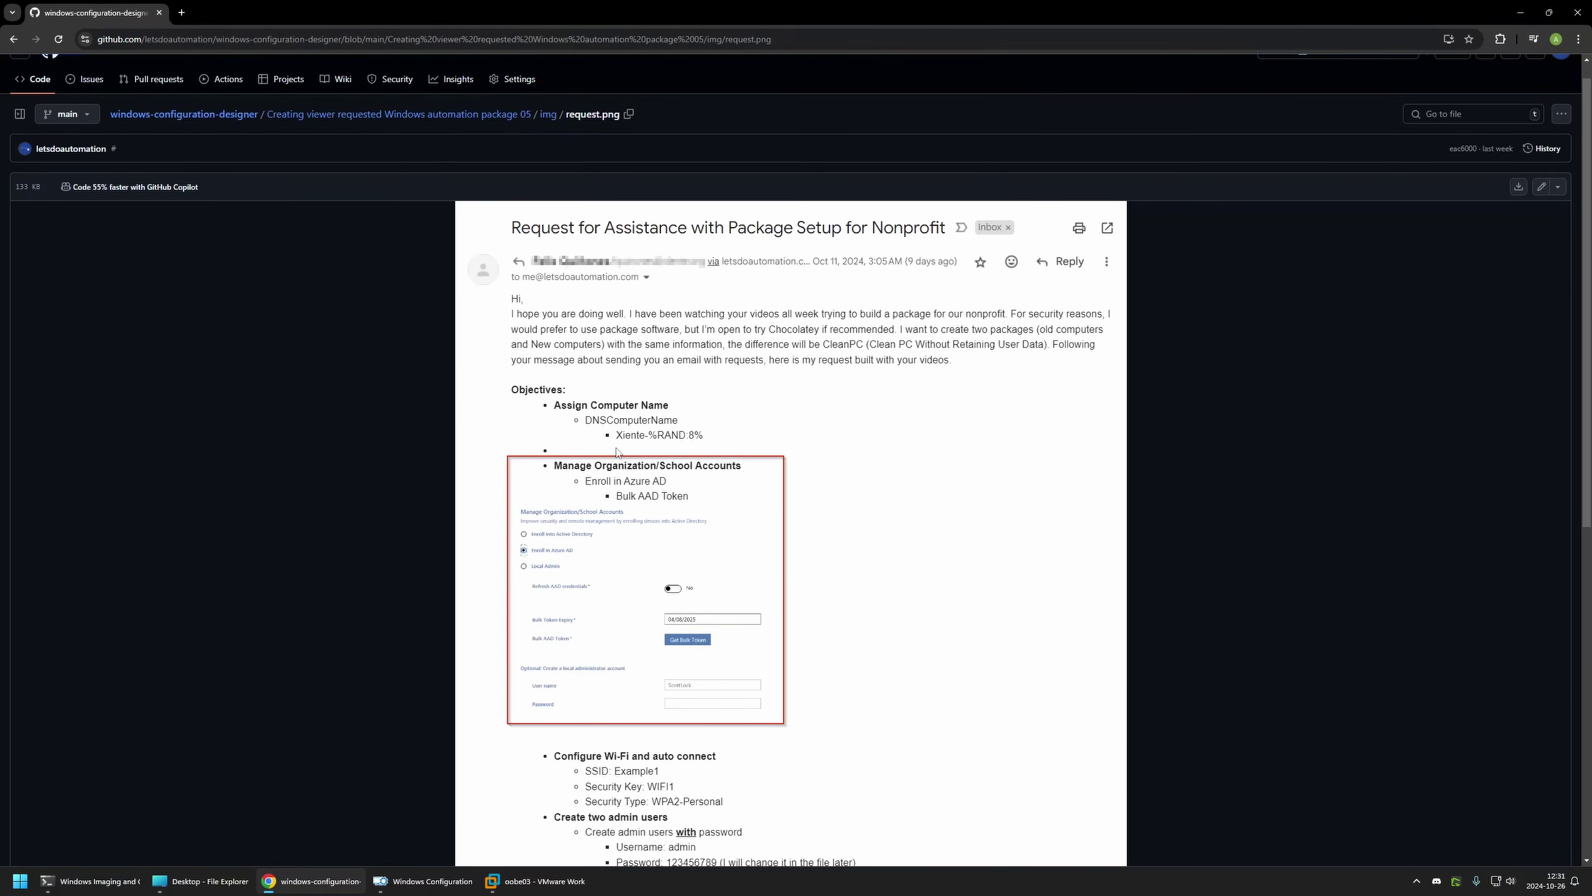
Run hostname in a VM Command Prompt to confirm Xiente-41118803, then review the checklist
{"action": "left_click", "coordinate": [564, 873]}
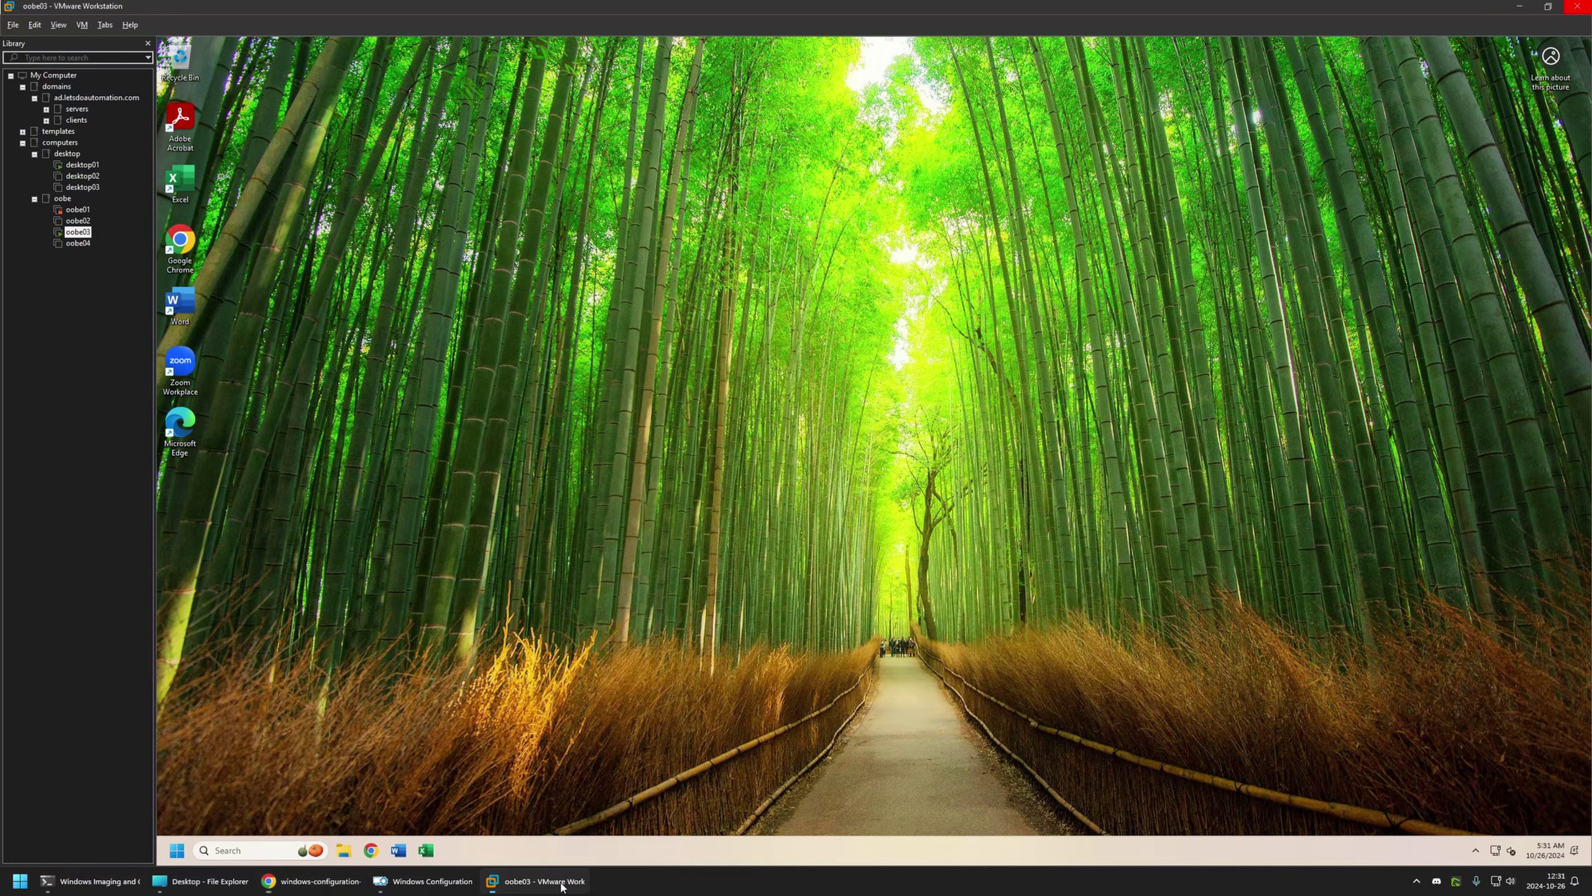
{"action": "left_click", "coordinate": [177, 850]}
{"action": "type", "text": "cmd"}
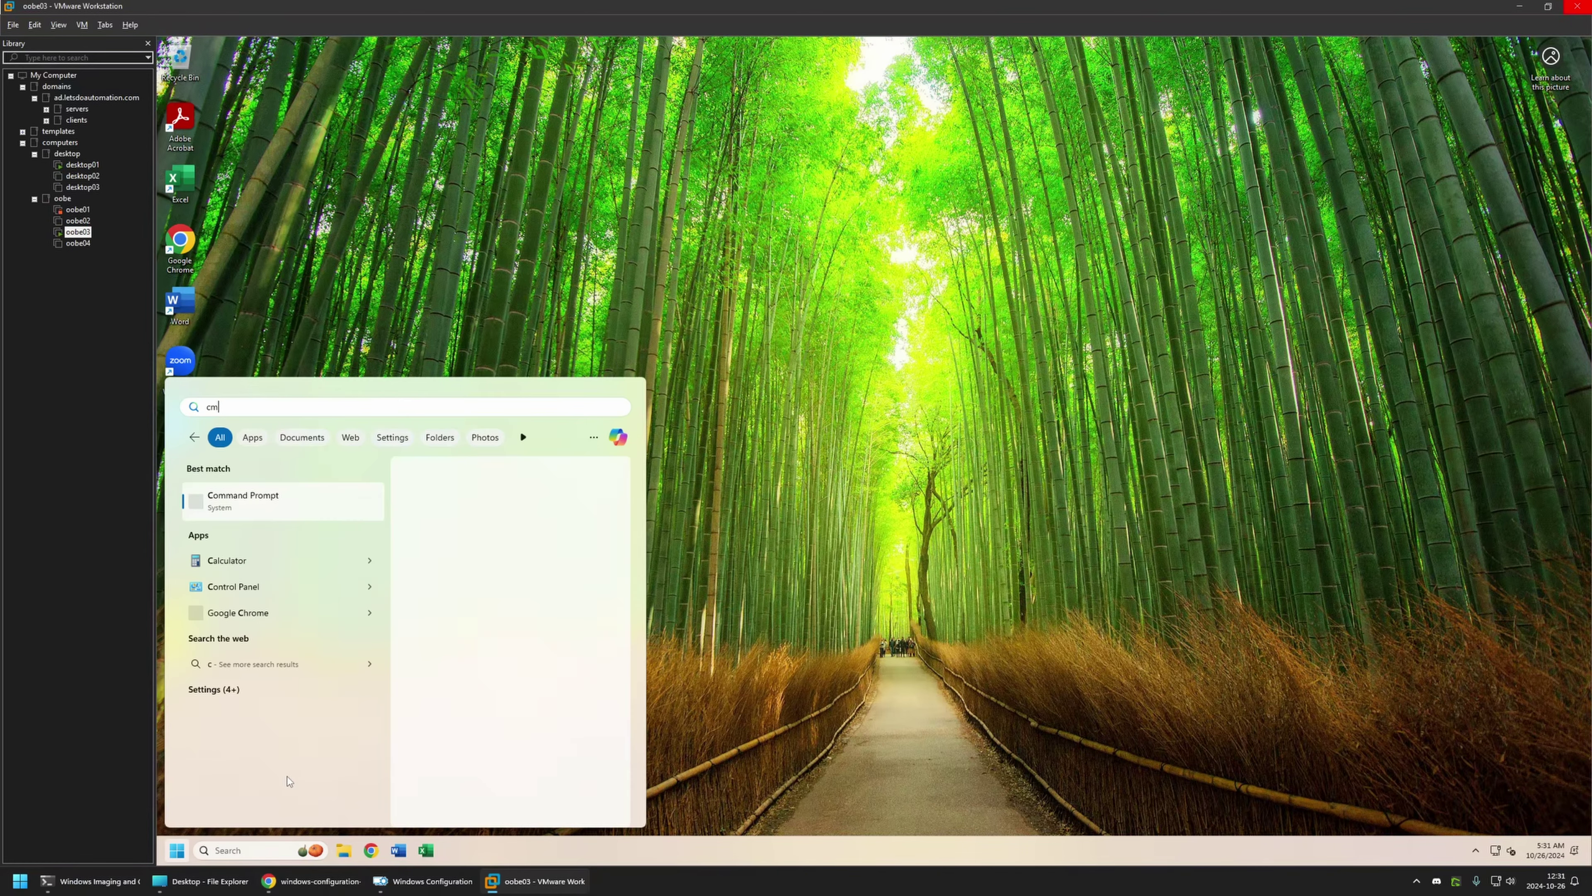
{"action": "key", "text": "Return"}
{"action": "type", "text": "hostname"}
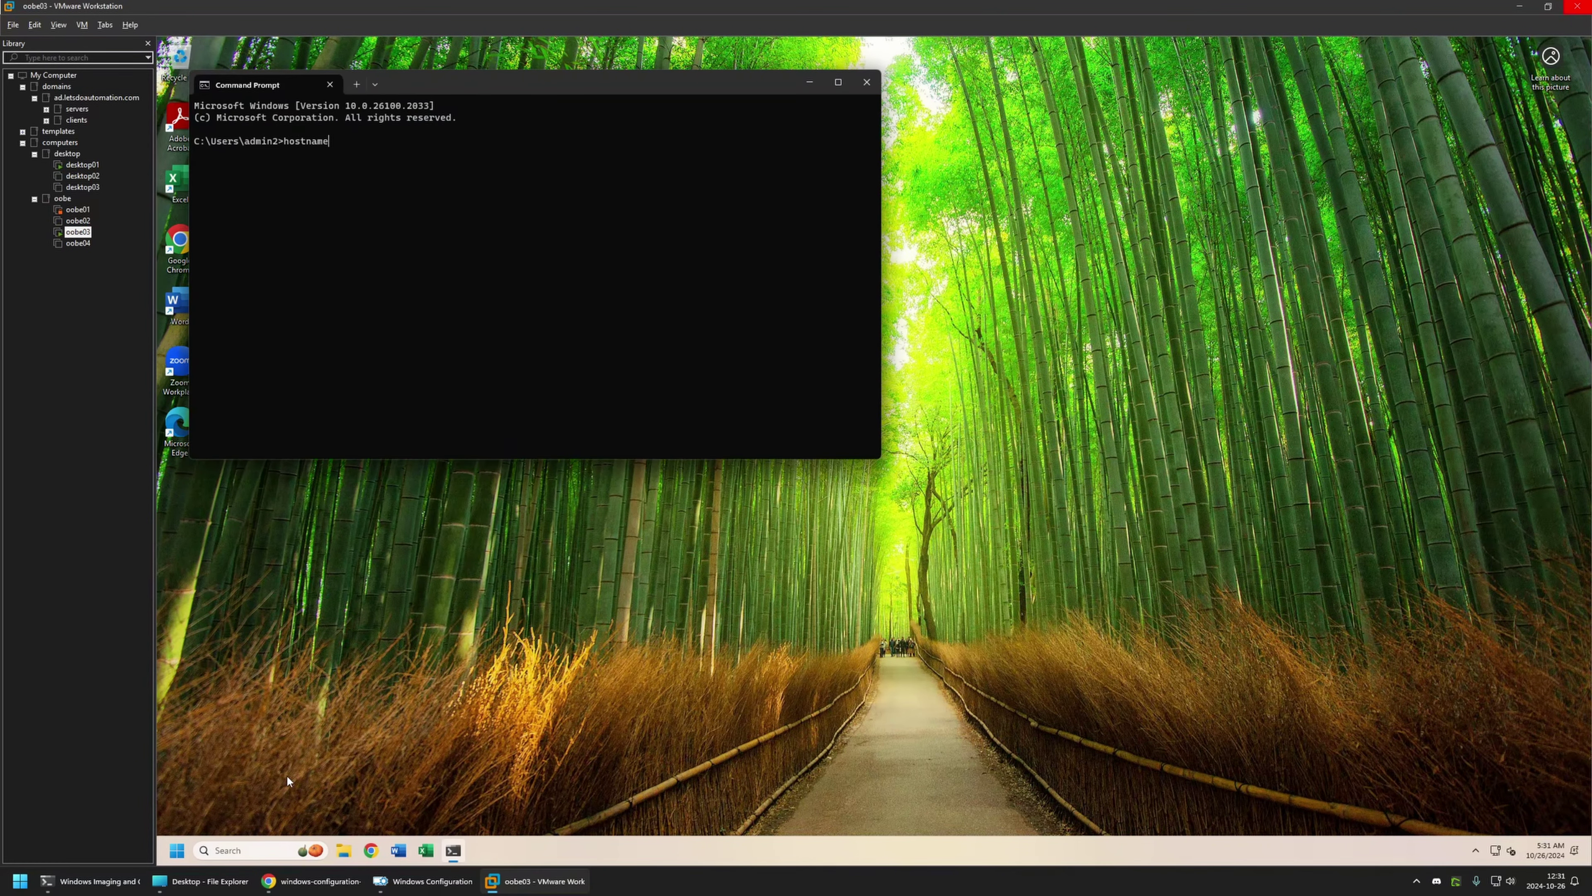
{"action": "key", "text": "Return"}
{"action": "left_click_drag", "start_coordinate": [429, 74], "coordinate": [672, 207]}
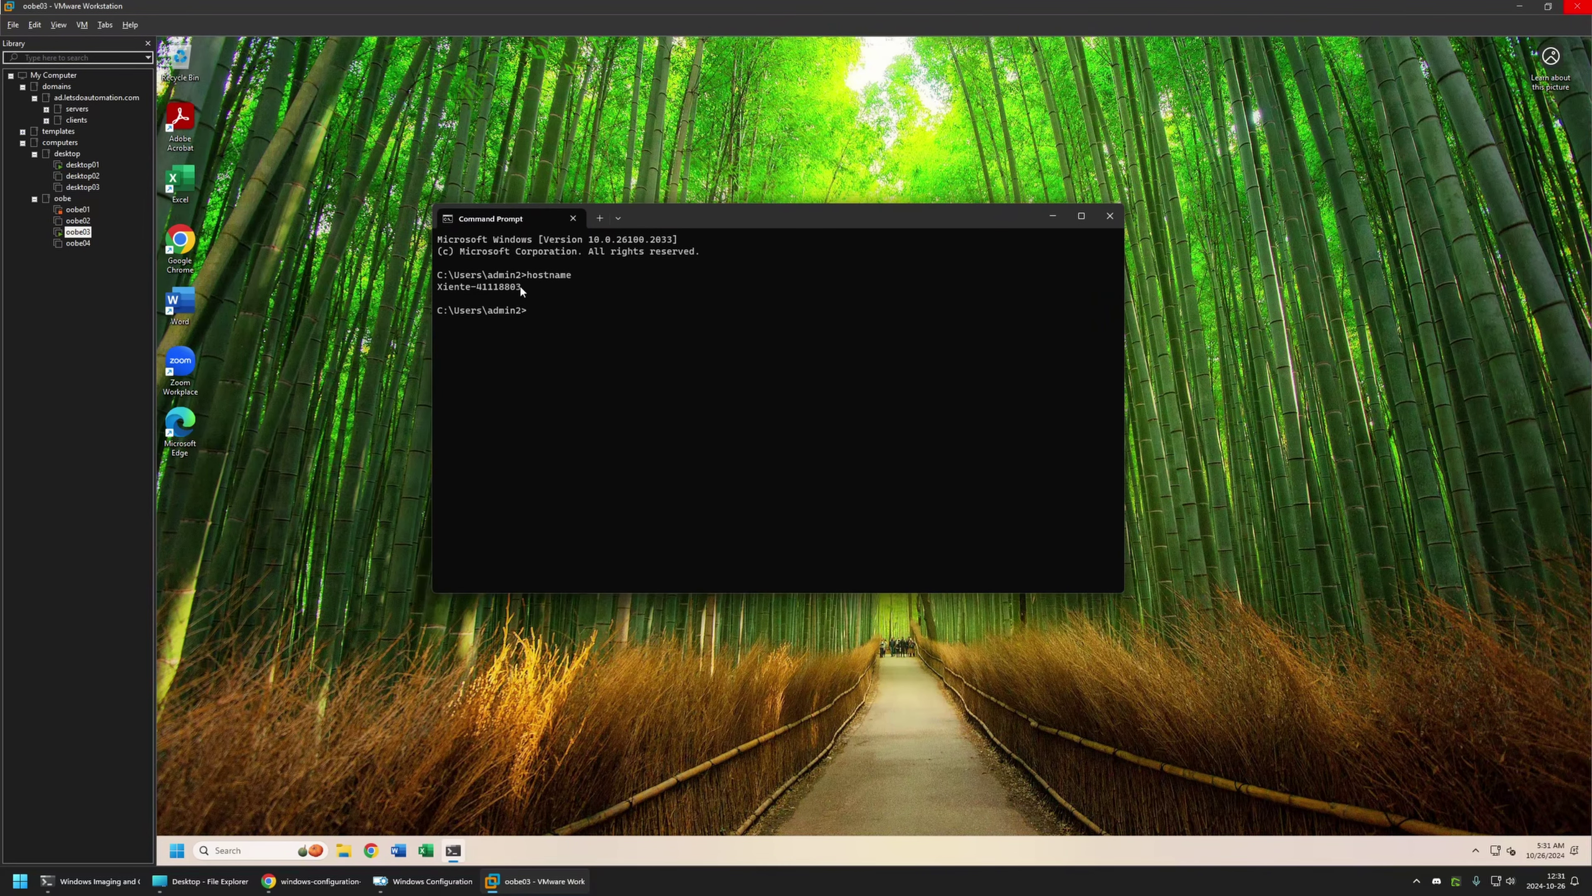
{"action": "left_click", "coordinate": [311, 881]}
{"action": "scroll", "coordinate": [493, 540], "scroll_direction": "down", "scroll_amount": 4}
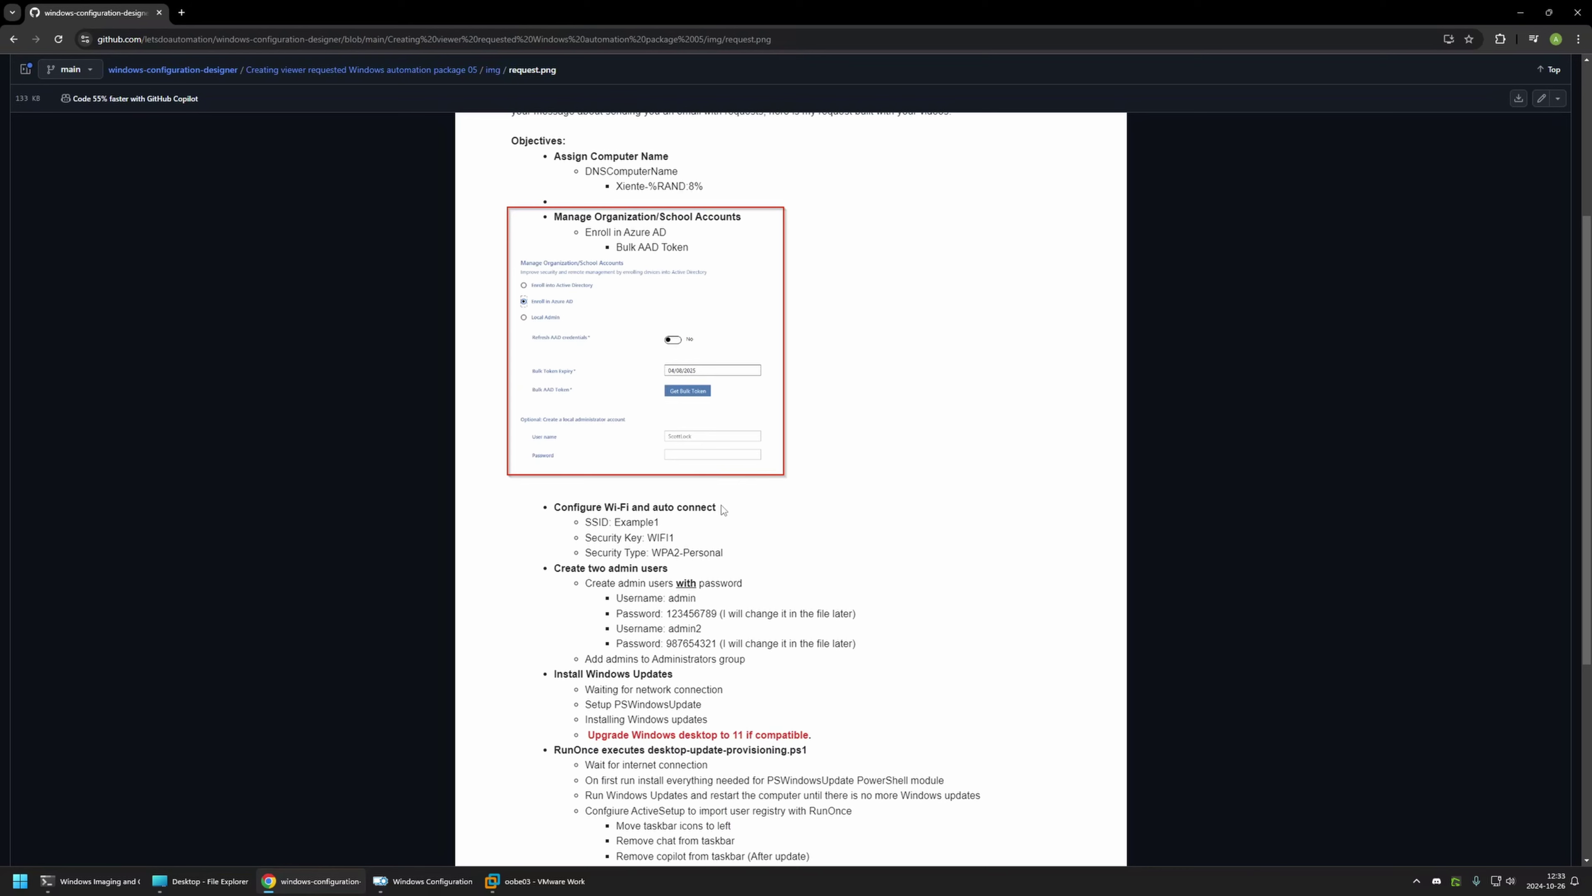
Connect the VM to the letsdoautomation Wi-Fi network and check the package build results
{"action": "left_click", "coordinate": [535, 881]}
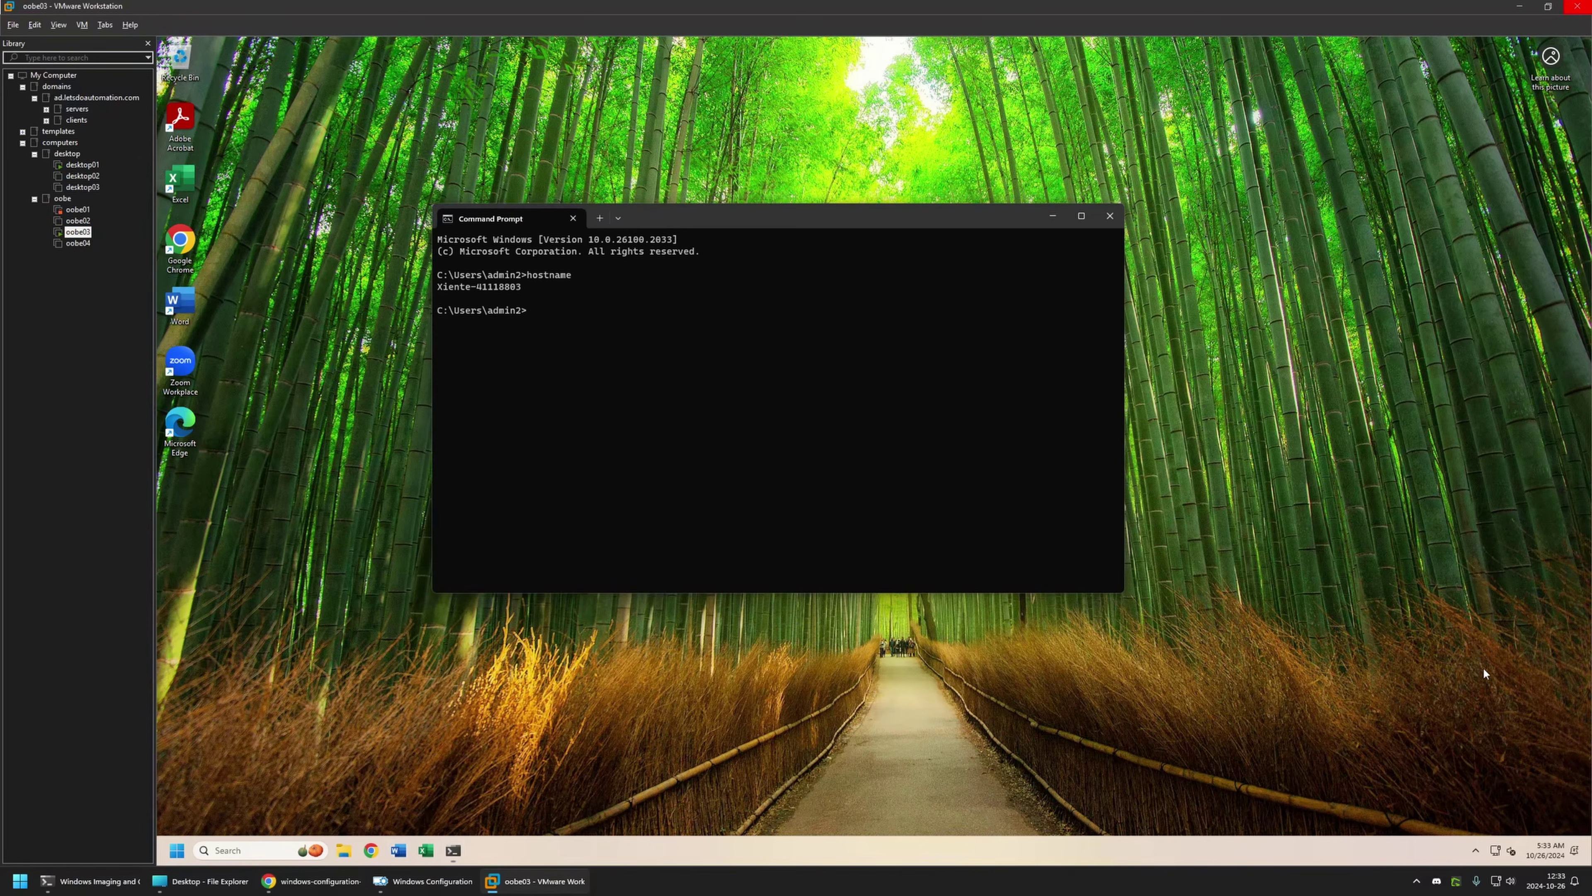
{"action": "left_click", "coordinate": [1496, 851]}
{"action": "left_click", "coordinate": [1418, 652]}
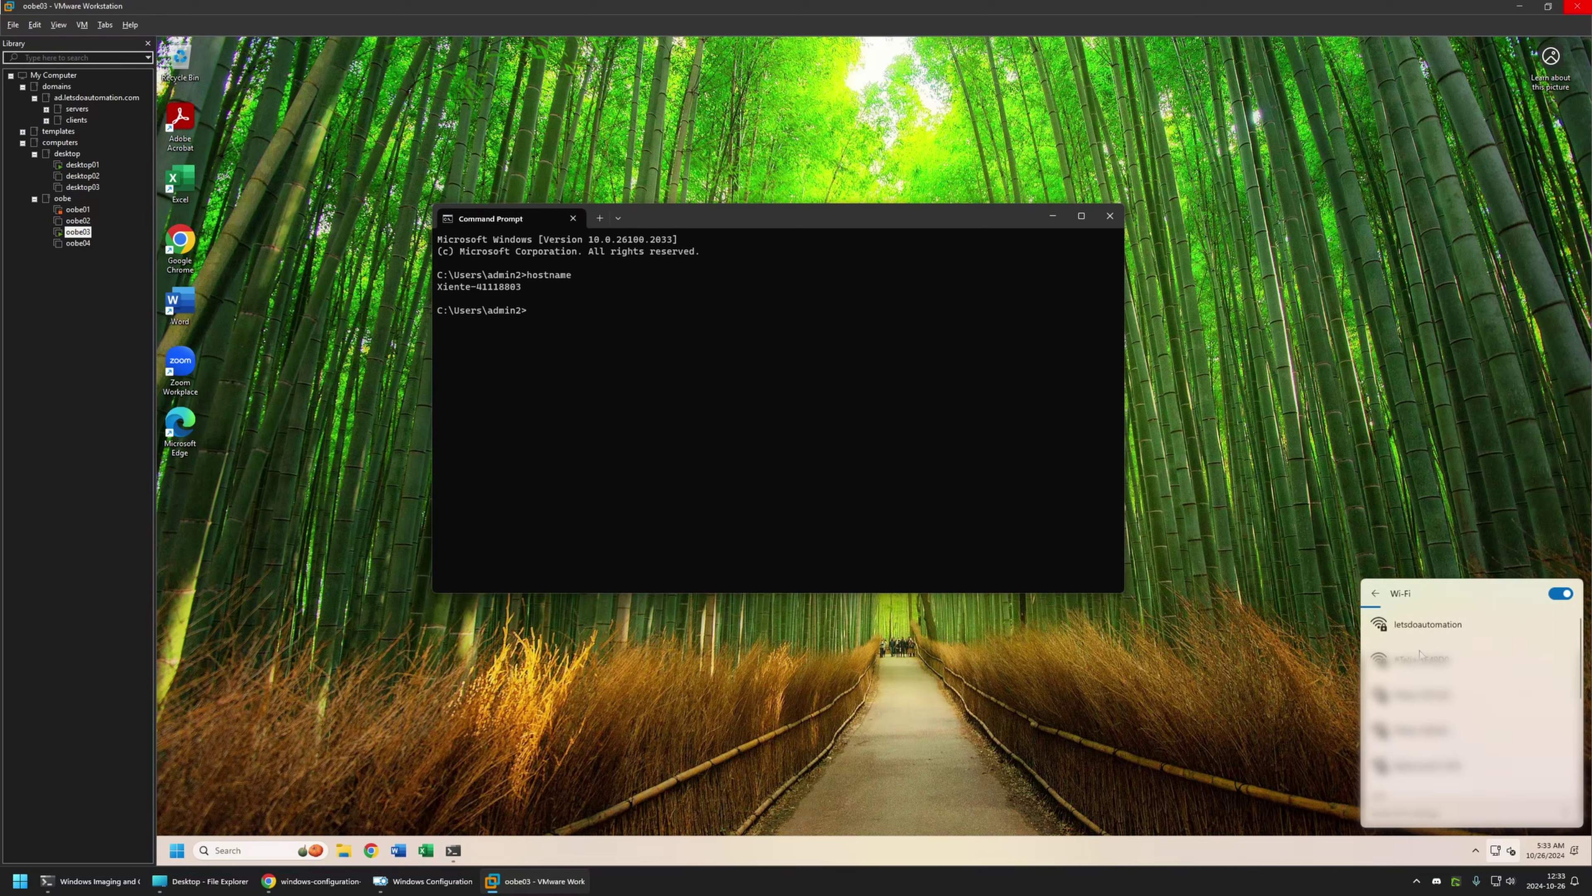
{"action": "left_click", "coordinate": [1459, 618]}
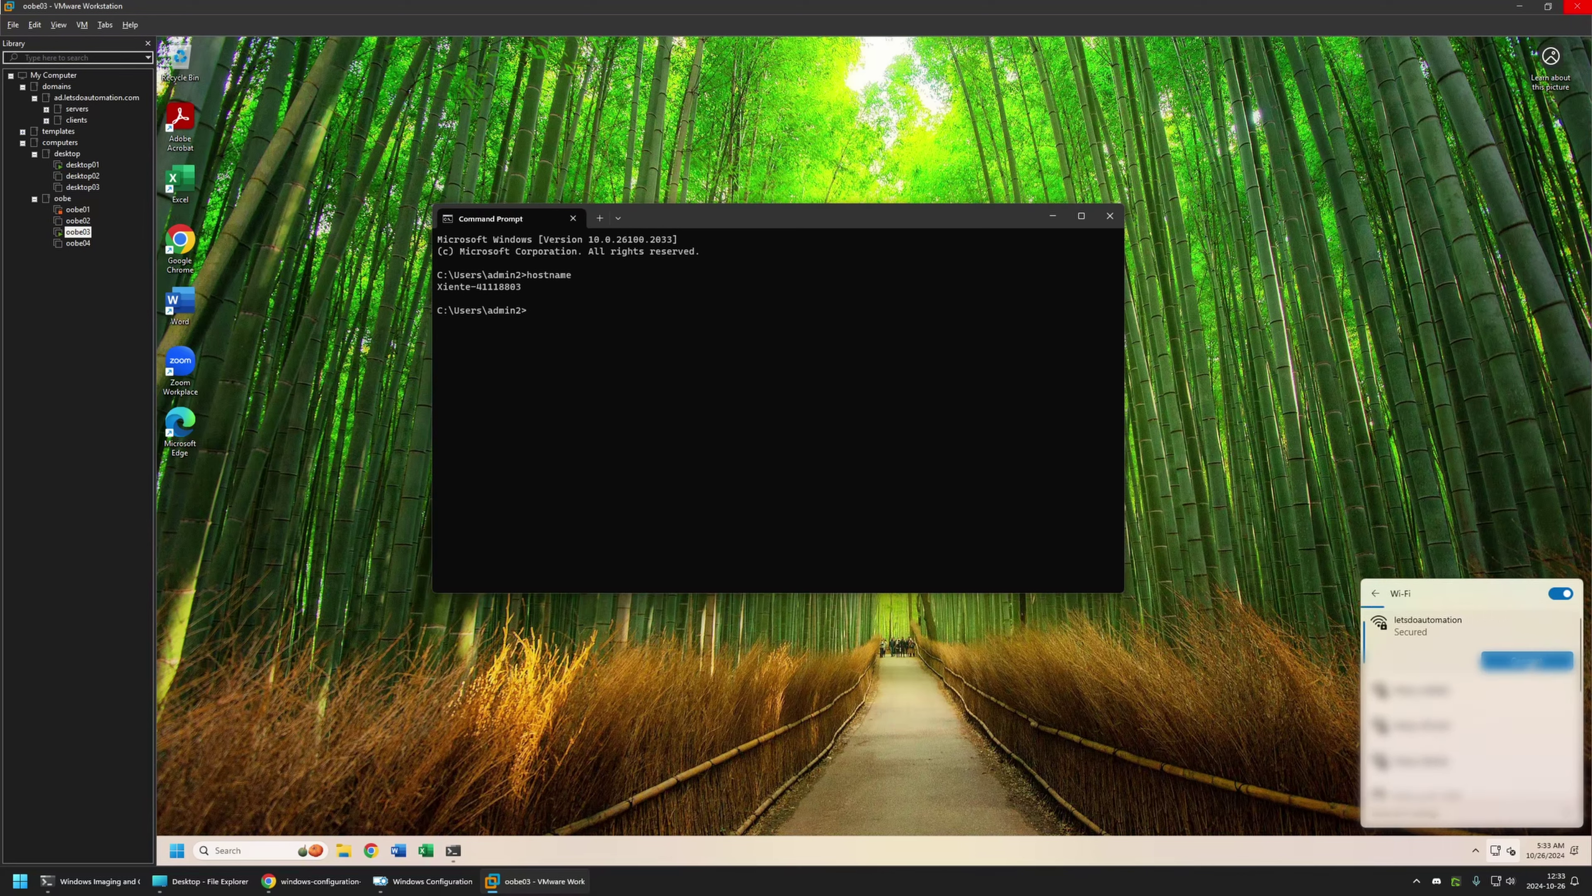
{"action": "left_click", "coordinate": [1527, 660]}
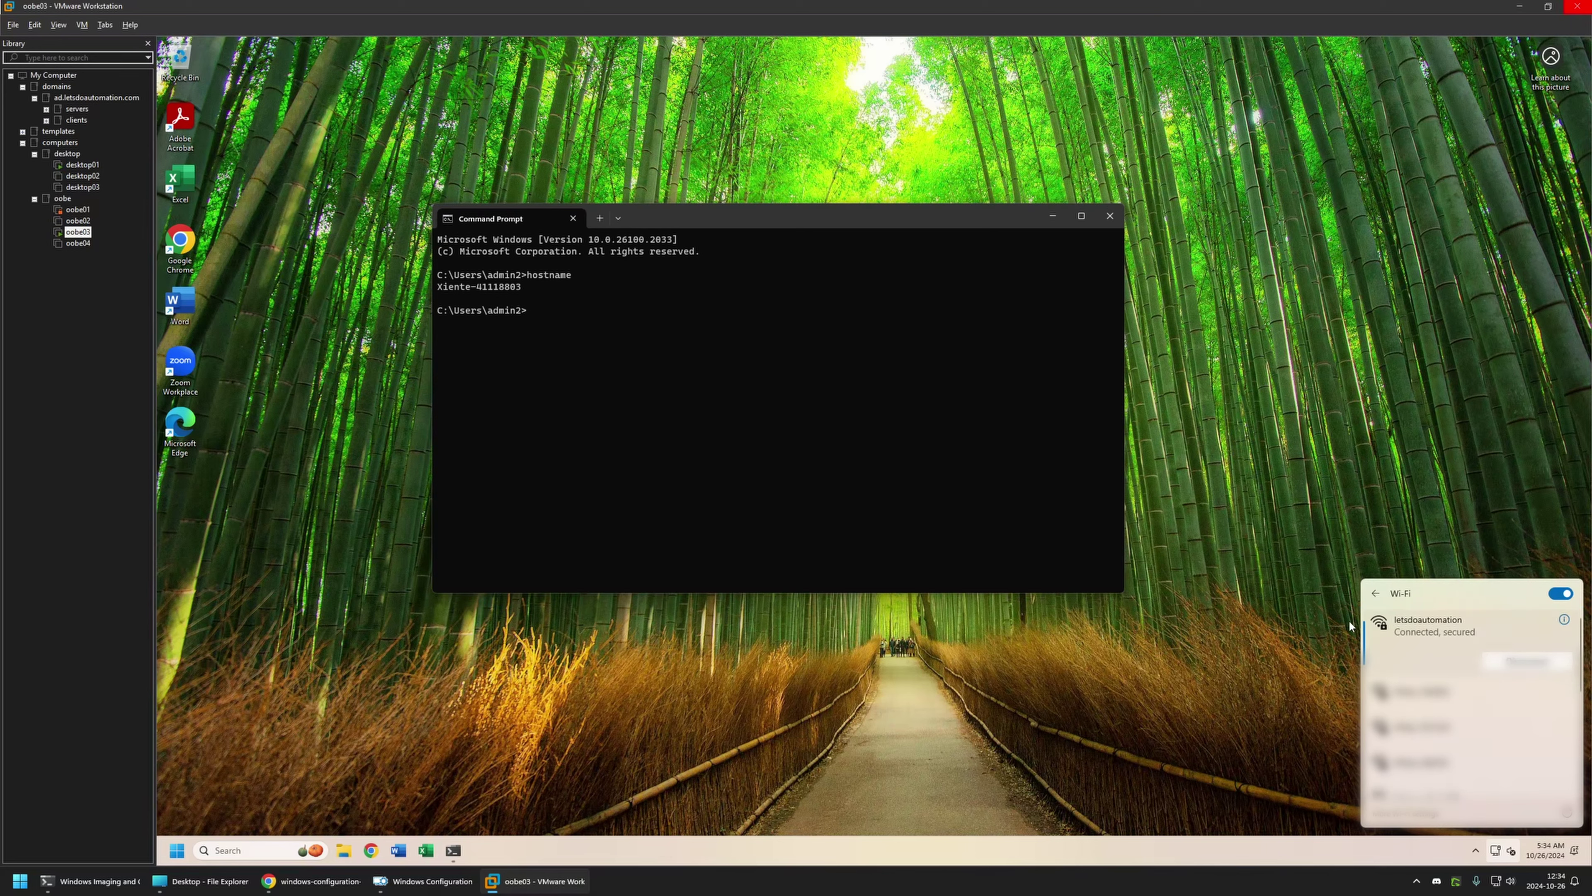
{"action": "left_click", "coordinate": [423, 881]}
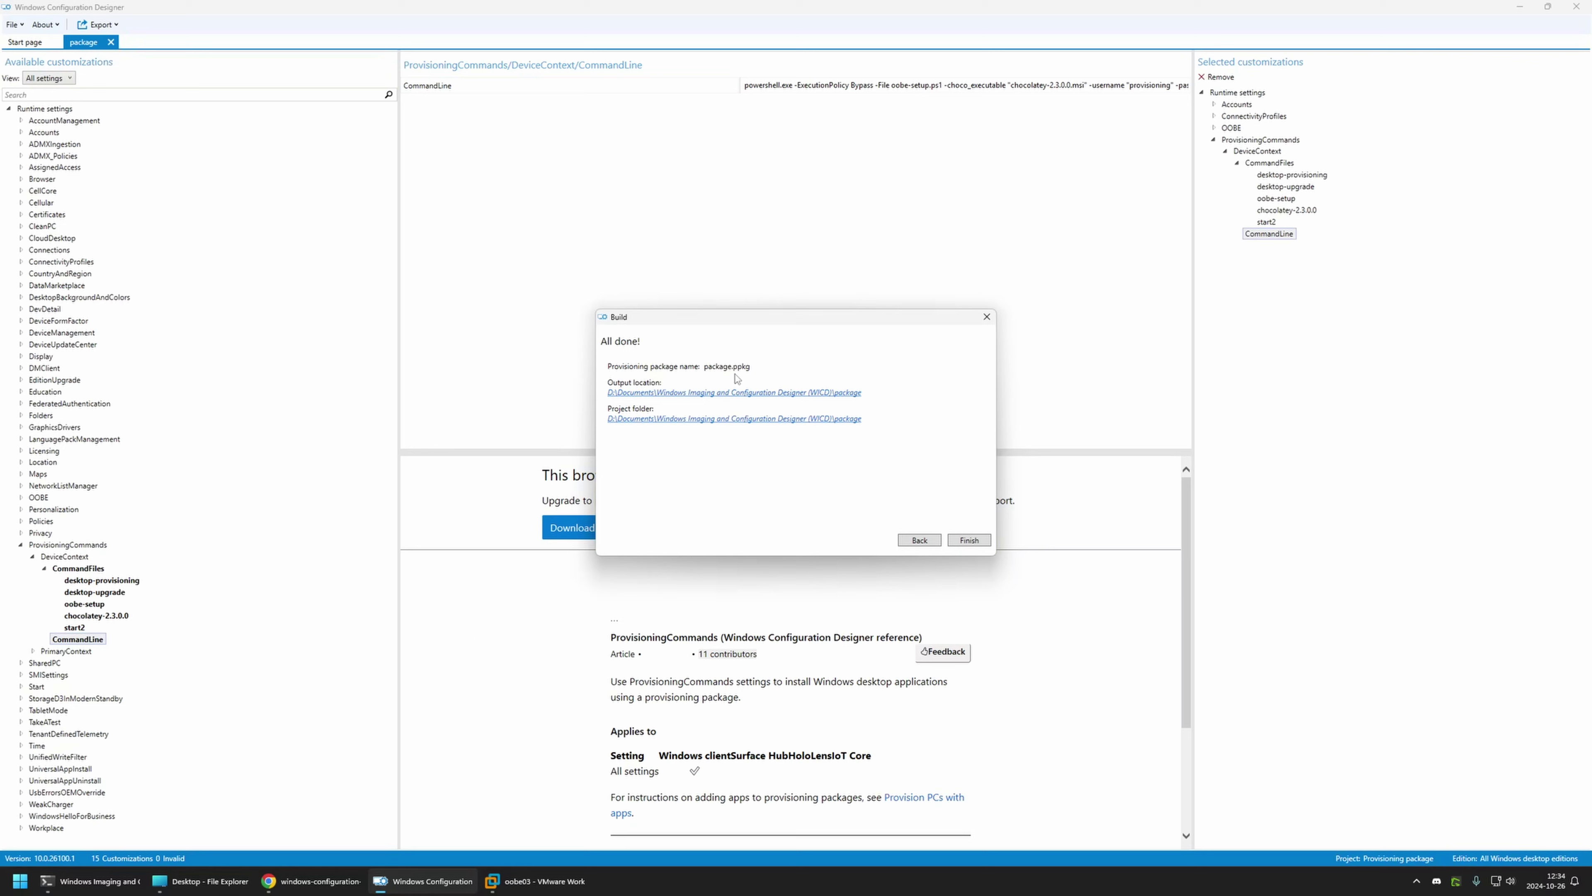
{"action": "left_click", "coordinate": [311, 881]}
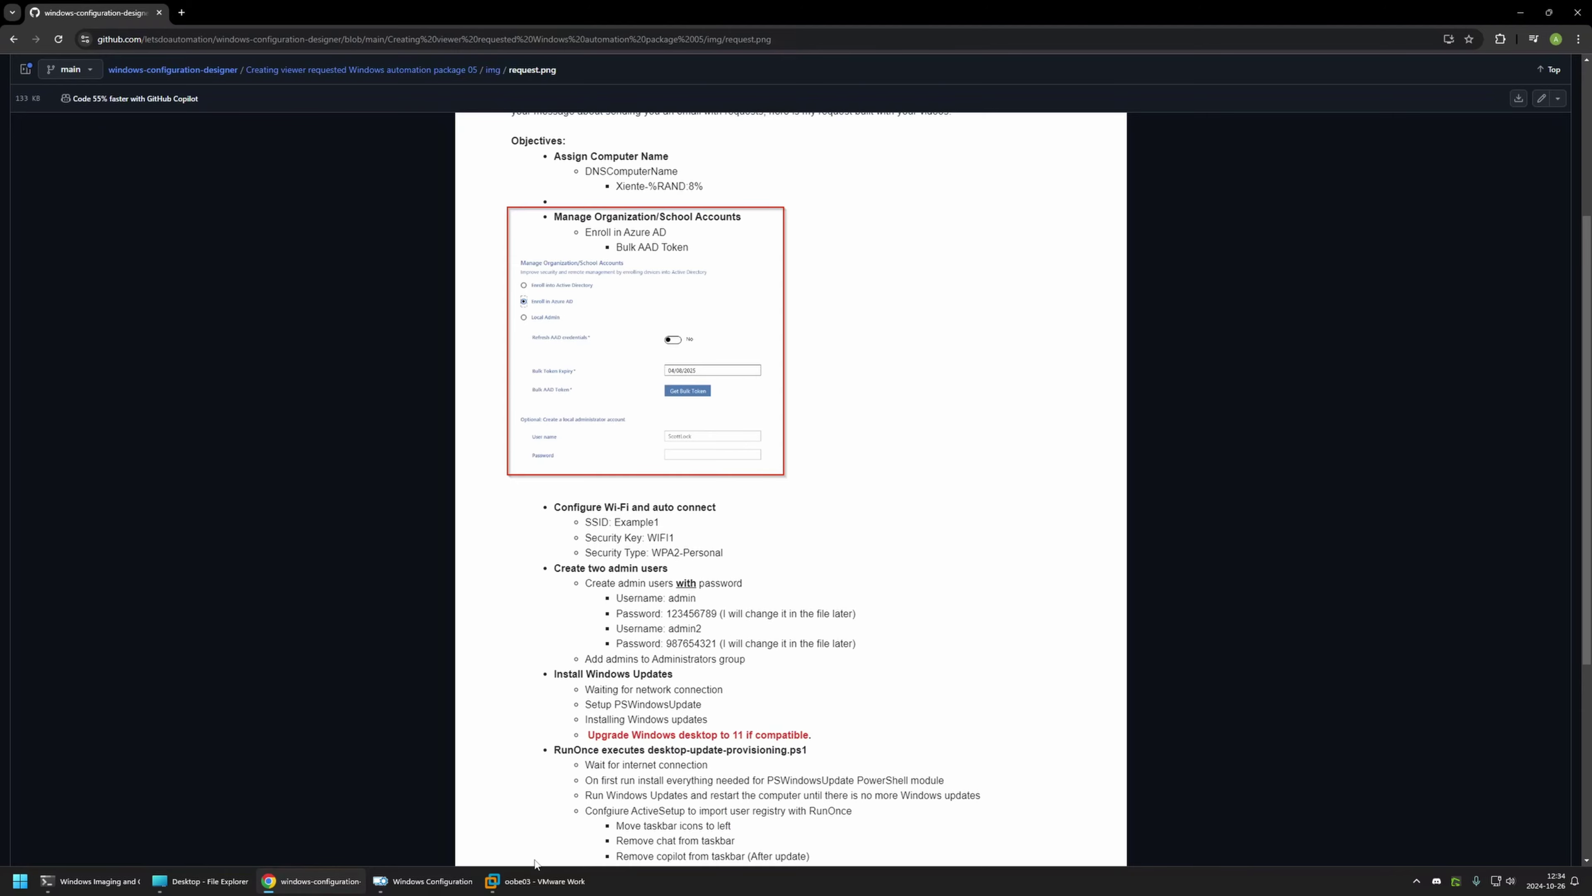
Run net user in the VM to confirm admin and admin2 exist, then review the checklist
{"action": "left_click", "coordinate": [552, 877]}
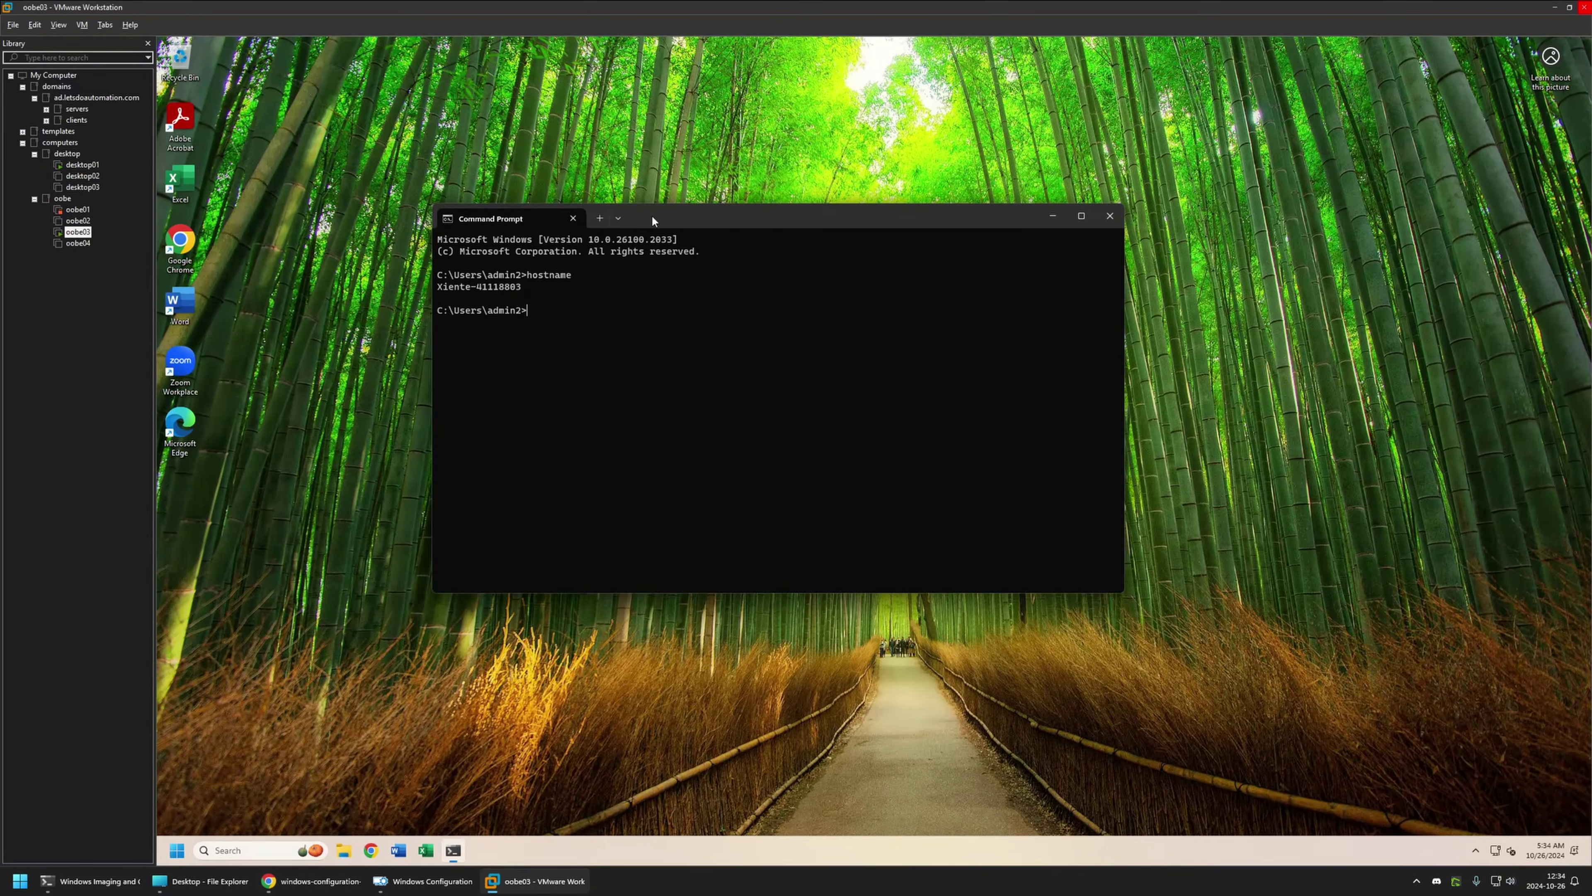
{"action": "type", "text": "net user"}
{"action": "key", "text": "Return"}
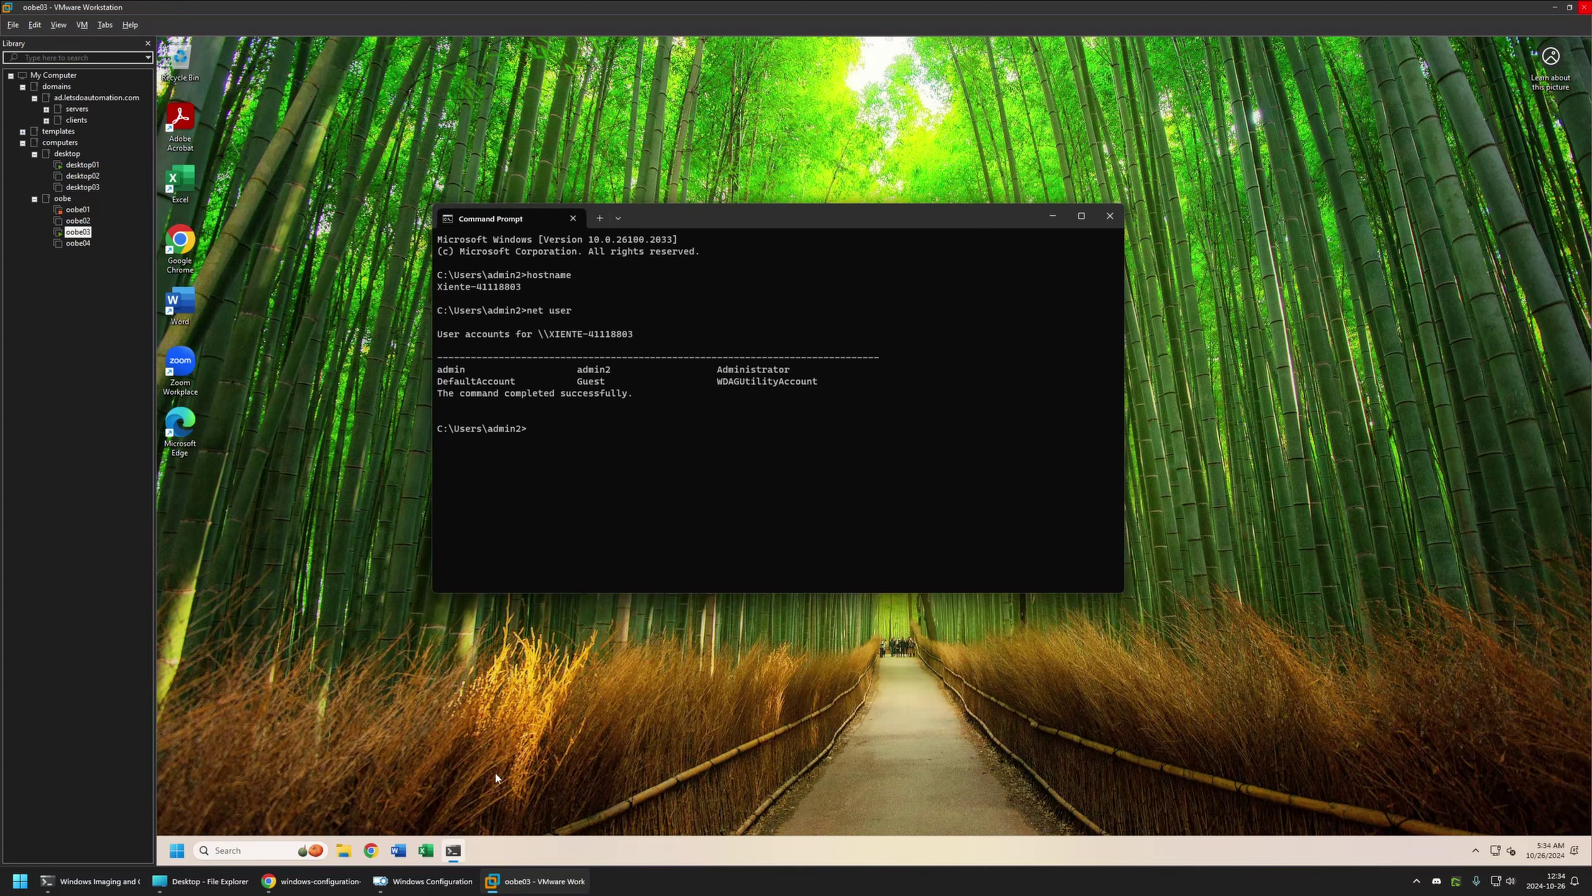
{"action": "left_click", "coordinate": [311, 881]}
{"action": "scroll", "coordinate": [493, 544], "scroll_direction": "down", "scroll_amount": 3}
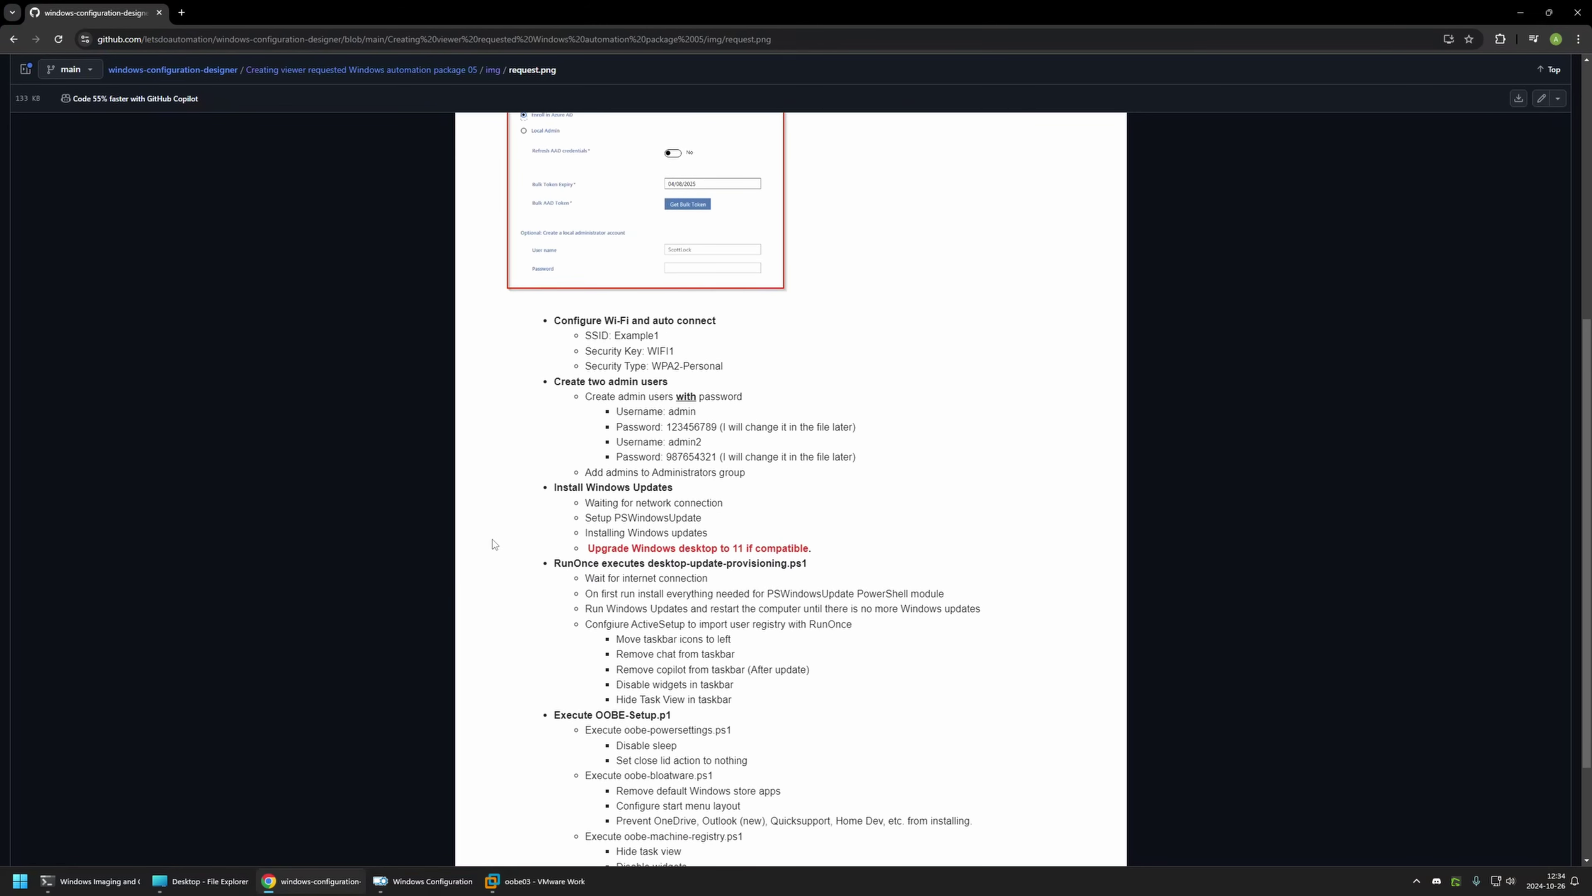
{"action": "scroll", "coordinate": [493, 545], "scroll_direction": "down", "scroll_amount": 1}
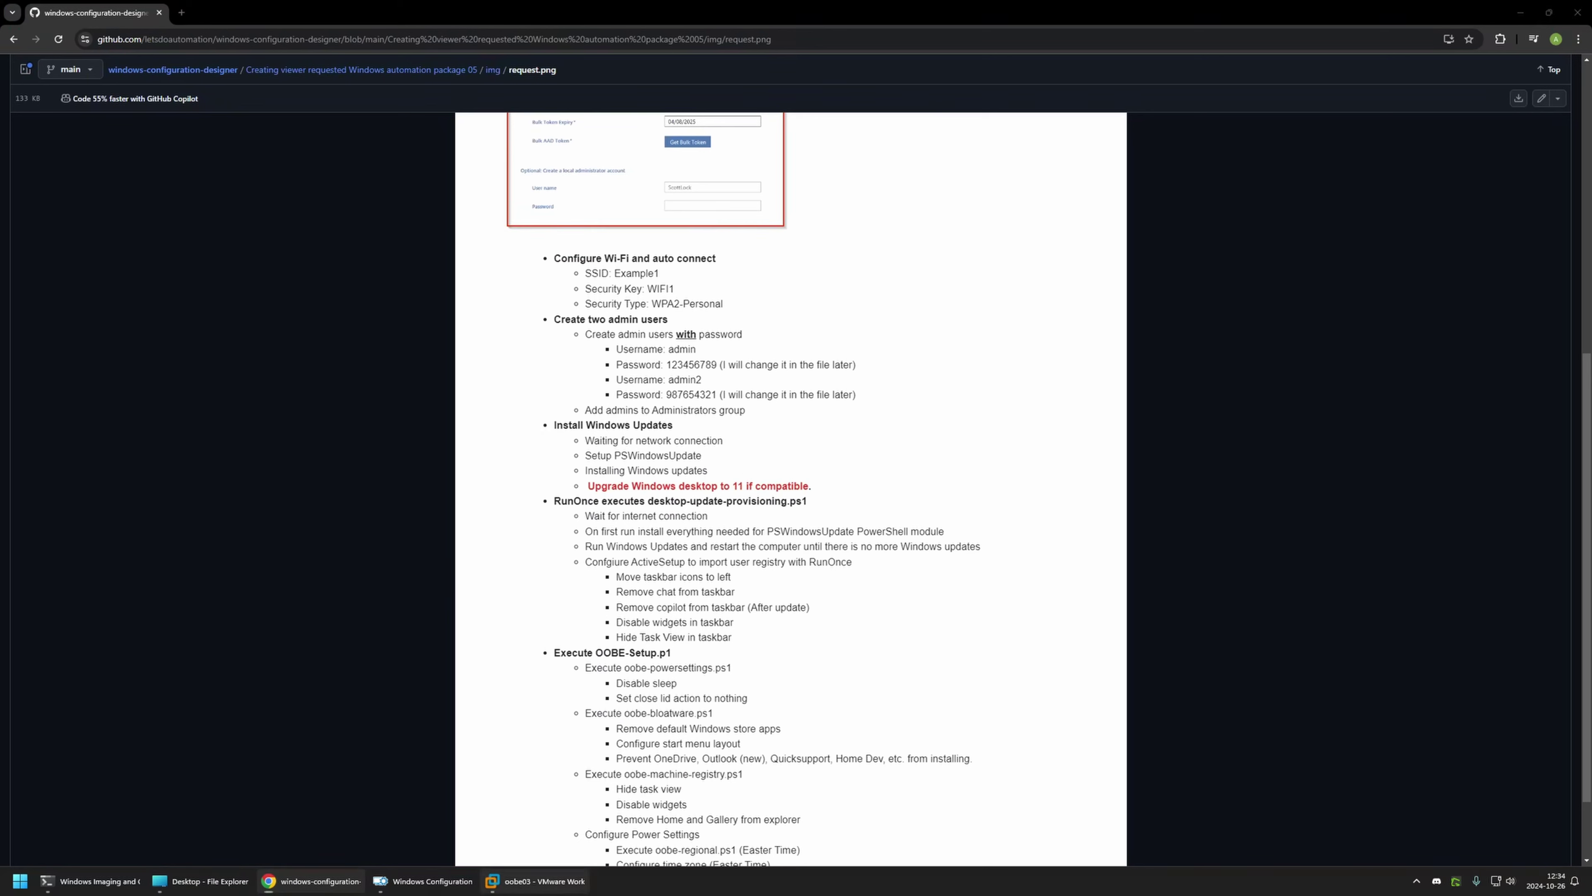
Scroll the request checklist to the home location, locale and region items, ending back on the VM
{"action": "left_click", "coordinate": [536, 881]}
{"action": "left_click", "coordinate": [176, 850]}
{"action": "key", "text": "Escape"}
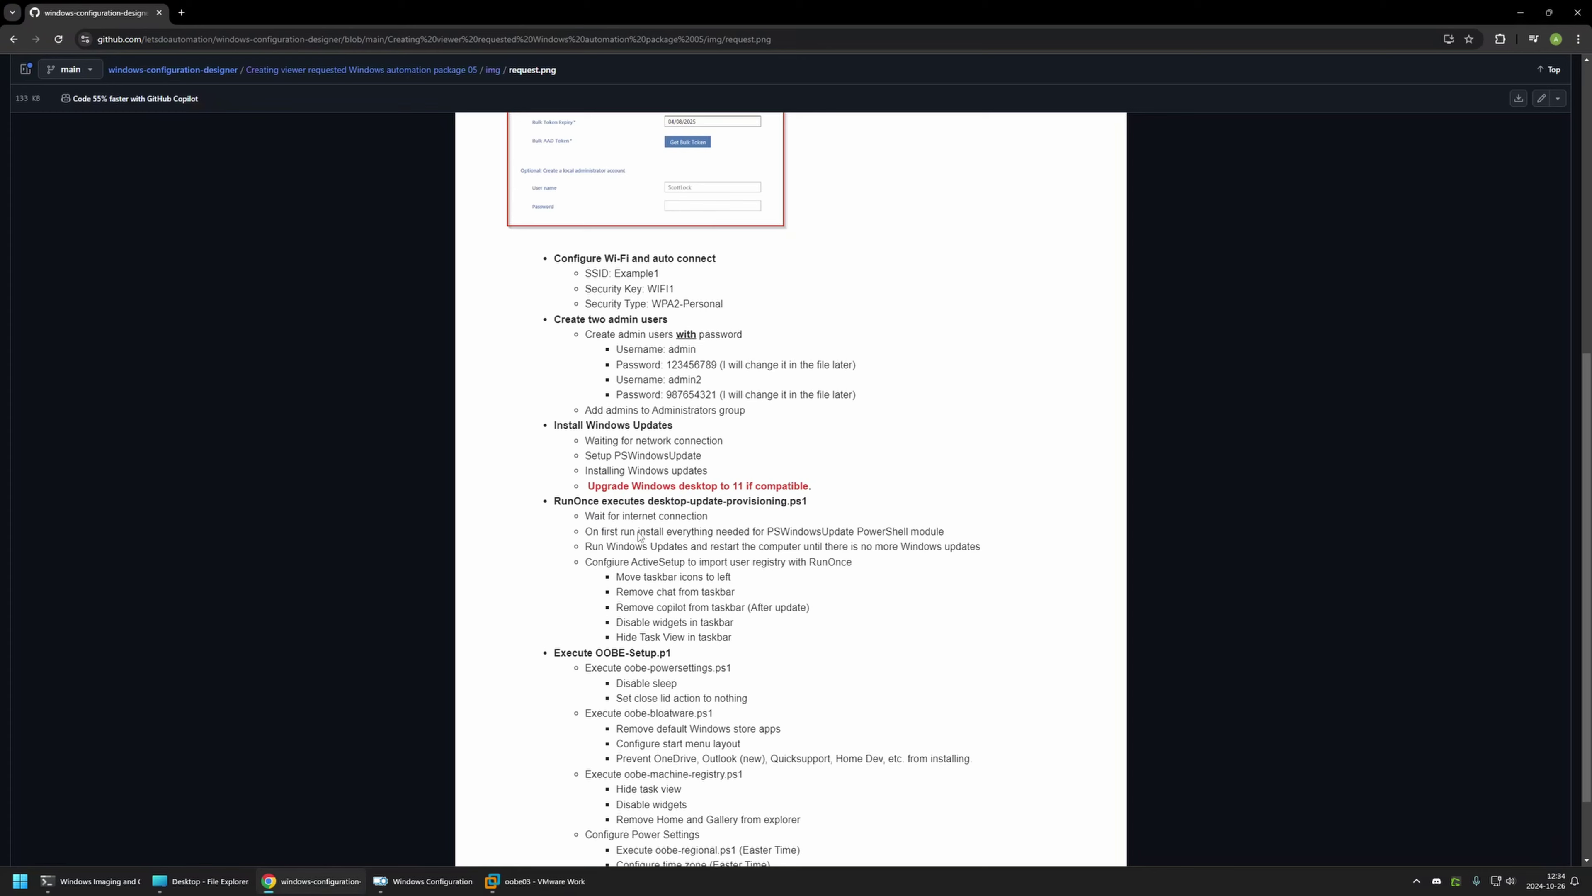
{"action": "scroll", "coordinate": [639, 534], "scroll_direction": "down", "scroll_amount": 2}
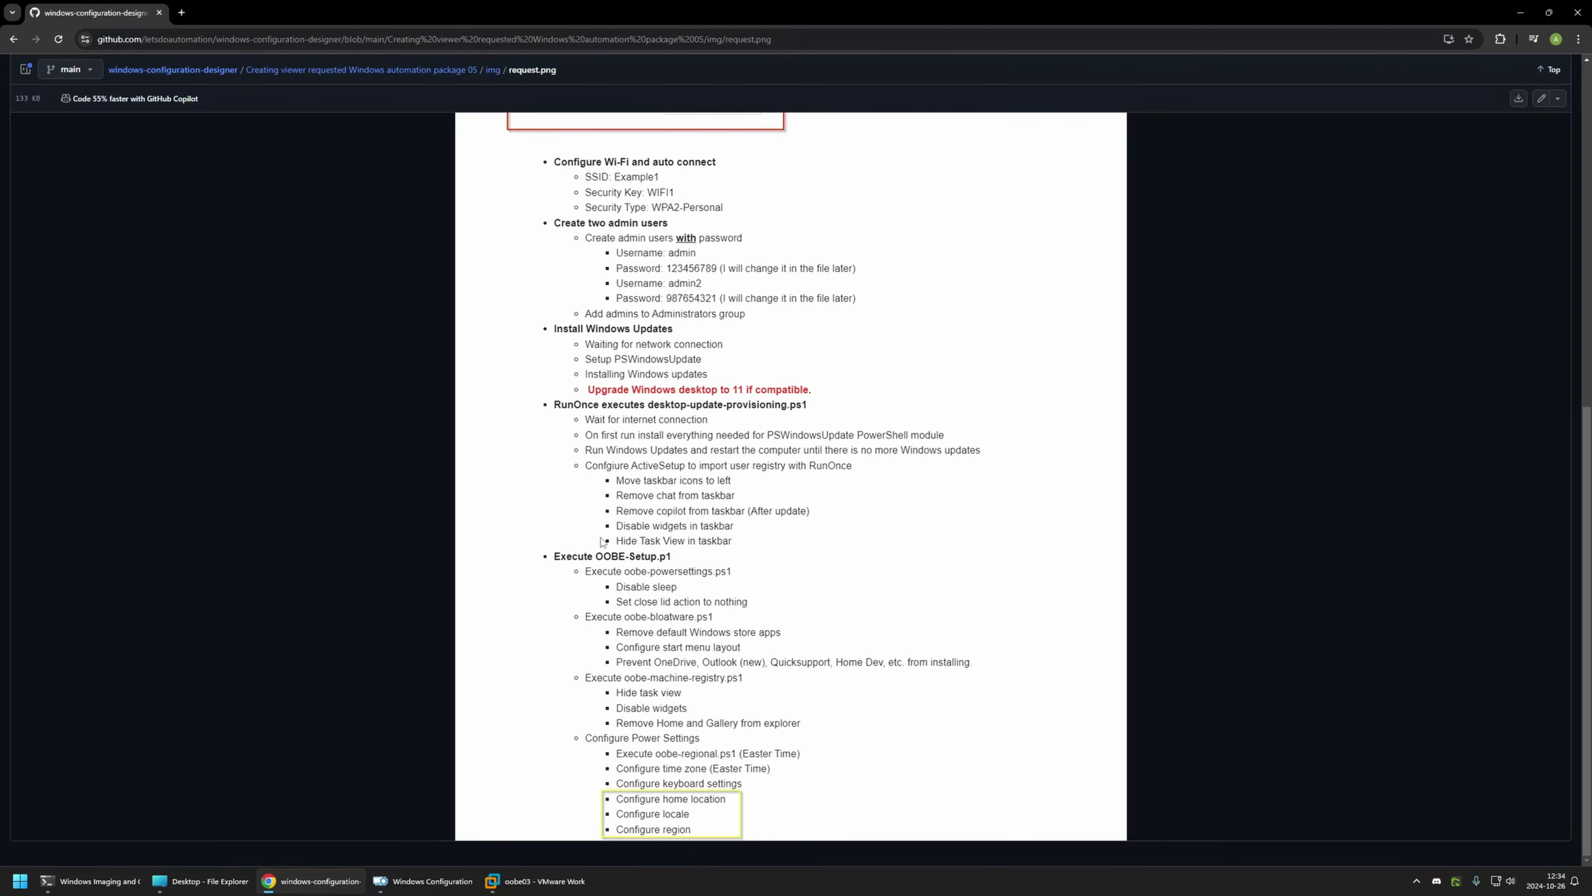
{"action": "left_click", "coordinate": [534, 881]}
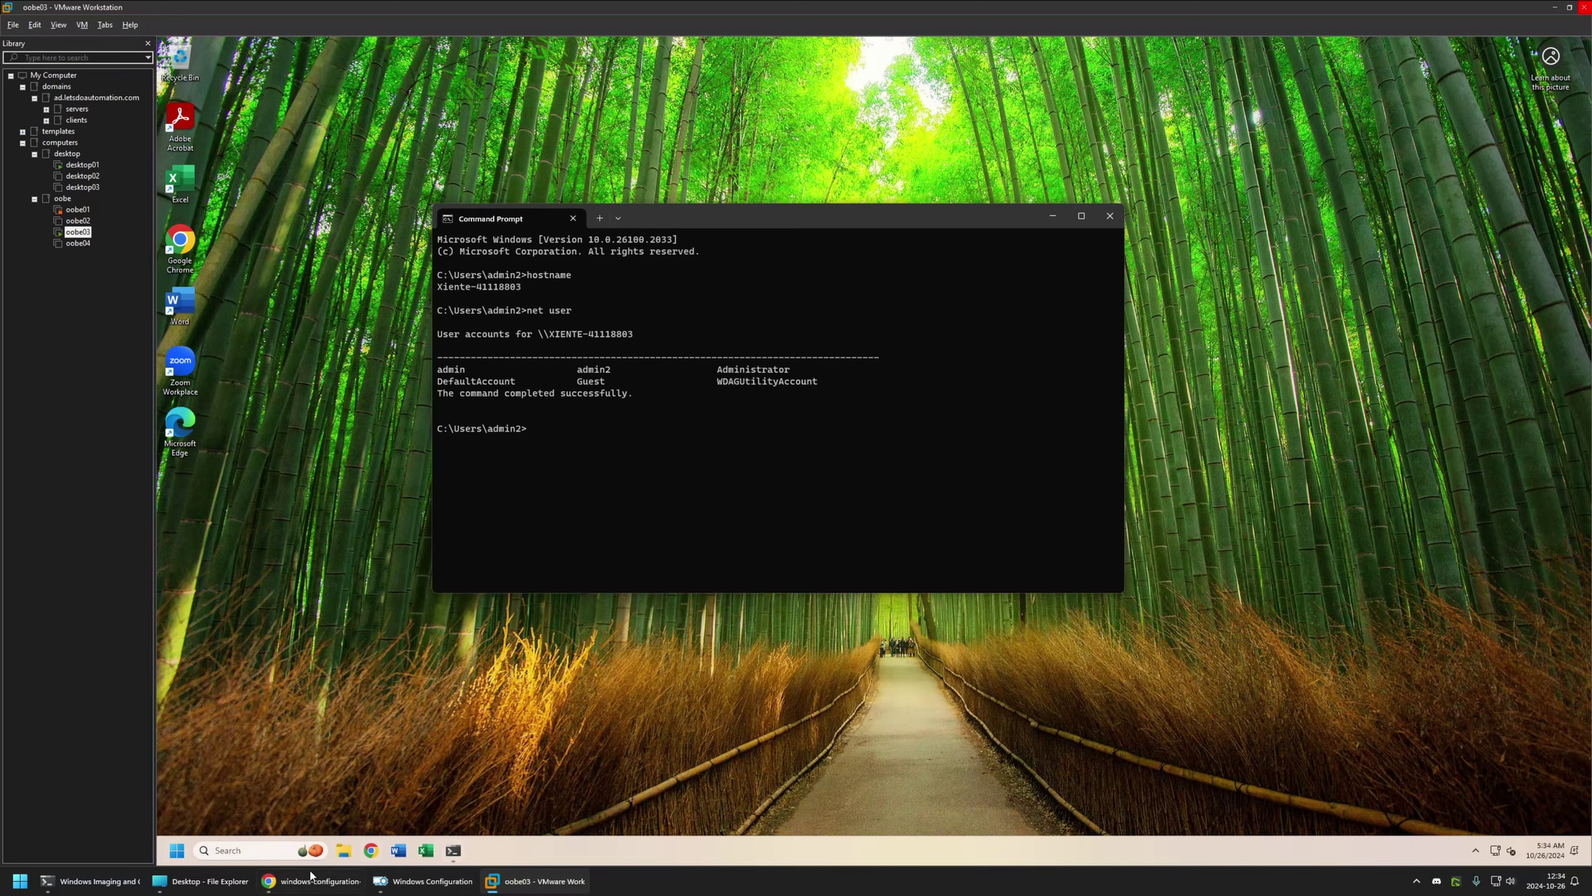
{"action": "left_click", "coordinate": [578, 872]}
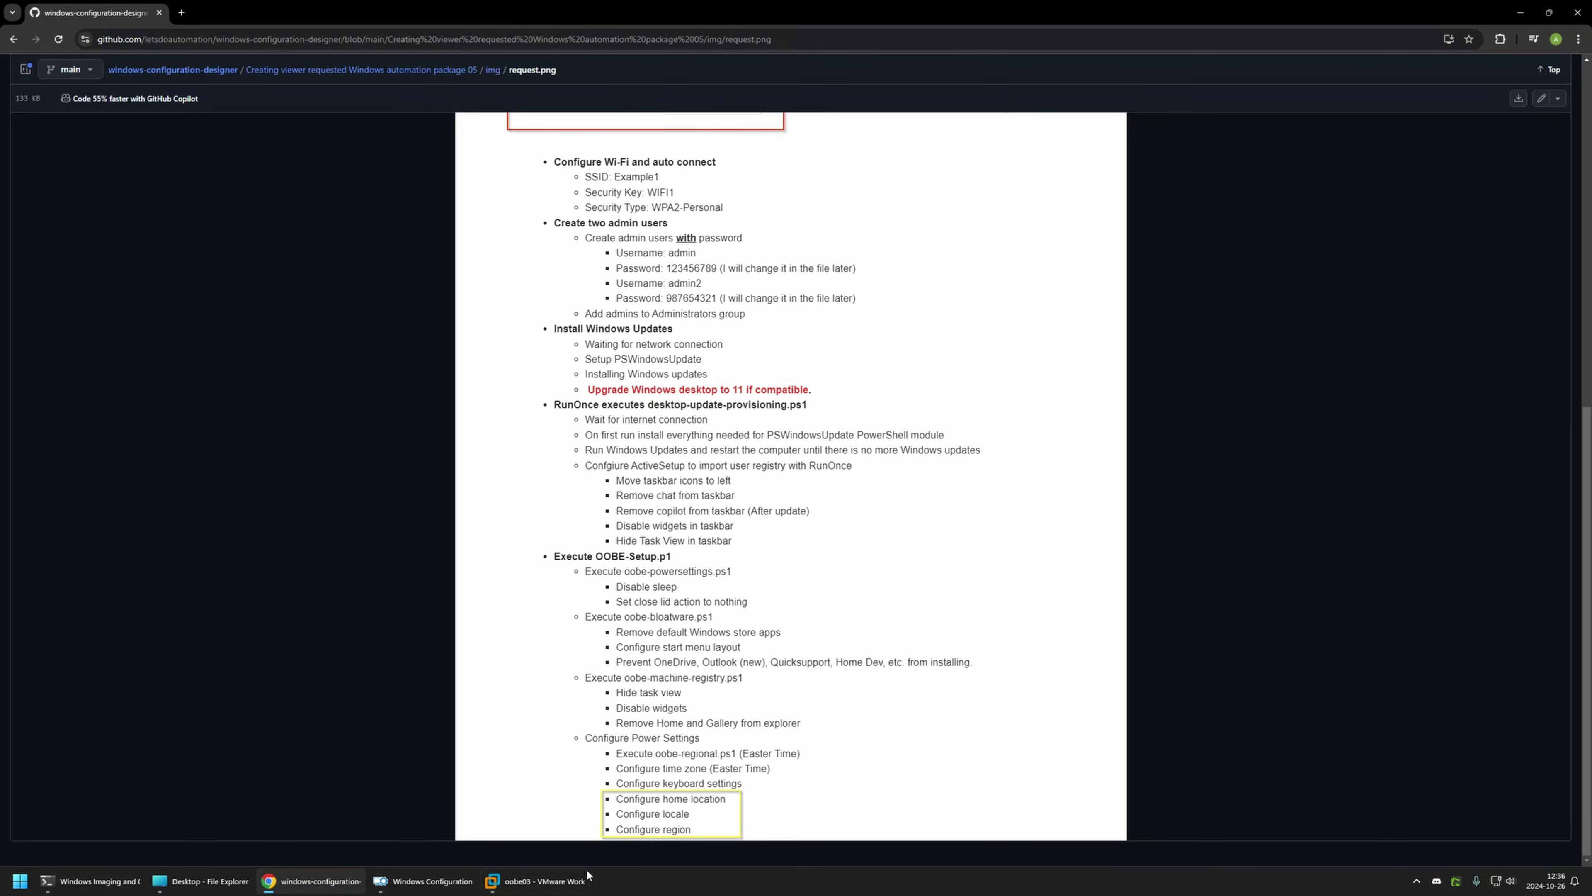
{"action": "left_click", "coordinate": [577, 880]}
Open the Balanced plan settings via Control Panel Power Options to confirm display and sleep are Never
{"action": "left_click", "coordinate": [177, 850]}
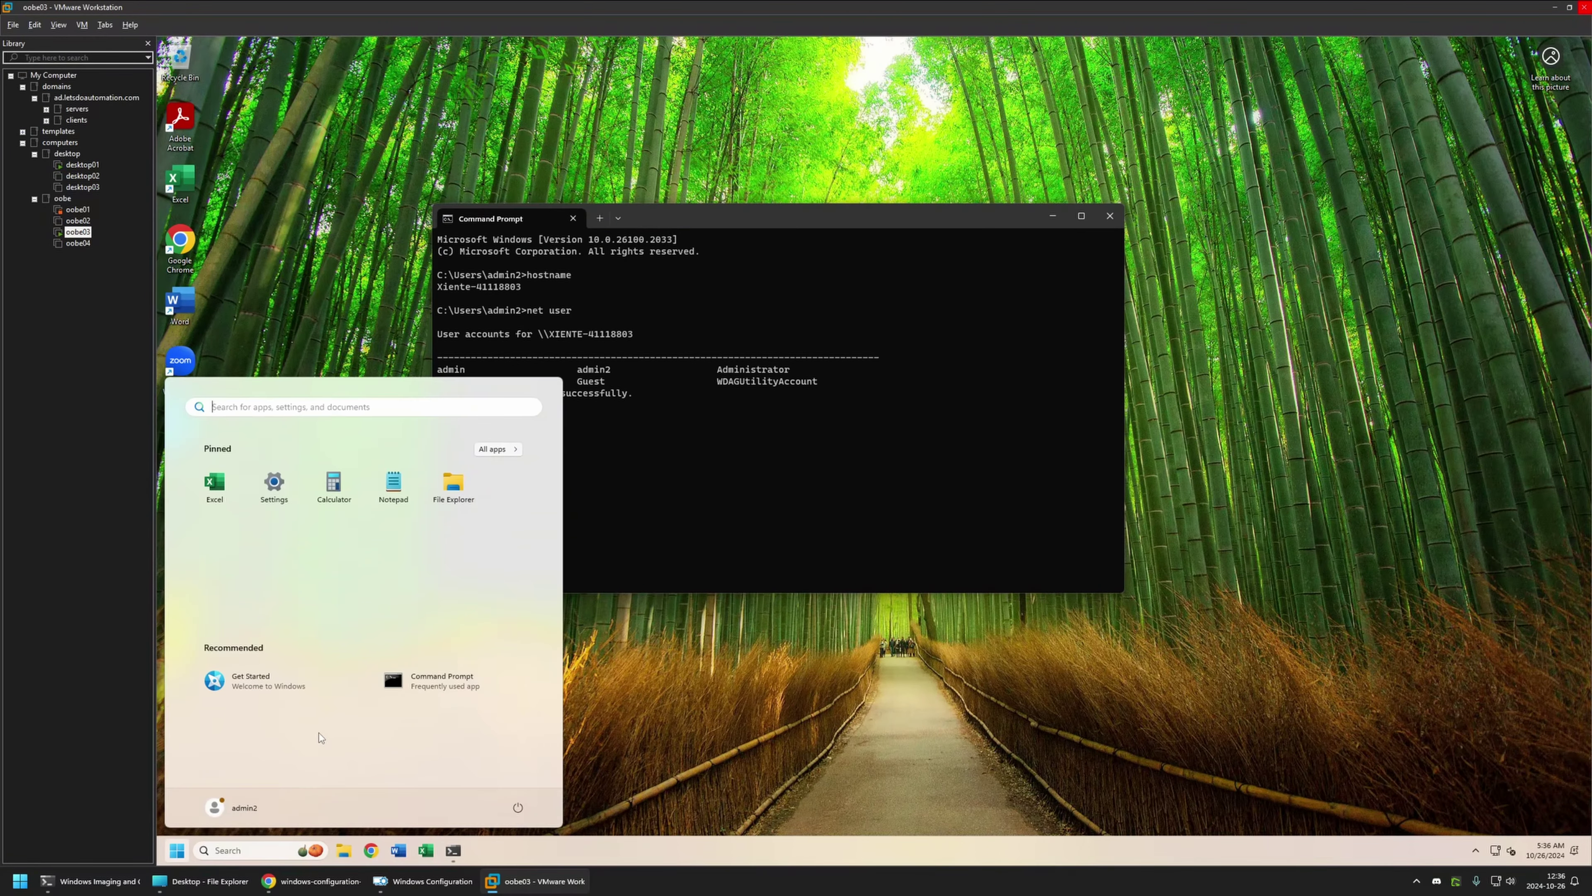
{"action": "type", "text": "con"}
{"action": "key", "text": "Return"}
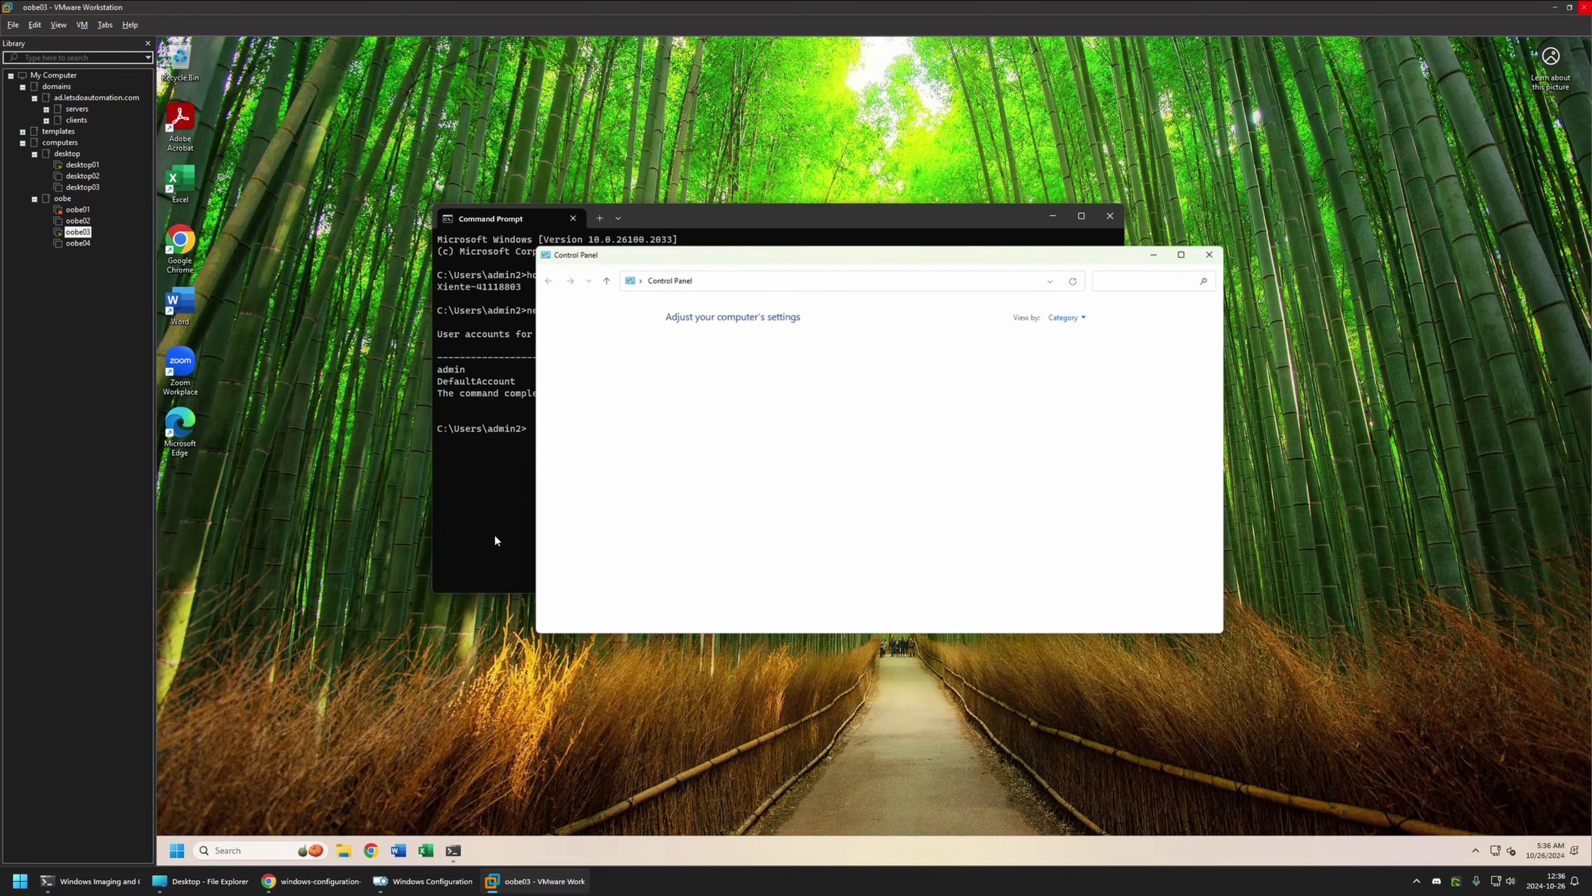
{"action": "type", "text": "power"}
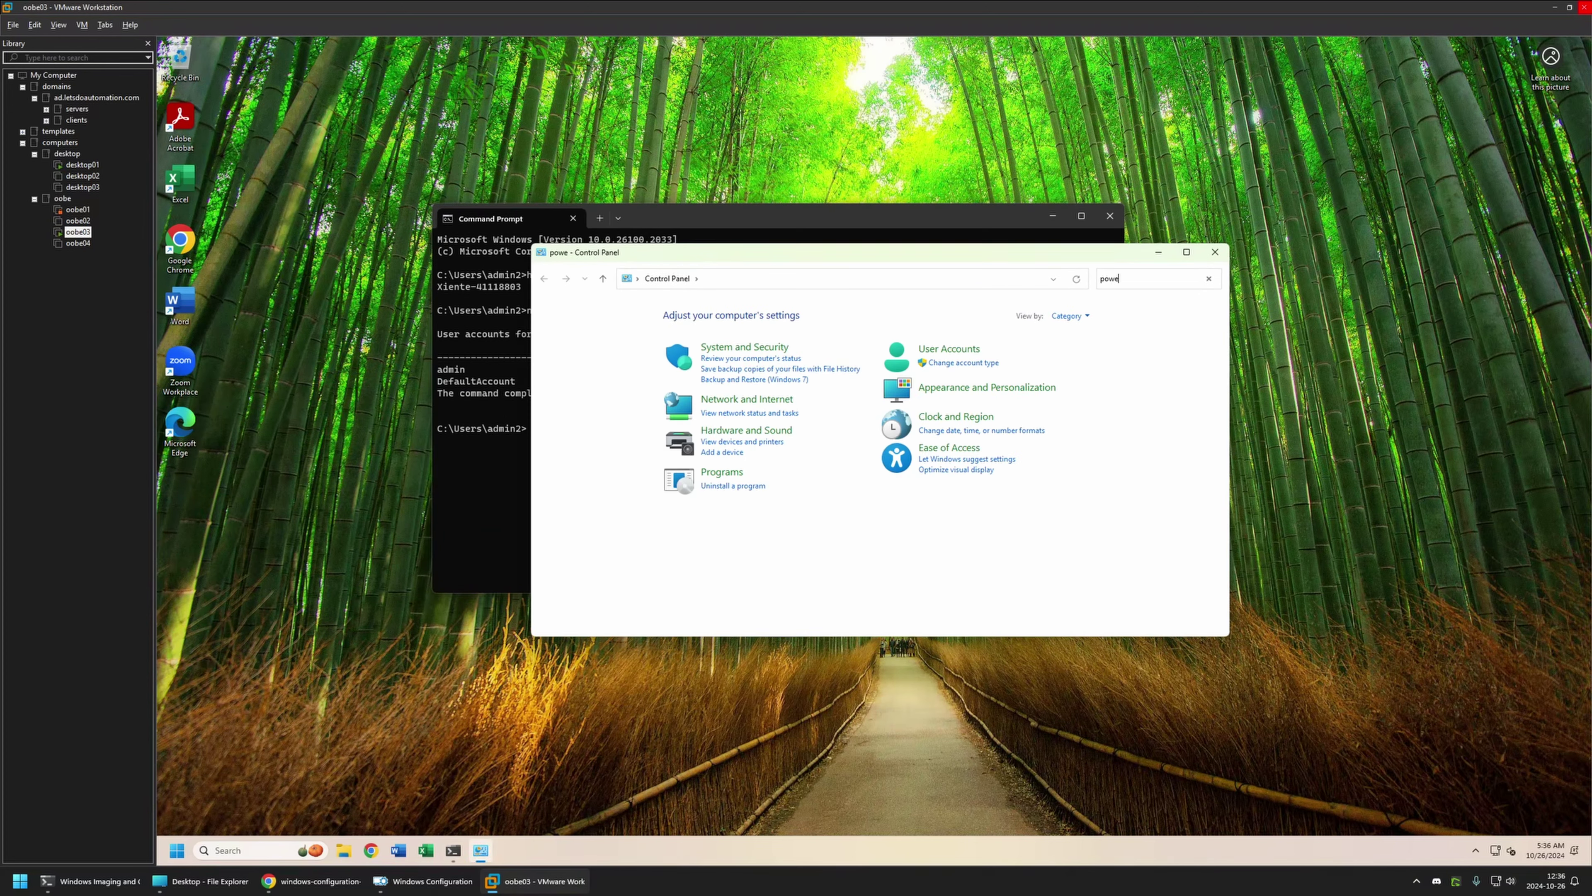
{"action": "left_click", "coordinate": [601, 315]}
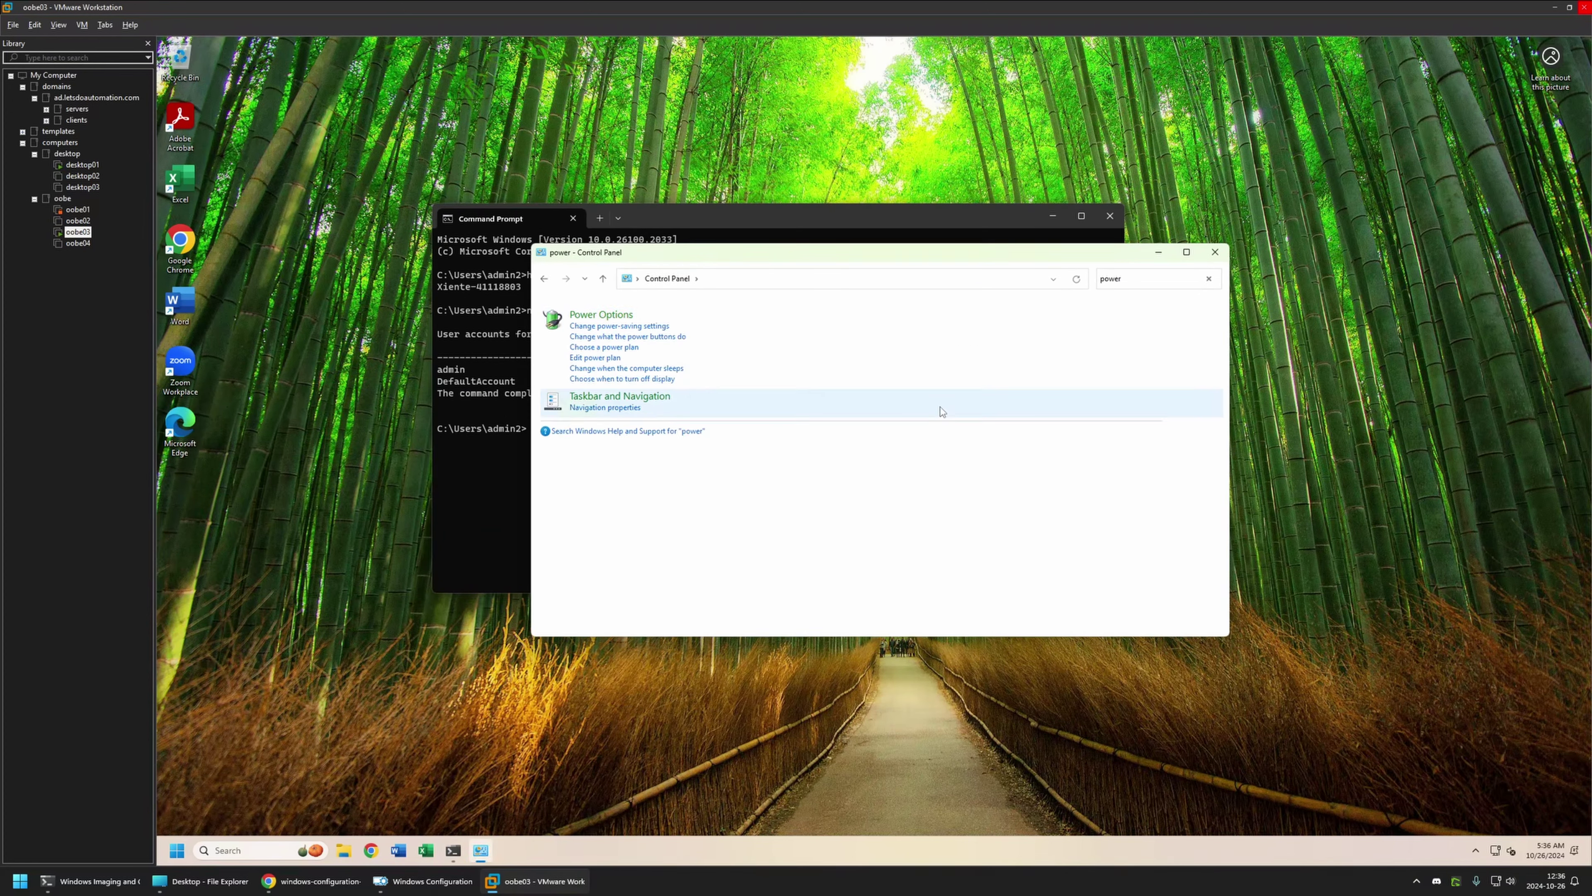
{"action": "left_click", "coordinate": [978, 375]}
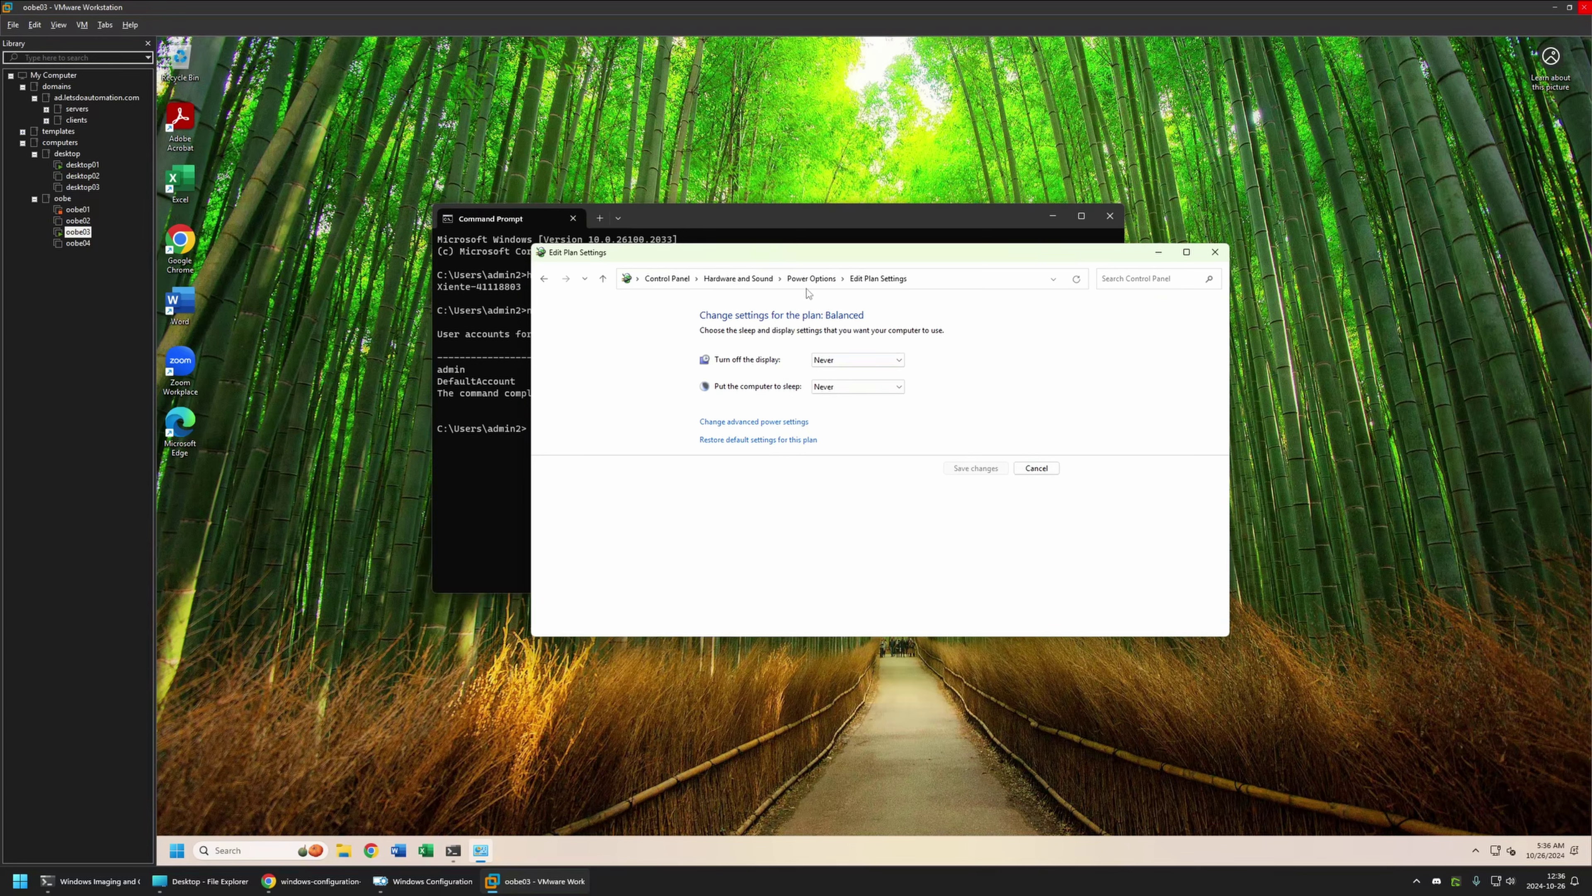
{"action": "left_click", "coordinate": [342, 881]}
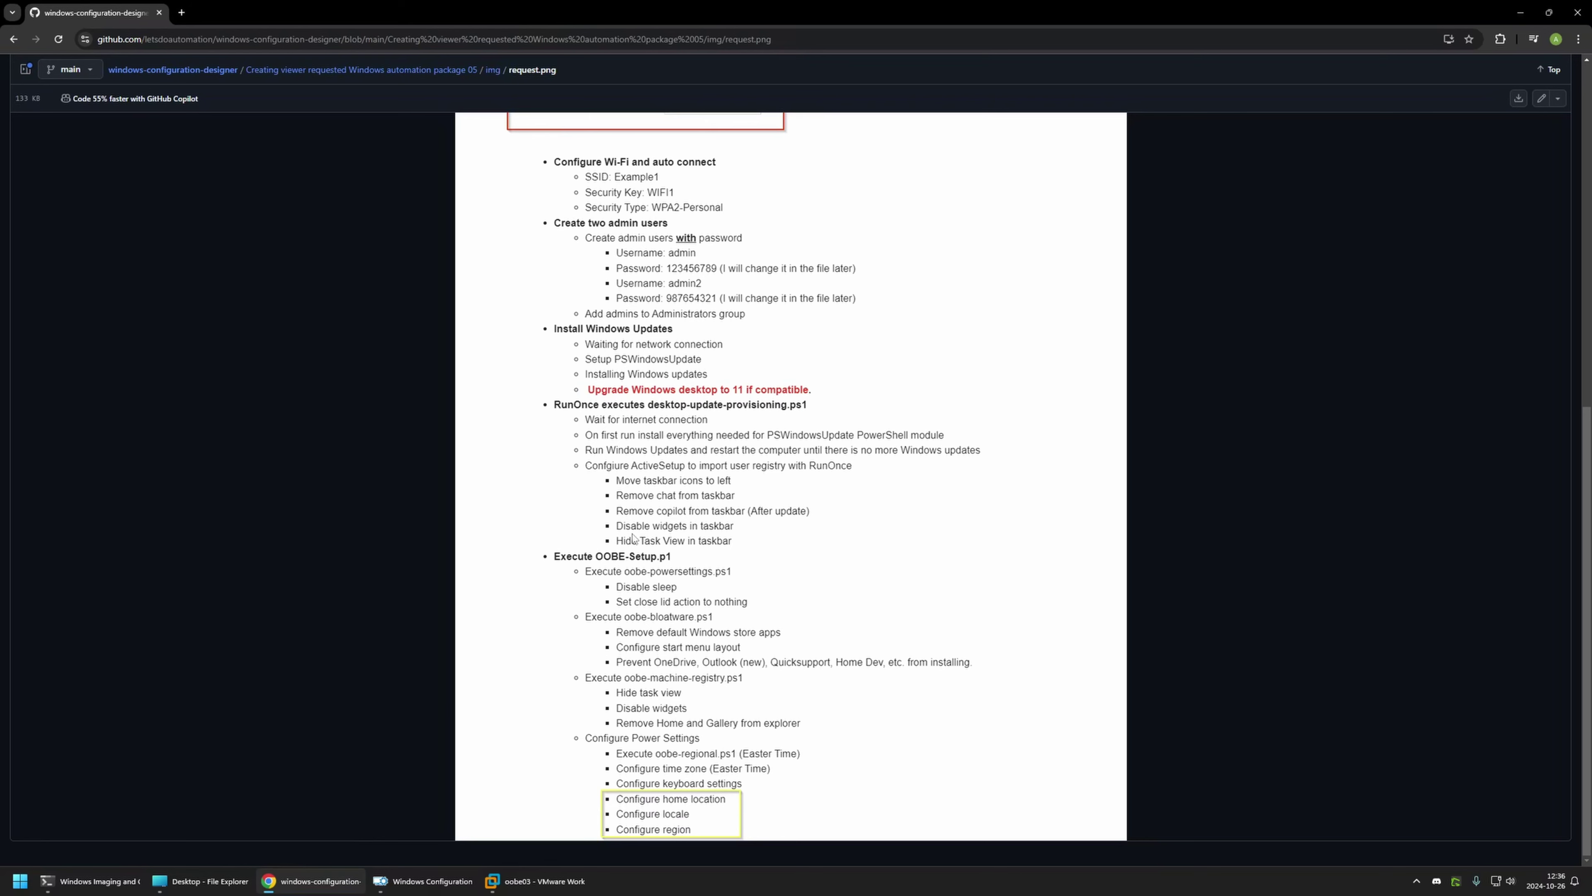
{"action": "left_click", "coordinate": [536, 881]}
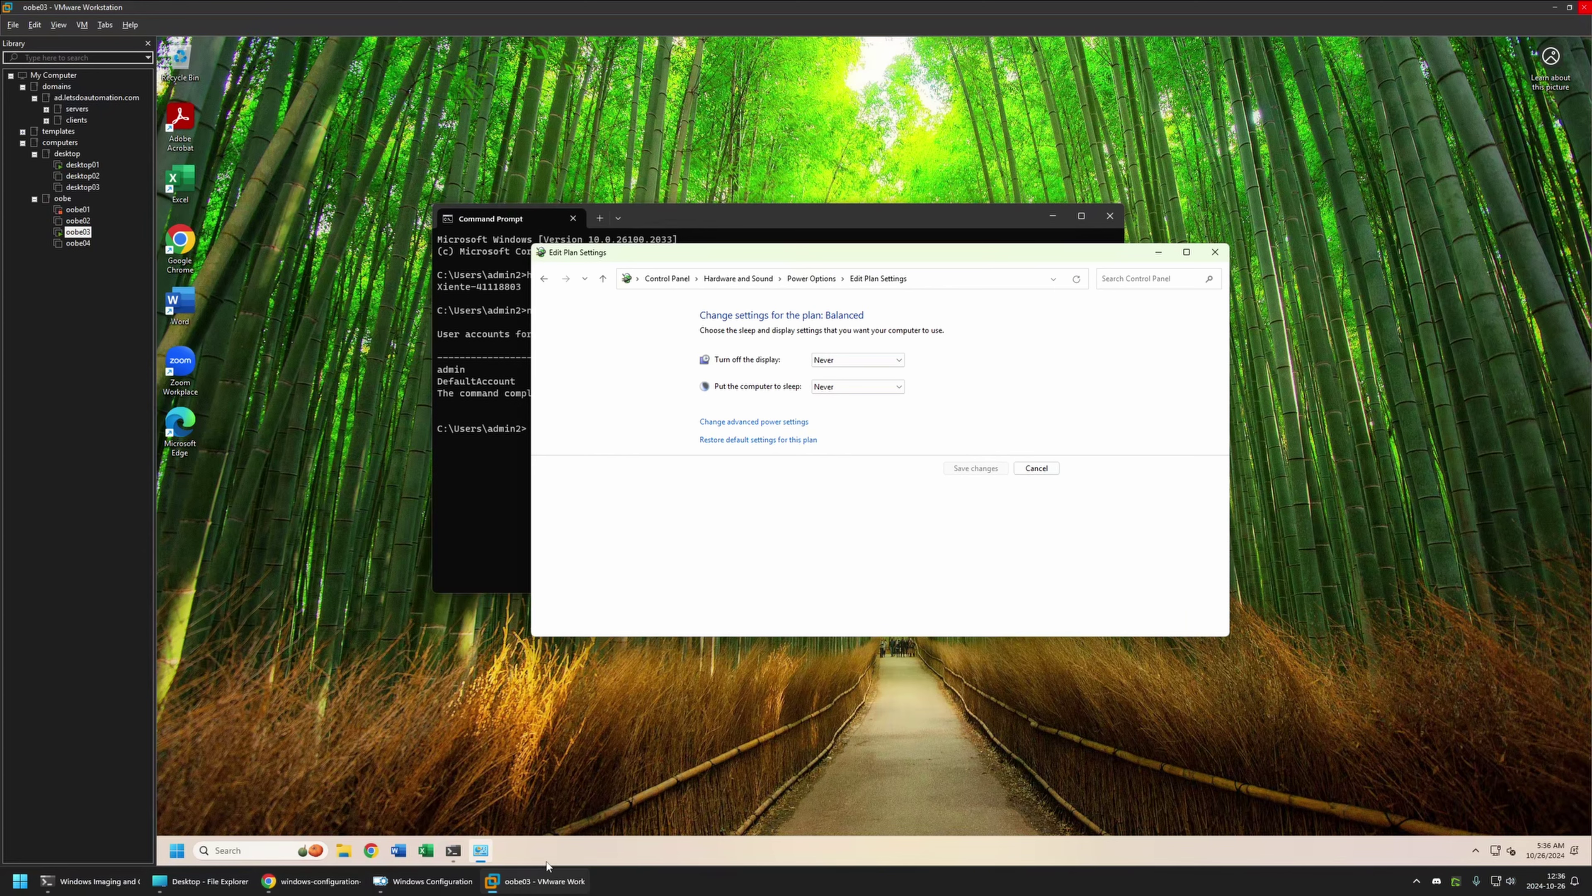
Open the VM's Settings > Apps > Installed apps list and scroll through it
{"action": "left_click", "coordinate": [176, 850]}
{"action": "left_click", "coordinate": [274, 482]}
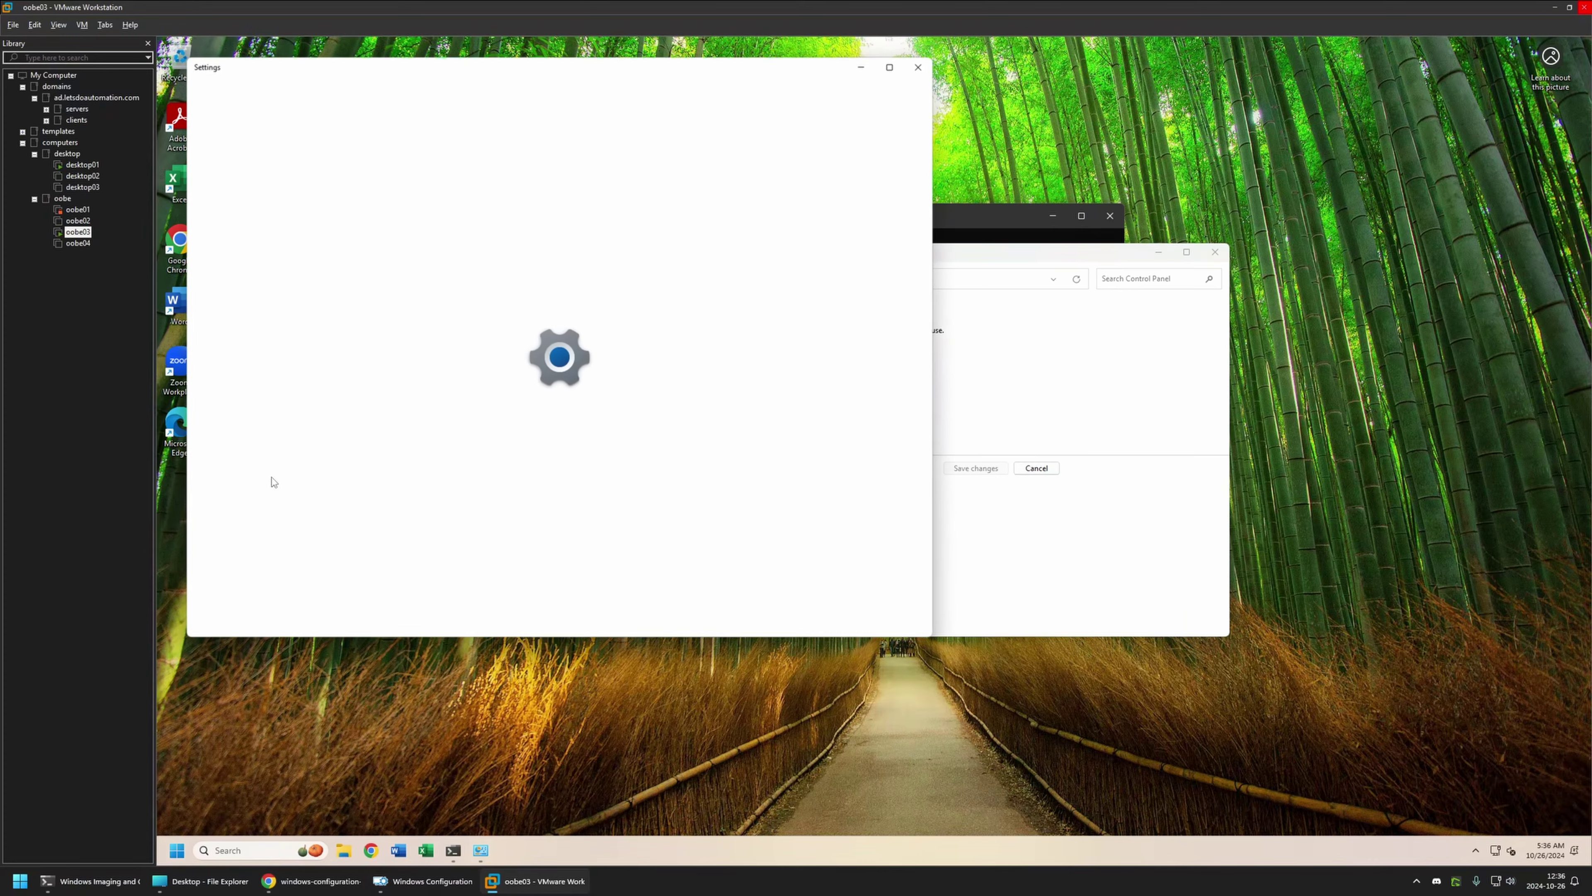
{"action": "left_click", "coordinate": [274, 317]}
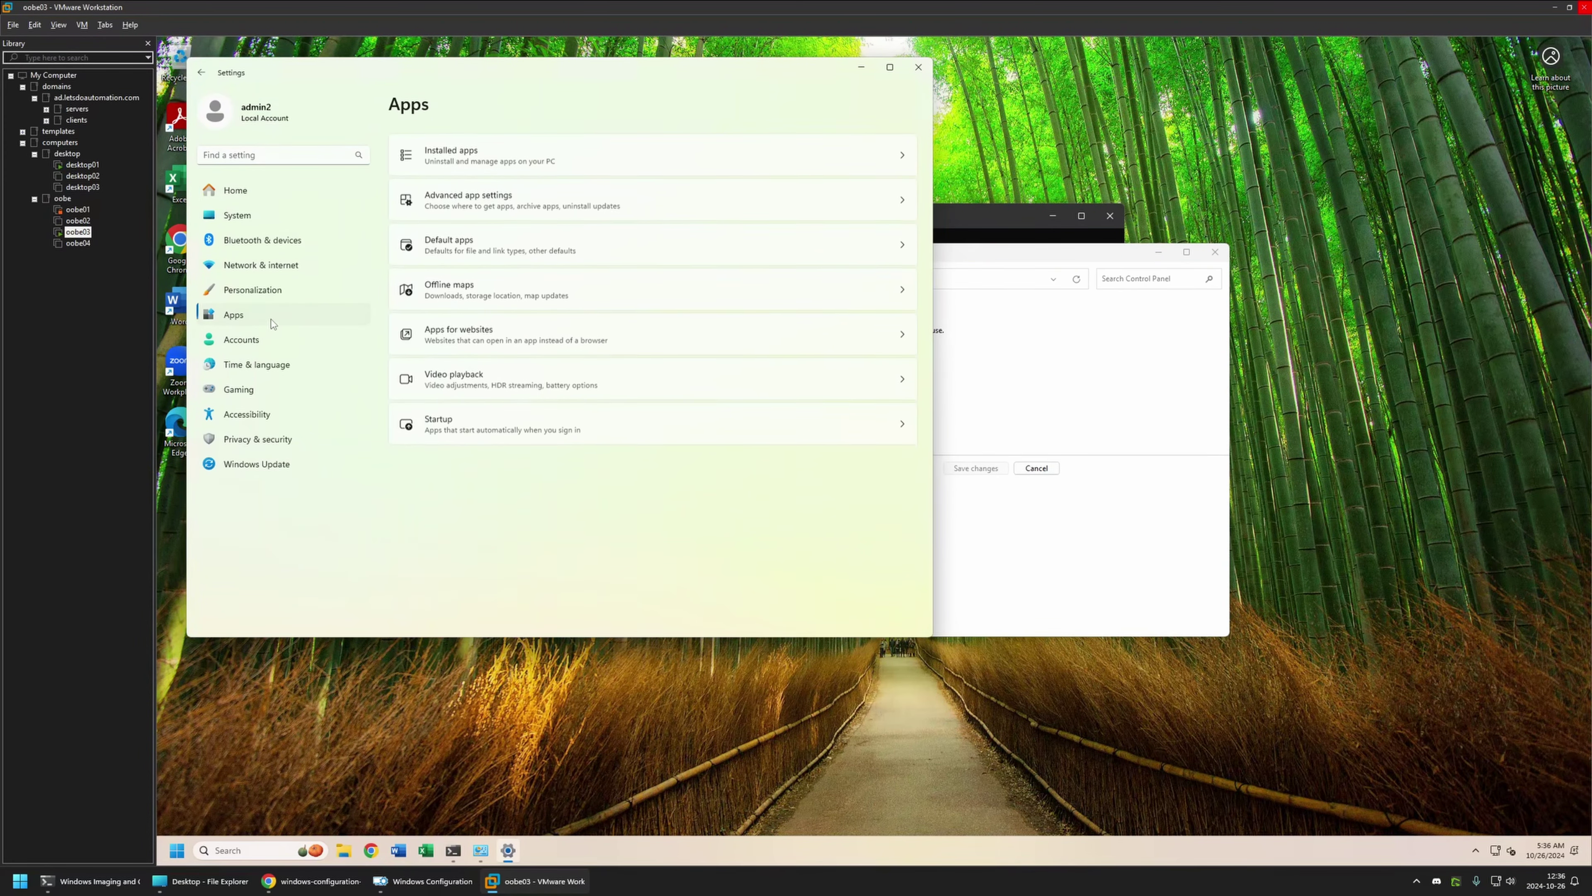
{"action": "left_click", "coordinate": [513, 159]}
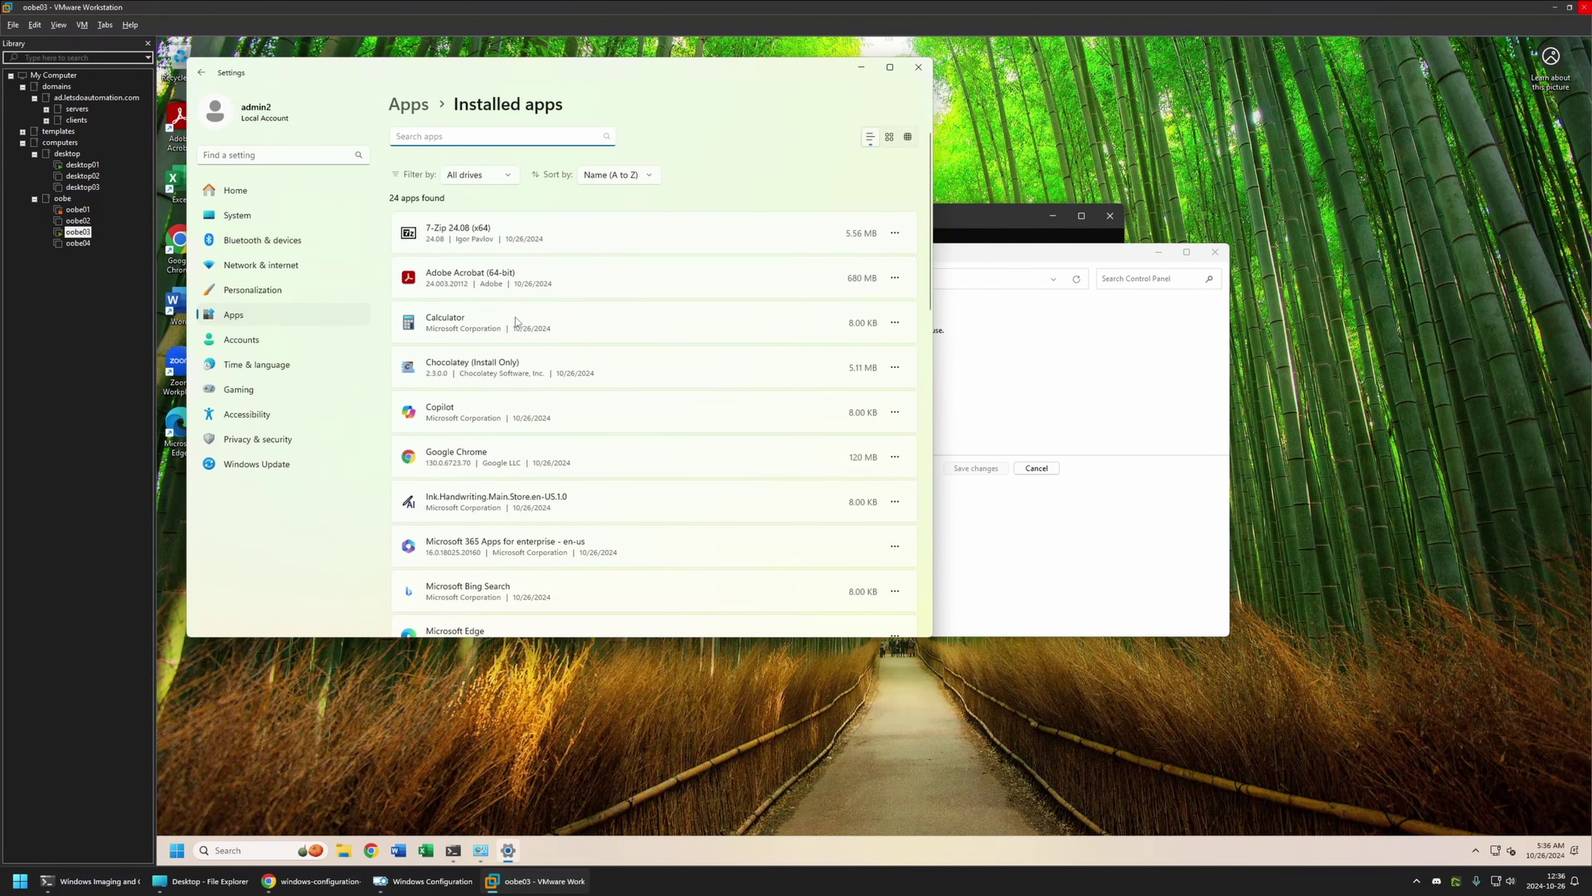
{"action": "scroll", "coordinate": [519, 308], "scroll_direction": "down", "scroll_amount": 5}
{"action": "scroll", "coordinate": [529, 295], "scroll_direction": "down", "scroll_amount": 5}
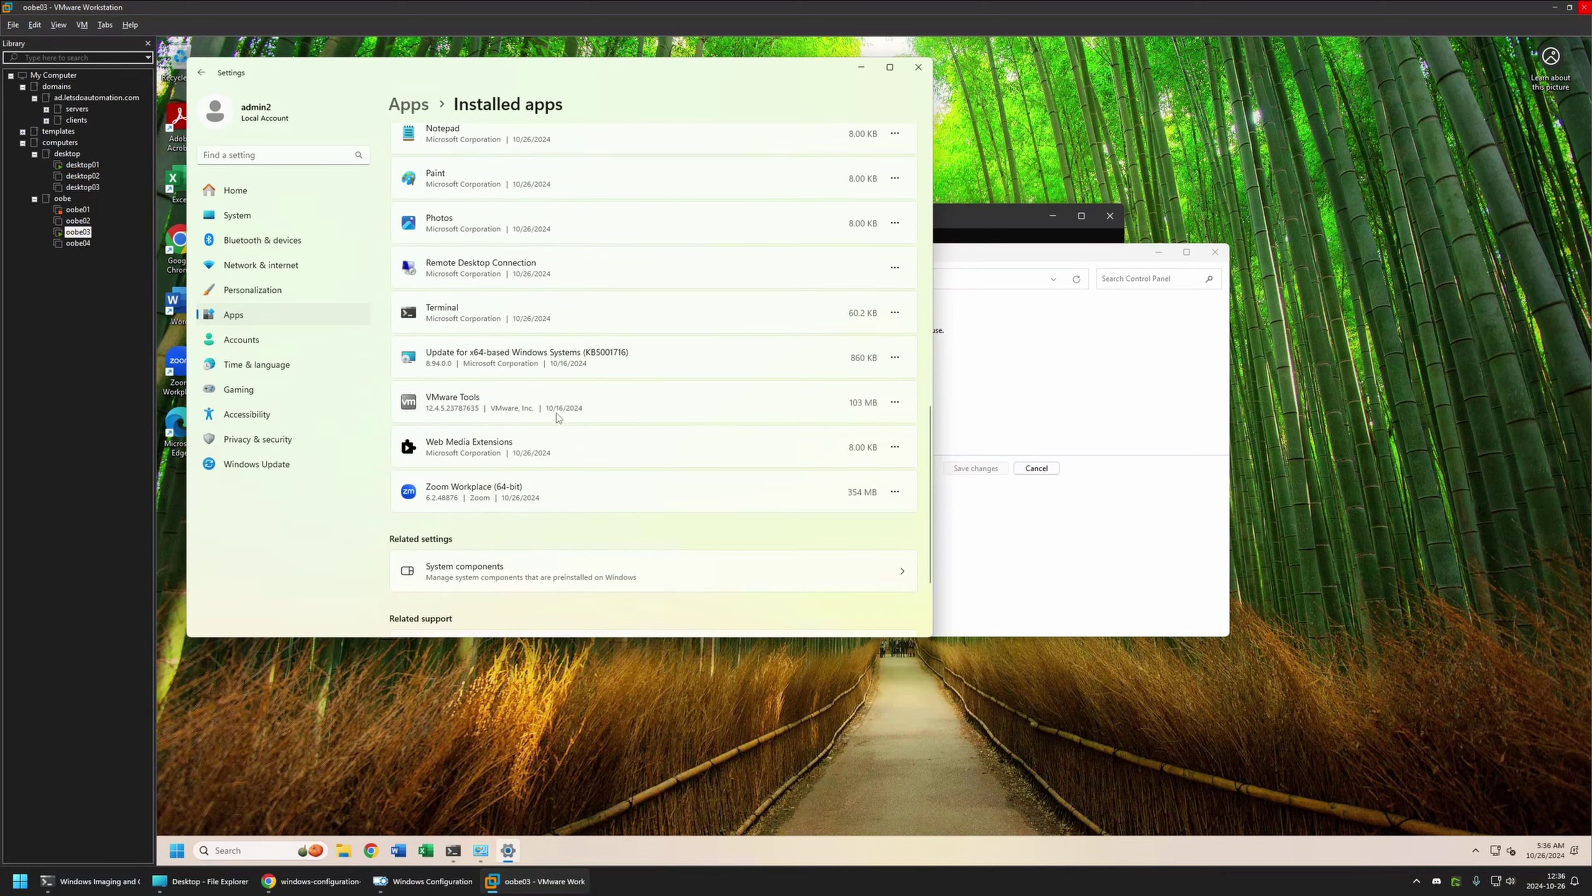
{"action": "scroll", "coordinate": [566, 345], "scroll_direction": "up", "scroll_amount": 8}
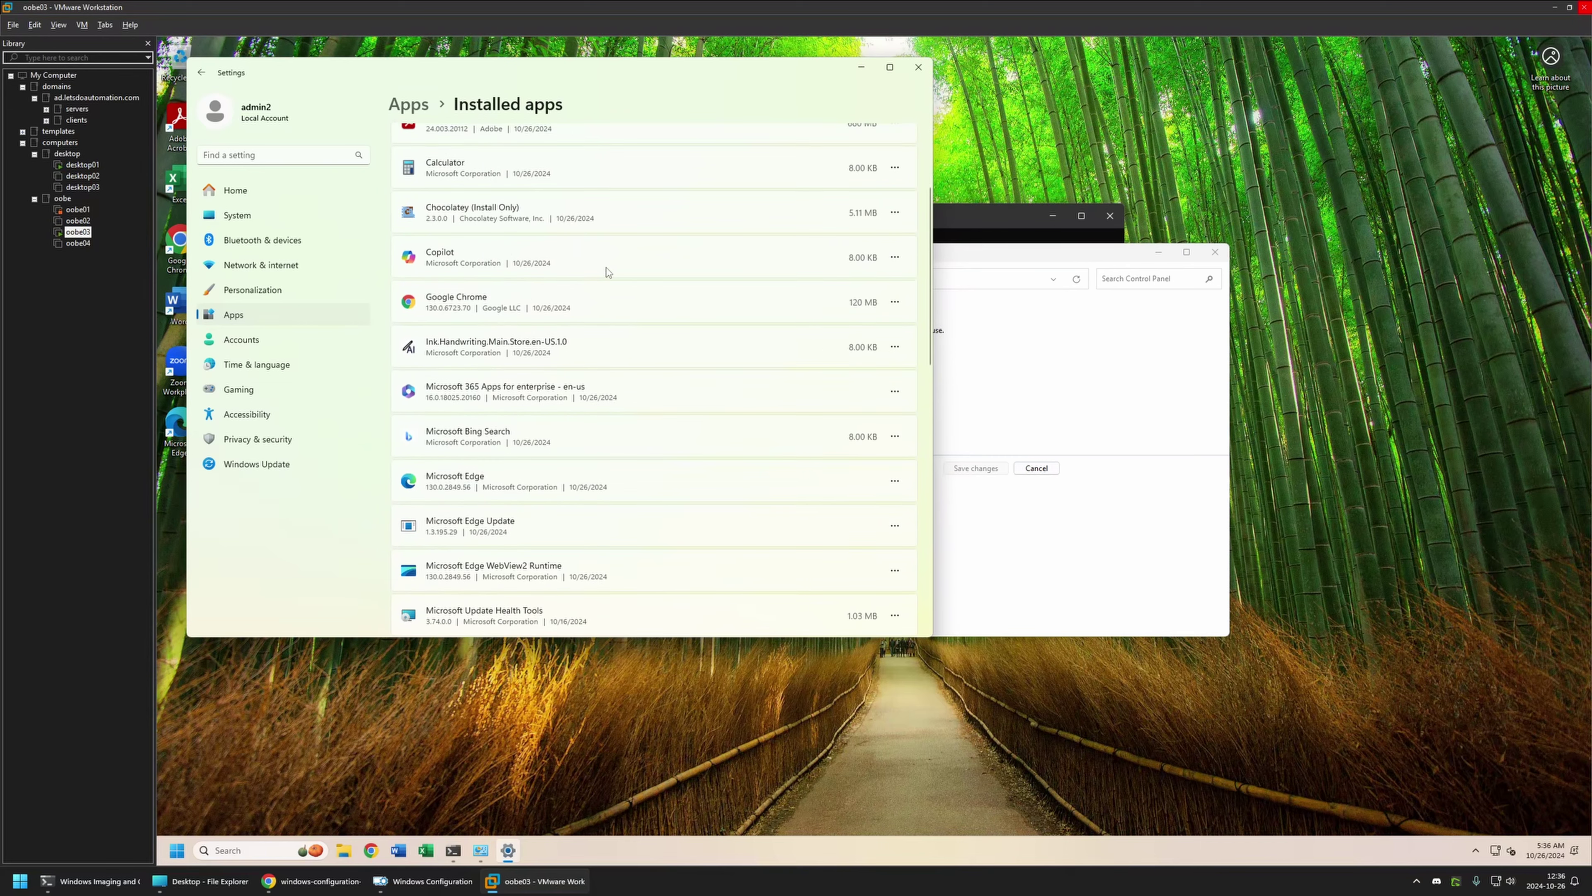
Compare against the GitHub checklist, then open File Explorer in the VM to view its Home
{"action": "key", "text": "alt+Tab"}
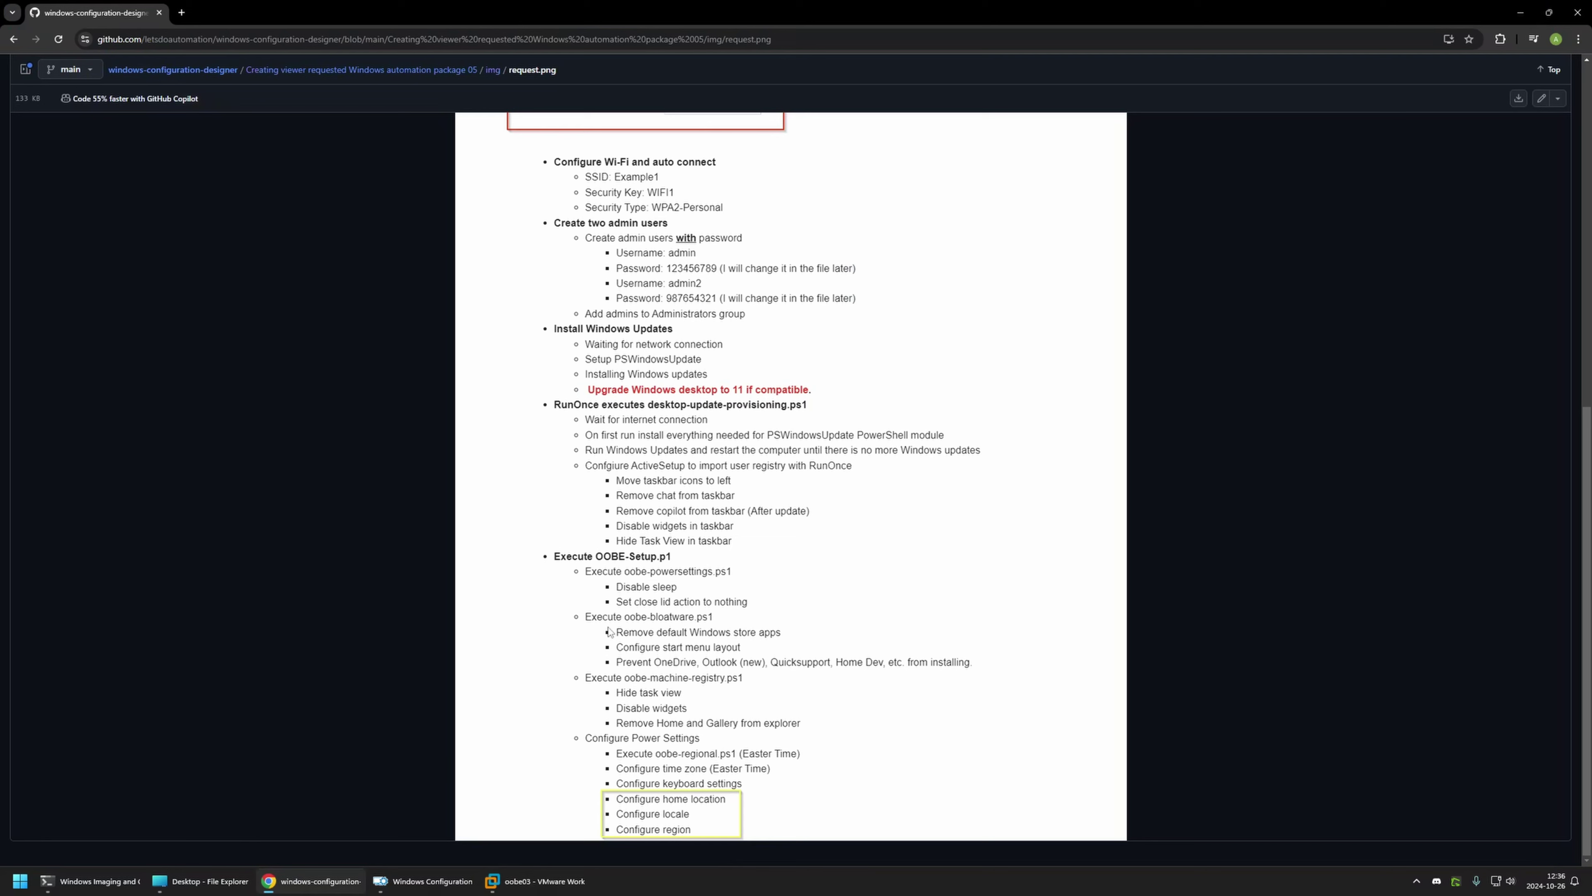
{"action": "left_click", "coordinate": [492, 881]}
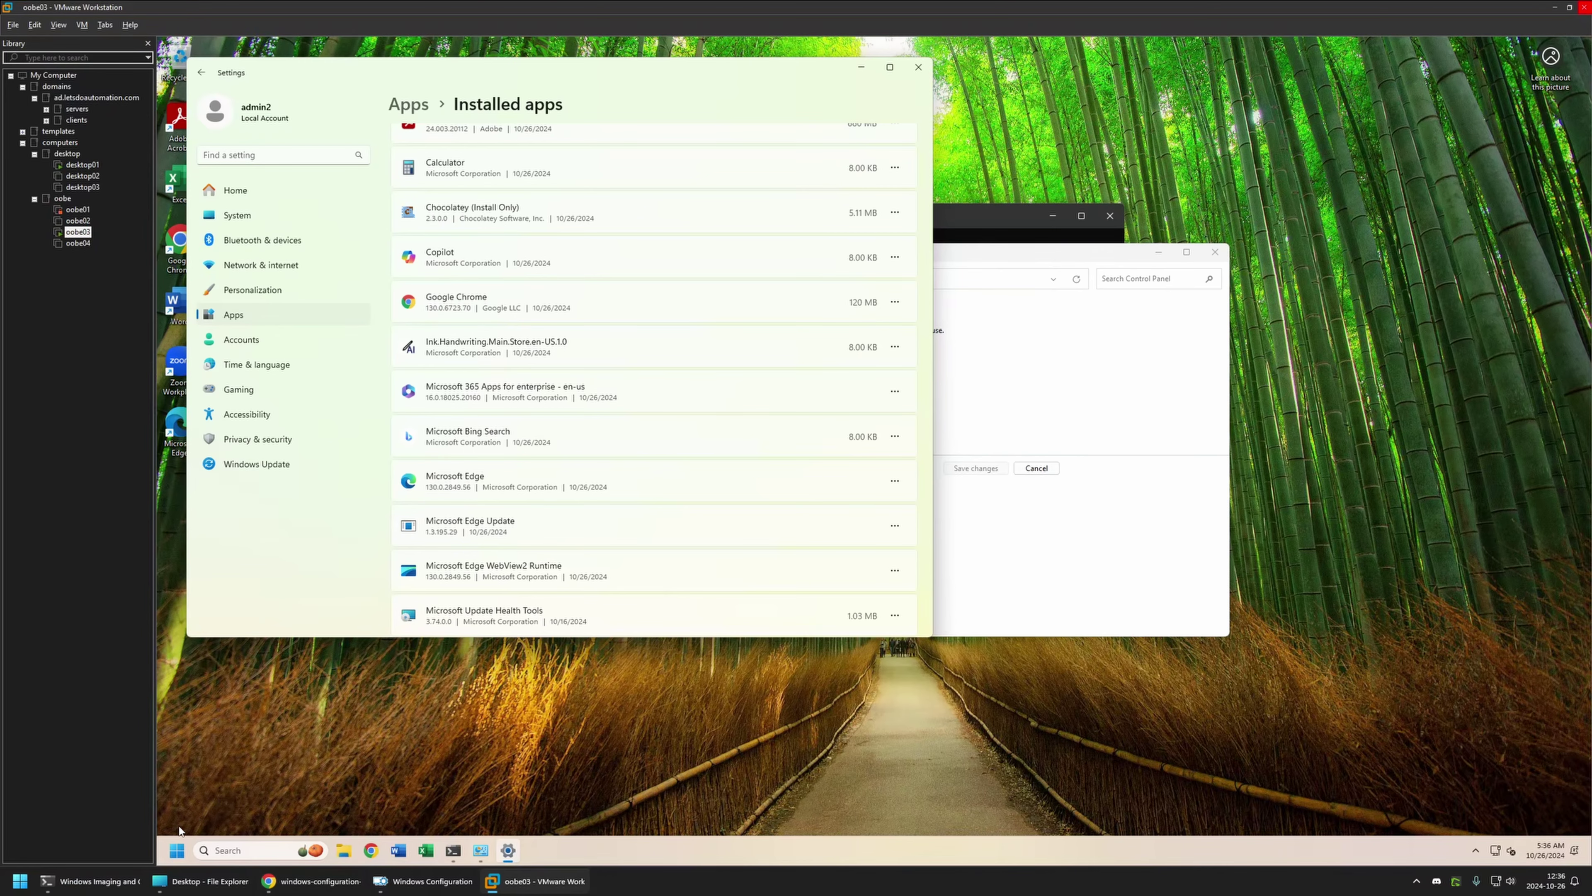
{"action": "left_click", "coordinate": [177, 850]}
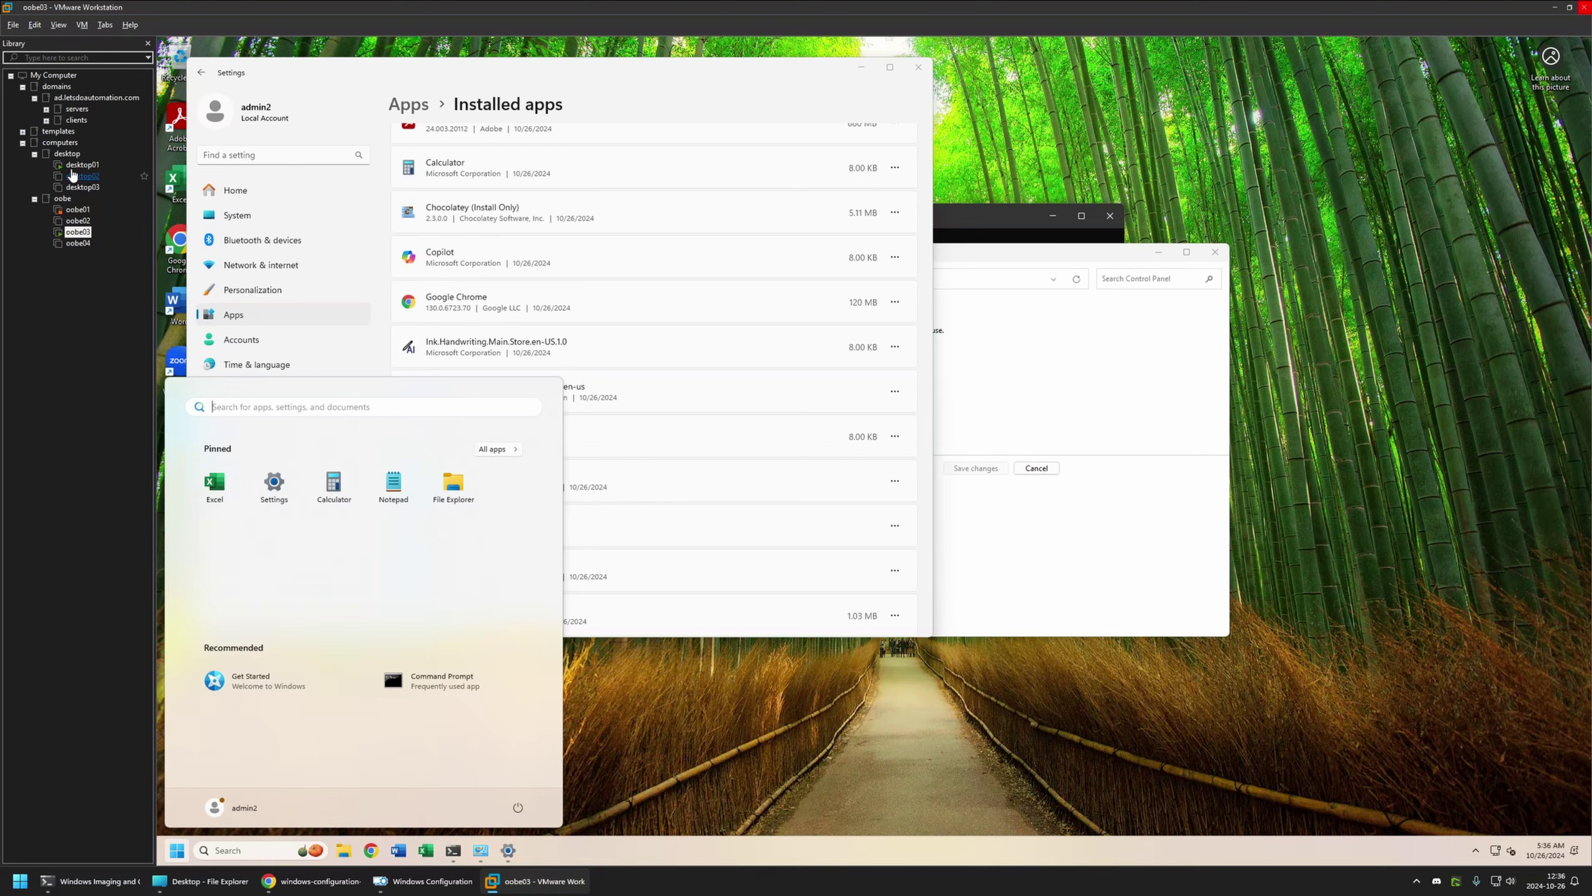
{"action": "left_click", "coordinate": [312, 881]}
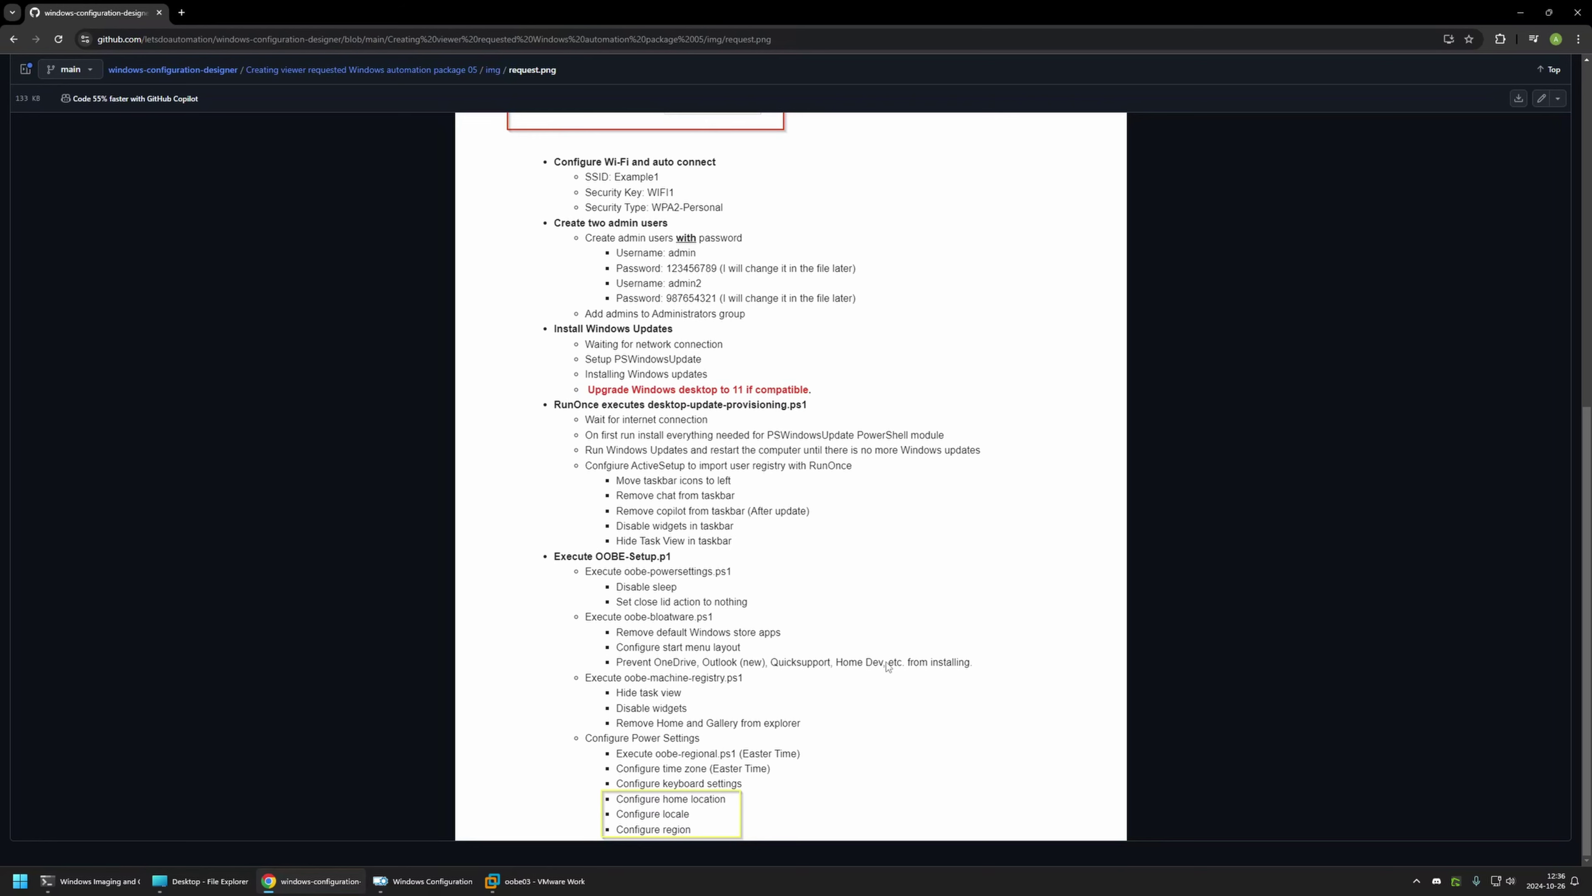
{"action": "left_click", "coordinate": [542, 881]}
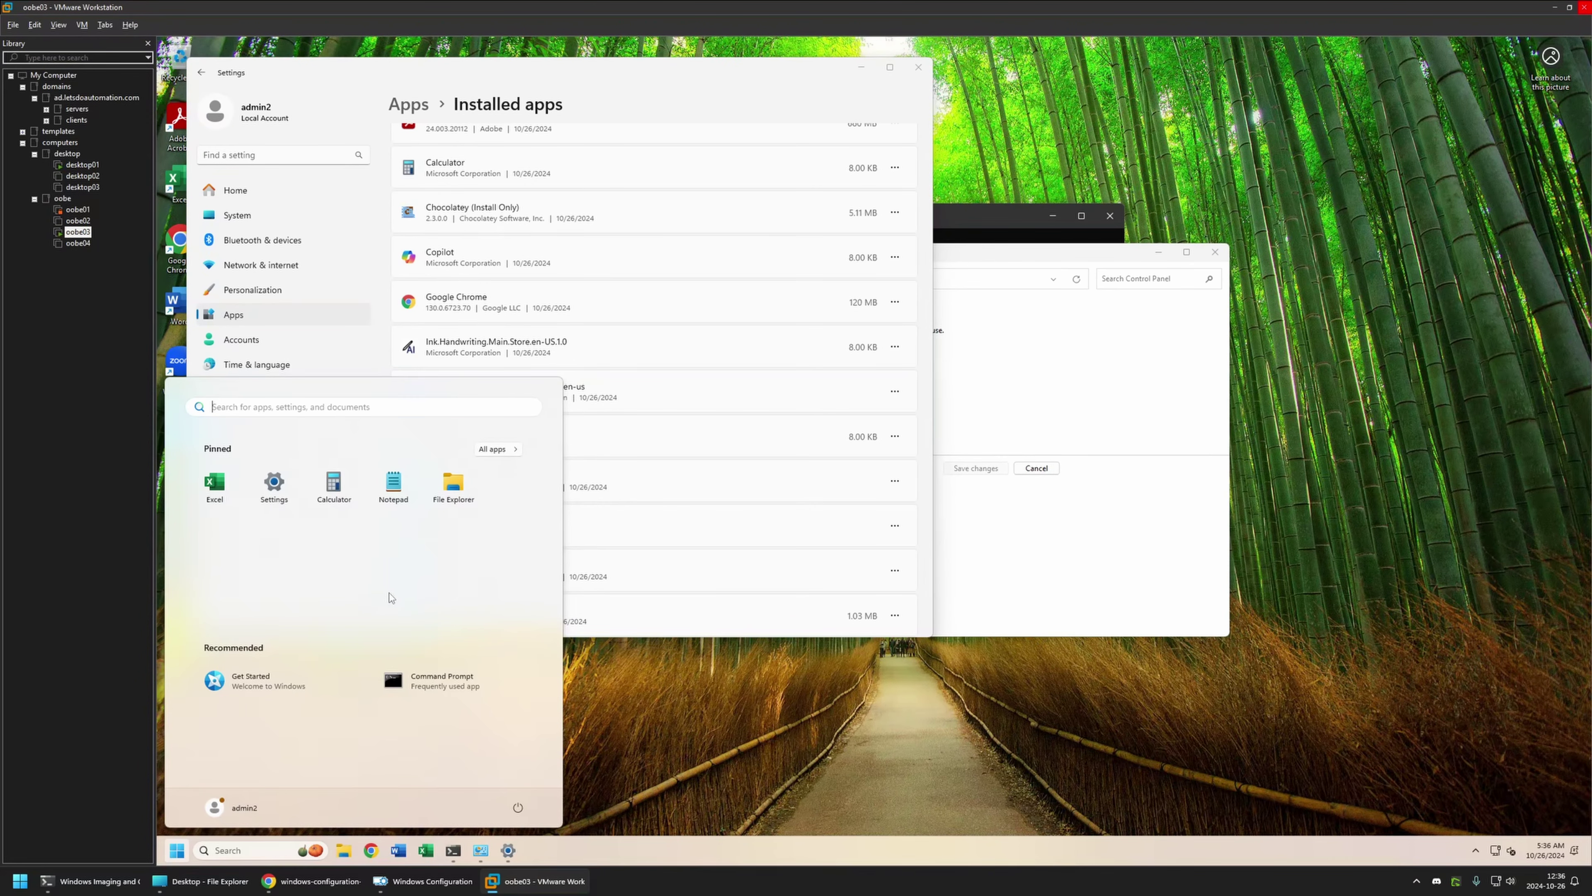
{"action": "left_click", "coordinate": [1126, 430]}
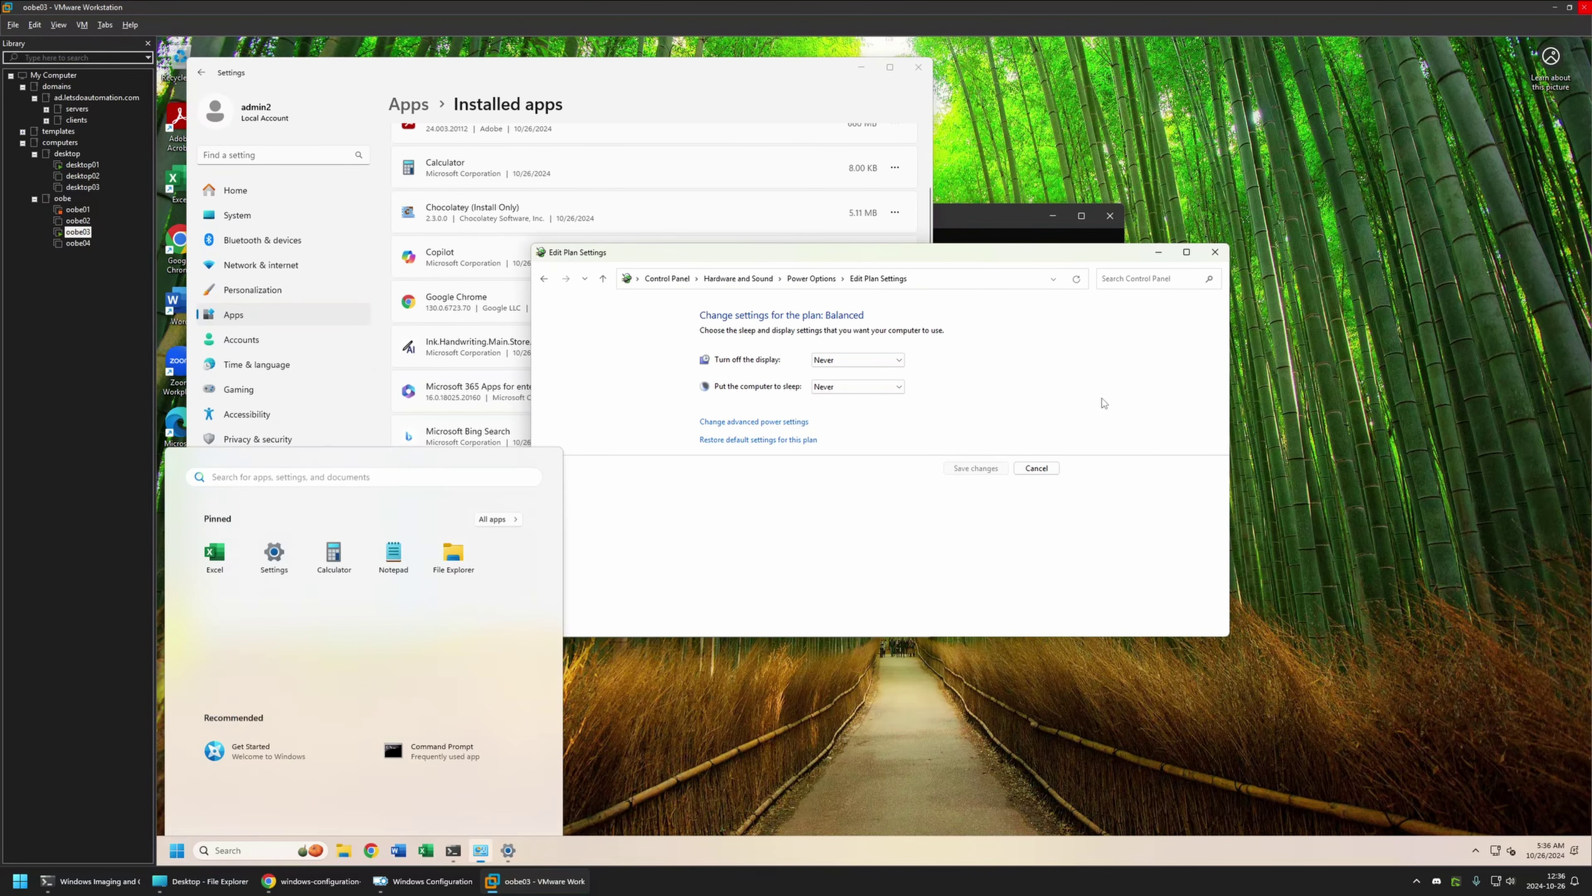
{"action": "left_click", "coordinate": [343, 850]}
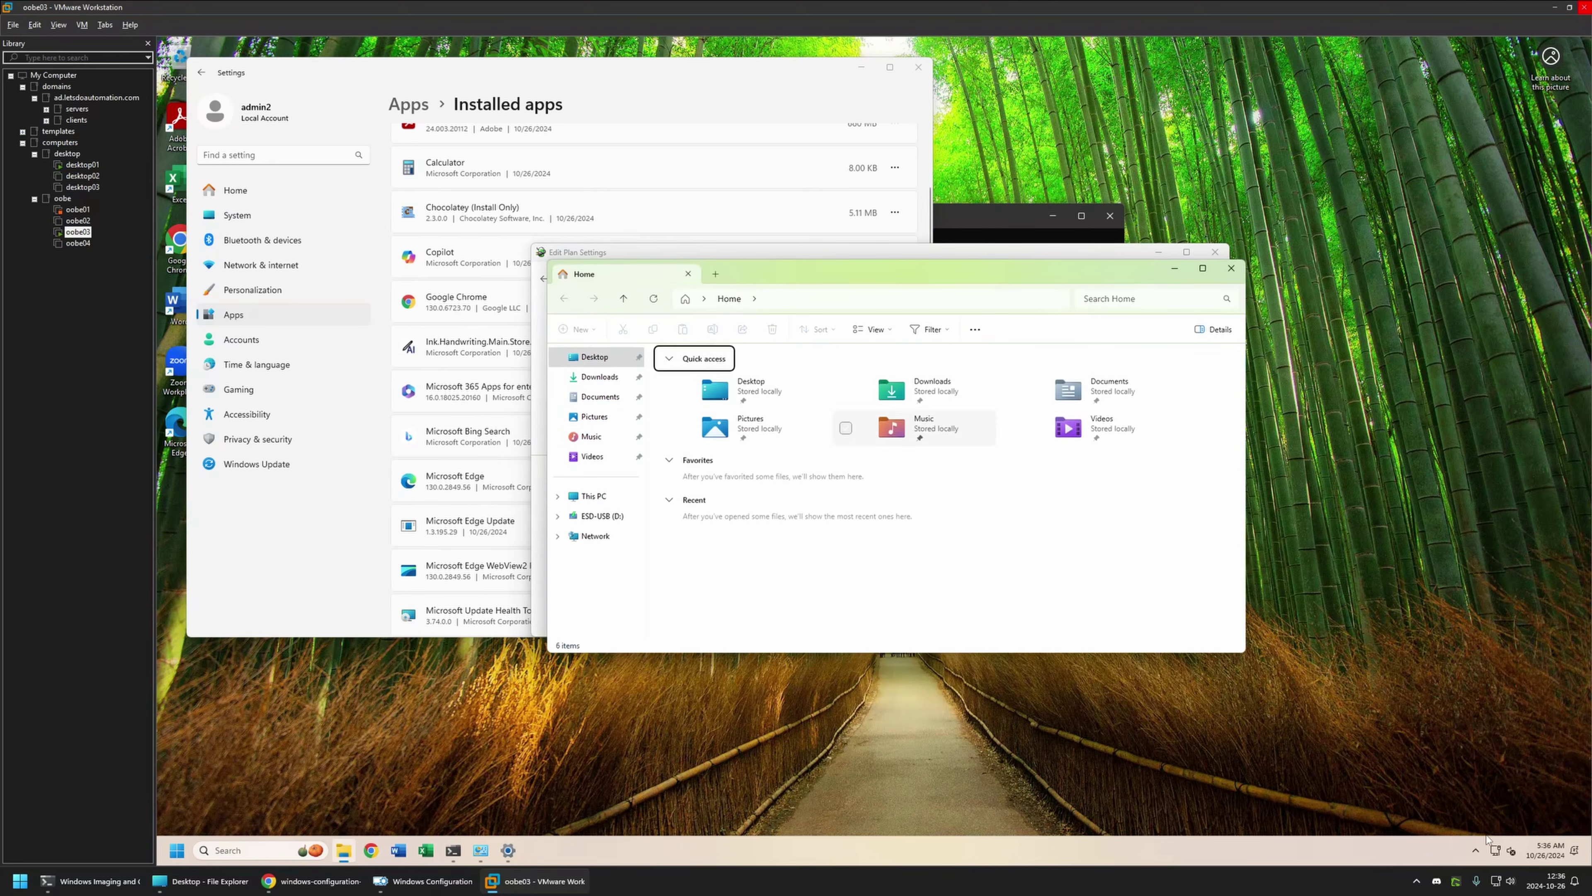
Search the VM's installed apps for 'one' to confirm OneDrive is not installed
{"action": "left_click", "coordinate": [1476, 850]}
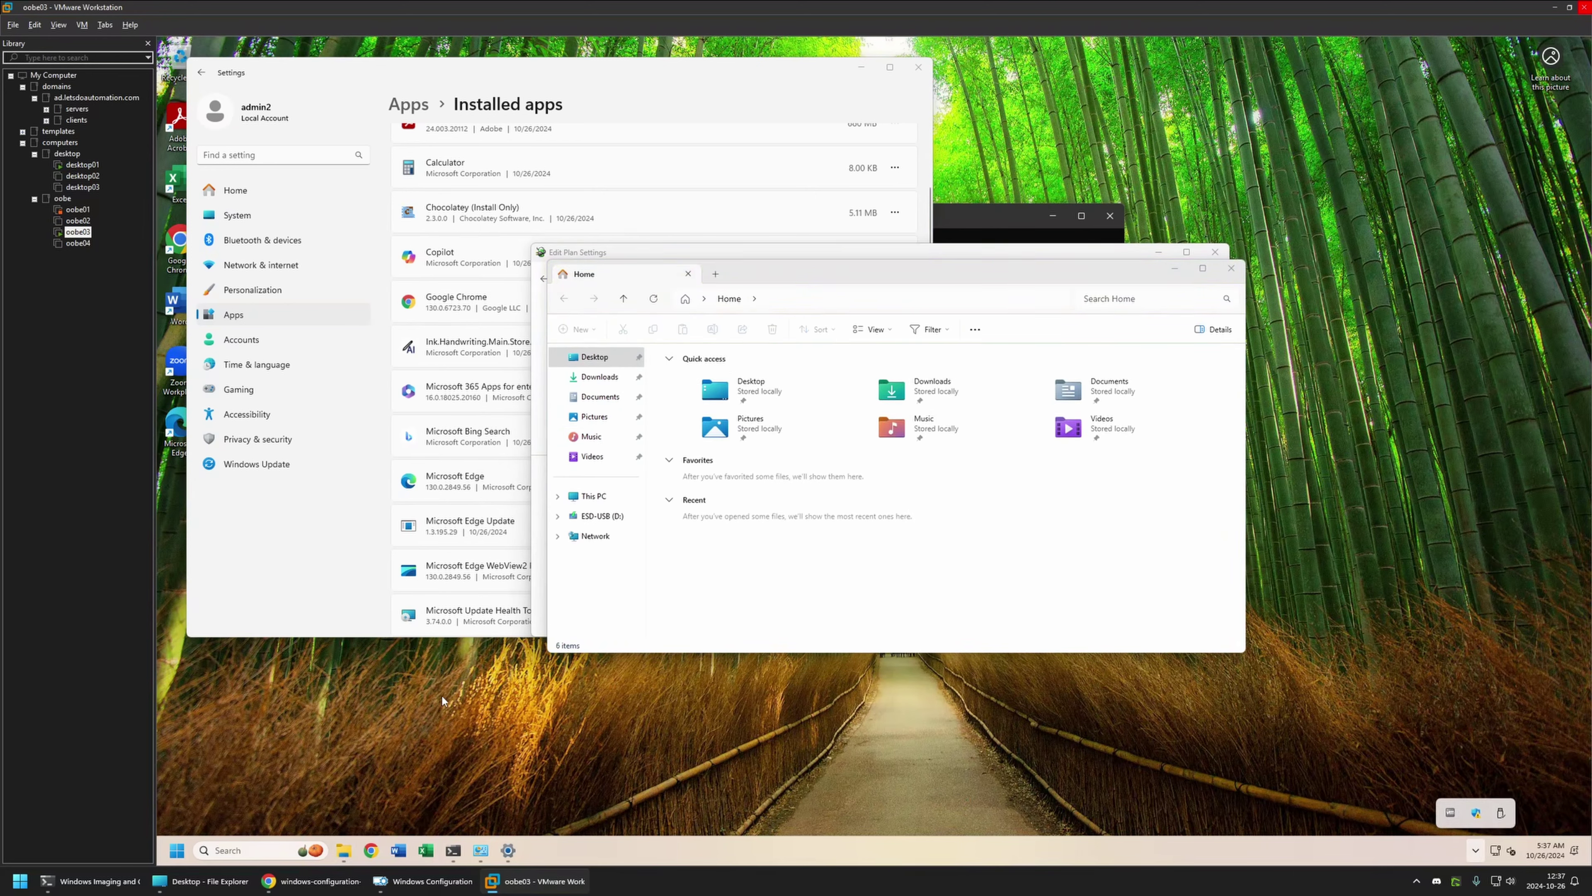
{"action": "left_click", "coordinate": [590, 740]}
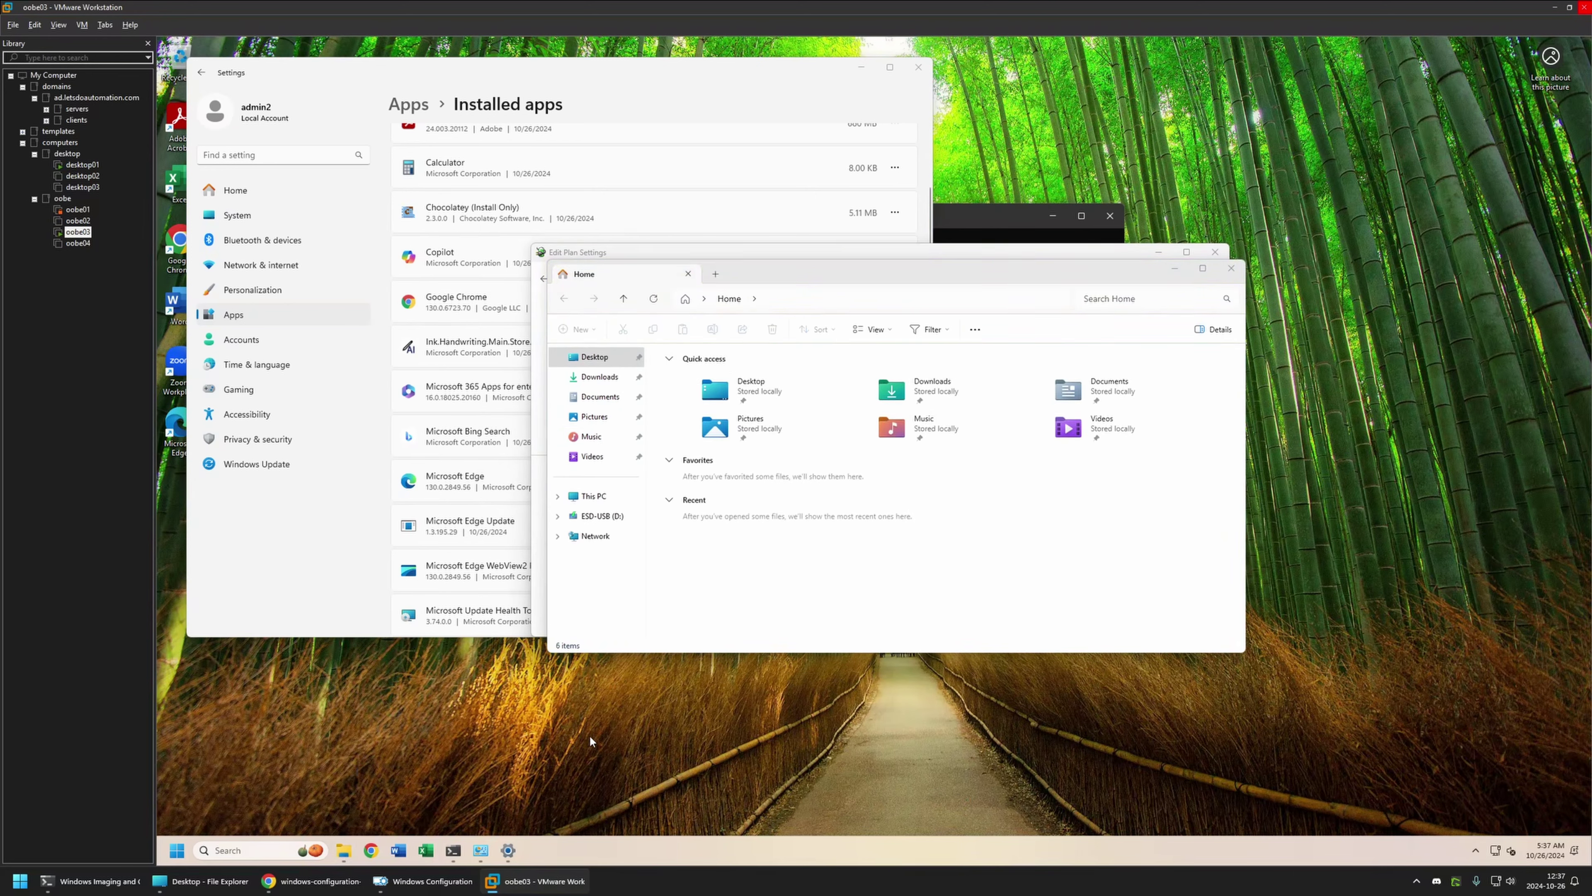
{"action": "scroll", "coordinate": [546, 157], "scroll_direction": "up", "scroll_amount": 3}
{"action": "left_click", "coordinate": [495, 136]}
{"action": "type", "text": "one"}
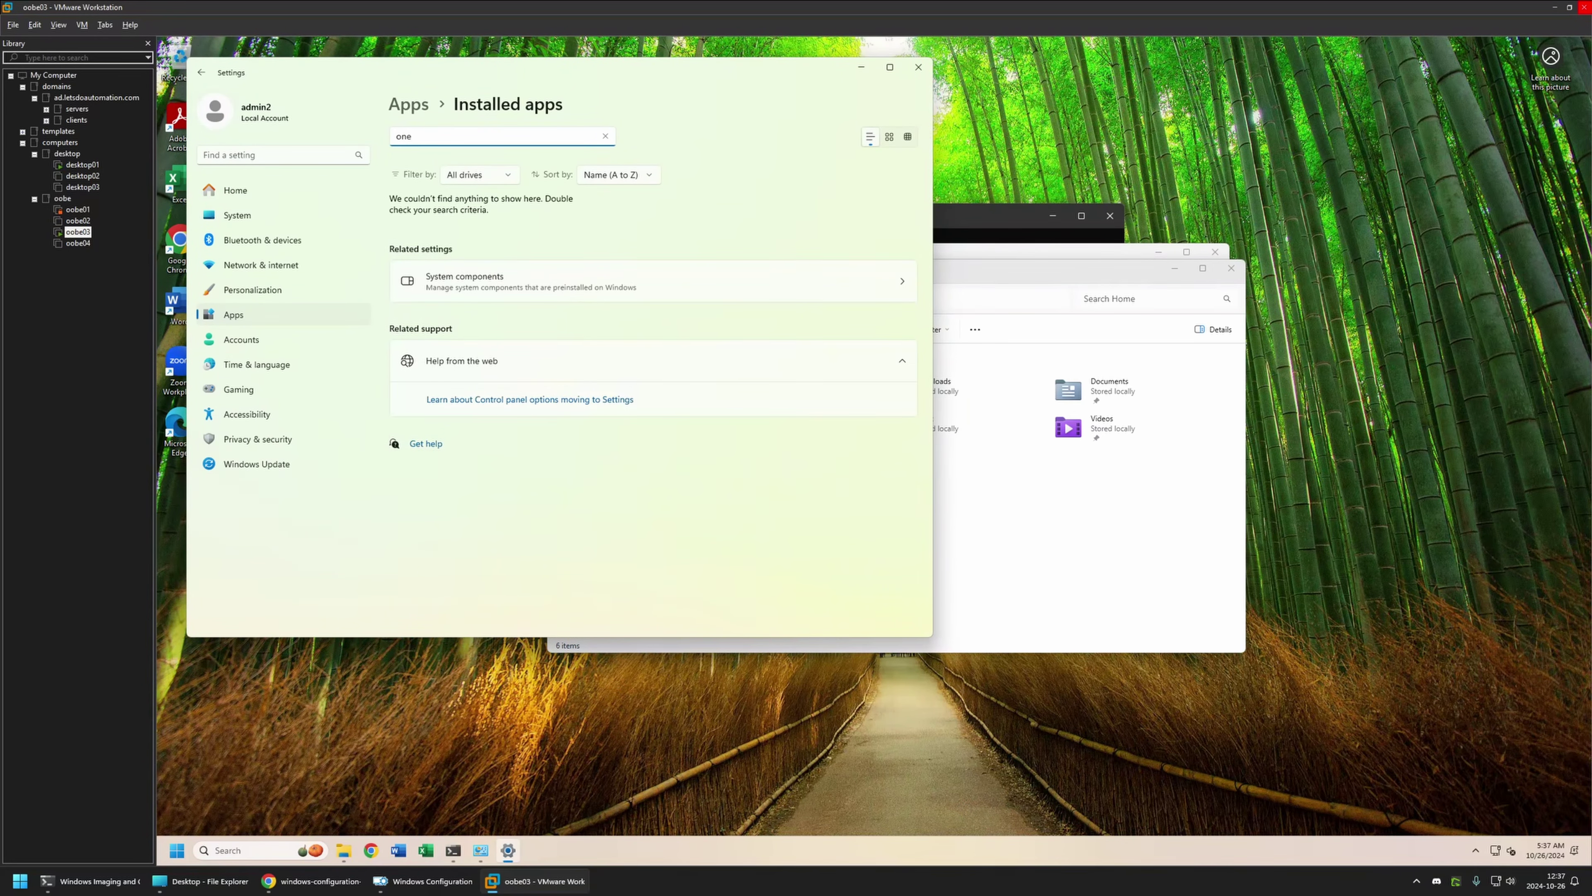
{"action": "key", "text": "BackSpace"}
{"action": "key", "text": "BackSpace"}
{"action": "key", "text": "BackSpace"}
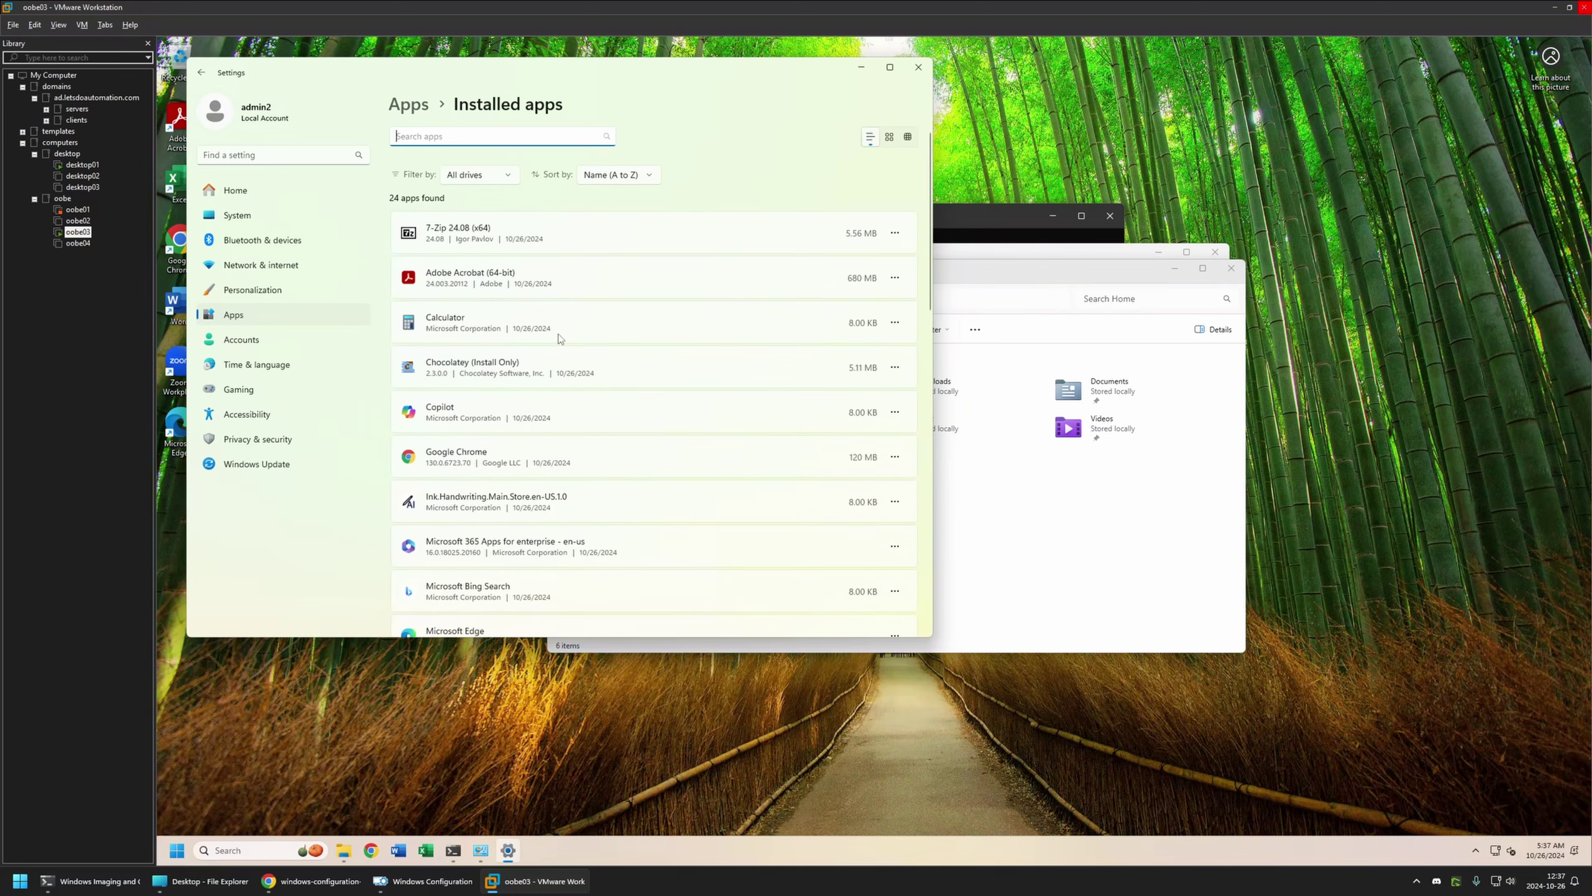
Review the System components list, then go back to the installed apps
{"action": "scroll", "coordinate": [557, 339], "scroll_direction": "down", "scroll_amount": 4}
{"action": "scroll", "coordinate": [557, 342], "scroll_direction": "down", "scroll_amount": 5}
{"action": "left_click", "coordinate": [549, 440]}
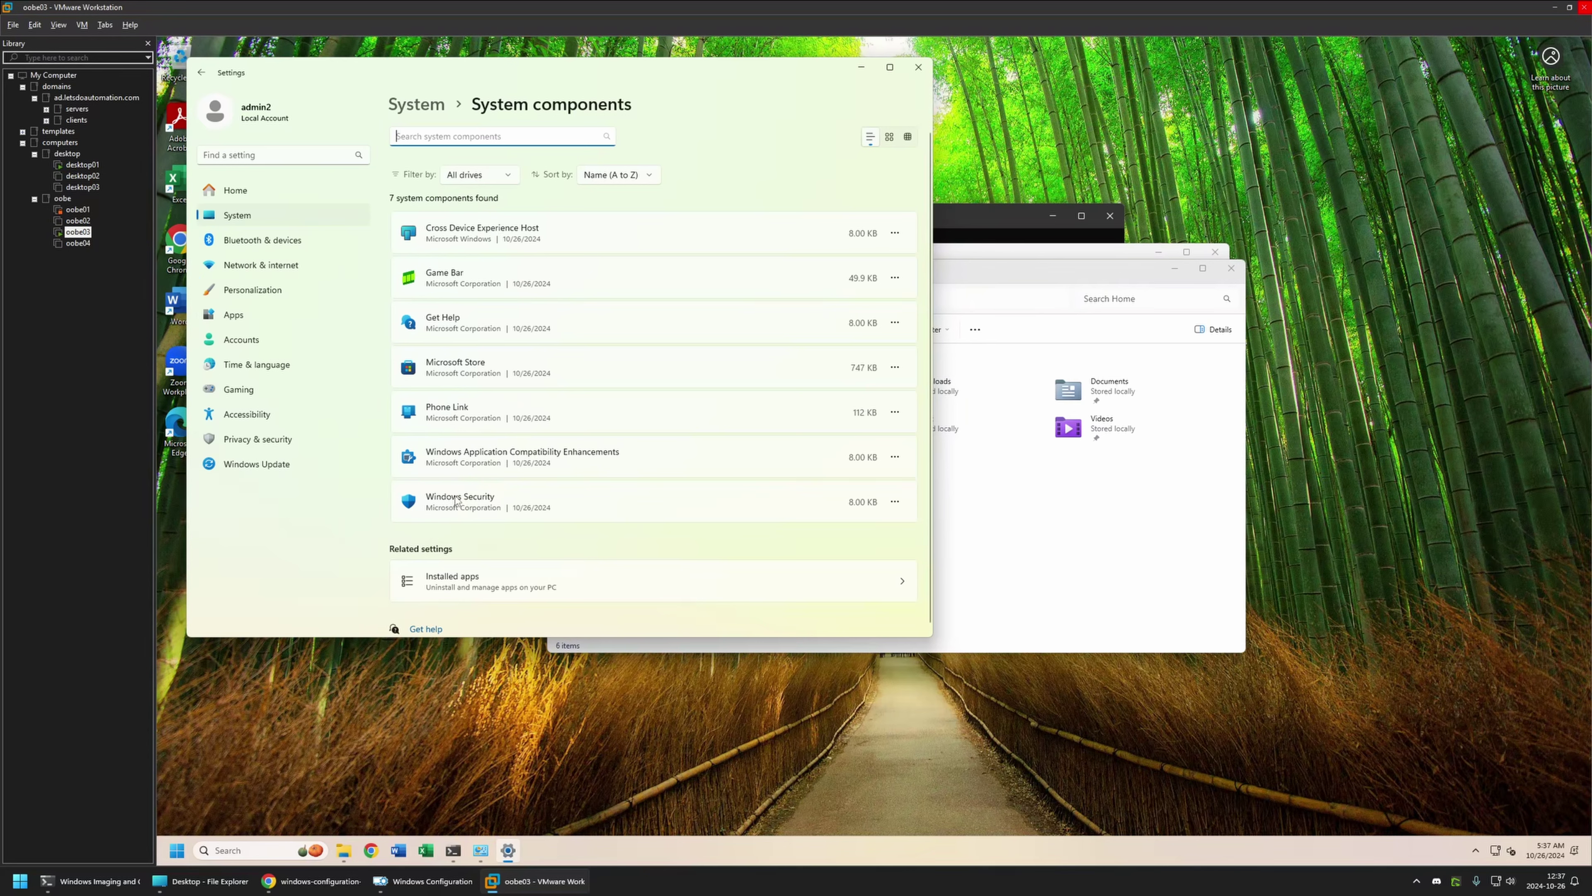
{"action": "key", "text": "alt+Left"}
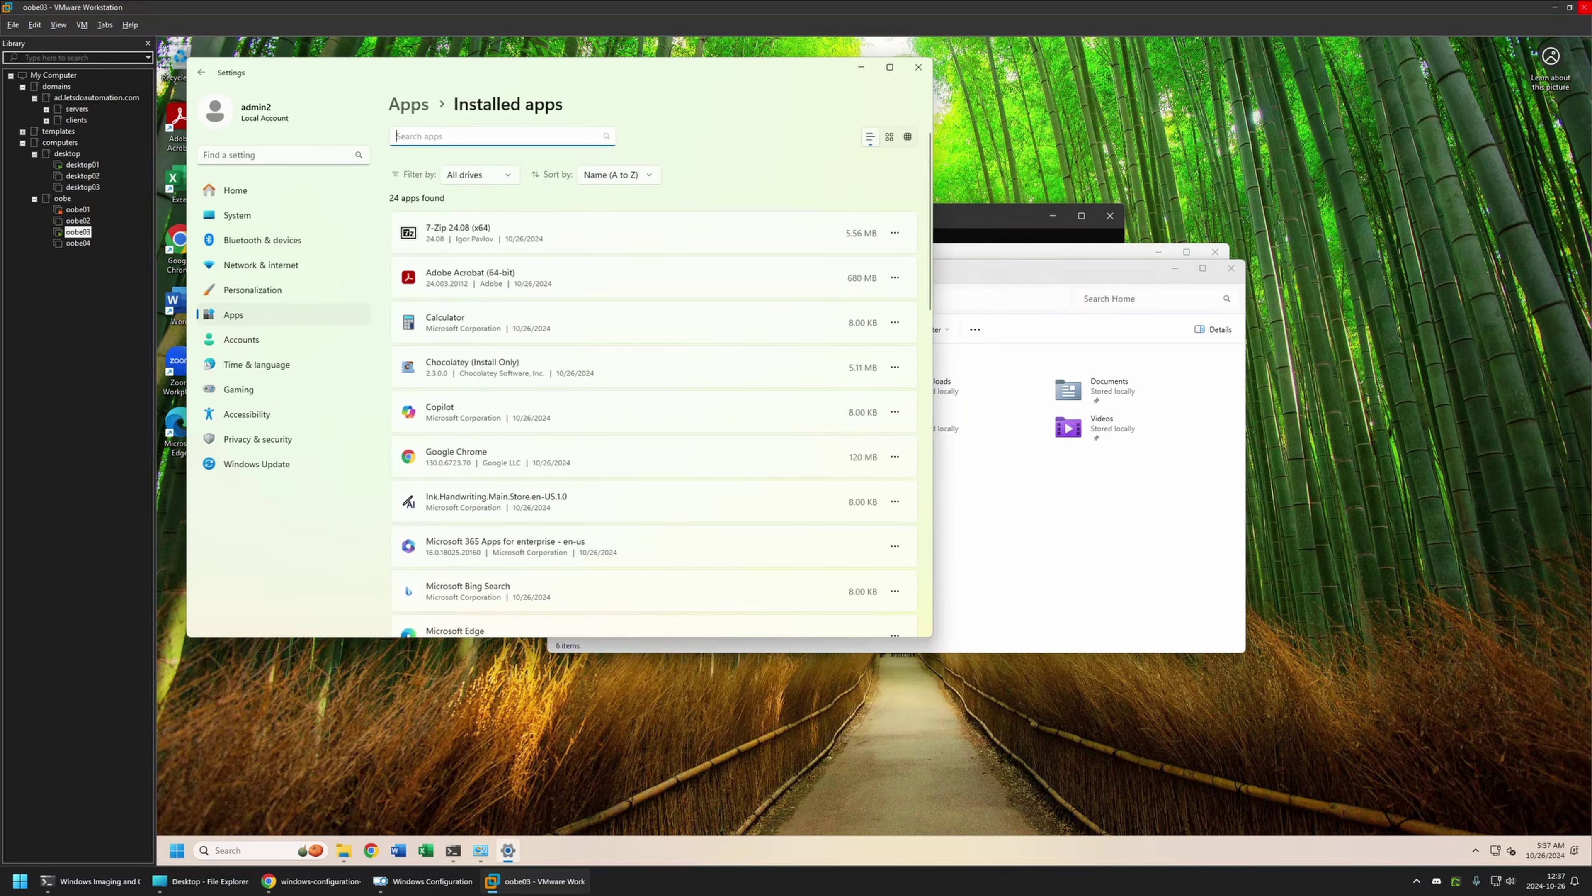
Search installed apps for 'outlook' to confirm it is absent, then compare with the GitHub checklist
{"action": "type", "text": "outlook"}
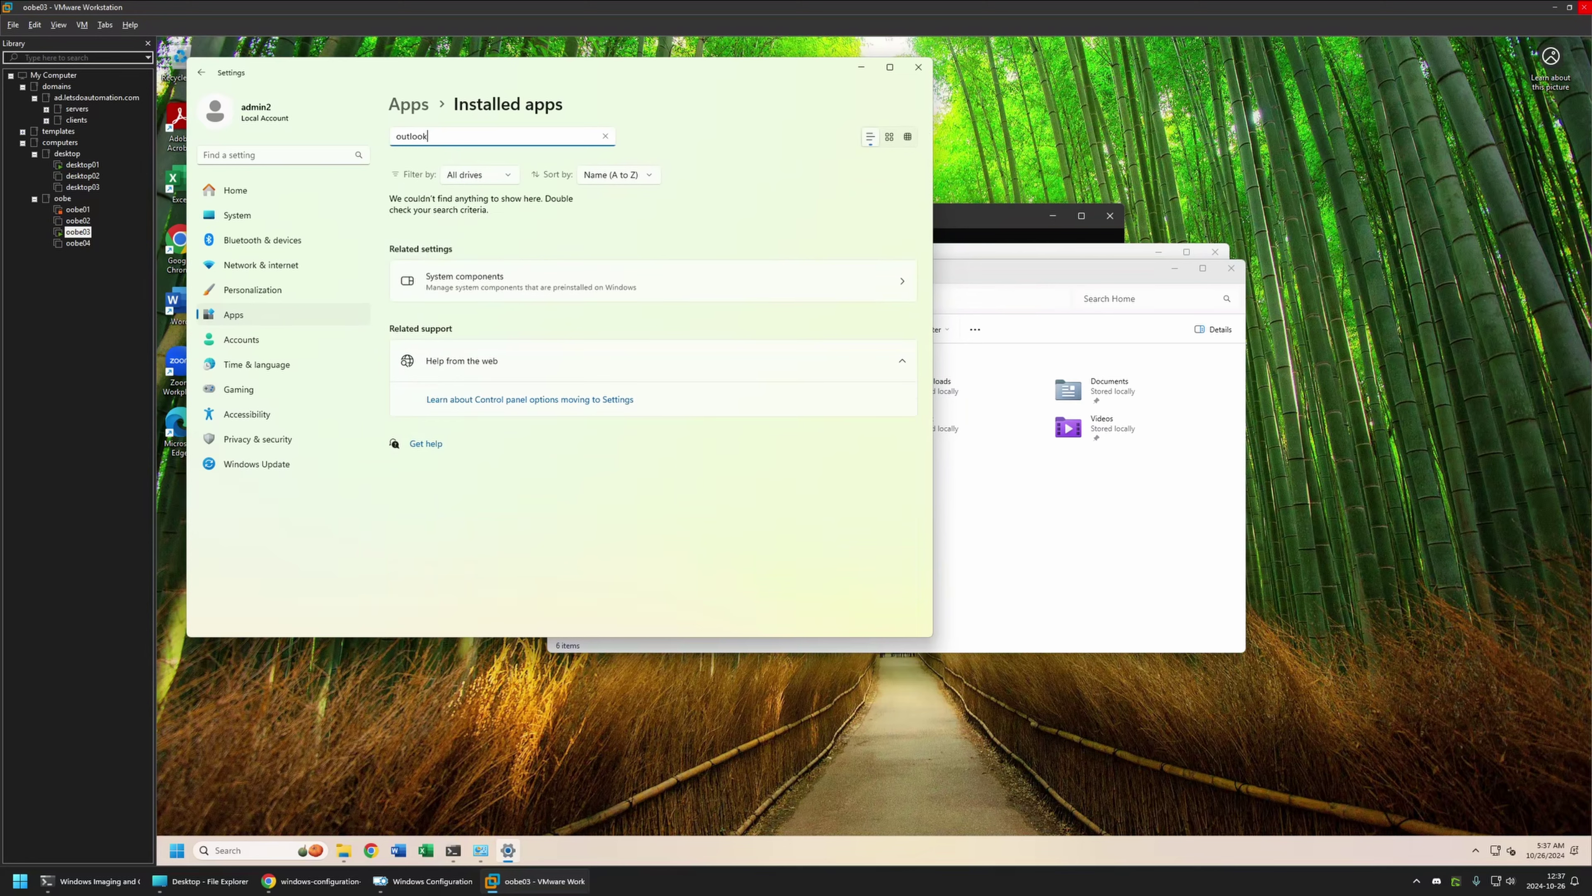
{"action": "key", "text": "BackSpace"}
{"action": "key", "text": "BackSpace"}
{"action": "key", "text": "BackSpace"}
{"action": "key", "text": "BackSpace"}
{"action": "key", "text": "BackSpace"}
{"action": "key", "text": "BackSpace"}
{"action": "key", "text": "BackSpace"}
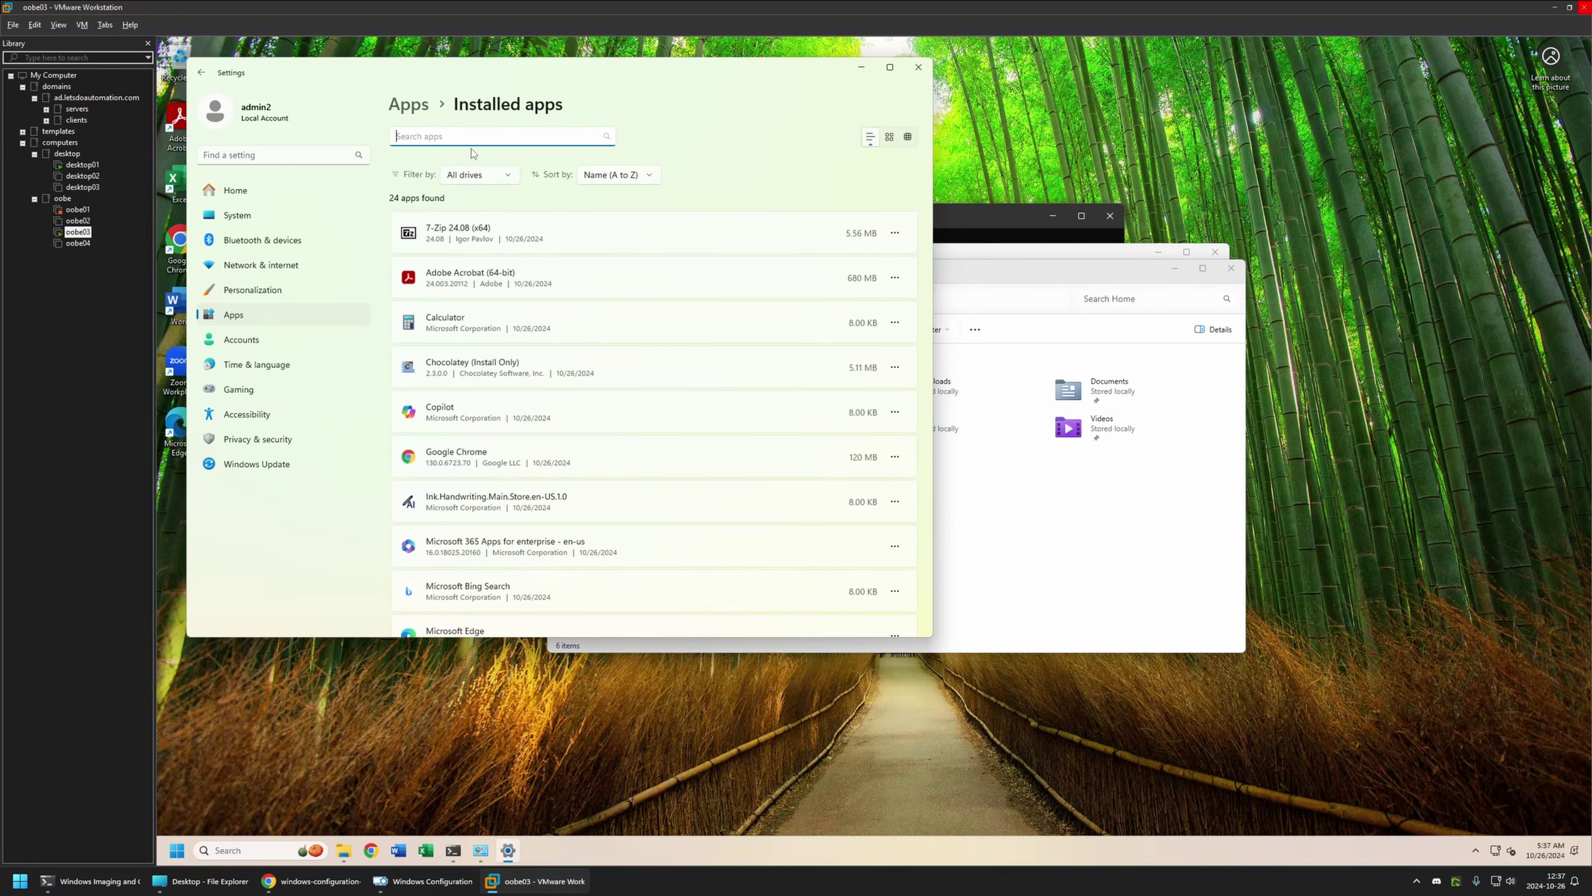
{"action": "left_click", "coordinate": [310, 881]}
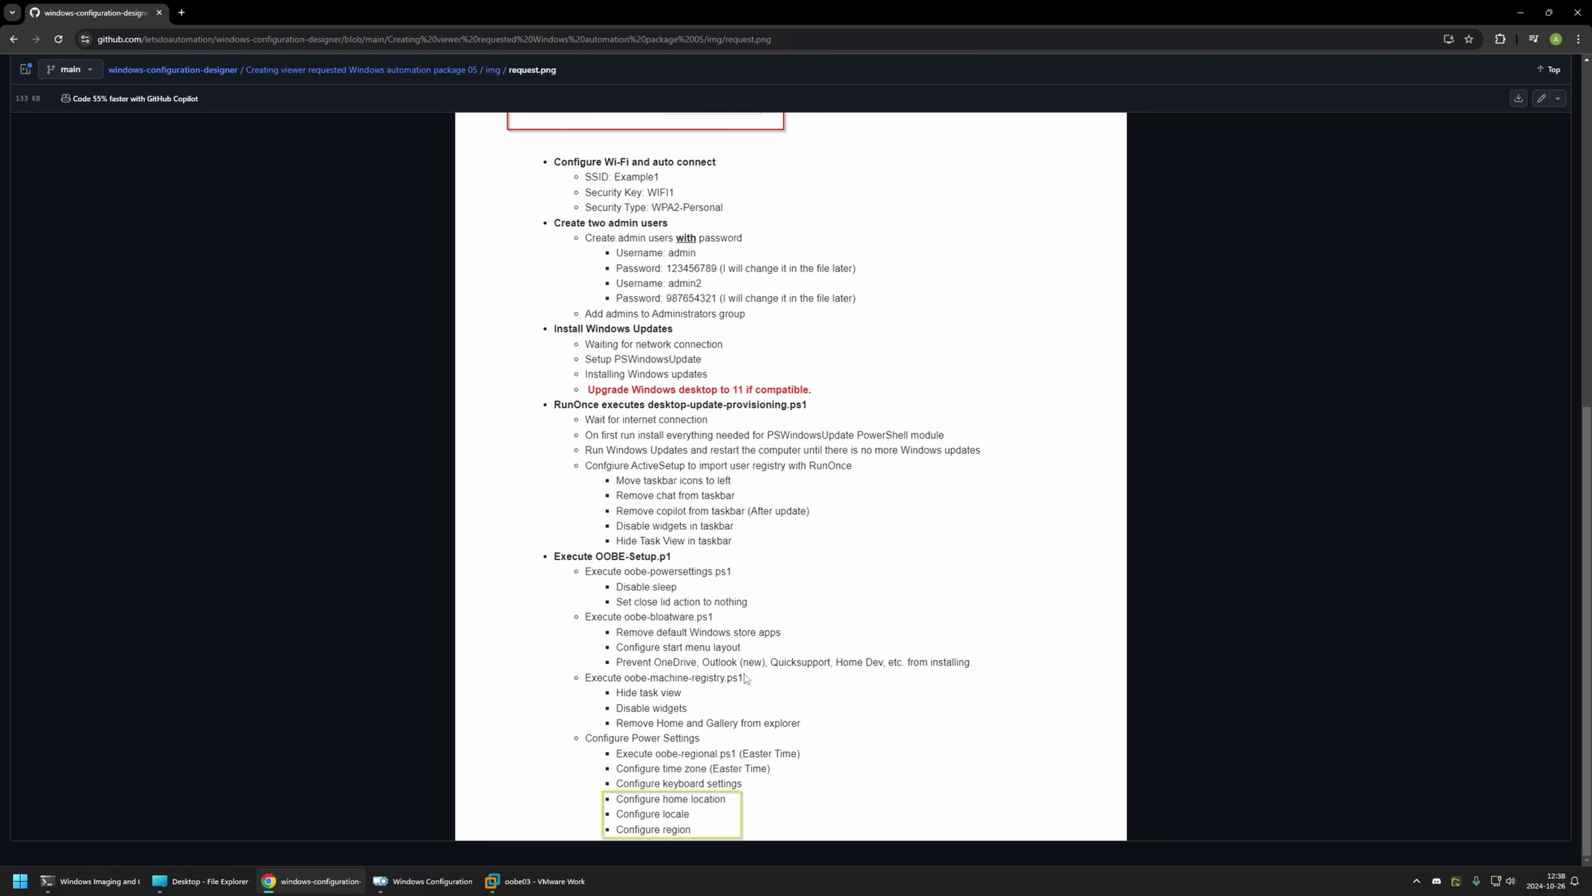
{"action": "left_click", "coordinate": [536, 881]}
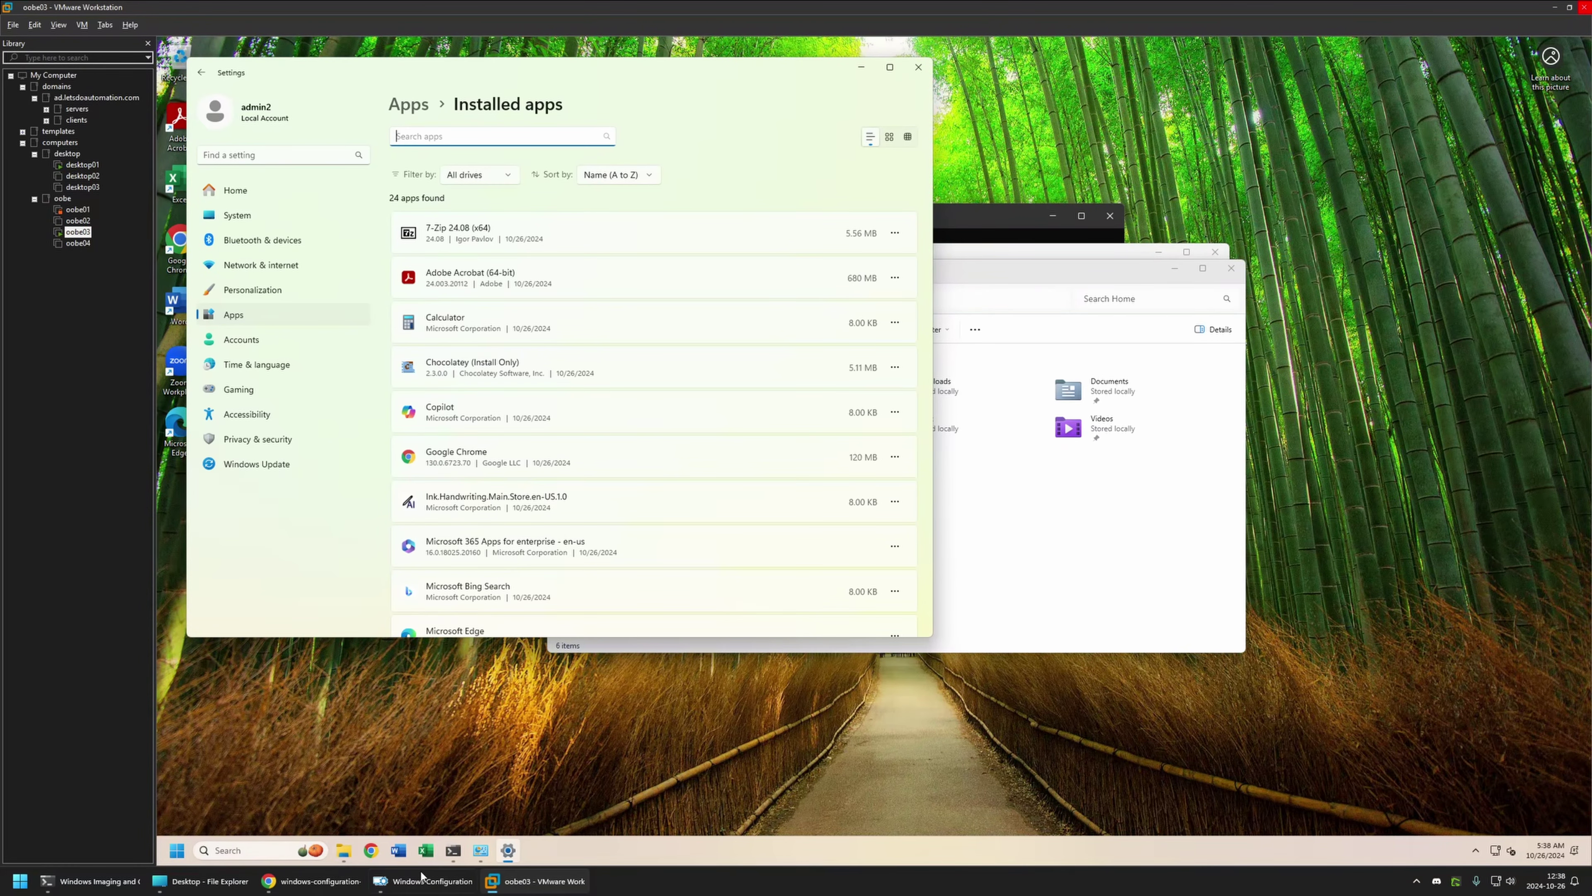
{"action": "left_click", "coordinate": [424, 736]}
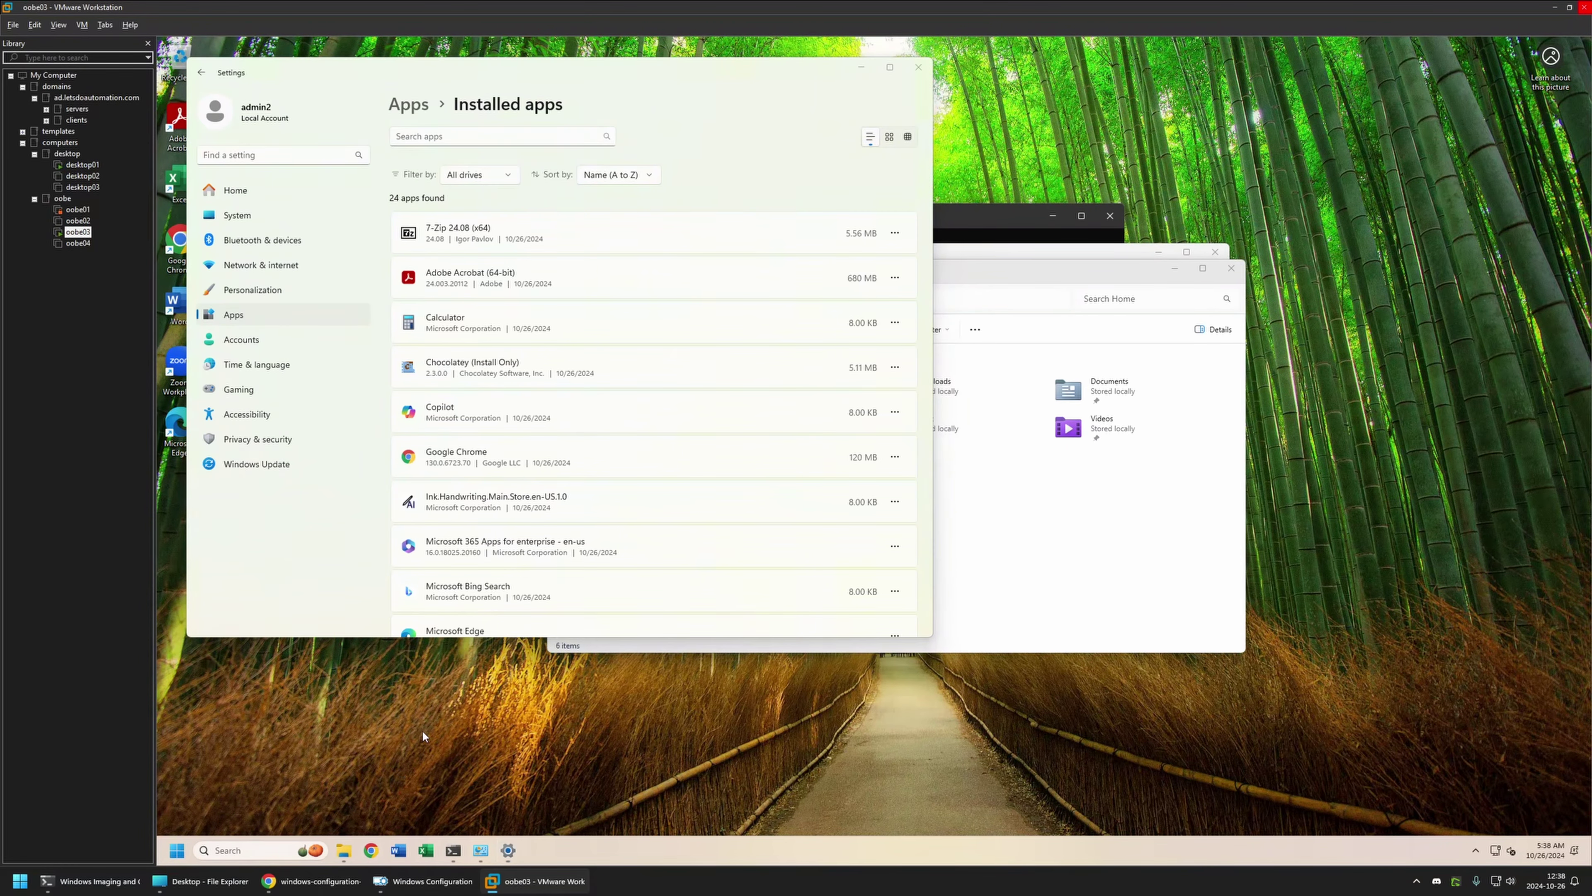
{"action": "left_click", "coordinate": [1127, 520]}
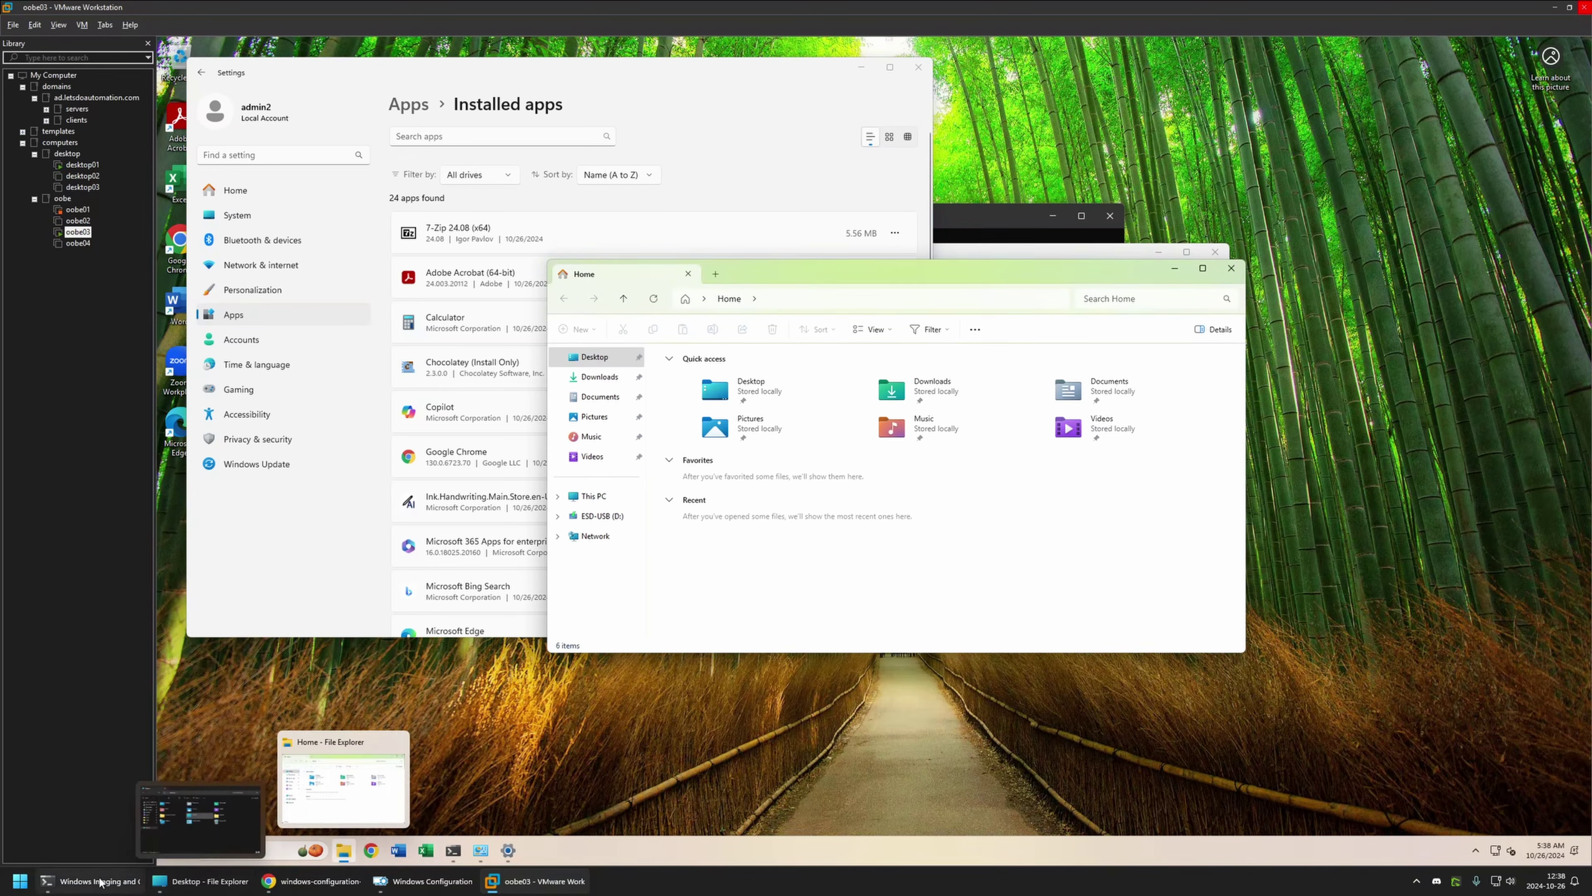
{"action": "left_click", "coordinate": [302, 817]}
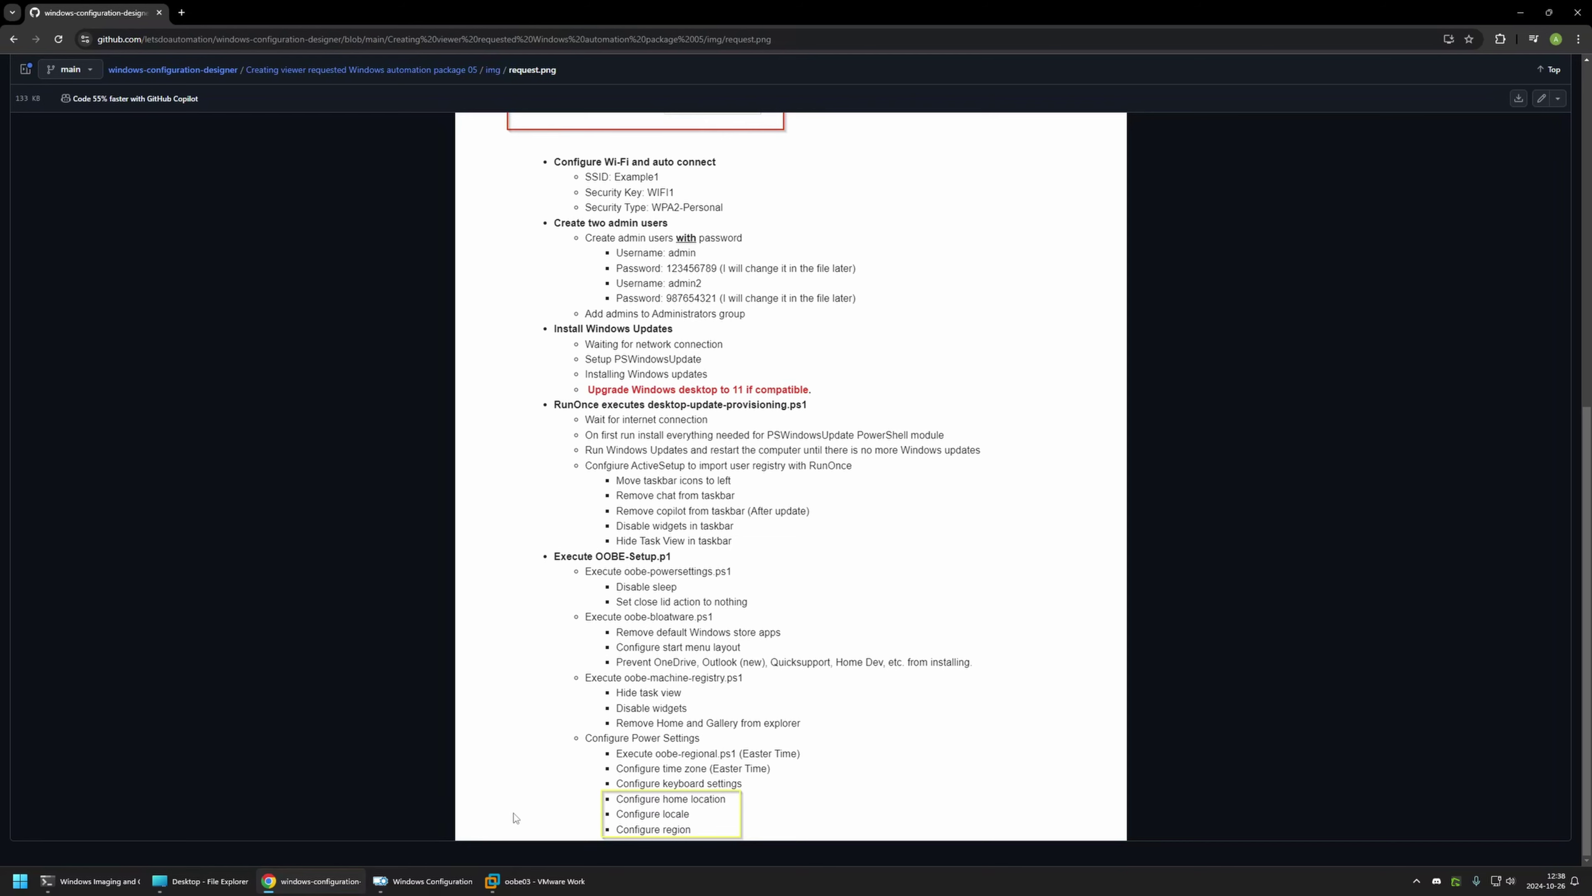
Verify Eastern Time in Date & time and English (United States), country United States in Language & region
{"action": "left_click", "coordinate": [495, 881]}
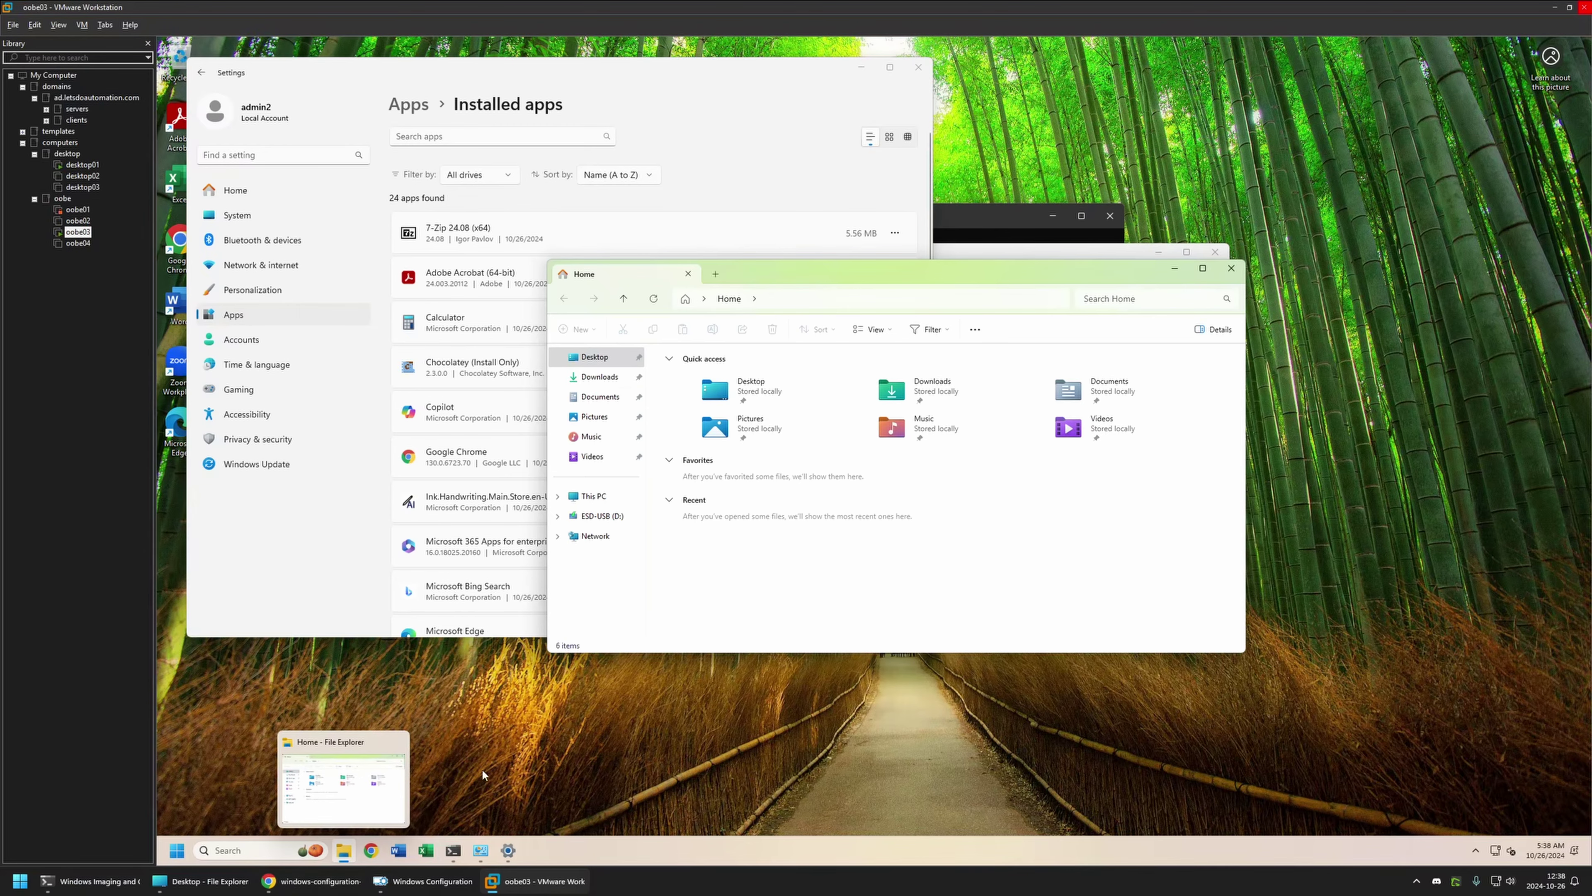
{"action": "left_click", "coordinate": [506, 850]}
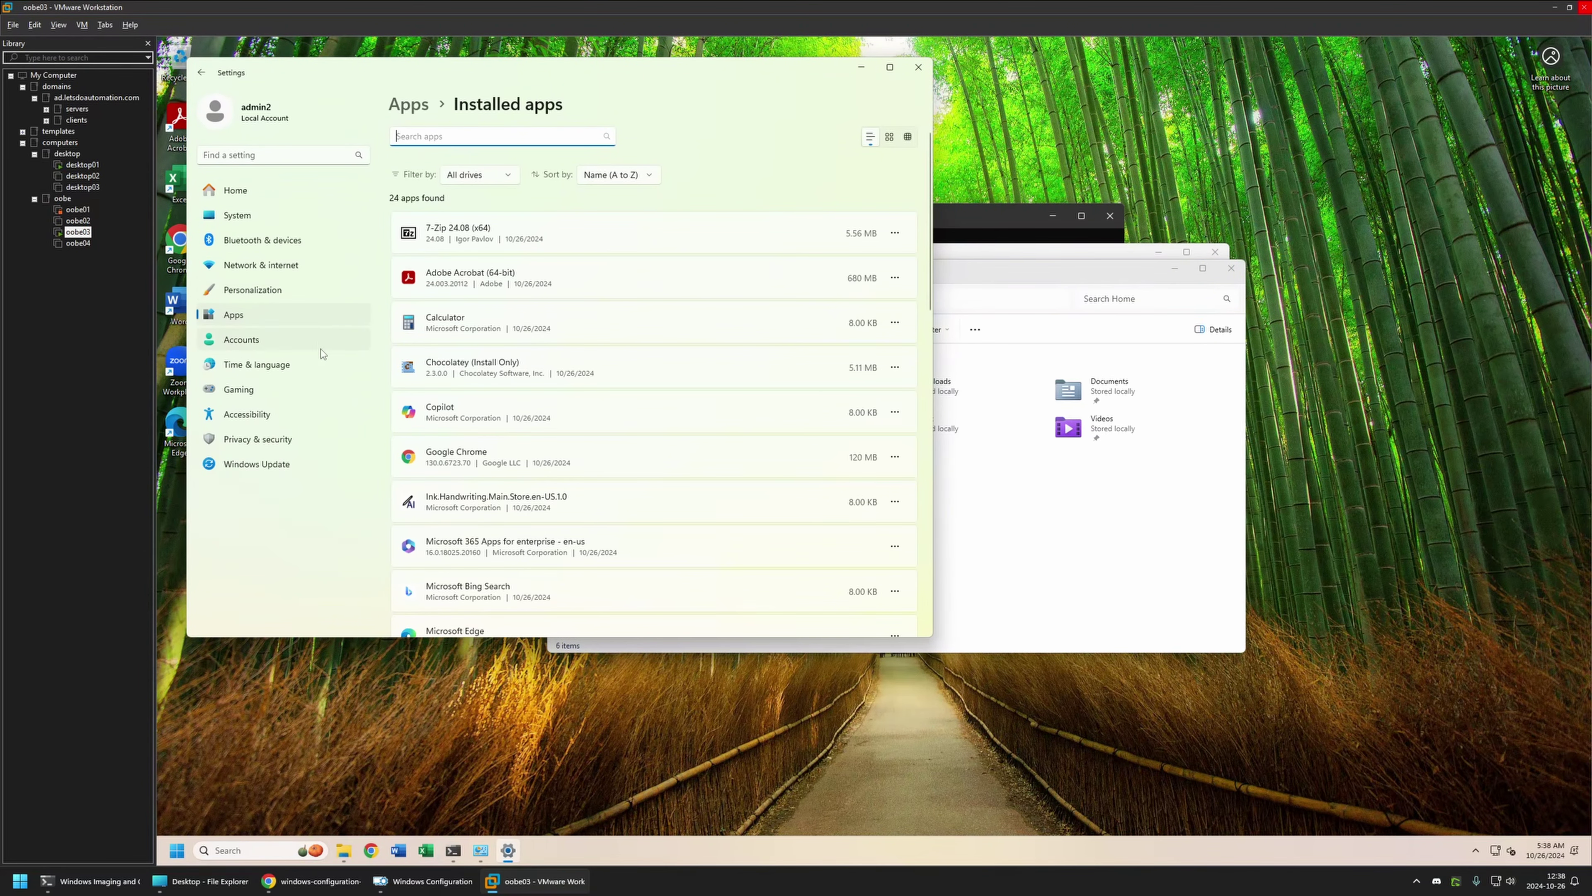
{"action": "left_click", "coordinate": [279, 366]}
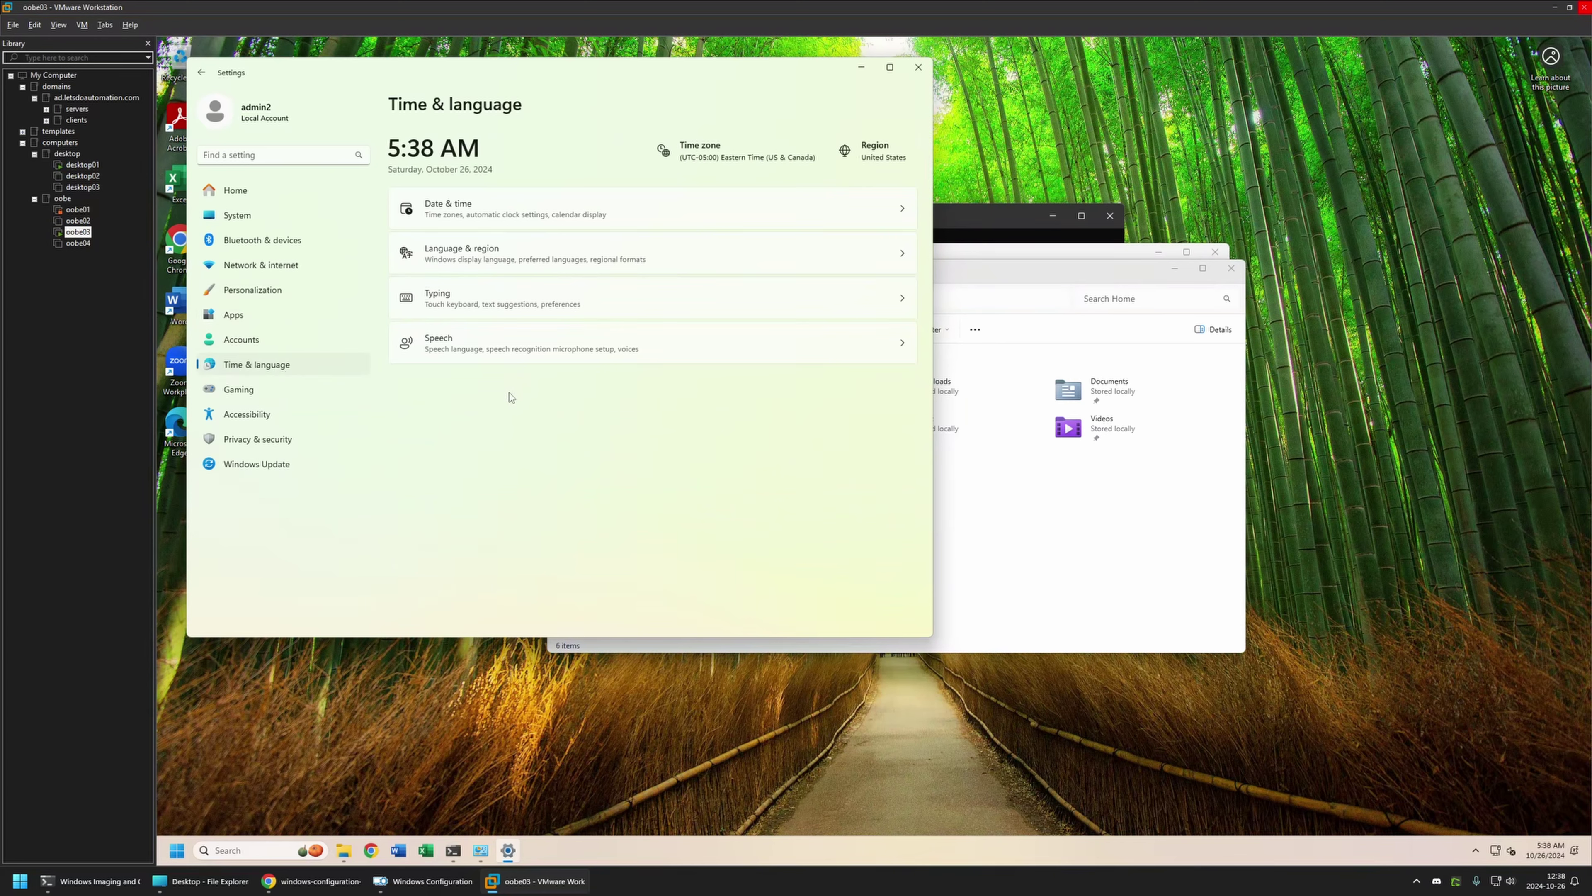
{"action": "left_click", "coordinate": [476, 205]}
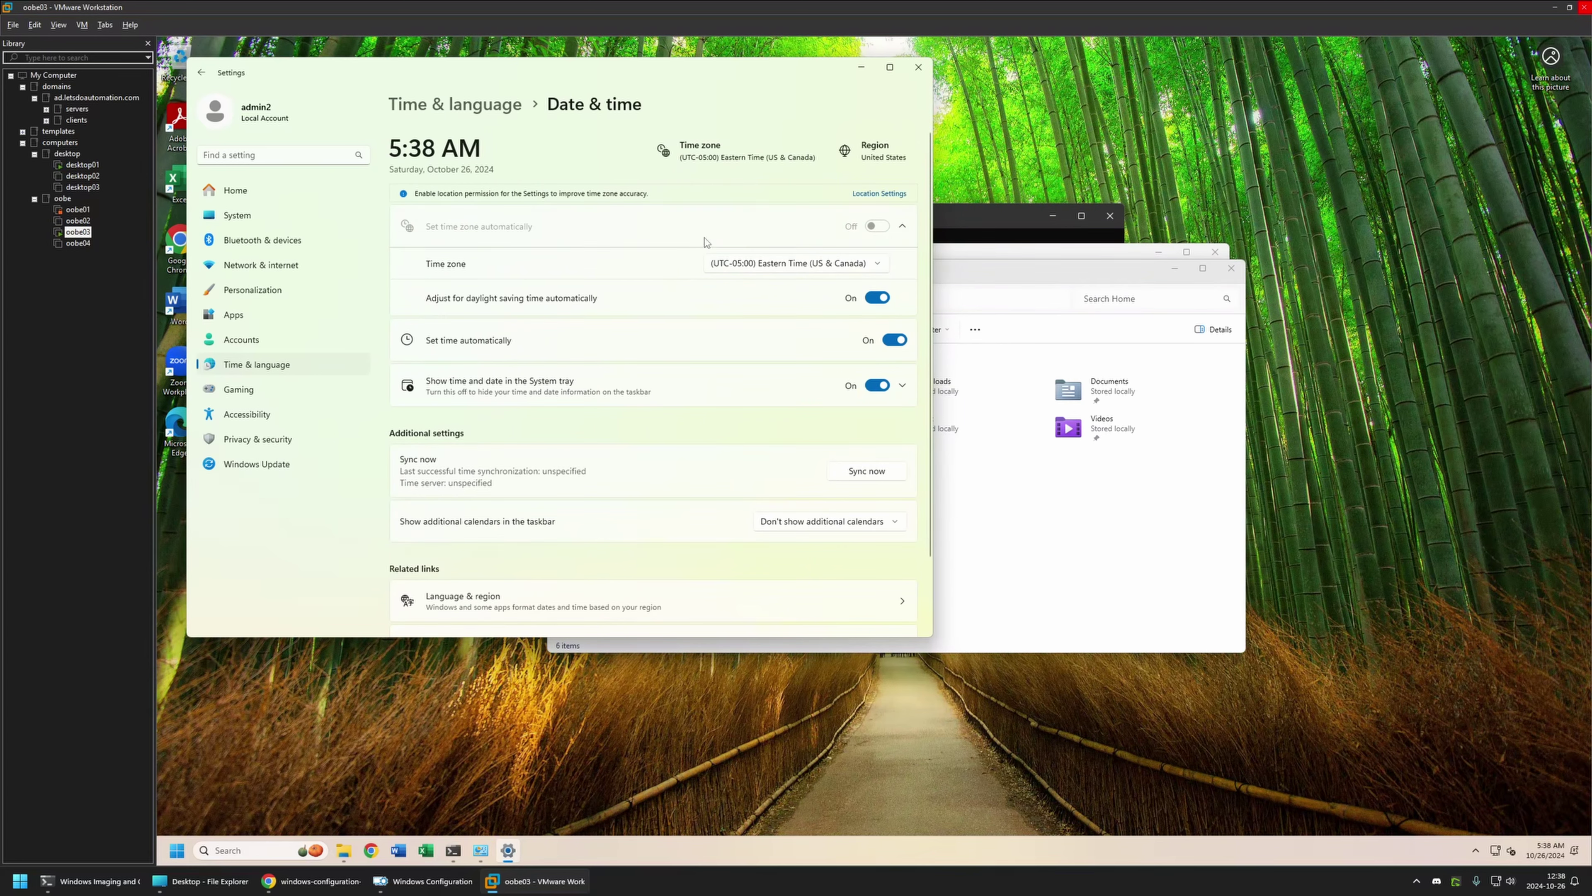
{"action": "key", "text": "alt+Left"}
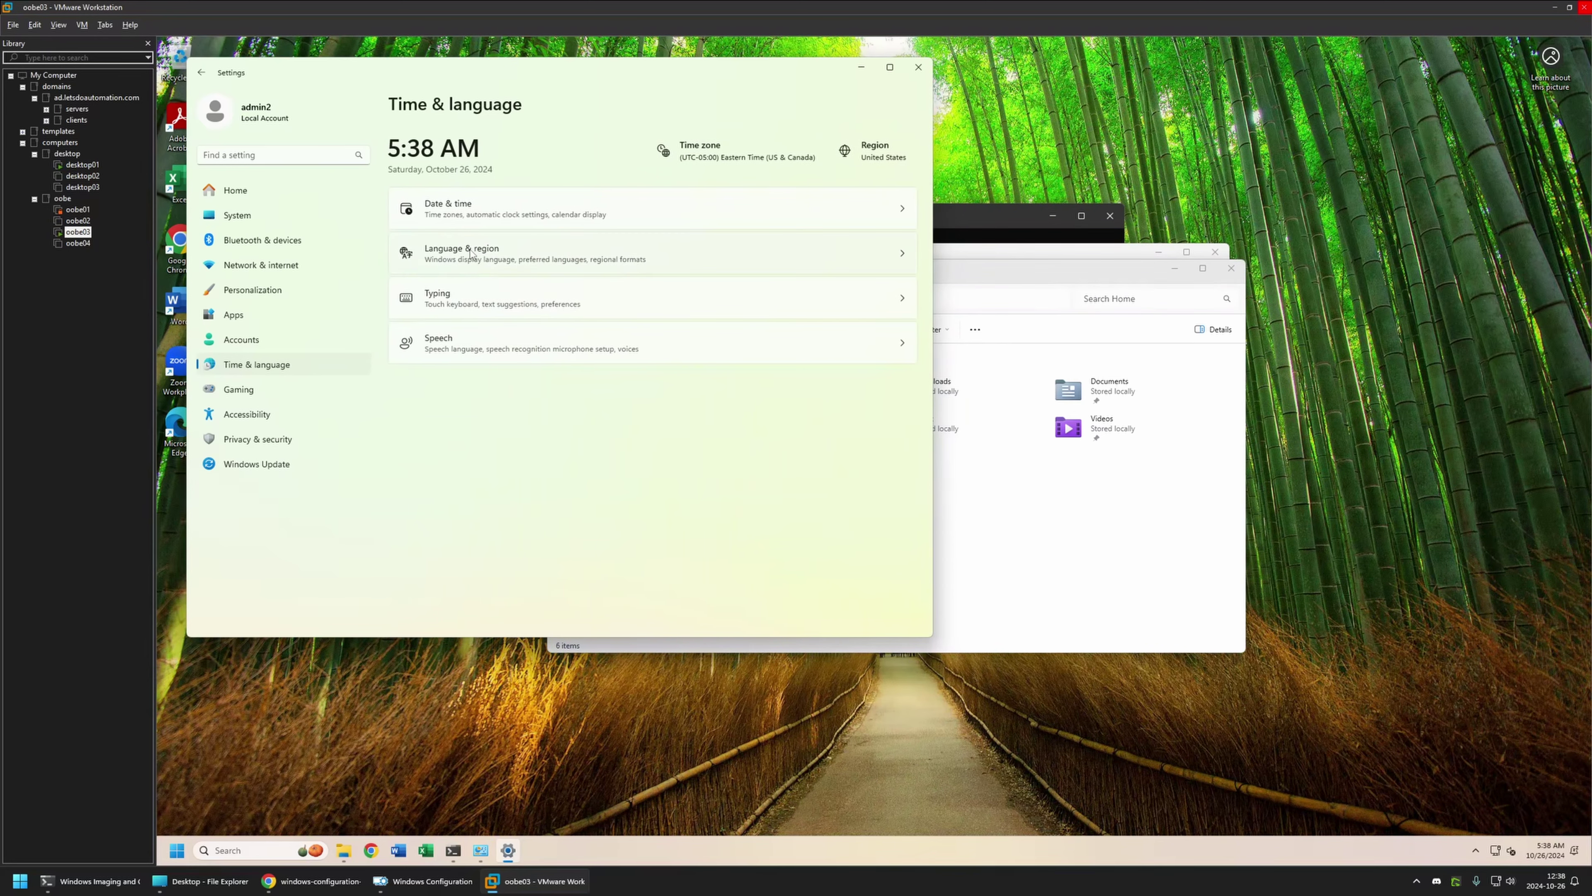
{"action": "left_click", "coordinate": [640, 262]}
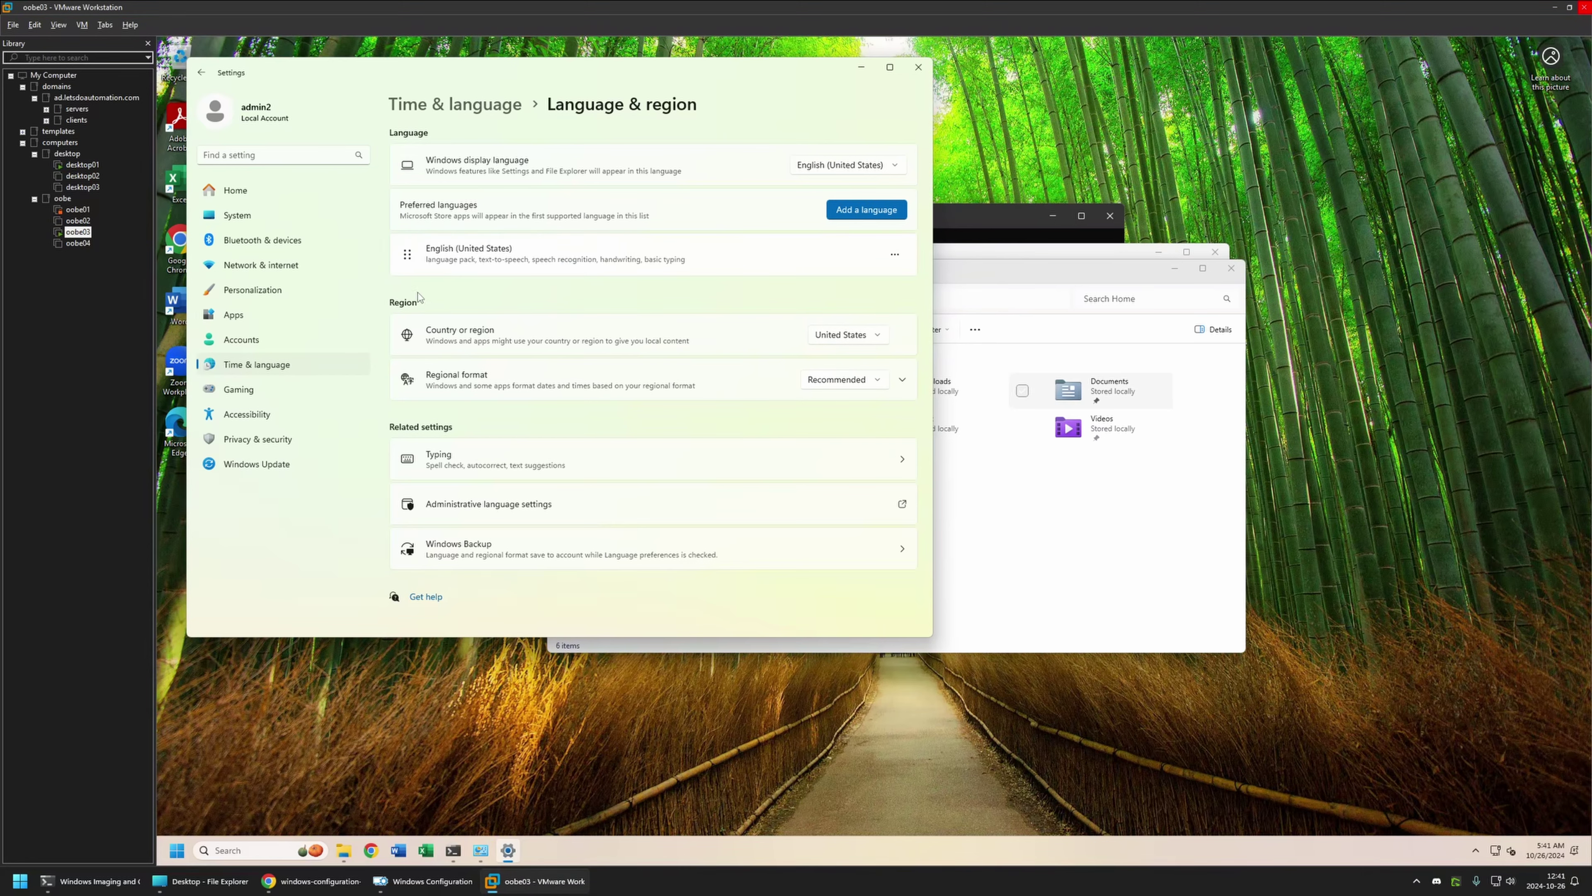
Open request2.png listing software to install and default programs, then return to the VM
{"action": "left_click", "coordinate": [312, 881]}
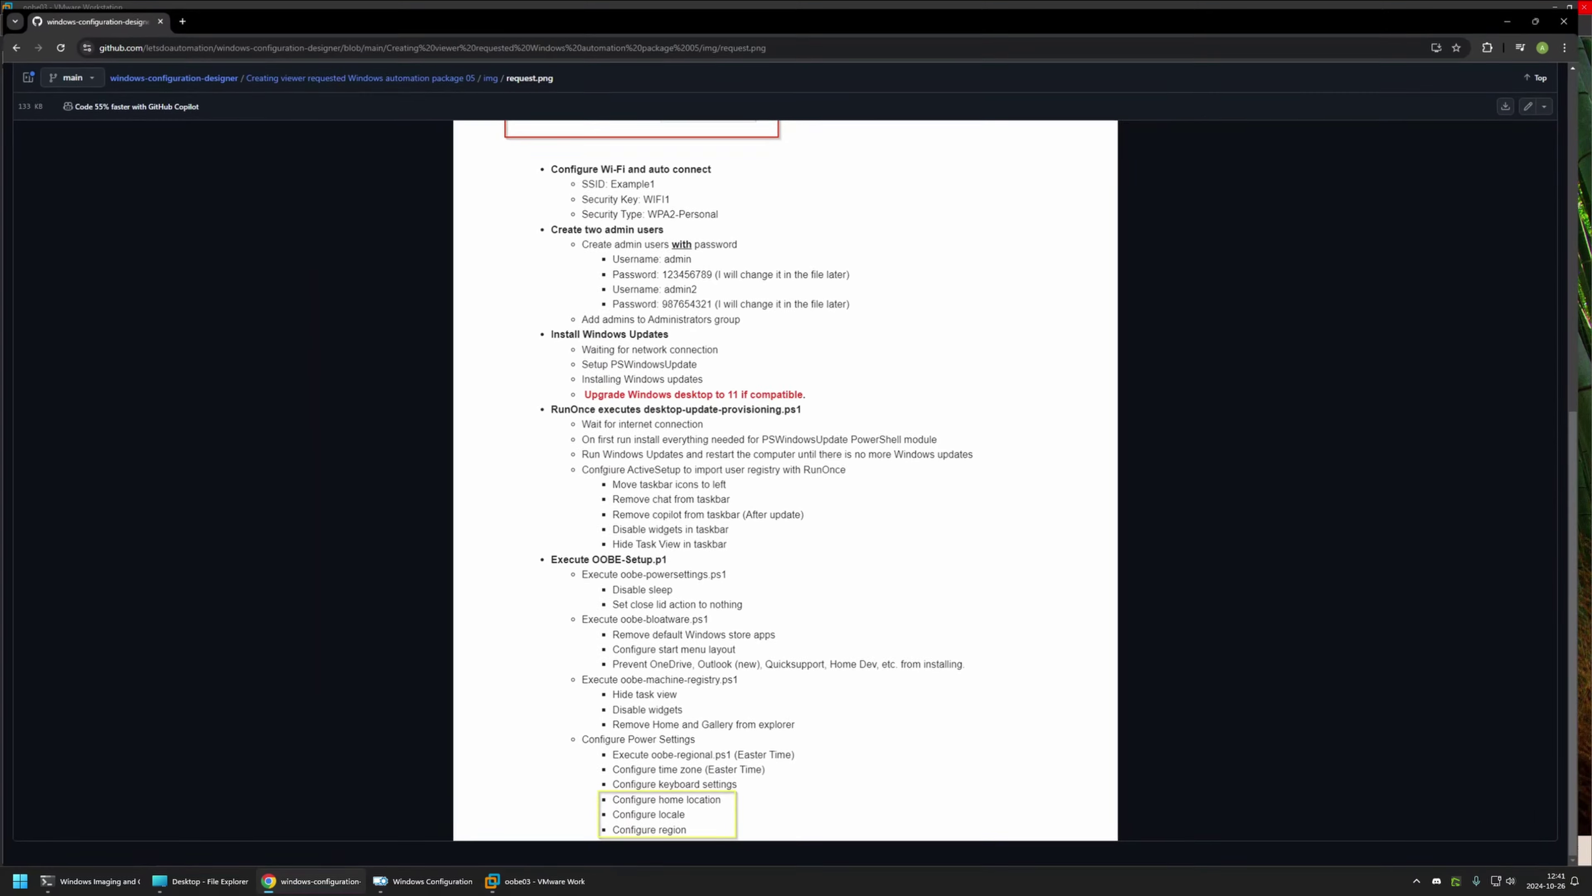
{"action": "scroll", "coordinate": [370, 434], "scroll_direction": "down", "scroll_amount": 20}
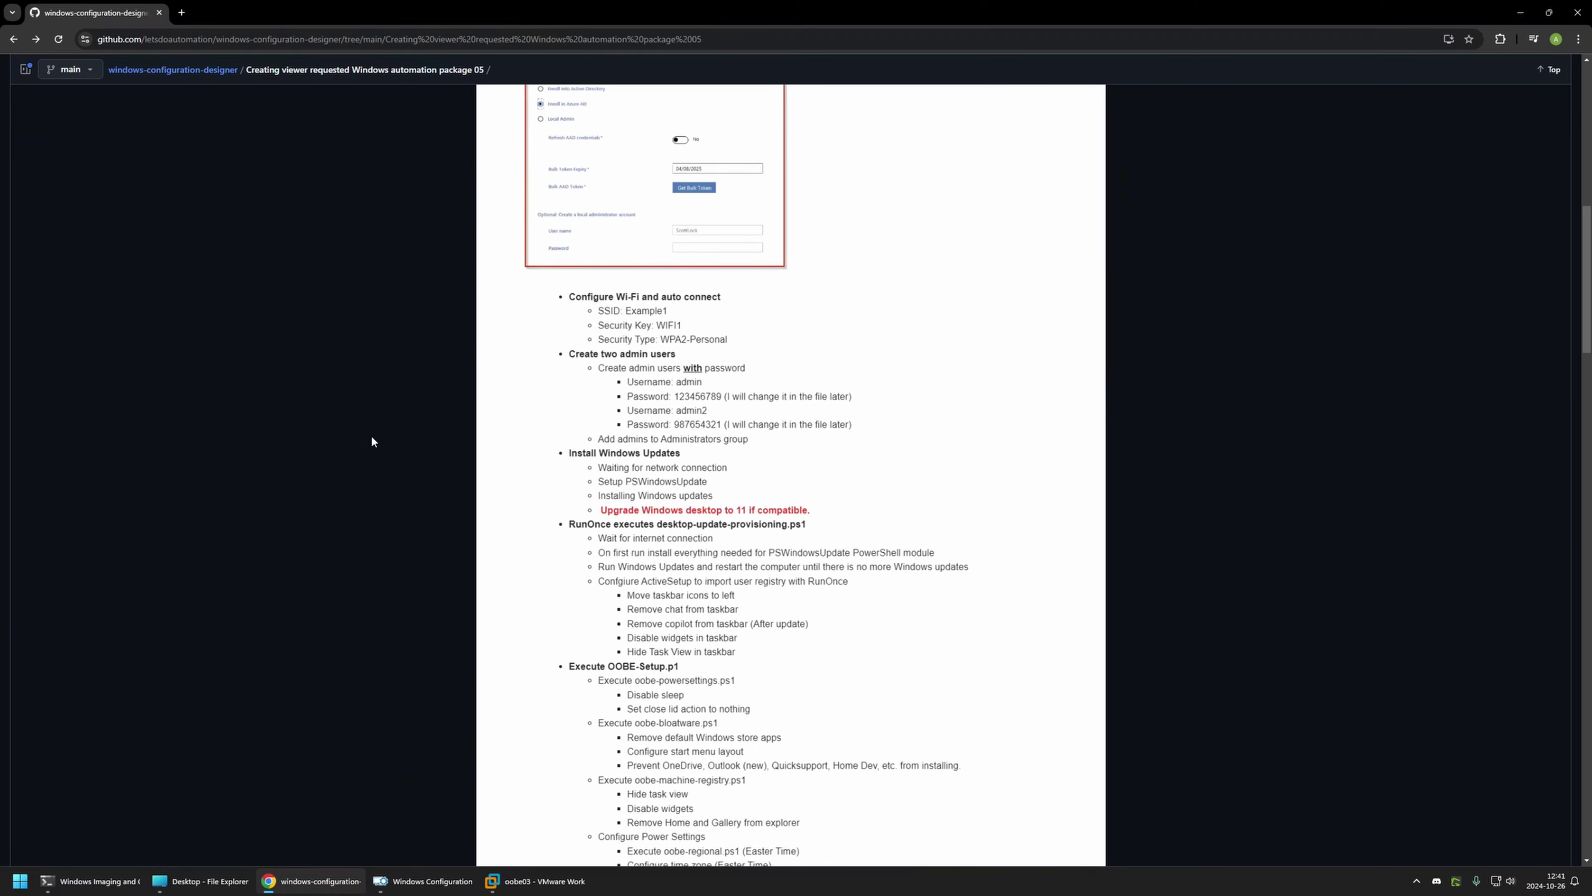
{"action": "left_click", "coordinate": [698, 569]}
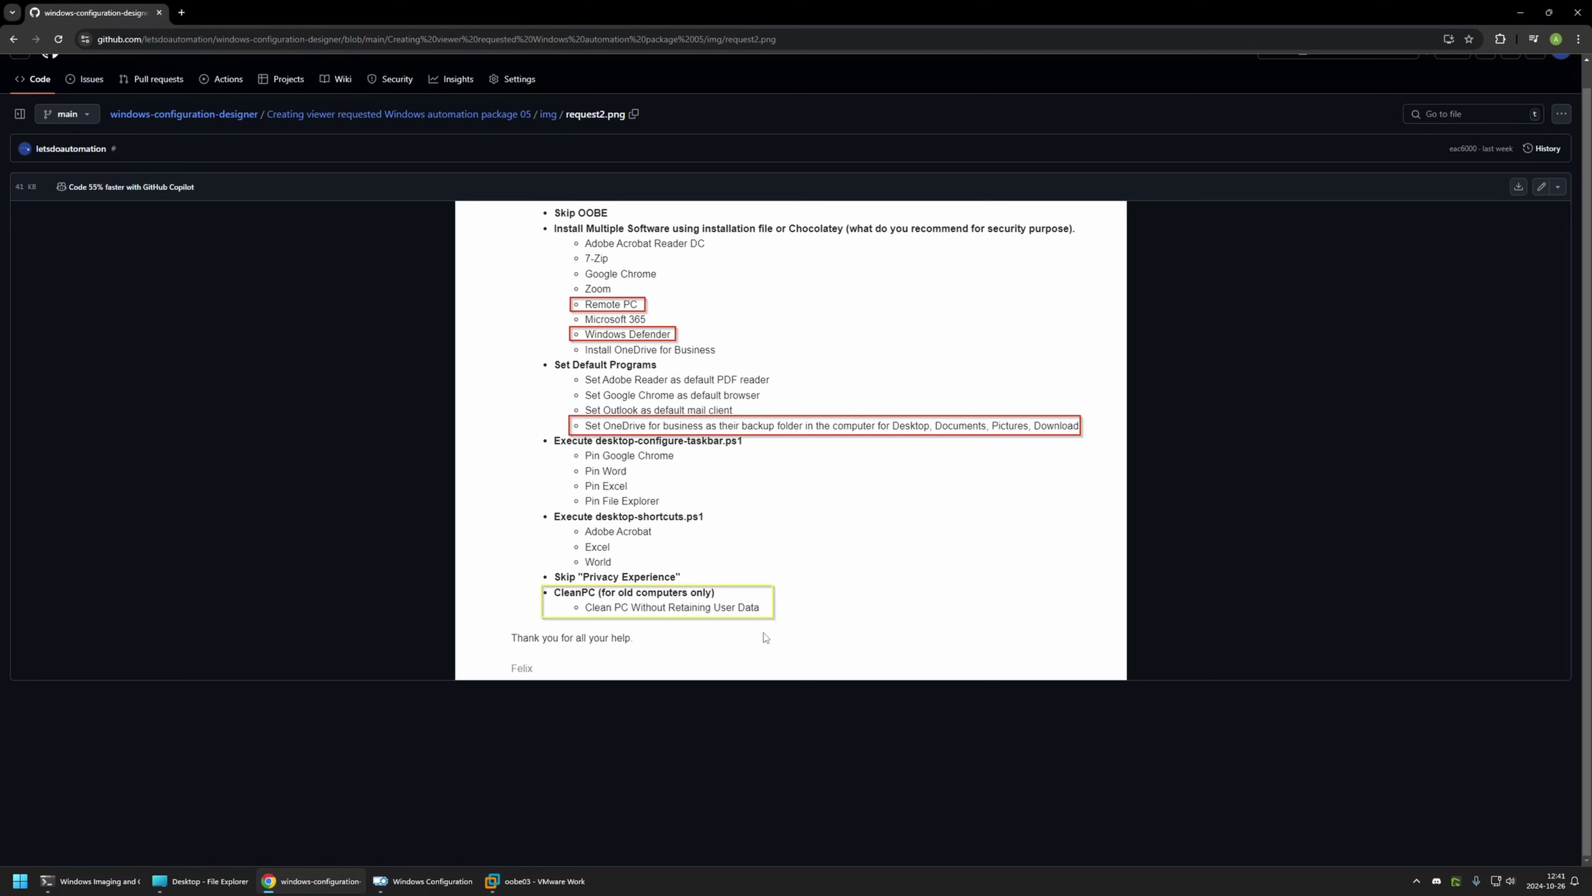
{"action": "left_click", "coordinate": [538, 881]}
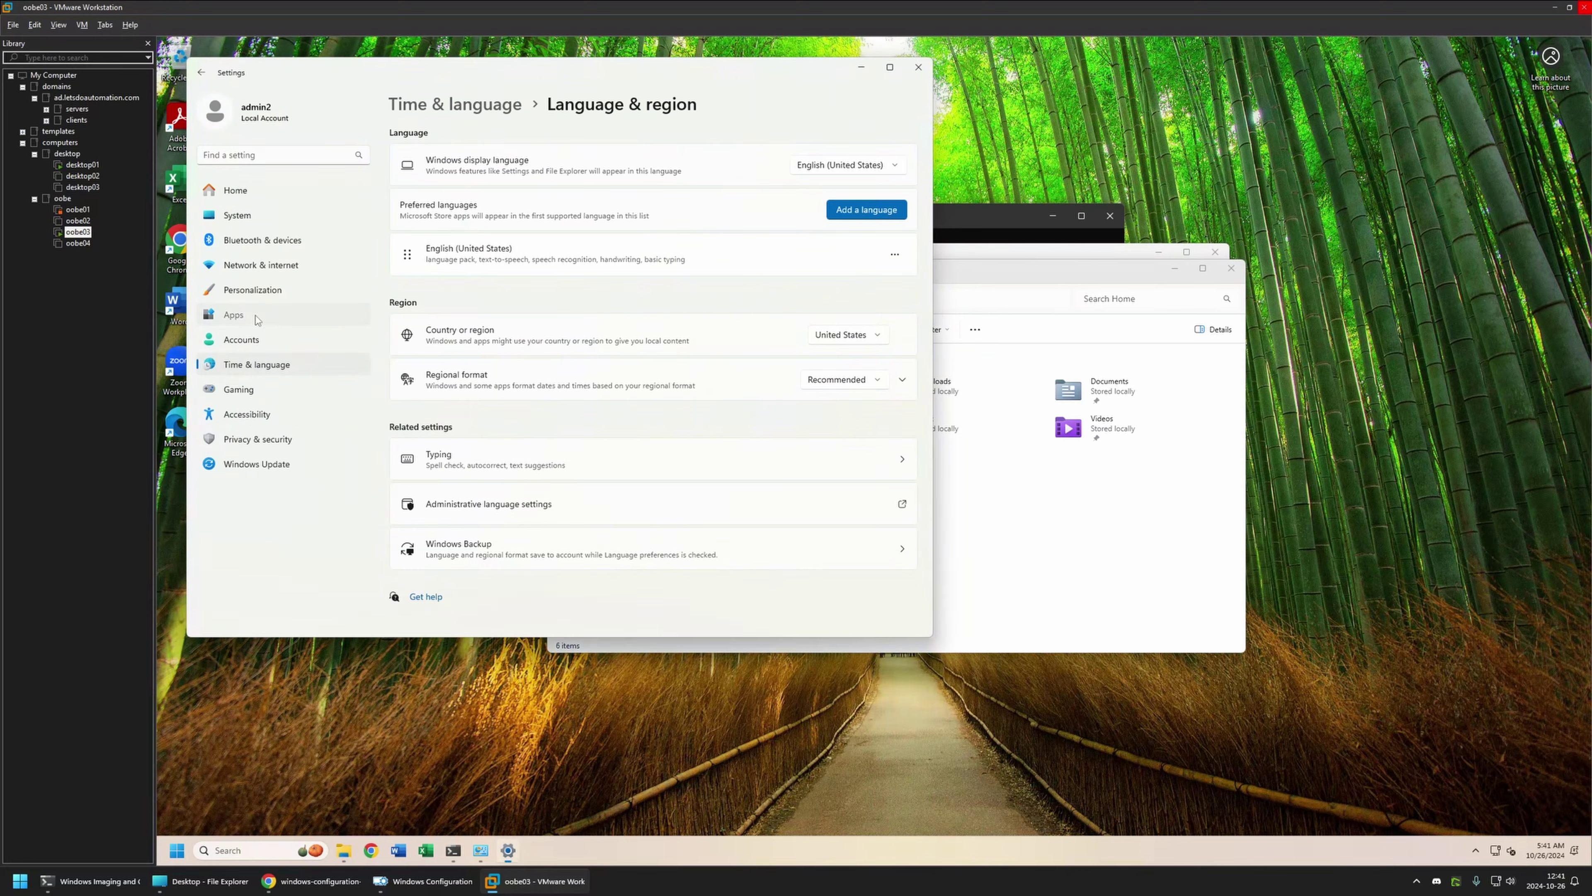
Review the VM's Installed apps list in Settings, scrolling through the entries
{"action": "left_click", "coordinate": [233, 315]}
{"action": "left_click", "coordinate": [537, 157]}
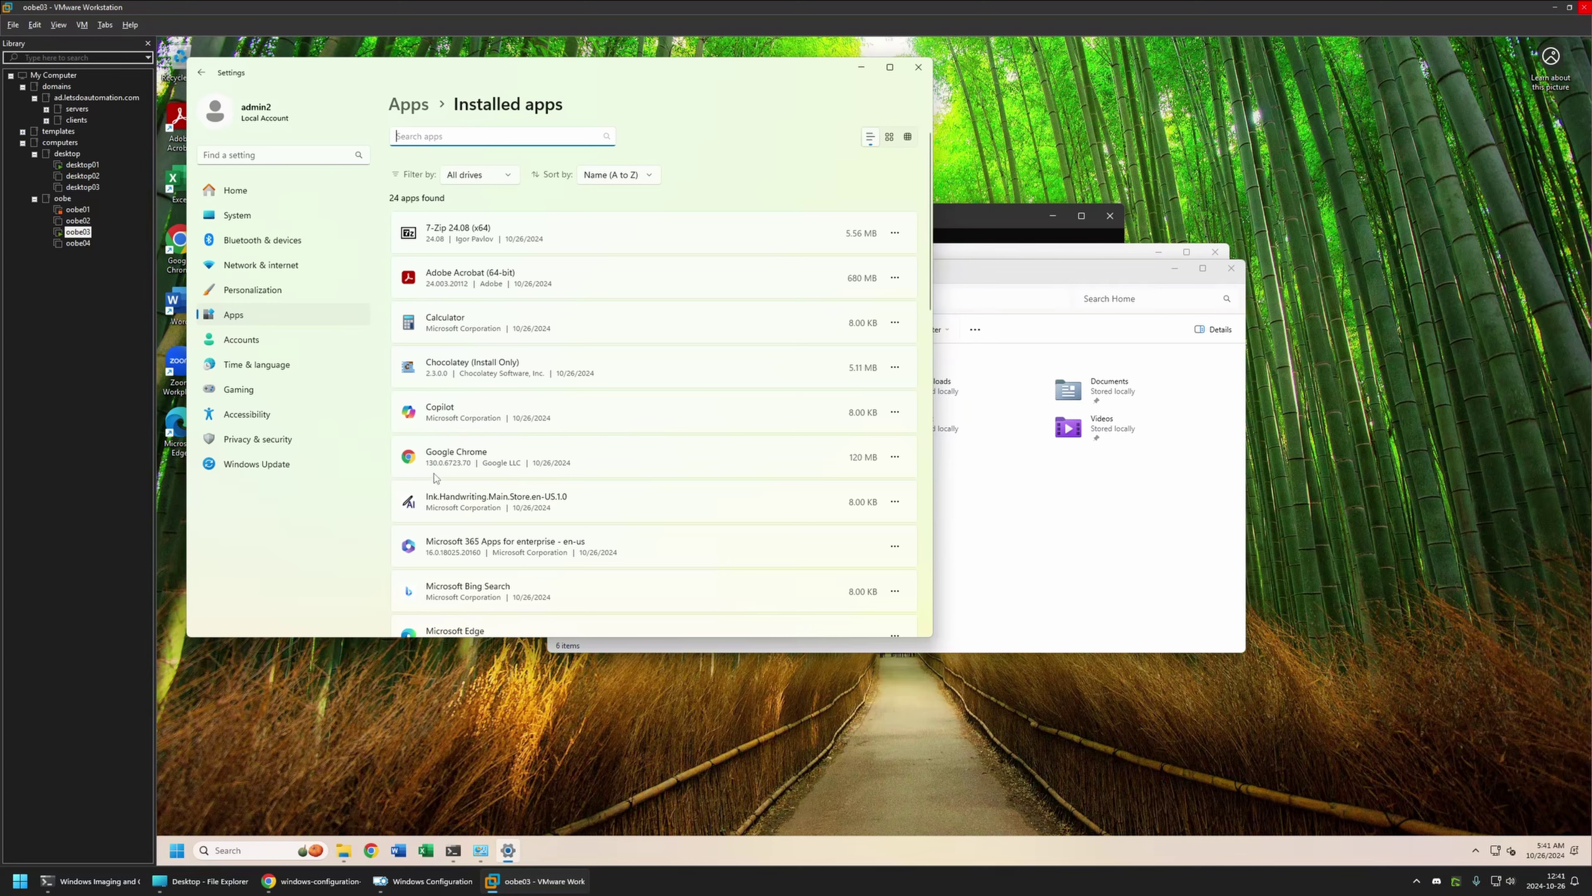
{"action": "scroll", "coordinate": [373, 464], "scroll_direction": "down", "scroll_amount": 3}
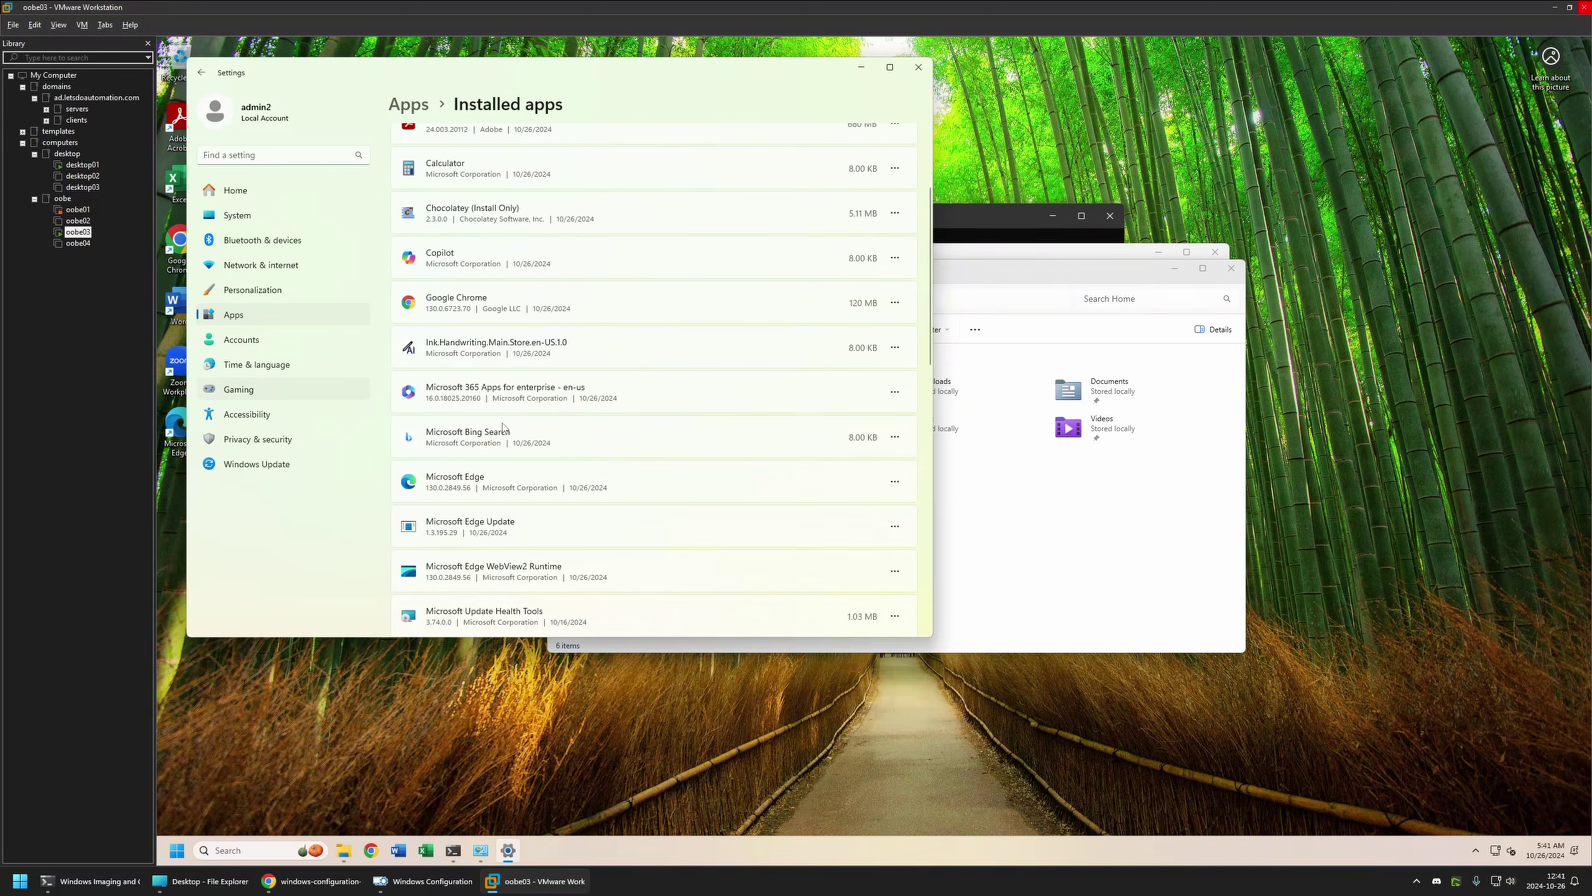
{"action": "scroll", "coordinate": [527, 433], "scroll_direction": "down", "scroll_amount": 12}
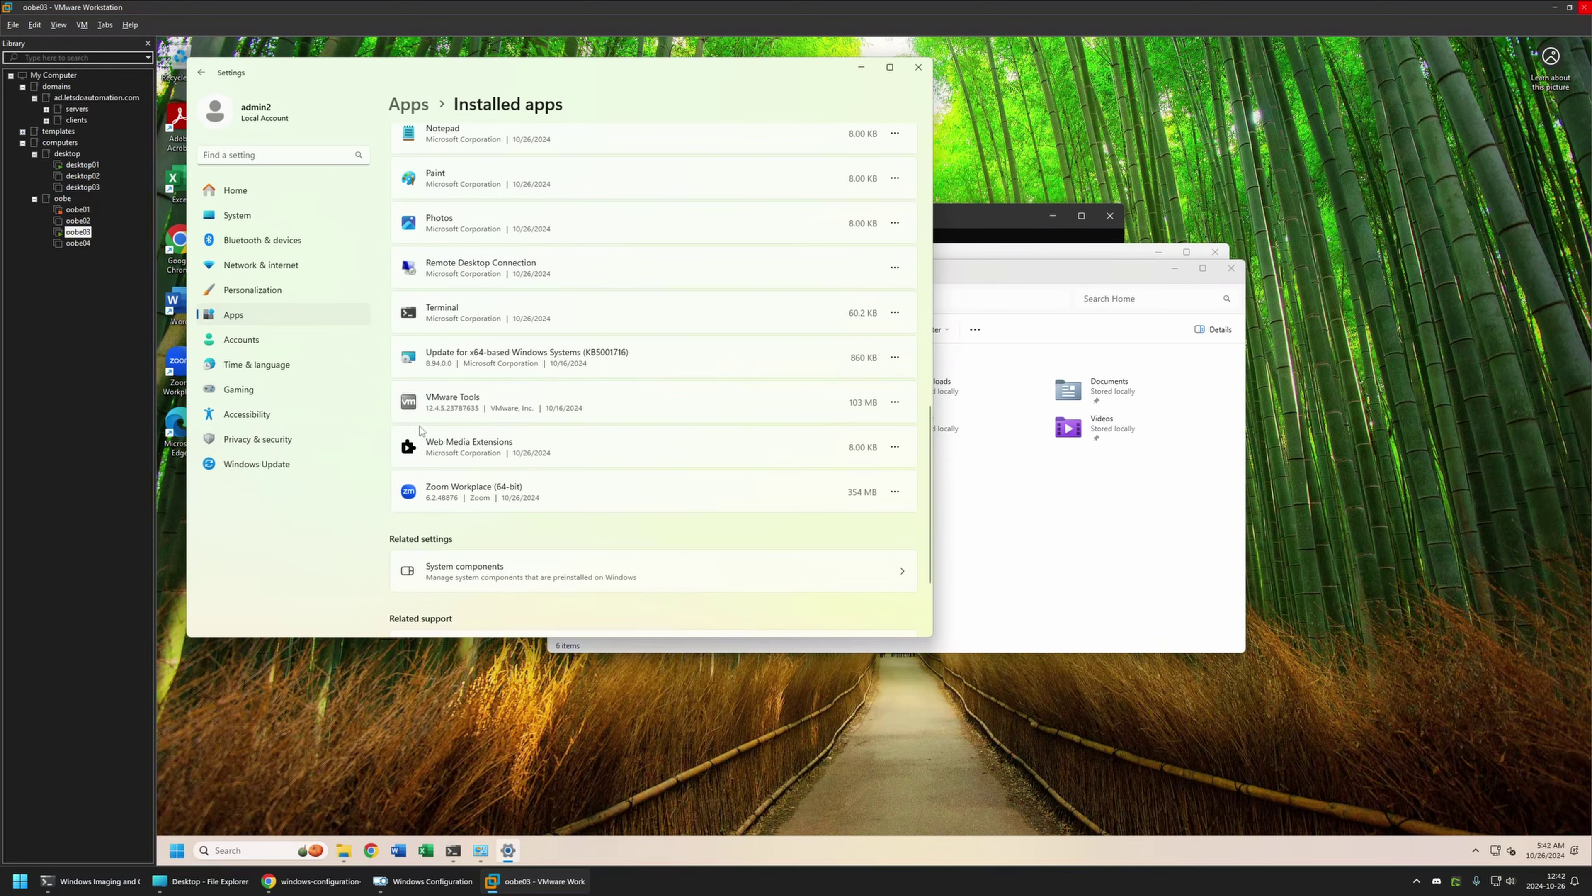
{"action": "scroll", "coordinate": [430, 427], "scroll_direction": "up", "scroll_amount": 5}
{"action": "scroll", "coordinate": [430, 426], "scroll_direction": "up", "scroll_amount": 2}
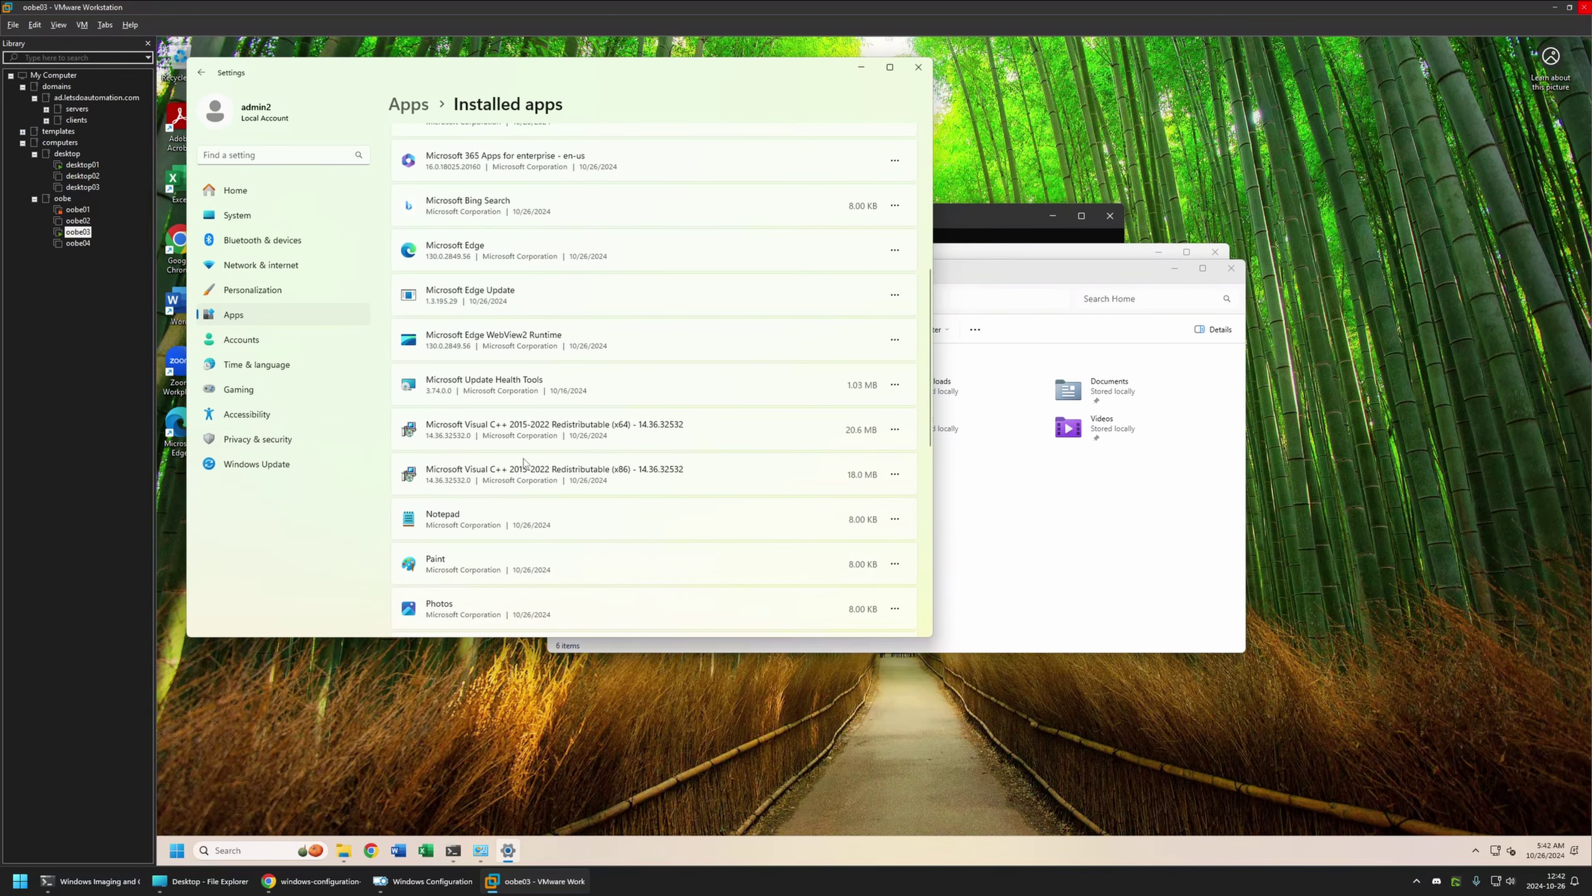
Search Start for OneNote, then compare the installed apps against the GitHub checklist
{"action": "key", "text": "super"}
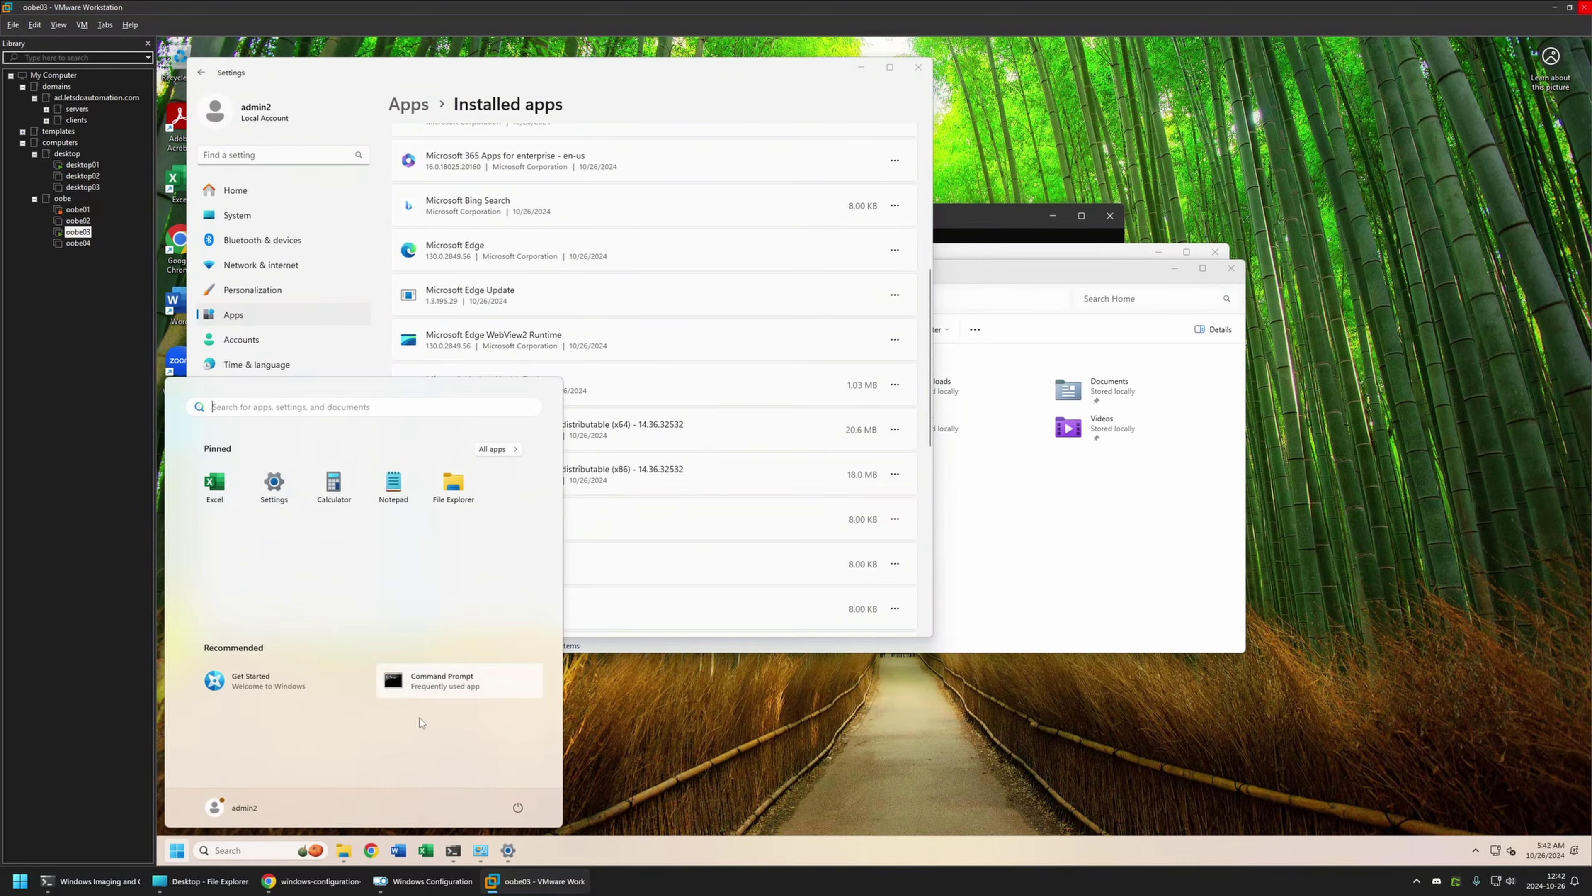
{"action": "type", "text": "one"}
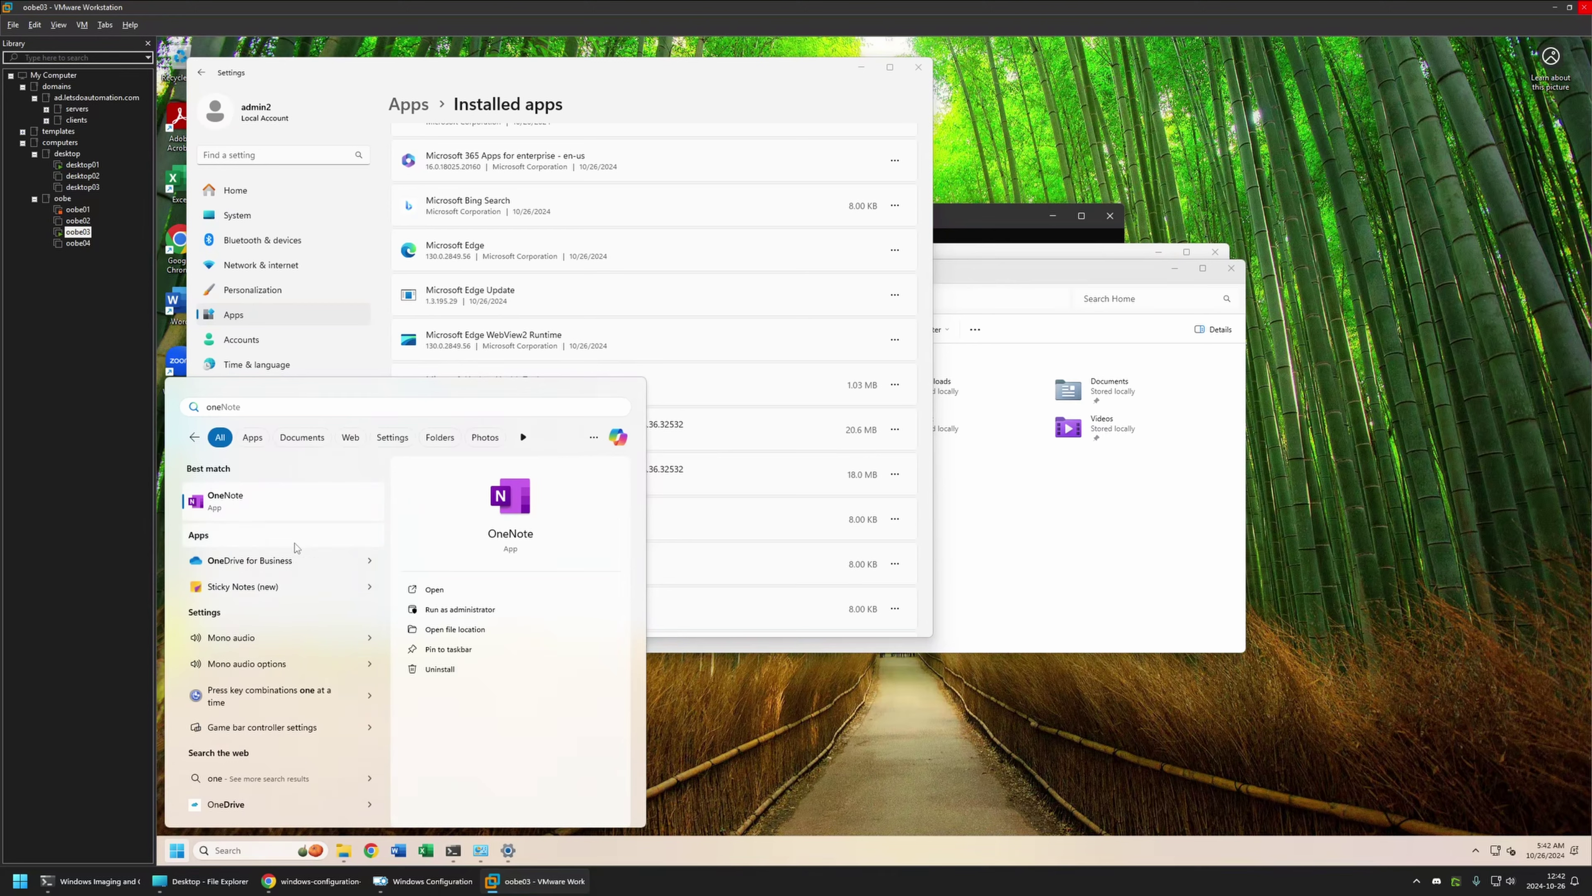
{"action": "left_click", "coordinate": [338, 834]}
{"action": "left_click", "coordinate": [342, 881]}
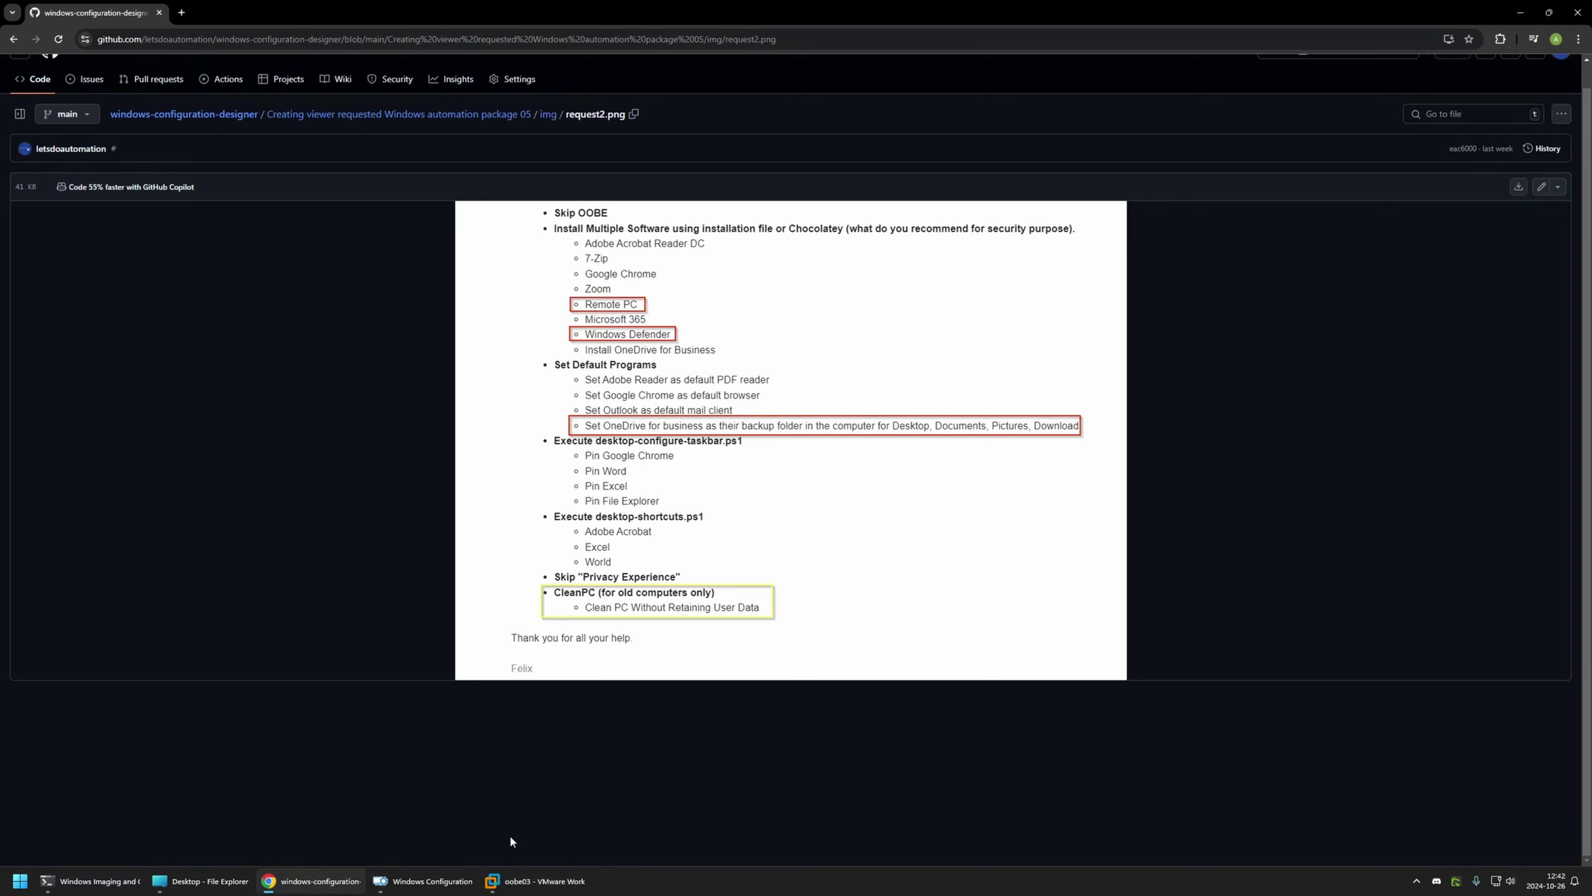
{"action": "left_click", "coordinate": [535, 881]}
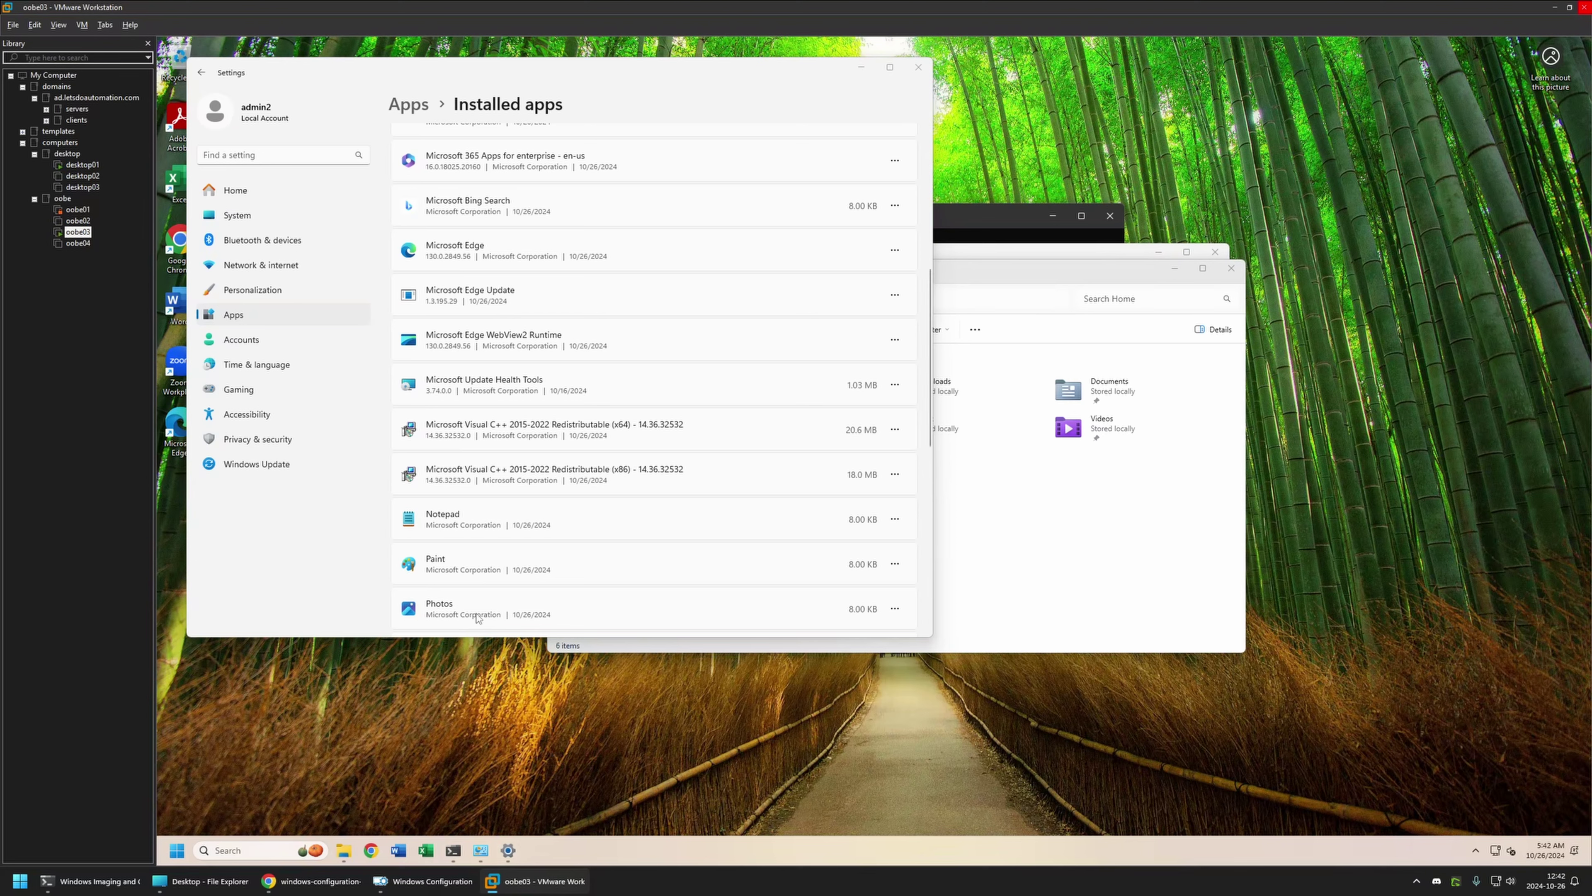
Find Default apps via a 'default' settings search and review Adobe Acrobat's file types
{"action": "left_click", "coordinate": [509, 851]}
{"action": "type", "text": "default"}
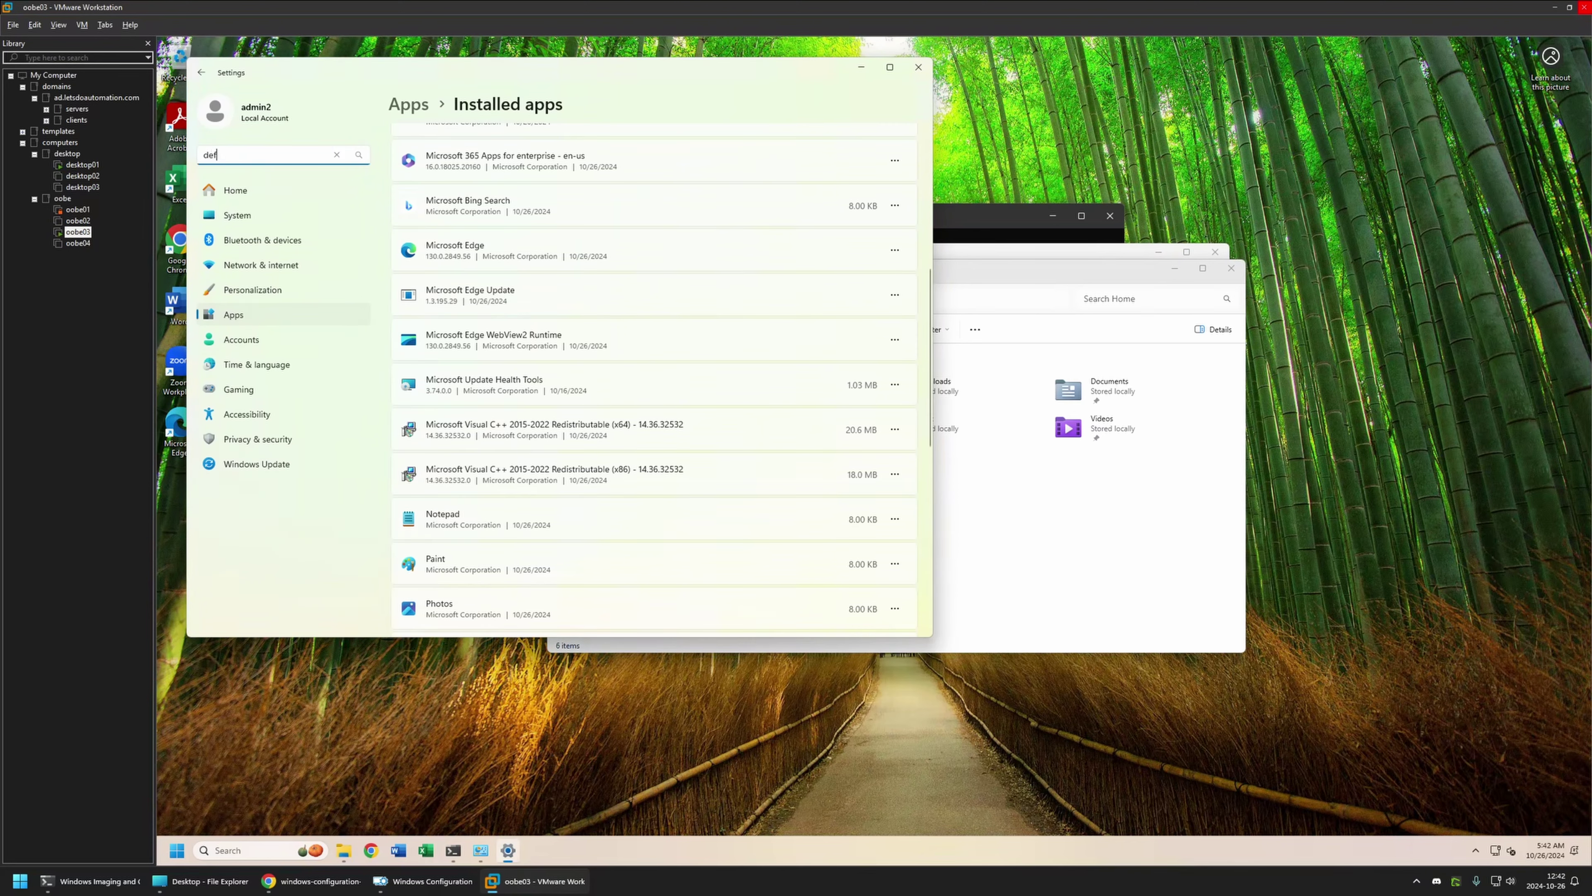
{"action": "left_click", "coordinate": [265, 178]}
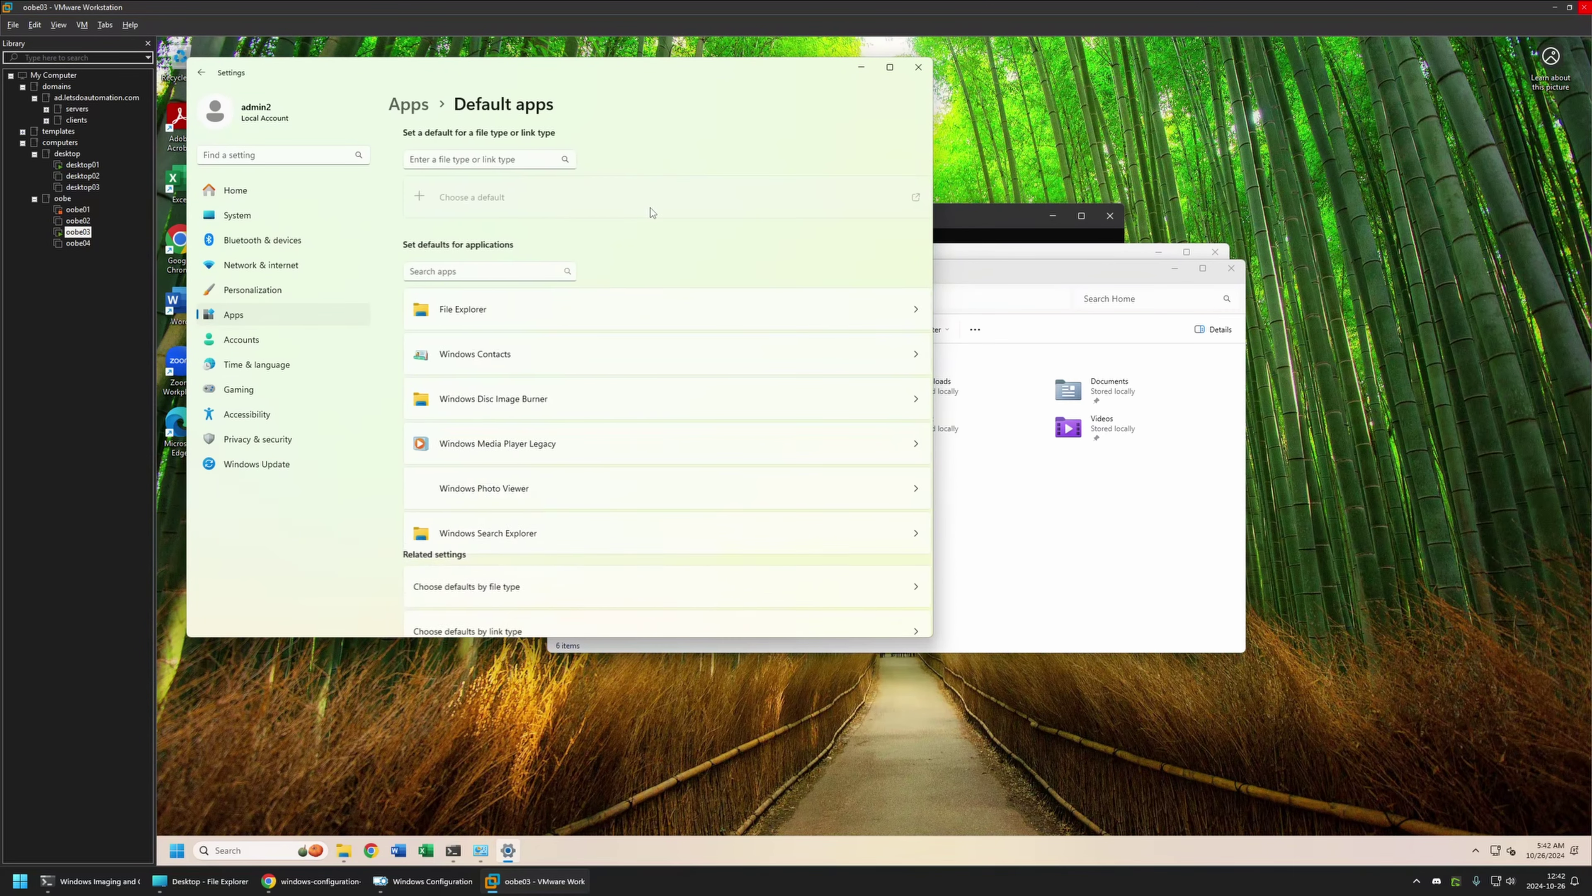
{"action": "left_click", "coordinate": [499, 317]}
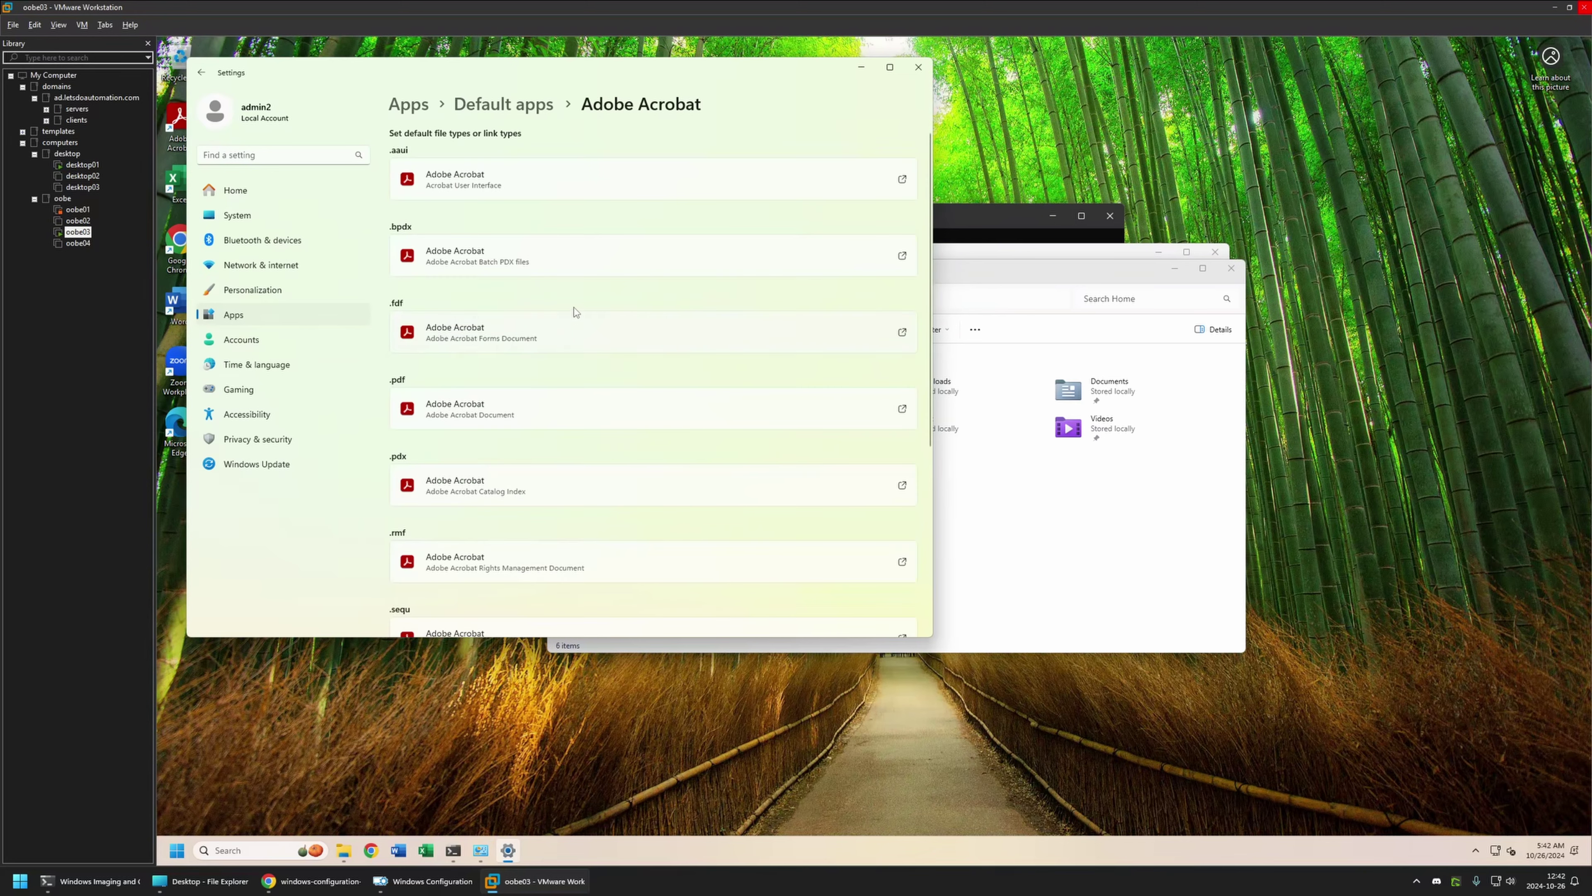
{"action": "scroll", "coordinate": [611, 239], "scroll_direction": "down", "scroll_amount": 3}
{"action": "scroll", "coordinate": [625, 275], "scroll_direction": "up", "scroll_amount": 5}
{"action": "key", "text": "alt+Left"}
Review Google Chrome's default file and link types
{"action": "scroll", "coordinate": [526, 267], "scroll_direction": "down", "scroll_amount": 5}
{"action": "scroll", "coordinate": [526, 327], "scroll_direction": "down", "scroll_amount": 3}
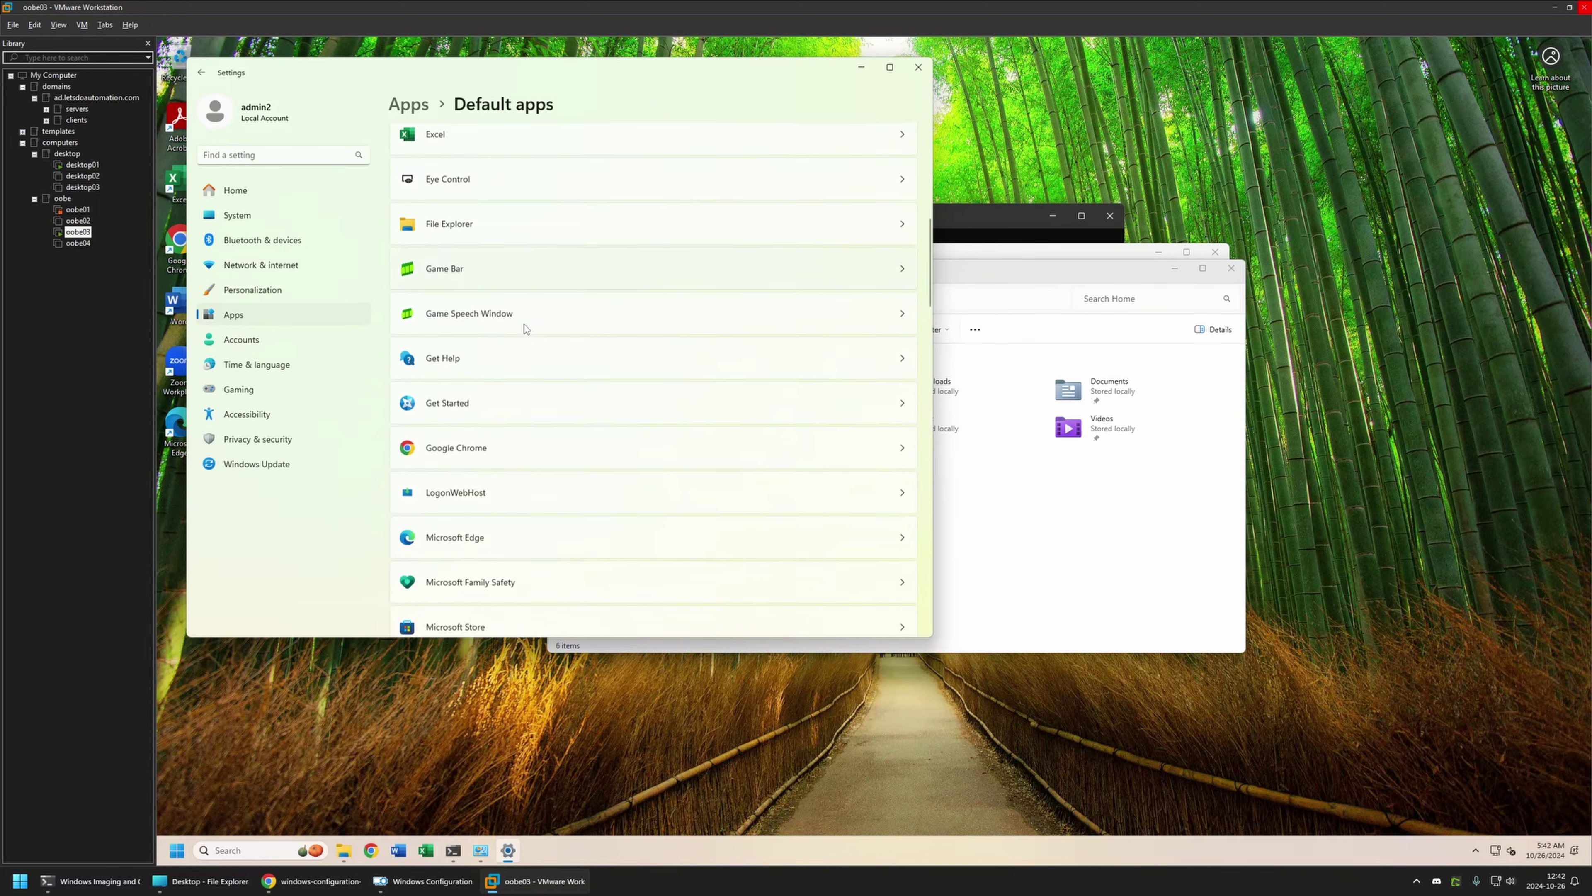
{"action": "left_click", "coordinate": [526, 401]}
{"action": "scroll", "coordinate": [513, 216], "scroll_direction": "down", "scroll_amount": 10}
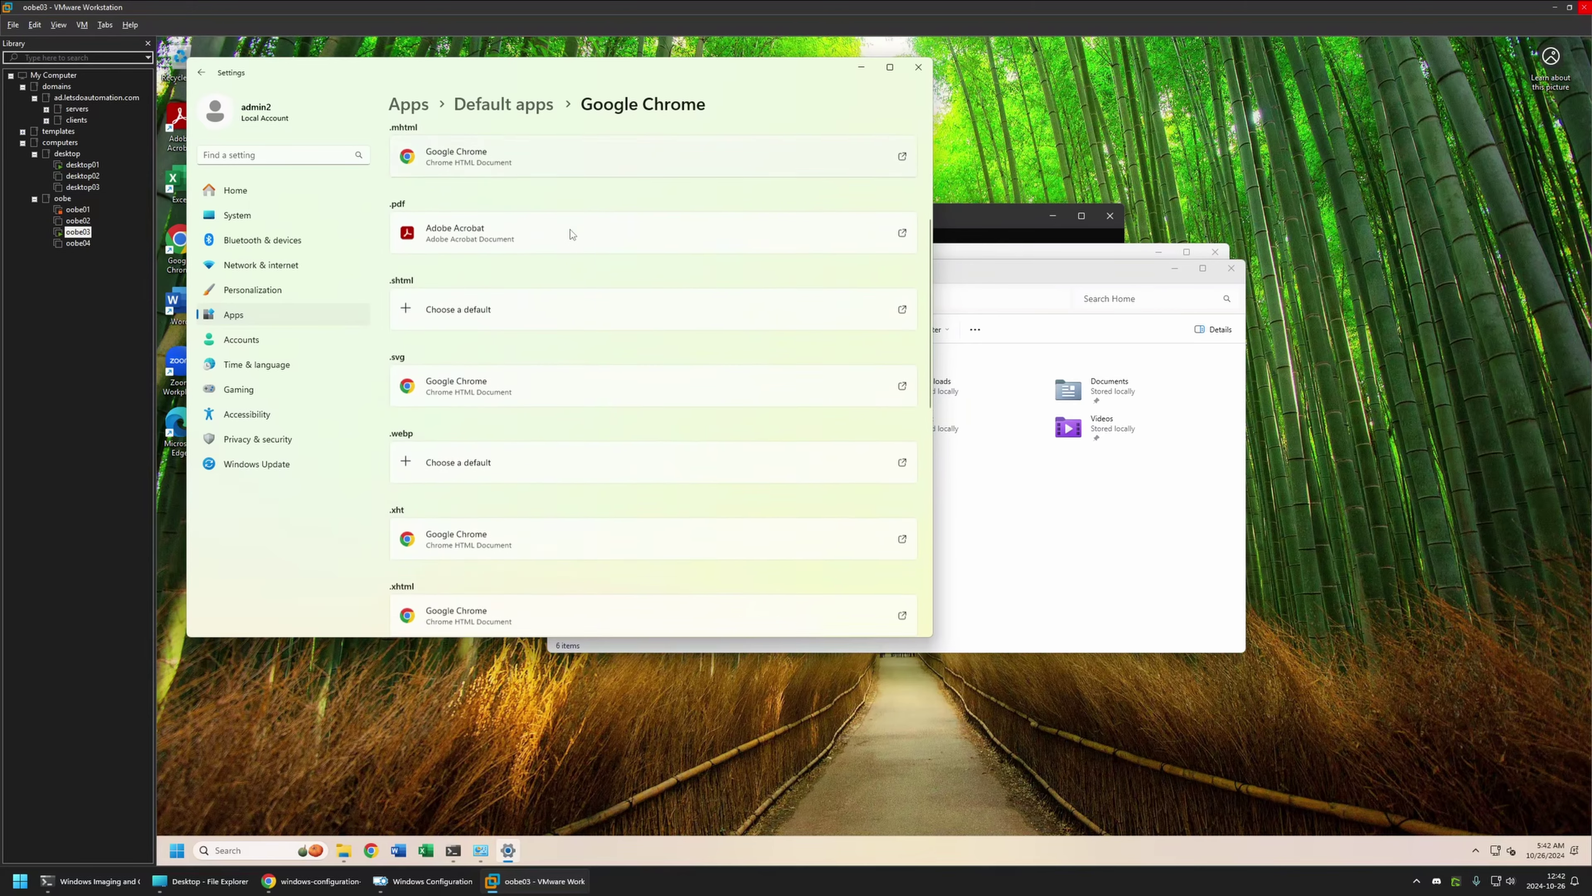
{"action": "scroll", "coordinate": [456, 270], "scroll_direction": "up", "scroll_amount": 10}
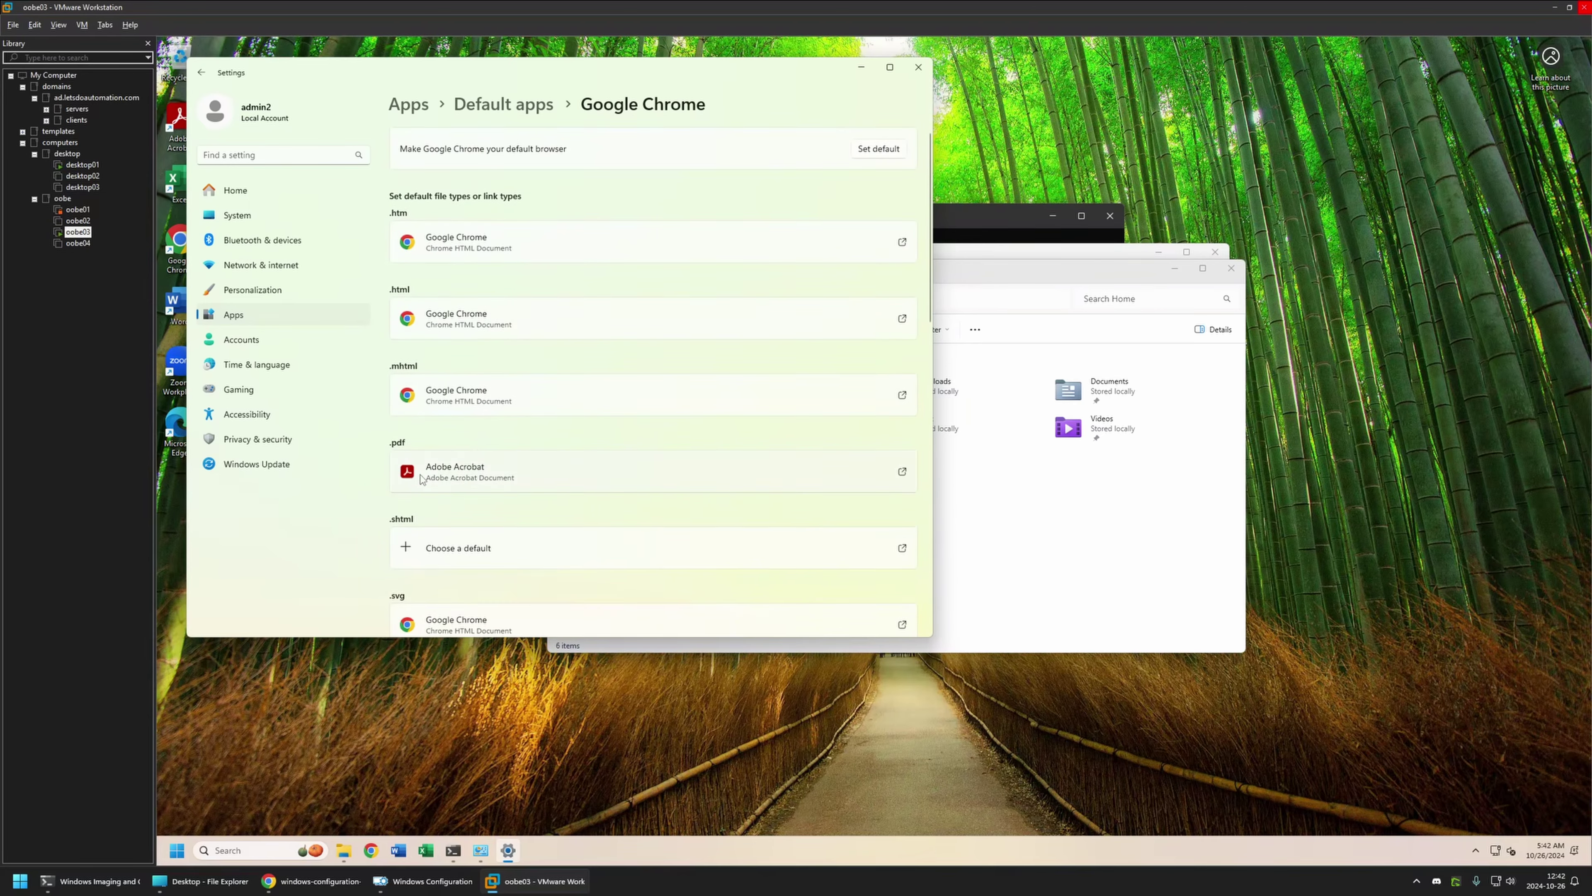
{"action": "scroll", "coordinate": [411, 468], "scroll_direction": "down", "scroll_amount": 10}
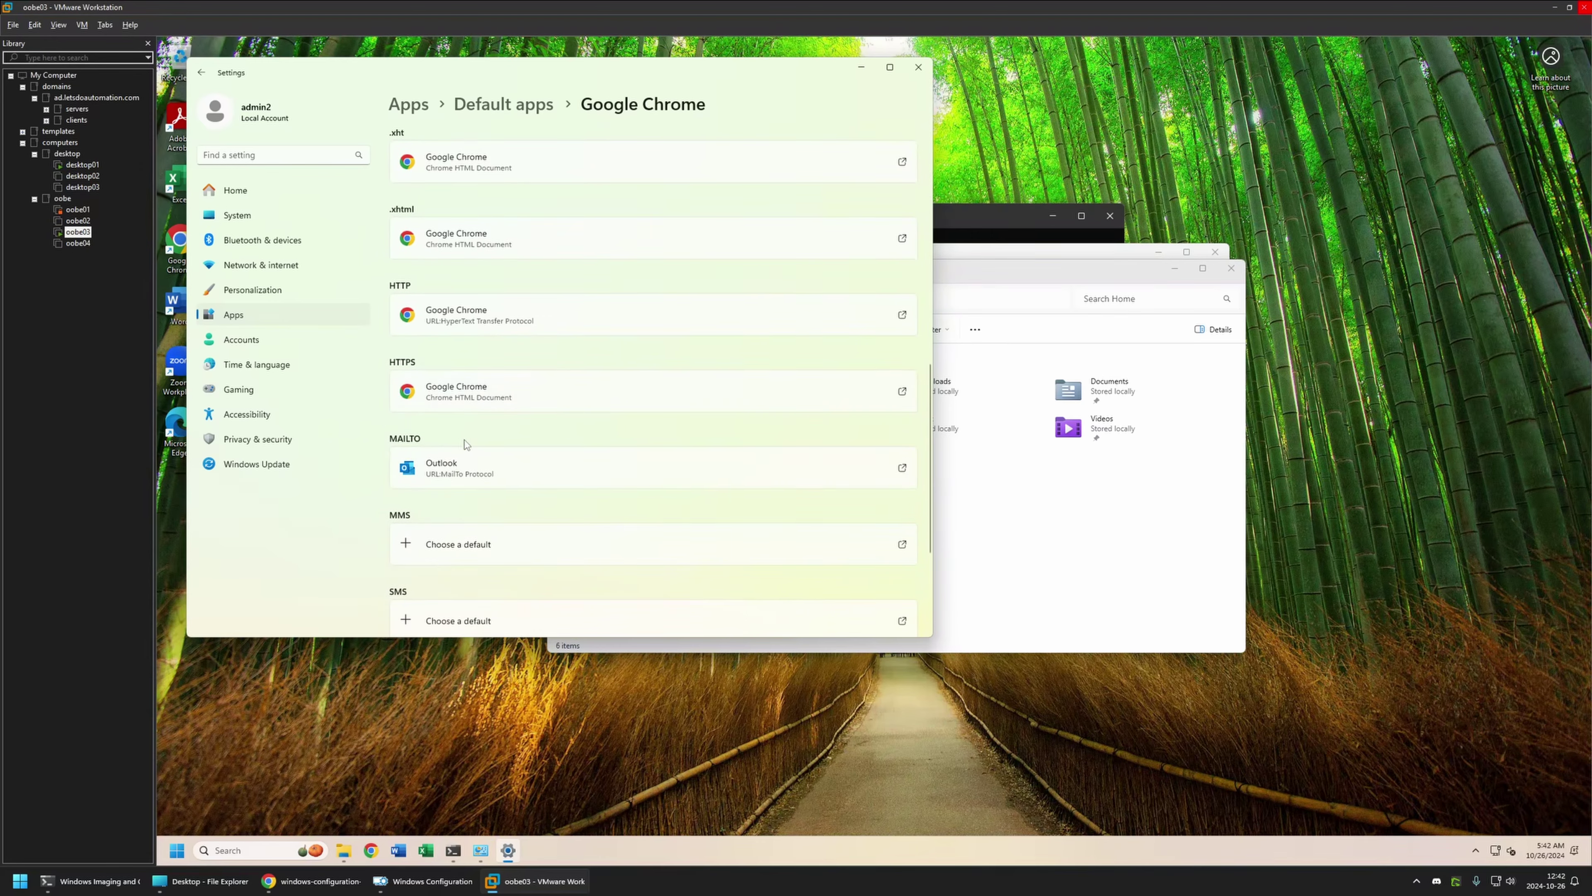
{"action": "key", "text": "alt+Left"}
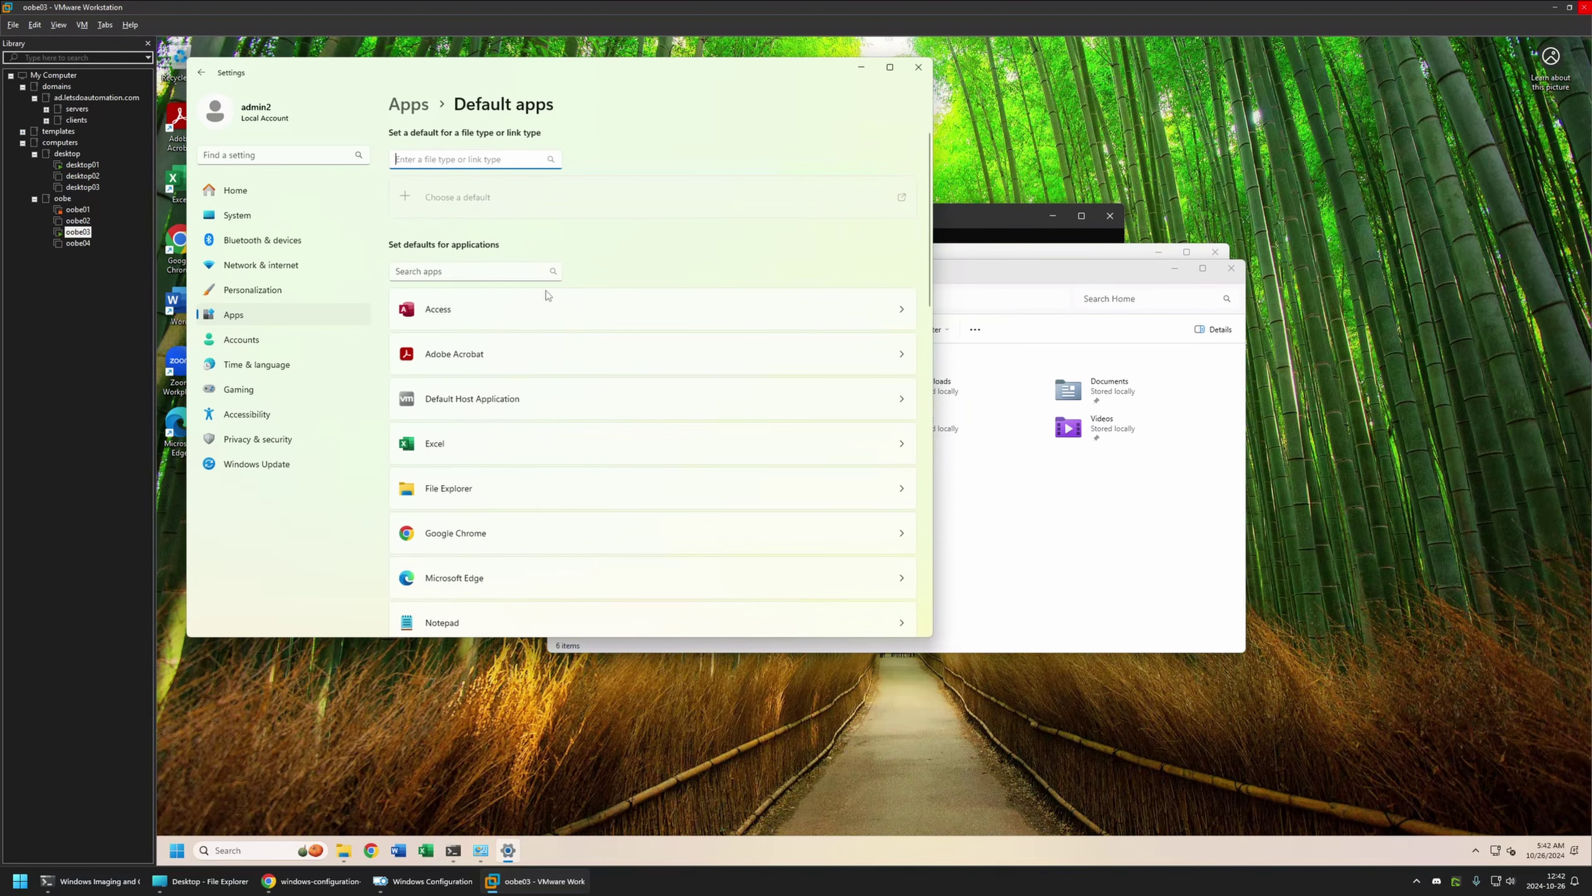
Check Outlook owns .msg, .pst and .vcf, then return to the browser checklist
{"action": "type", "text": "outlo"}
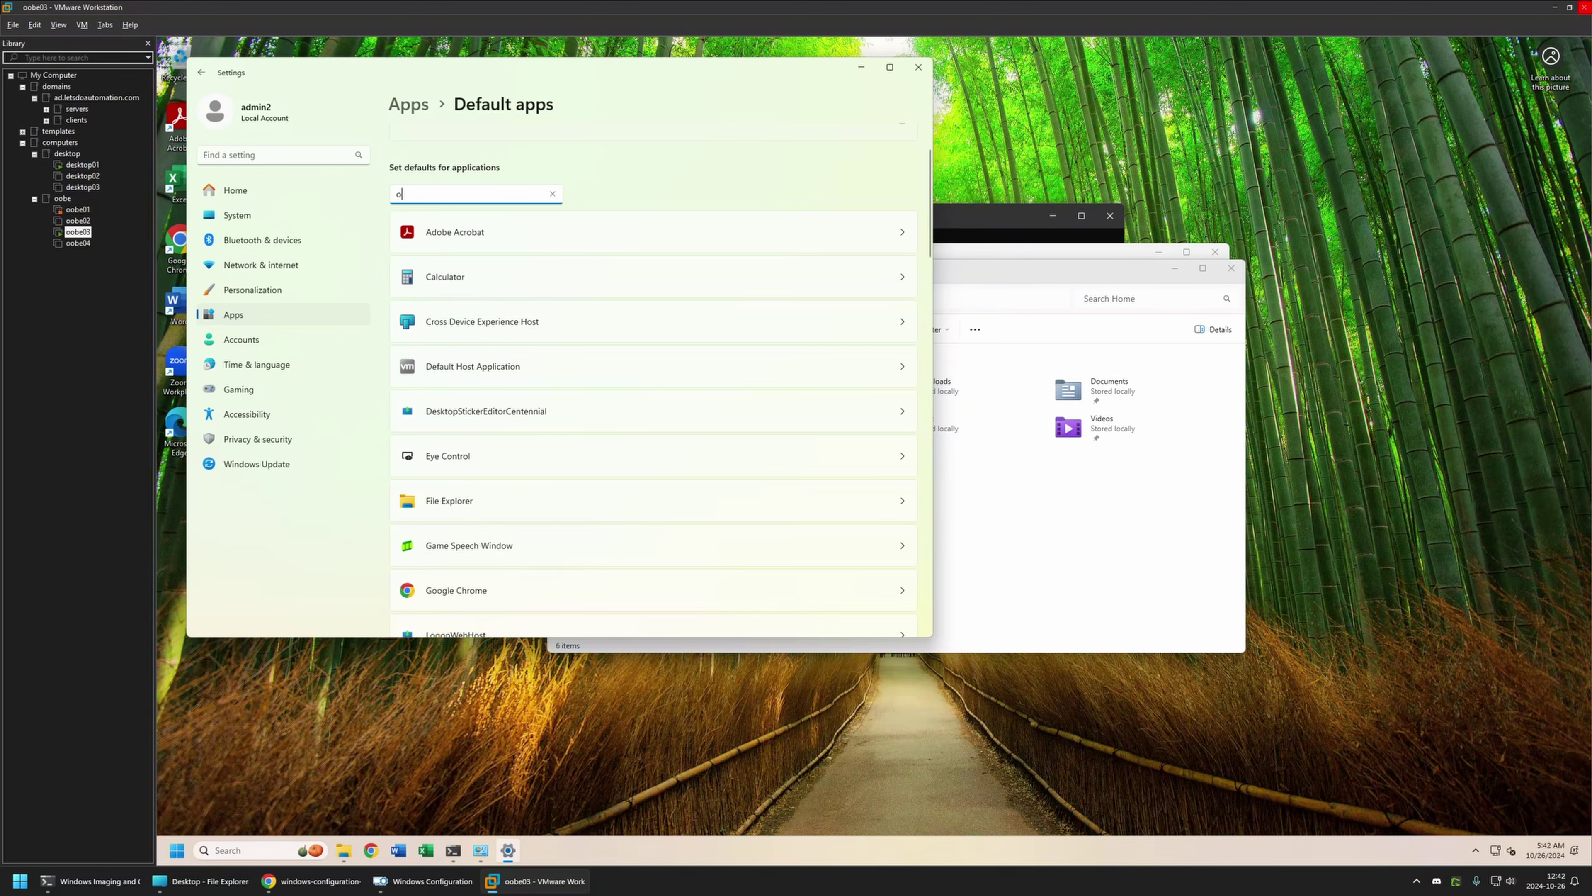
{"action": "left_click", "coordinate": [460, 288]}
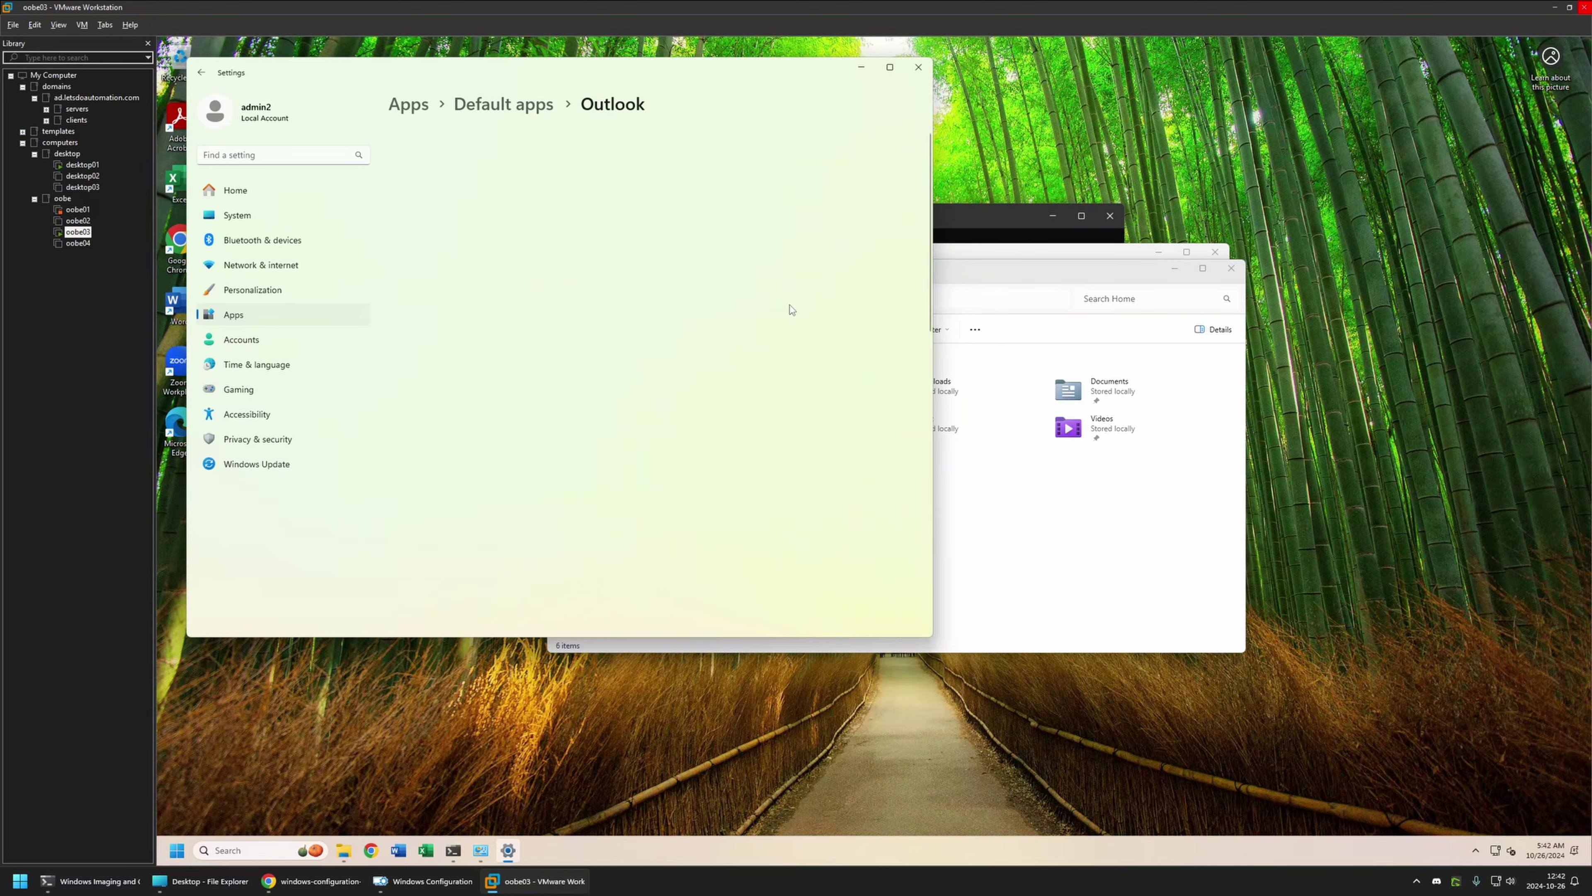
{"action": "scroll", "coordinate": [644, 295], "scroll_direction": "down", "scroll_amount": 5}
{"action": "scroll", "coordinate": [645, 295], "scroll_direction": "up", "scroll_amount": 3}
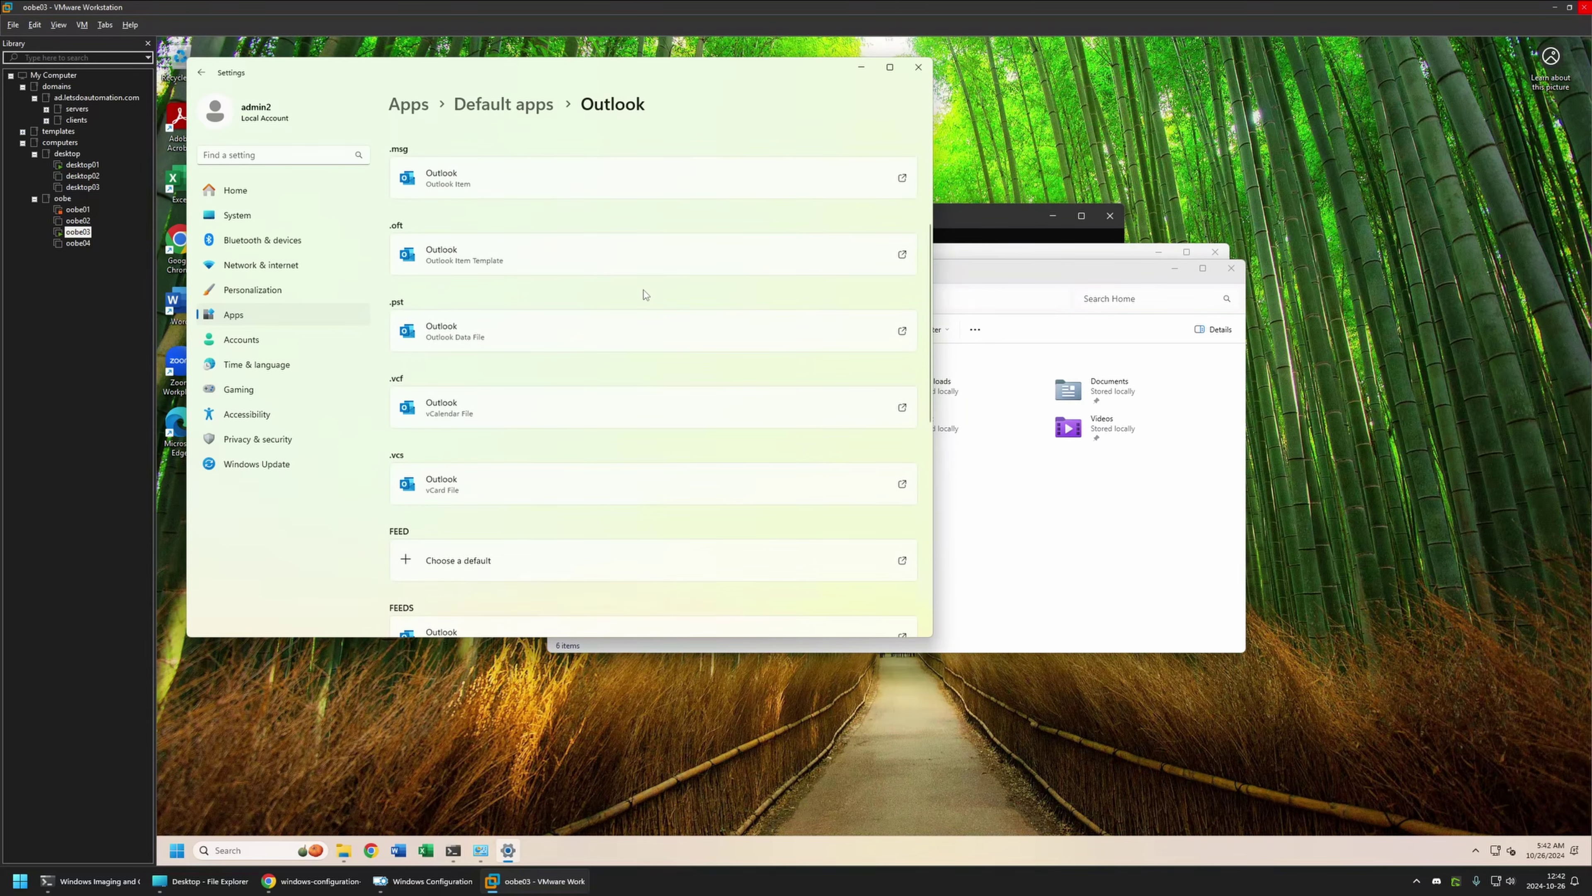
{"action": "left_click", "coordinate": [348, 881]}
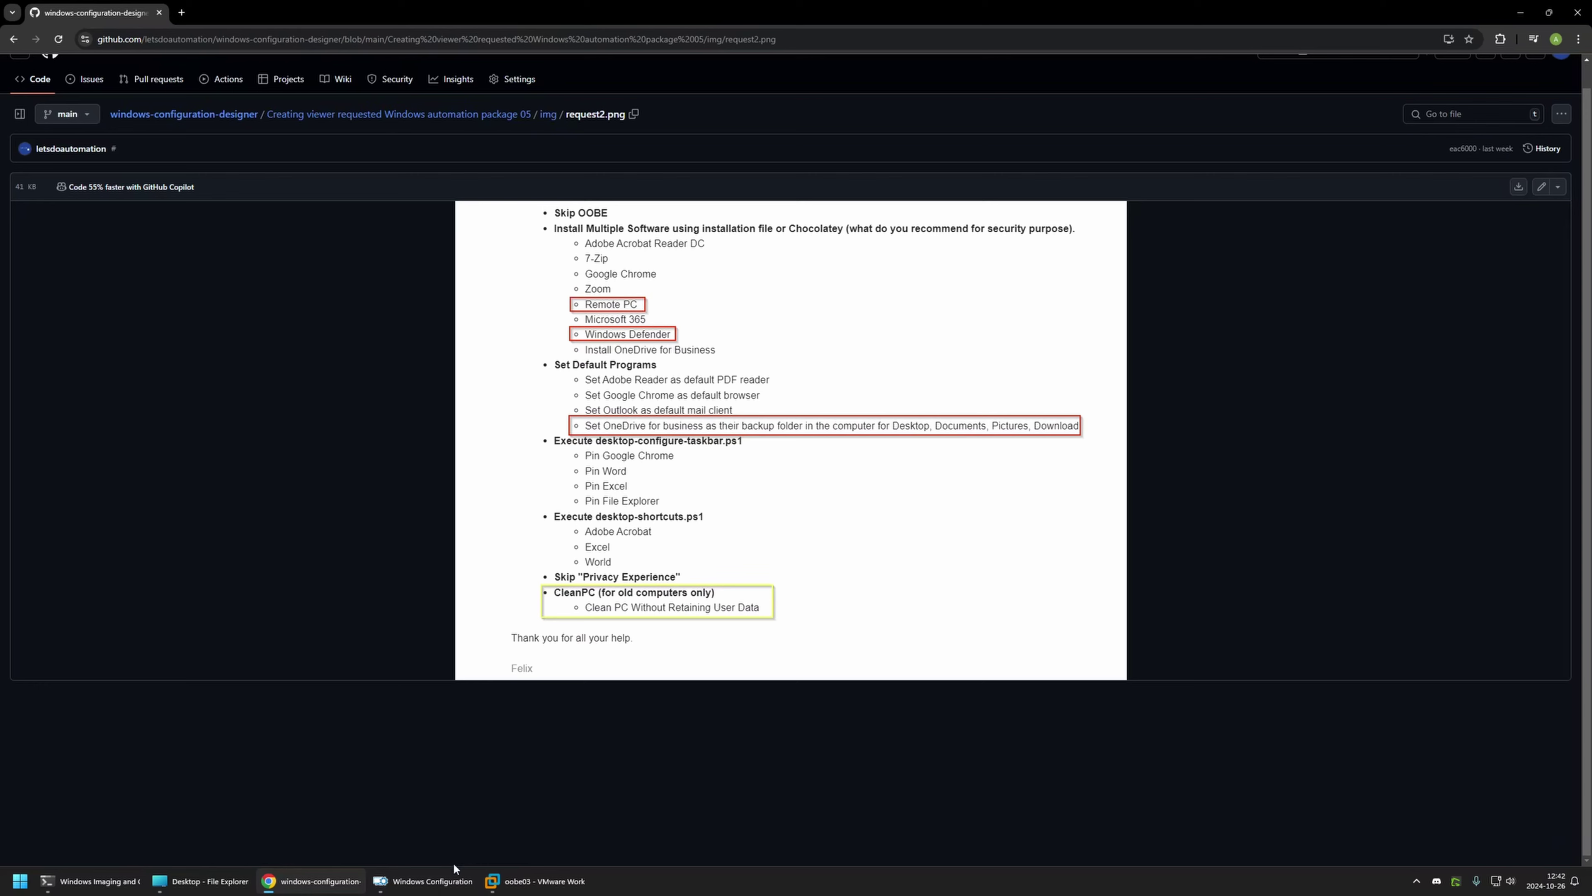
Cross-check the VM's Settings against the Default Programs items in the browser checklist
{"action": "left_click", "coordinate": [530, 881]}
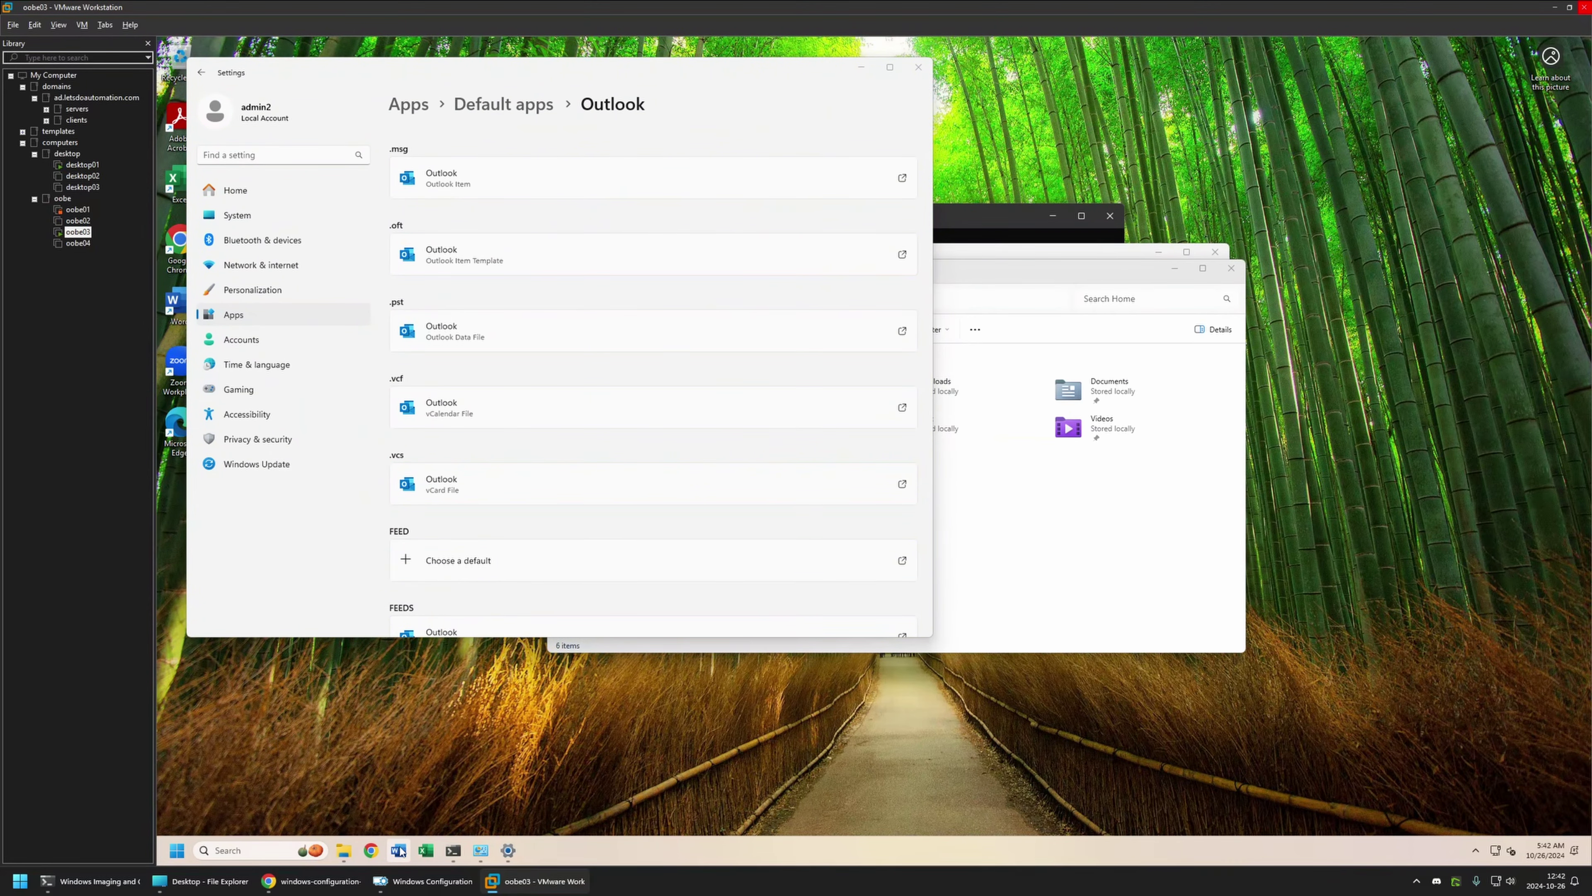
{"action": "left_click", "coordinate": [337, 840]}
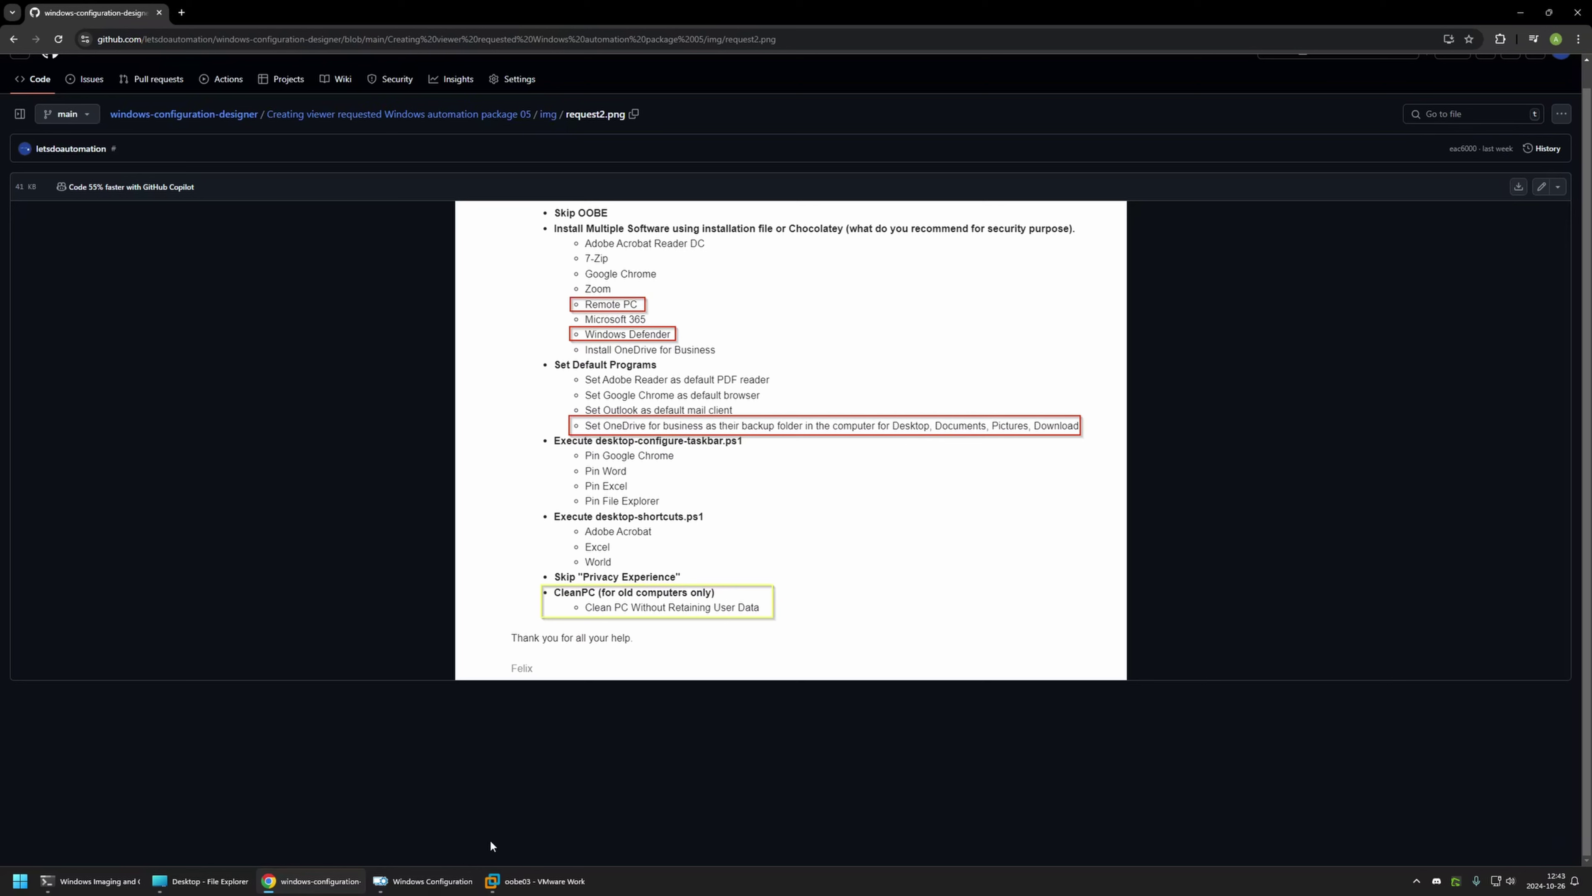
{"action": "left_click", "coordinate": [527, 881]}
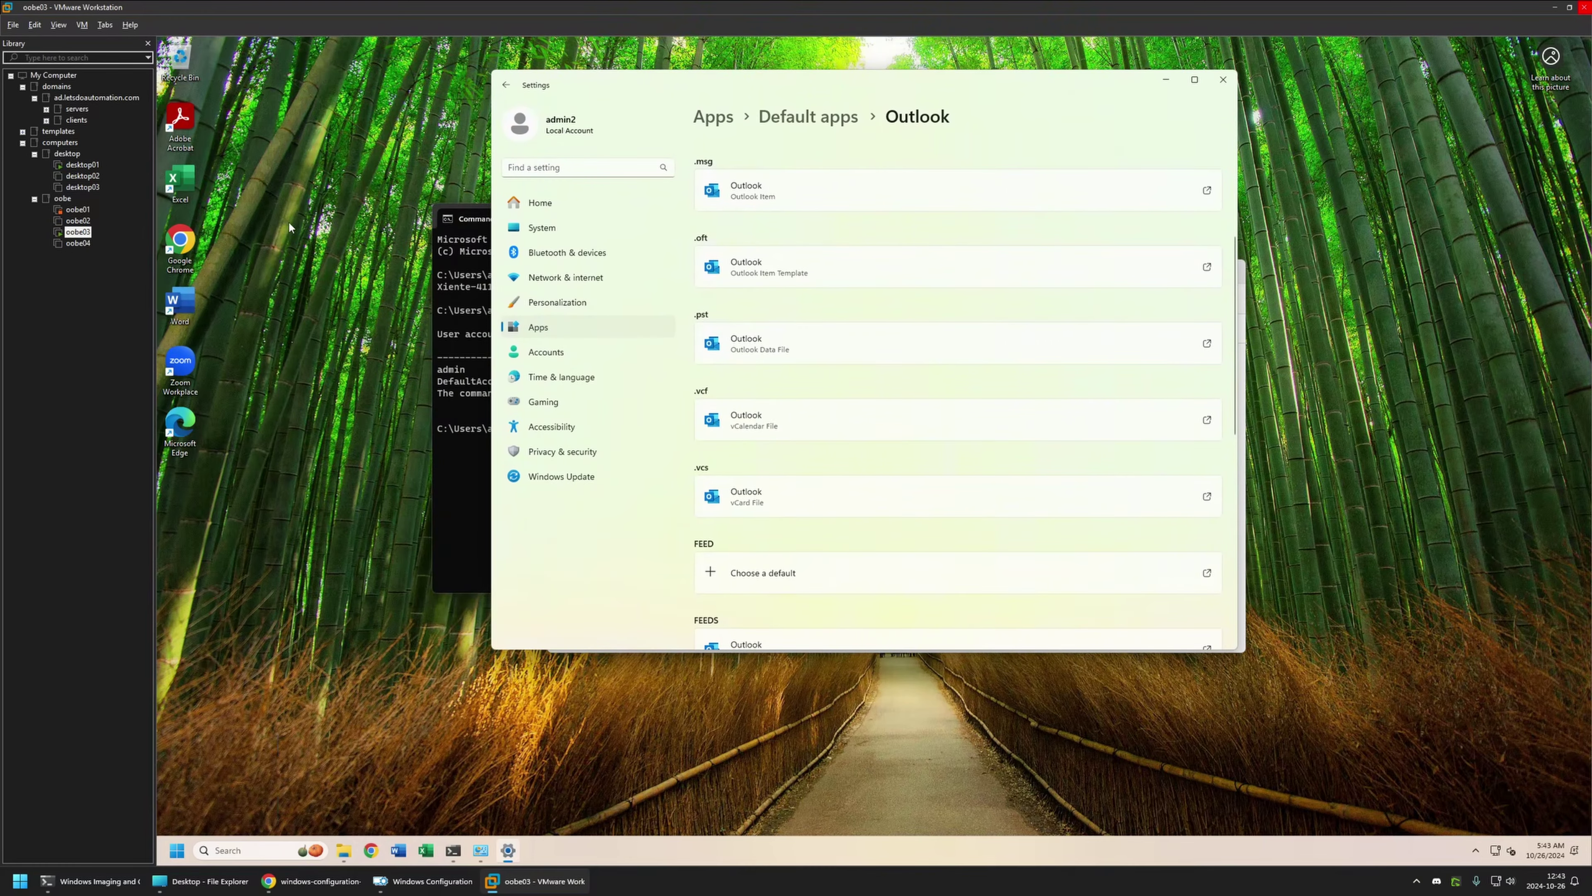
Arrange the Adobe Acrobat, Excel and Word desktop shortcuts in a row near the top
{"action": "left_click_drag", "start_coordinate": [181, 124], "coordinate": [276, 184]}
{"action": "left_click_drag", "start_coordinate": [166, 196], "coordinate": [306, 198]}
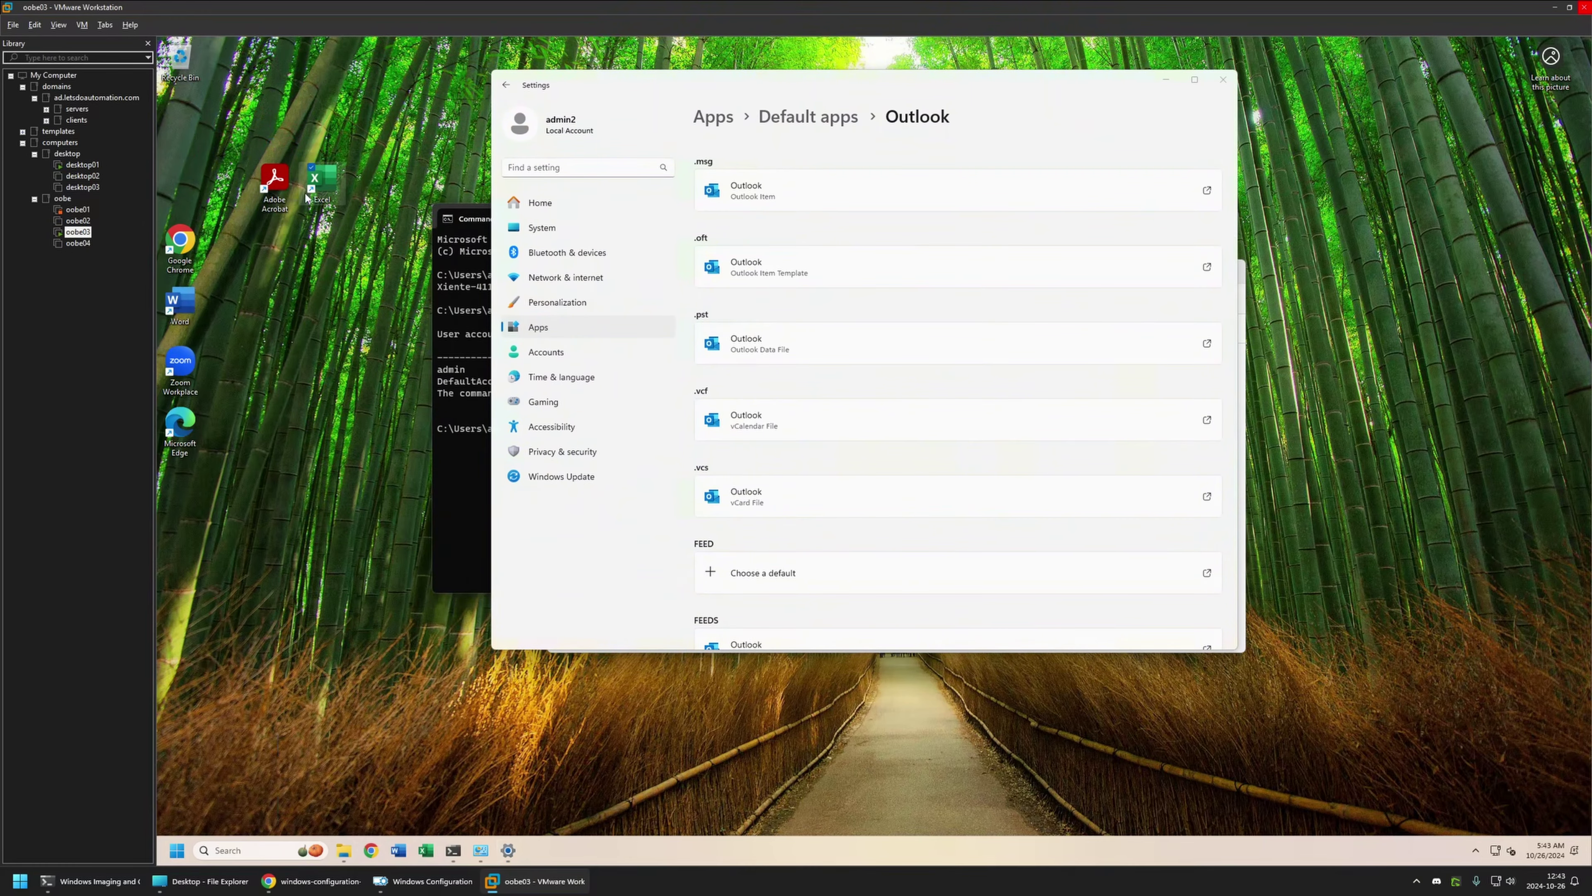
{"action": "left_click_drag", "start_coordinate": [180, 304], "coordinate": [369, 183]}
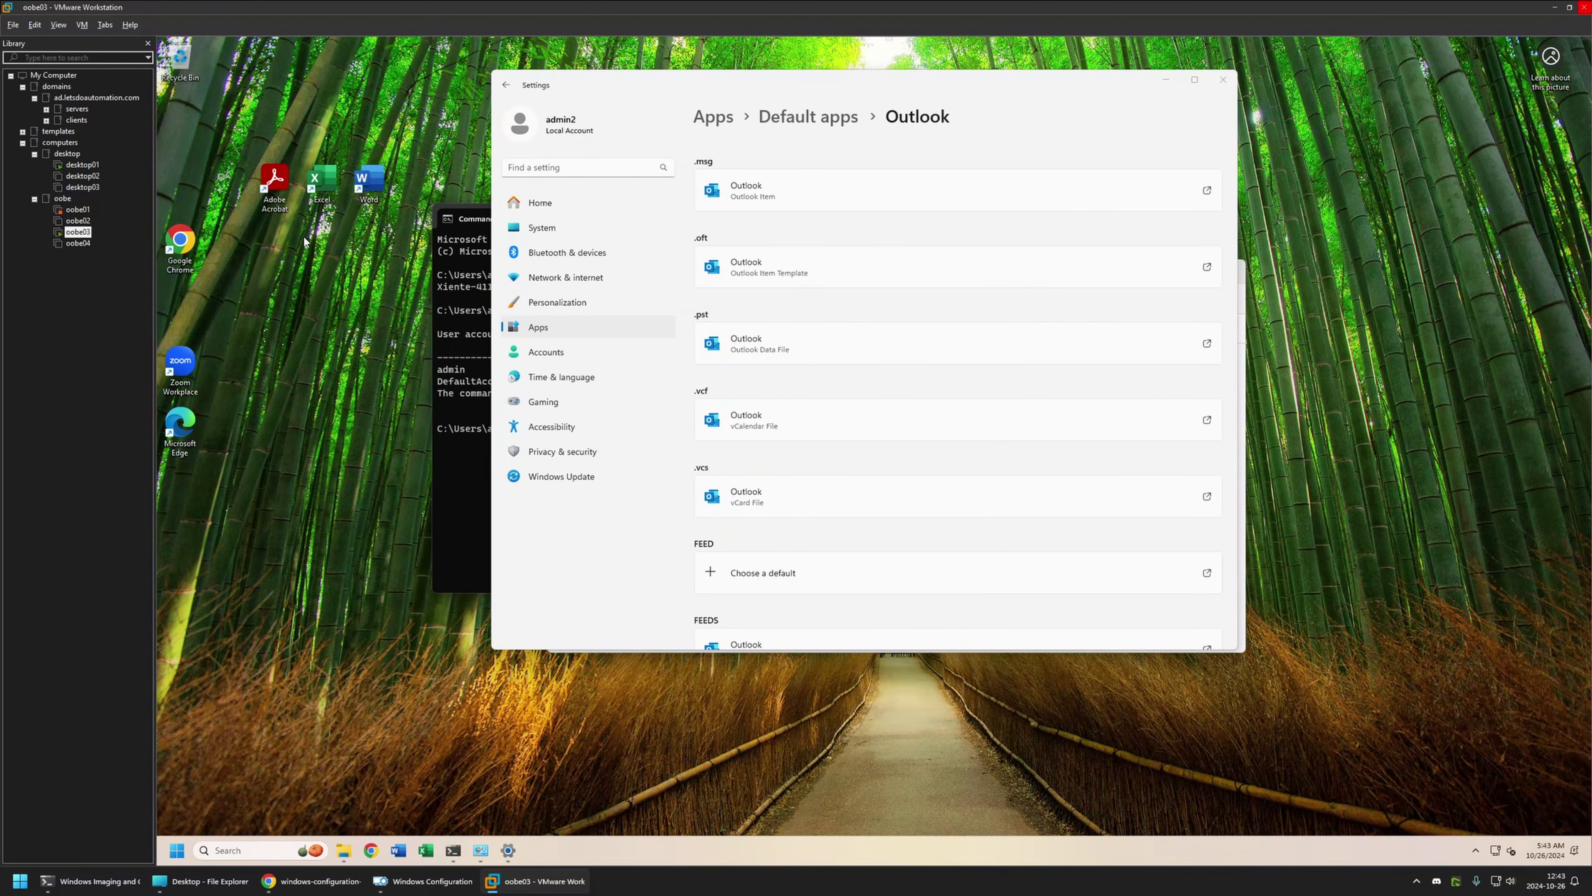